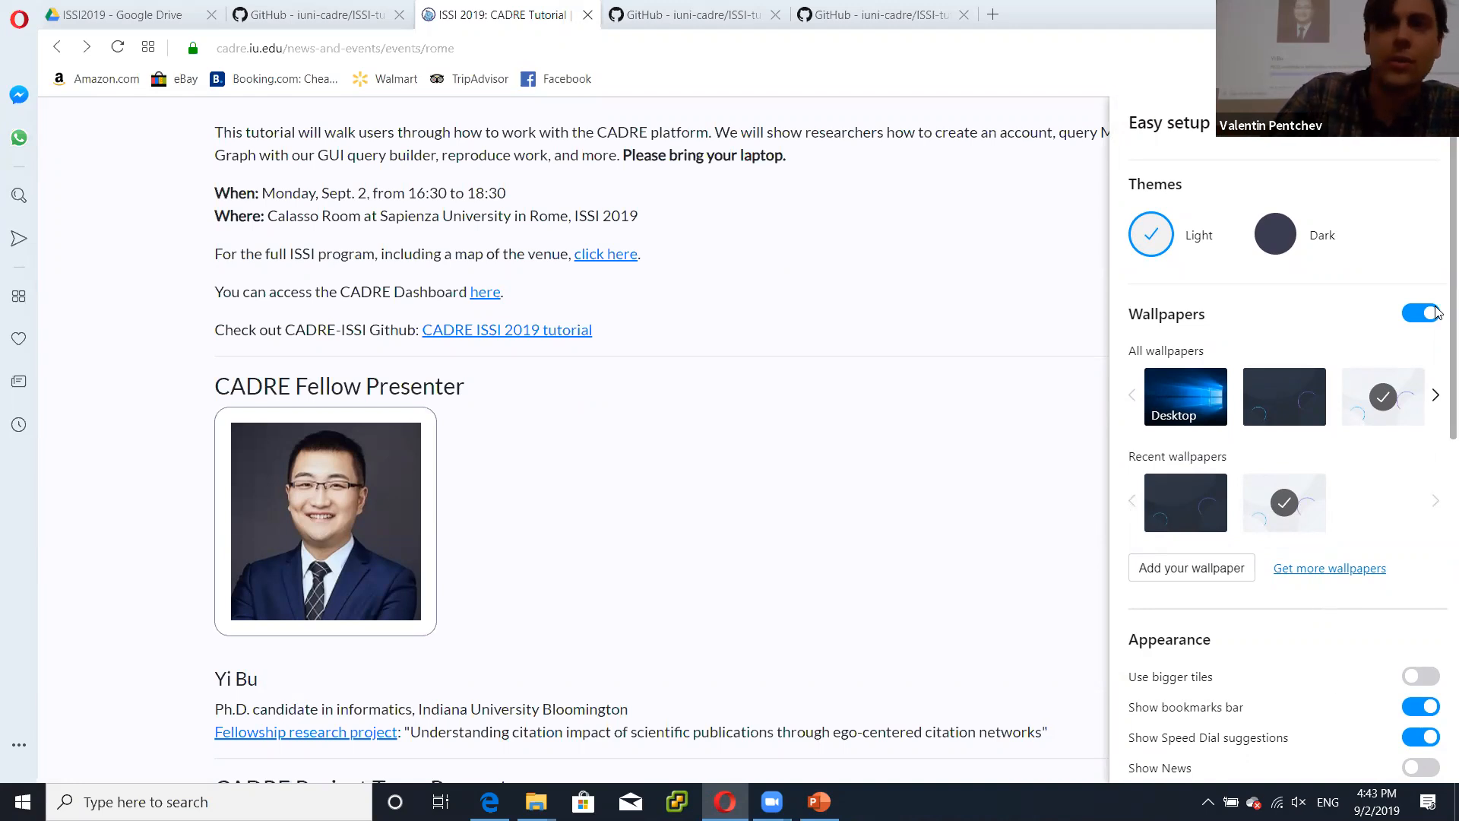
# - Open a new private browsing window from the Opera menu
pyautogui.scroll(-5, 1437, 342)
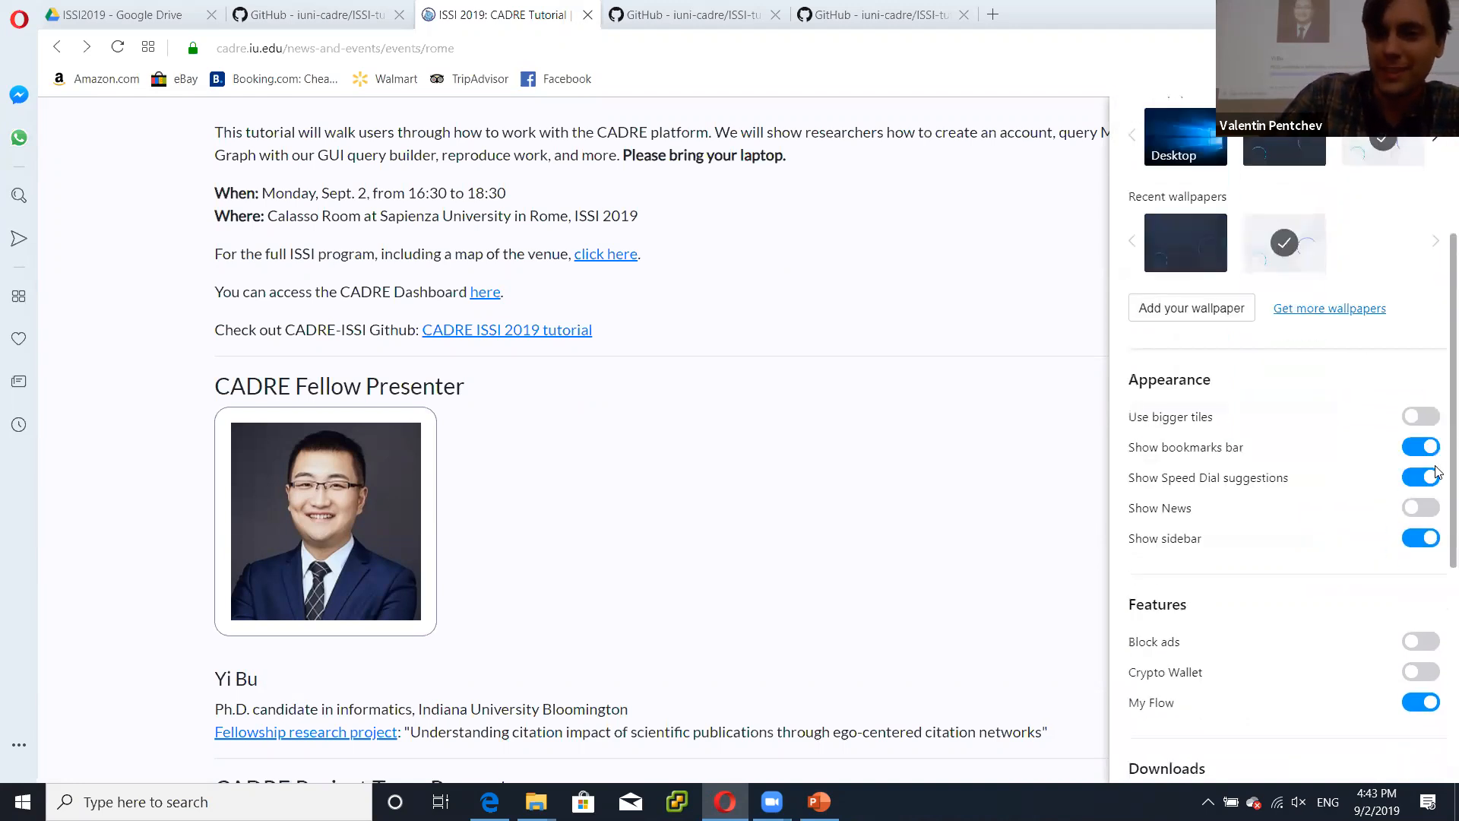
pyautogui.scroll(-4, 1438, 507)
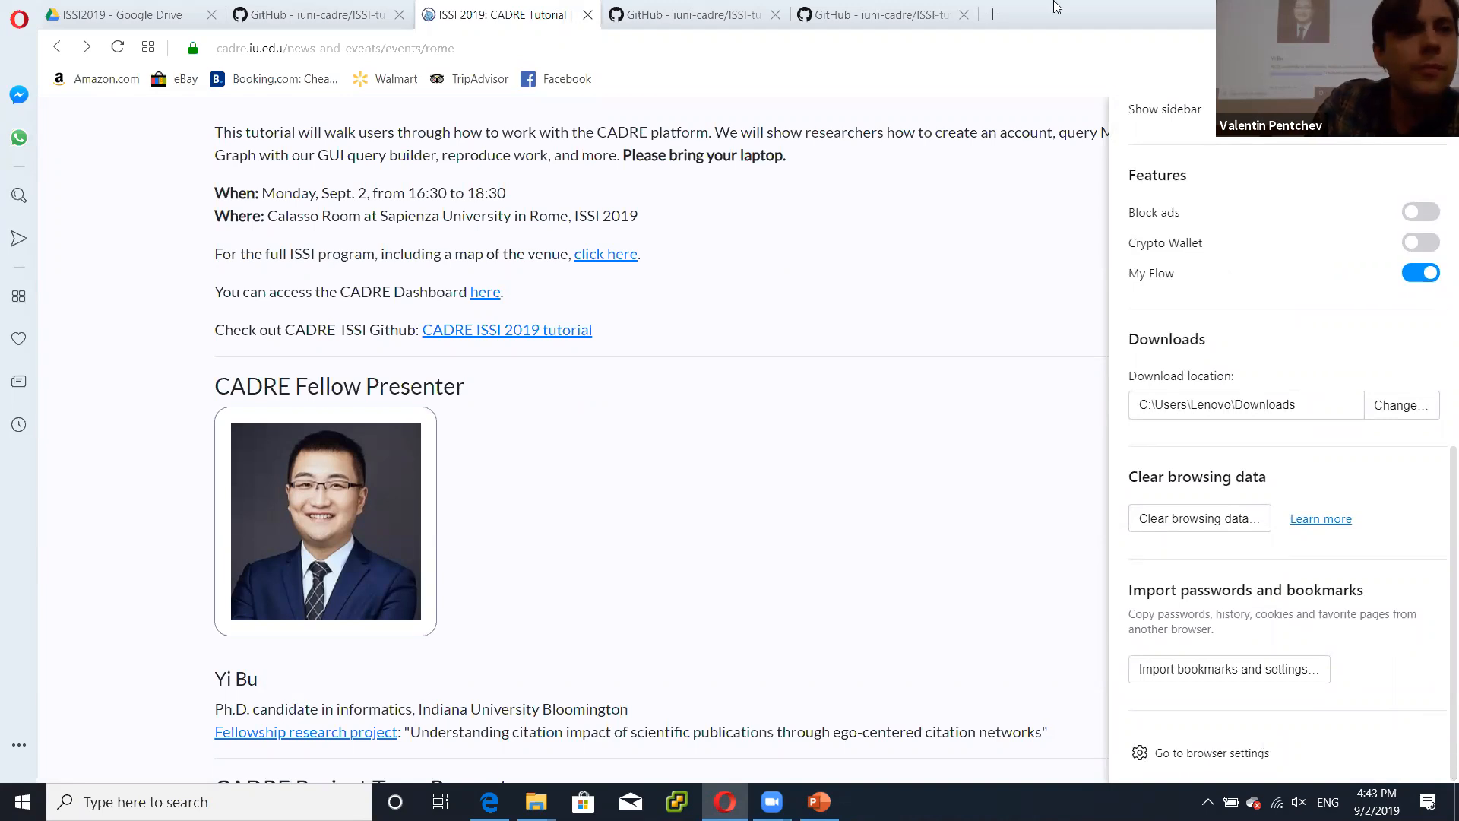
pyautogui.click(23, 26)
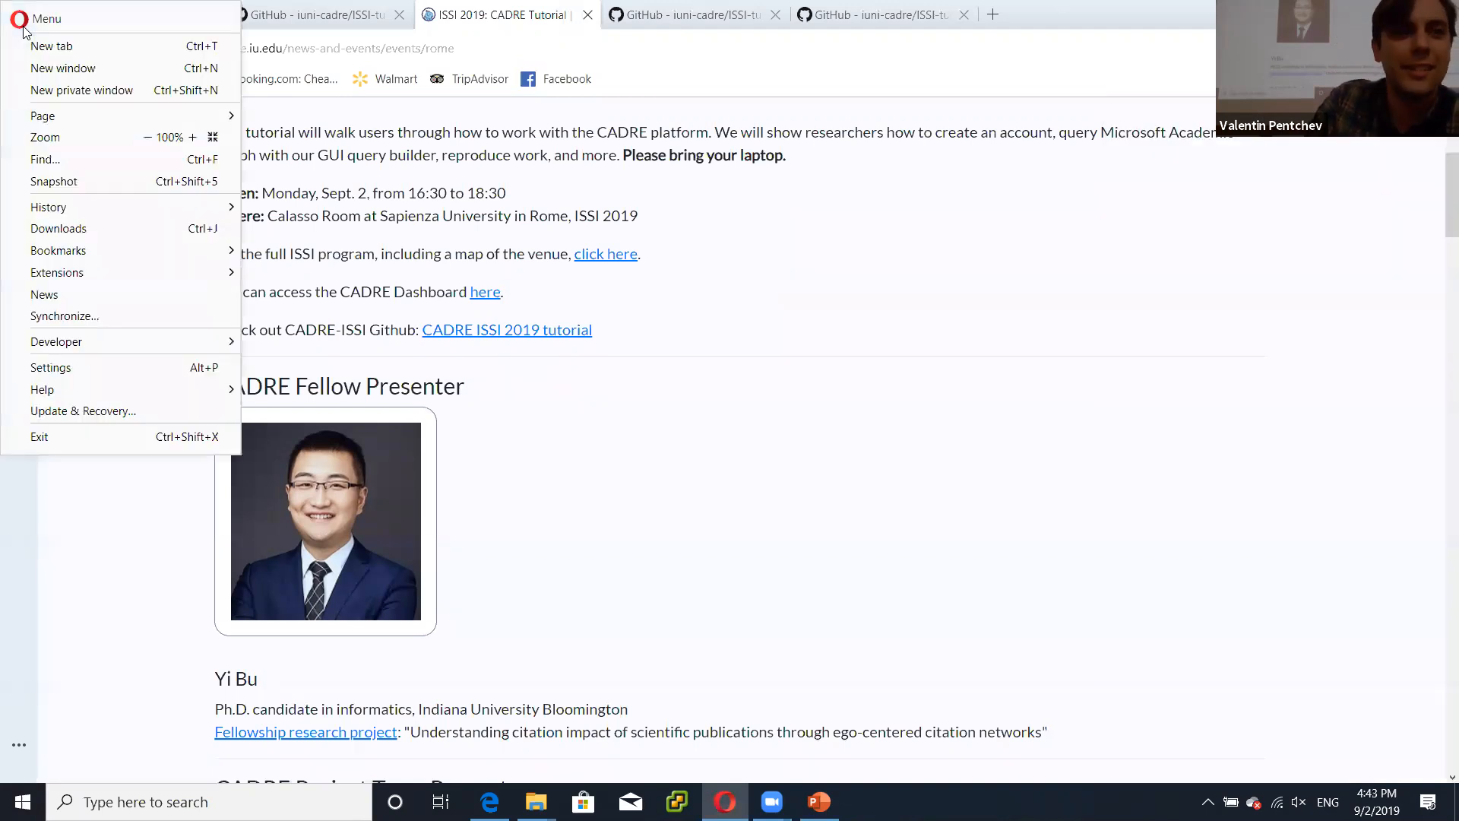
pyautogui.click(57, 99)
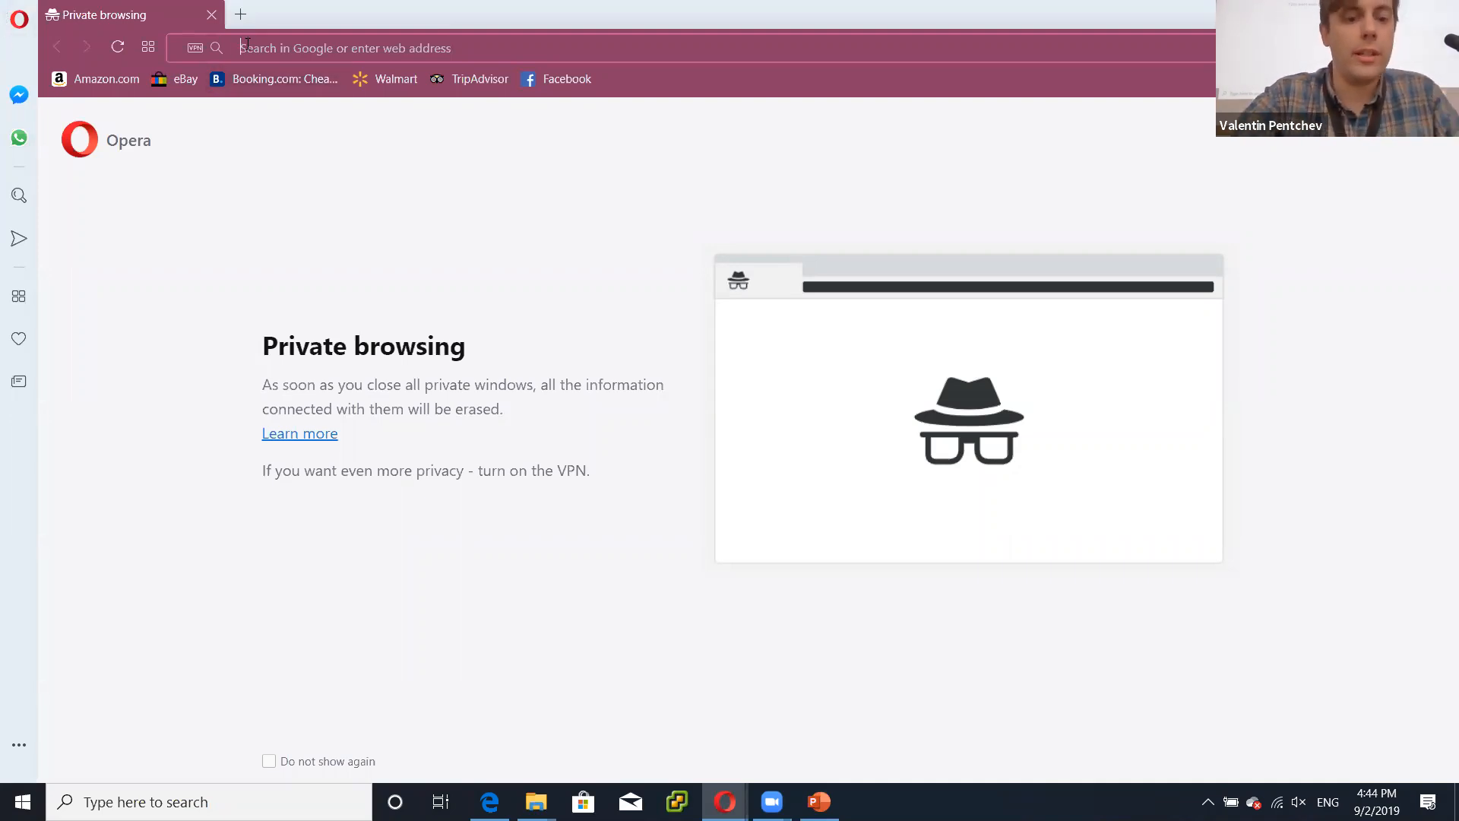
# - Load cadre.iu.edu/dashboard in the private window
pyautogui.write('cadre.i')
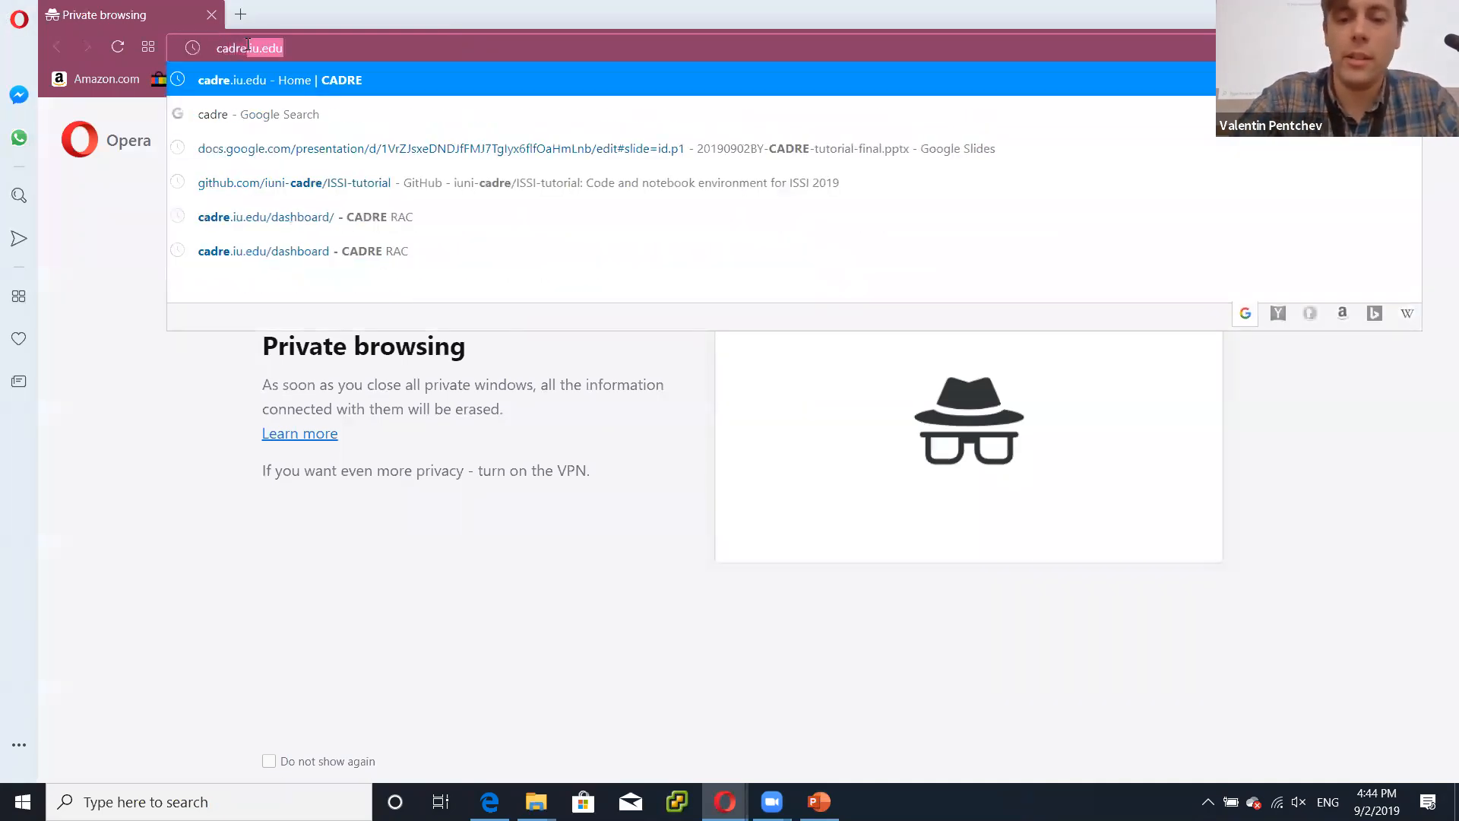
pyautogui.write('u.edu')
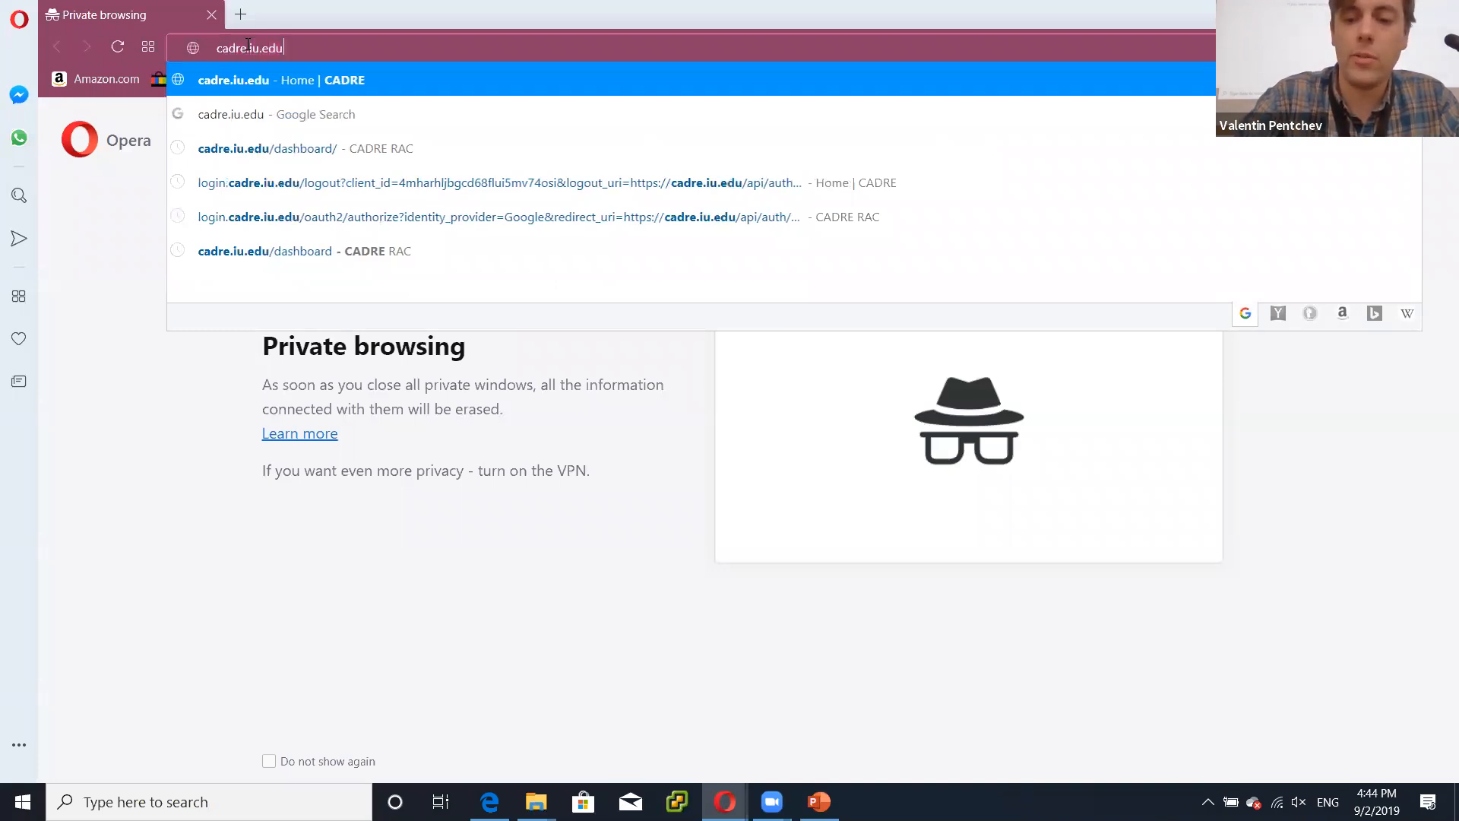
pyautogui.write('/dashboard')
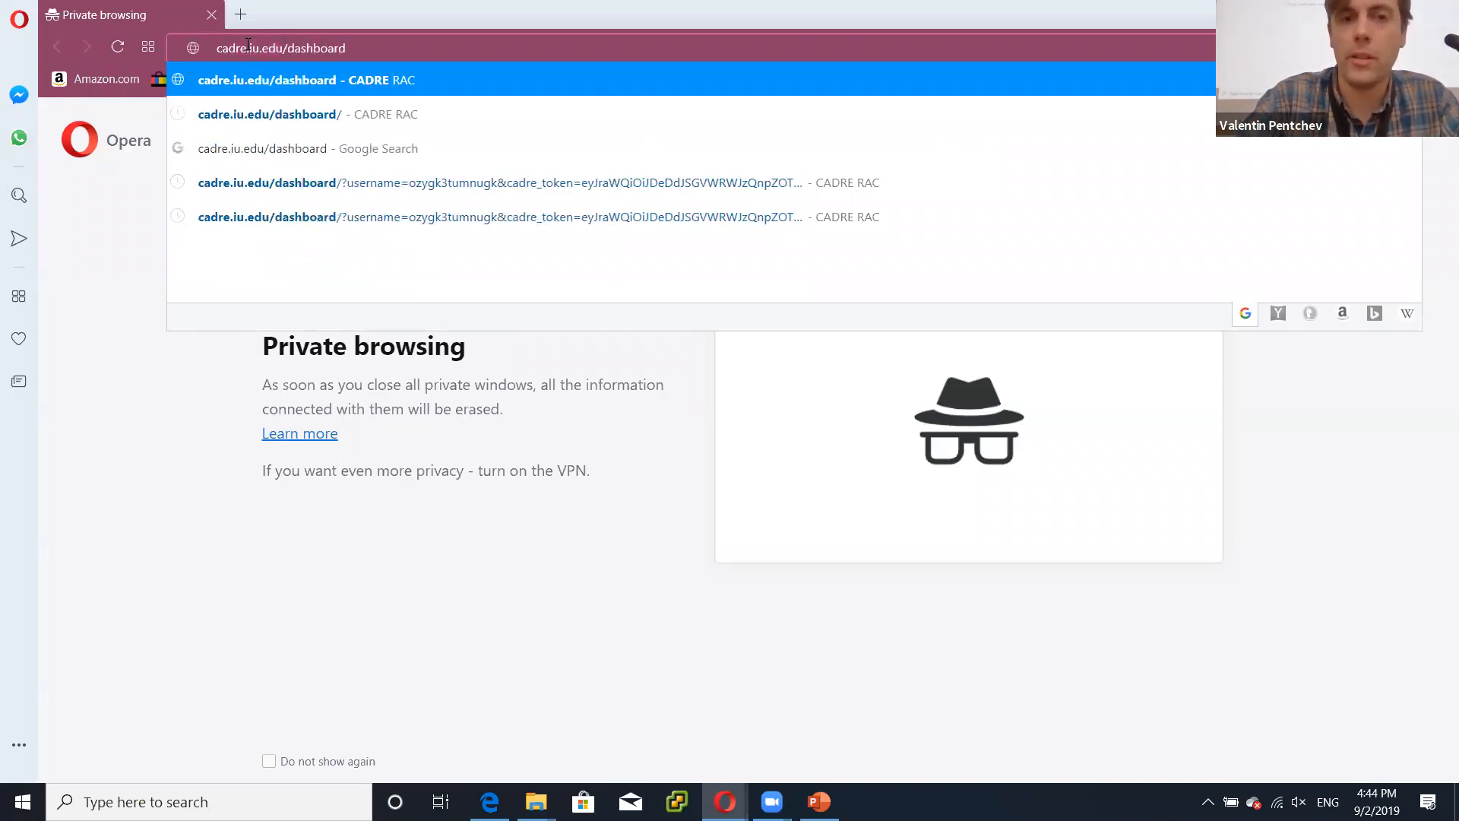
pyautogui.press('Return')
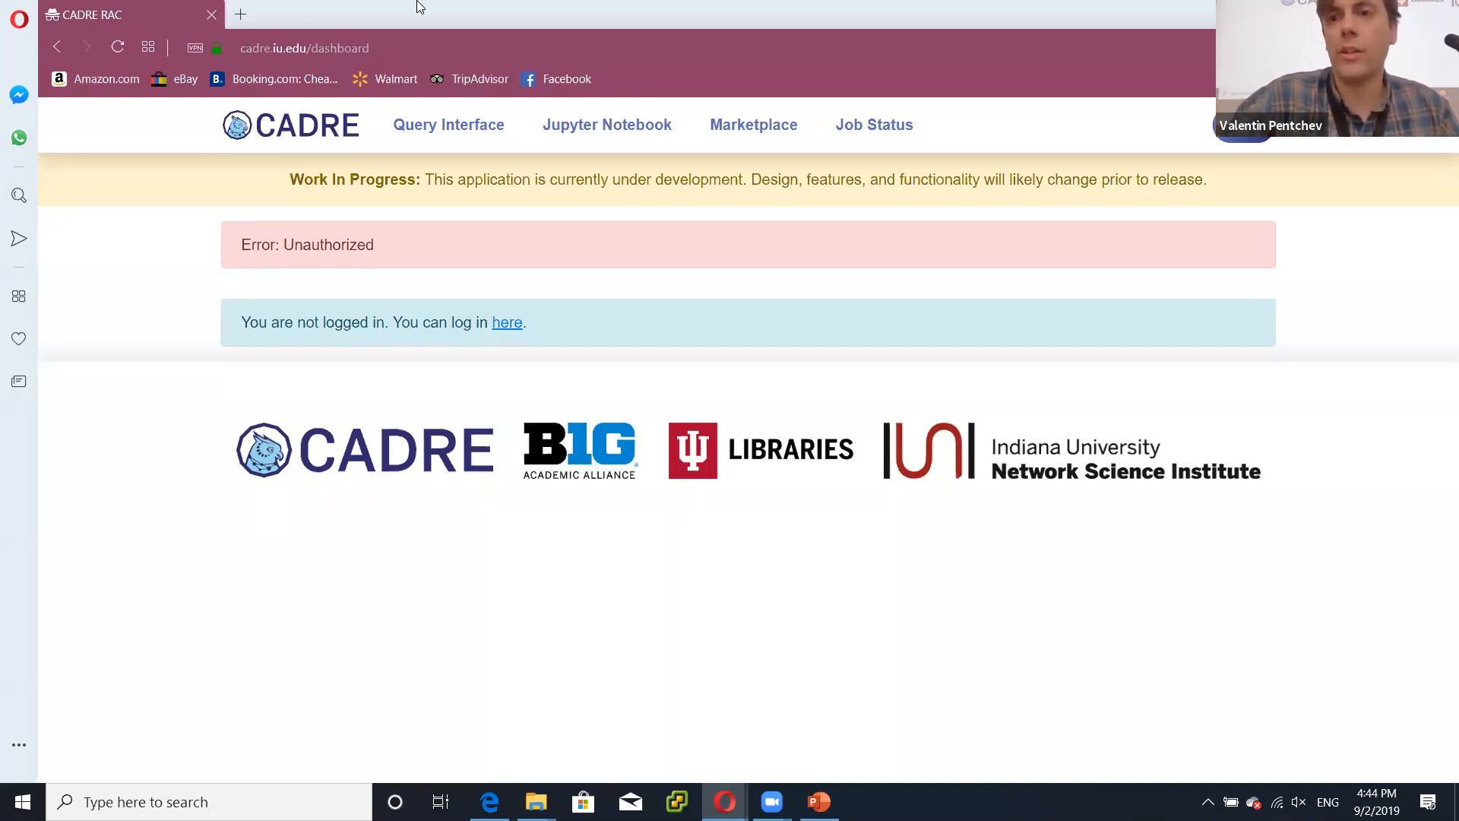
# - Follow the 'here' link in the not-logged-in notice to the CADRE login page
pyautogui.click(1244, 144)
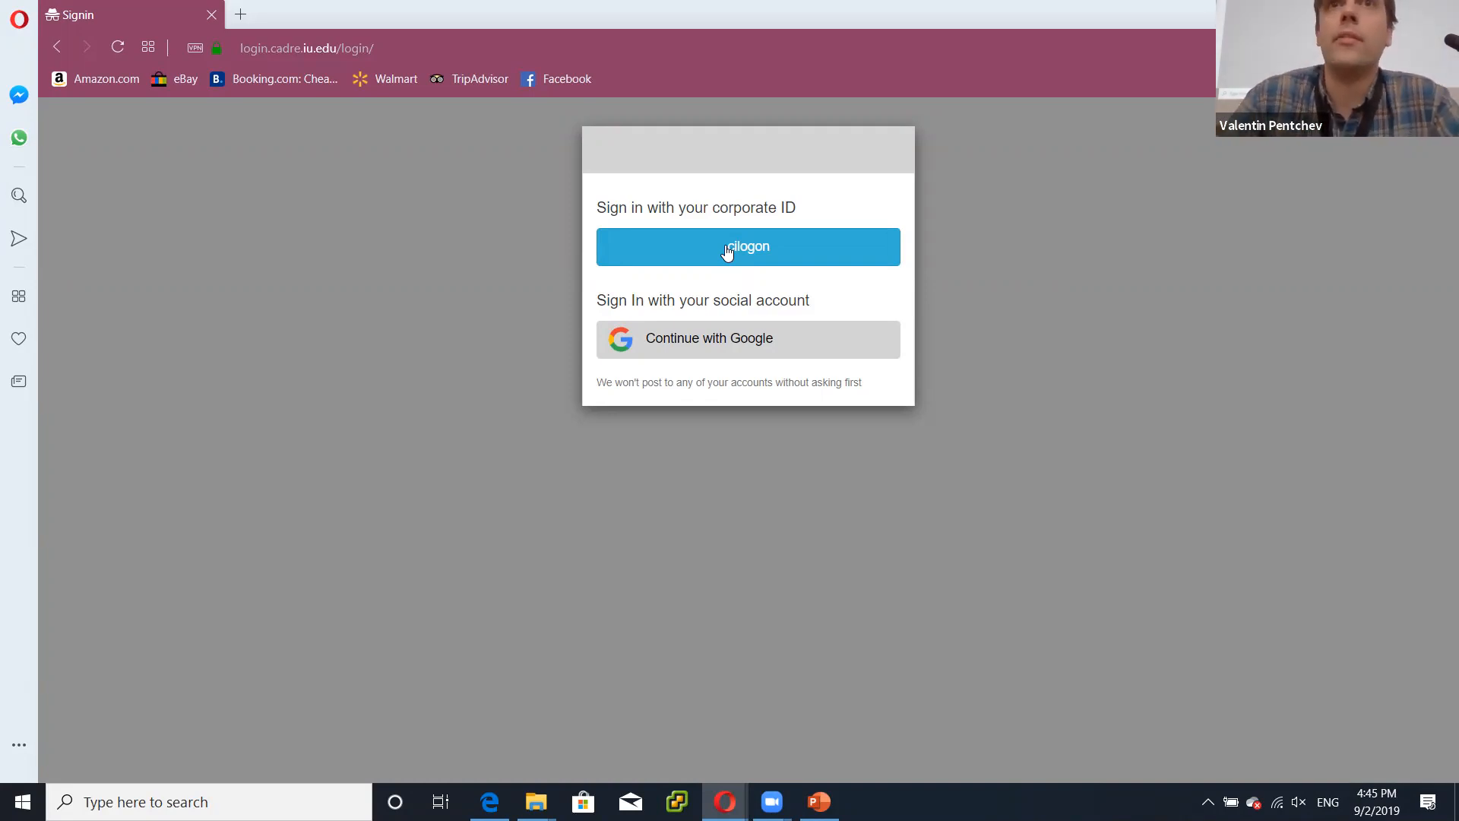
# - Sign in through CILogon, choosing Indiana University as the identity provider
pyautogui.click(727, 253)
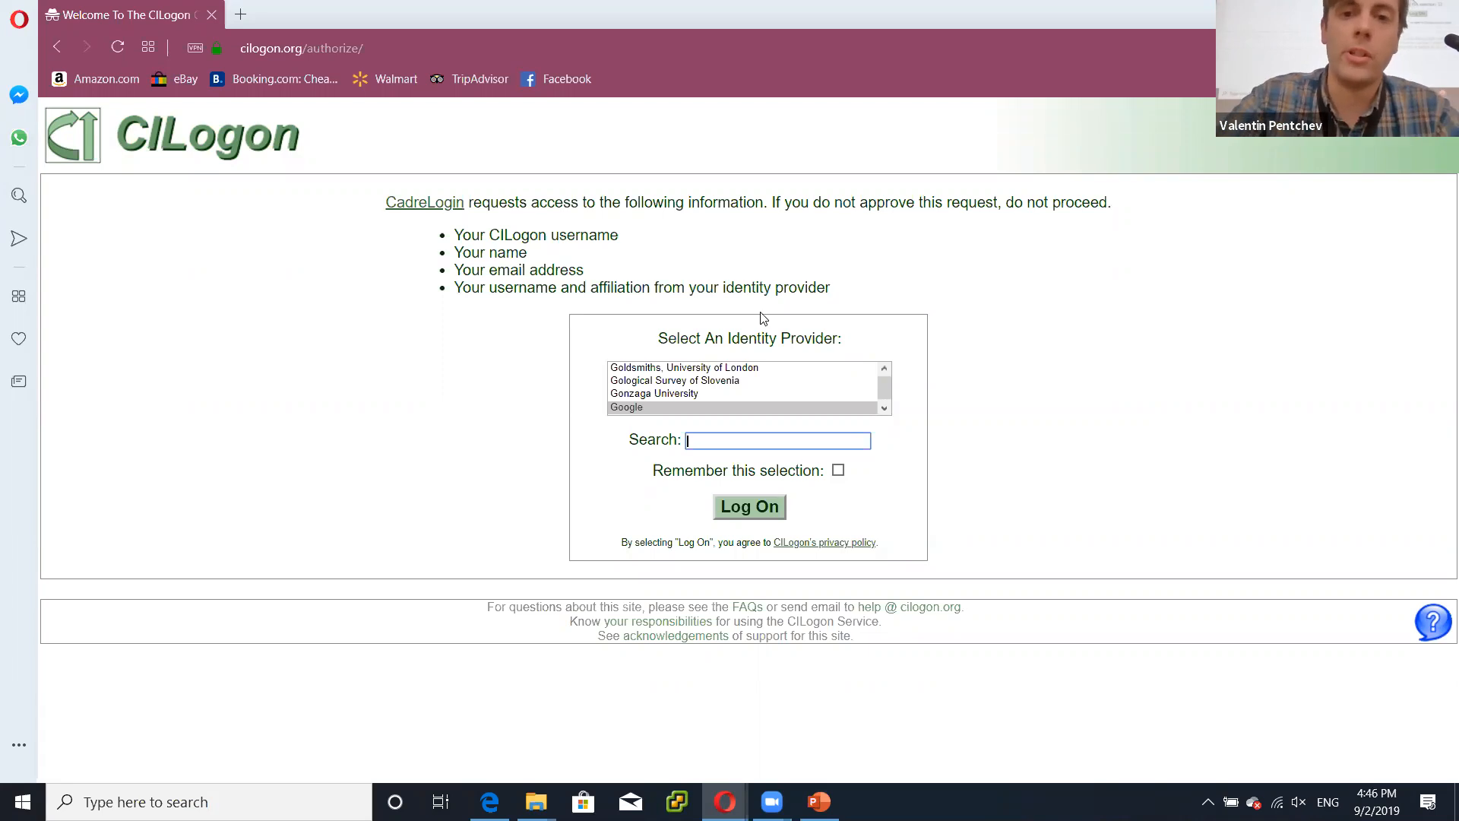
pyautogui.write('ir')
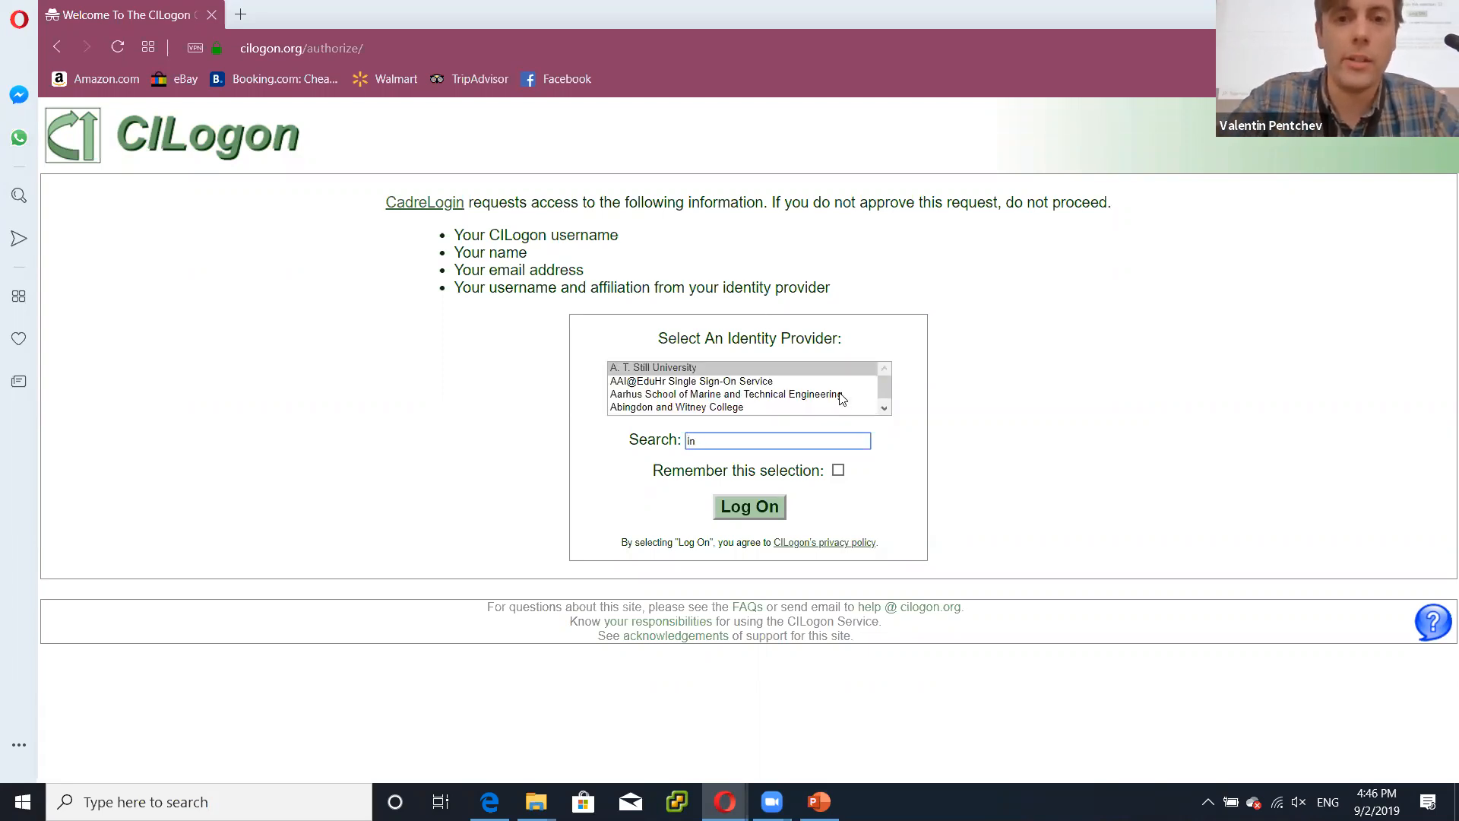
pyautogui.write('diana')
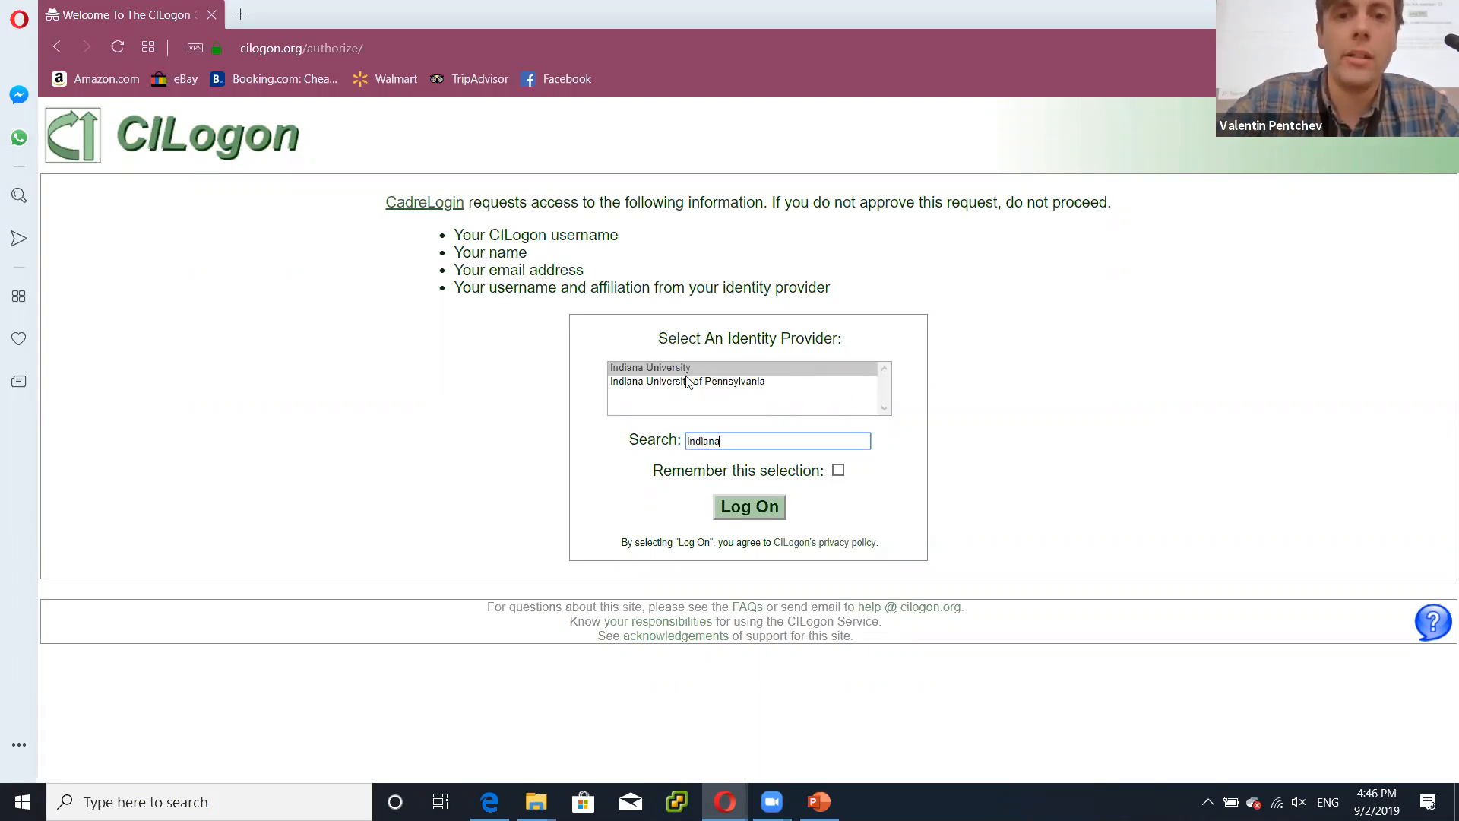
pyautogui.click(689, 368)
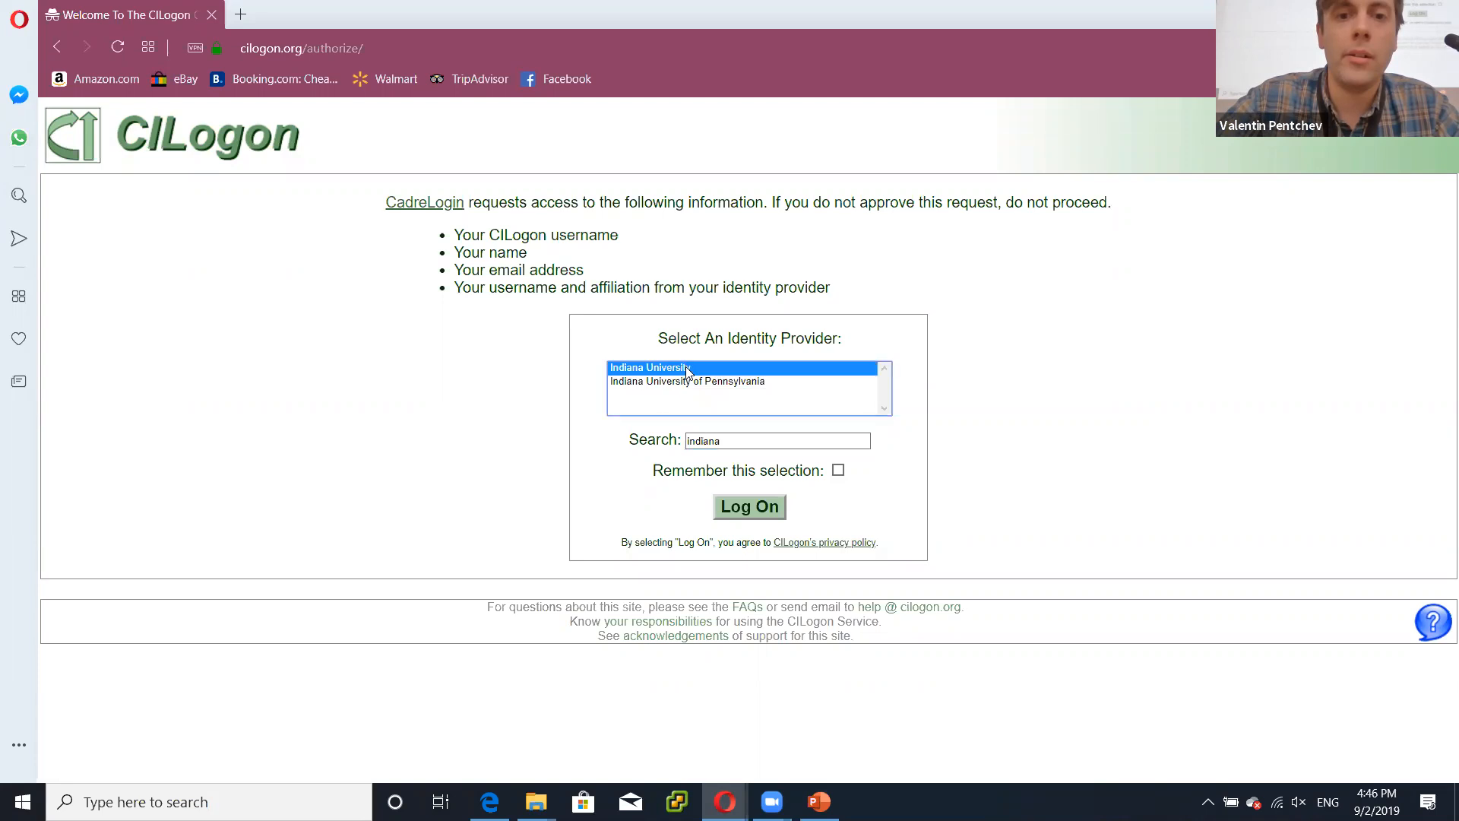
pyautogui.click(749, 507)
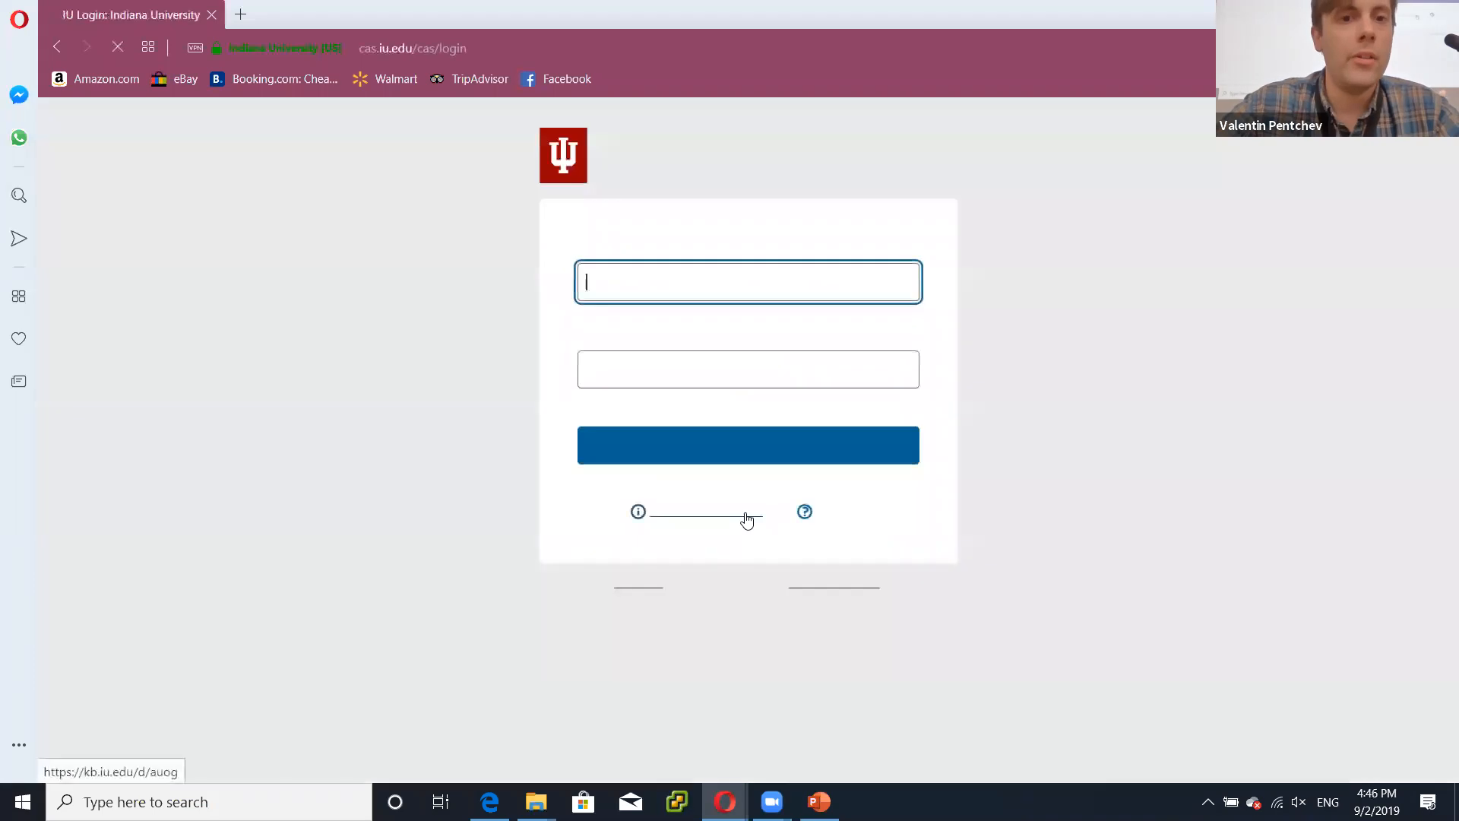
# - Enter the IU username and passphrase and submit the login form
pyautogui.press('Tab')
pyautogui.write('****')
pyautogui.press('BackSpace')
pyautogui.write('**************')
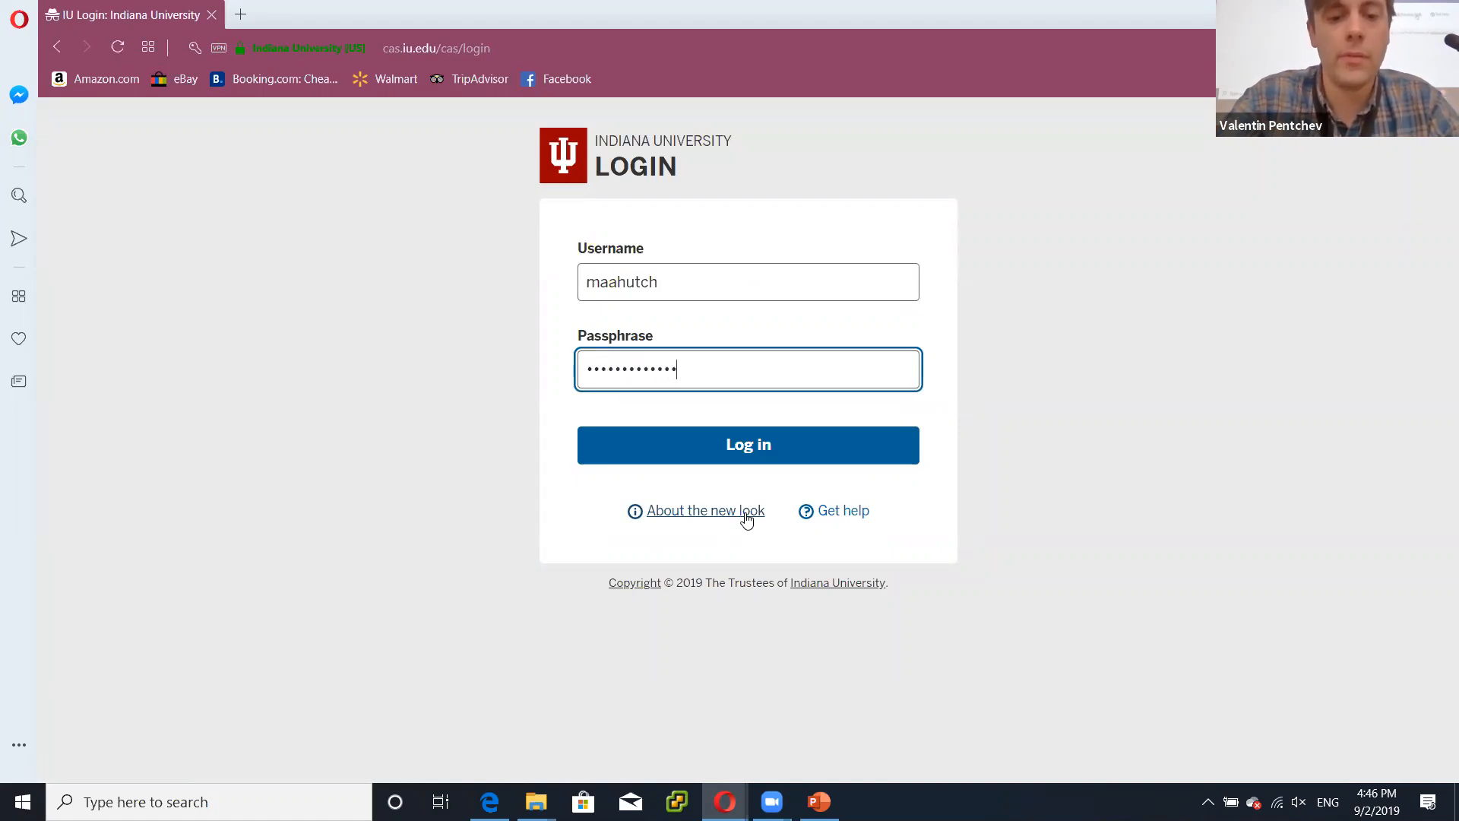
pyautogui.press('Return')
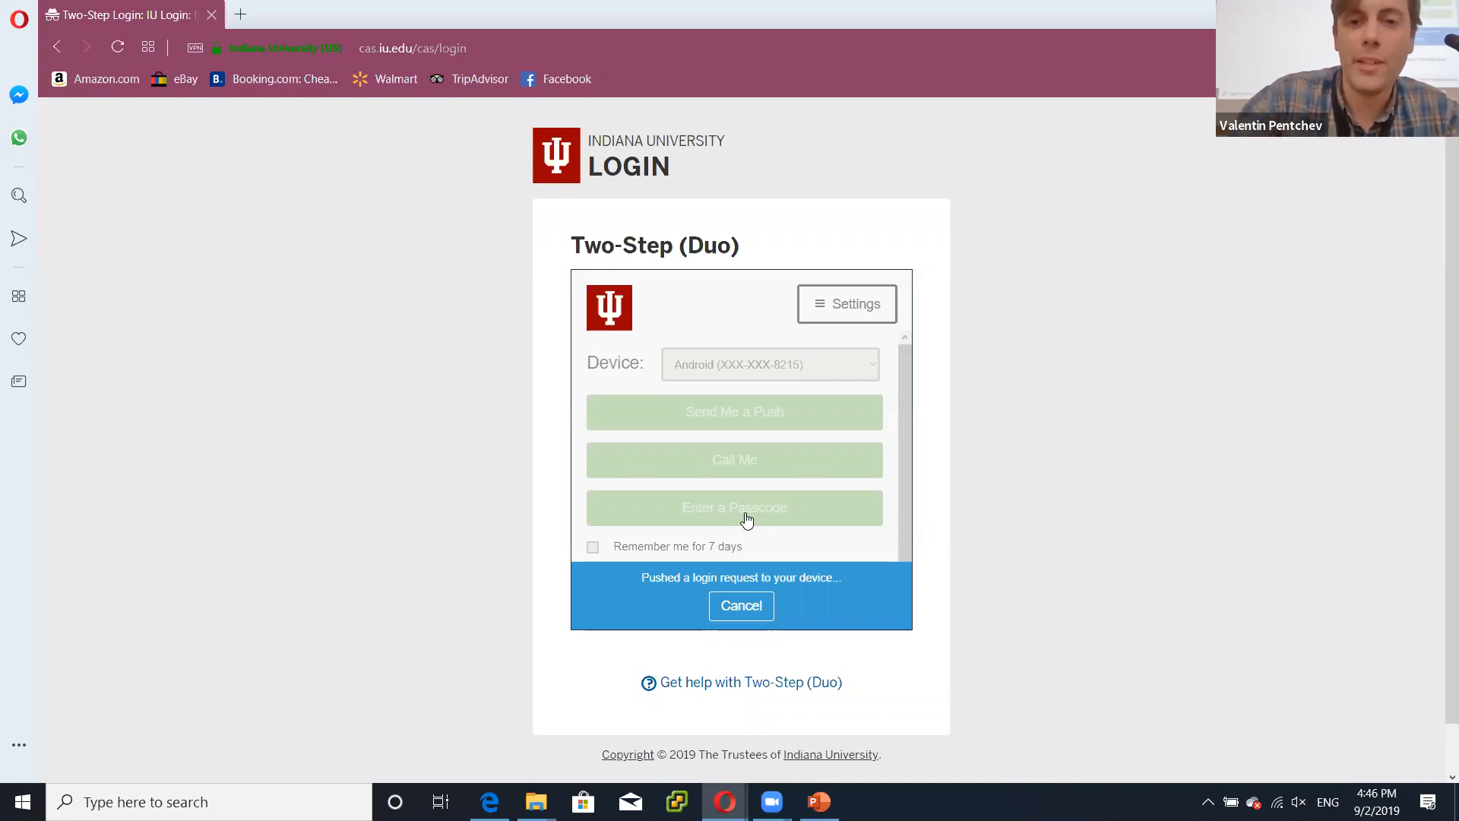
# - Cancel the Duo push and log in with a Duo passcode instead
pyautogui.rightClick(745, 601)
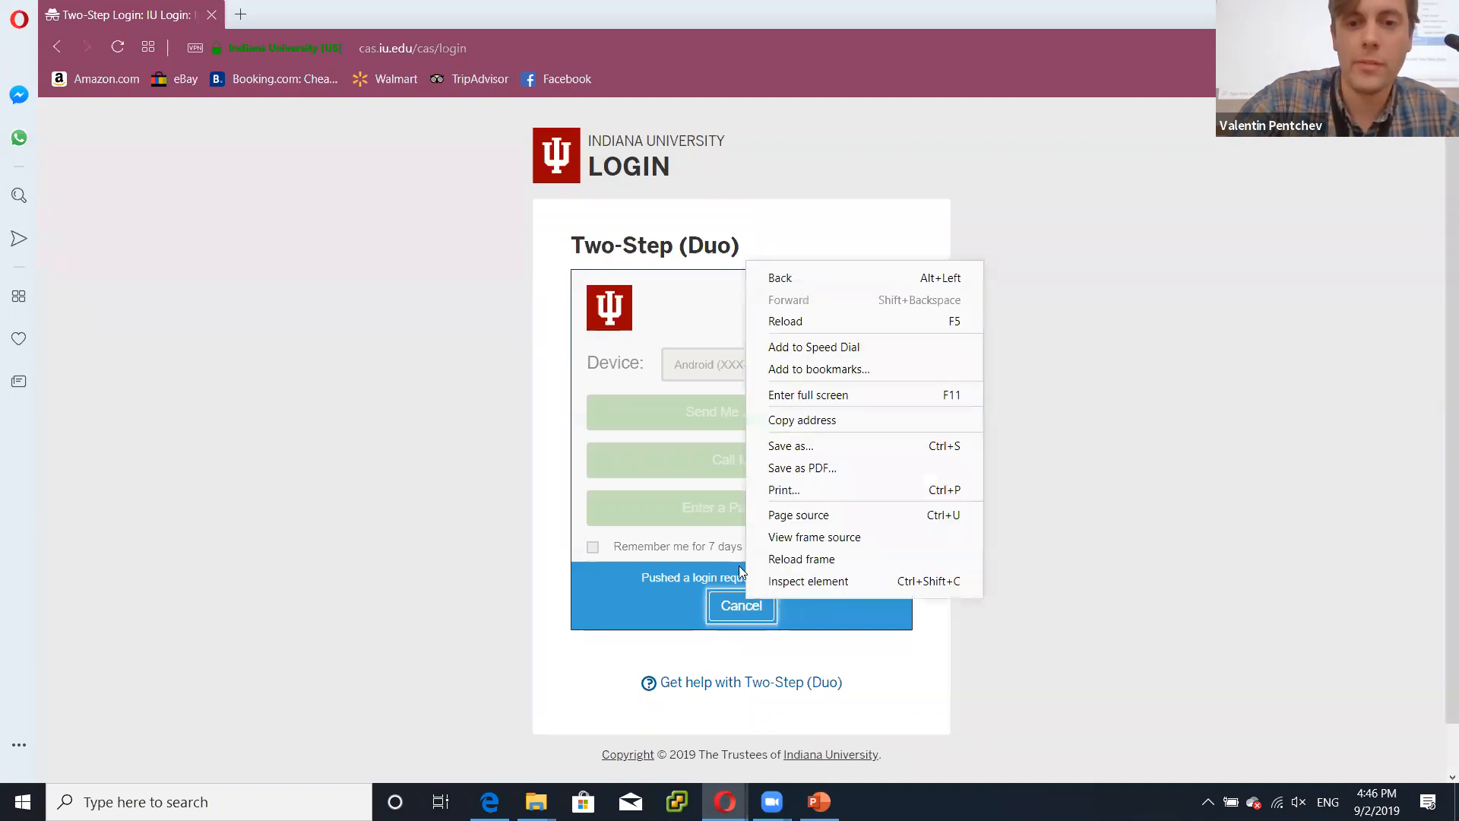
pyautogui.click(723, 615)
pyautogui.click(723, 615)
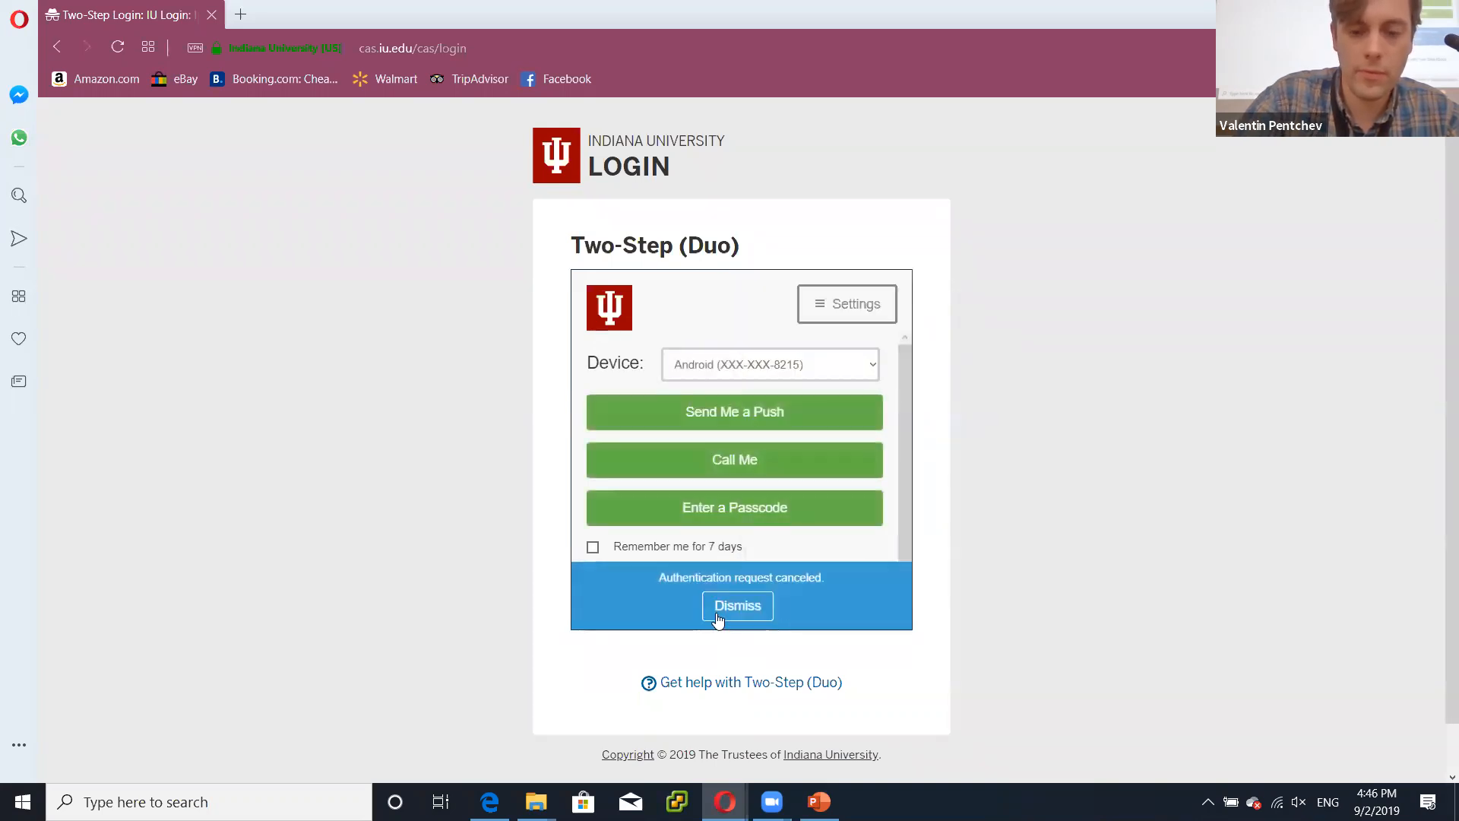
pyautogui.click(749, 509)
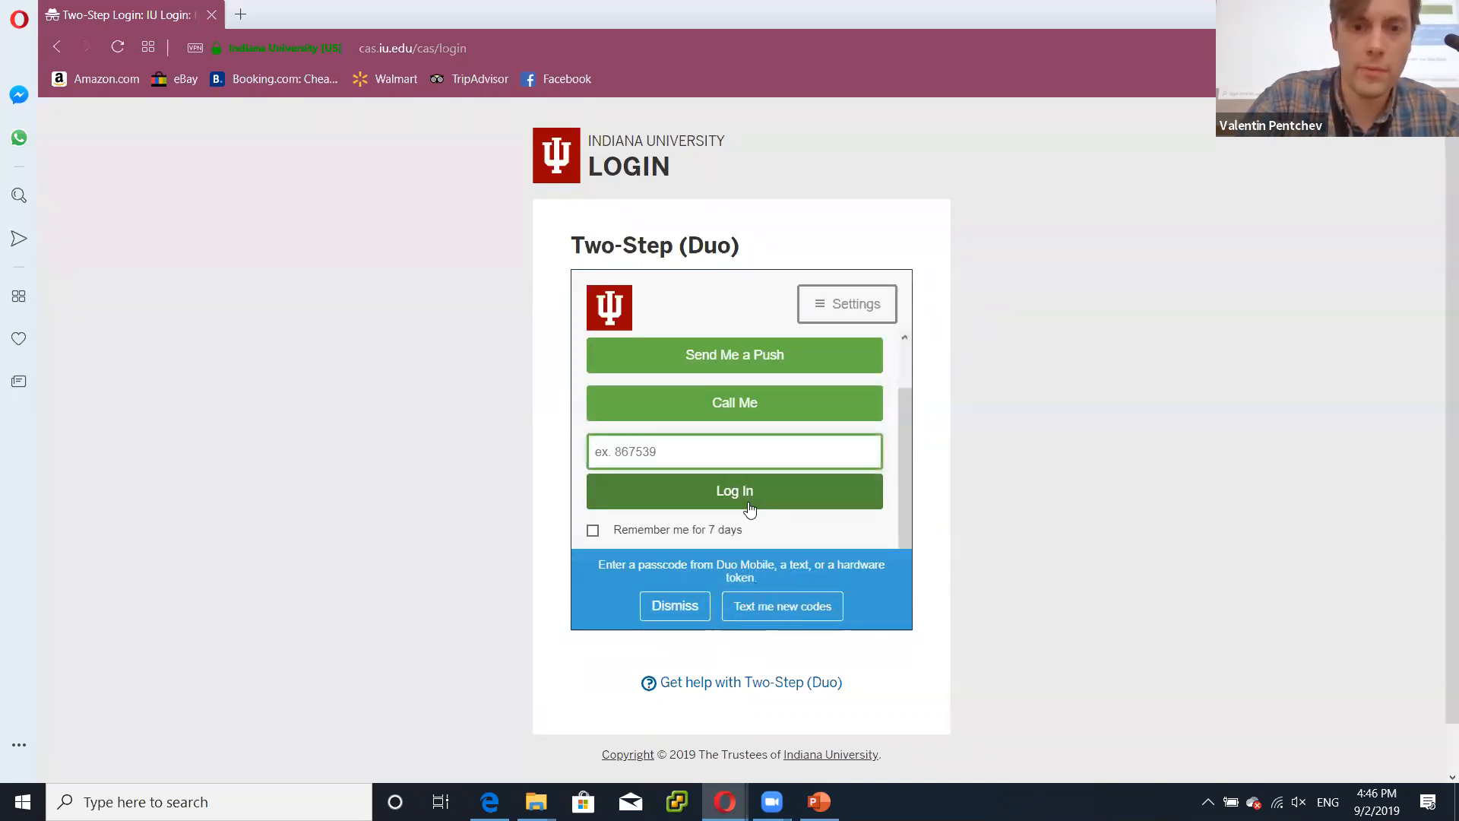
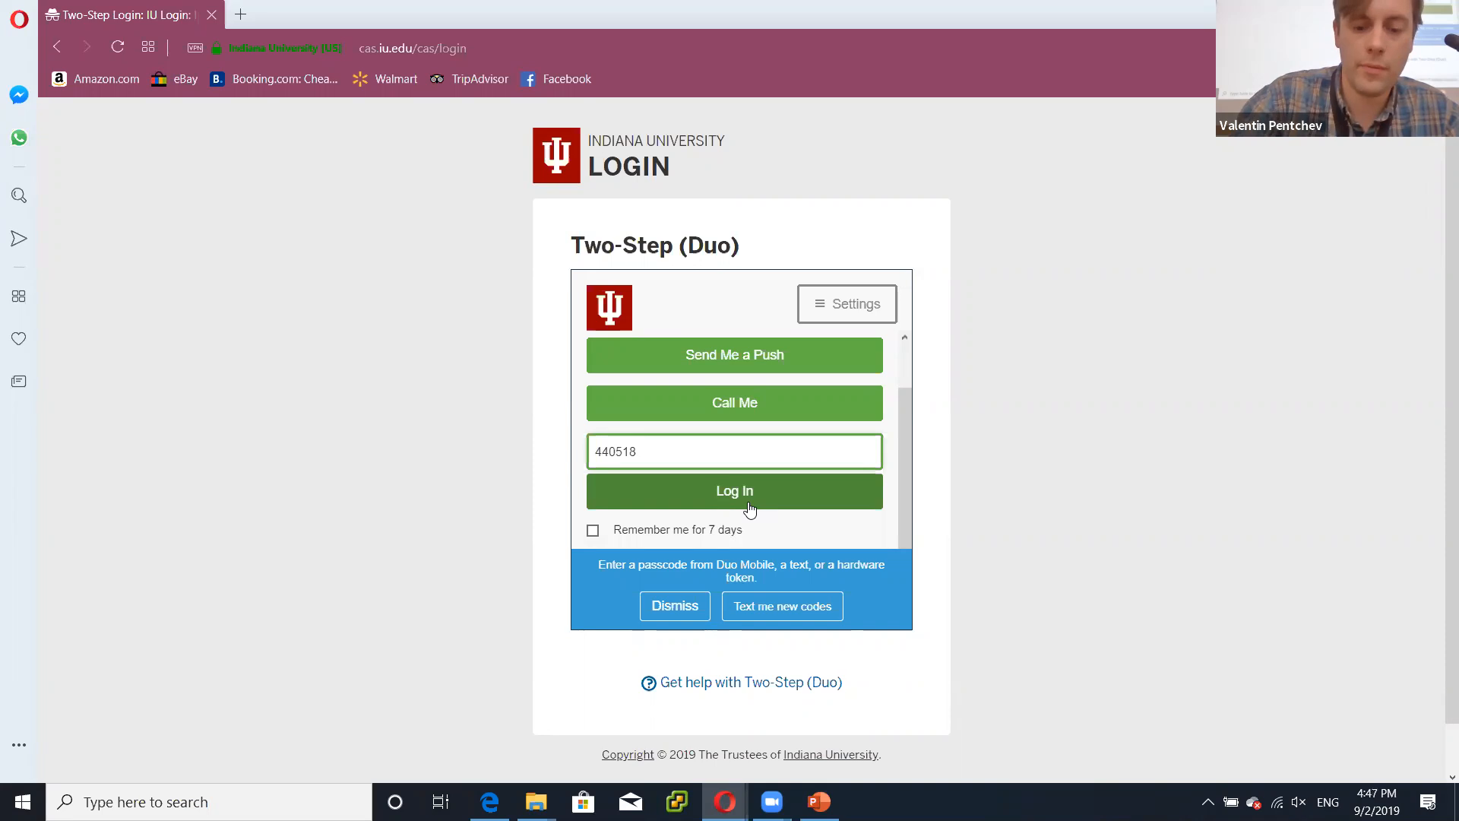
pyautogui.click(749, 507)
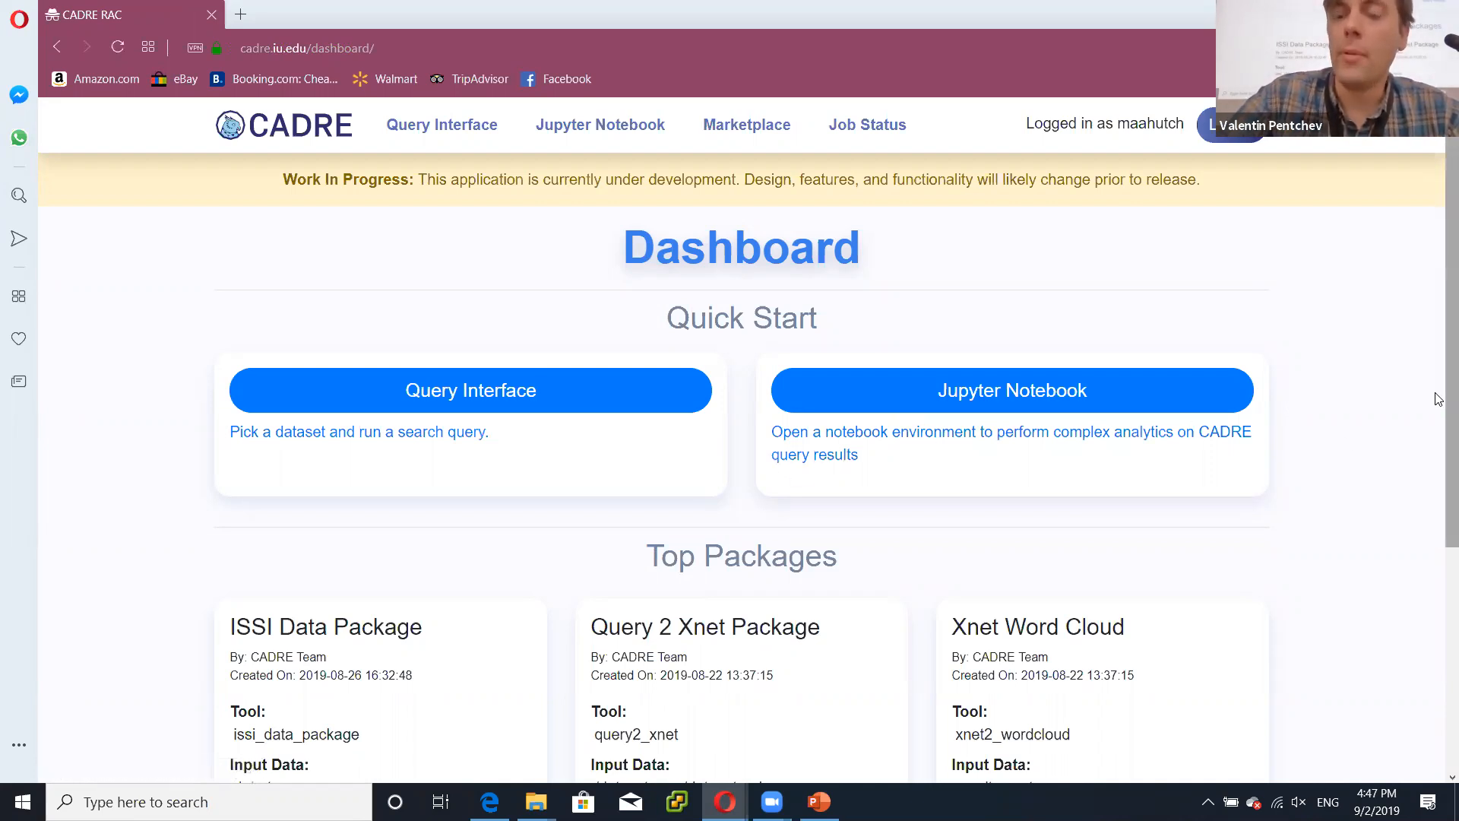
pyautogui.scroll(-3, 1439, 399)
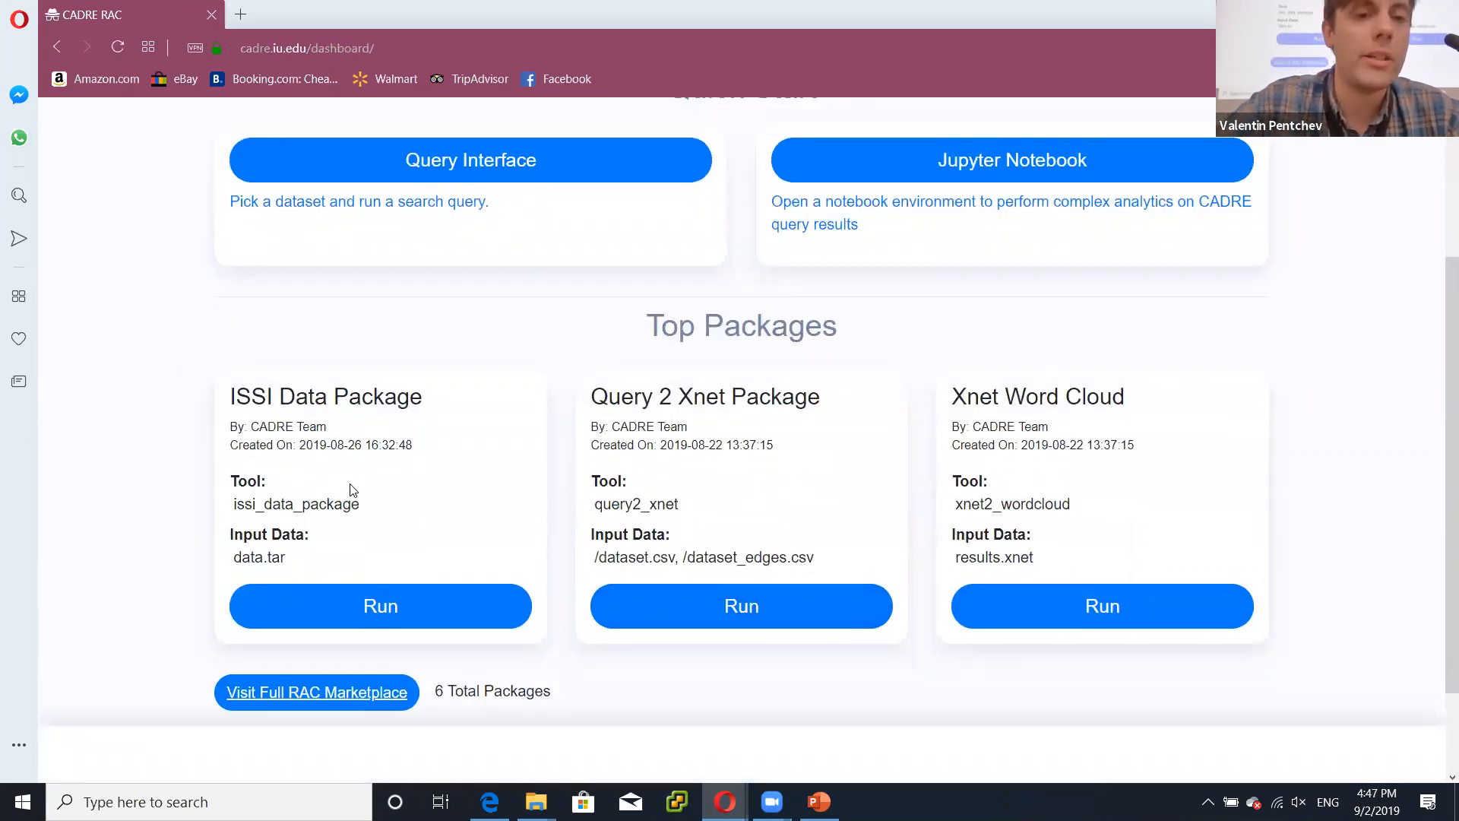
pyautogui.click(385, 606)
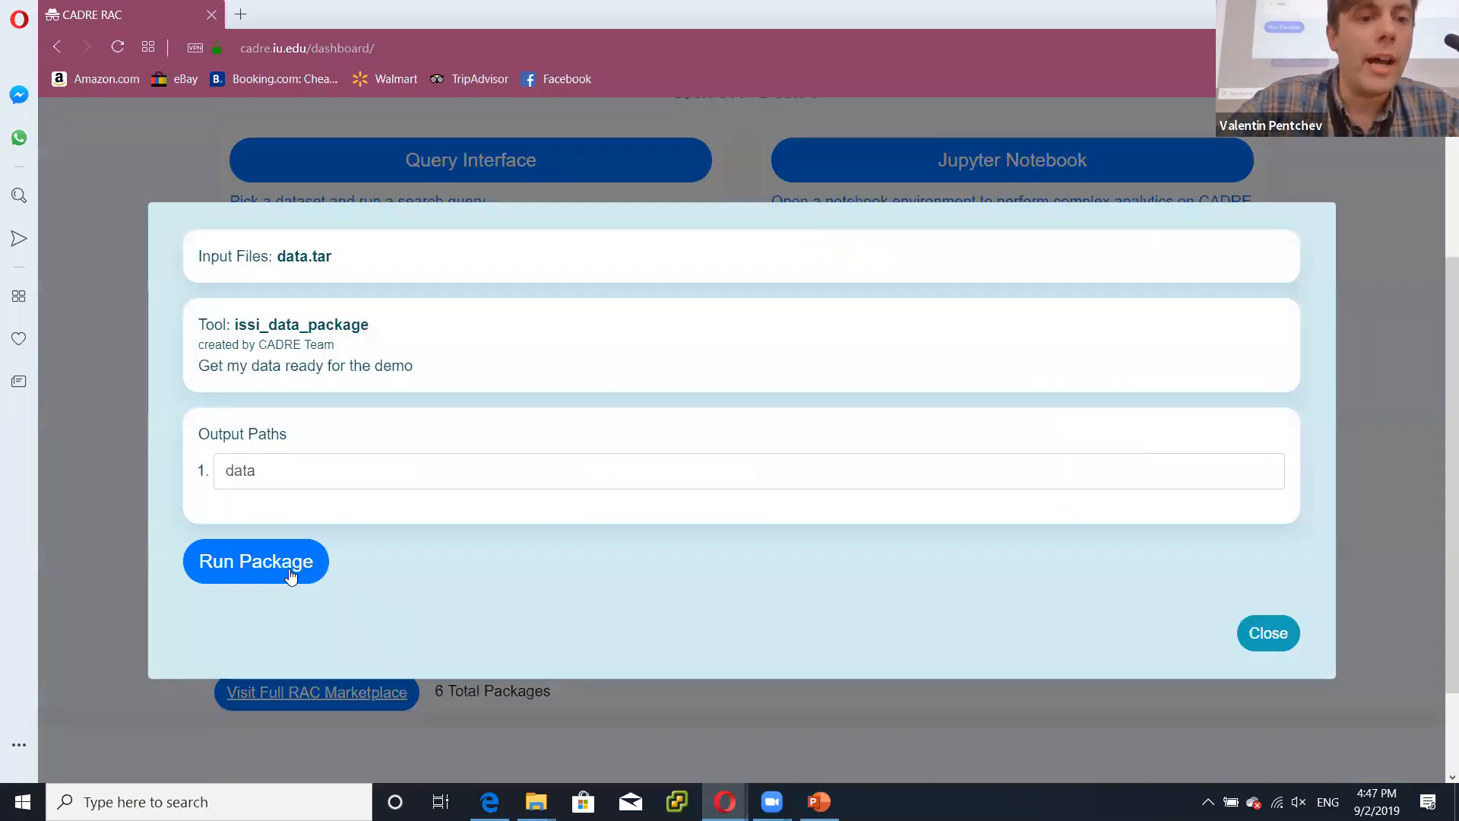
pyautogui.click(274, 563)
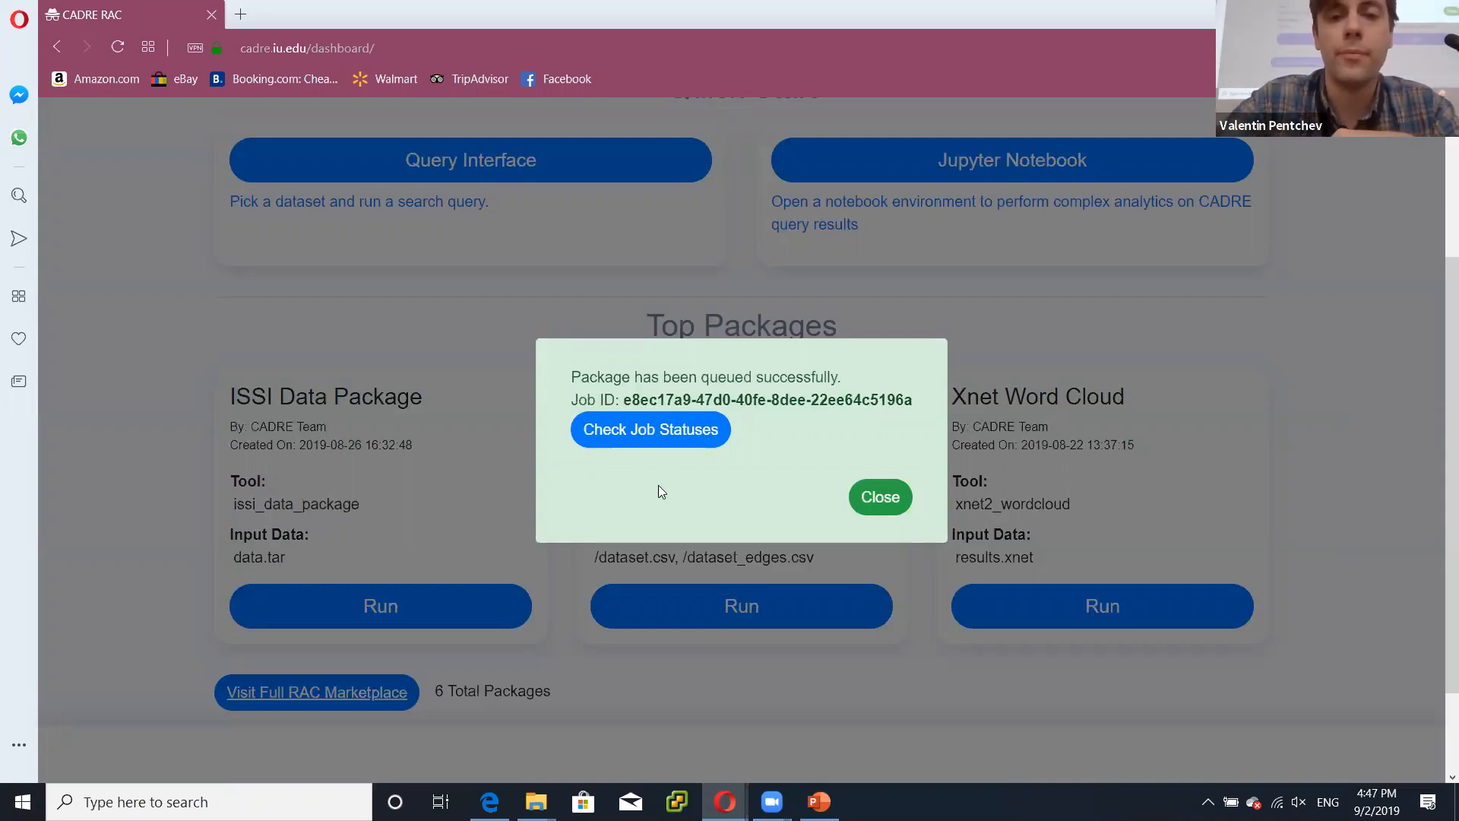
pyautogui.click(879, 502)
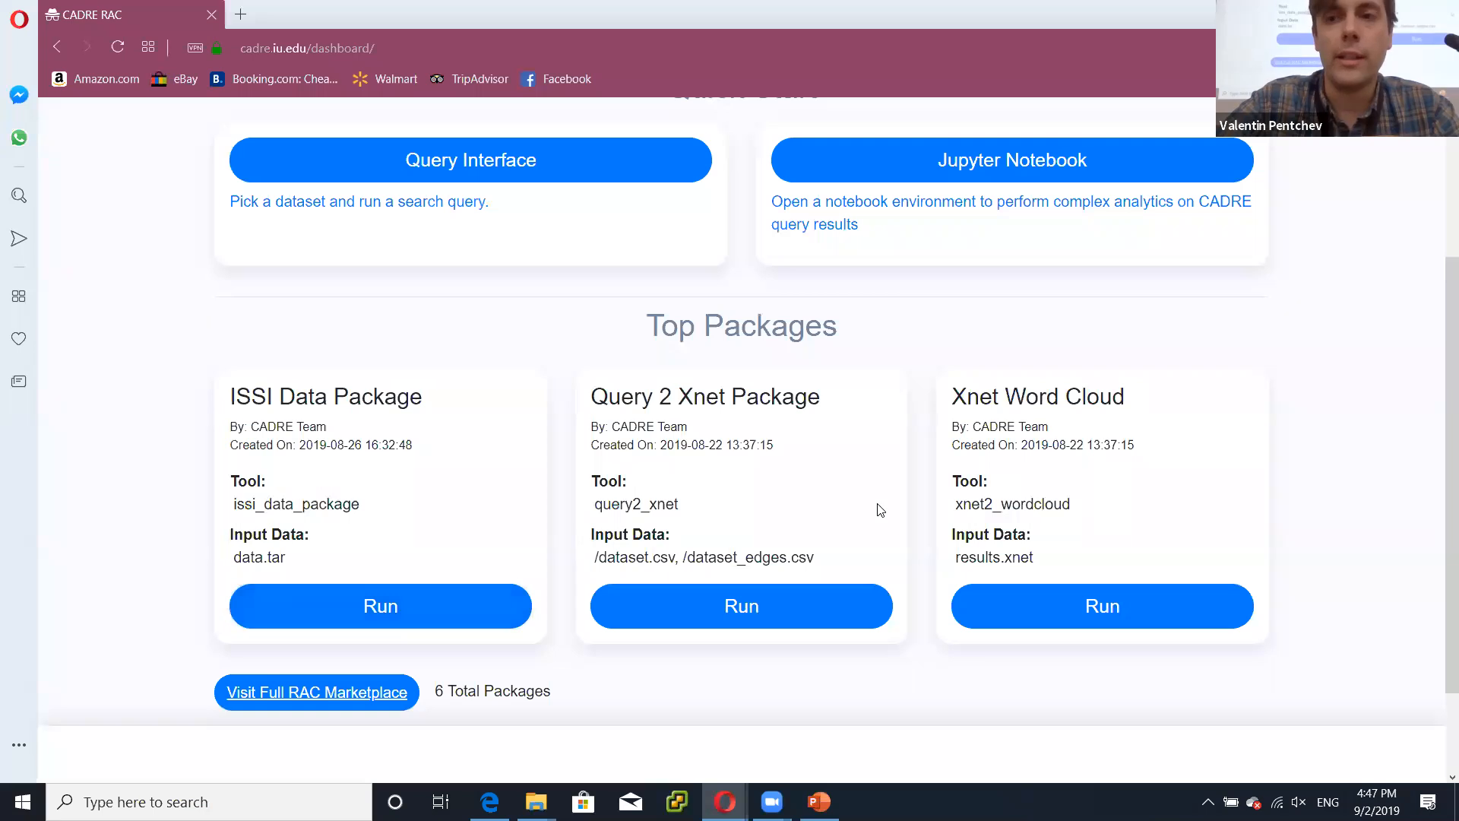
pyautogui.moveTo(1439, 421); pyautogui.dragTo(1439, 236)
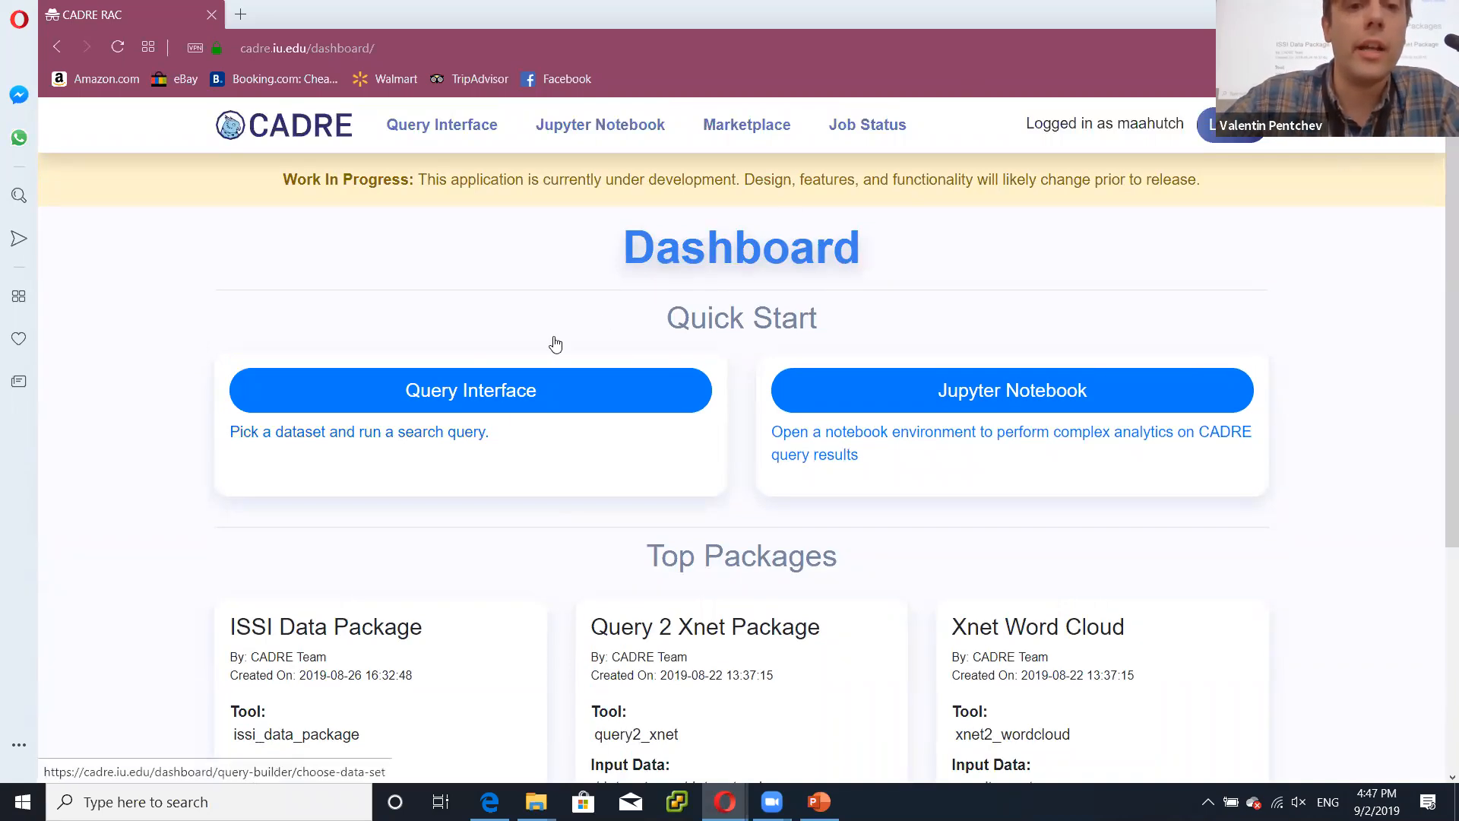
# - Start a new query on the Microsoft Academic Graph dataset in the Query Builder
pyautogui.click(505, 389)
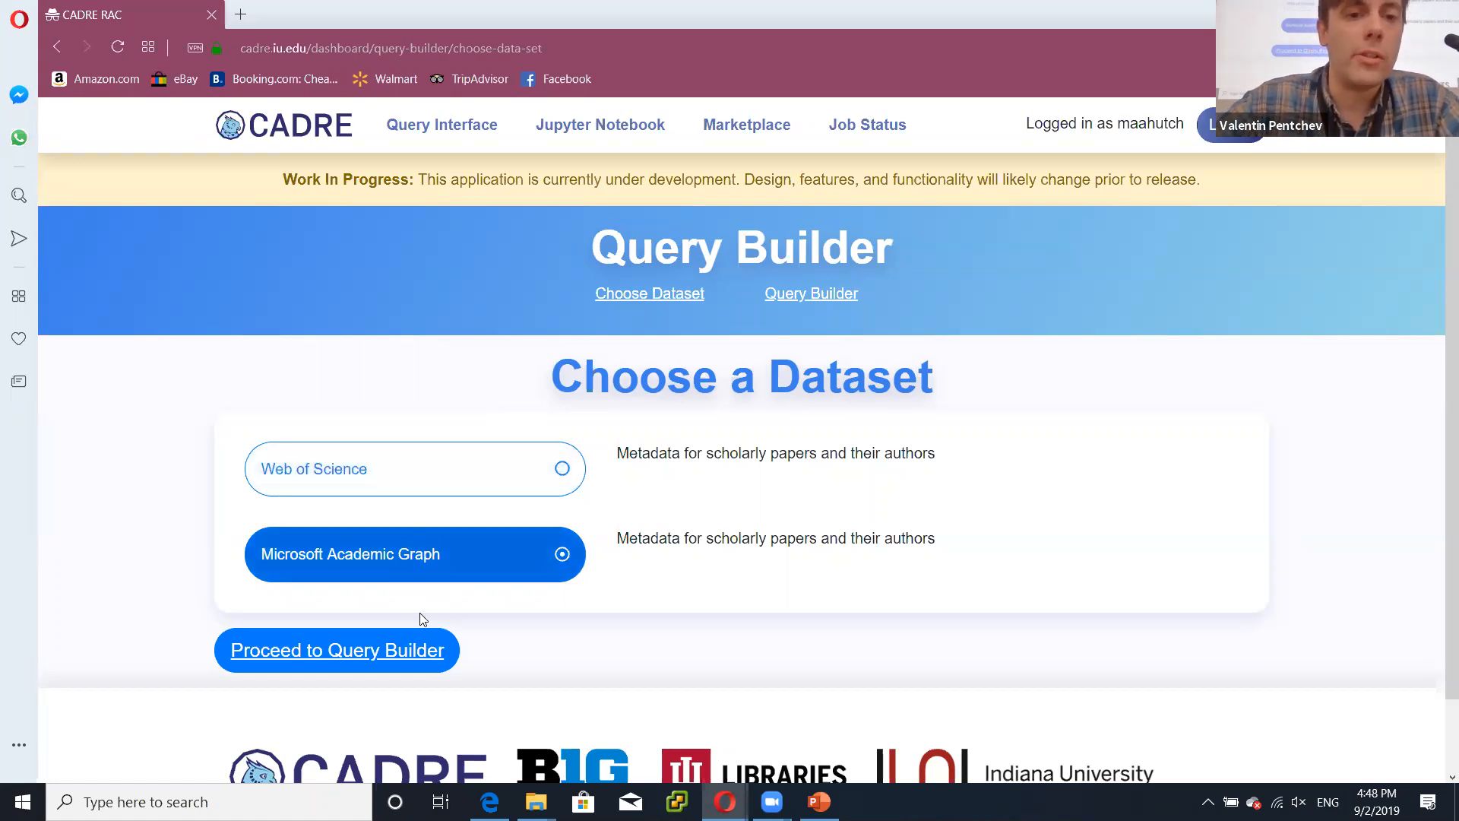
pyautogui.click(374, 660)
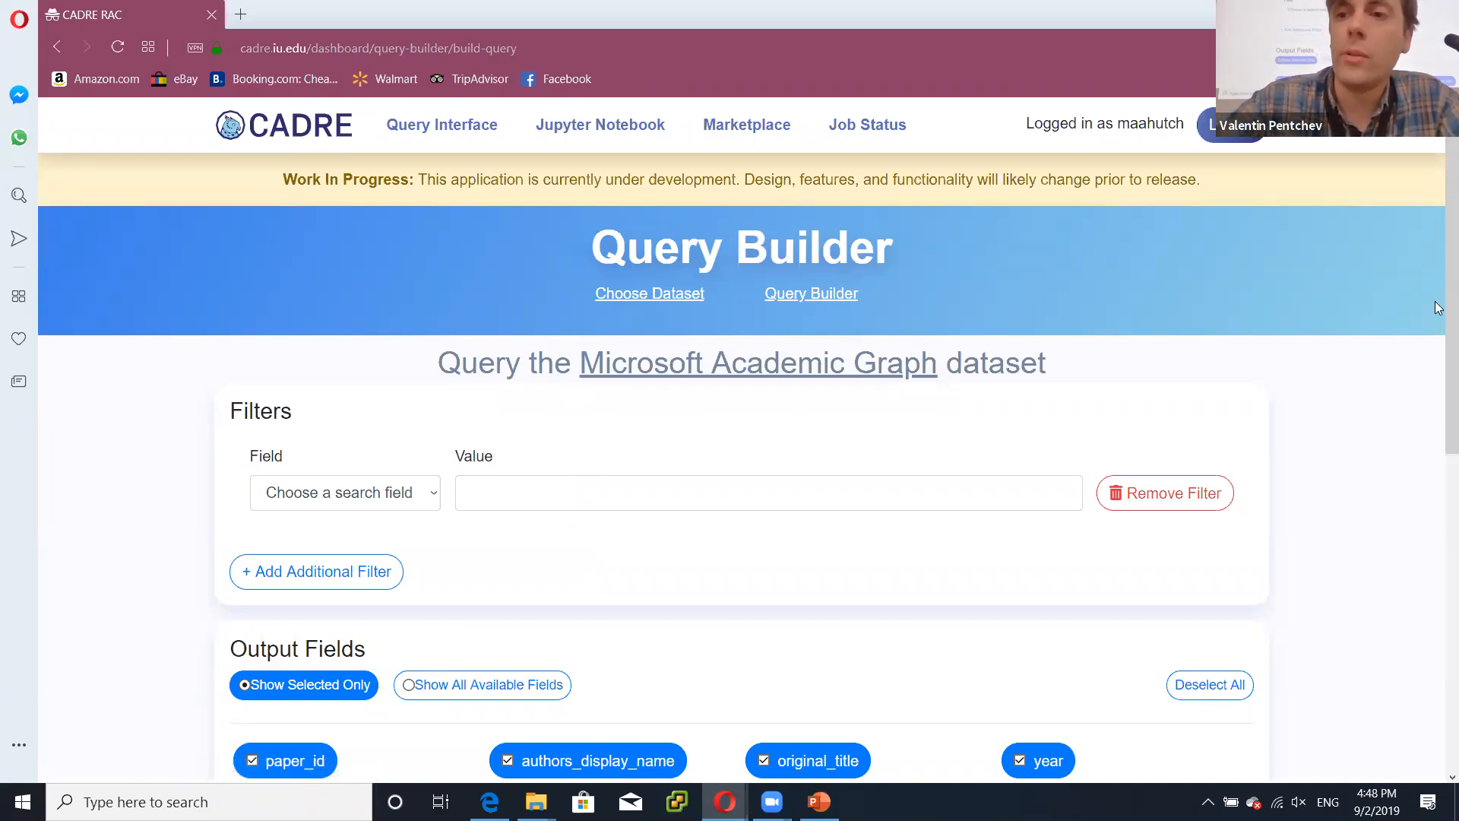
pyautogui.scroll(-1, 1439, 308)
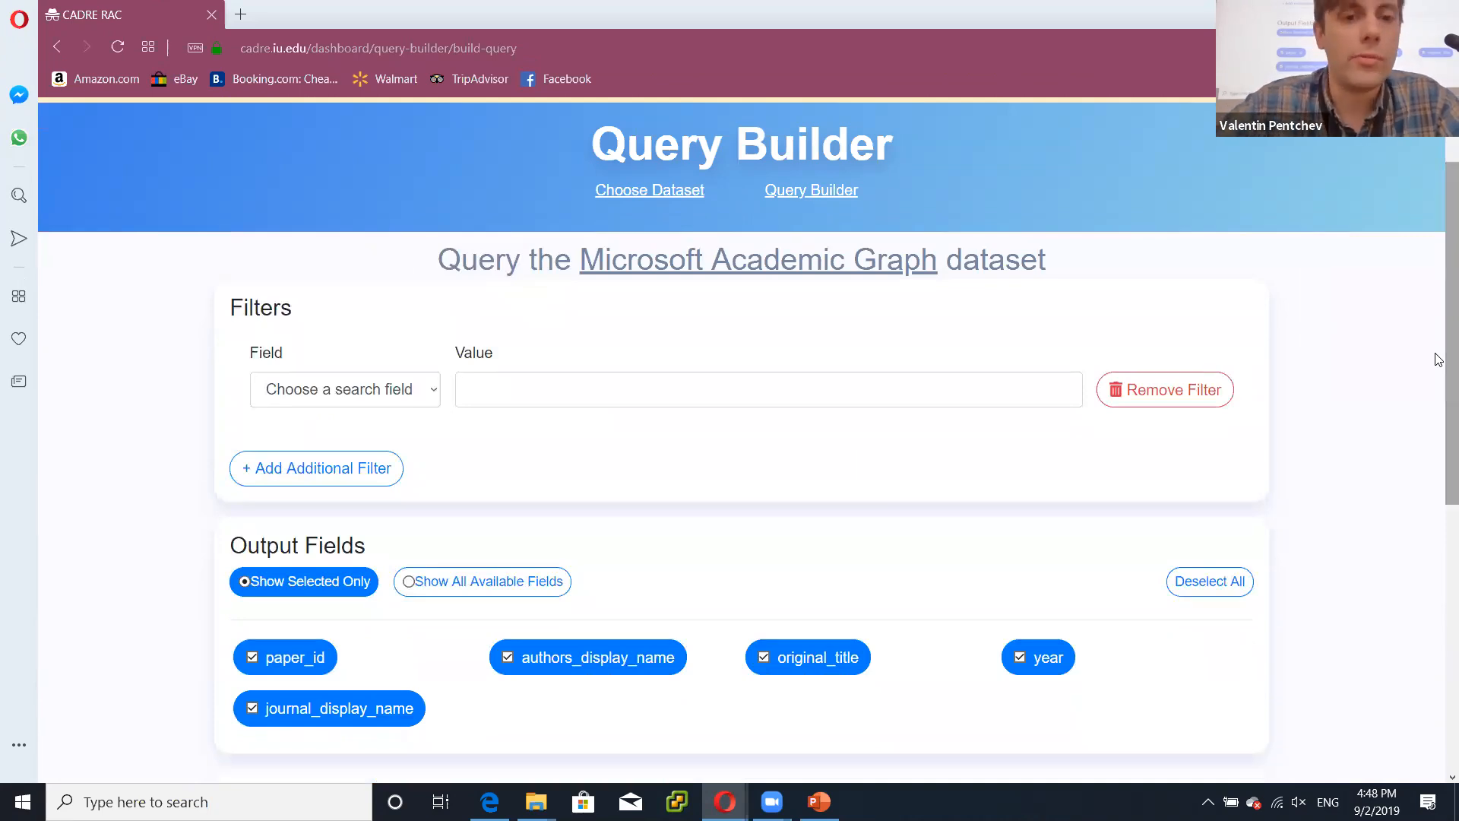
# - Set the first filter to Journal Name with value 'Scientometrics'
pyautogui.click(437, 393)
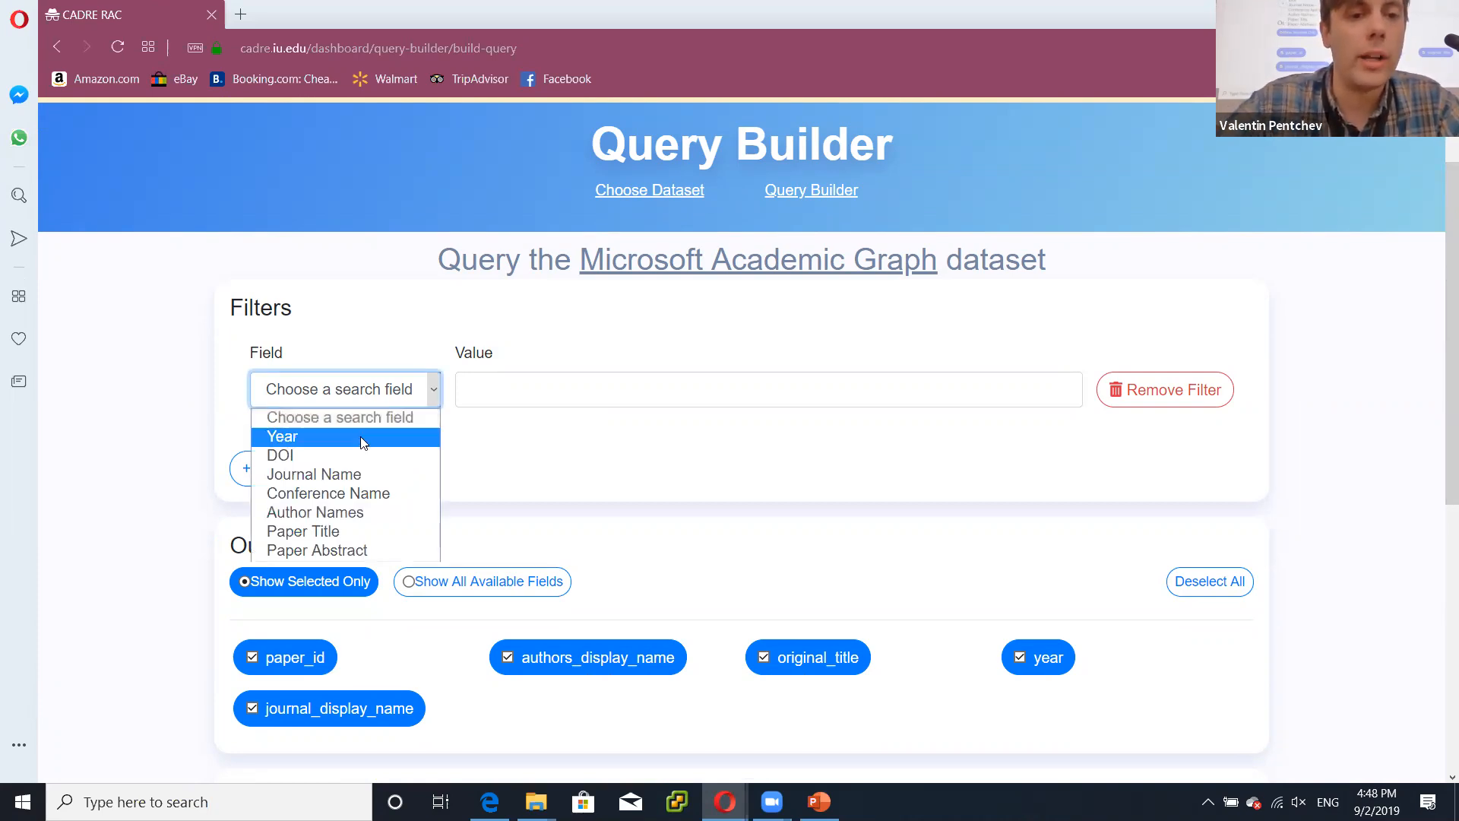
pyautogui.click(352, 475)
pyautogui.click(483, 385)
pyautogui.write('S')
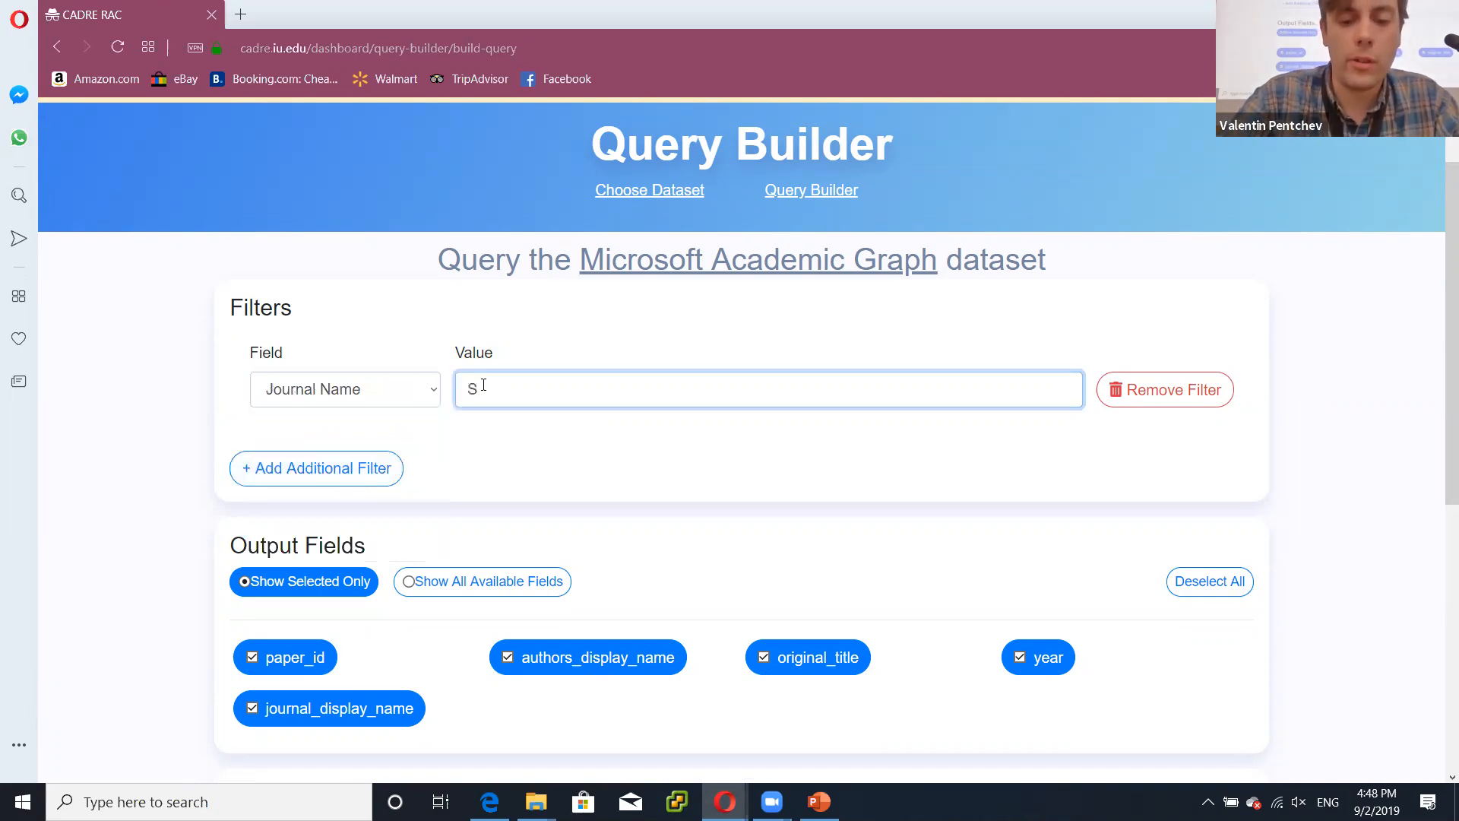
pyautogui.write('ciento')
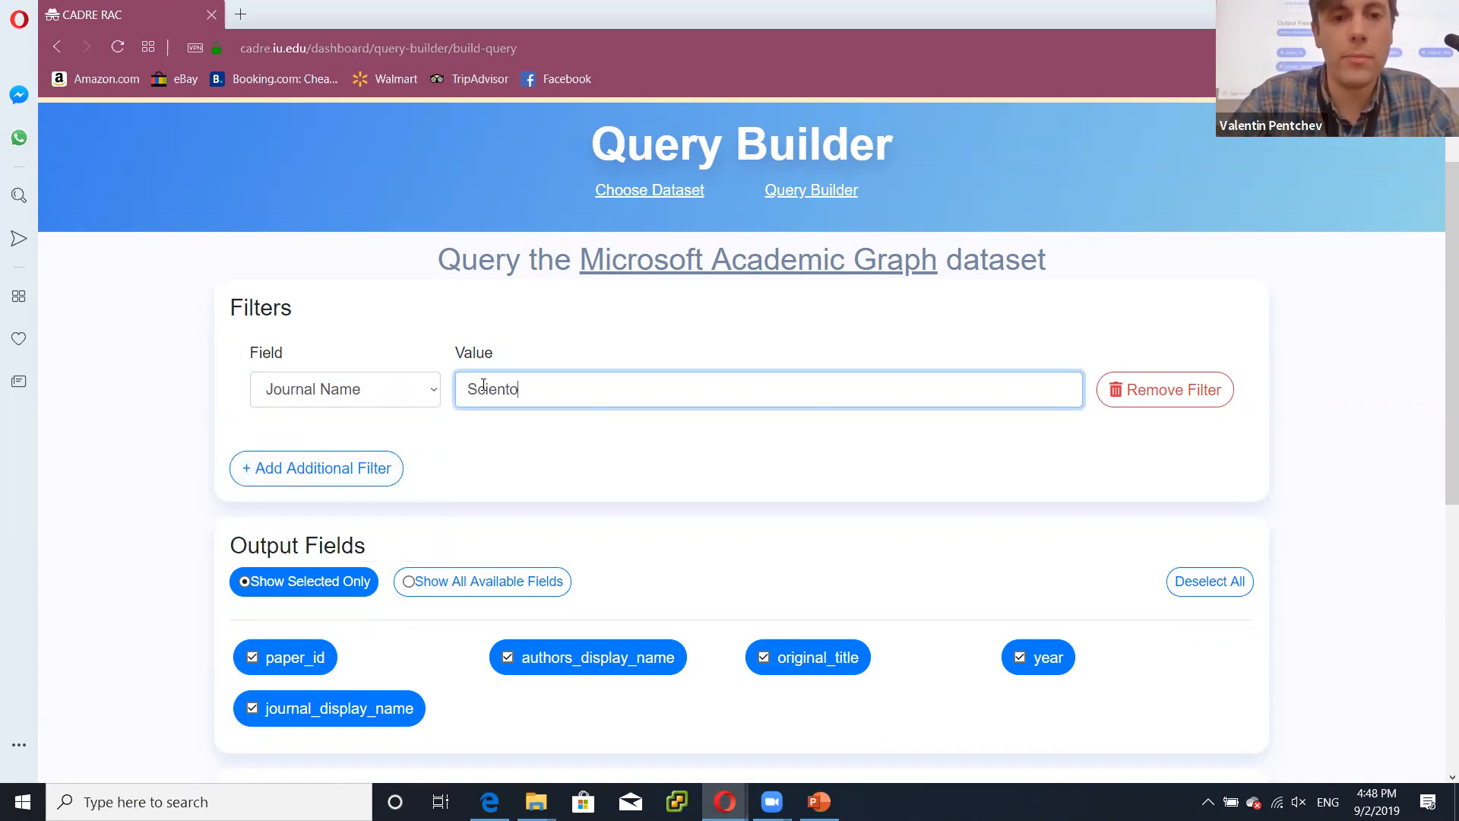
pyautogui.write('metrics')
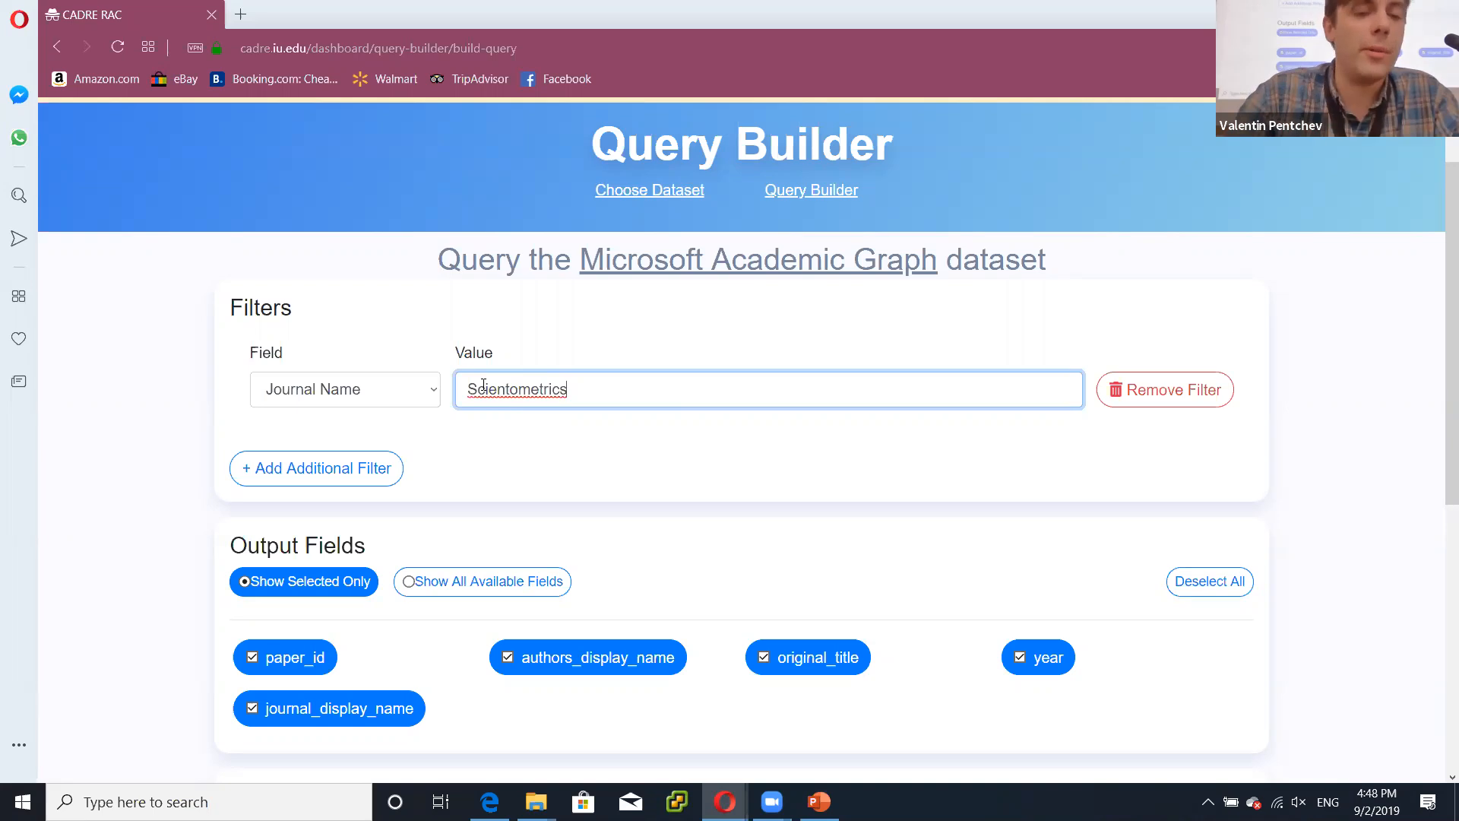
# - Add a second Journal Name filter, joined with OR, for 'Journal of Informetrics'
pyautogui.click(307, 474)
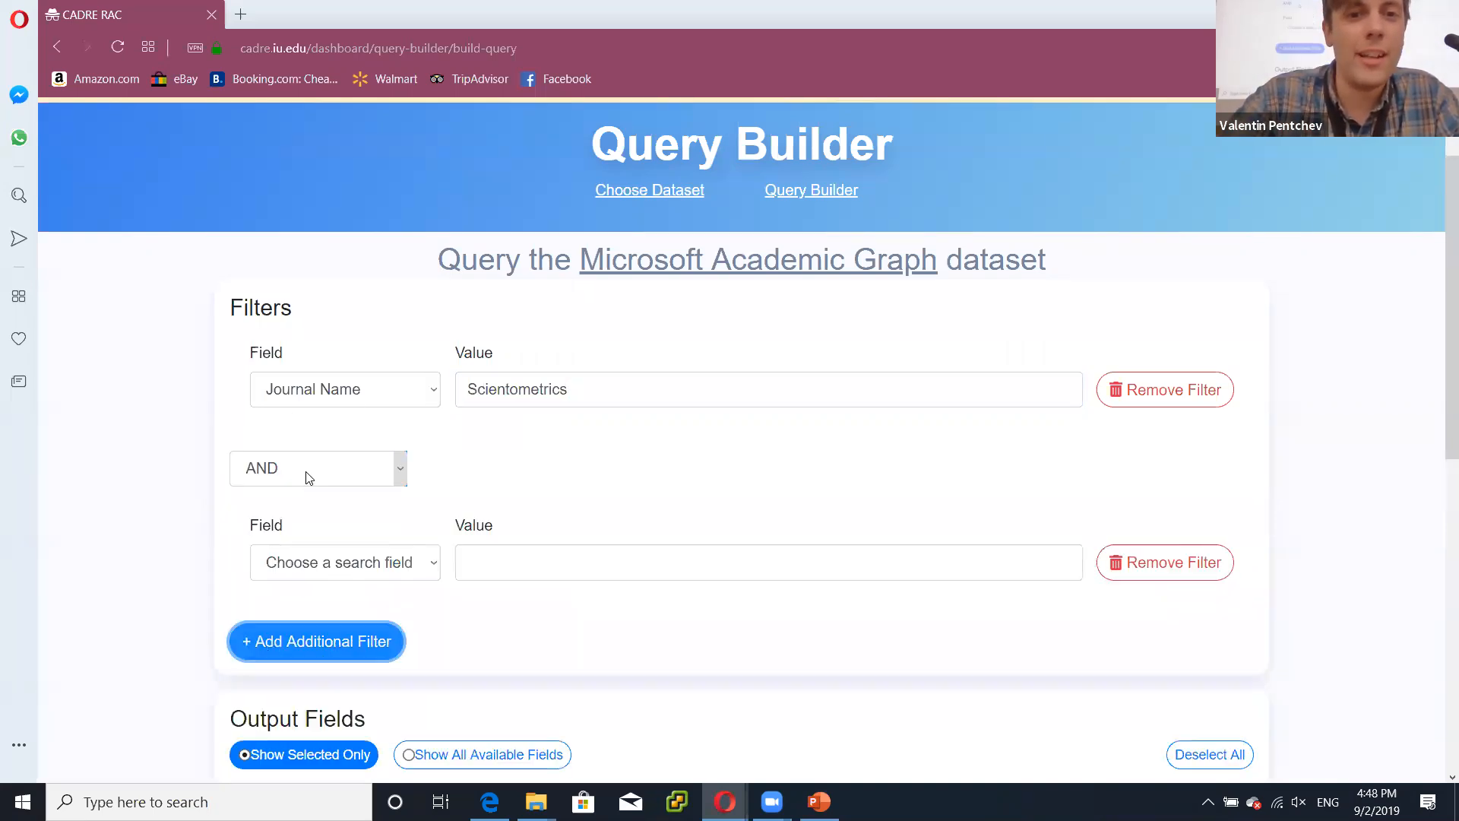
pyautogui.click(393, 473)
pyautogui.click(366, 535)
pyautogui.click(378, 566)
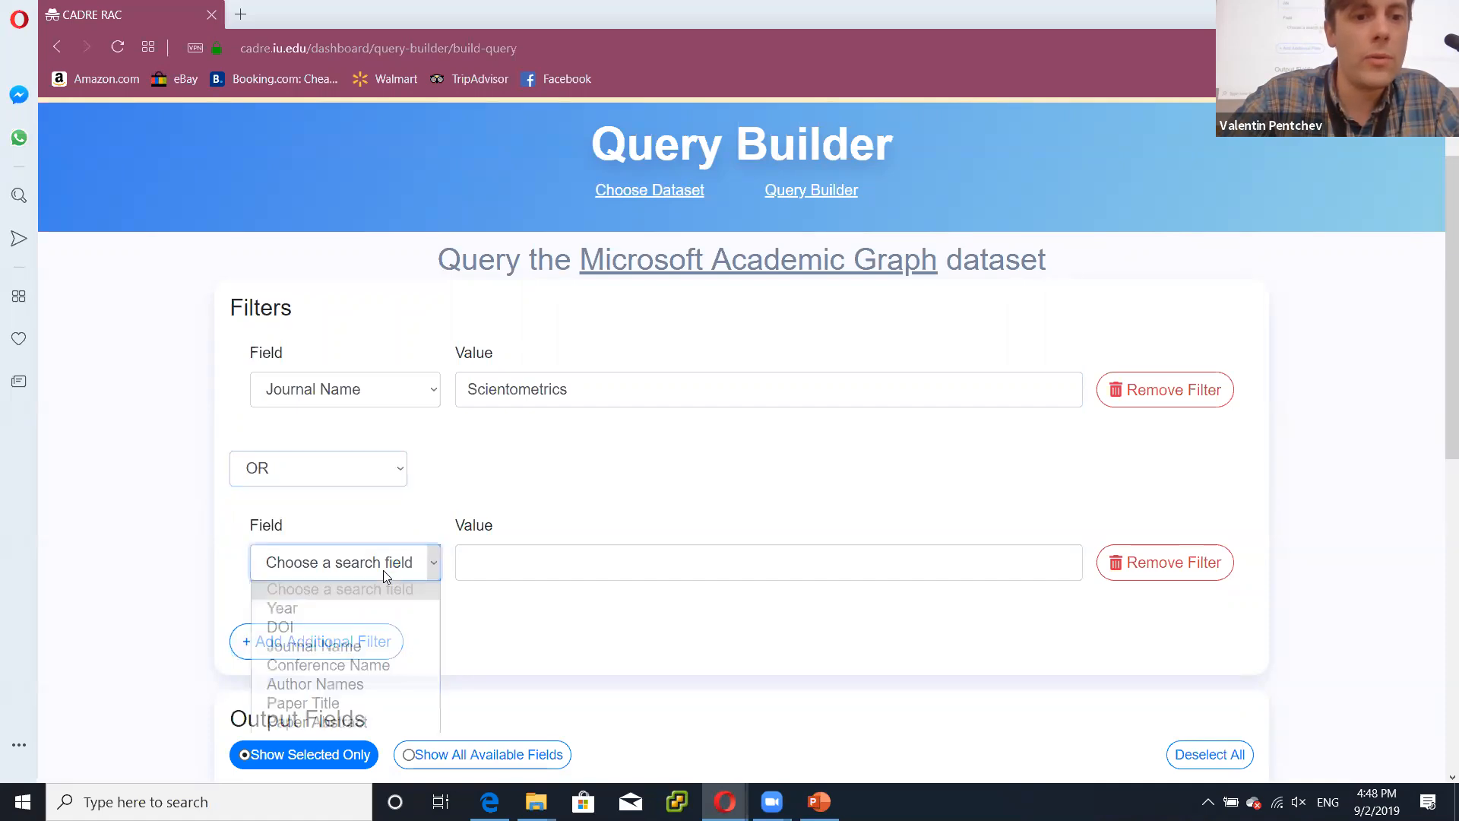
pyautogui.click(384, 646)
pyautogui.click(497, 576)
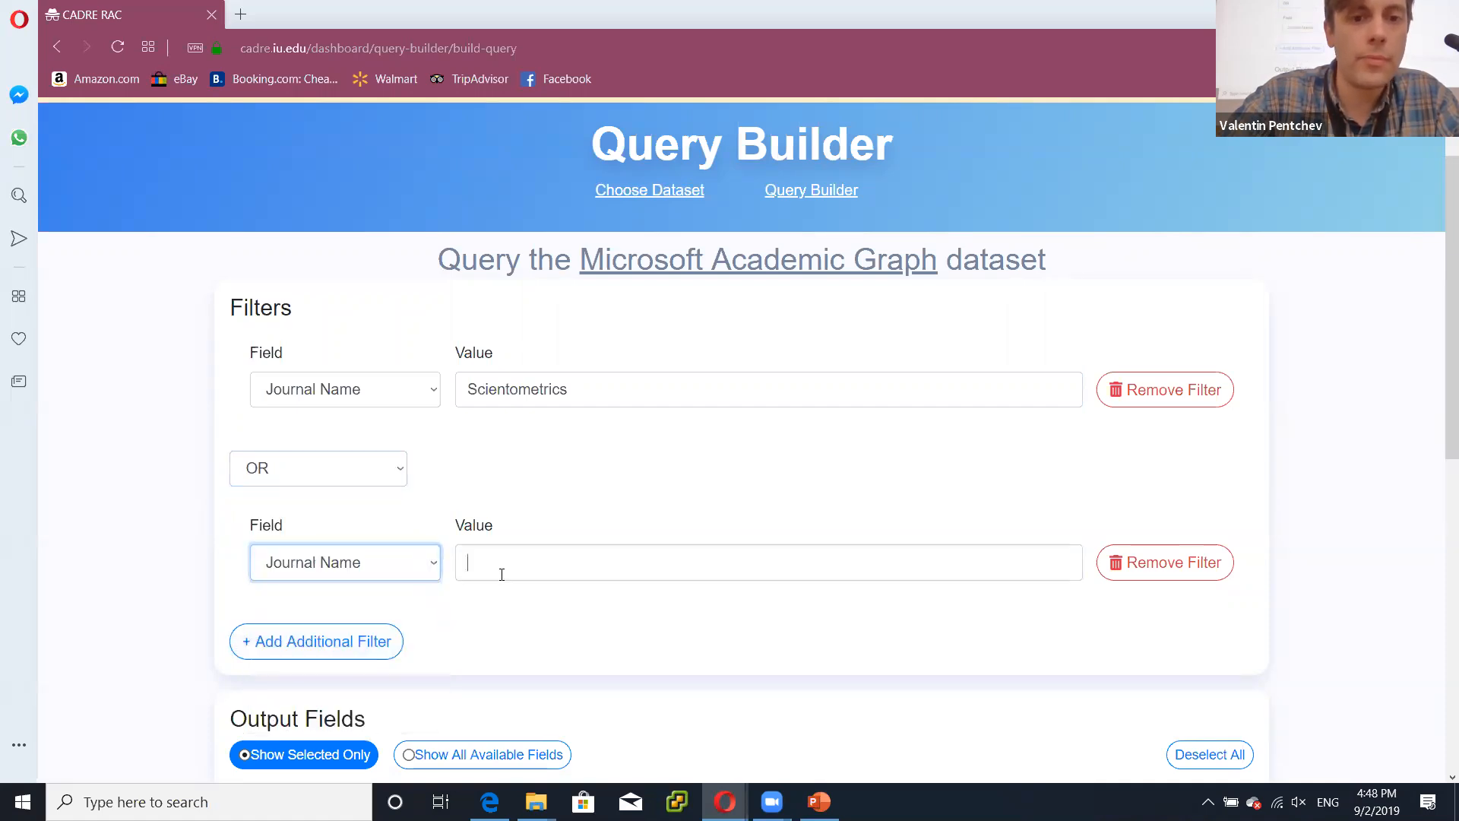
pyautogui.write('Inform')
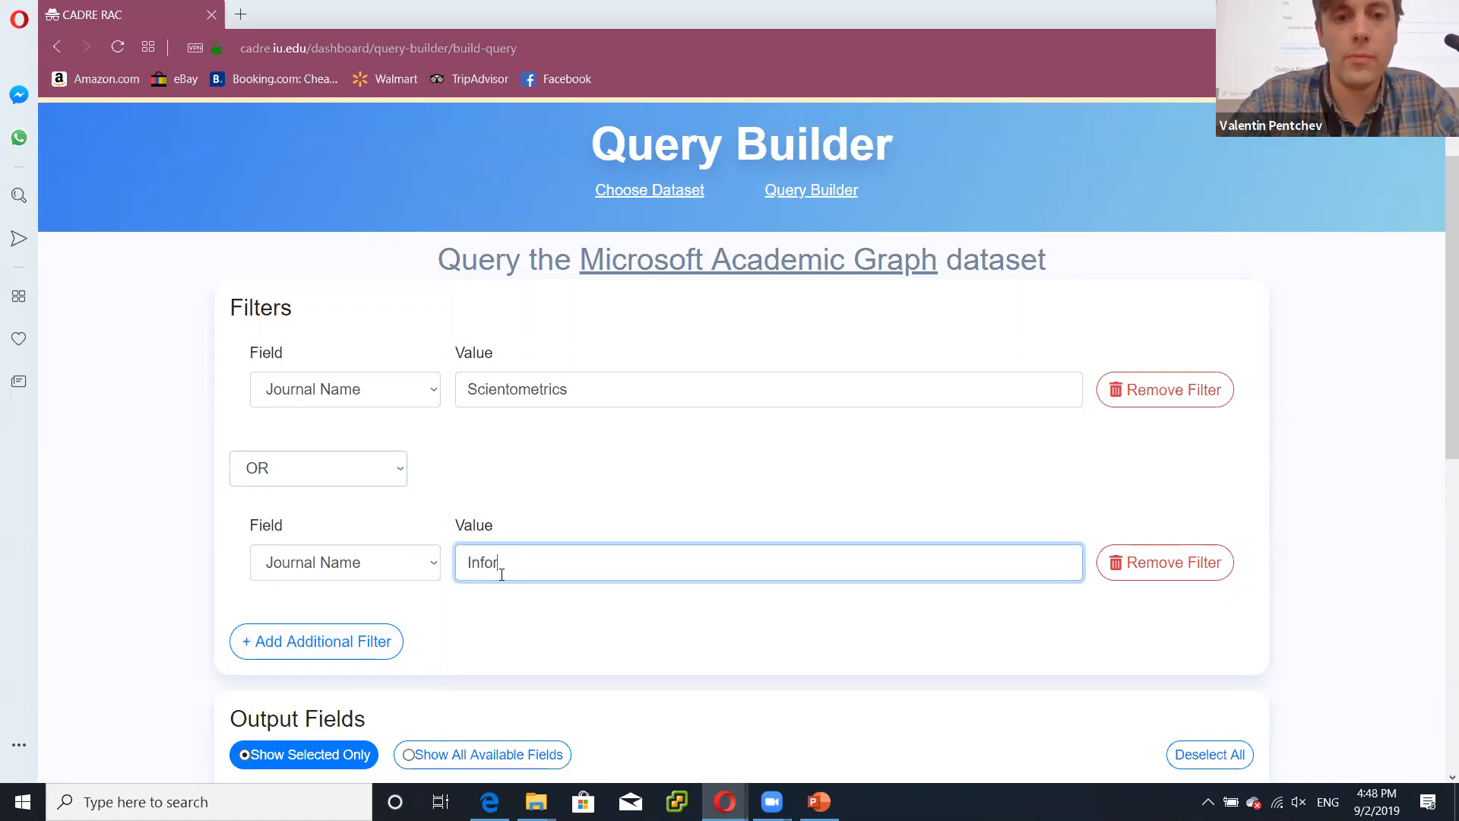
pyautogui.press('BackSpace')
pyautogui.press('BackSpace')
pyautogui.press('BackSpace')
pyautogui.press('BackSpace')
pyautogui.press('BackSpace')
pyautogui.press('BackSpace')
pyautogui.write('Journal of Inf')
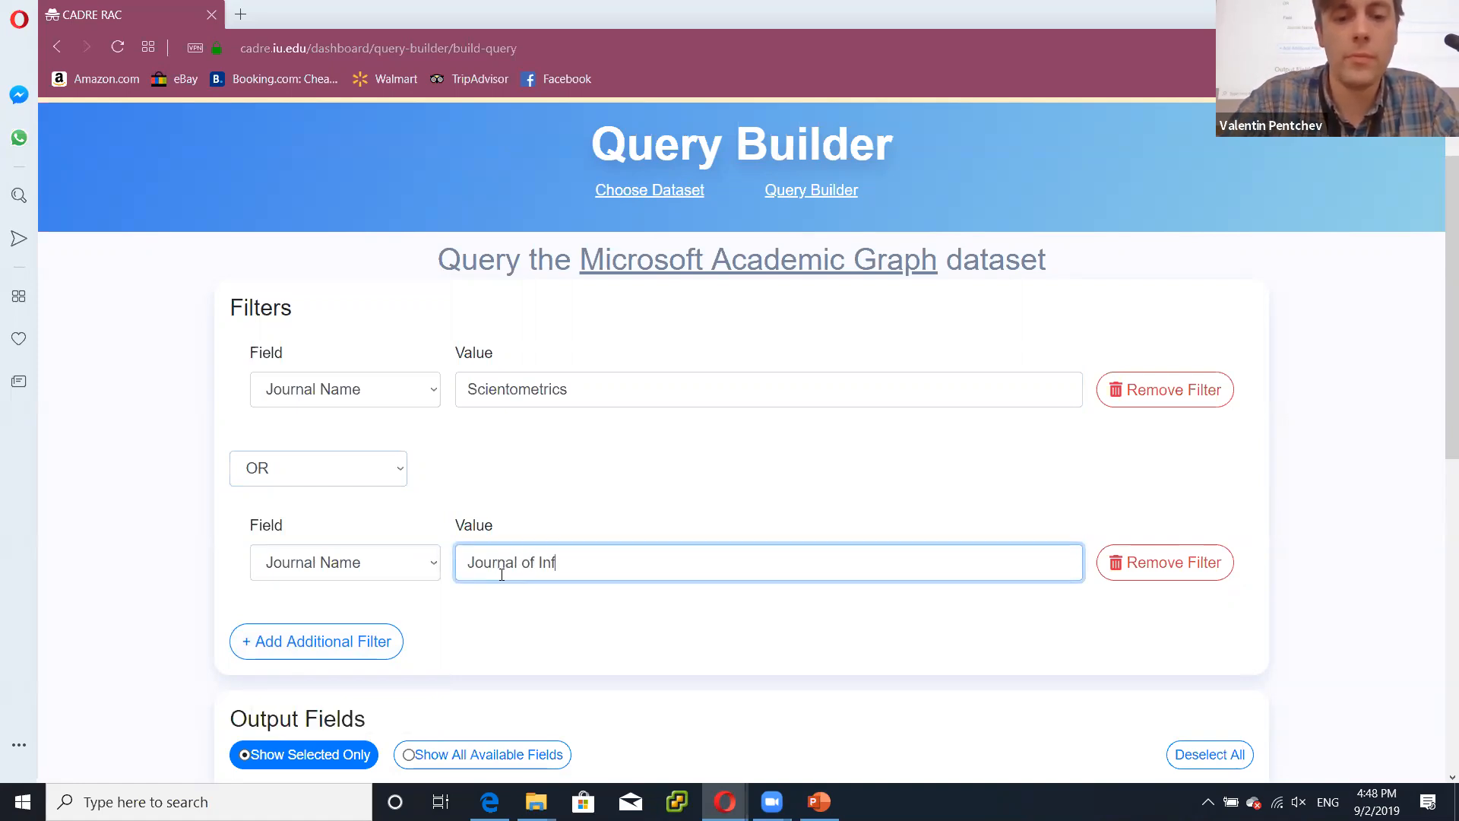
pyautogui.write('ormetrics')
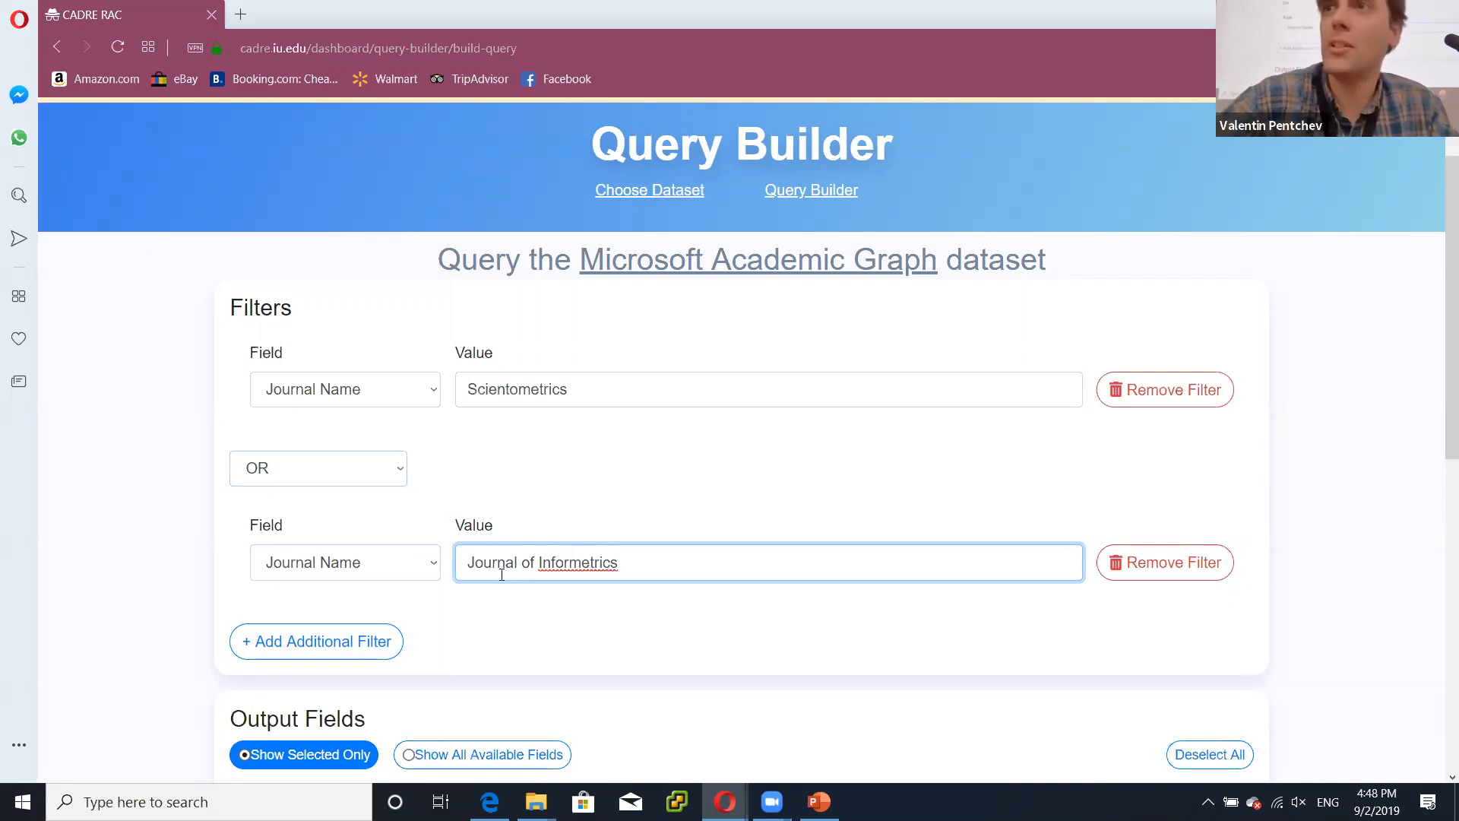
pyautogui.moveTo(1439, 412); pyautogui.dragTo(1439, 582)
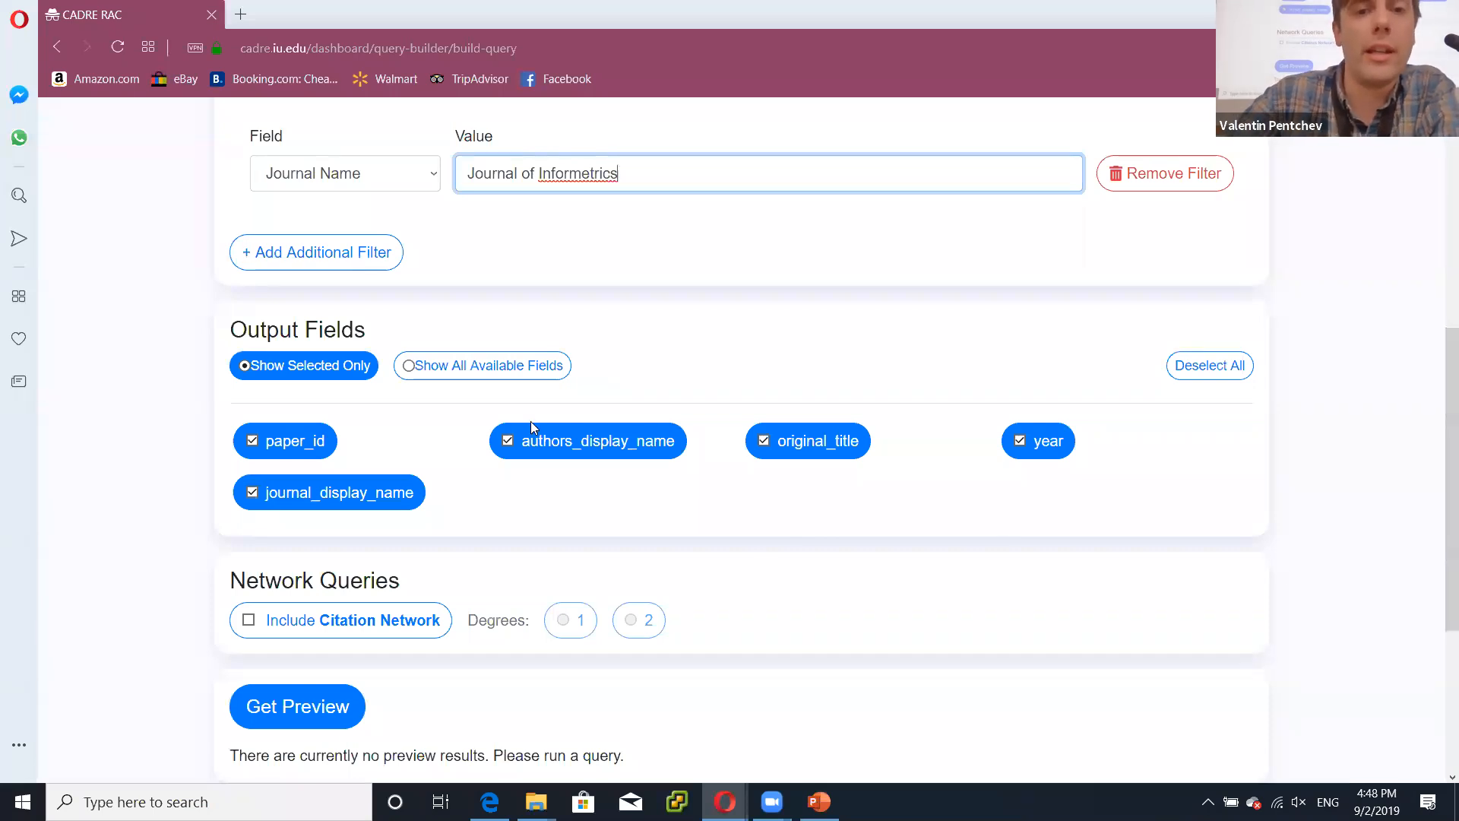
# - Show all available output fields, leaving author_sequence_number unselected
pyautogui.click(479, 365)
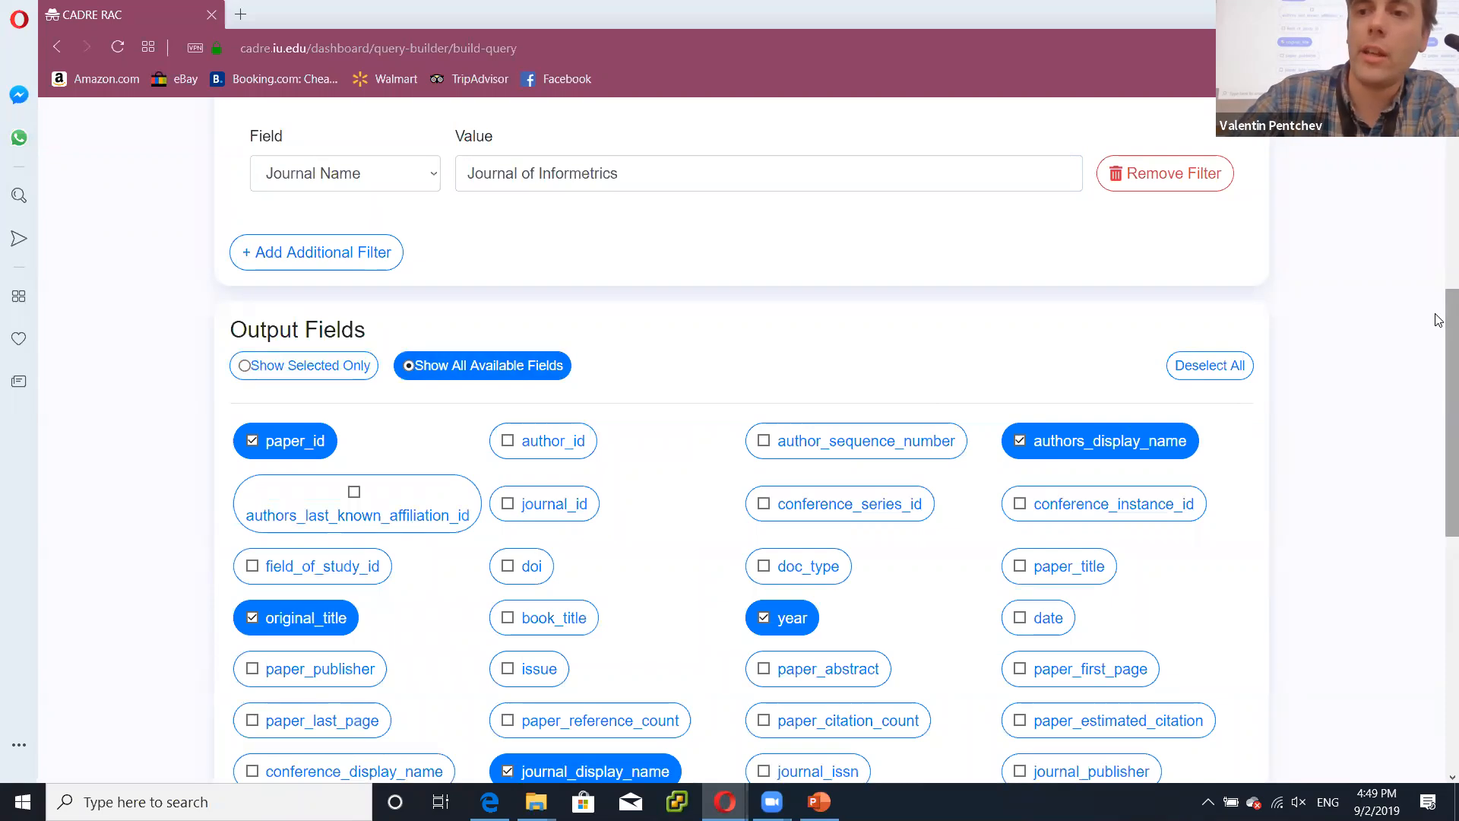
pyautogui.moveTo(1438, 319); pyautogui.dragTo(1439, 389)
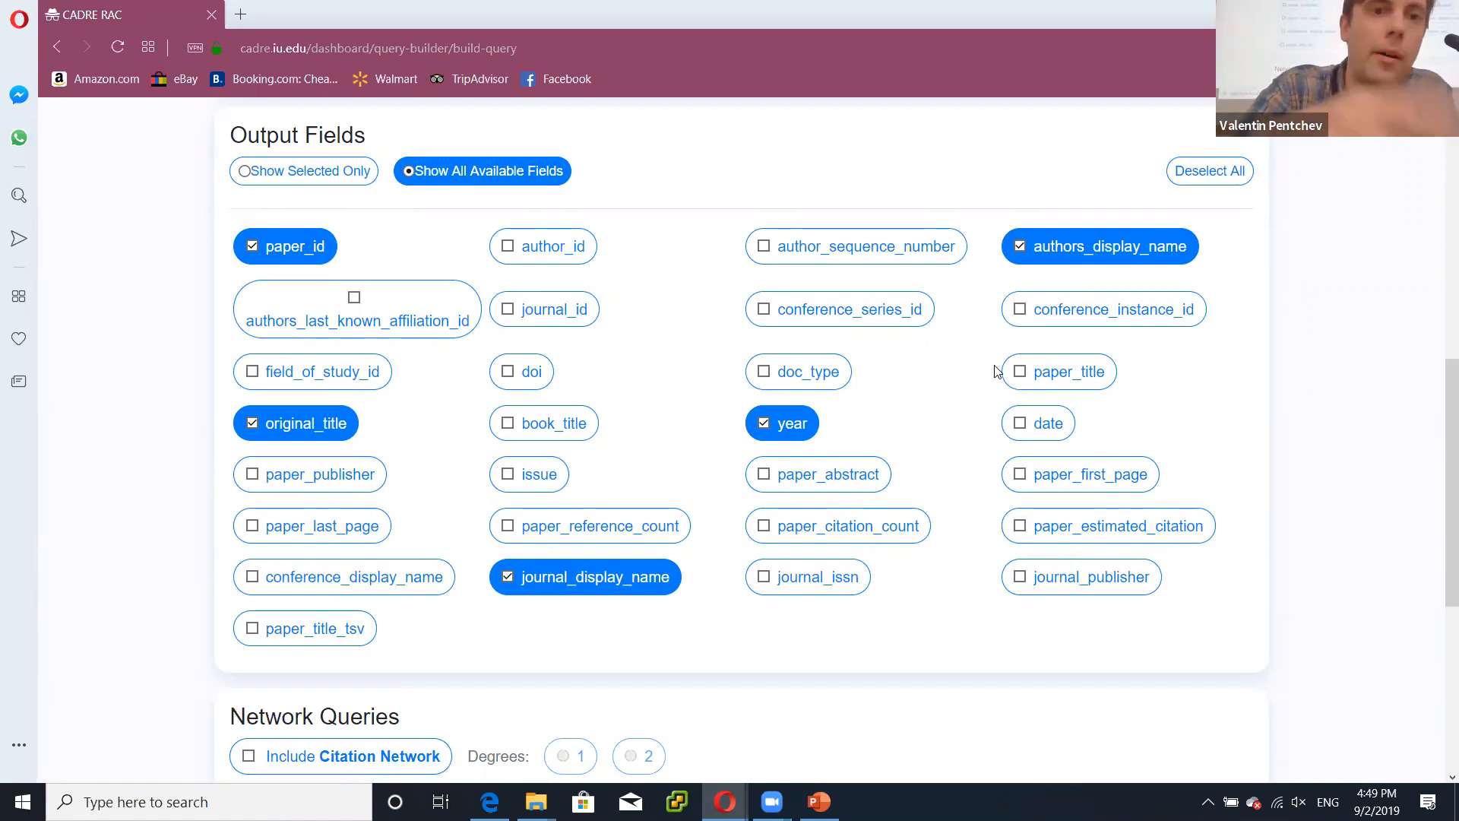
pyautogui.click(765, 246)
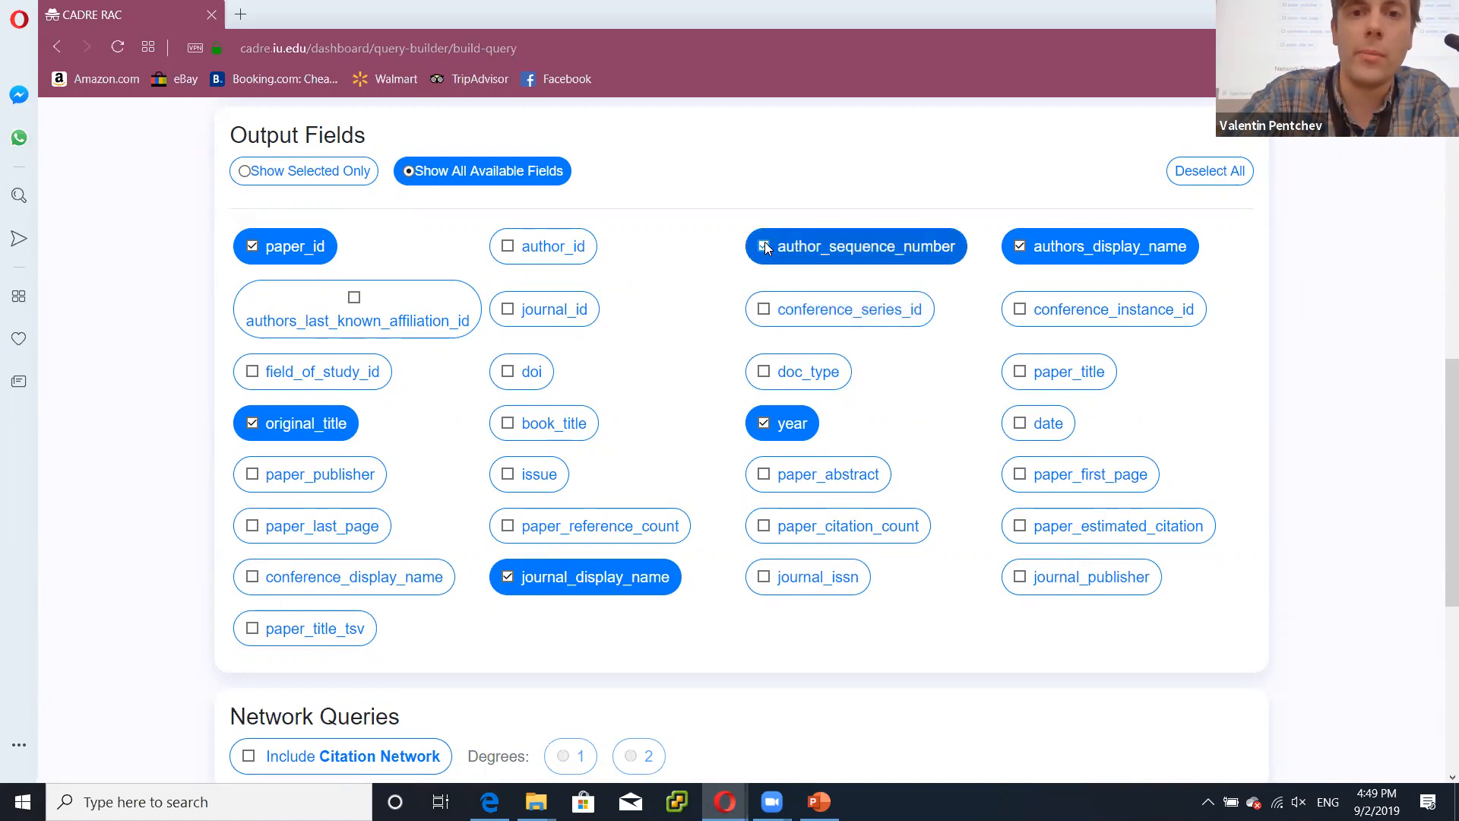
pyautogui.click(764, 242)
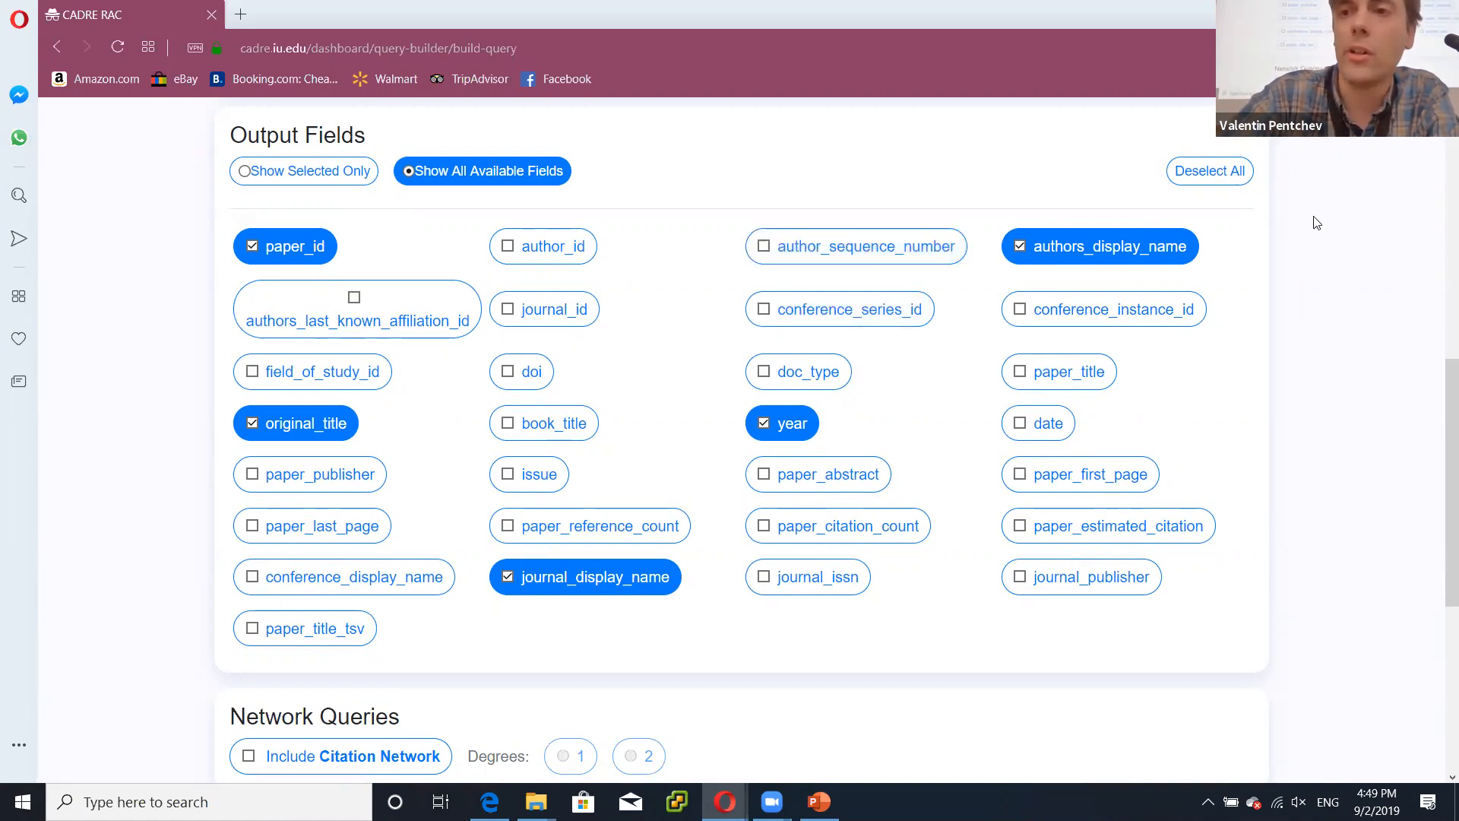
pyautogui.moveTo(1438, 398); pyautogui.dragTo(1438, 530)
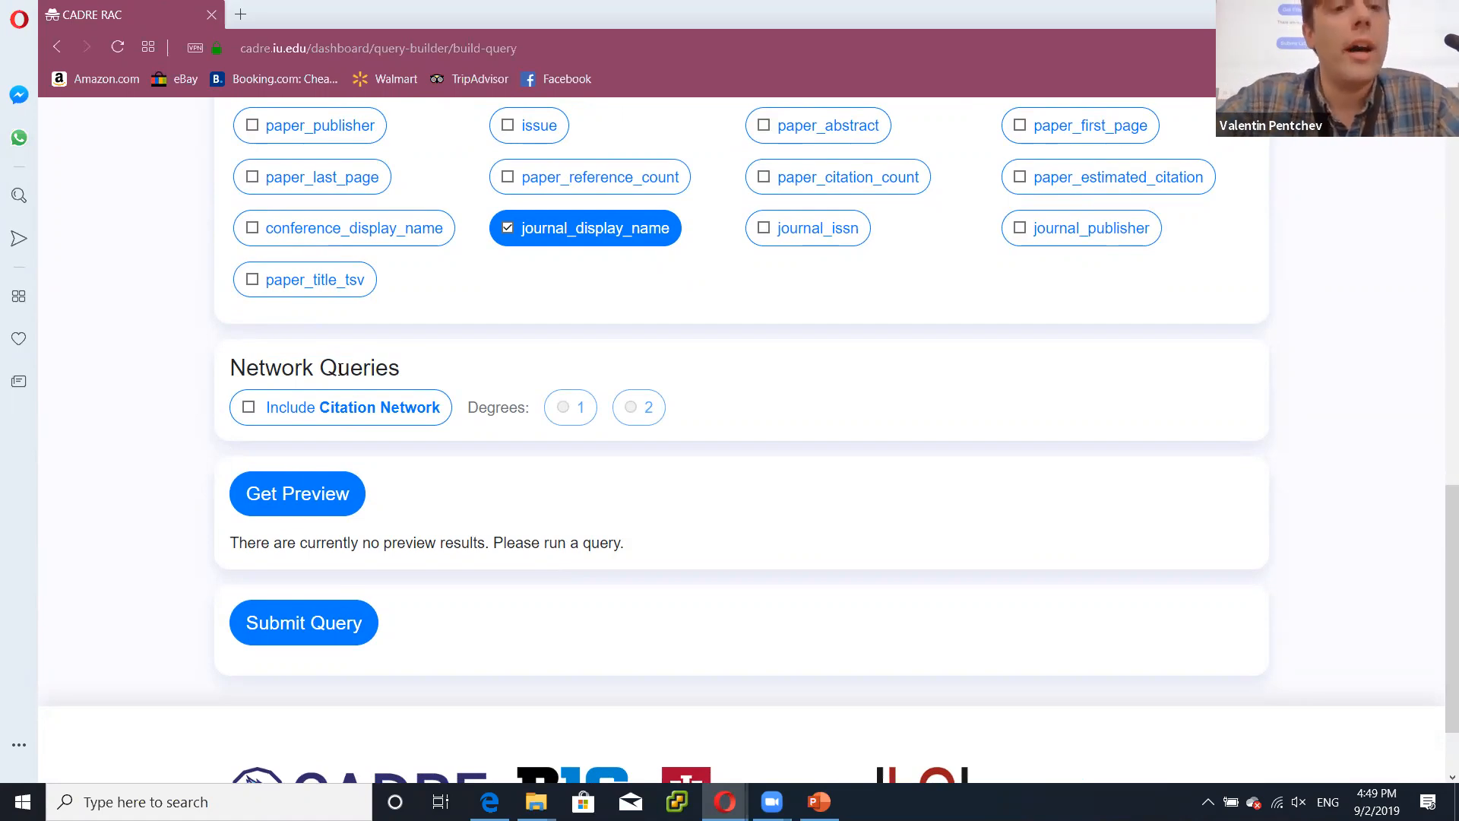
# - Include the citation network at degree 1 and request a preview of the results
pyautogui.click(252, 414)
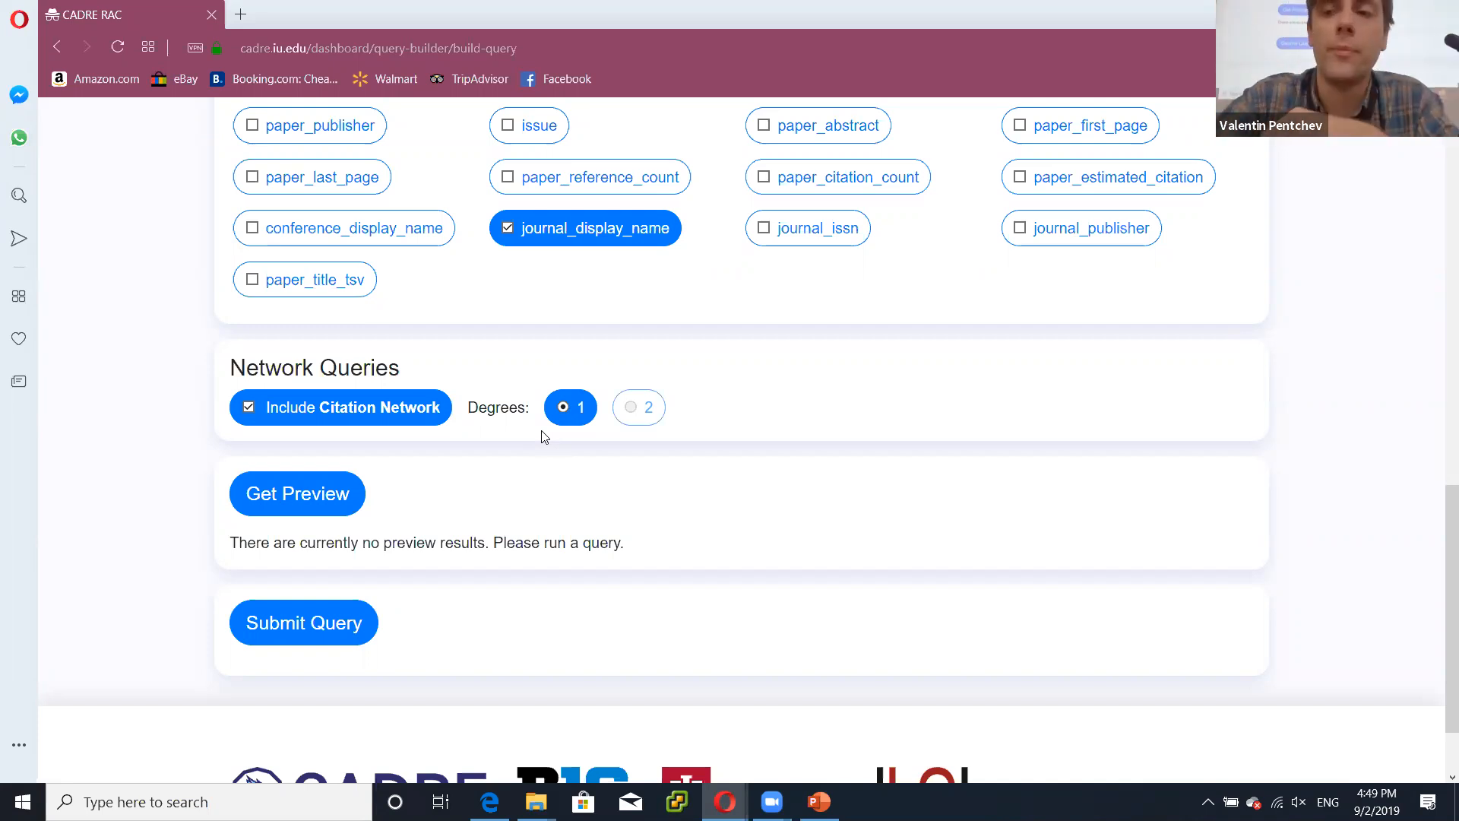
pyautogui.scroll(3, 1438, 449)
pyautogui.moveTo(1438, 448); pyautogui.dragTo(1438, 283)
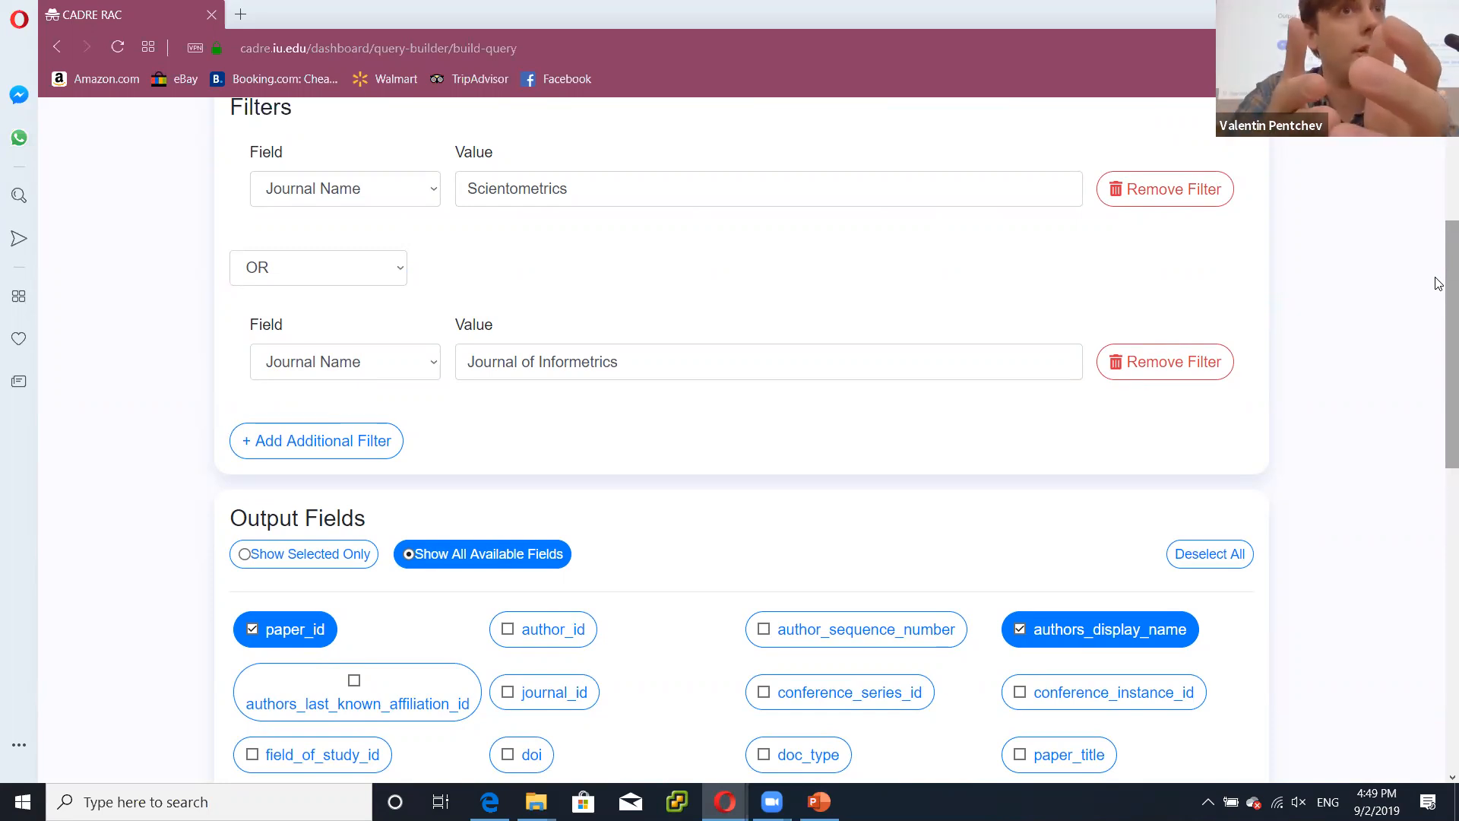
pyautogui.scroll(-1, 1439, 335)
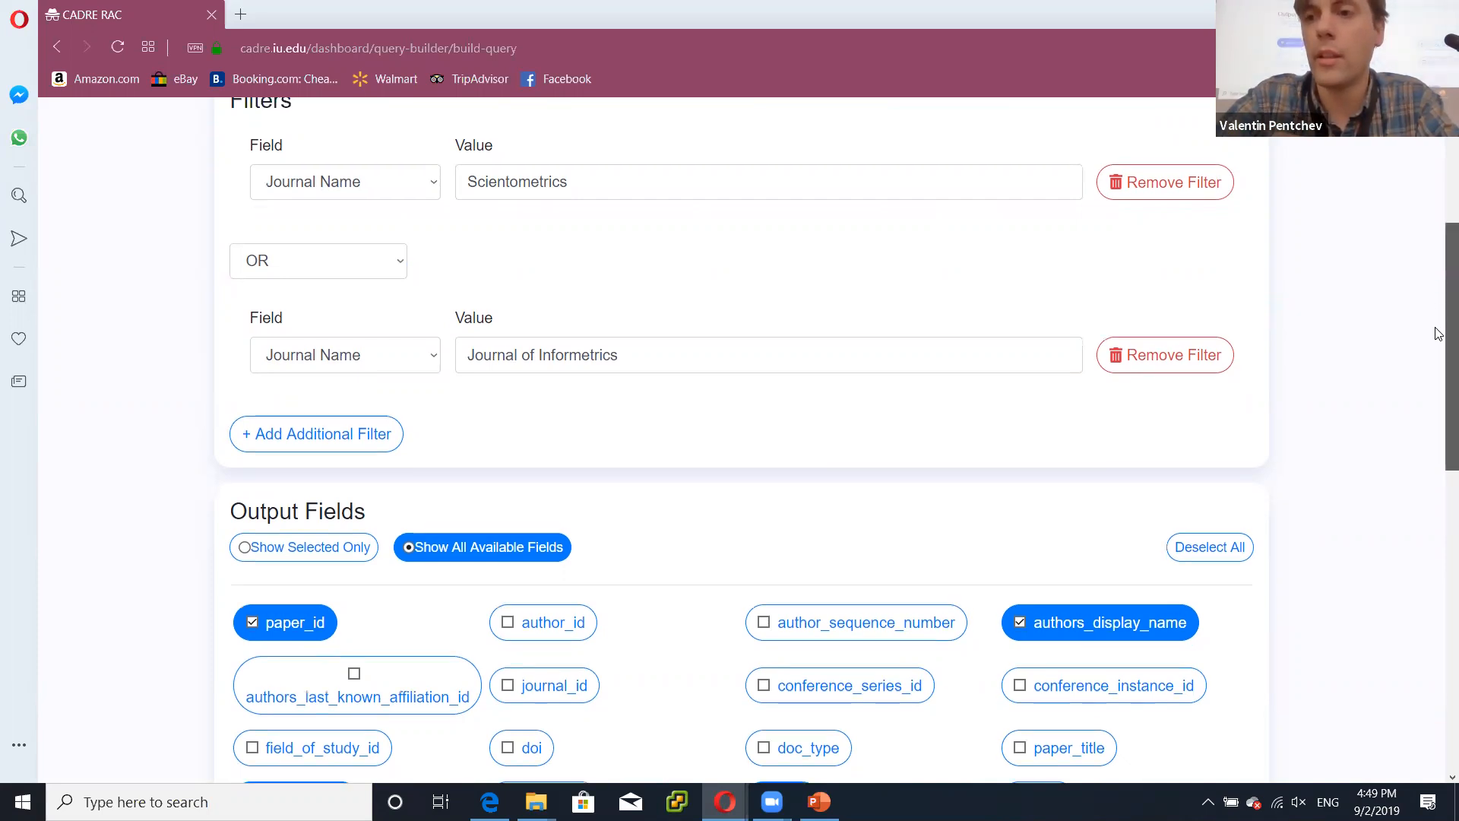
pyautogui.scroll(-8, 1438, 334)
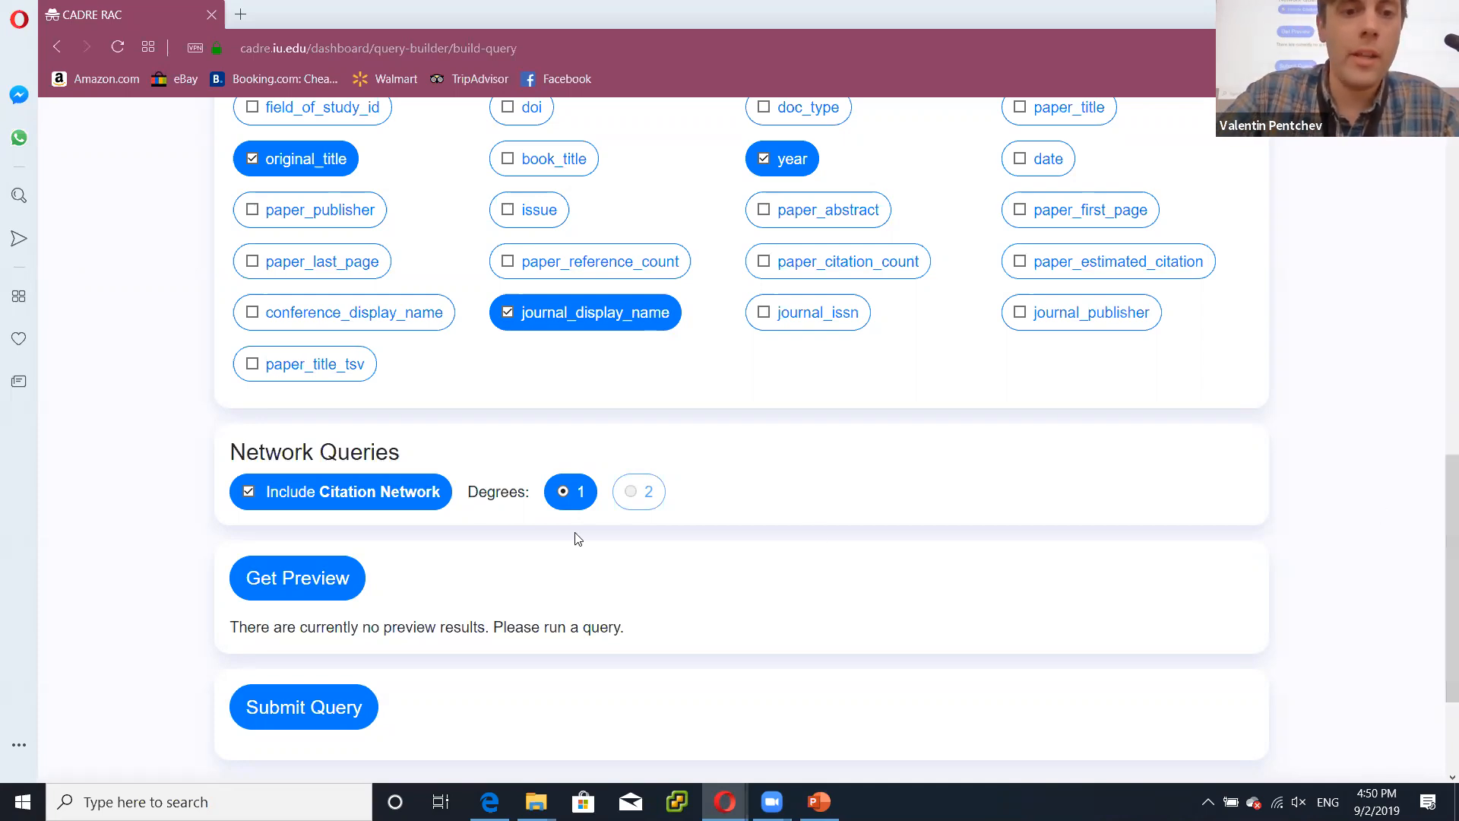
pyautogui.click(258, 585)
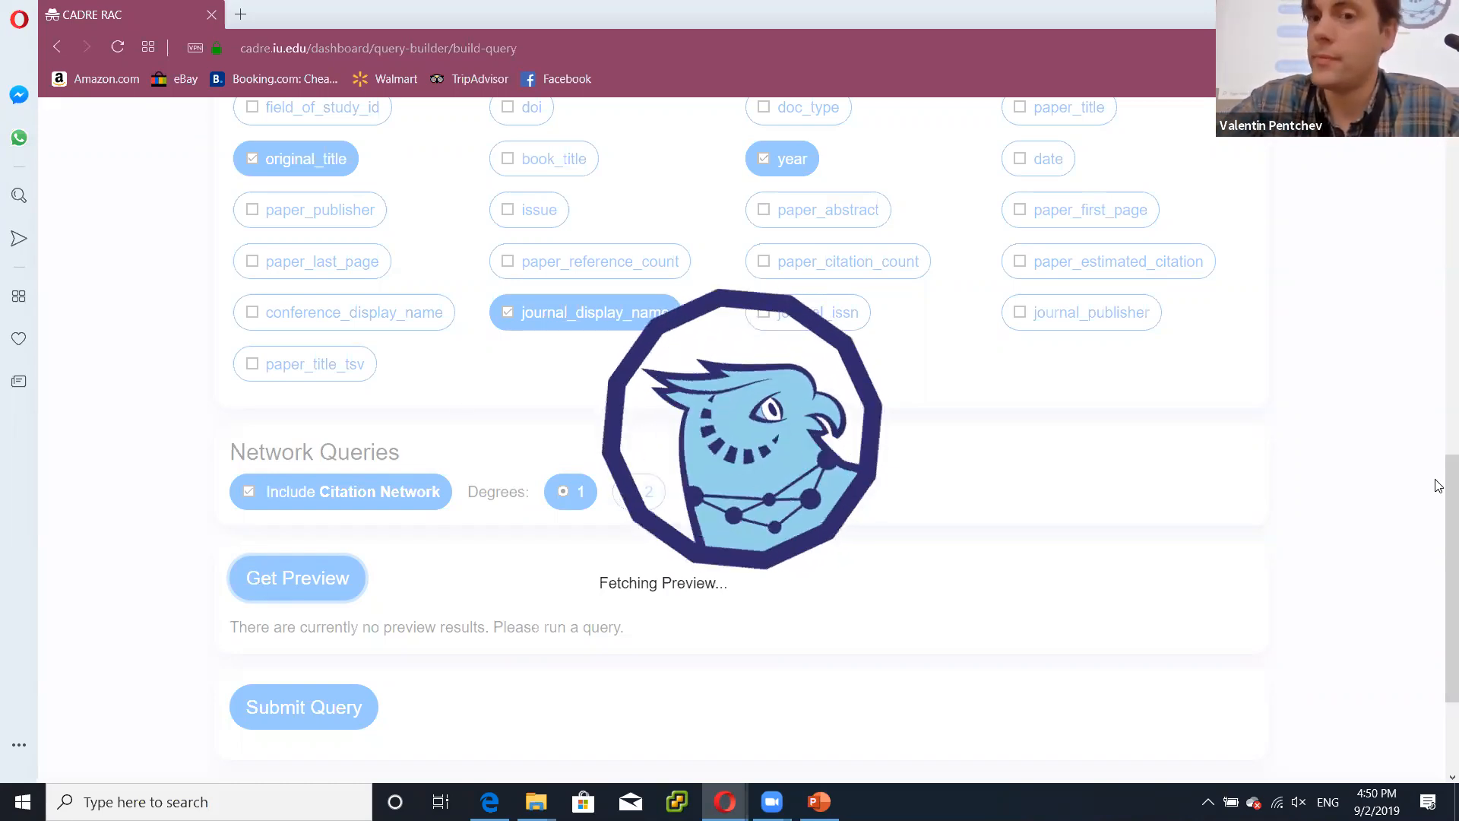
# - Dismiss the preview timeout message, rerun the preview and scroll to the Preview Results table
pyautogui.moveTo(1435, 489)
pyautogui.mouseDown()
pyautogui.moveTo(1439, 412)
pyautogui.moveTo(1434, 486)
pyautogui.mouseUp()
pyautogui.click(918, 322)
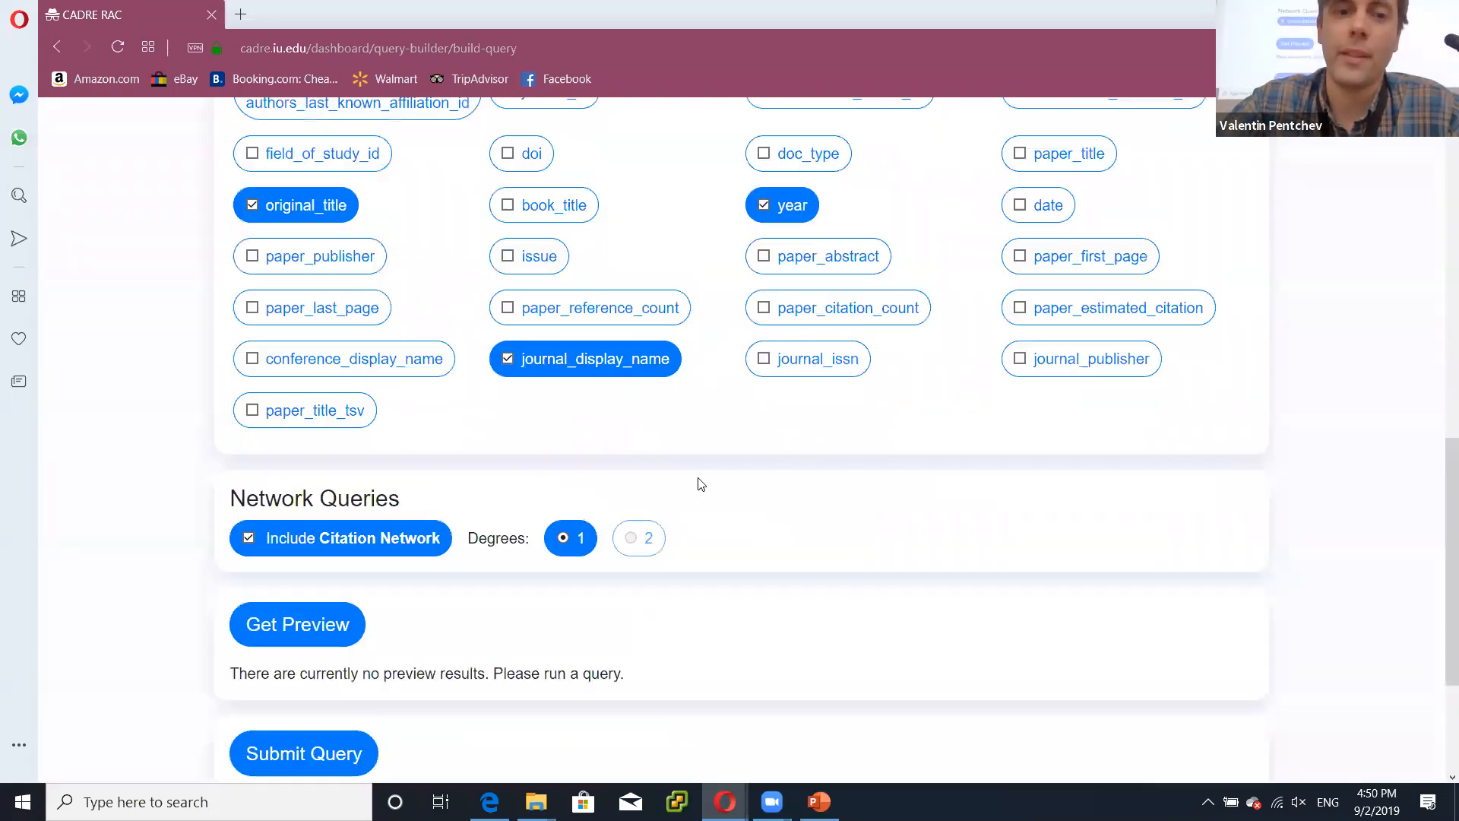
pyautogui.click(308, 634)
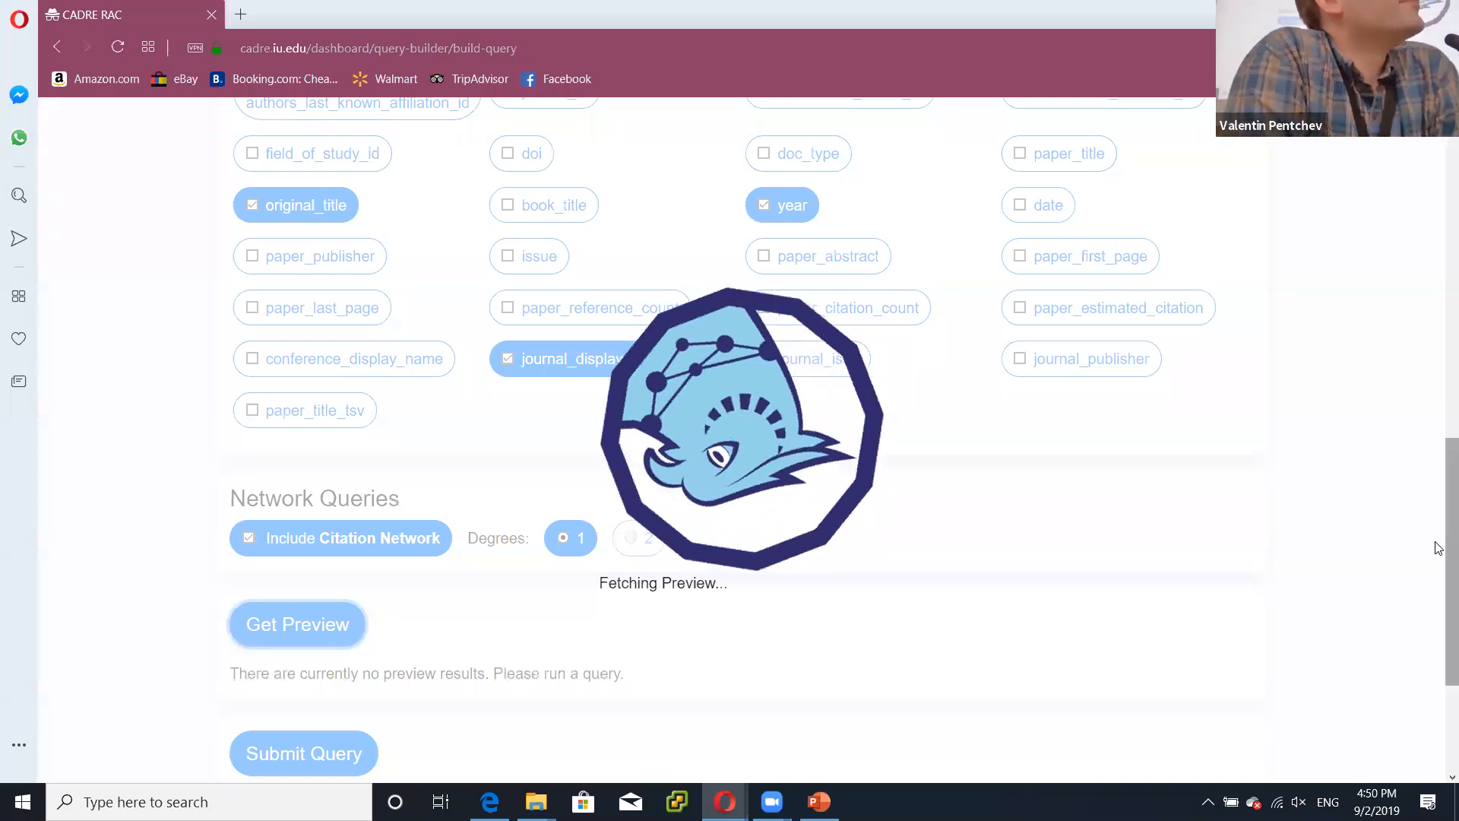
pyautogui.moveTo(1438, 548); pyautogui.dragTo(1438, 302)
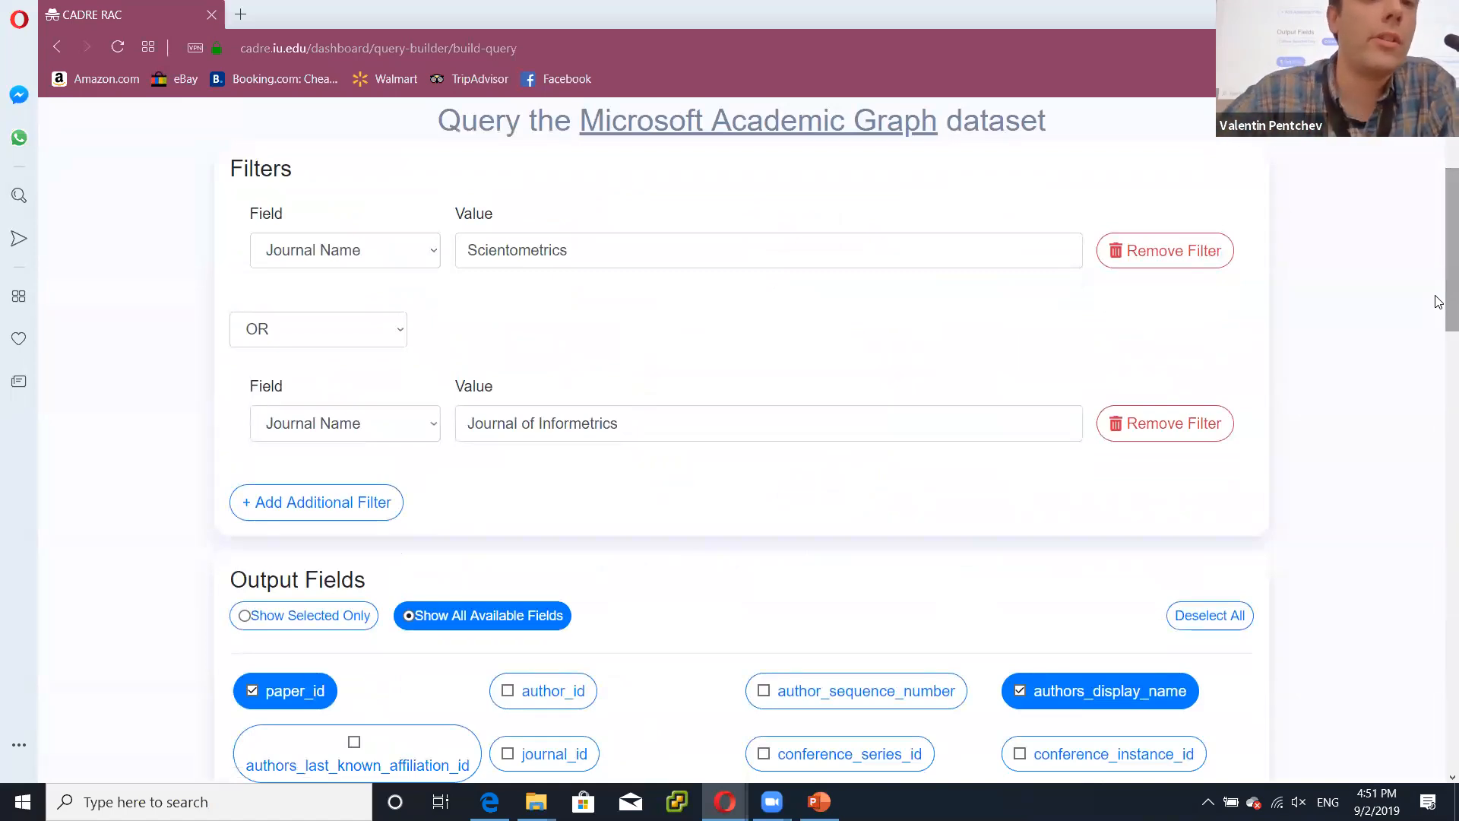
pyautogui.moveTo(1439, 272); pyautogui.dragTo(1438, 553)
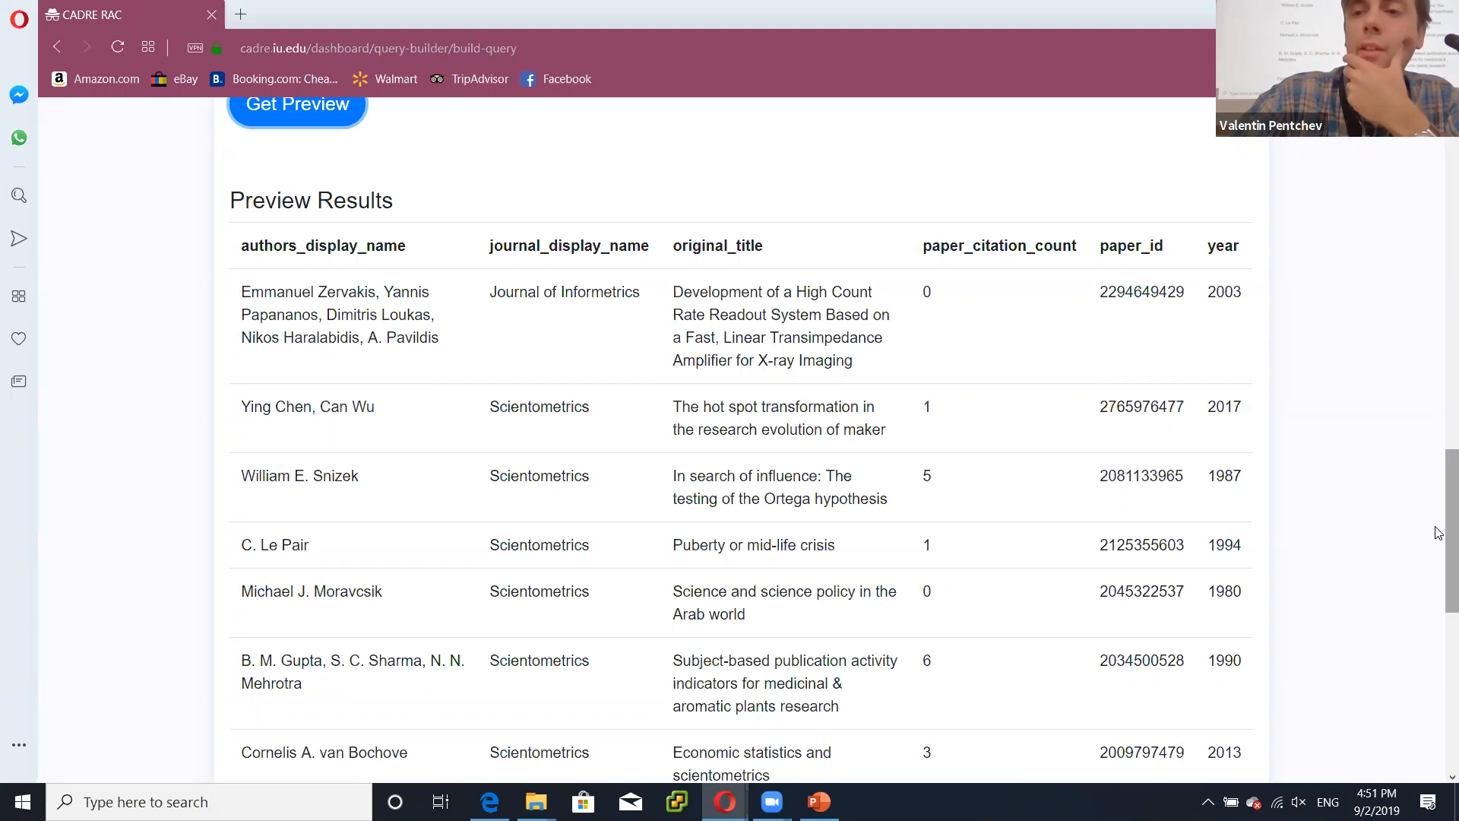
pyautogui.scroll(-1, 1438, 519)
pyautogui.scroll(-1, 1438, 519)
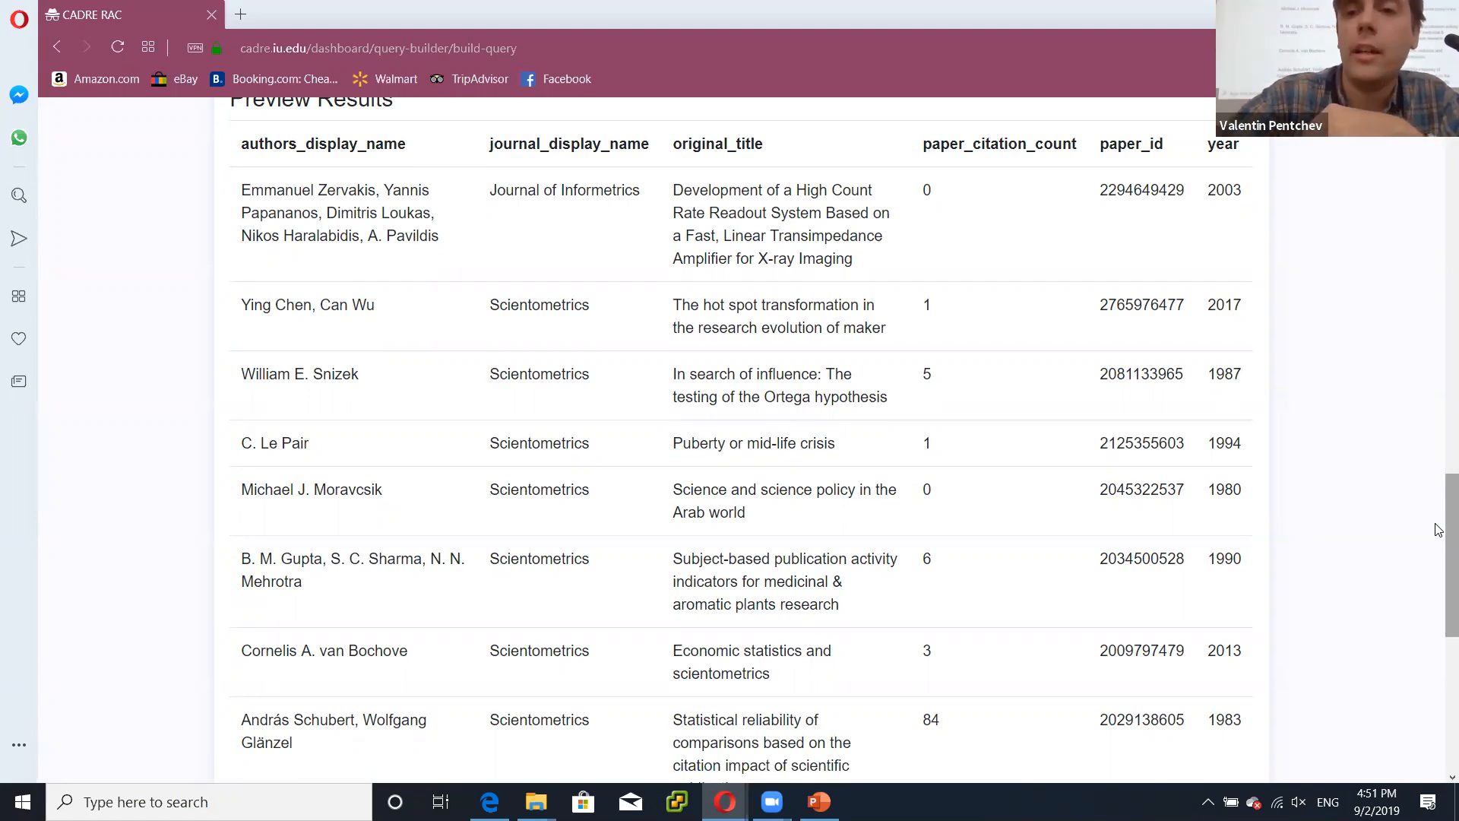
pyautogui.moveTo(1438, 530); pyautogui.dragTo(1439, 621)
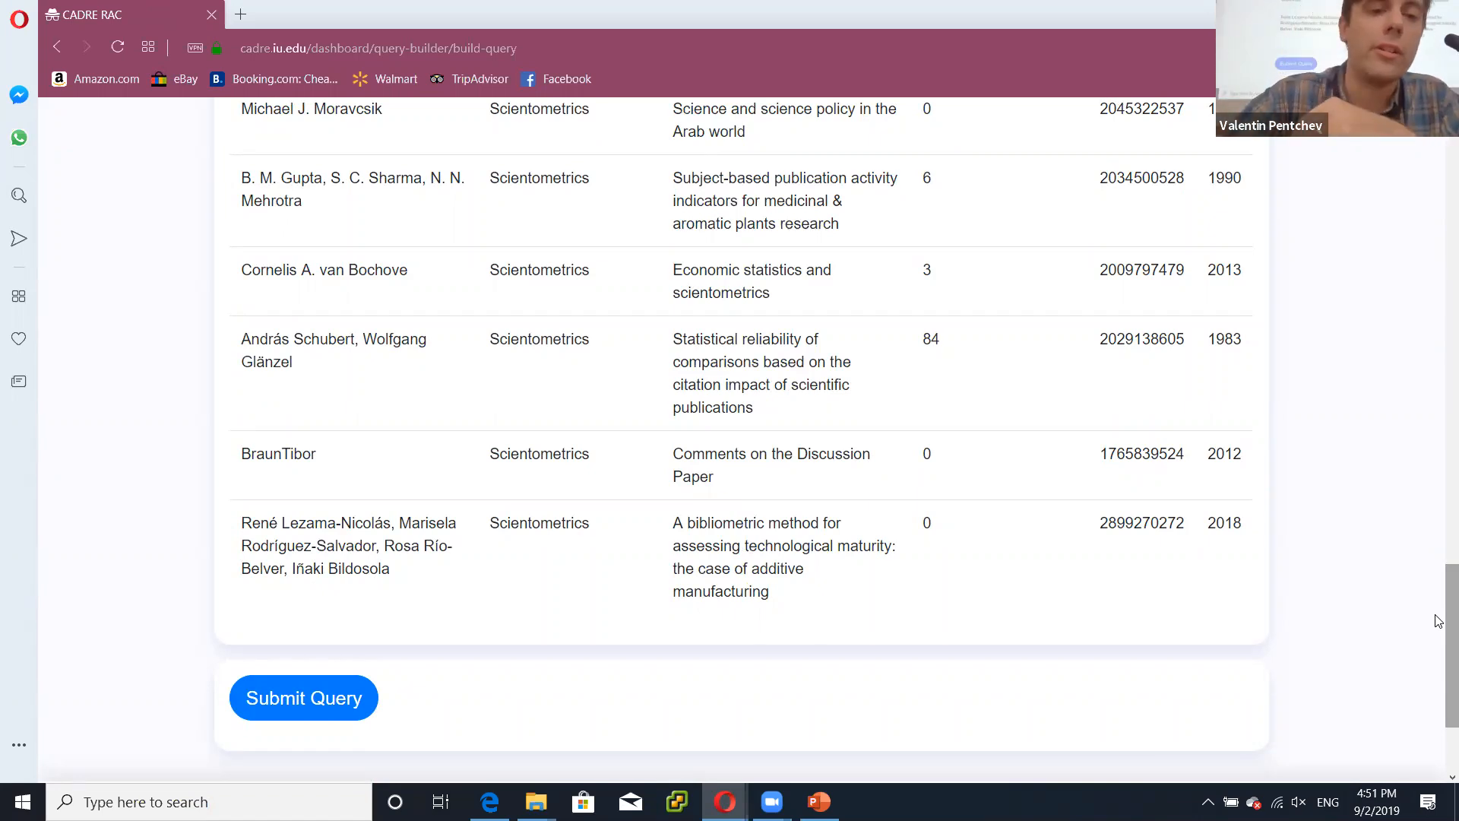
# - Submit the query job, confirm it completed, and open the Jupyter Notebook page in a new tab
pyautogui.click(318, 698)
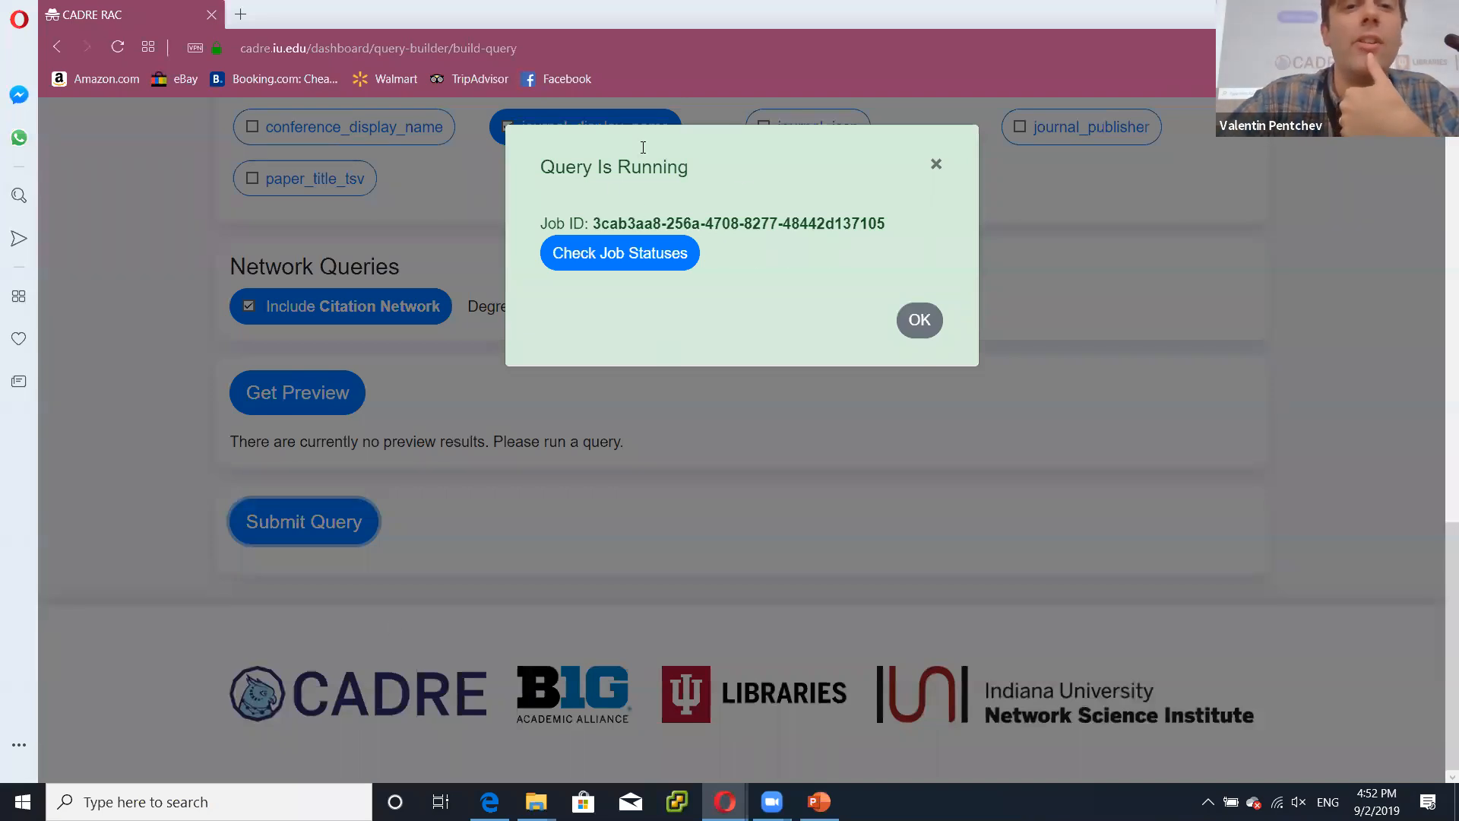
pyautogui.click(606, 254)
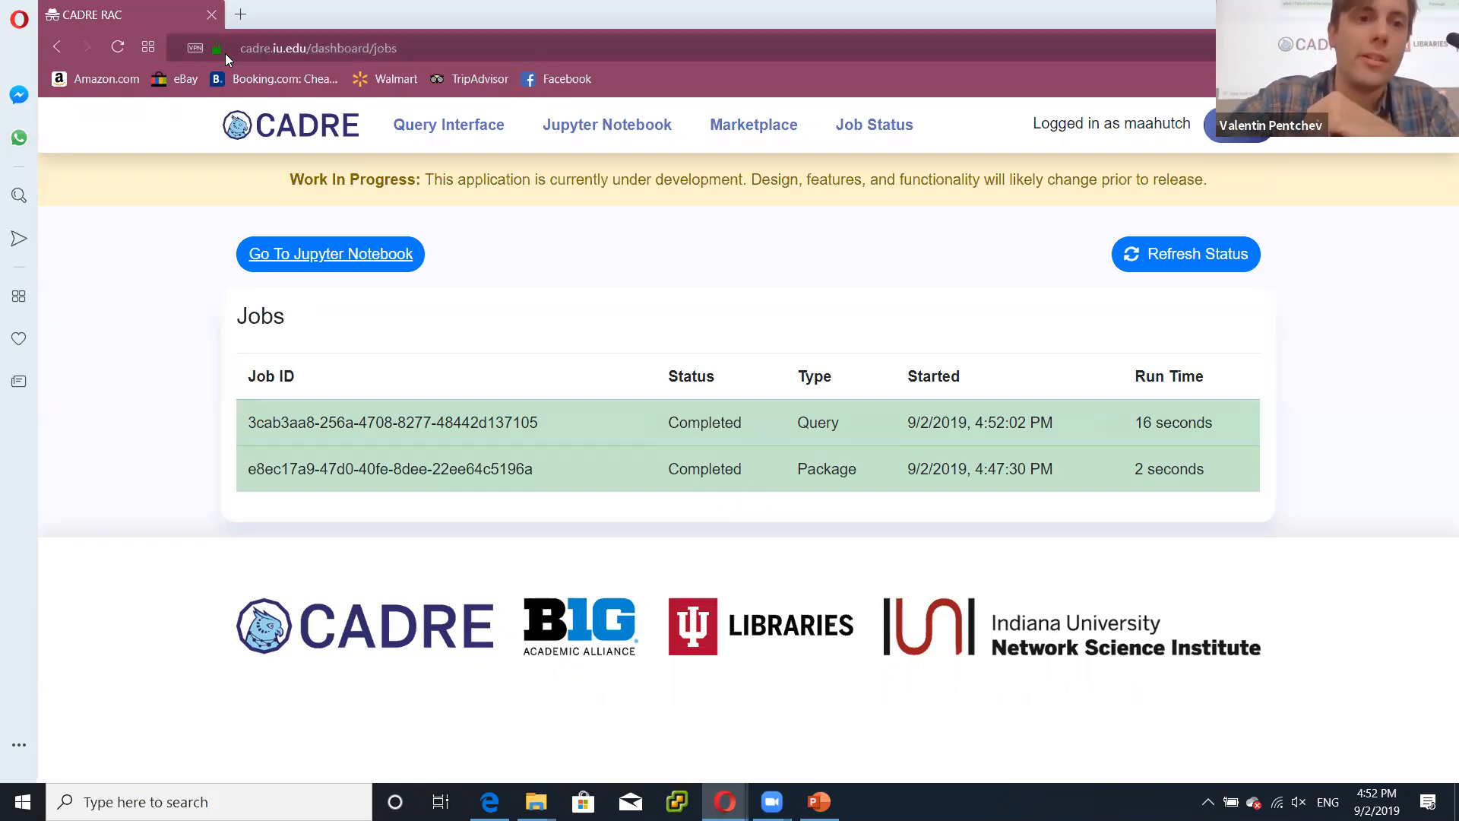
pyautogui.click(354, 257)
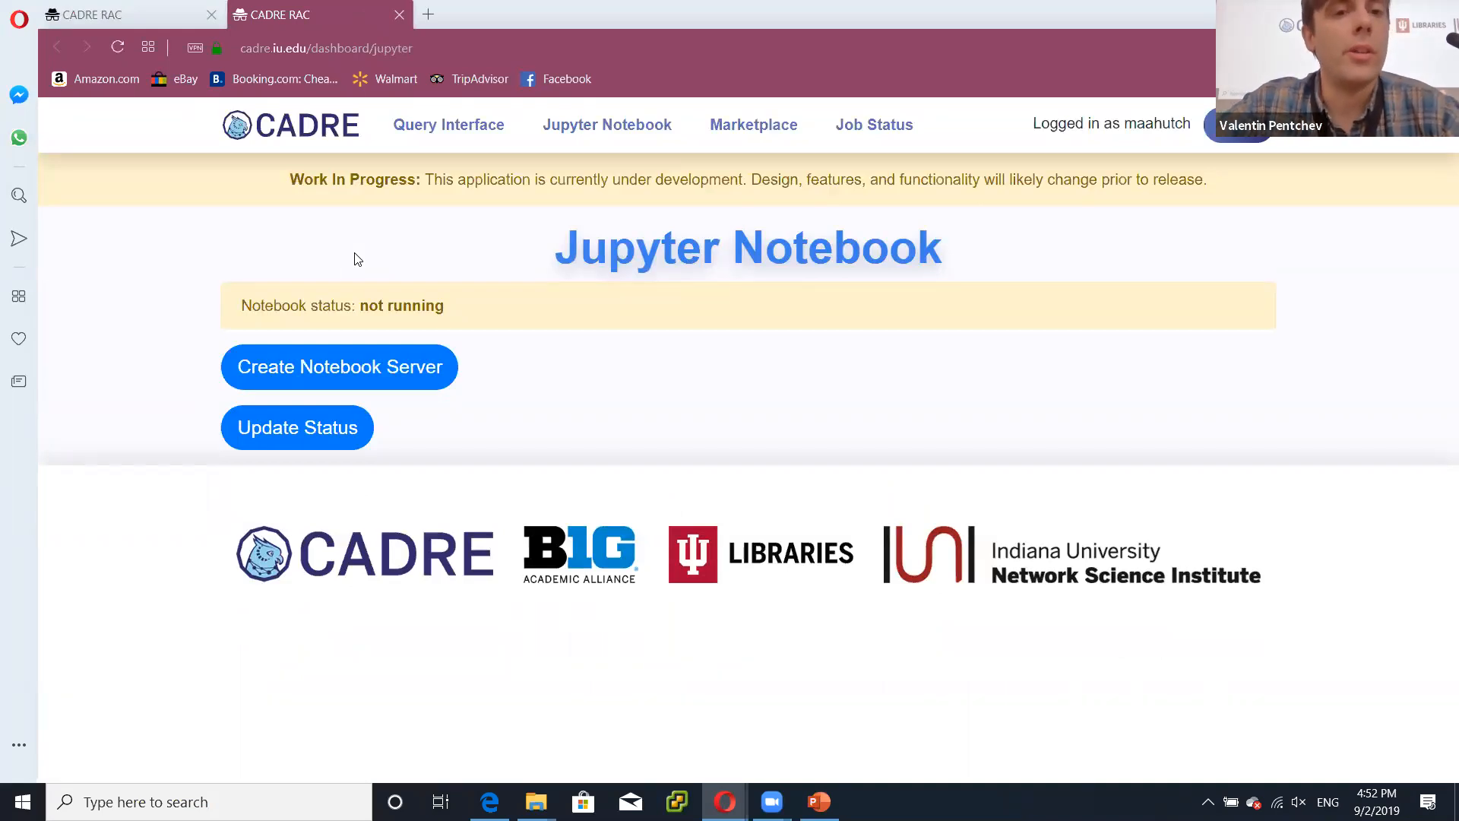
# - Create the notebook server, refresh until it's running, and launch JupyterLab with demo_01.ipynb
pyautogui.click(345, 390)
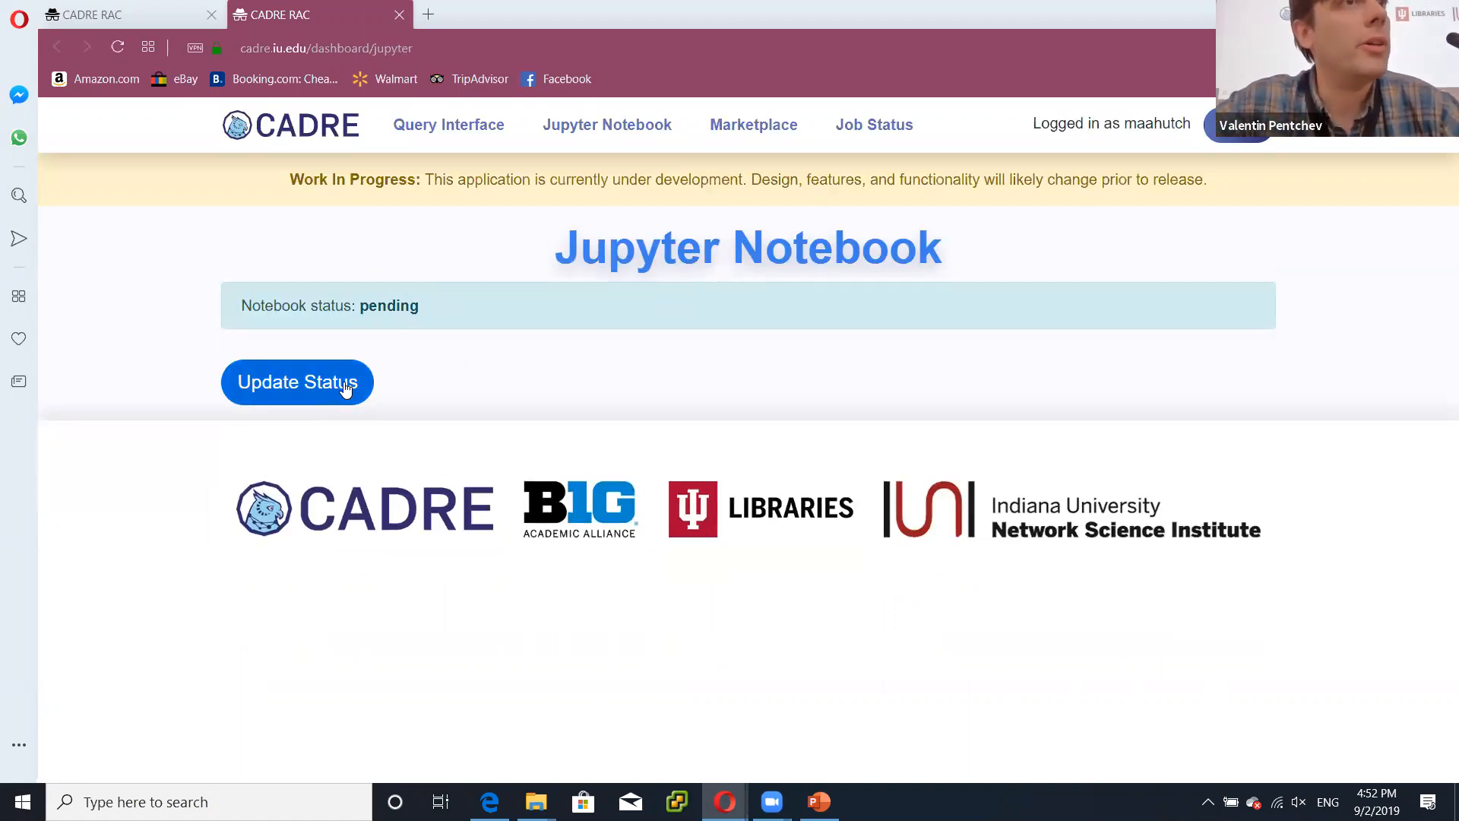
pyautogui.click(346, 389)
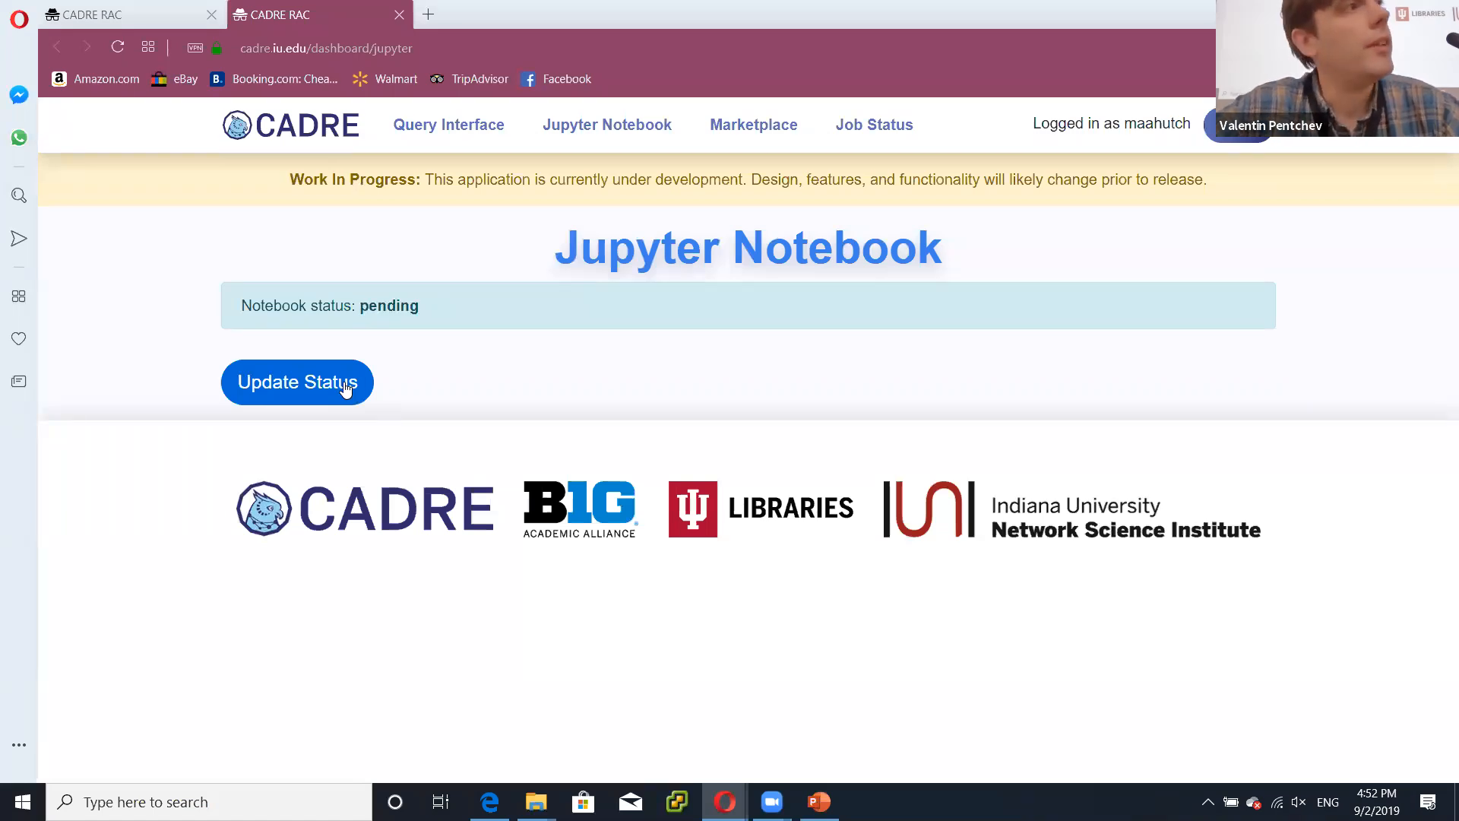
pyautogui.click(346, 389)
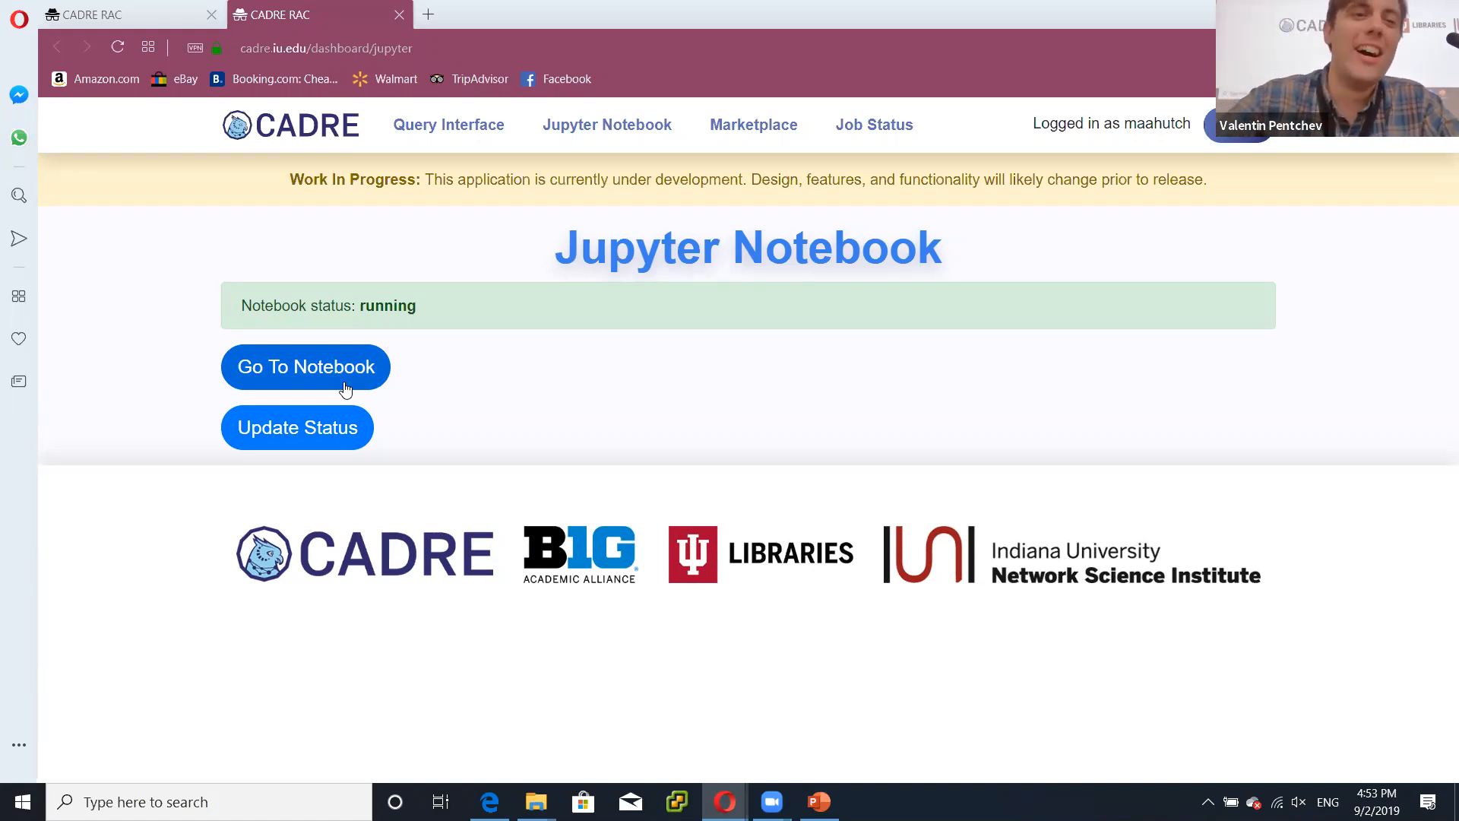
pyautogui.click(337, 370)
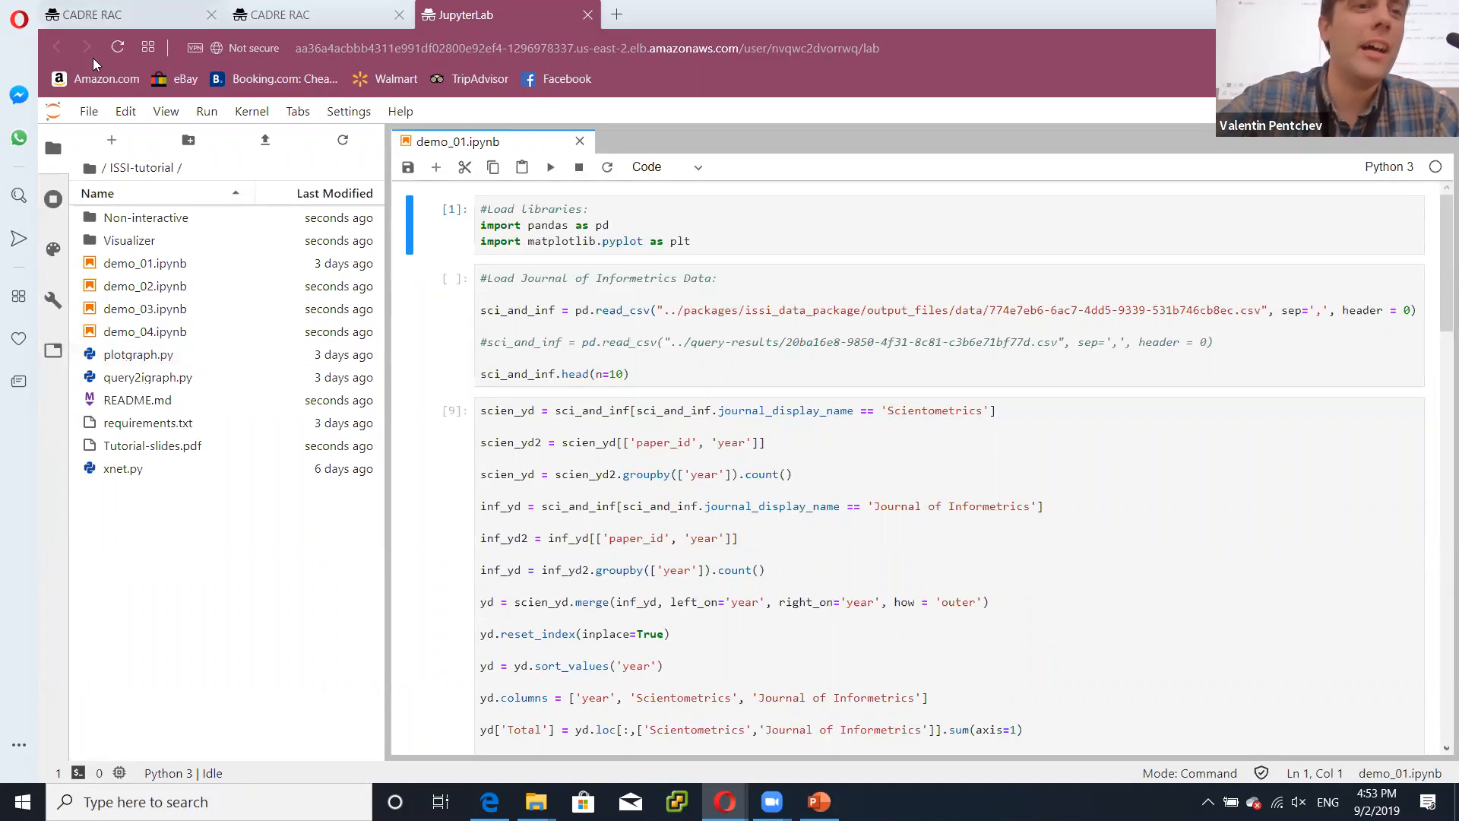
# - Browse from the root folder into query-results to list its CSV result files
pyautogui.click(90, 169)
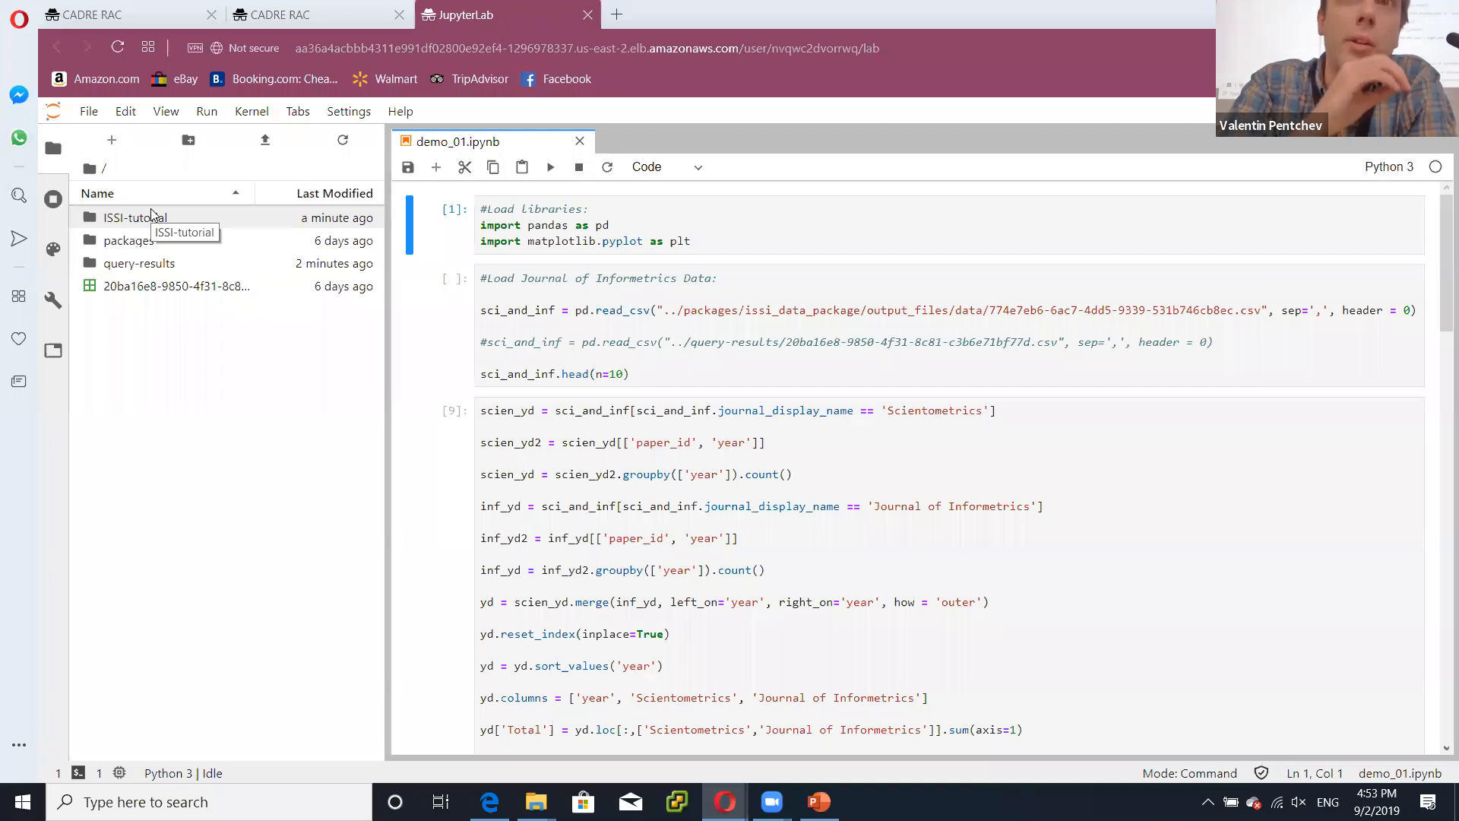
pyautogui.click(147, 266)
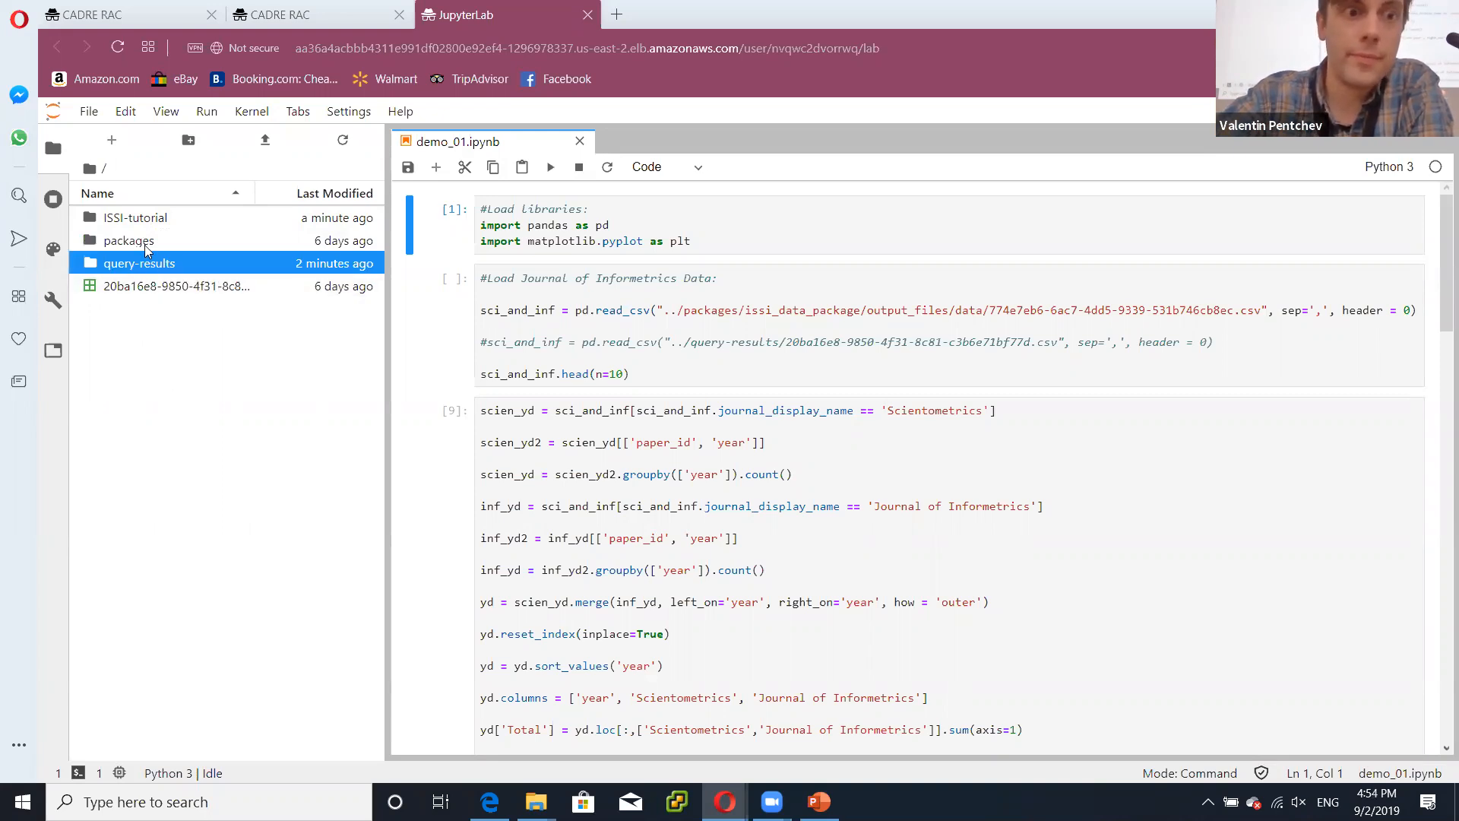
pyautogui.click(147, 241)
pyautogui.doubleClick(139, 262)
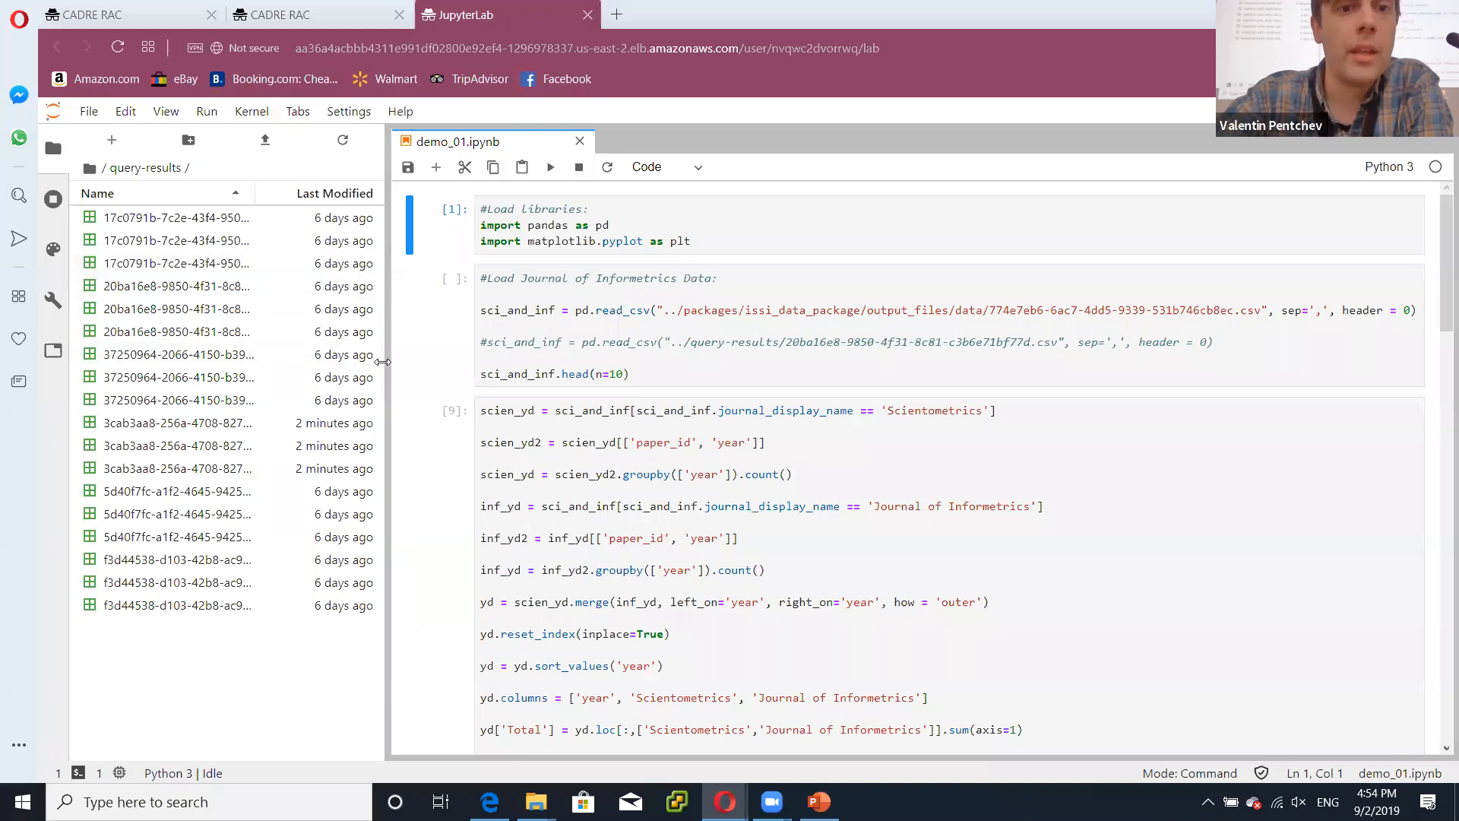
# - Open the 3cab3aa8 main, _nodes and _edges CSV files in separate tabs
pyautogui.moveTo(382, 362); pyautogui.dragTo(614, 415)
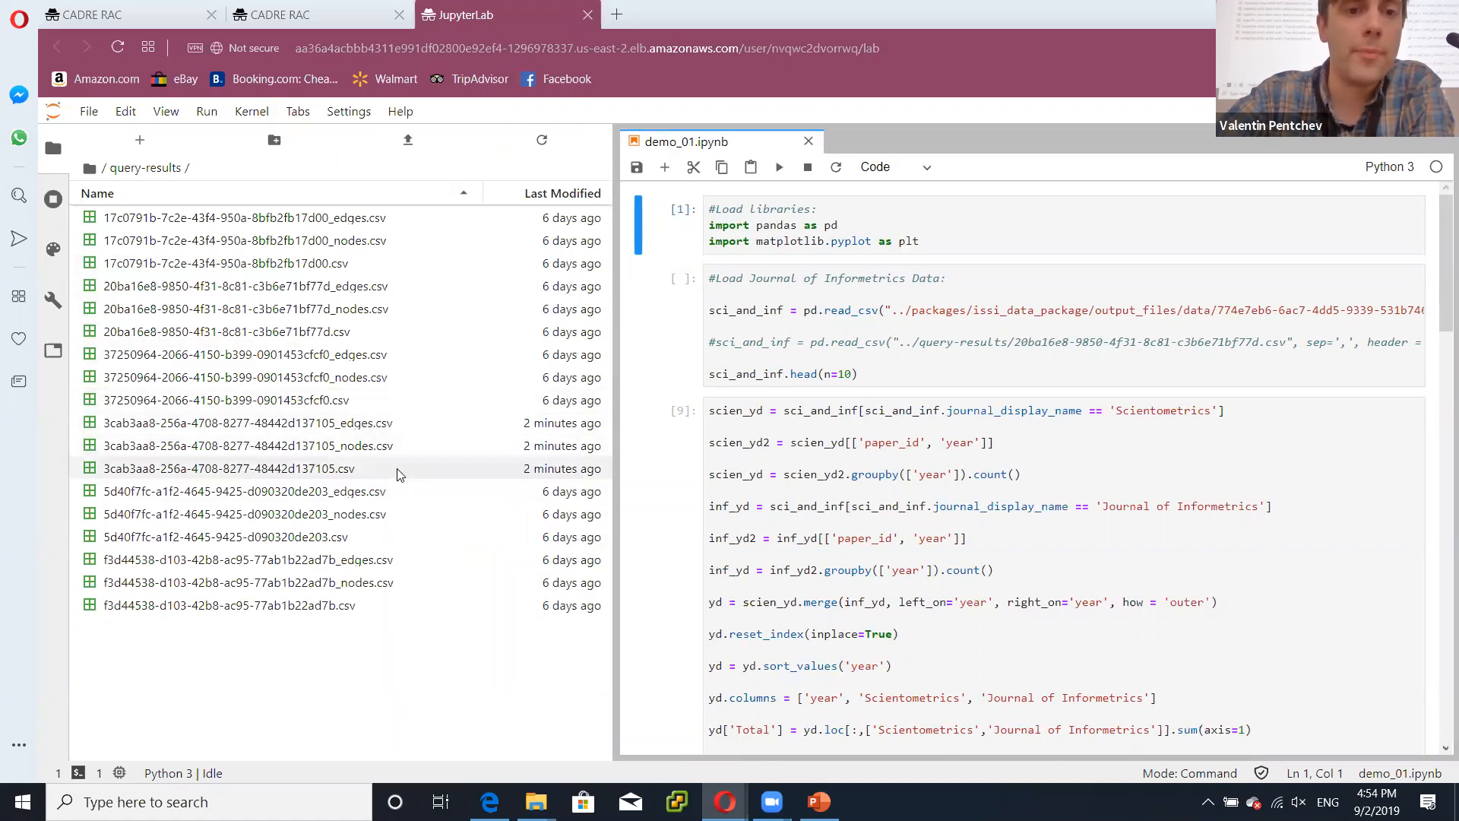
pyautogui.doubleClick(289, 469)
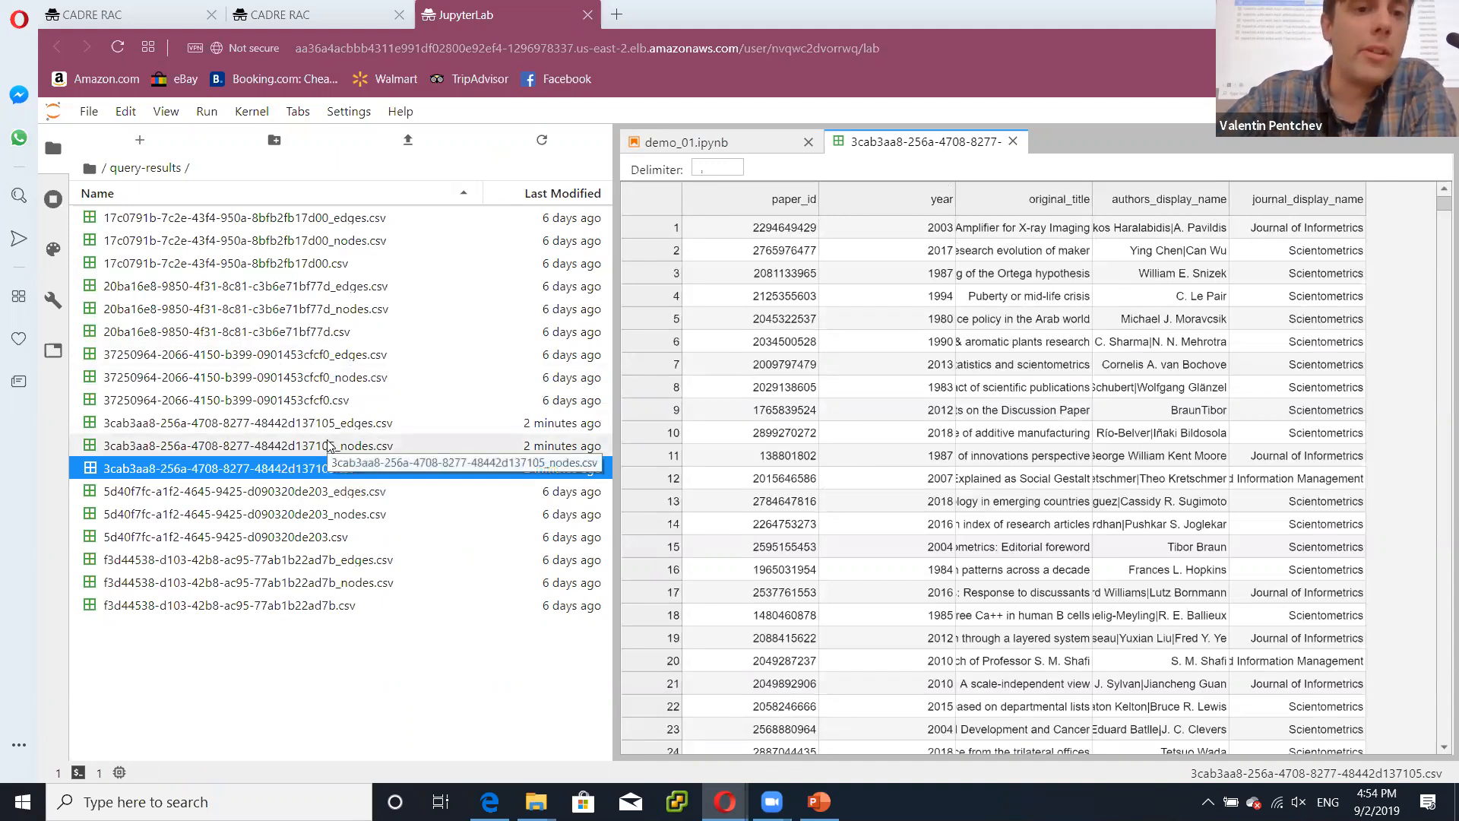
pyautogui.moveTo(322, 447); pyautogui.dragTo(321, 452)
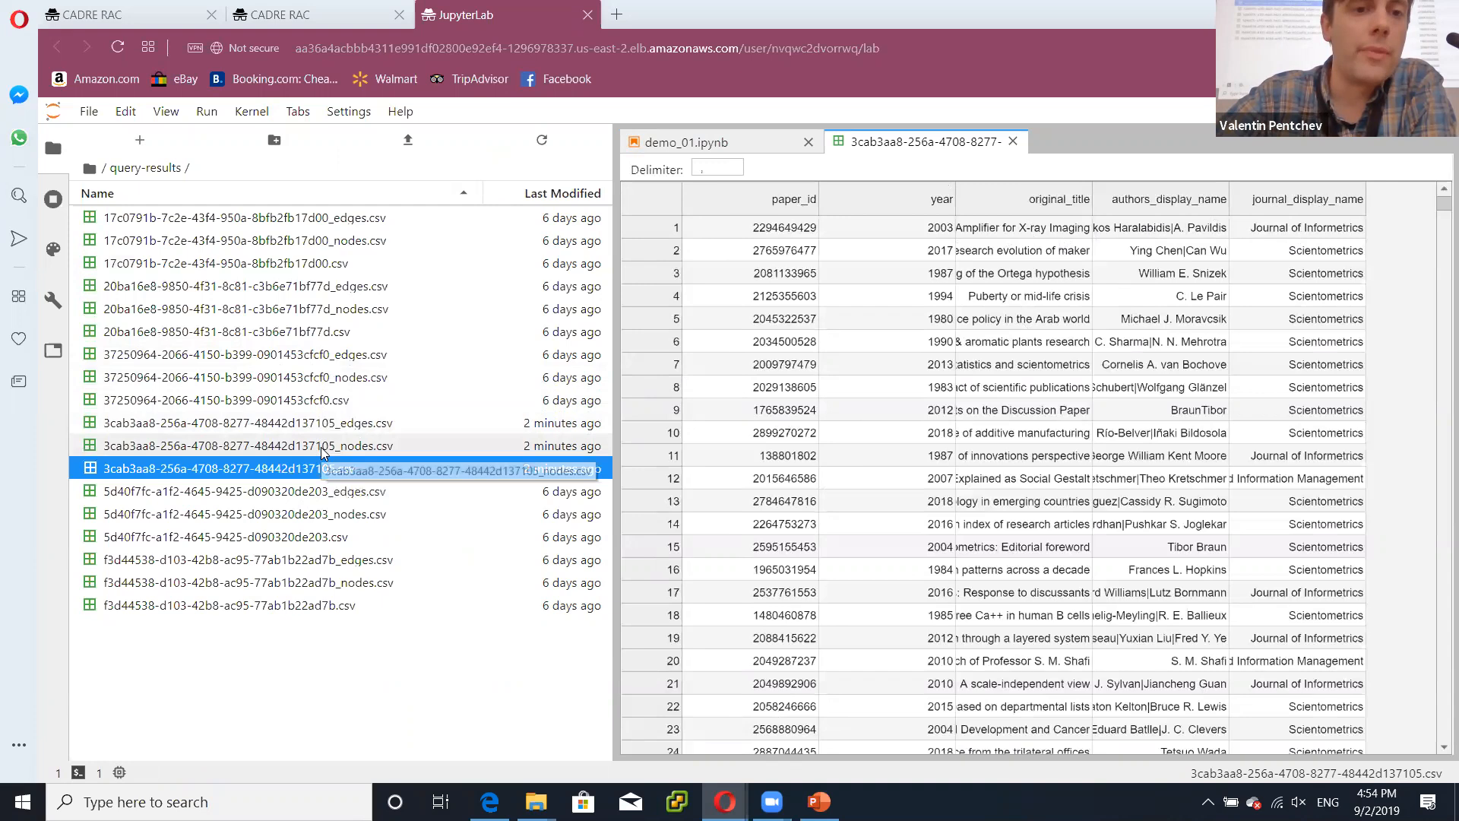
pyautogui.doubleClick(321, 447)
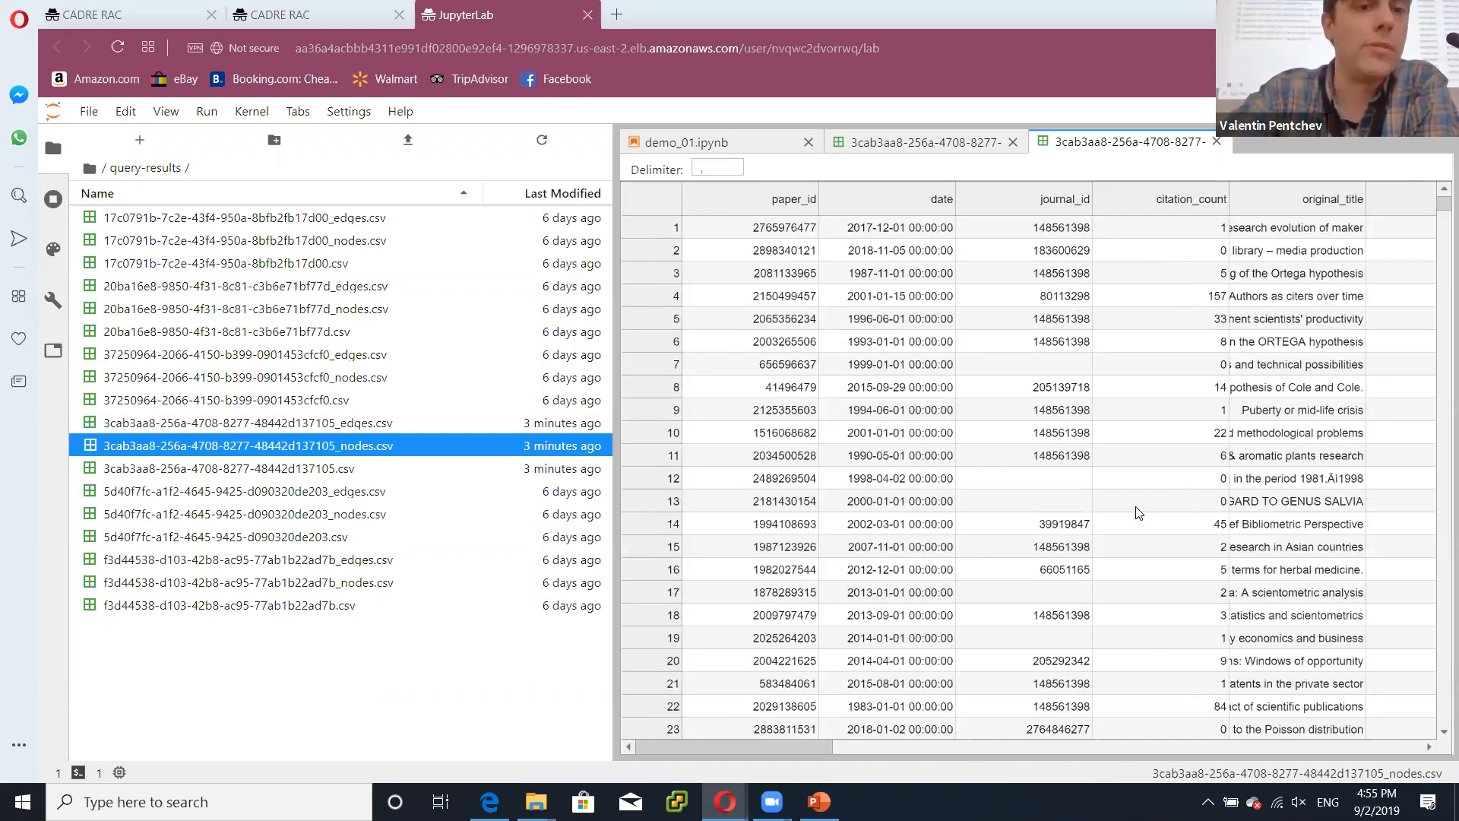
pyautogui.moveTo(350, 455); pyautogui.dragTo(337, 425)
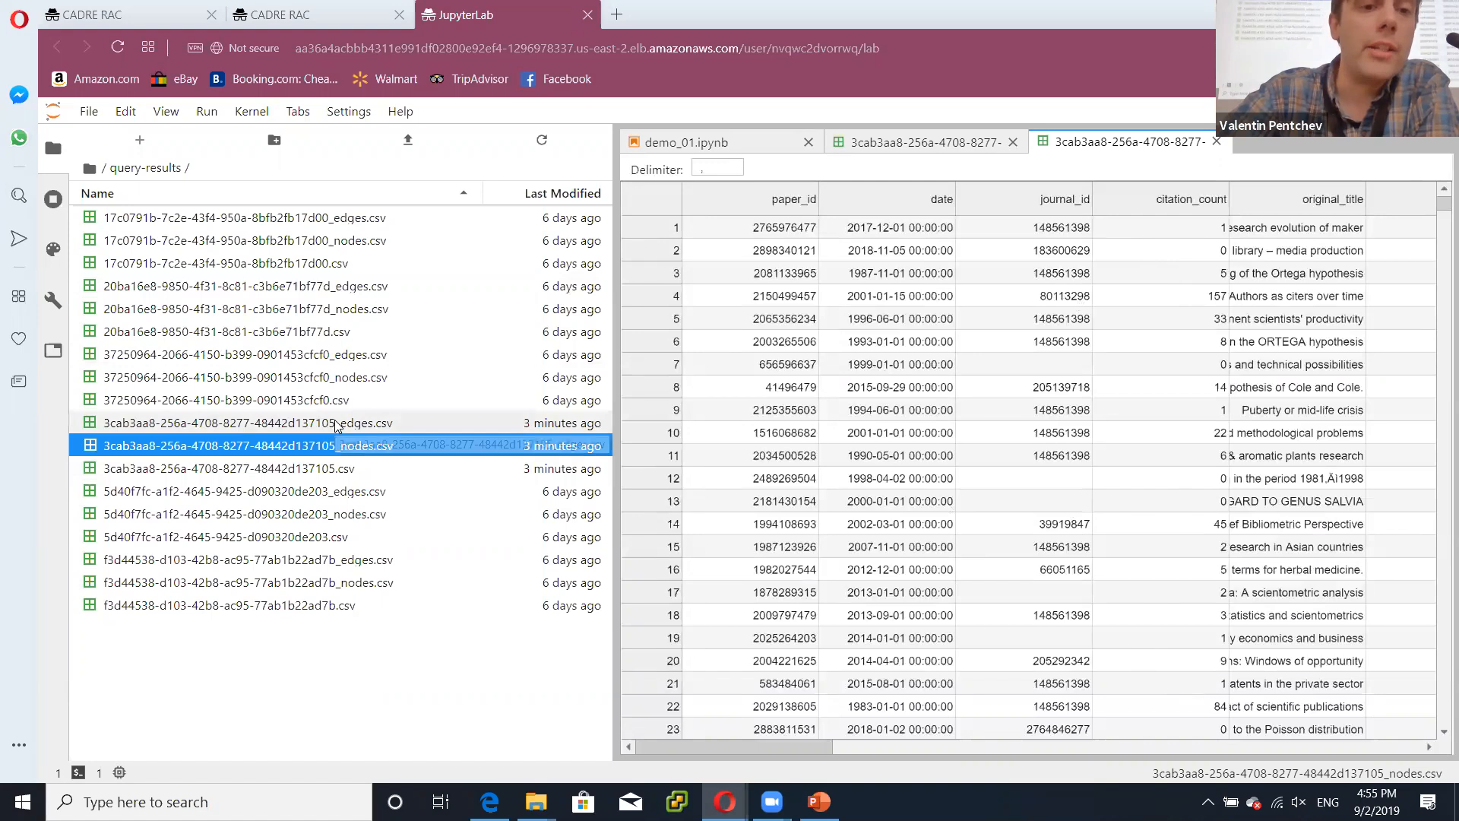
pyautogui.doubleClick(337, 423)
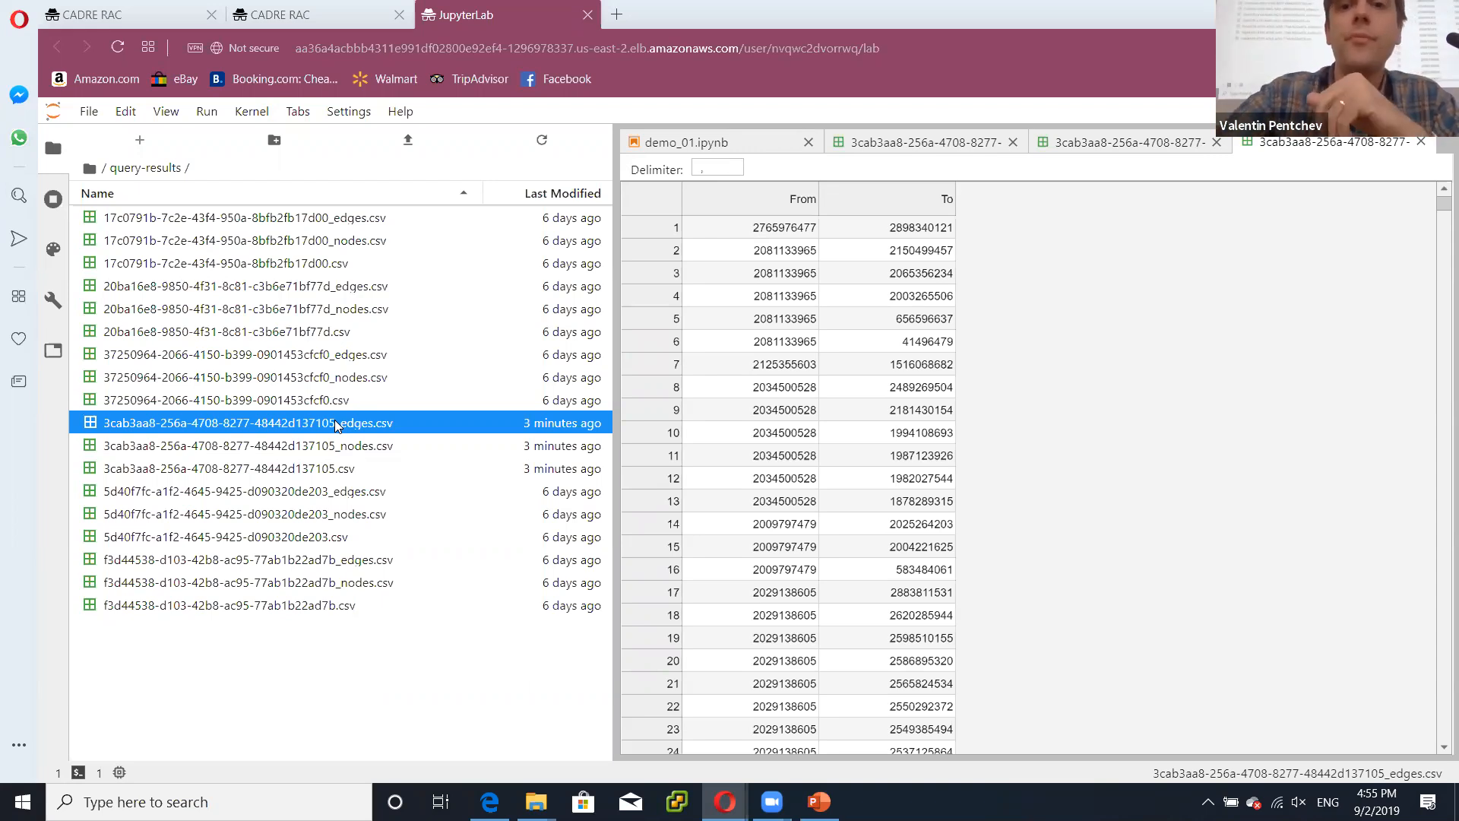
pyautogui.moveTo(616, 293); pyautogui.dragTo(407, 293)
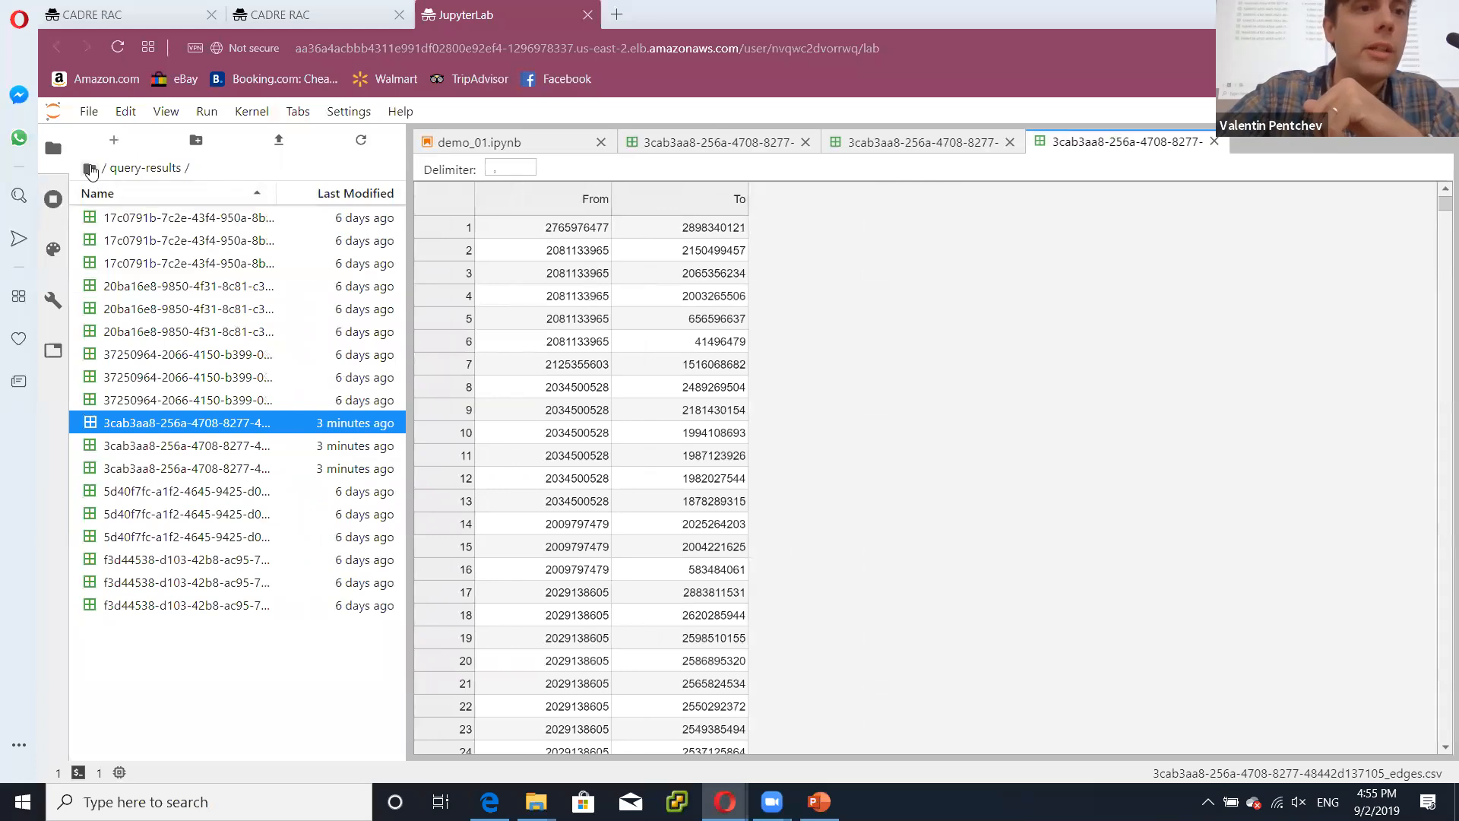
# - Go from the top-level folder into the ISSI-tutorial folder
pyautogui.click(90, 168)
pyautogui.click(123, 221)
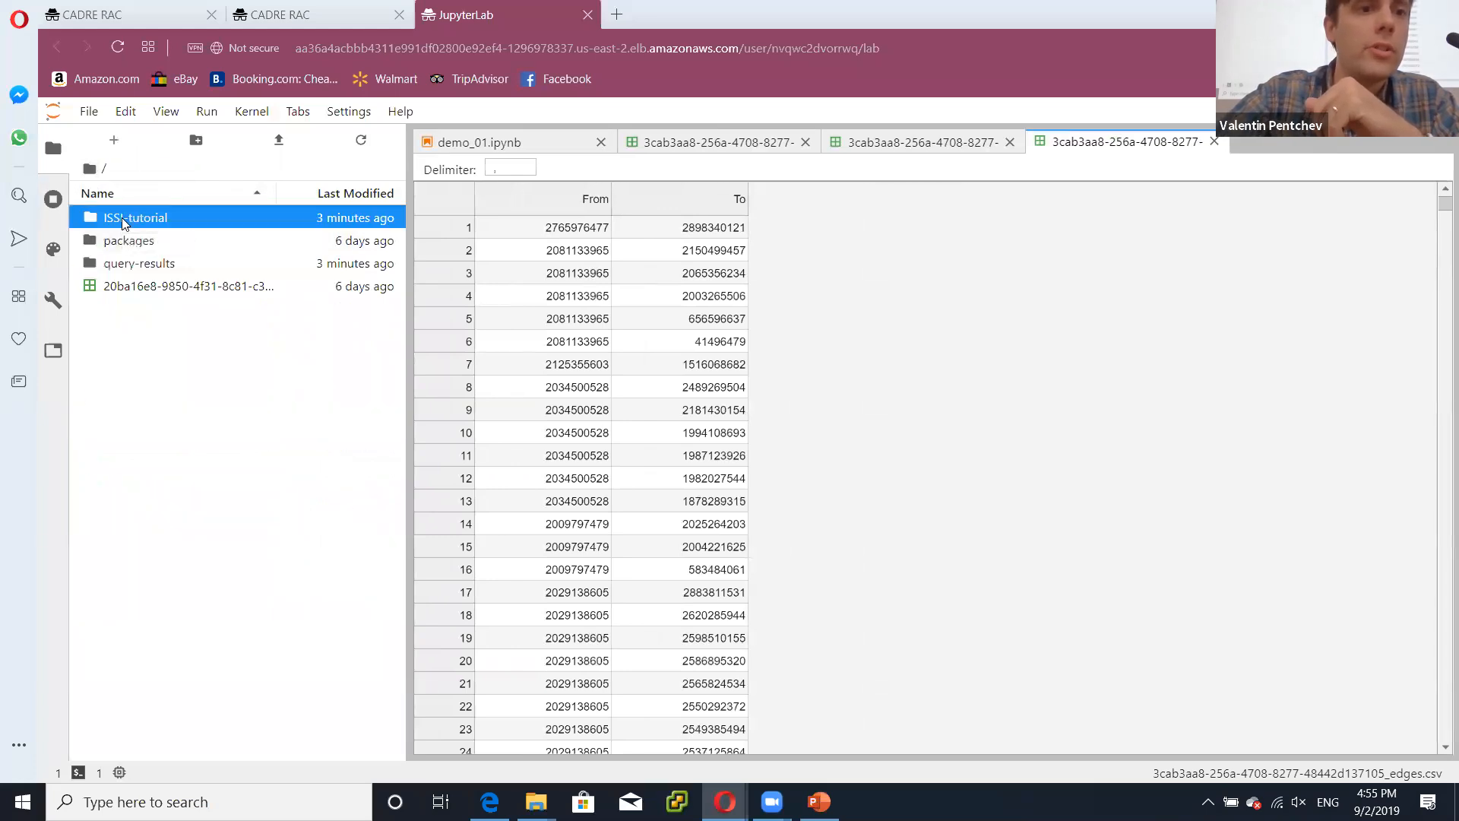
pyautogui.doubleClick(123, 221)
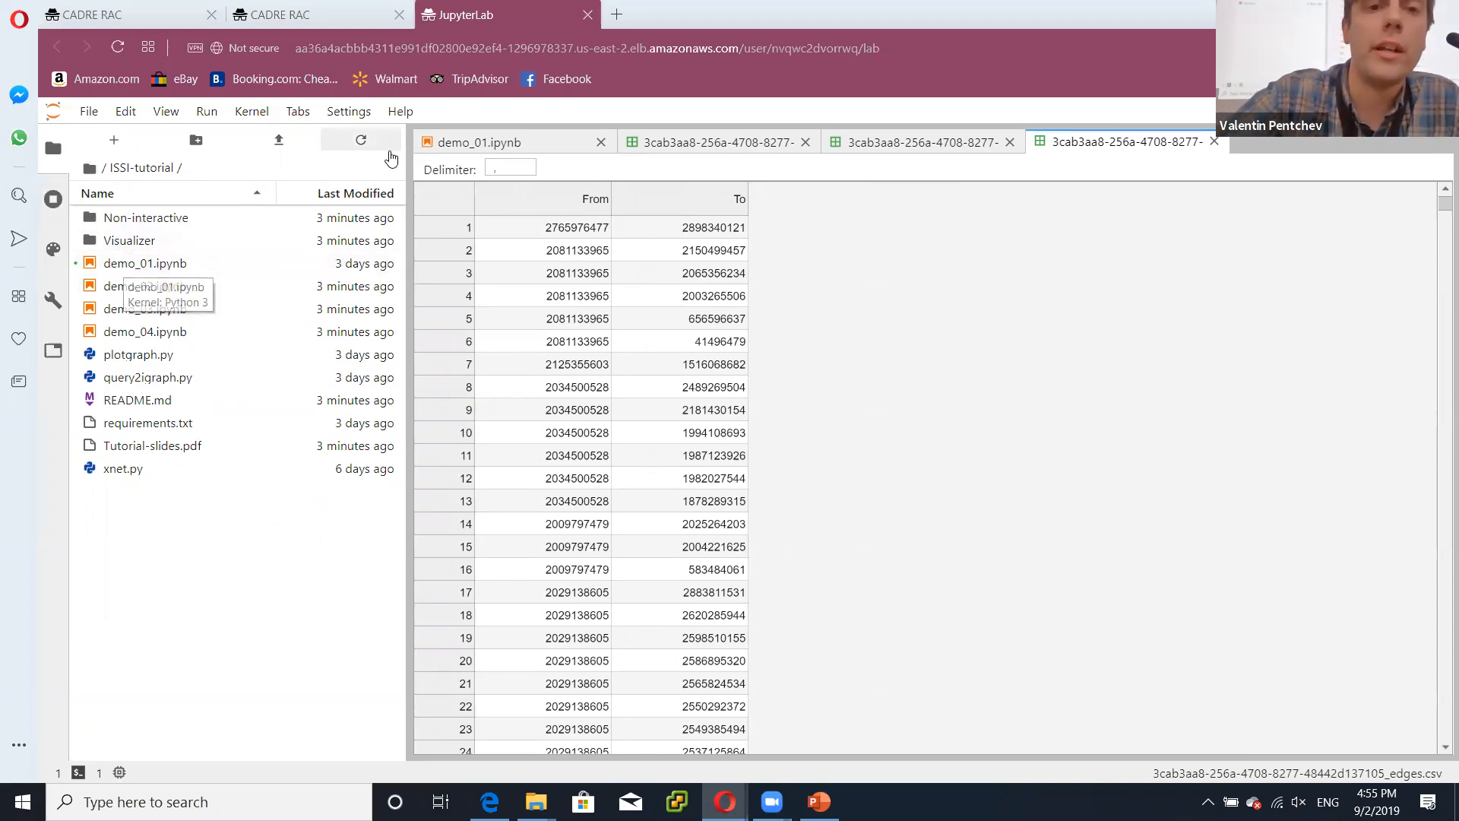
# - Run the pandas and matplotlib import cell in demo_01.ipynb
pyautogui.click(472, 140)
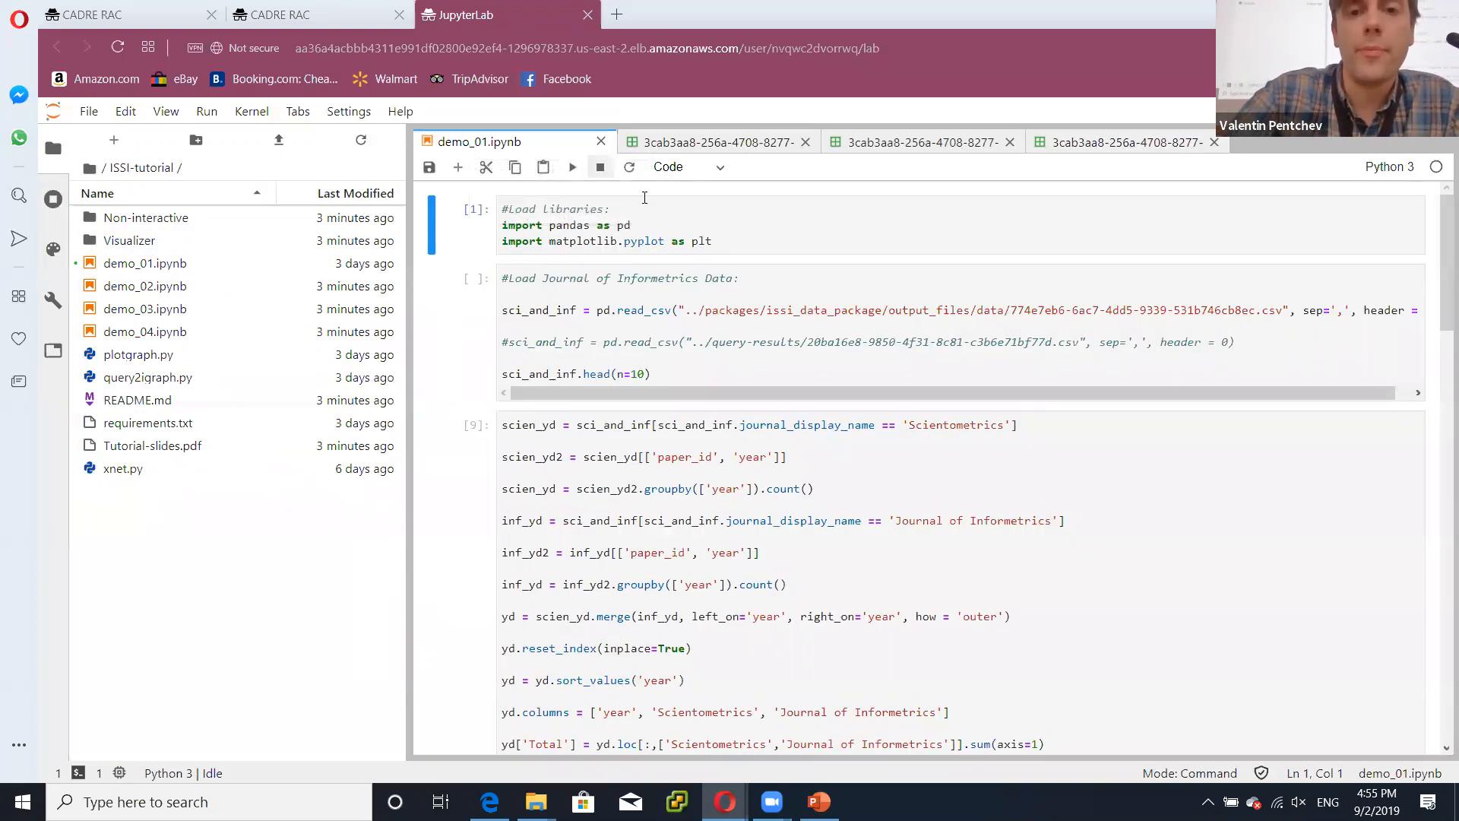
pyautogui.click(733, 244)
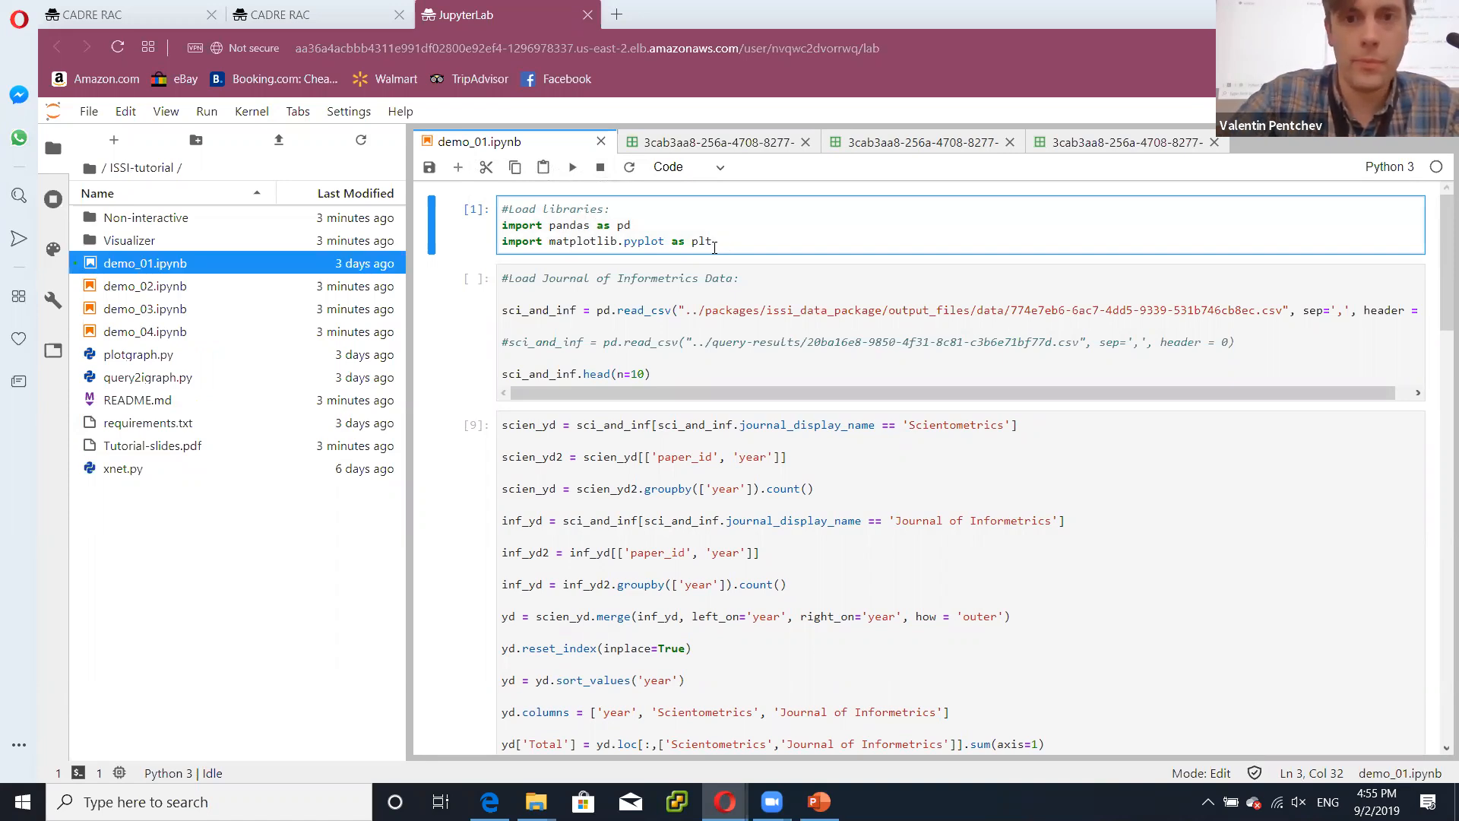
pyautogui.click(706, 378)
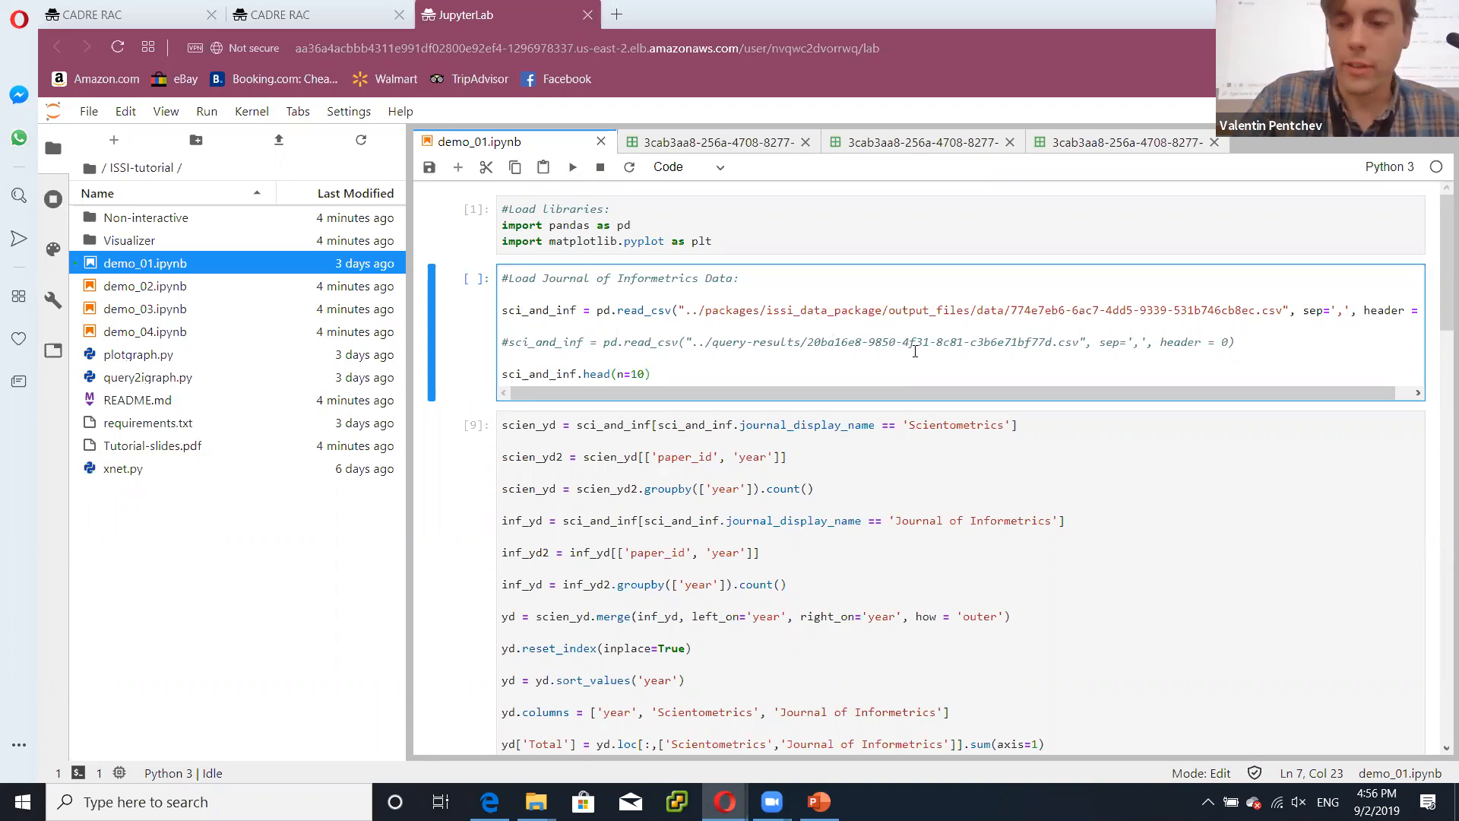
pyautogui.click(872, 246)
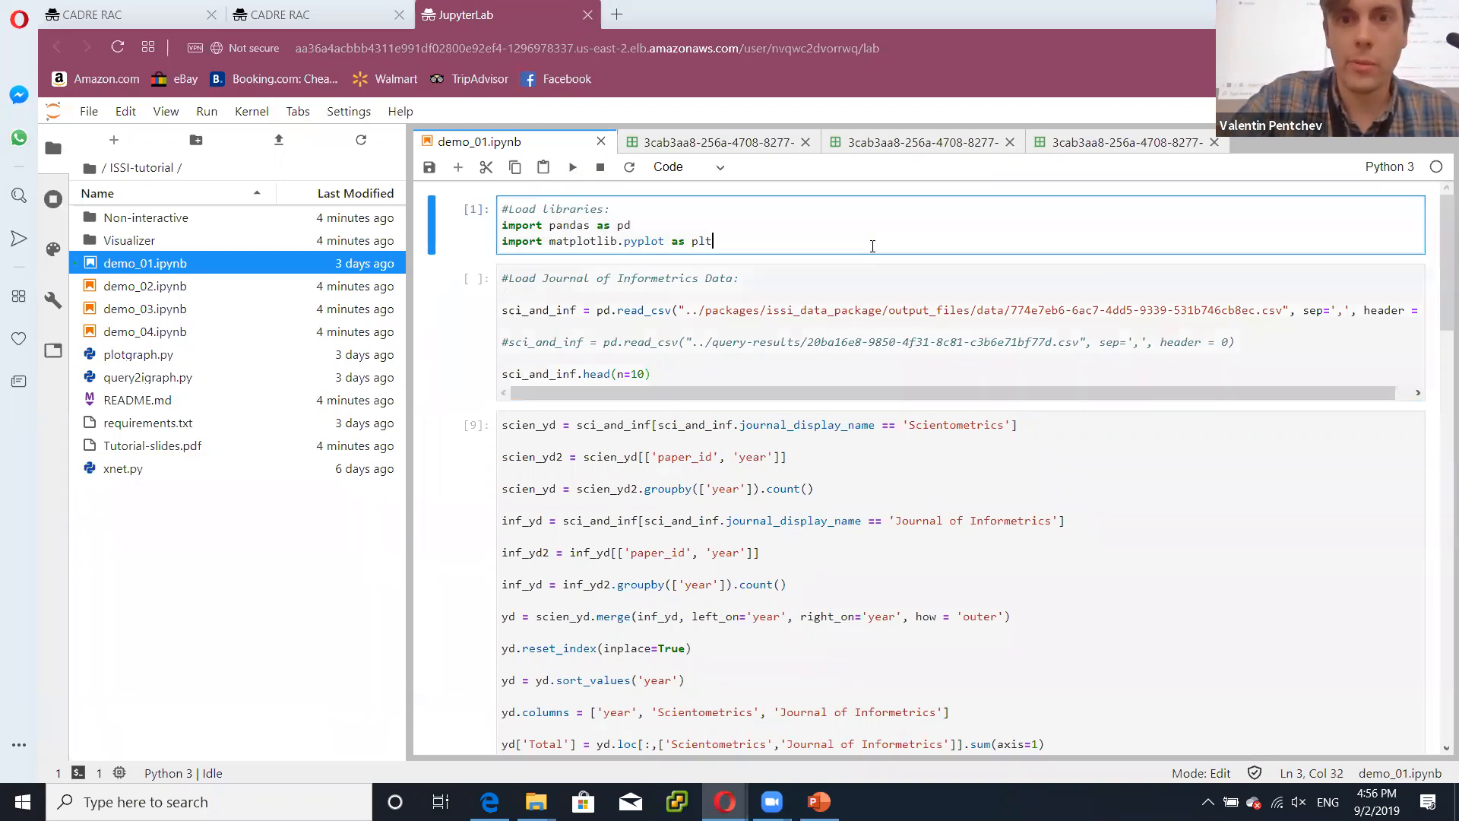
pyautogui.press('Escape')
# - Run the journal data-loading cell and the scien_yd yearly totals cell, printing totals from 1978
pyautogui.click(661, 376)
pyautogui.hotkey('shift', 'Return')
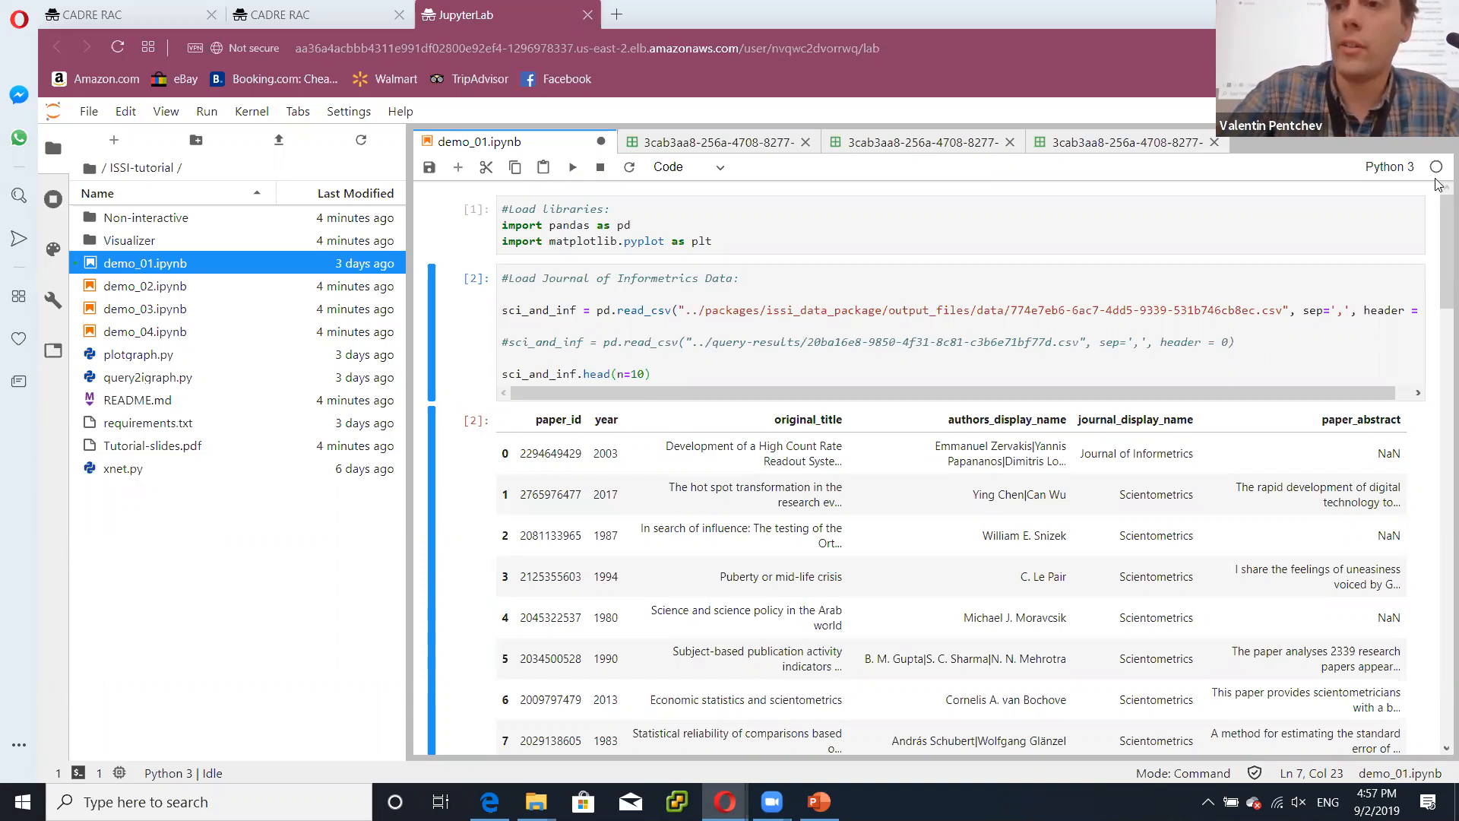
pyautogui.moveTo(1441, 237); pyautogui.dragTo(1438, 386)
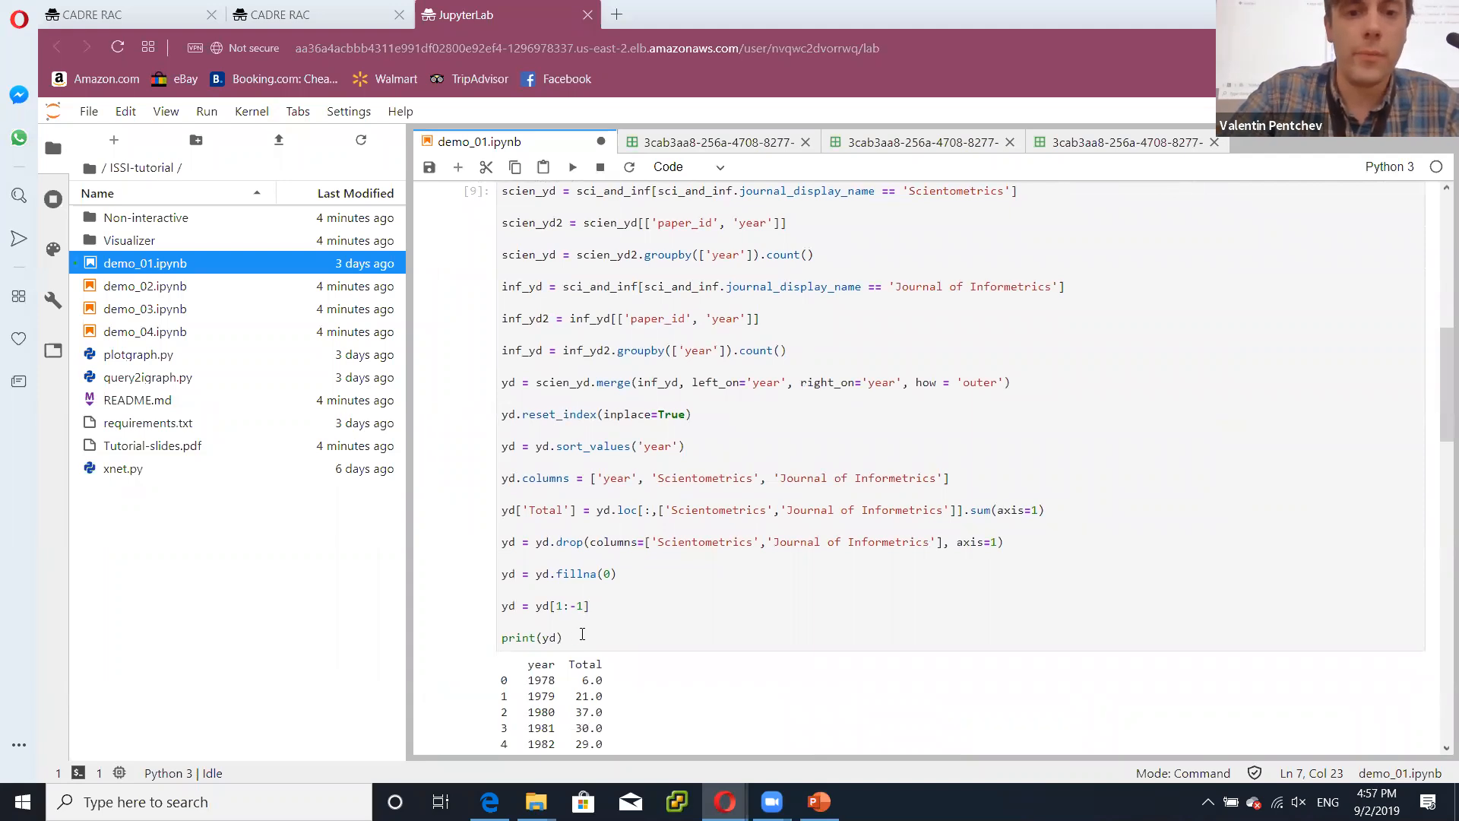
pyautogui.click(582, 633)
pyautogui.hotkey('ctrl', 'Return')
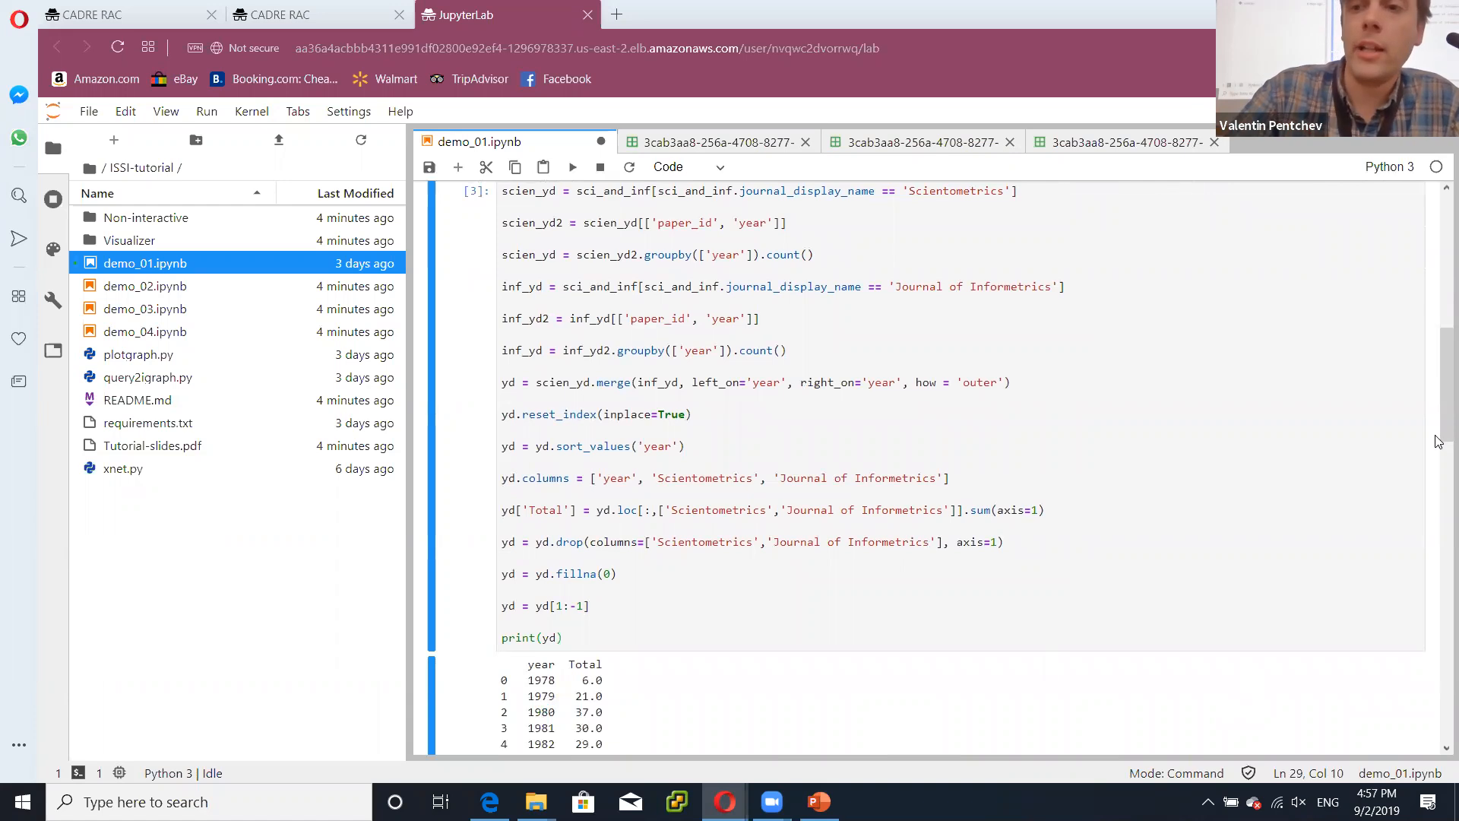
# - Re-run the #Create plot cell to redraw the total-articles-per-year line chart
pyautogui.scroll(-1, 1438, 418)
pyautogui.scroll(-8, 1439, 464)
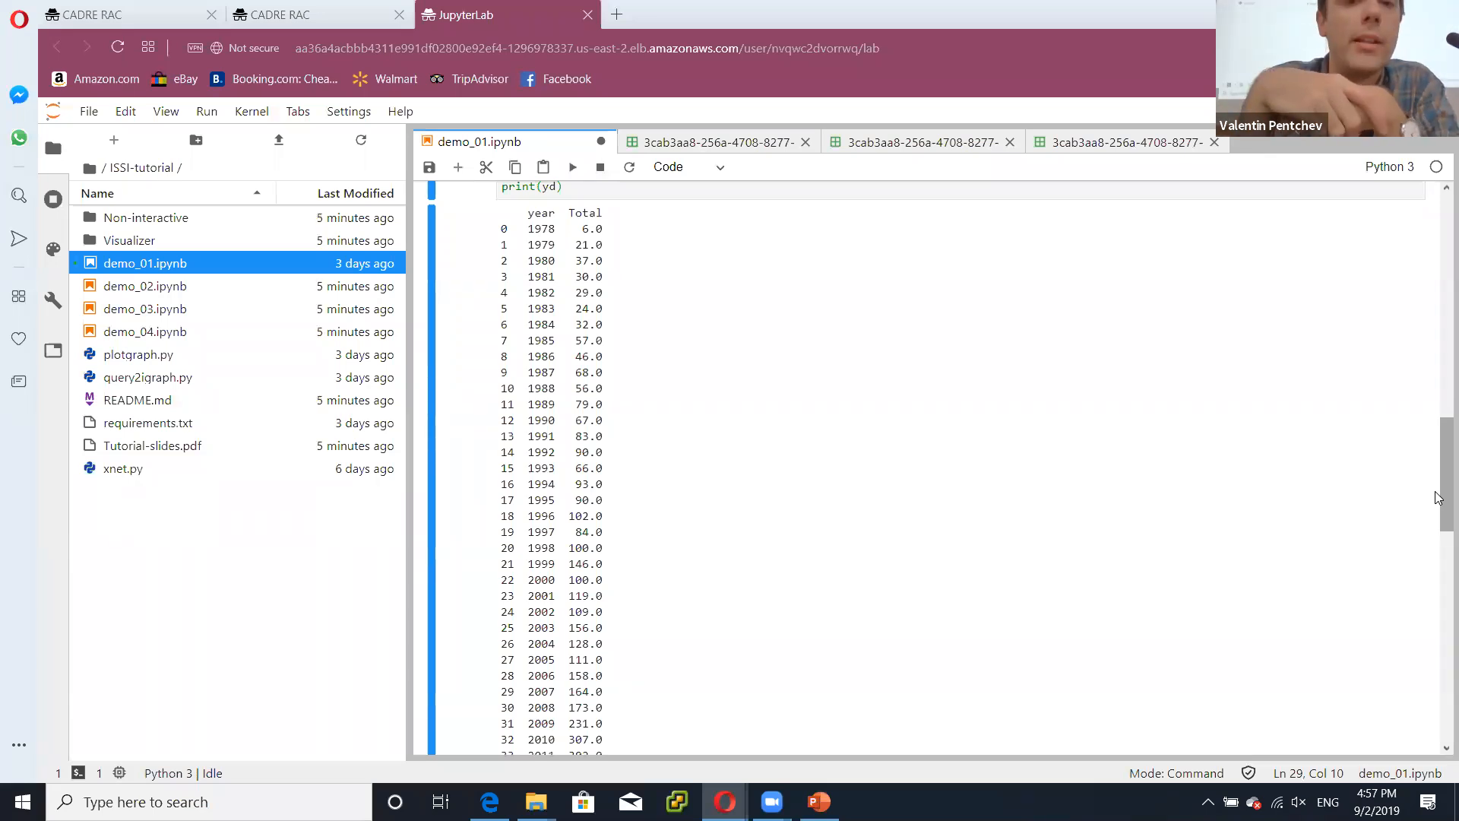
pyautogui.moveTo(1439, 498); pyautogui.dragTo(1439, 628)
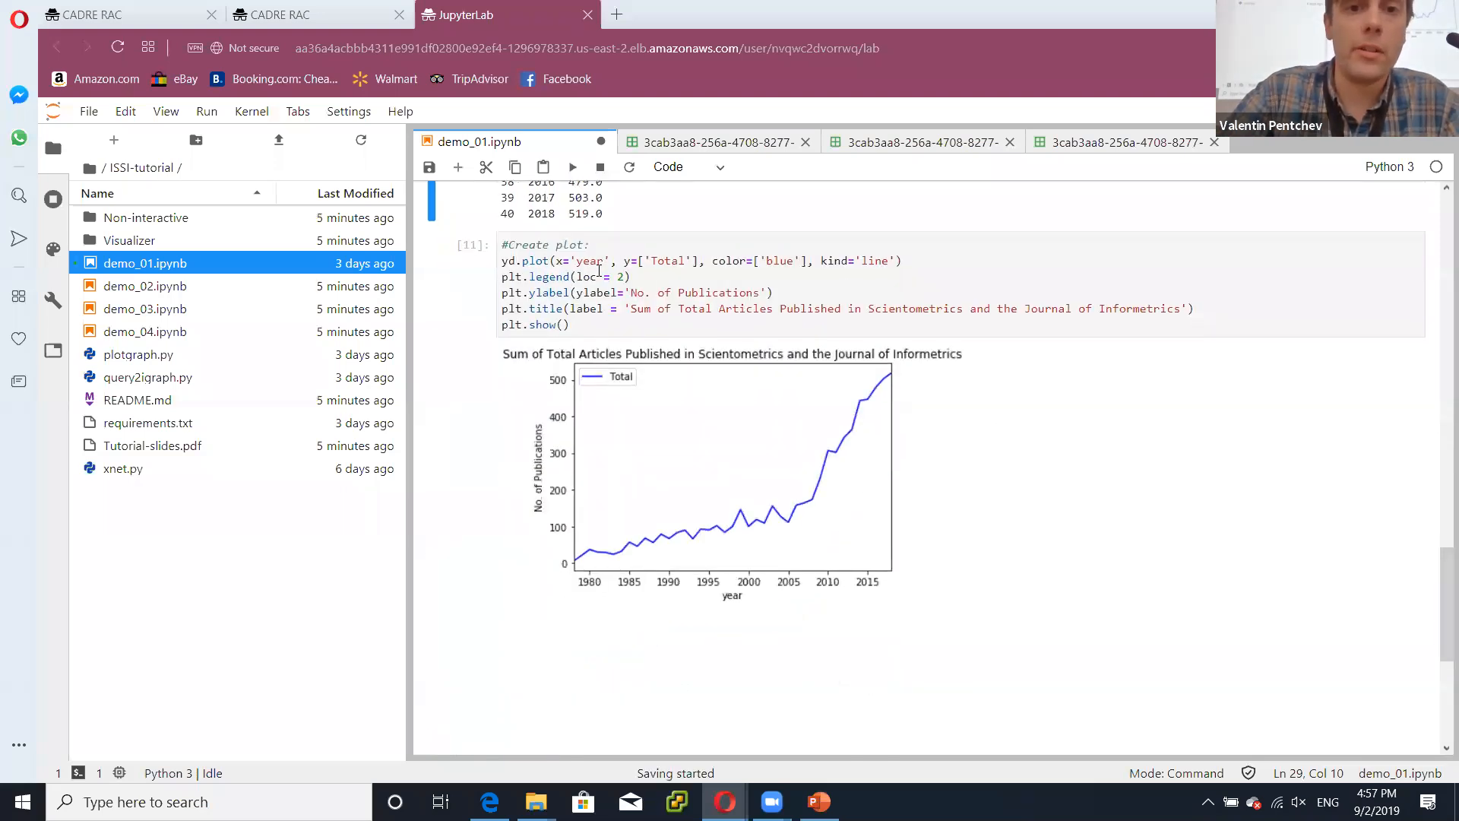
pyautogui.click(602, 320)
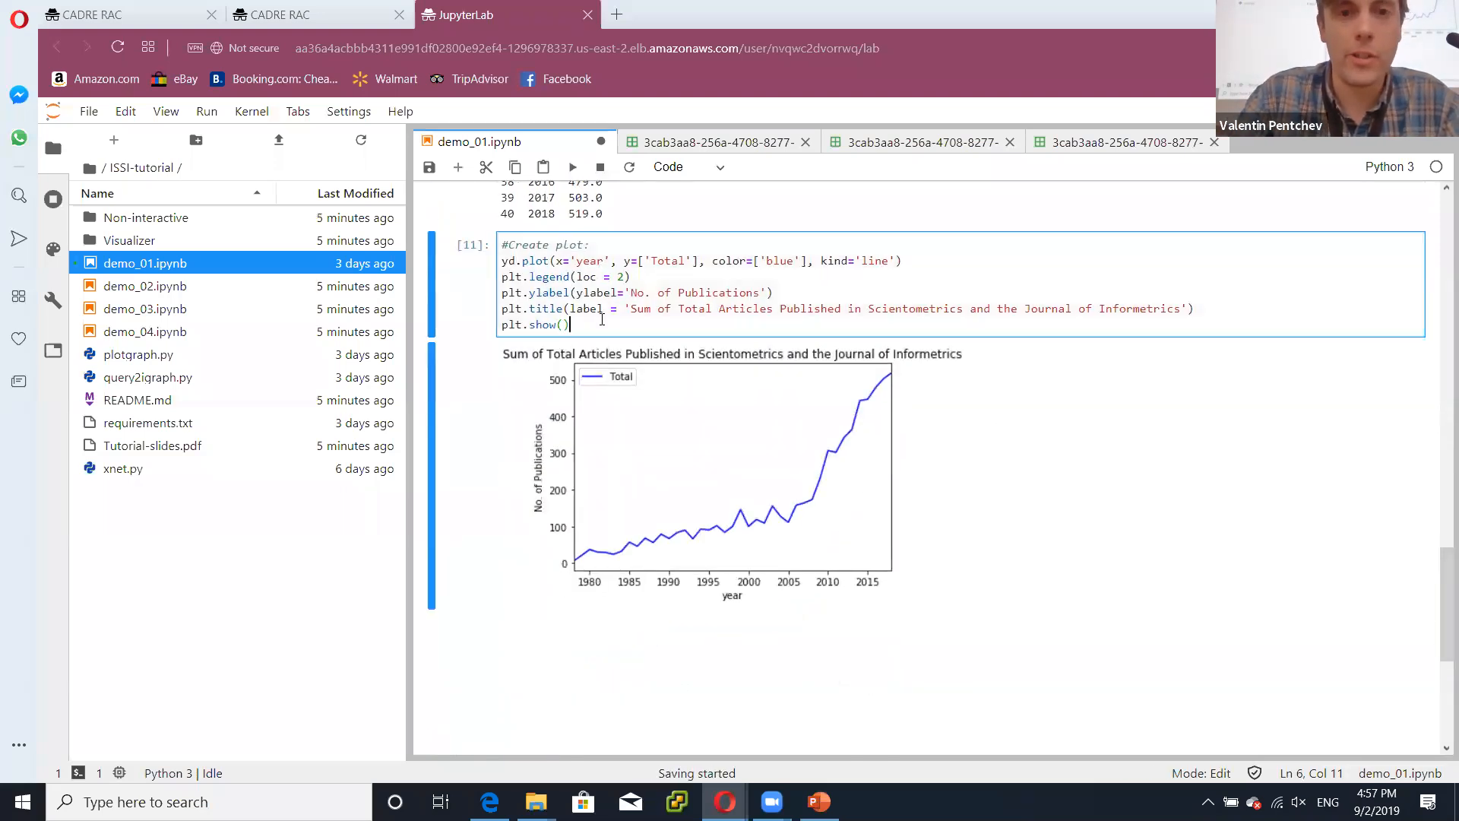
pyautogui.hotkey('ctrl', 'Return')
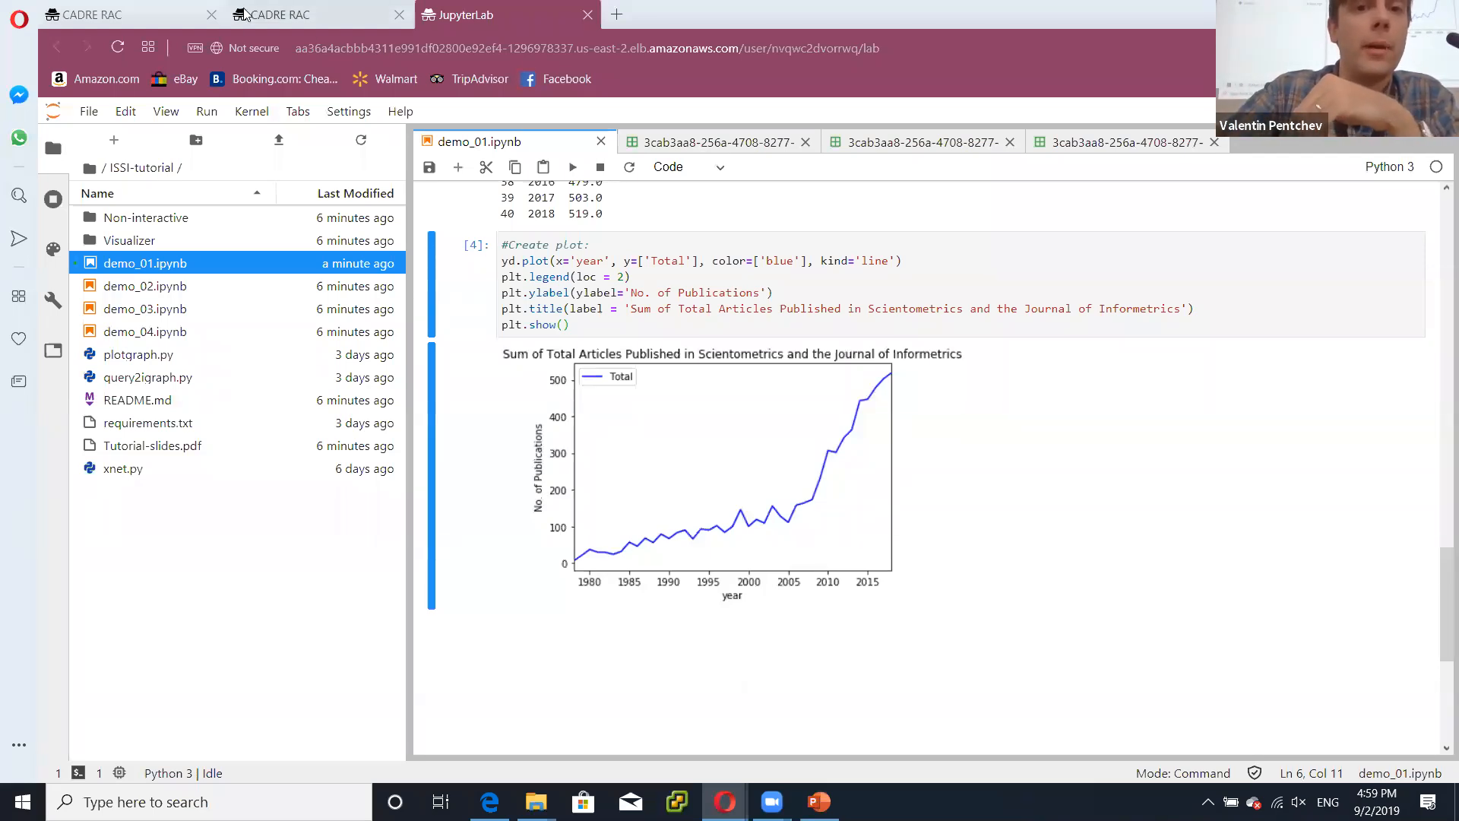
# - Go from the CADRE jobs page to the dashboard home and browse the Marketplace packages
pyautogui.click(265, 16)
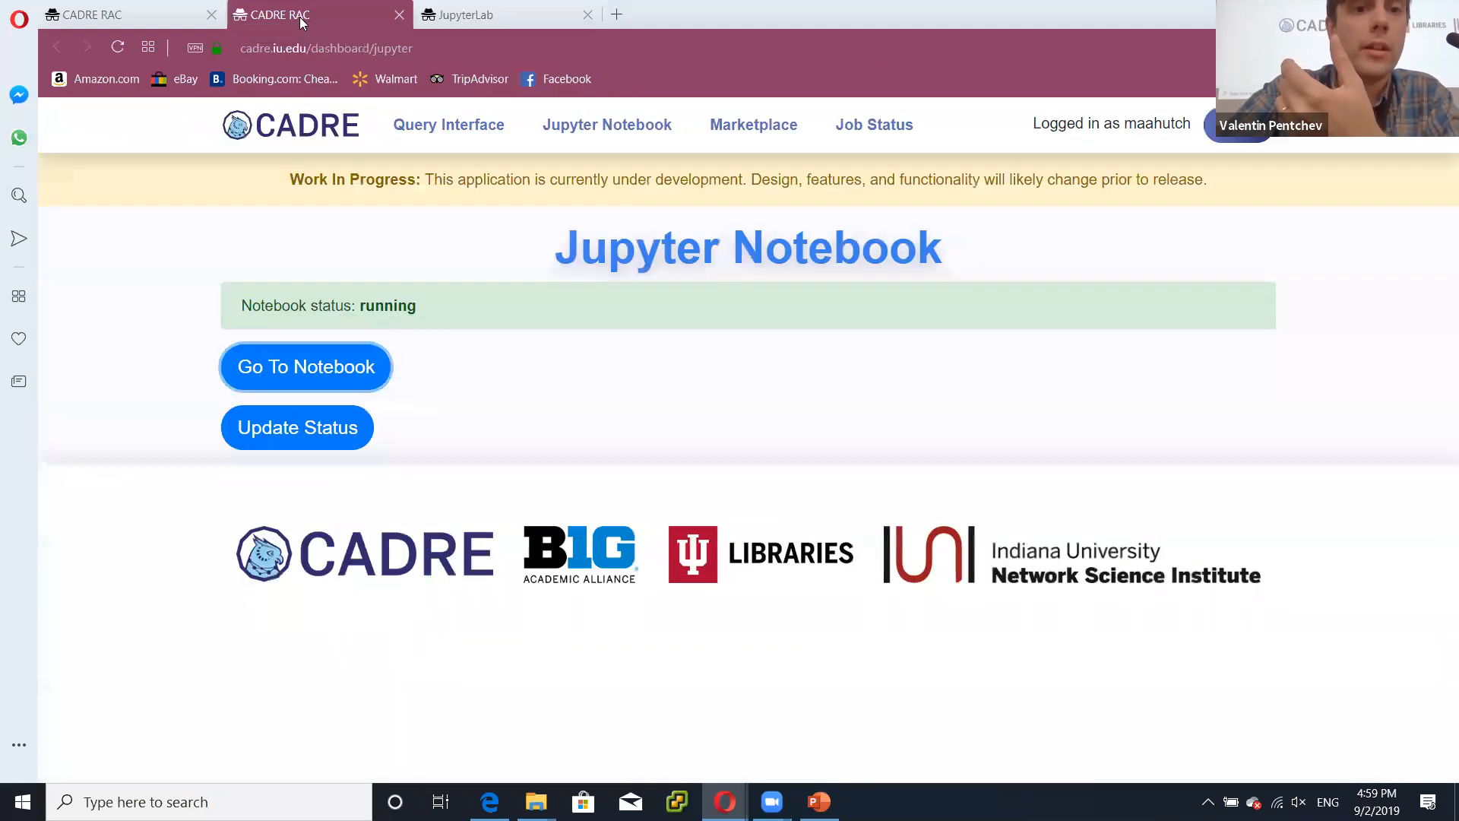
pyautogui.click(132, 18)
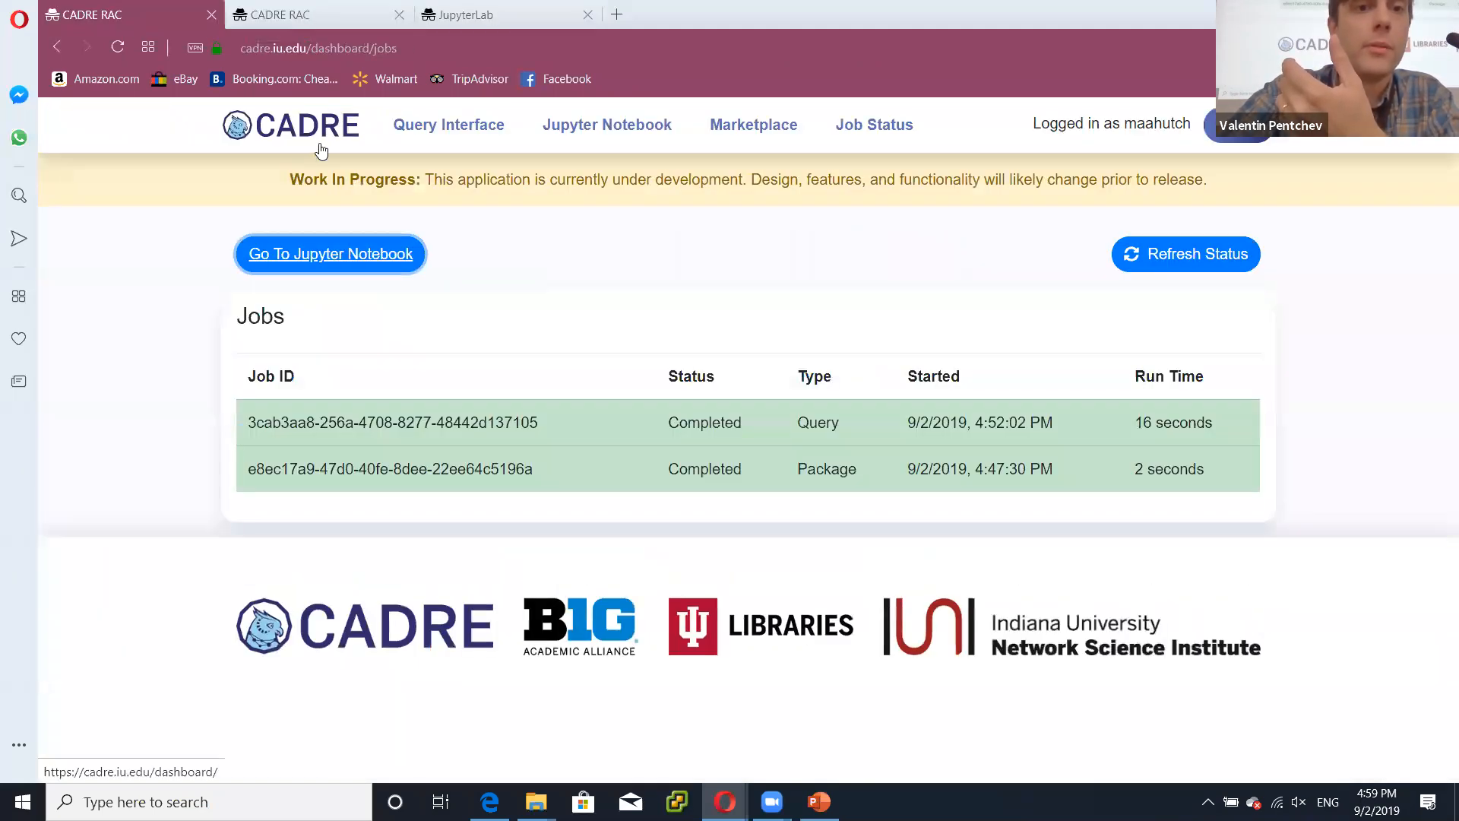
pyautogui.click(292, 134)
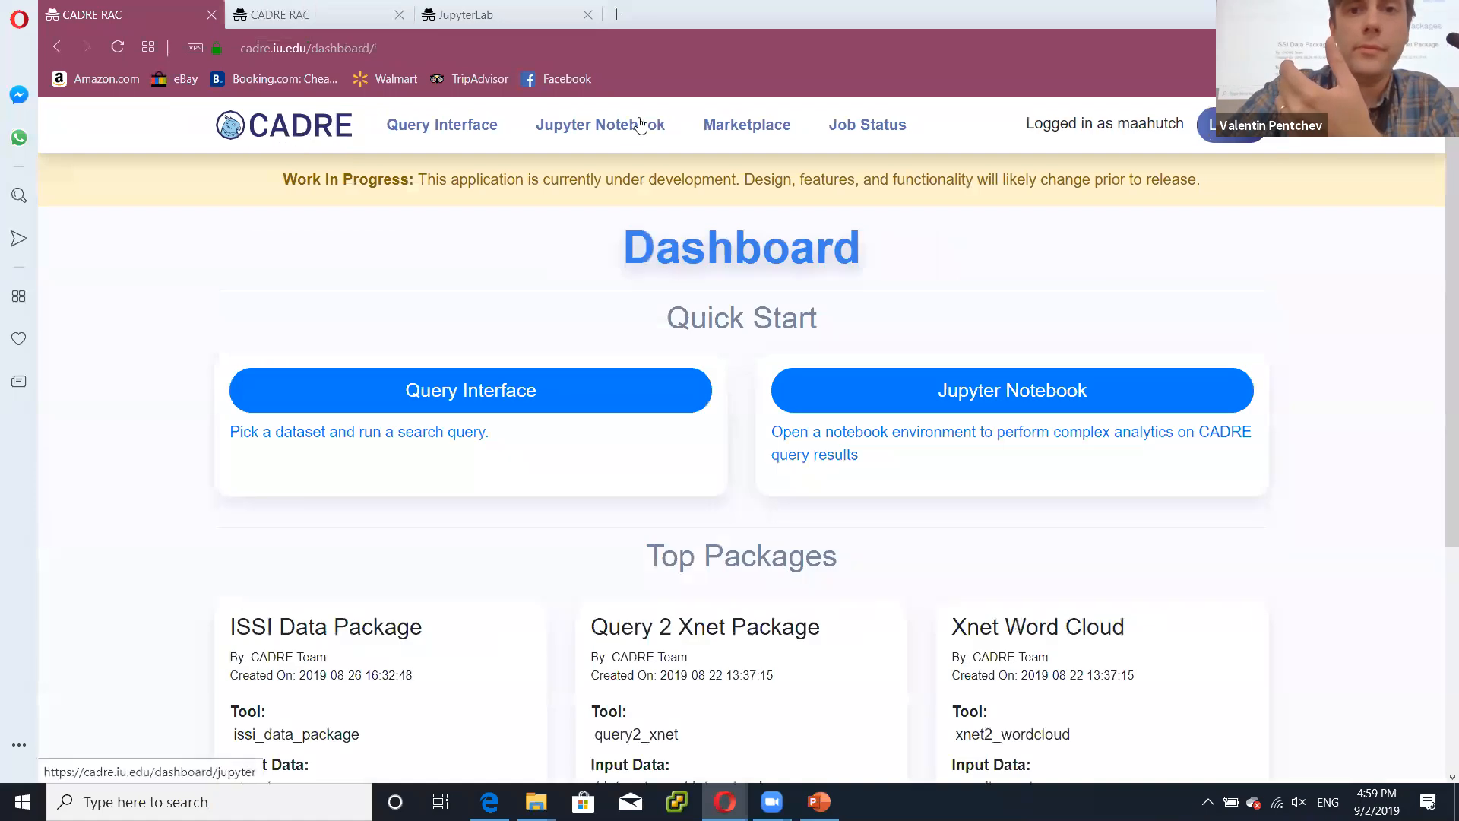
pyautogui.click(775, 124)
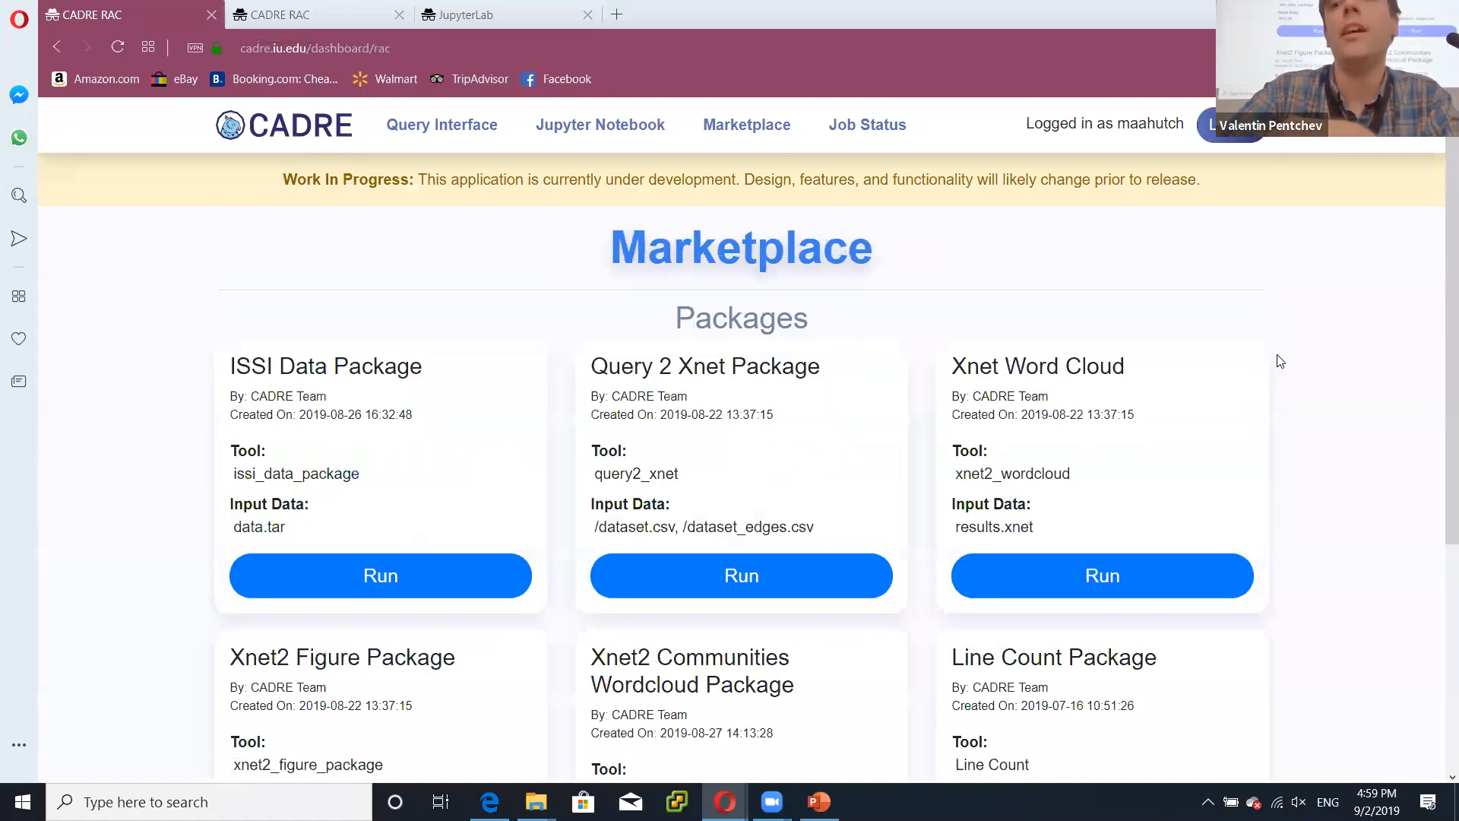
pyautogui.scroll(-2, 1438, 288)
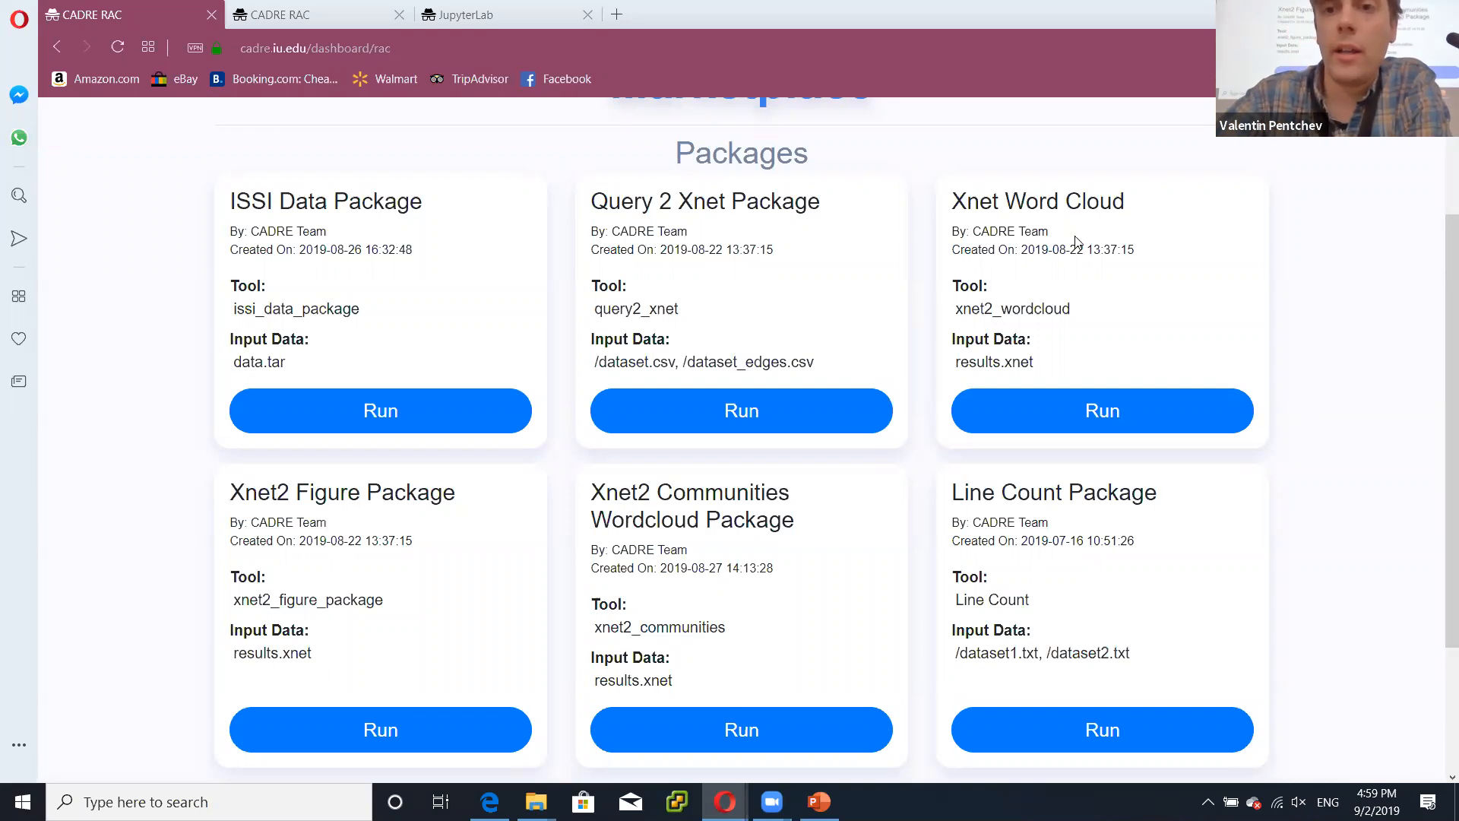
pyautogui.moveTo(1438, 243); pyautogui.dragTo(1438, 286)
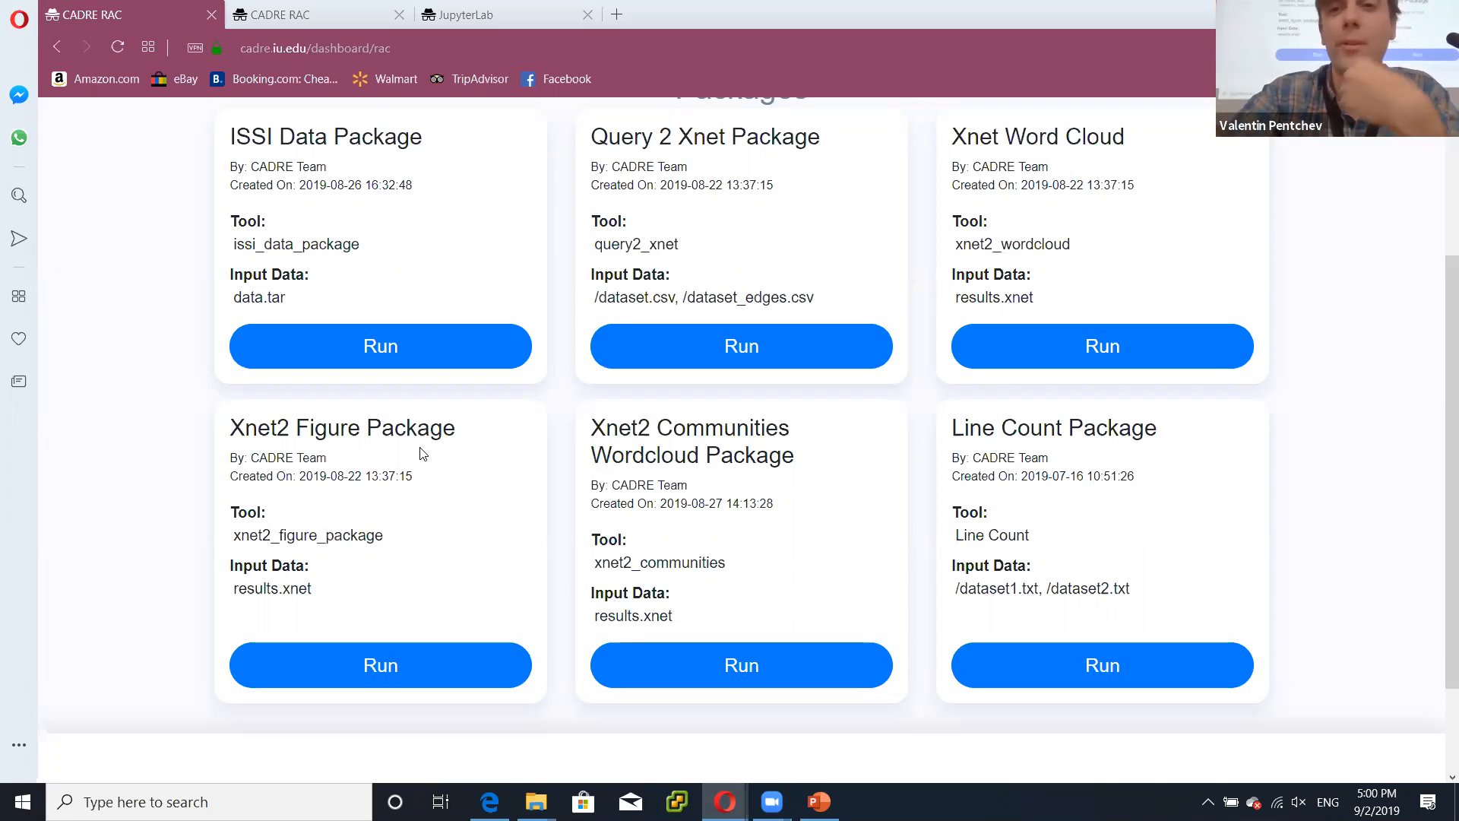
pyautogui.moveTo(1439, 335)
pyautogui.mouseDown()
pyautogui.moveTo(1438, 294)
pyautogui.moveTo(1439, 361)
pyautogui.mouseUp()
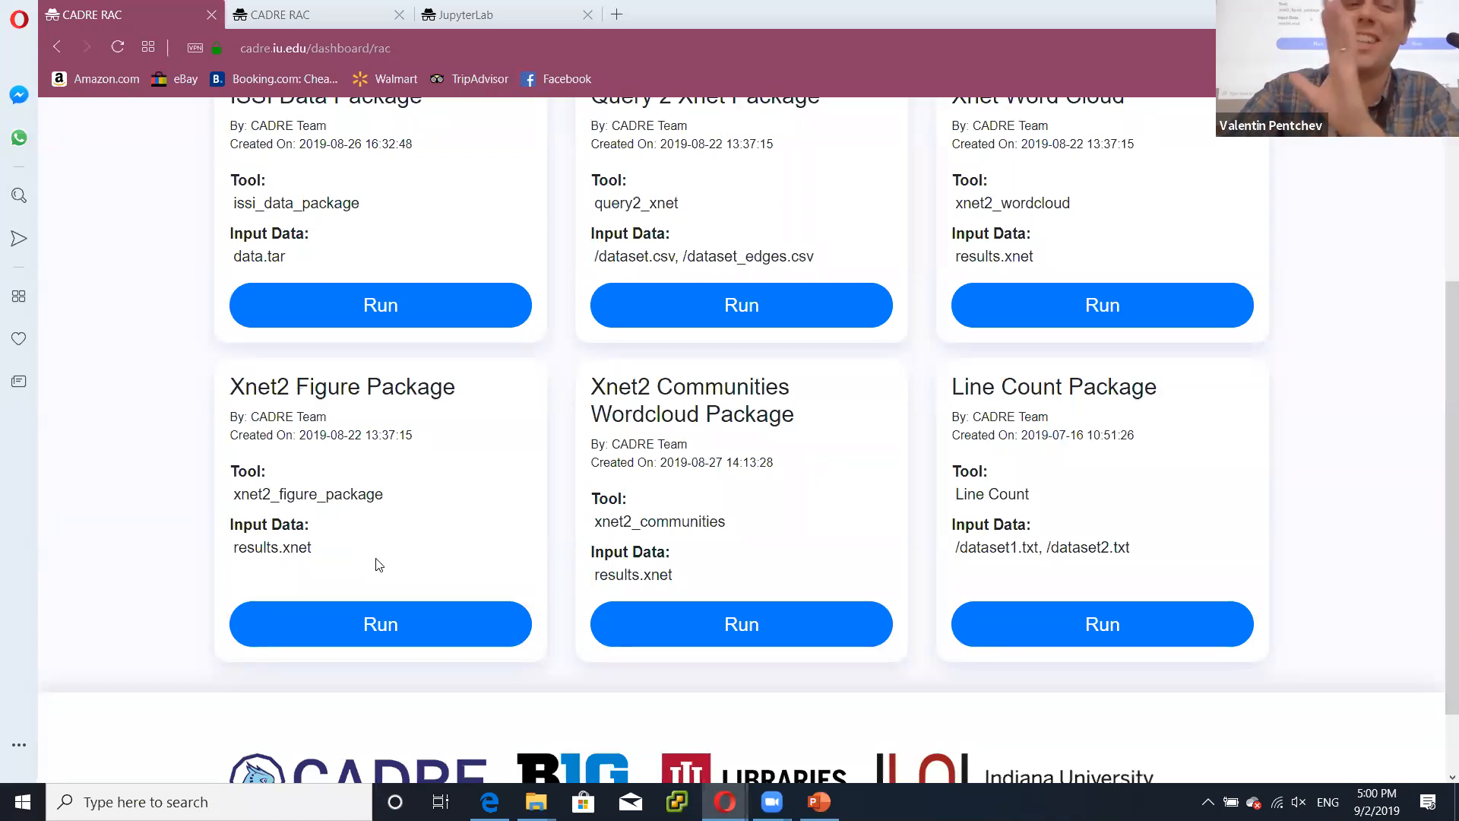
# - Run the Xnet2 Figure Package job, confirm it completed, and return to JupyterLab
pyautogui.click(392, 623)
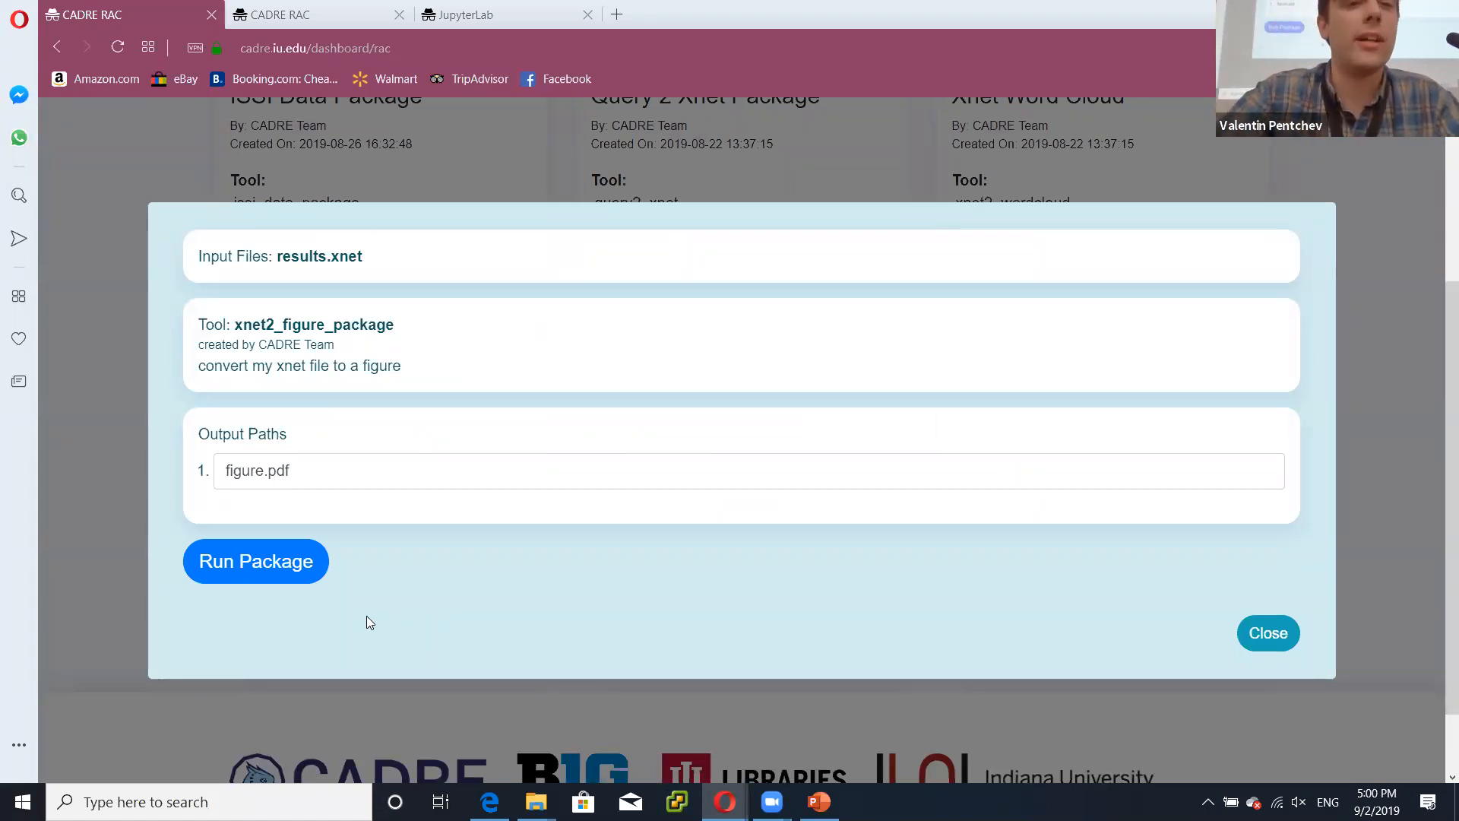
pyautogui.click(234, 558)
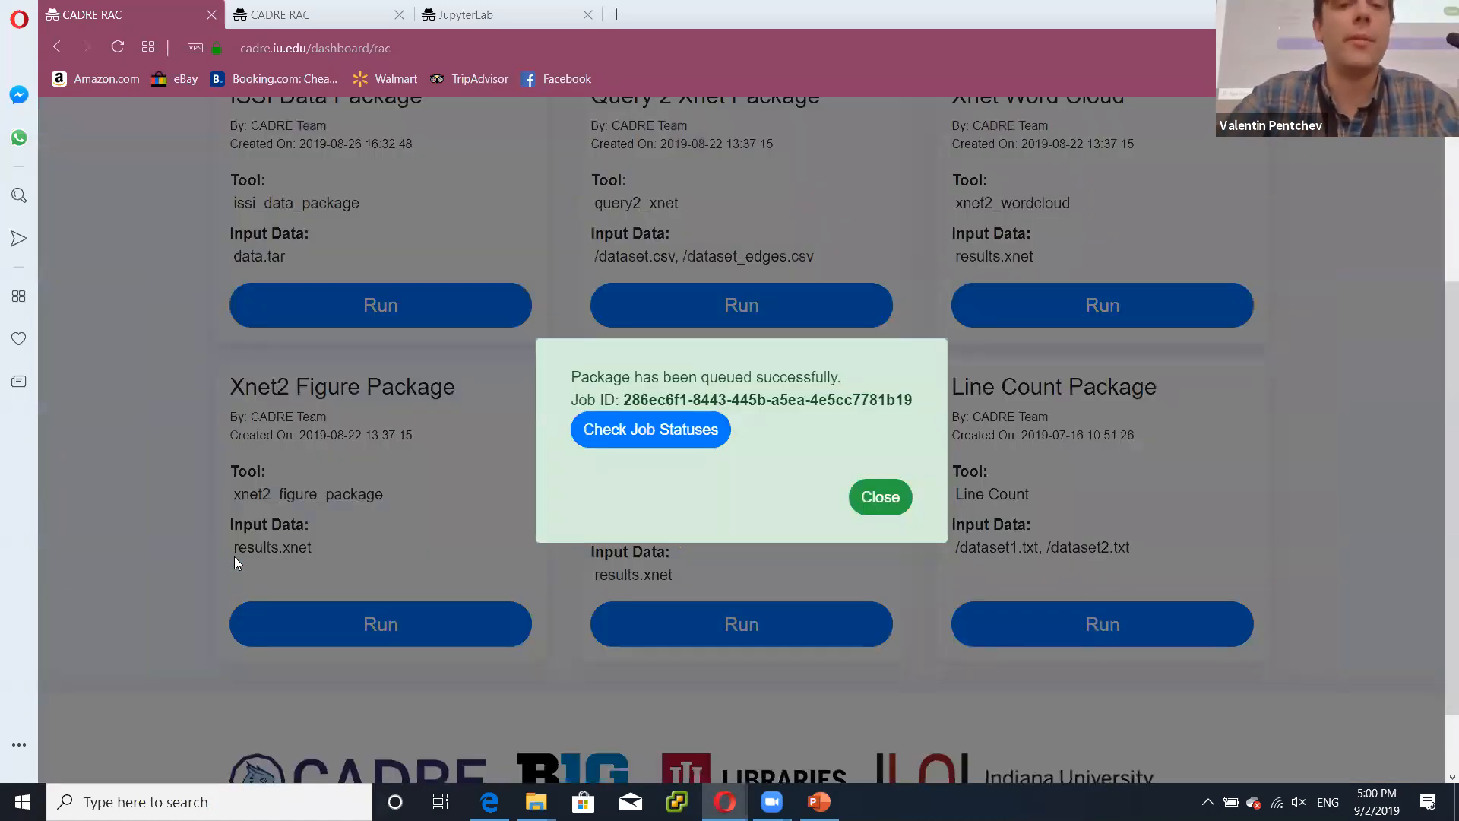
pyautogui.click(652, 427)
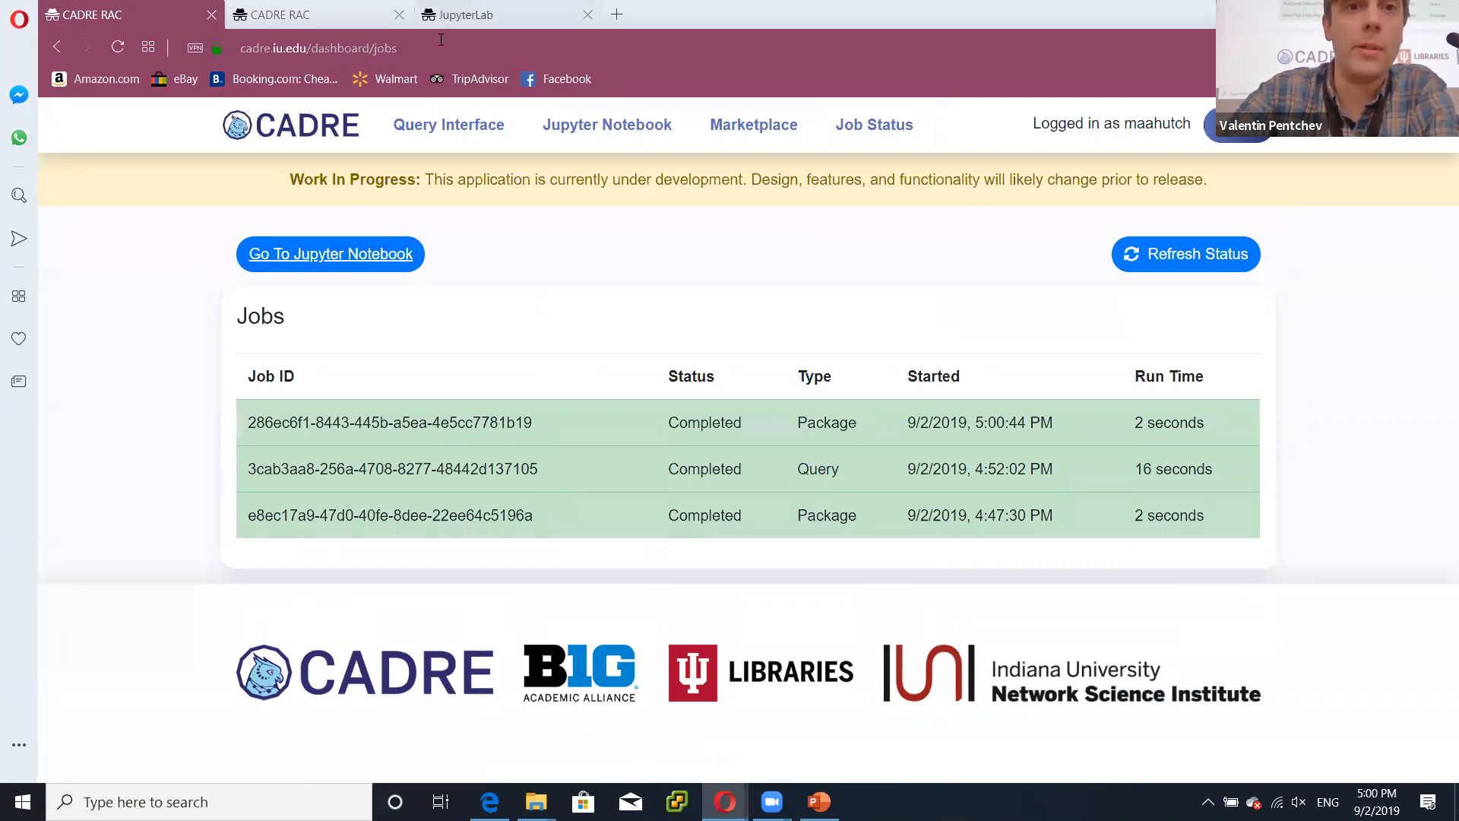
pyautogui.click(486, 15)
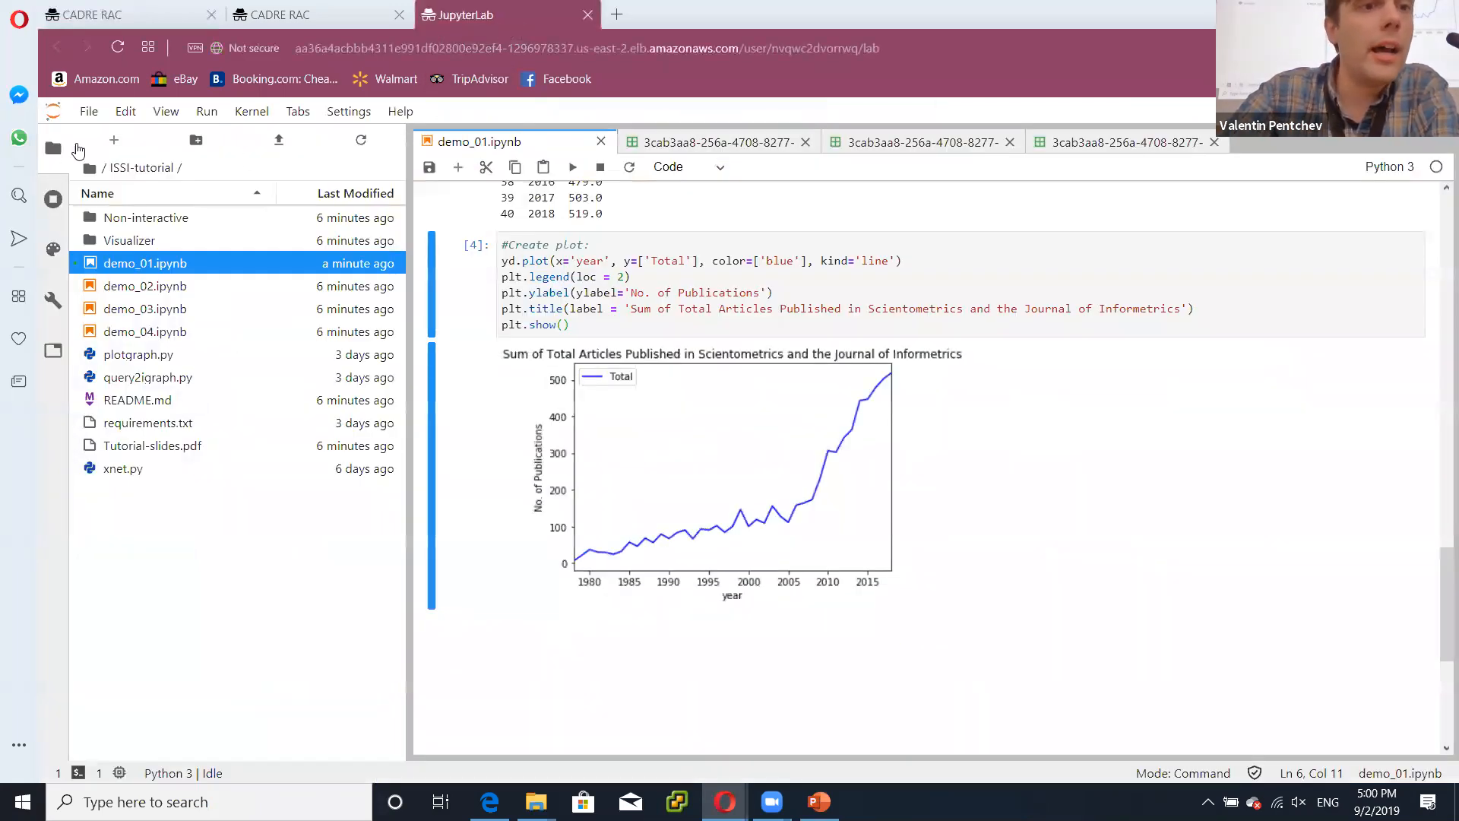
# - Open figure.pdf from packages/xnet2_figure_package/output_files to view the network graph
pyautogui.click(92, 167)
pyautogui.doubleClick(125, 242)
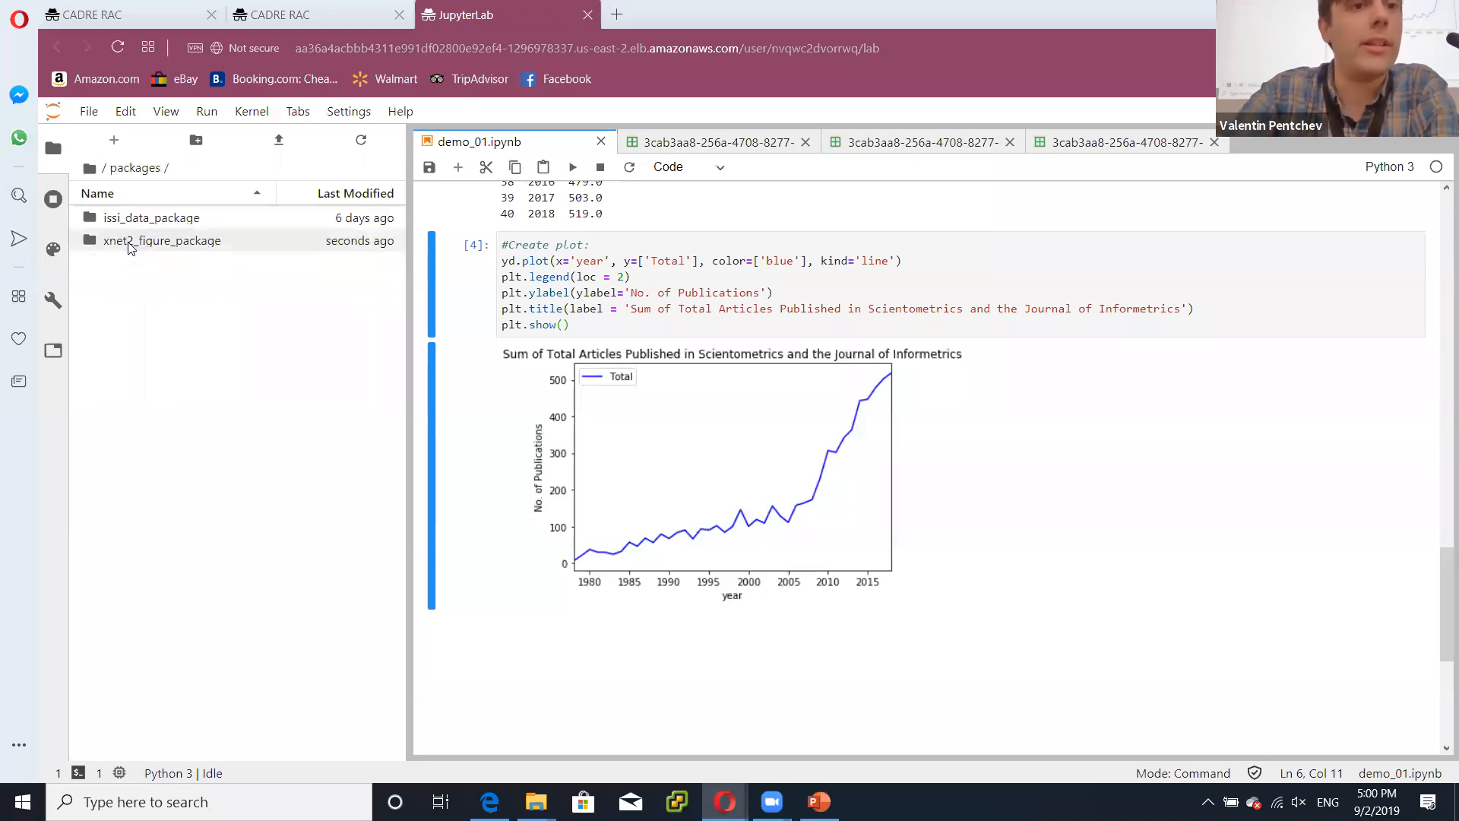
pyautogui.doubleClick(131, 242)
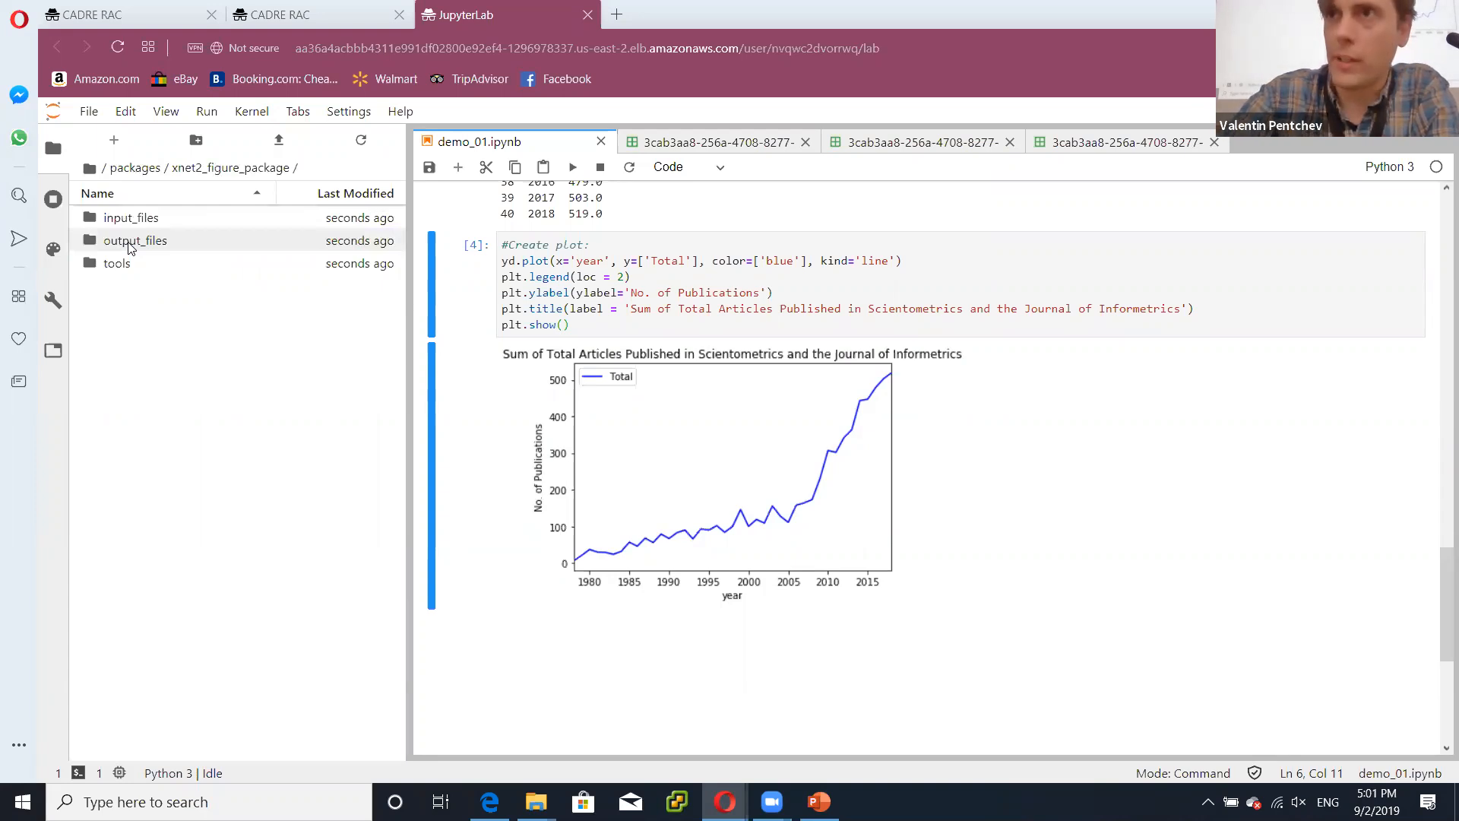
pyautogui.doubleClick(131, 241)
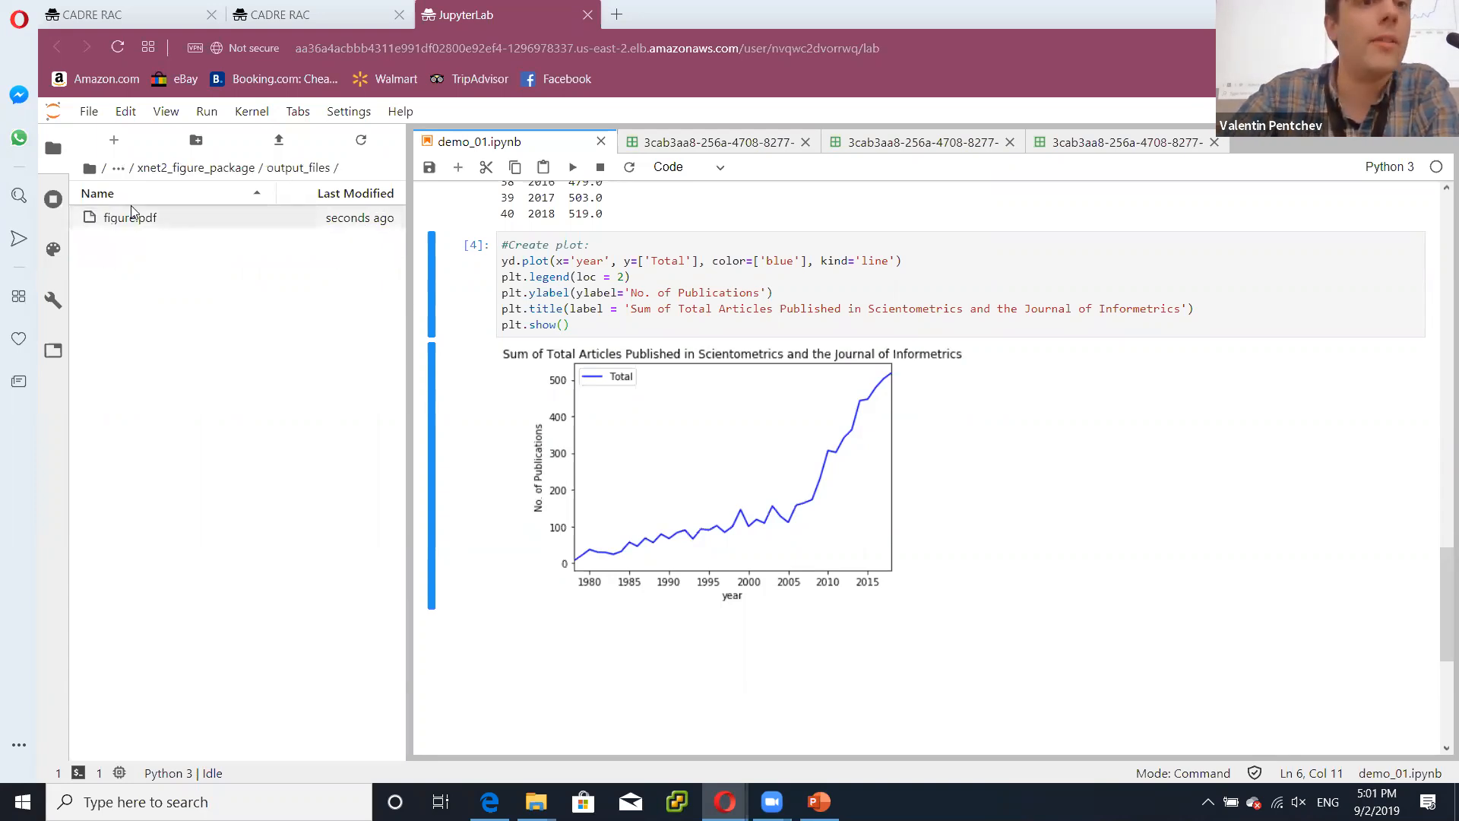
pyautogui.doubleClick(133, 221)
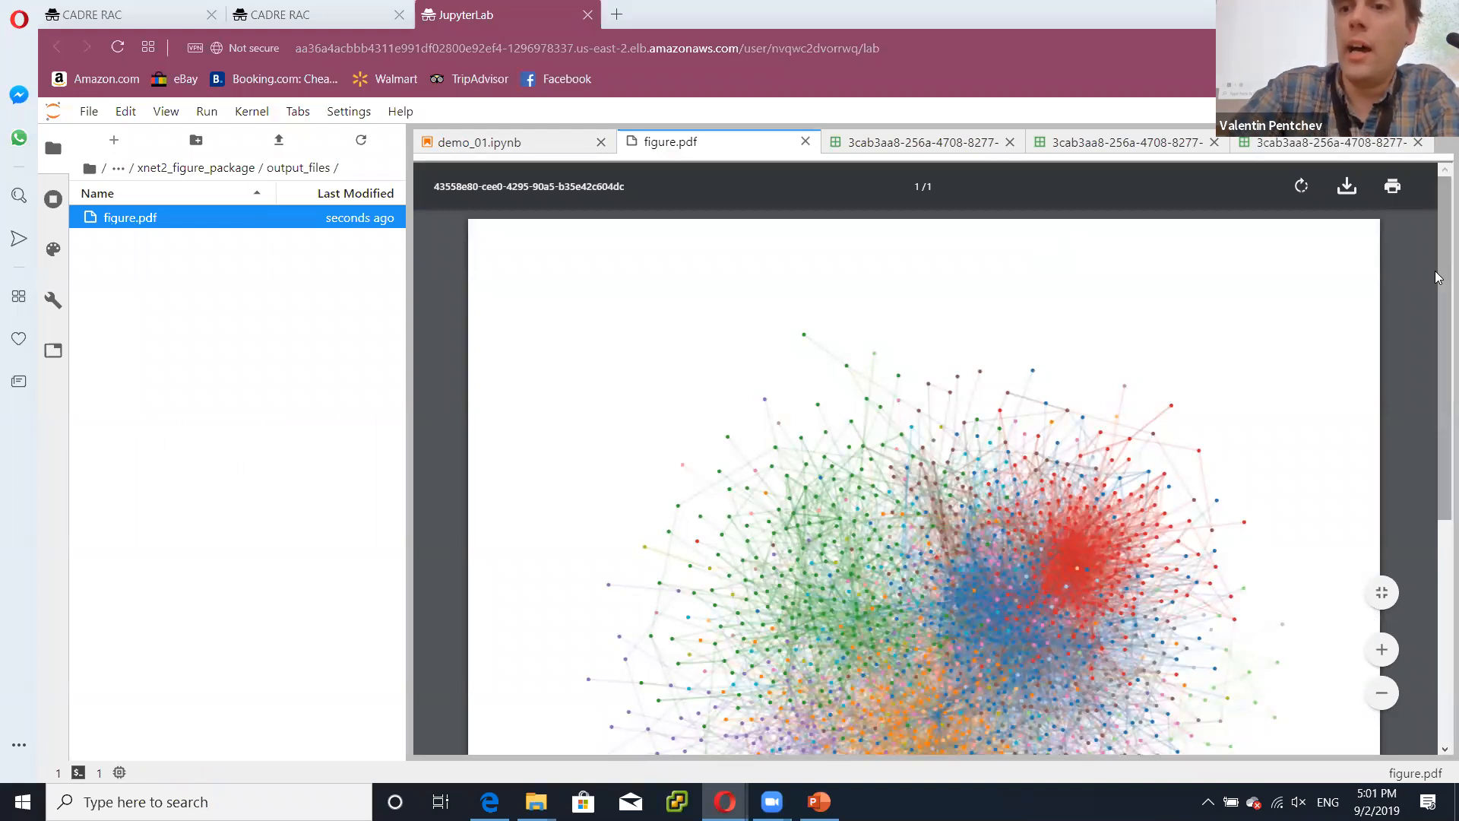
# - Scroll figure.pdf to view the network graph with green, red, blue, orange and purple clusters
pyautogui.moveTo(1437, 251); pyautogui.dragTo(1437, 368)
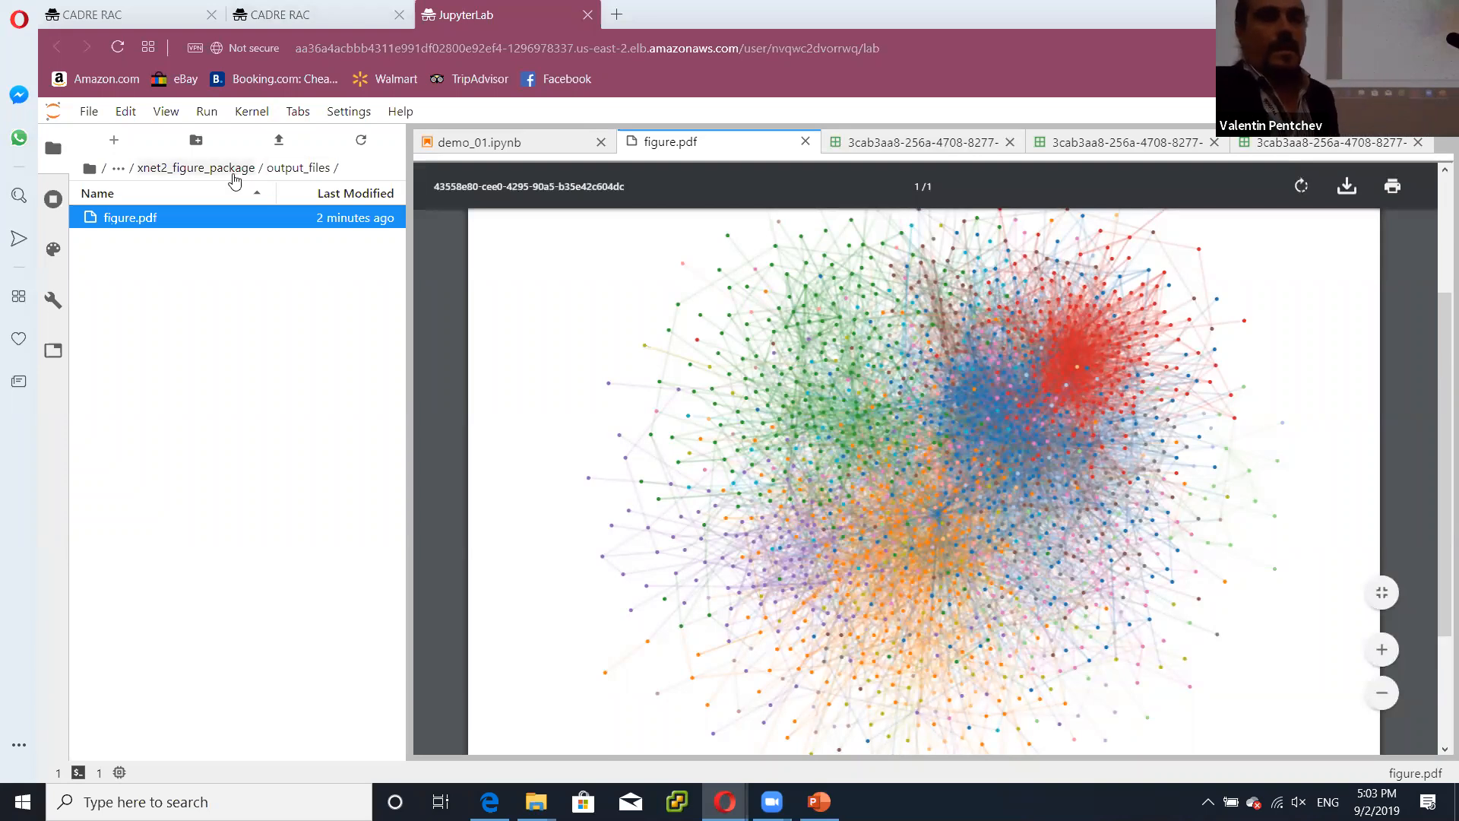
# - Navigate from xnet2_figure_package into tools/xnet2_figure to list its four files
pyautogui.click(234, 173)
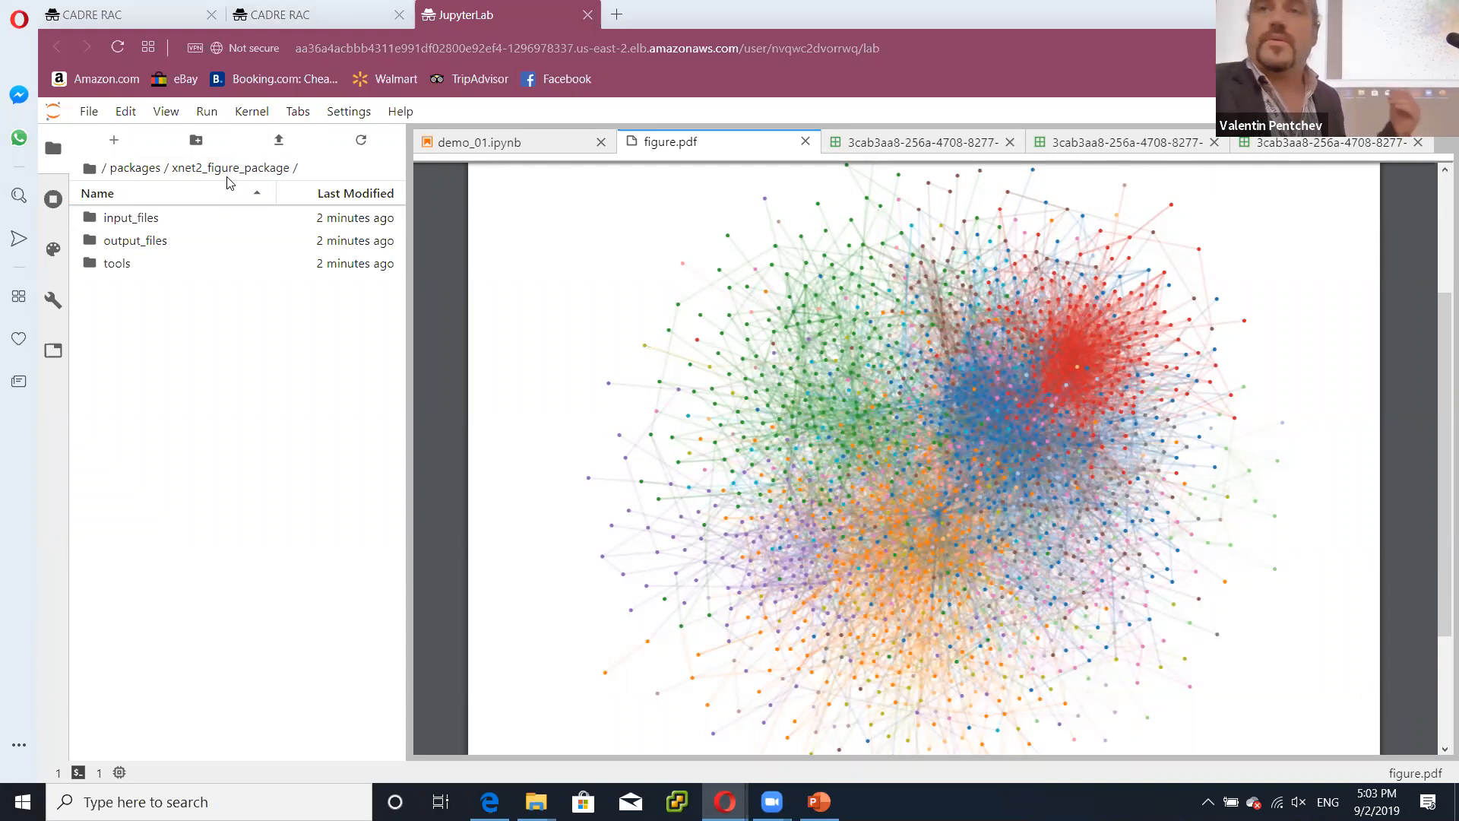
pyautogui.click(146, 257)
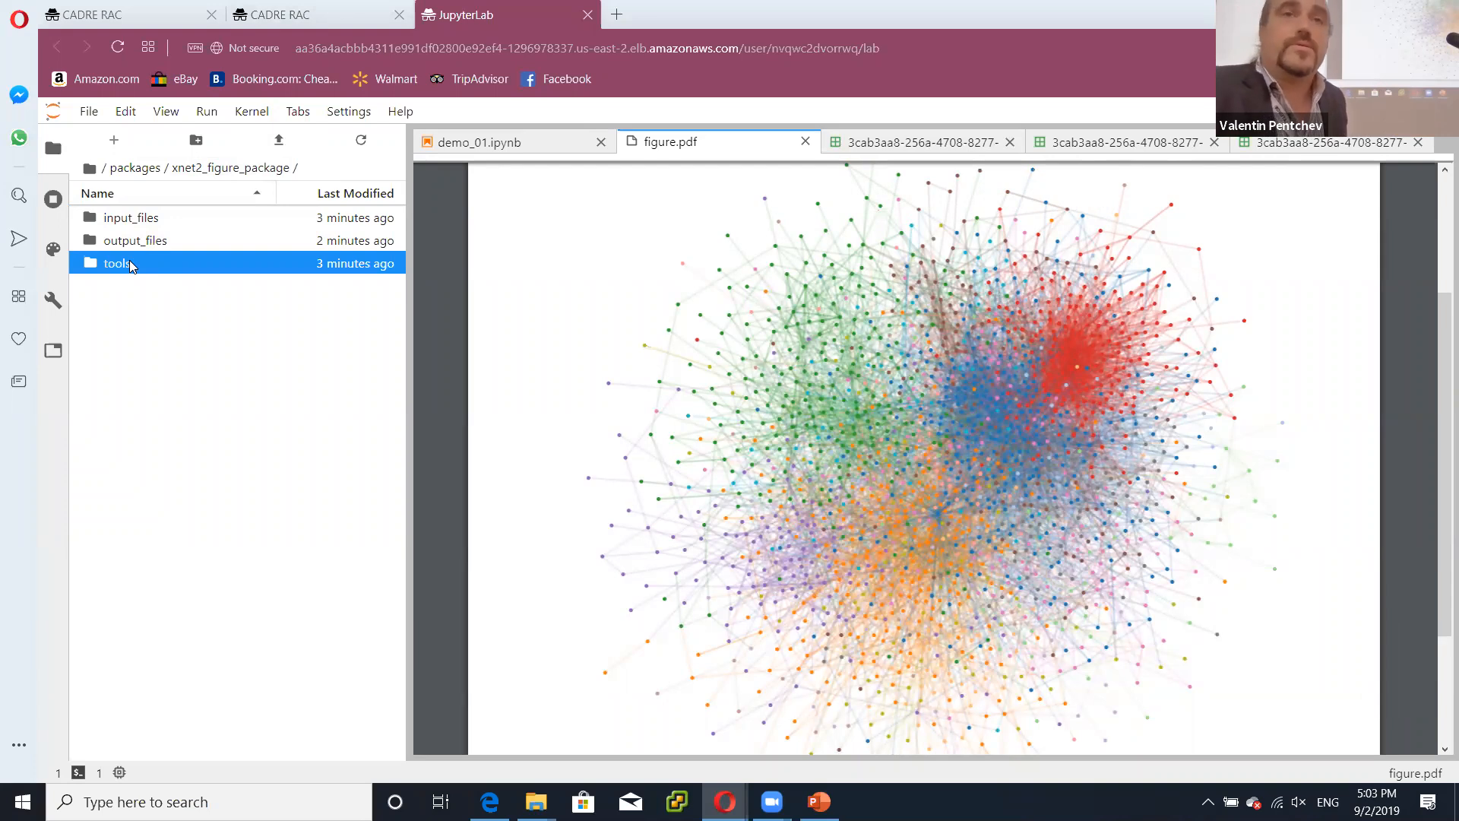
pyautogui.doubleClick(130, 263)
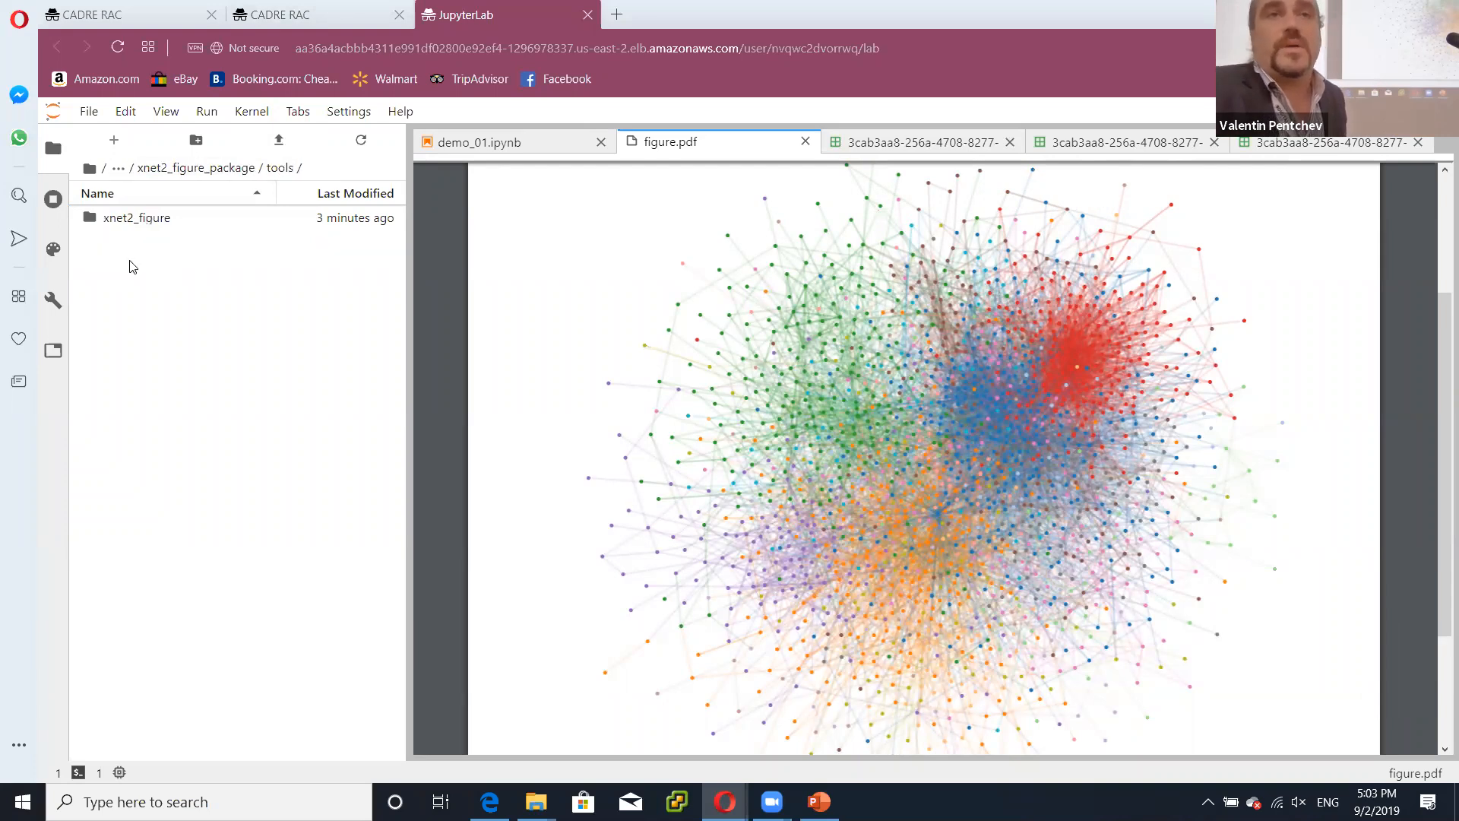
pyautogui.click(141, 221)
pyautogui.doubleClick(141, 220)
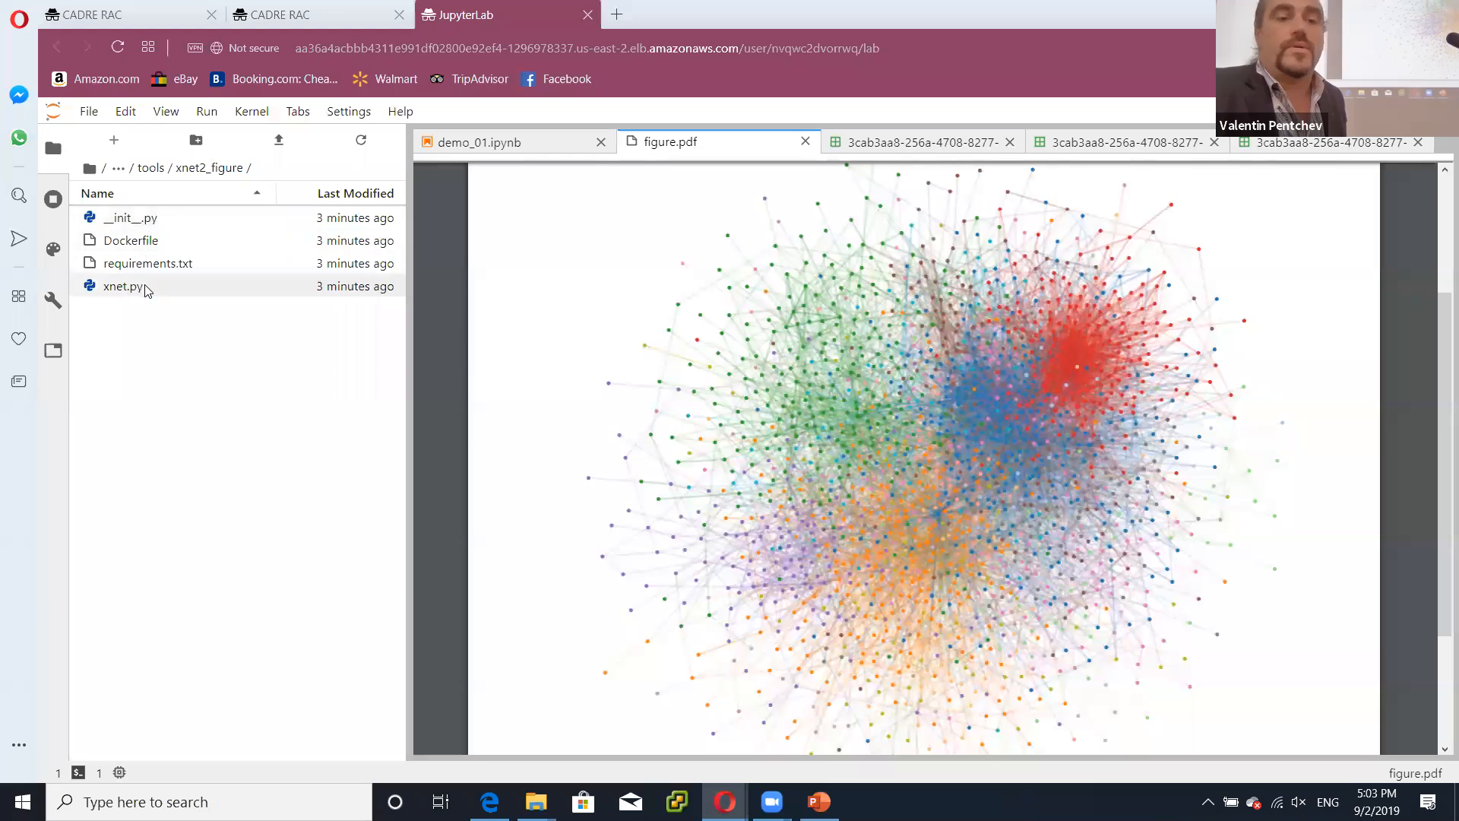
# - Open __init__.py, scroll to the xnet_input_to_figure function, and return the browser to root
pyautogui.doubleClick(163, 226)
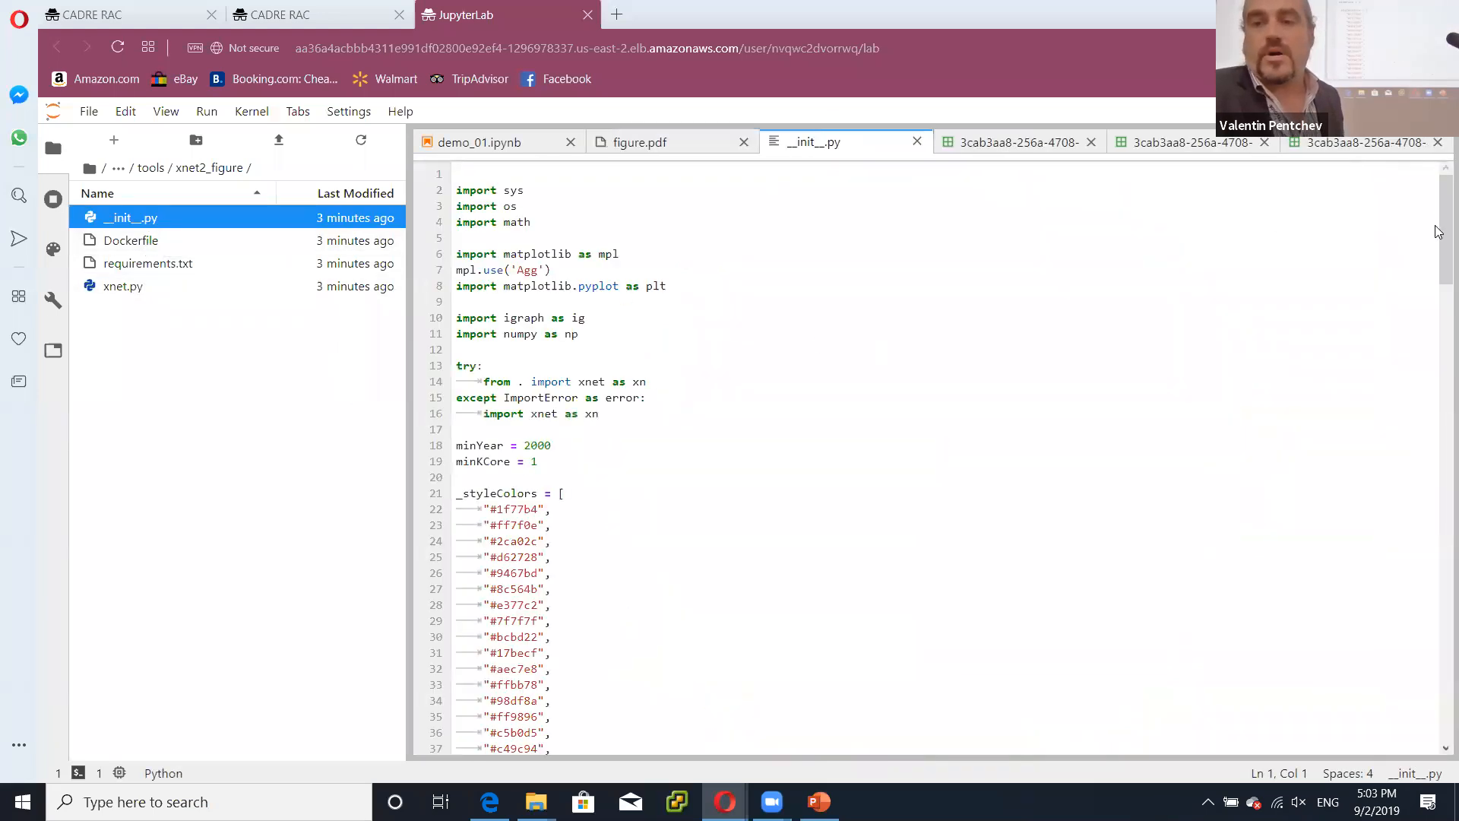
pyautogui.moveTo(1437, 245); pyautogui.dragTo(1437, 524)
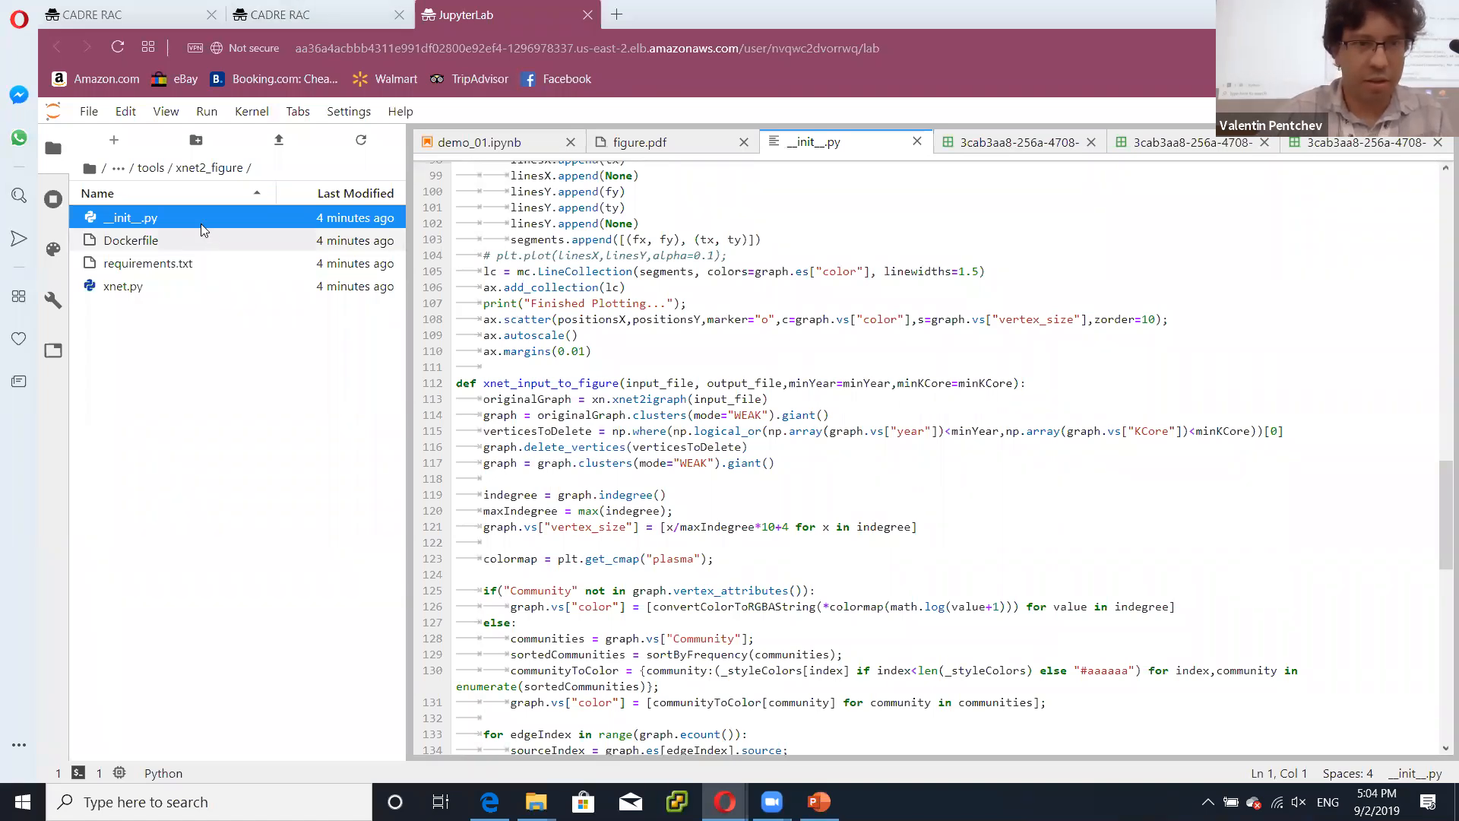
pyautogui.click(90, 169)
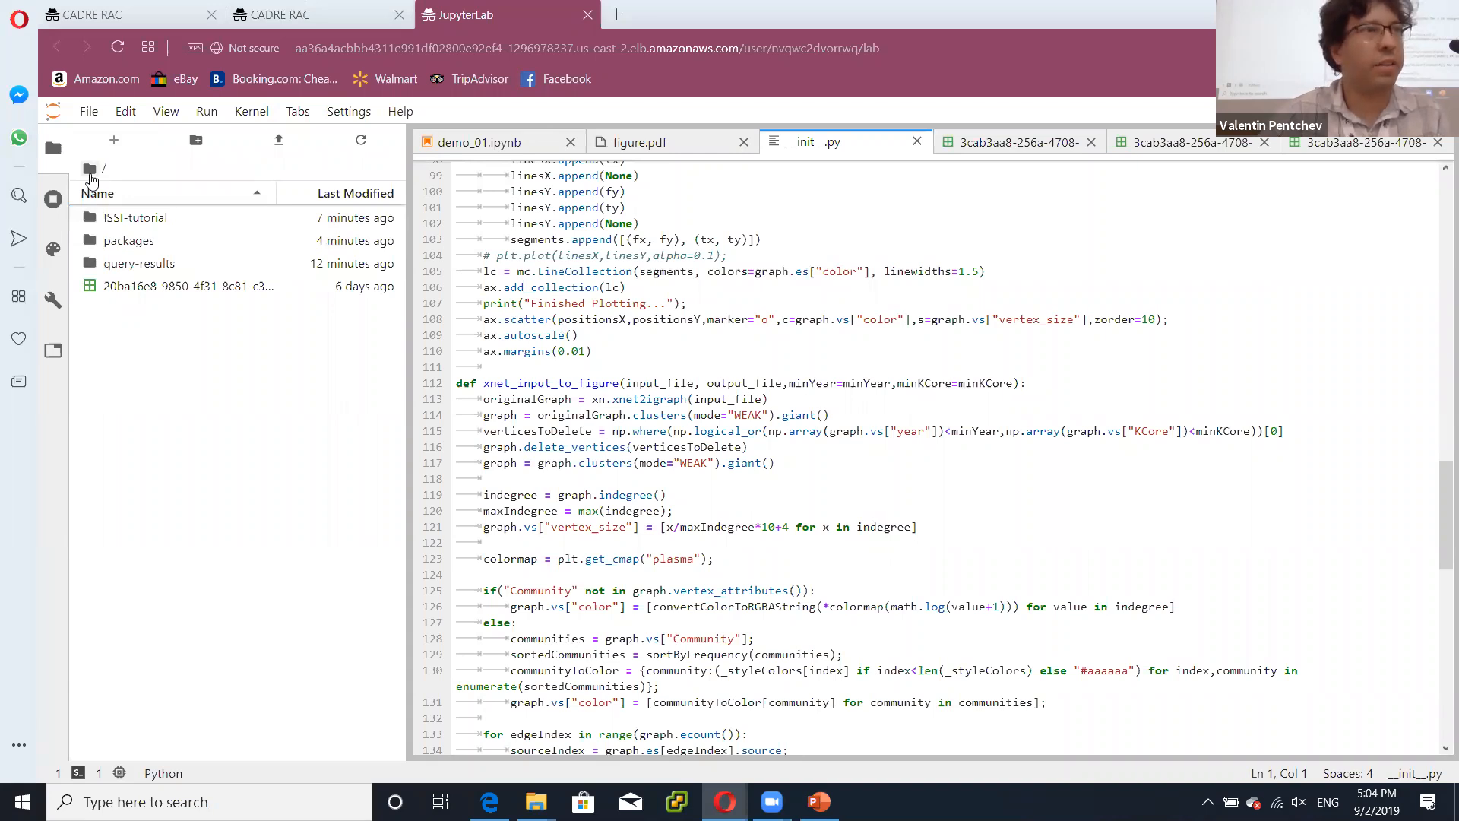
# - Open ISSI-tutorial/demo_02.ipynb and skim its igraph, WordCloud and query2igraph cells
pyautogui.doubleClick(118, 220)
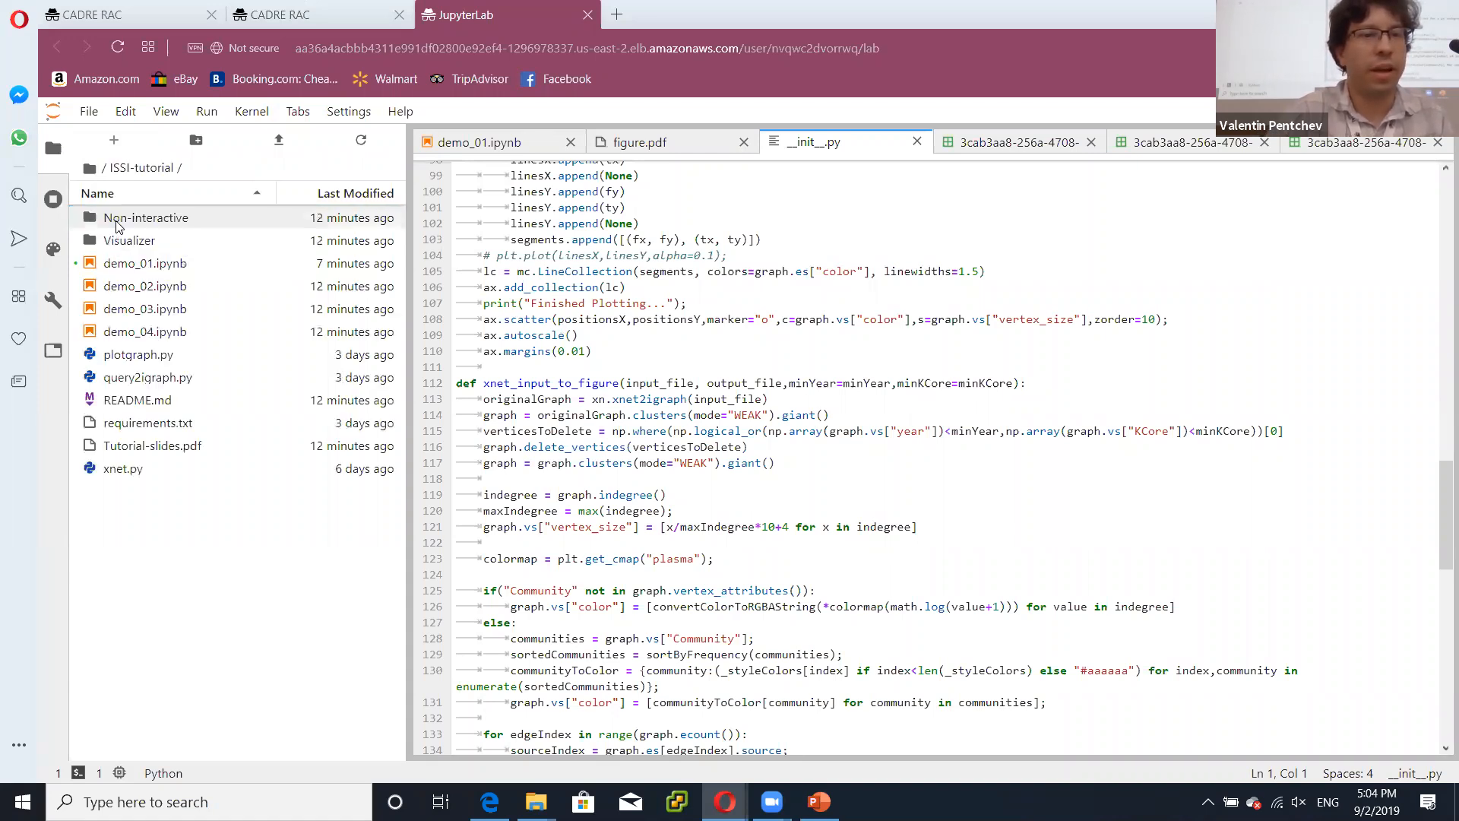
pyautogui.doubleClick(128, 288)
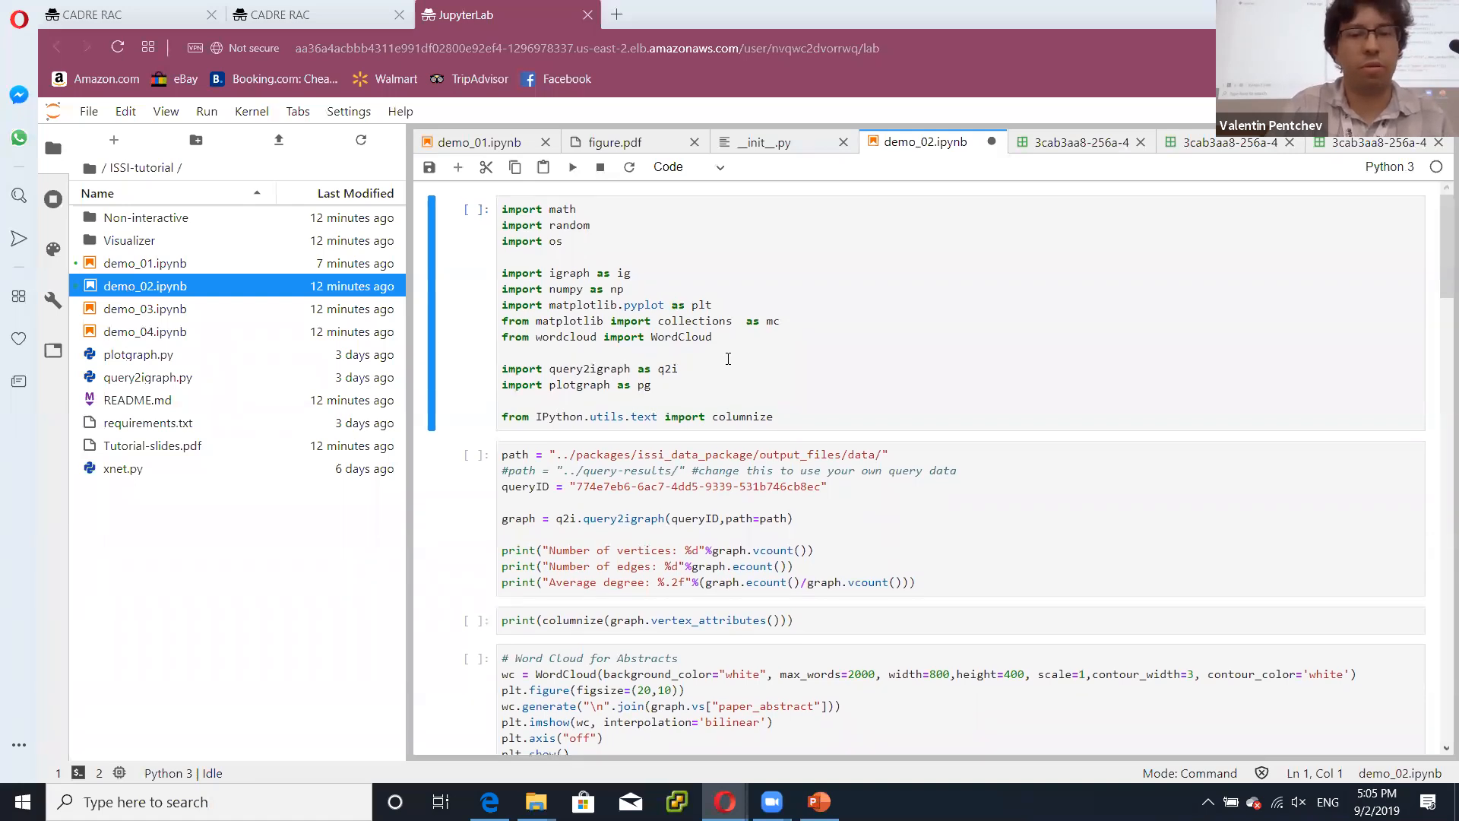
pyautogui.scroll(-6, 728, 358)
pyautogui.scroll(-2, 728, 359)
pyautogui.scroll(7, 728, 359)
pyautogui.scroll(2, 728, 359)
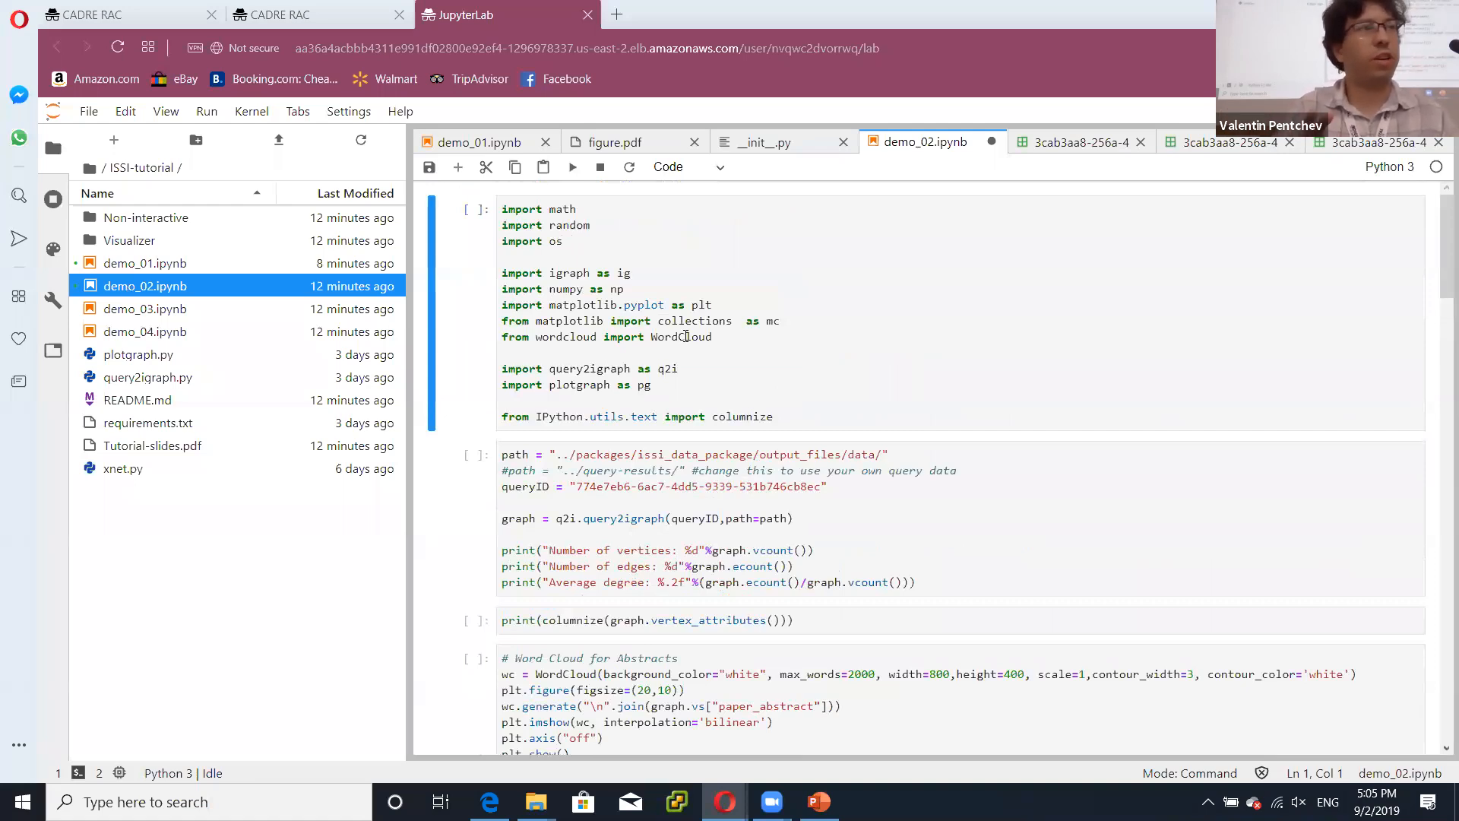
# - Switch to the CADRE Dashboard and view the Marketplace package list
pyautogui.click(321, 14)
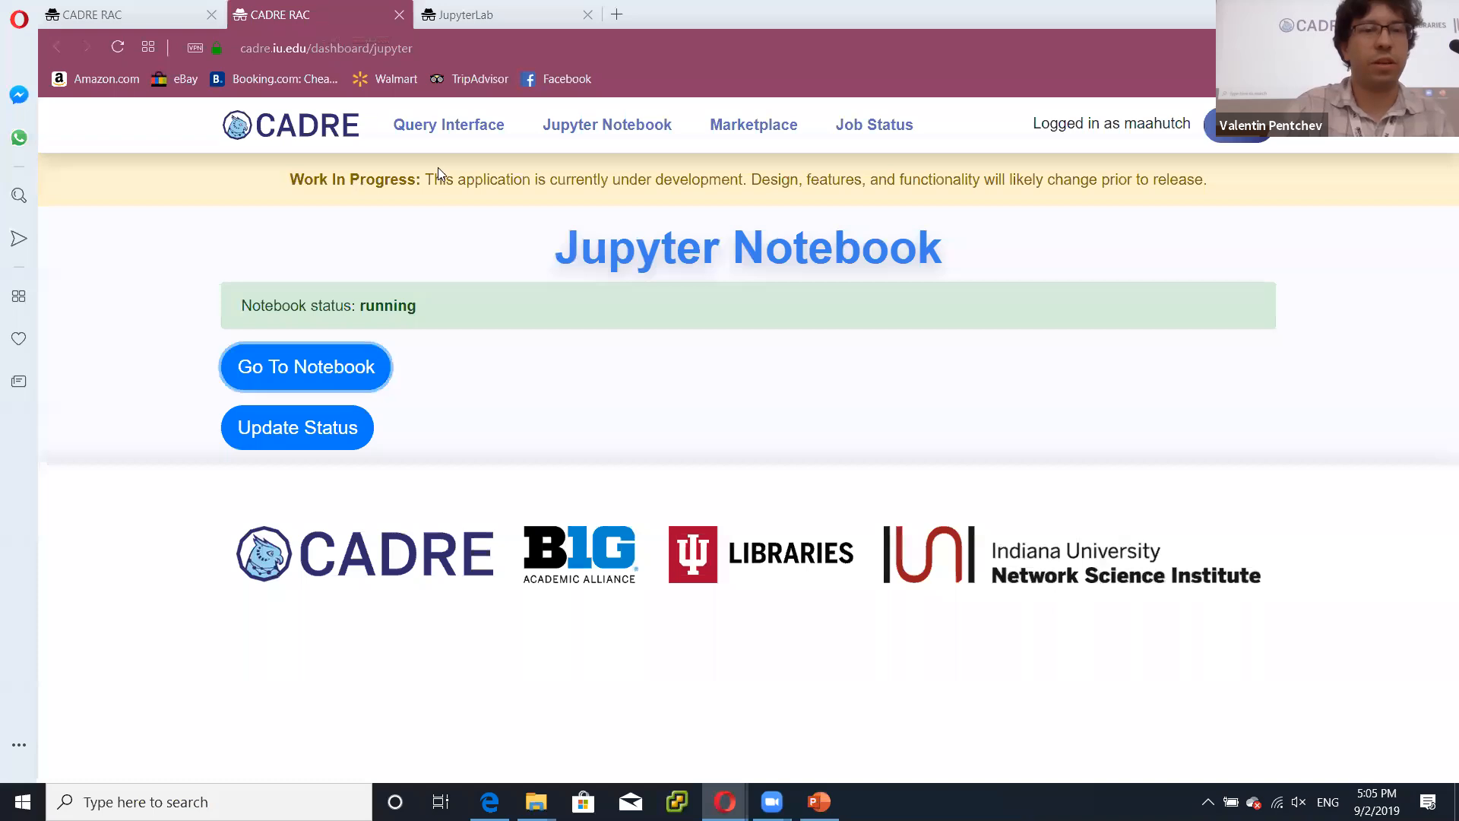
pyautogui.click(757, 129)
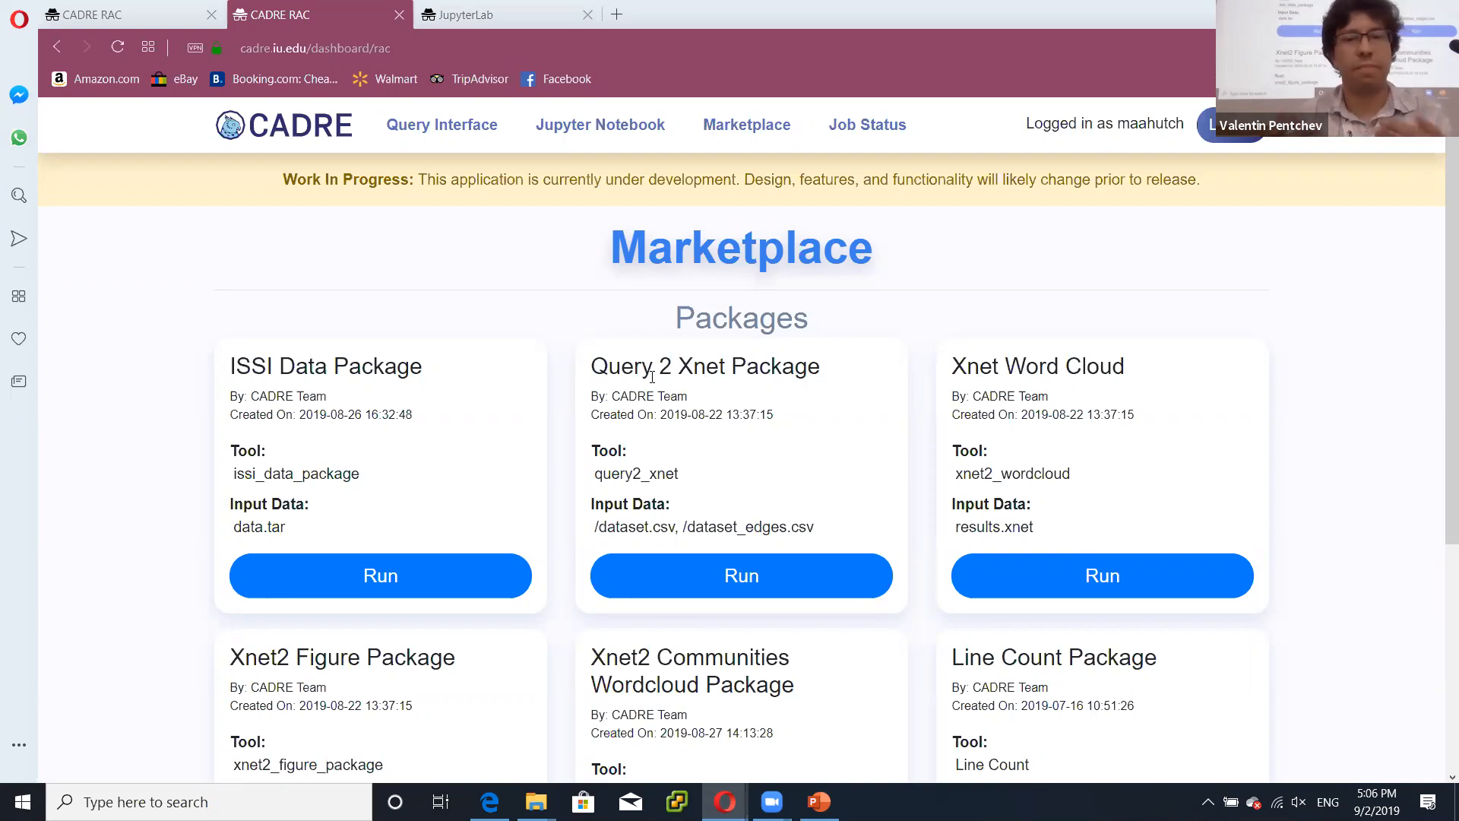
# - Run the Query 2 Xnet package, refresh job statuses until Completed, and return to JupyterLab
pyautogui.click(700, 577)
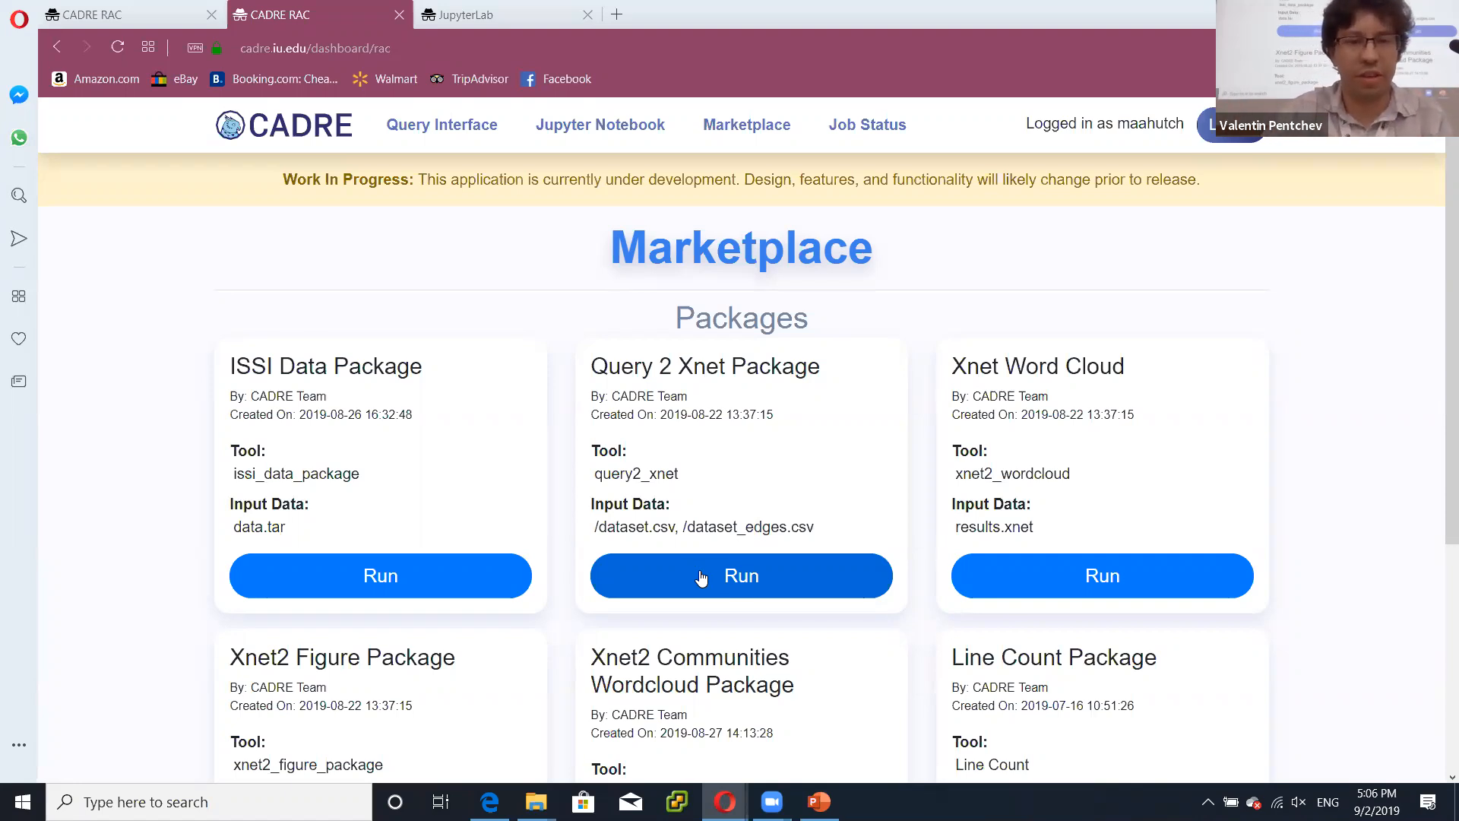
pyautogui.click(281, 560)
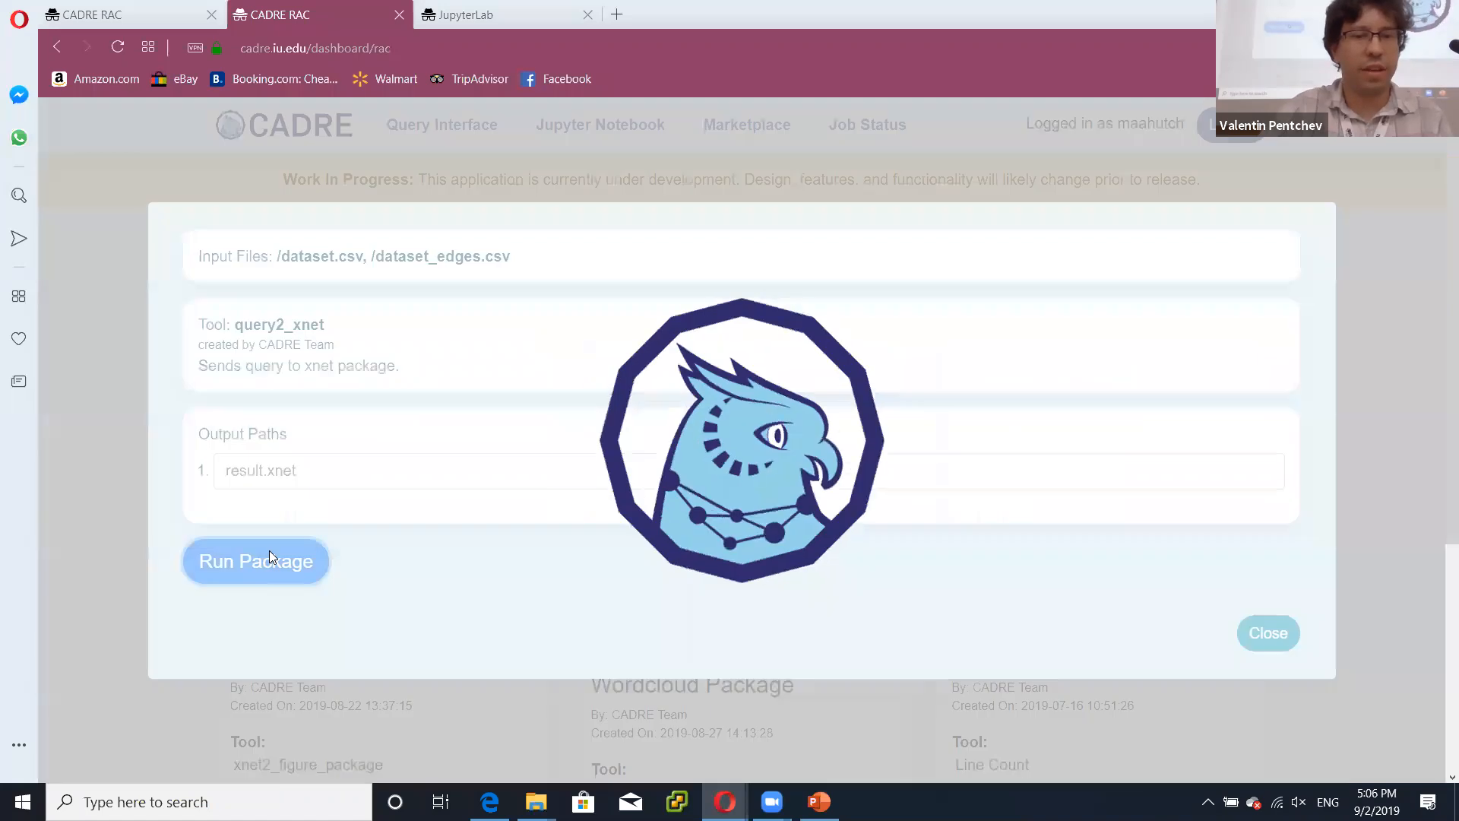
pyautogui.click(660, 441)
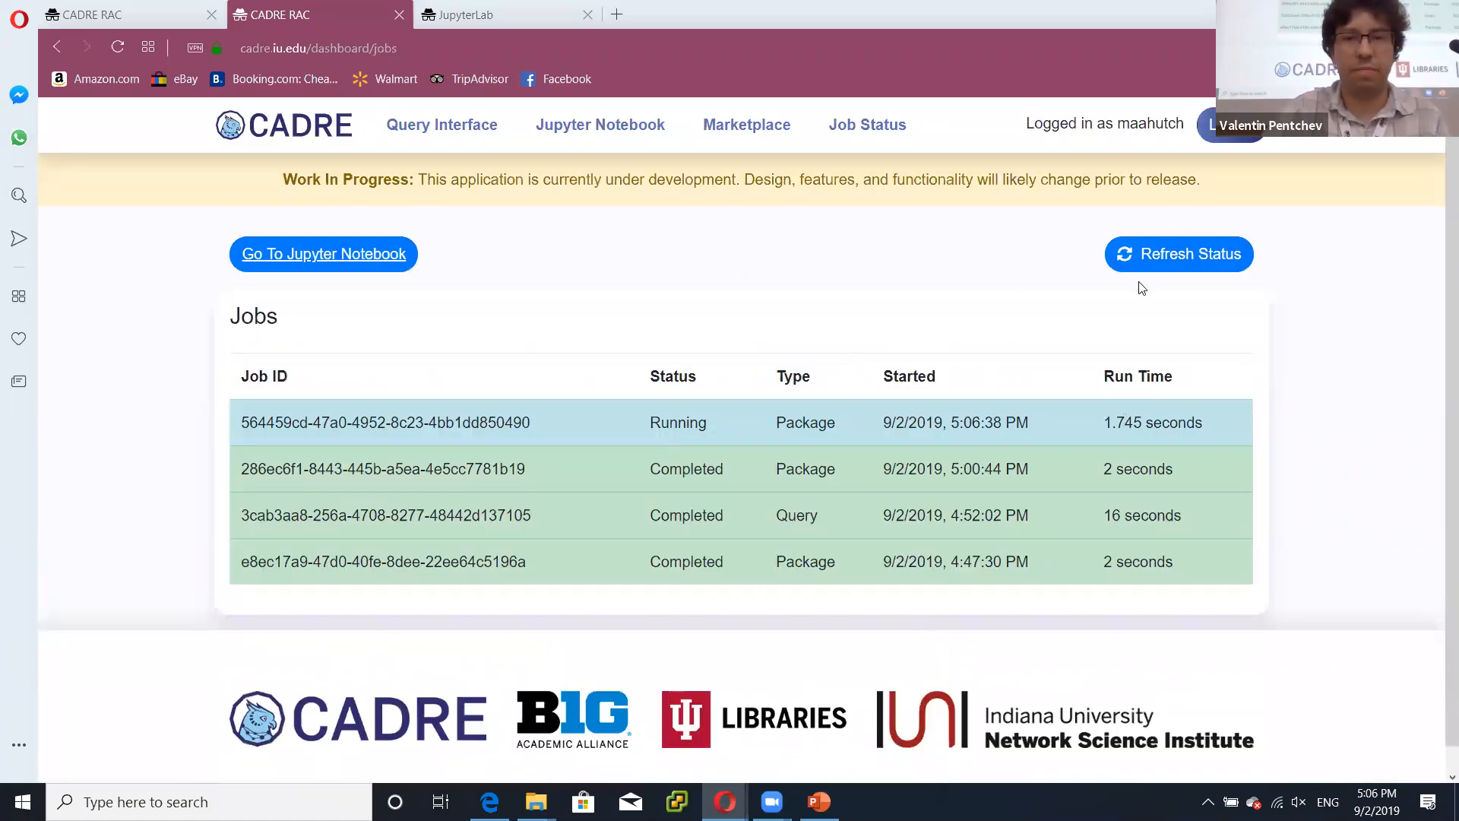
pyautogui.click(1152, 253)
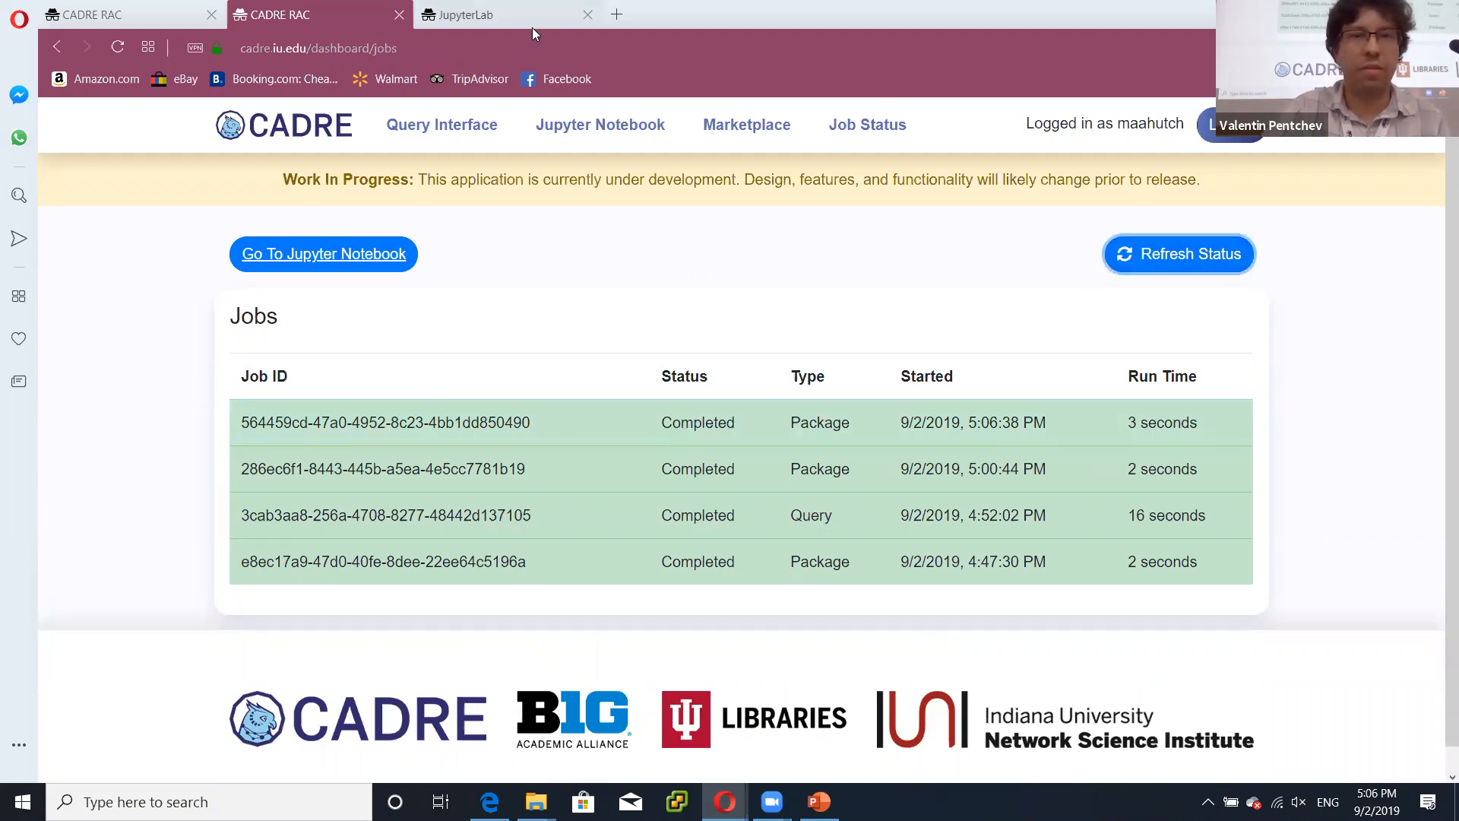
pyautogui.click(485, 26)
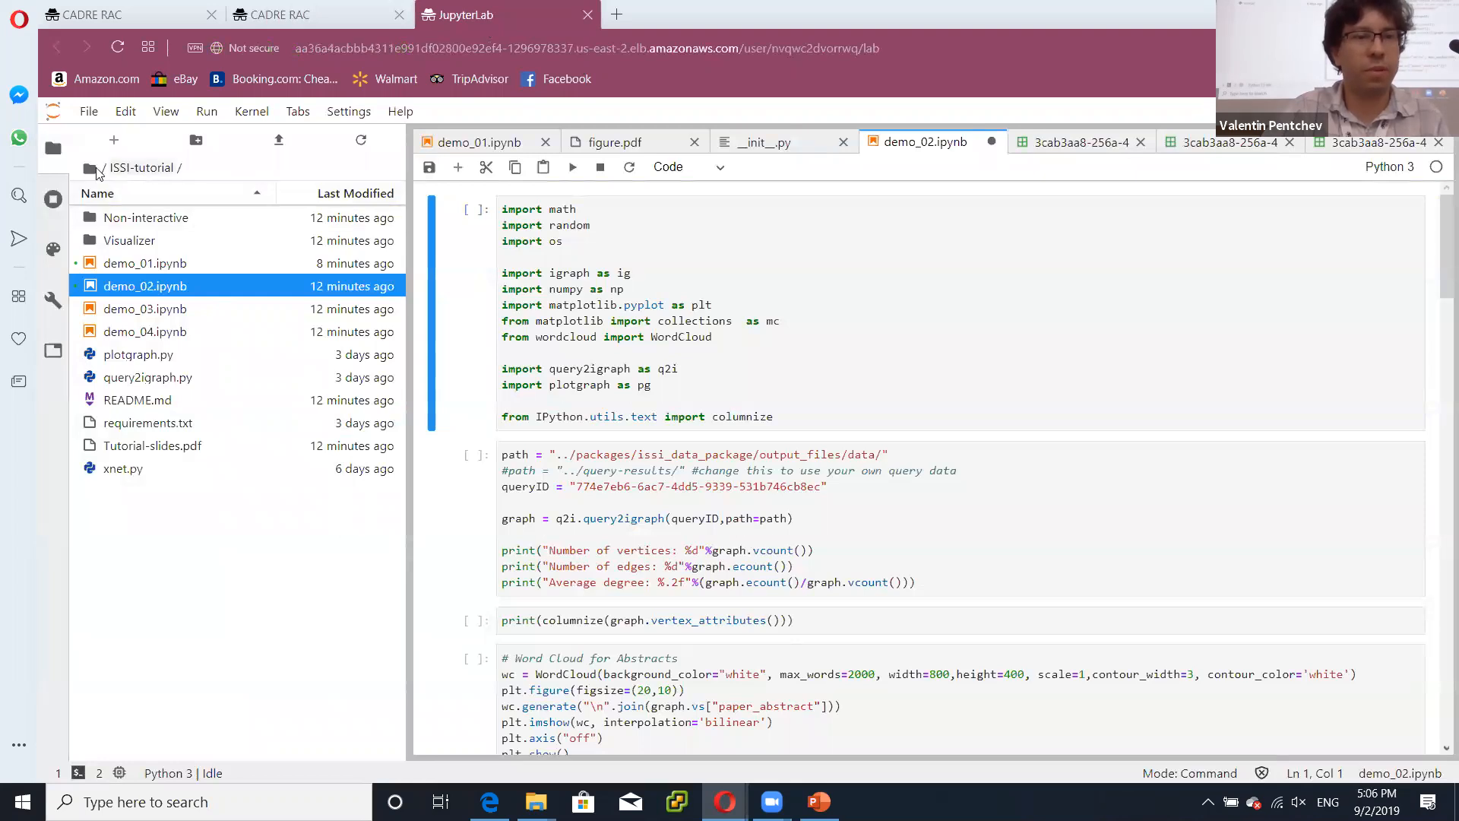
# - Browse from root to packages/query2_xnet_package/output_files and open result.xnet
pyautogui.click(88, 172)
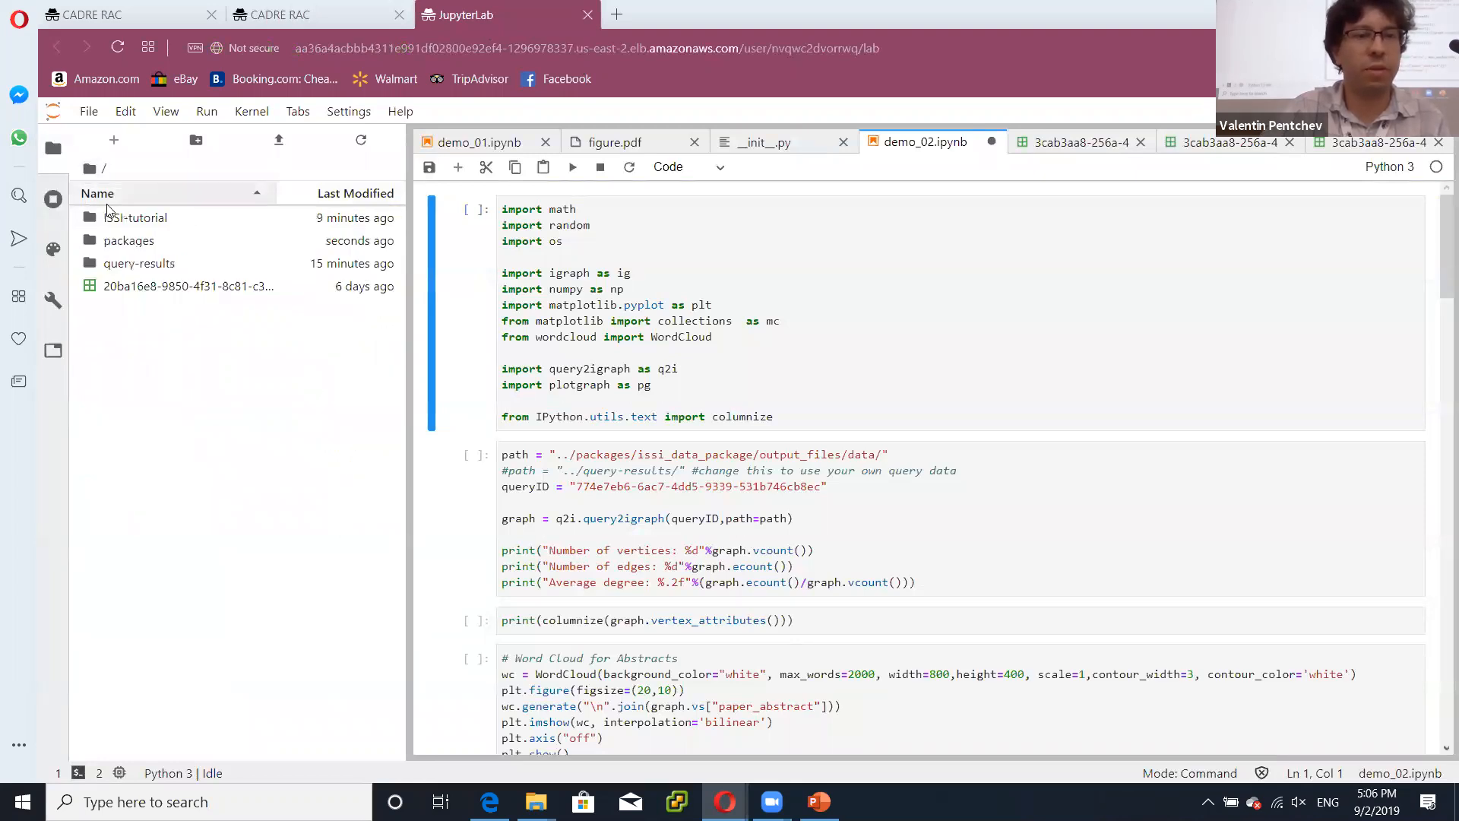
pyautogui.click(129, 247)
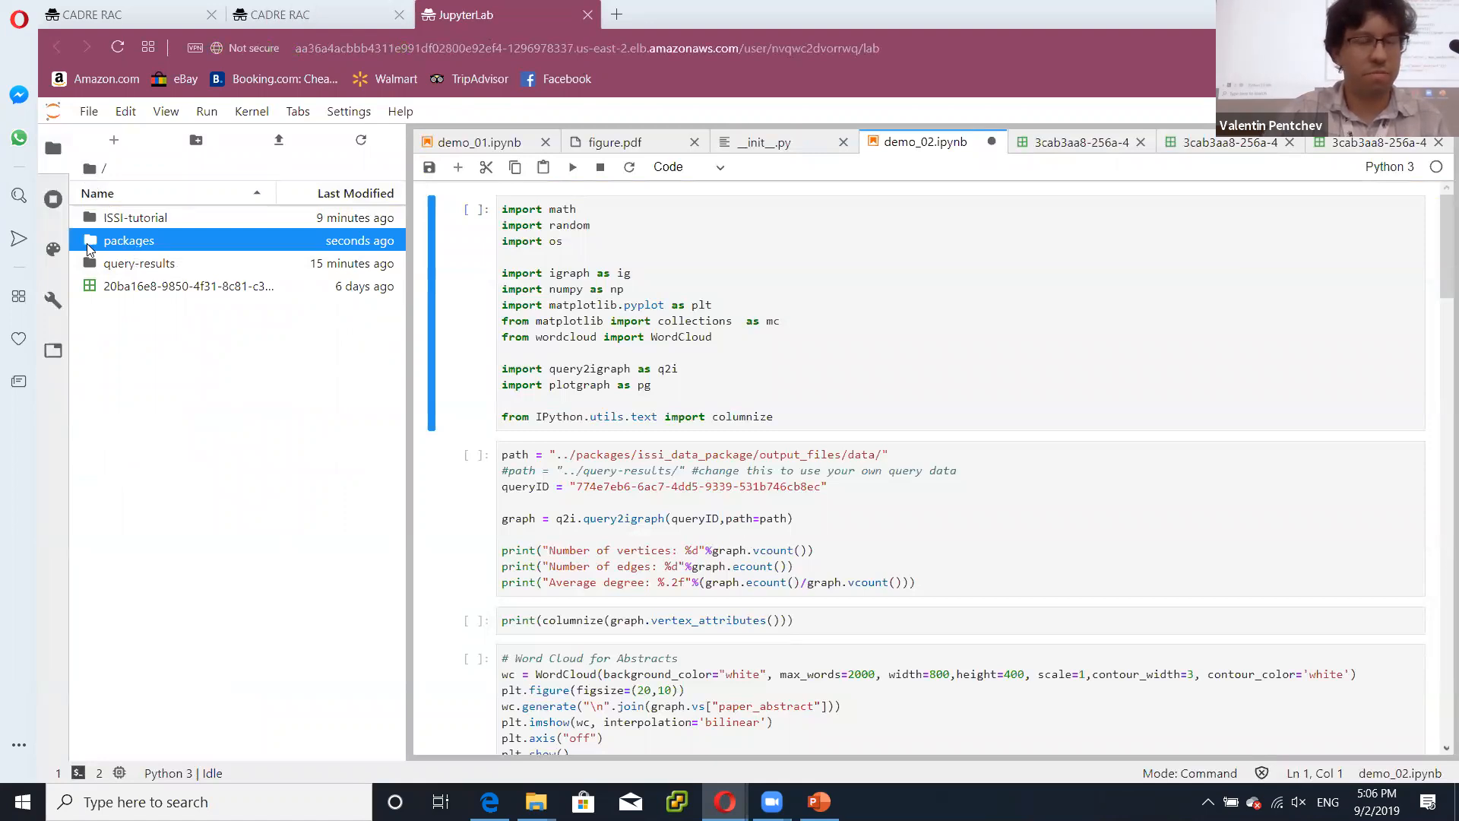
pyautogui.doubleClick(88, 248)
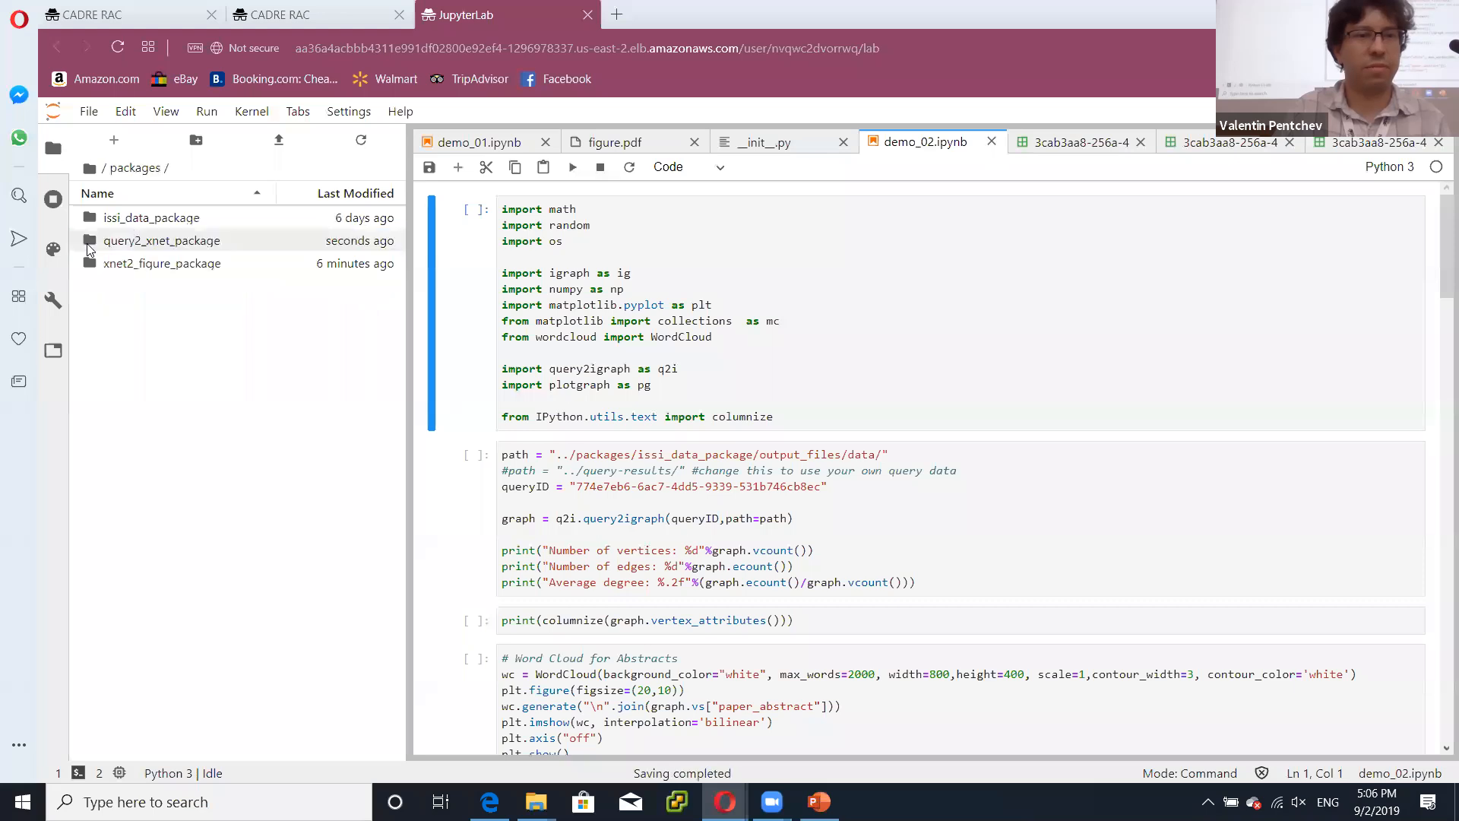
pyautogui.click(162, 253)
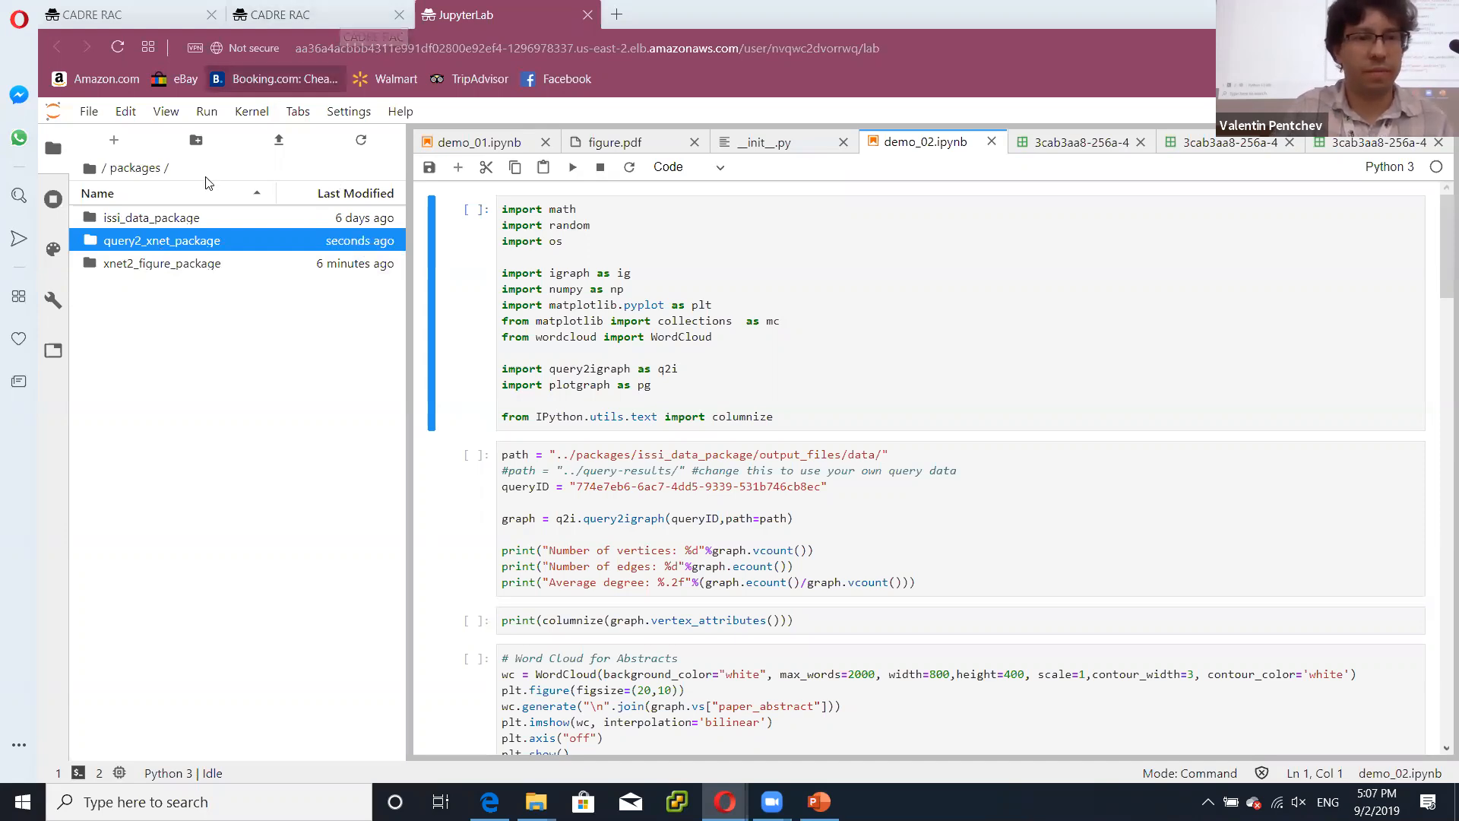
pyautogui.doubleClick(160, 240)
pyautogui.click(159, 241)
pyautogui.doubleClick(159, 240)
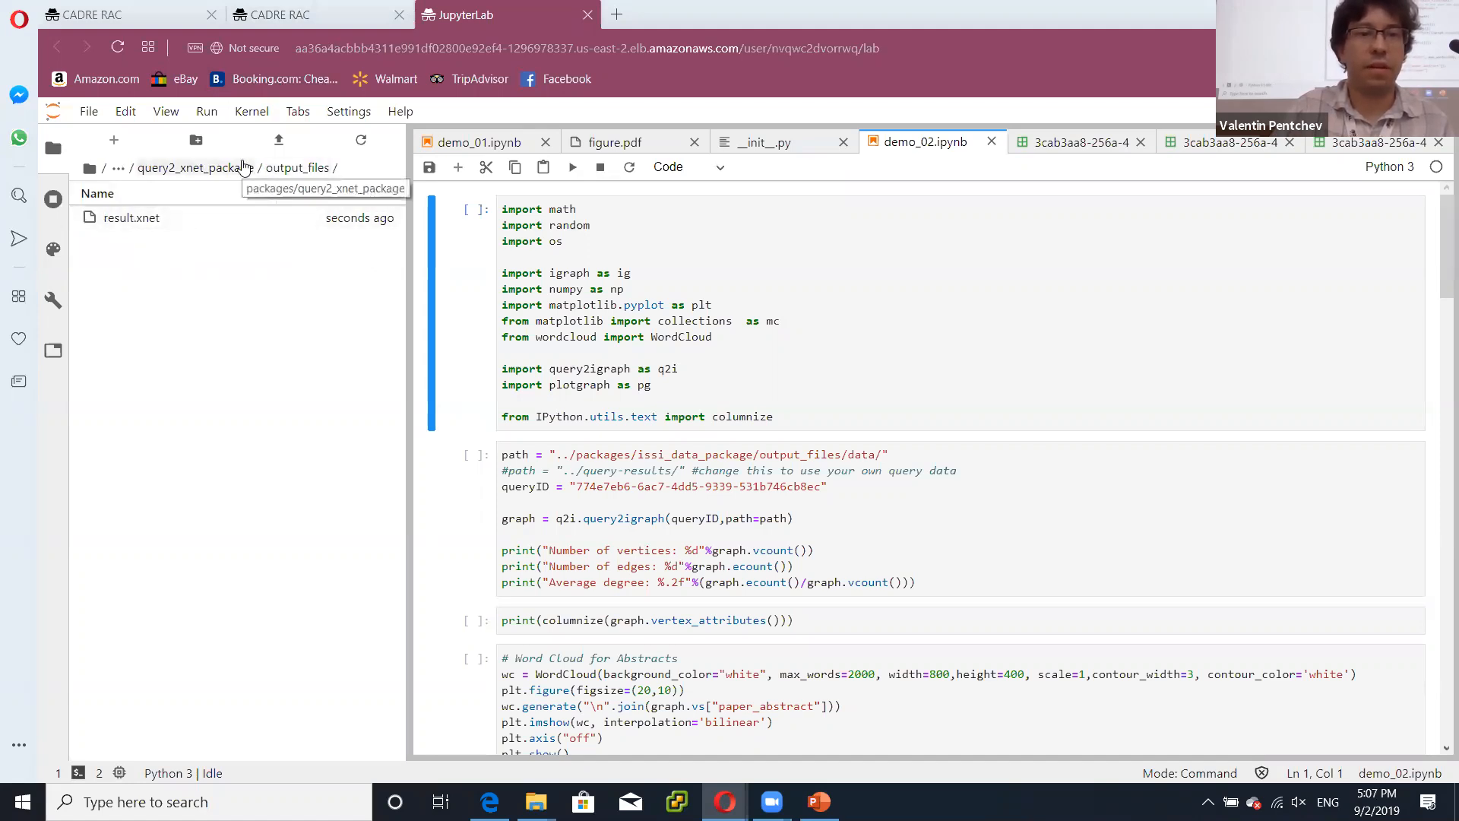
pyautogui.click(148, 228)
pyautogui.doubleClick(149, 227)
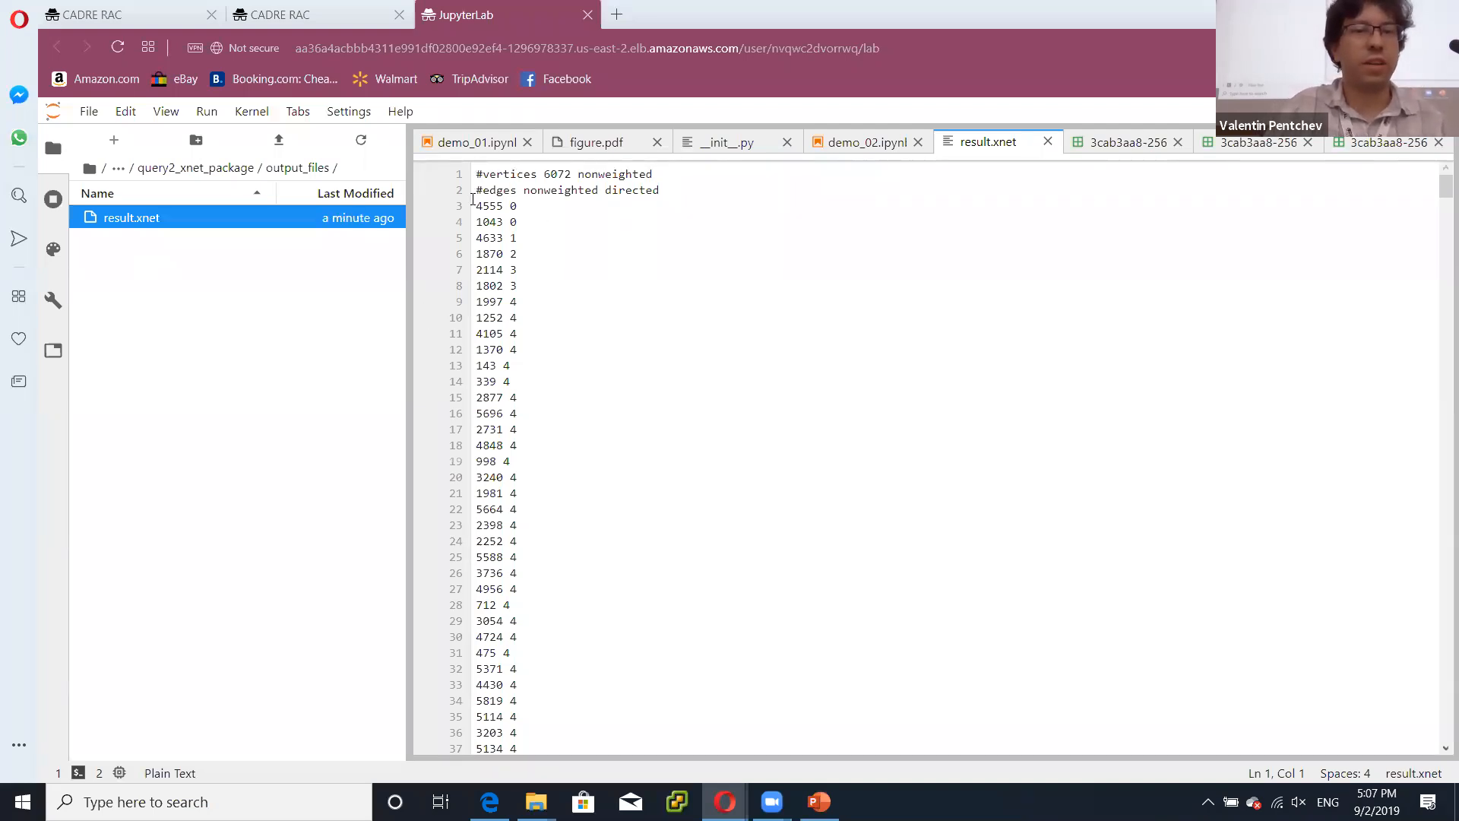
# - Place the cursor on line 6 of result.xnet among the directed edge pairs
pyautogui.click(574, 258)
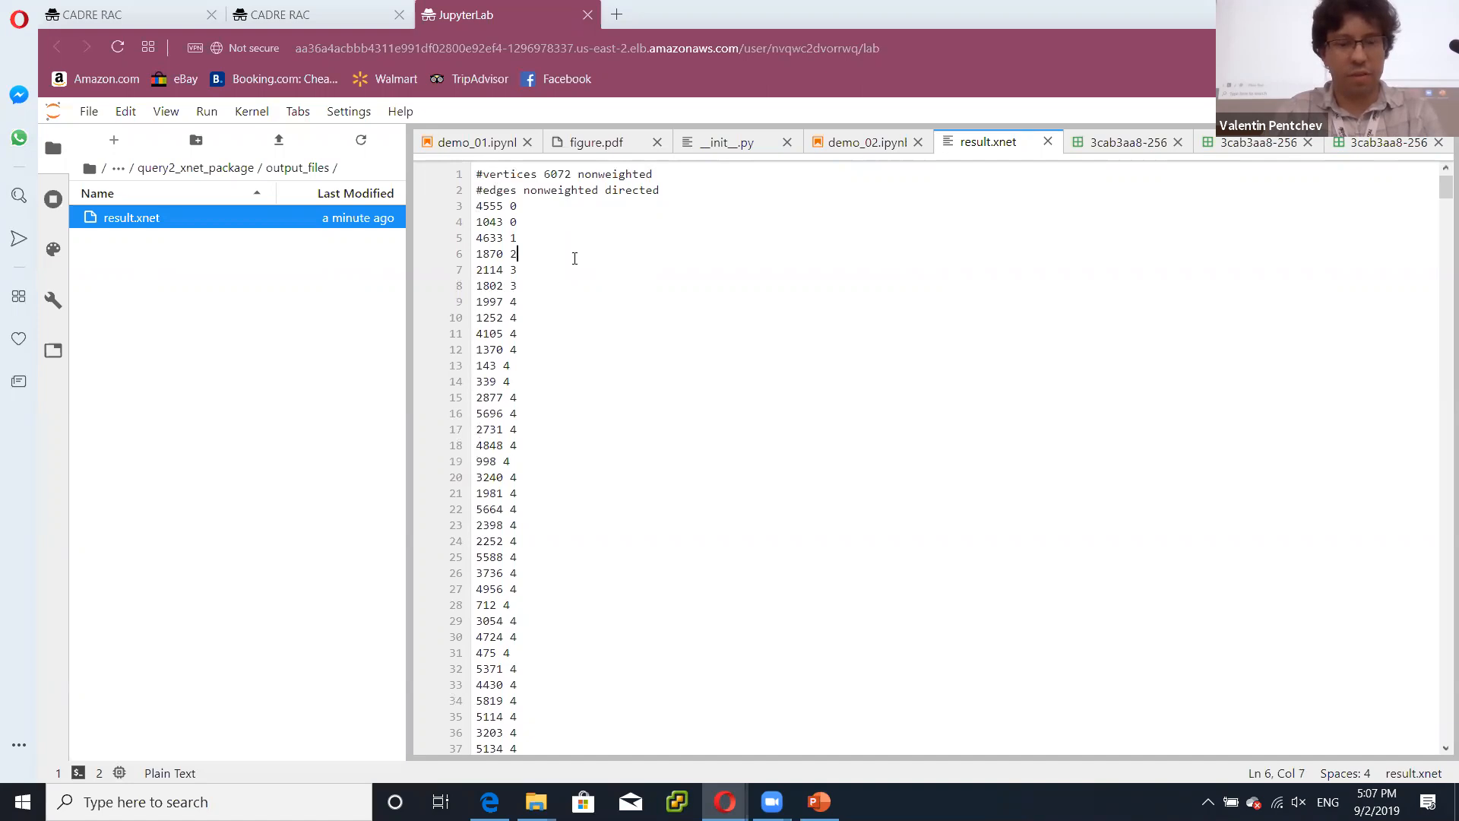
# - Search result.xnet for '#' and jump to the #v "KCore" n header at line 42763
pyautogui.hotkey('ctrl', 'f')
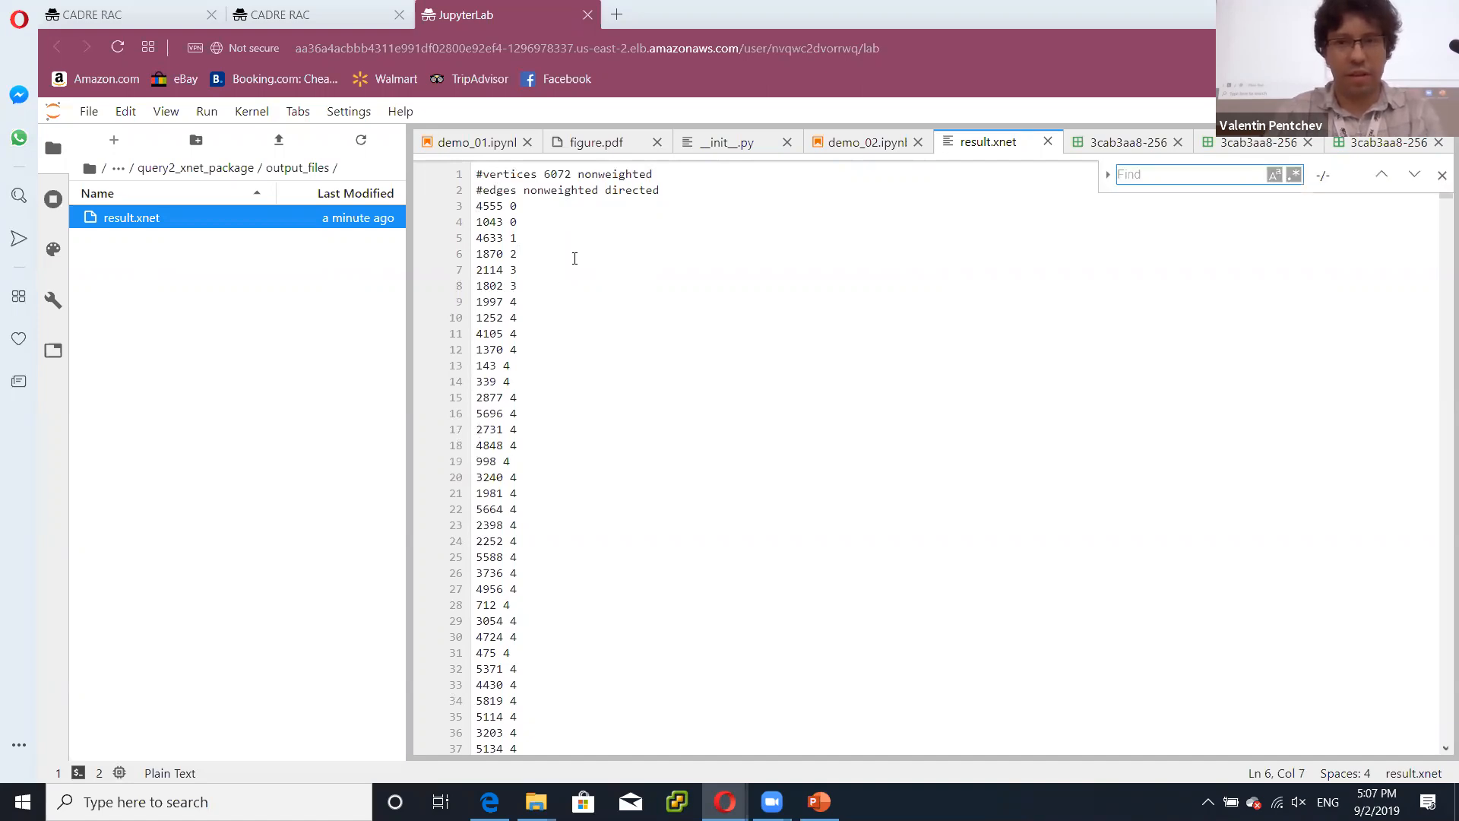
pyautogui.write('#')
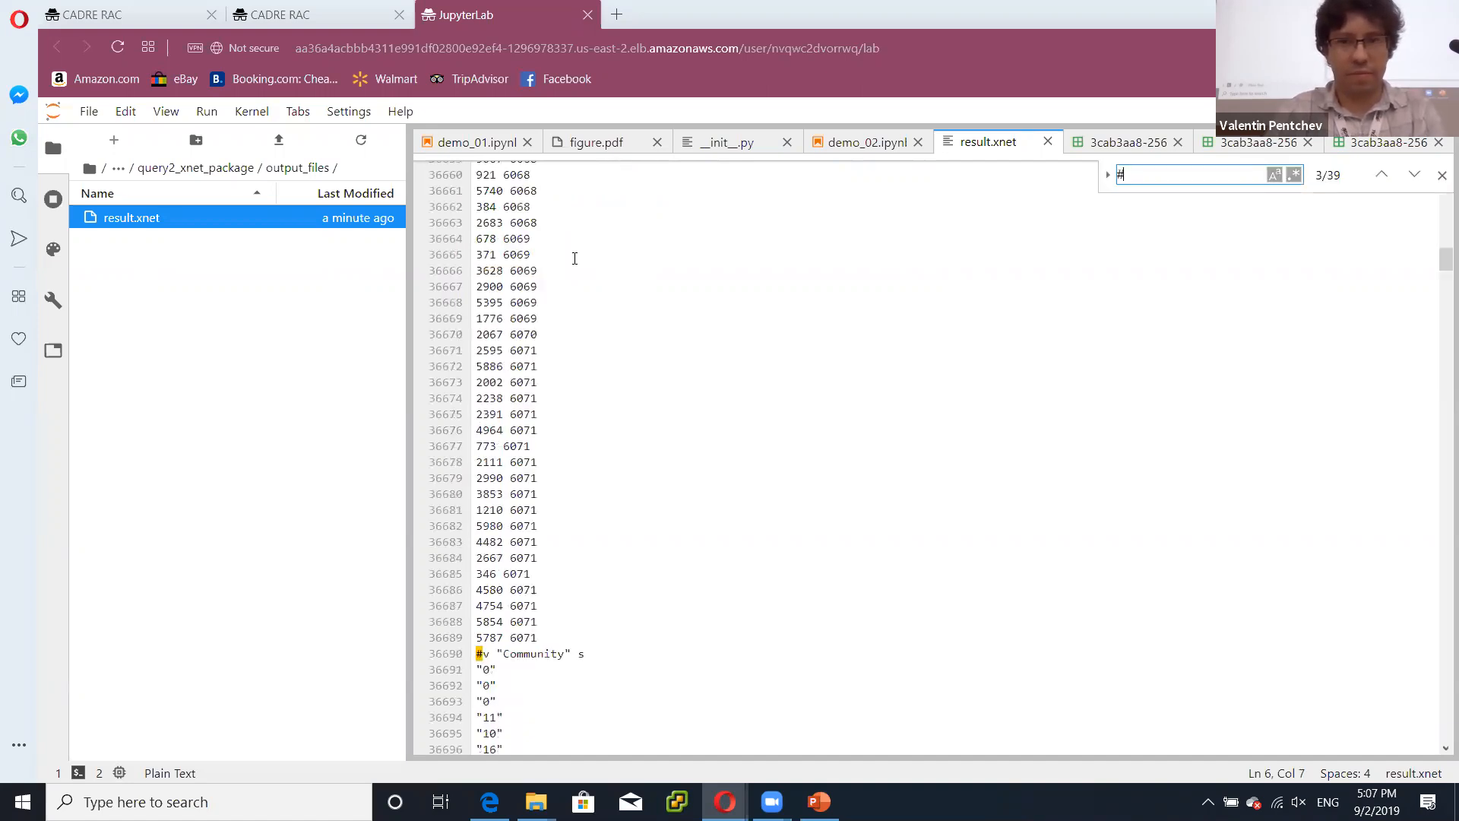
pyautogui.press('Return')
pyautogui.write('G')
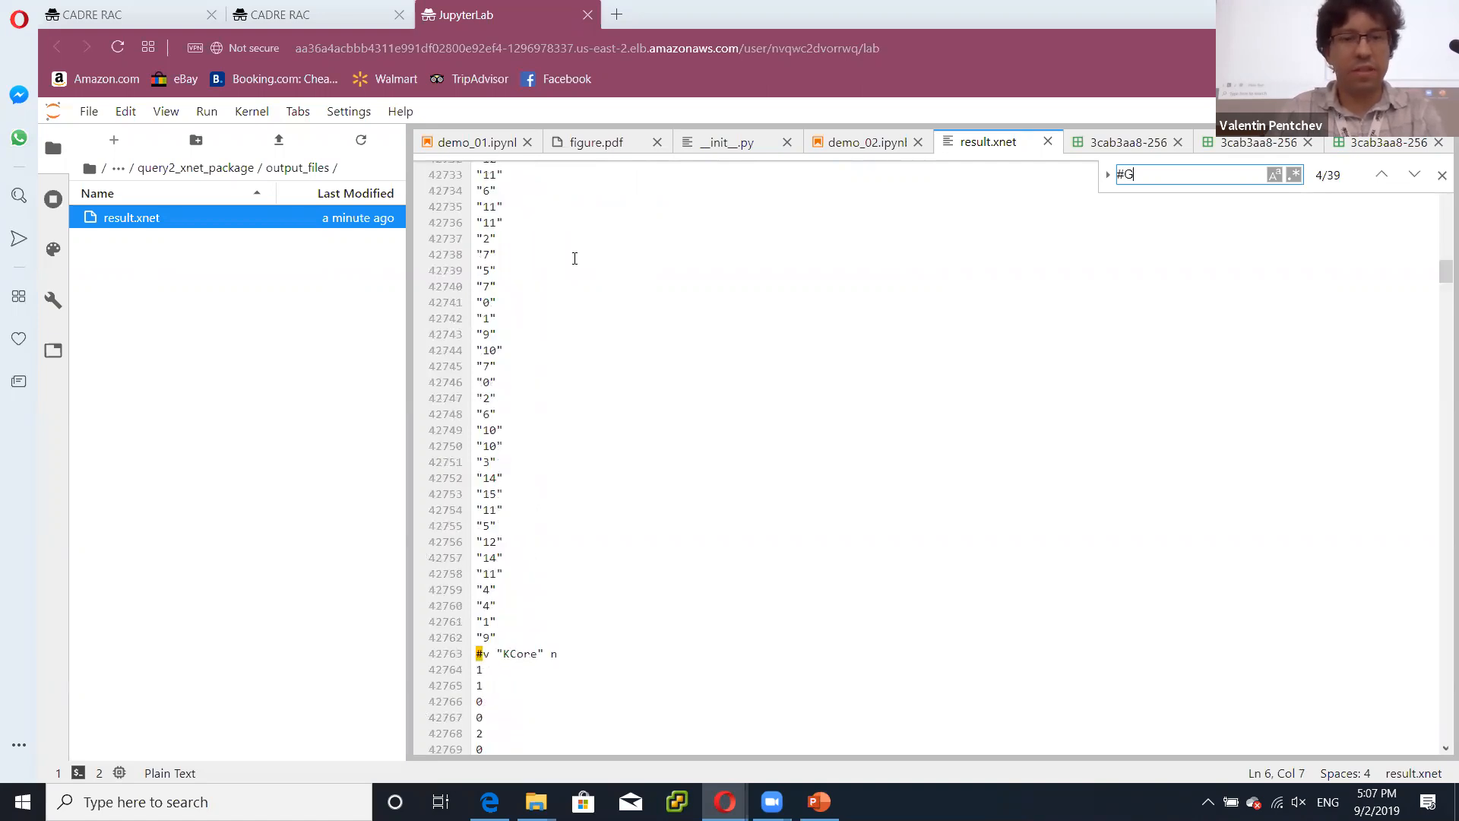
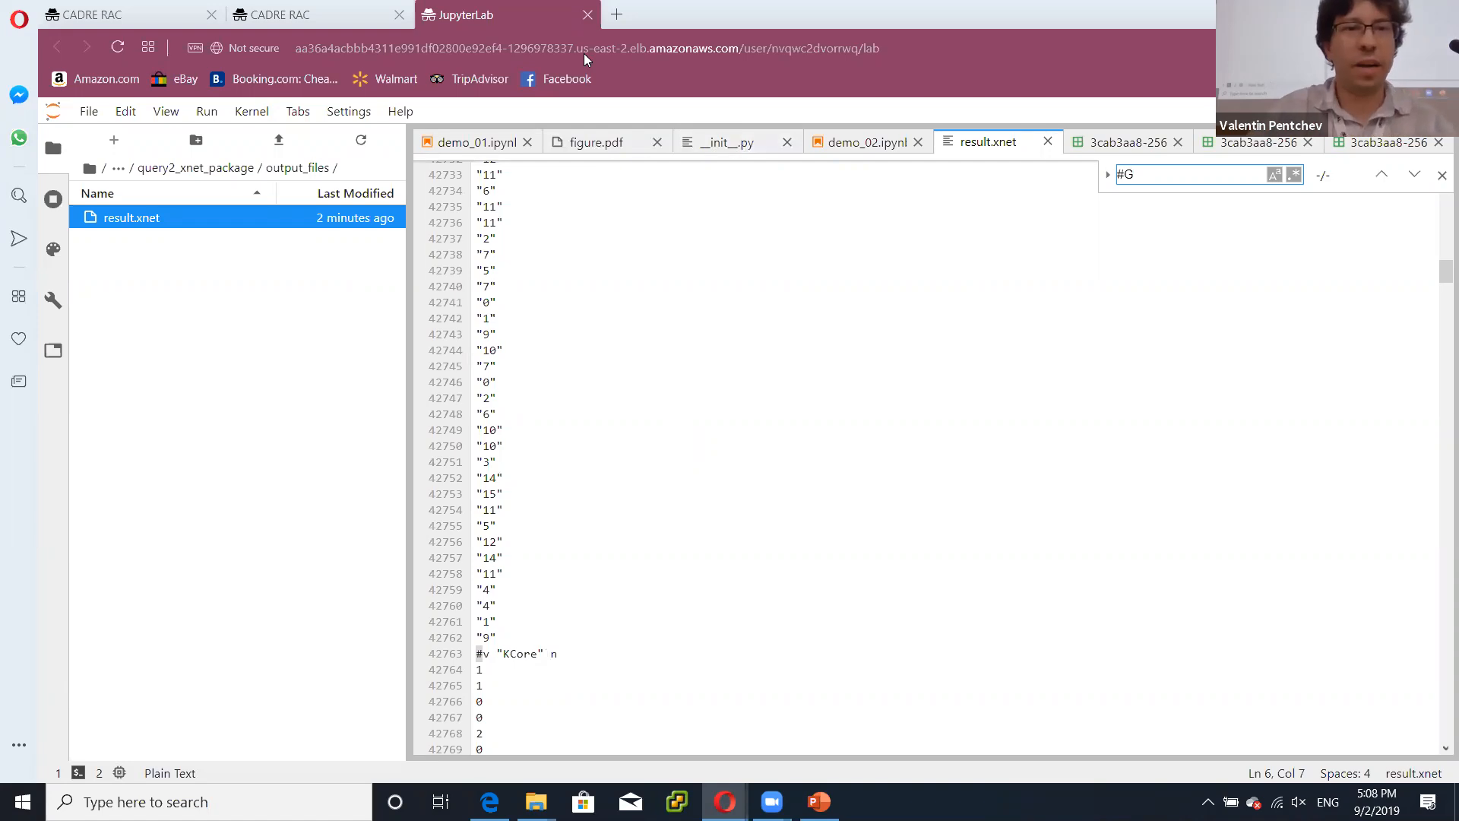
# - Look over the CADRE dashboard job statuses and the package Marketplace, then return to JupyterLab
pyautogui.click(325, 8)
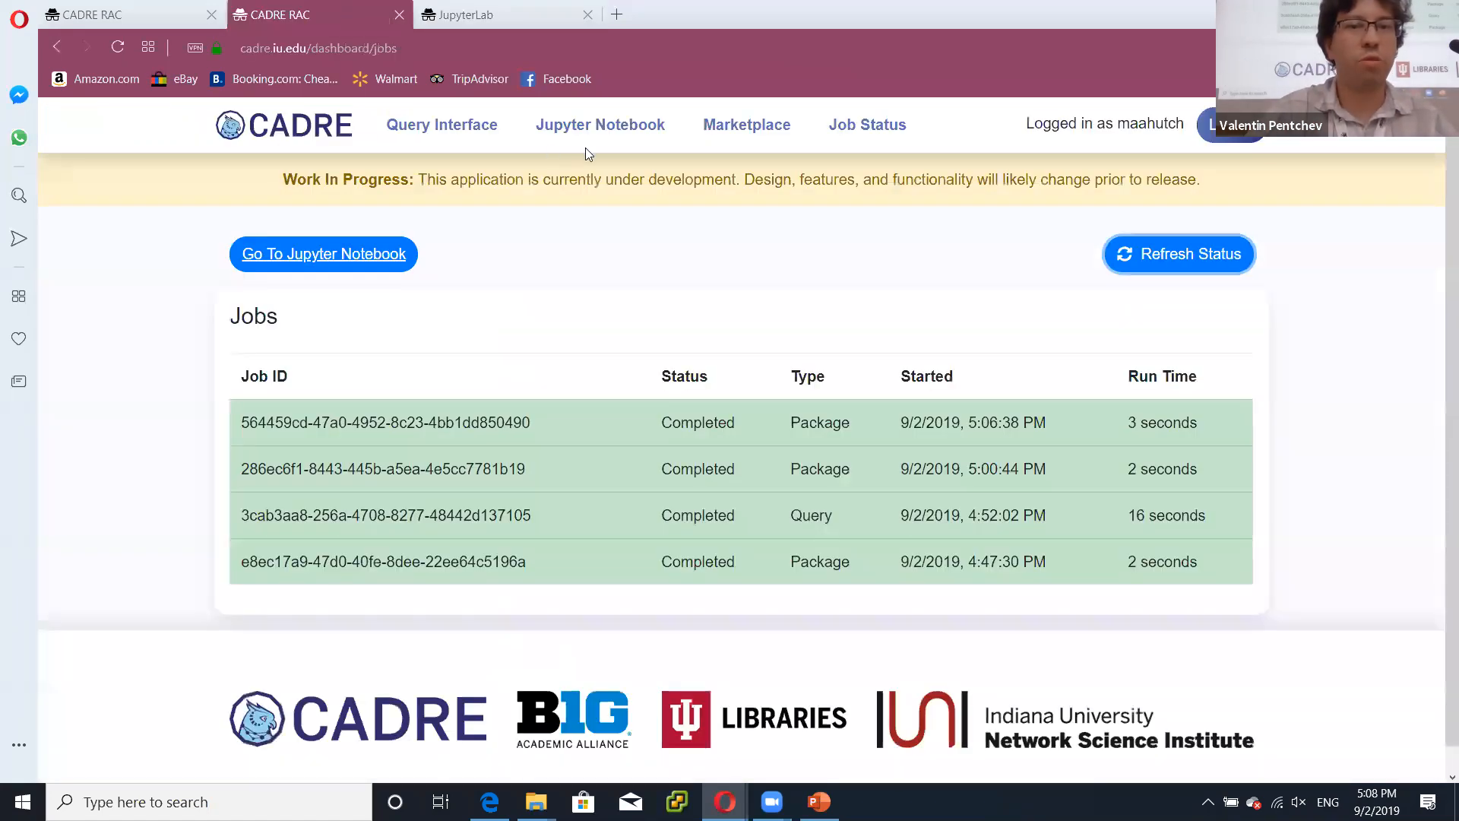
pyautogui.click(738, 137)
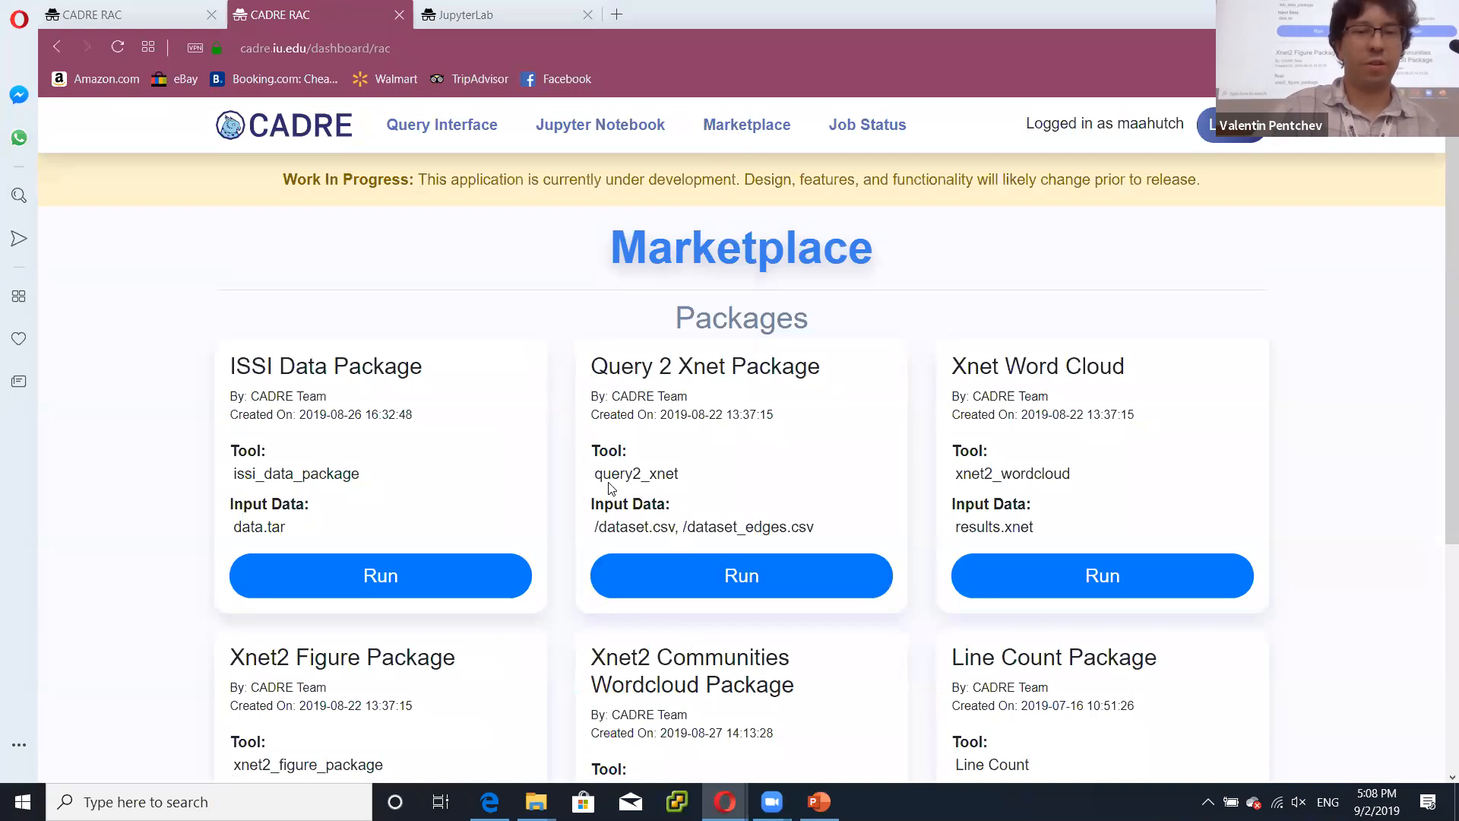
pyautogui.click(480, 27)
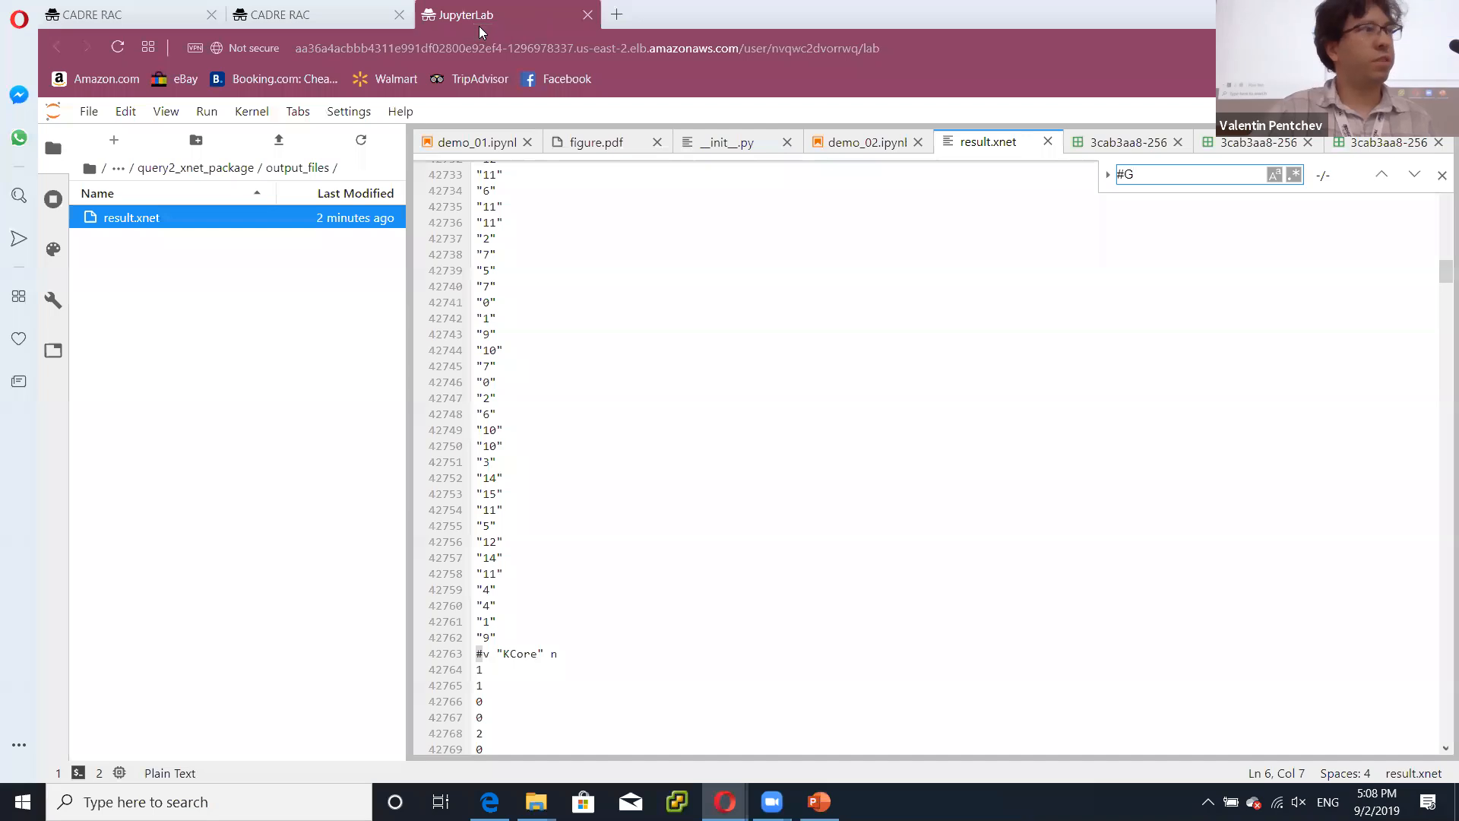
# - Browse into packages/query2_xnet_package/tools/query2_xnet to list its files, then go back to root
pyautogui.click(89, 169)
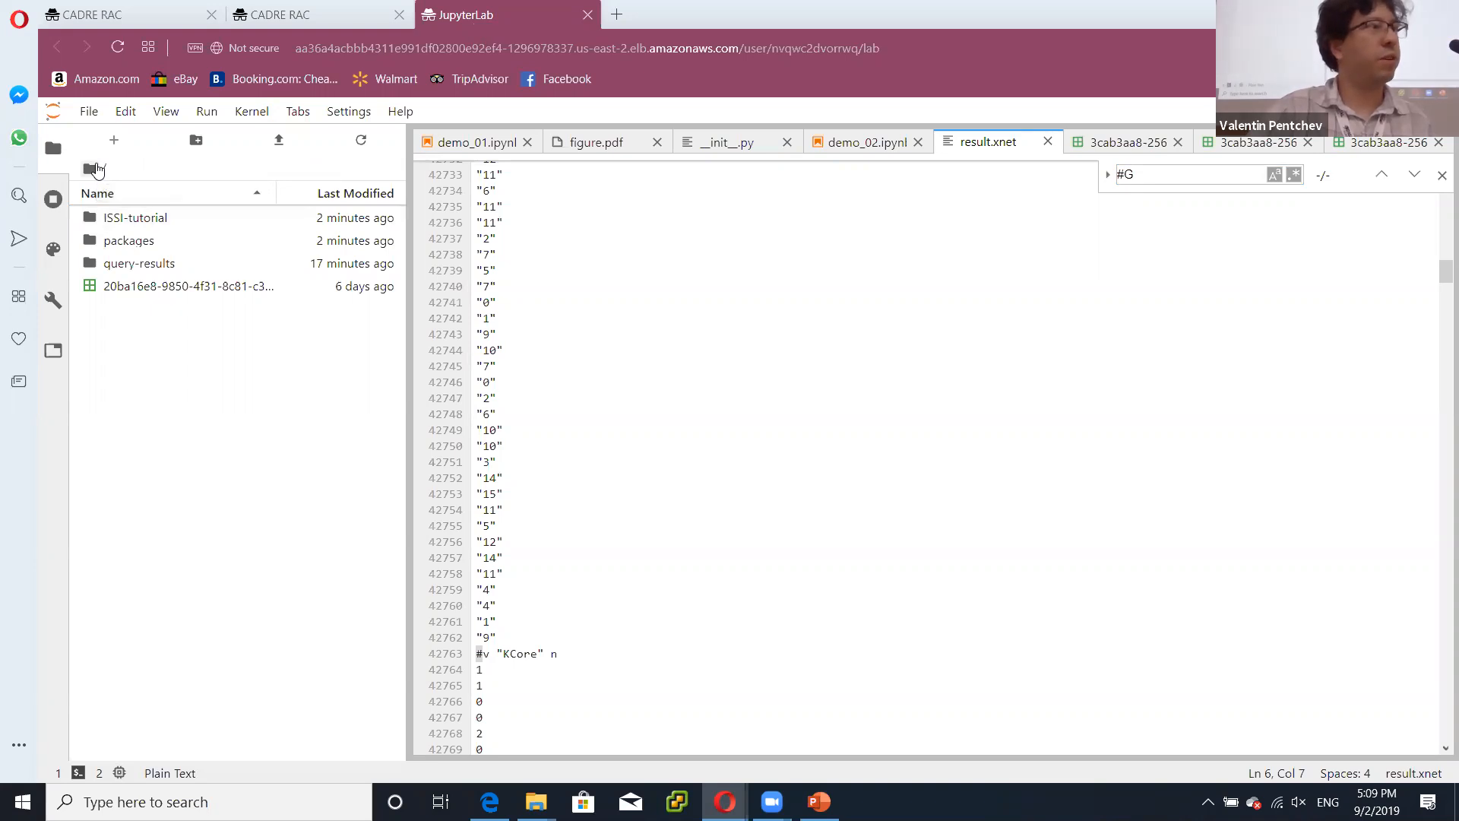
pyautogui.click(109, 243)
pyautogui.doubleClick(108, 243)
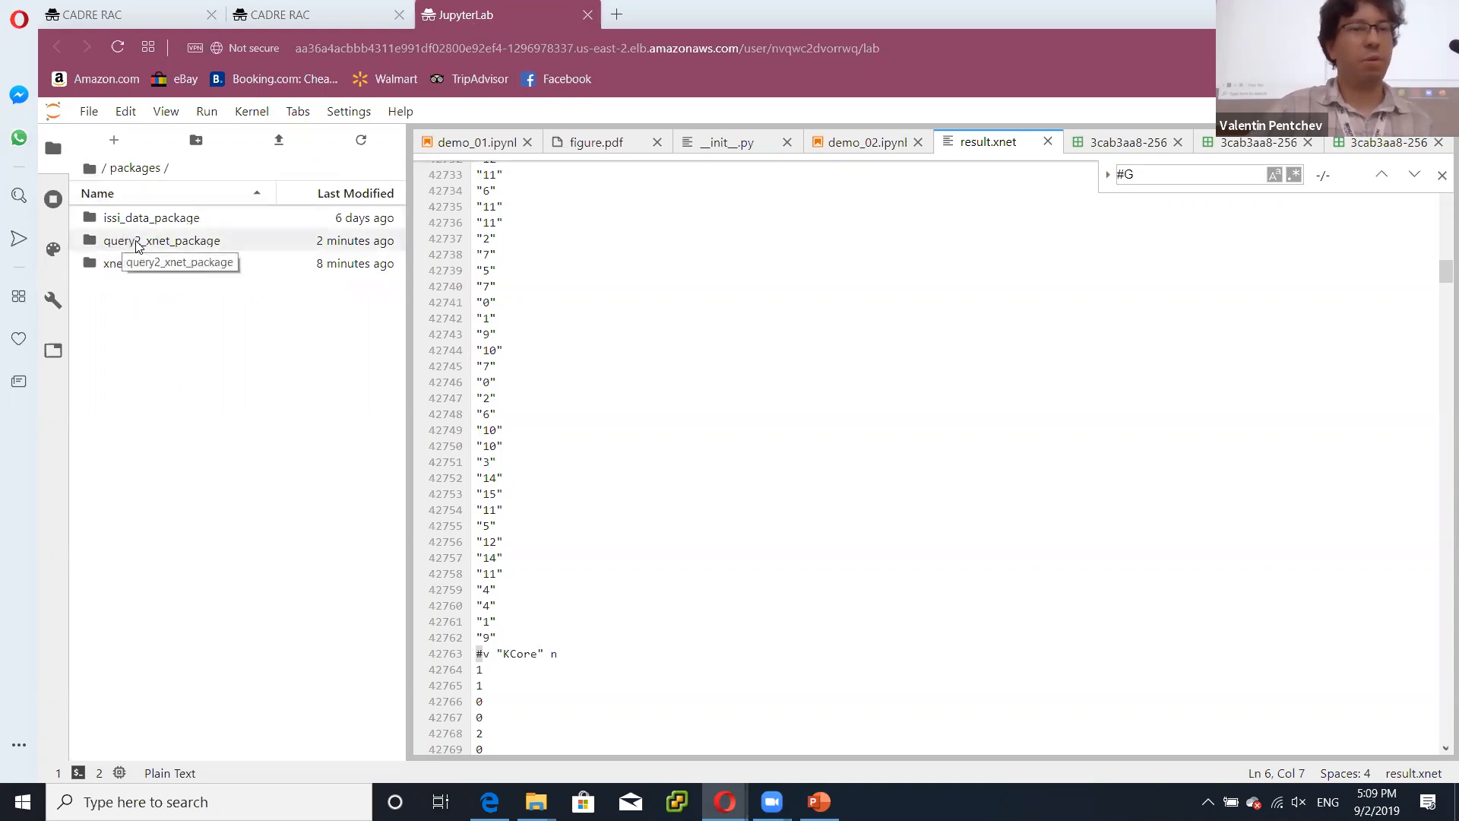
pyautogui.click(135, 242)
pyautogui.doubleClick(135, 242)
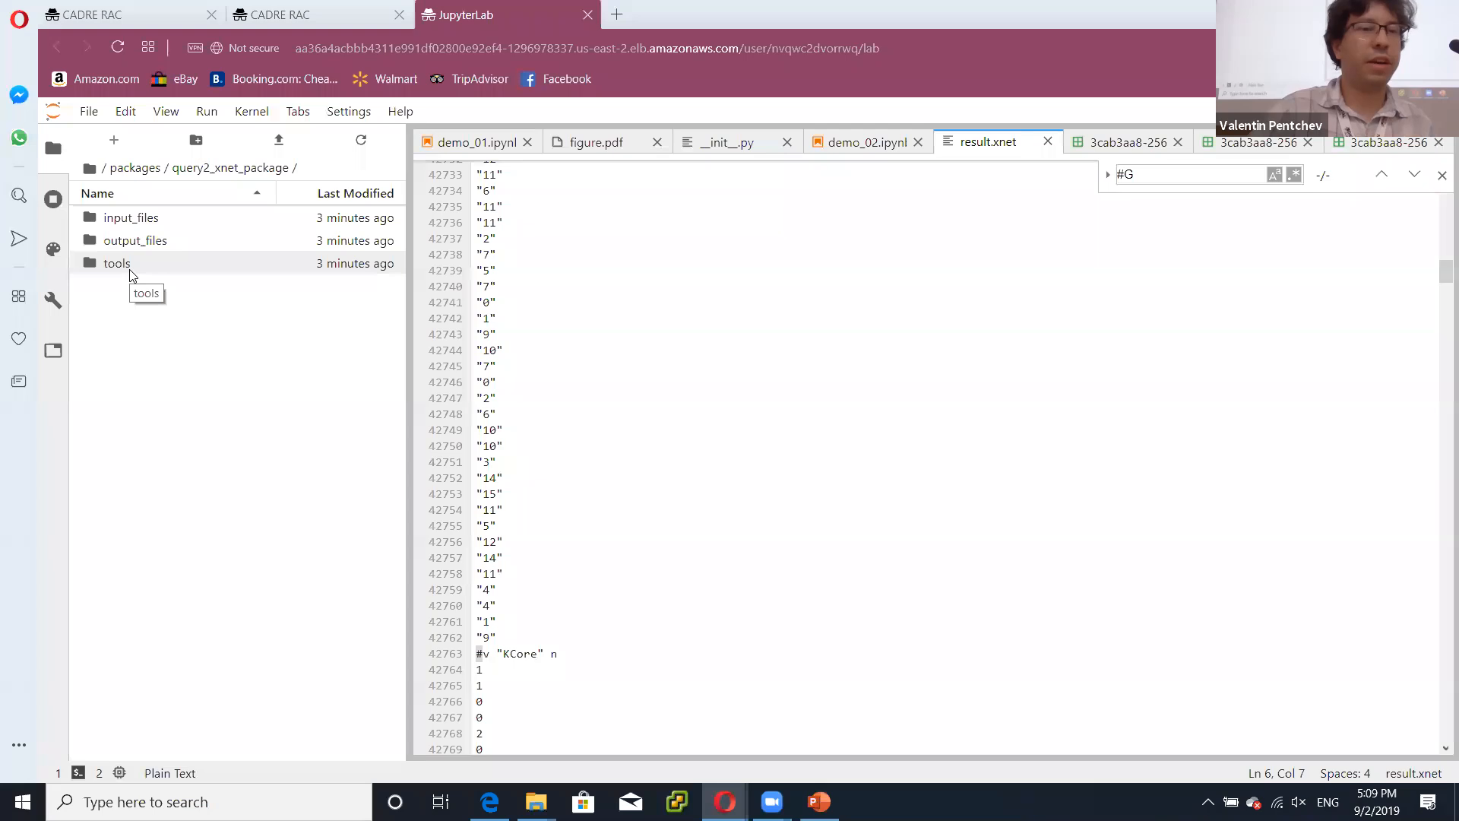
pyautogui.click(129, 269)
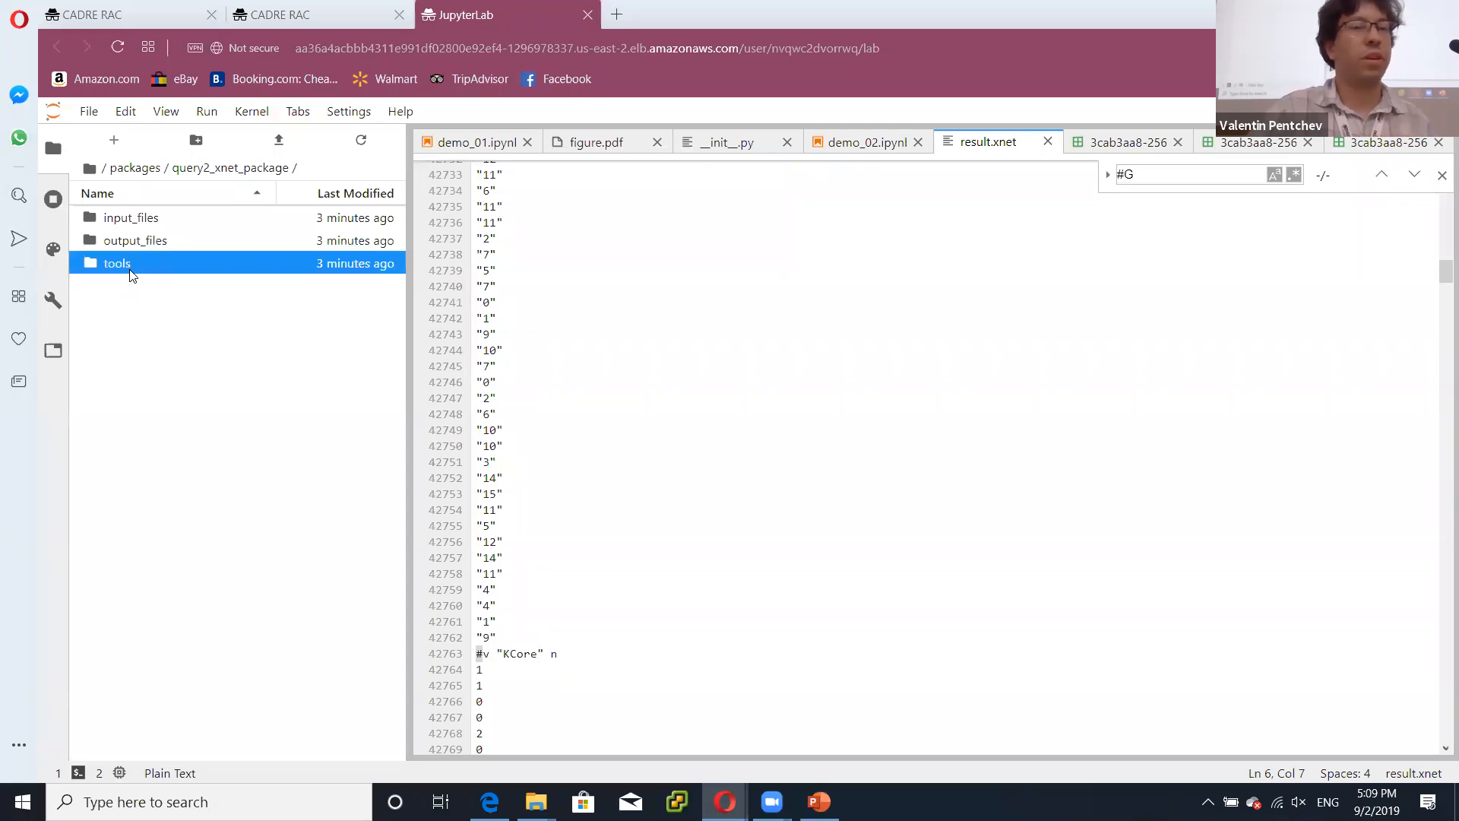
pyautogui.doubleClick(131, 274)
pyautogui.click(120, 222)
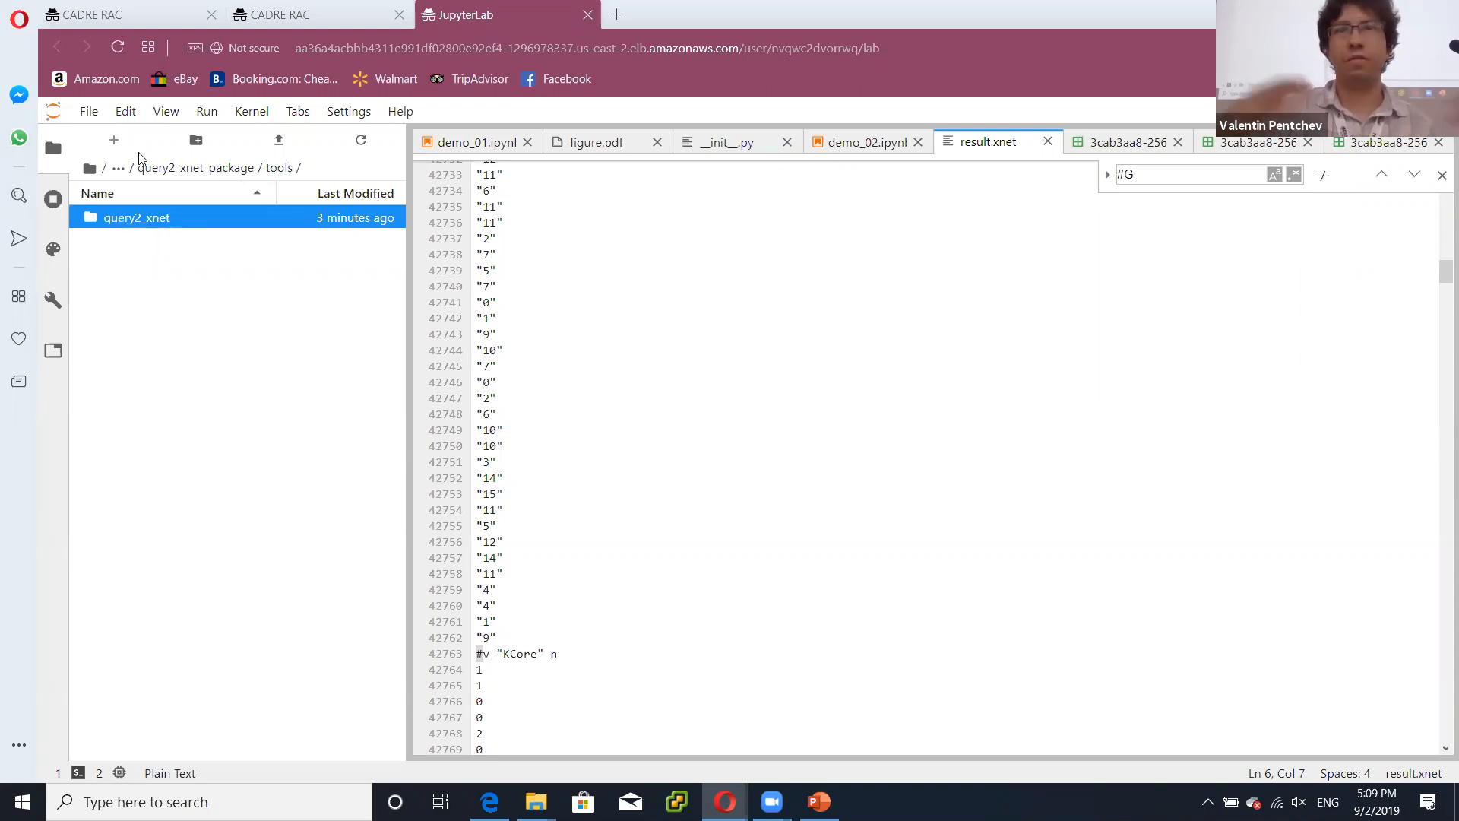
pyautogui.press('Return')
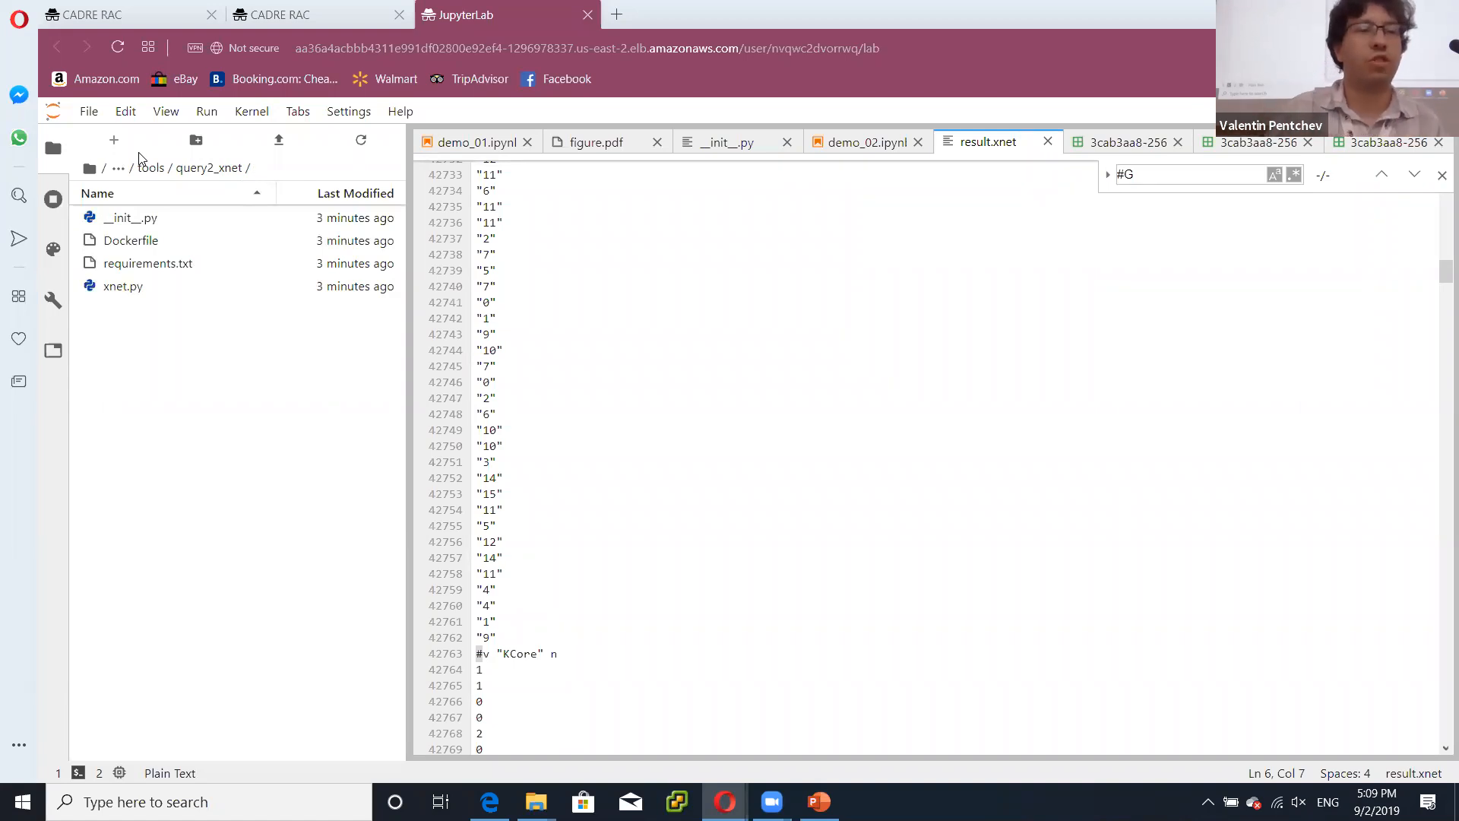
pyautogui.moveTo(142, 175); pyautogui.dragTo(96, 174)
pyautogui.click(91, 169)
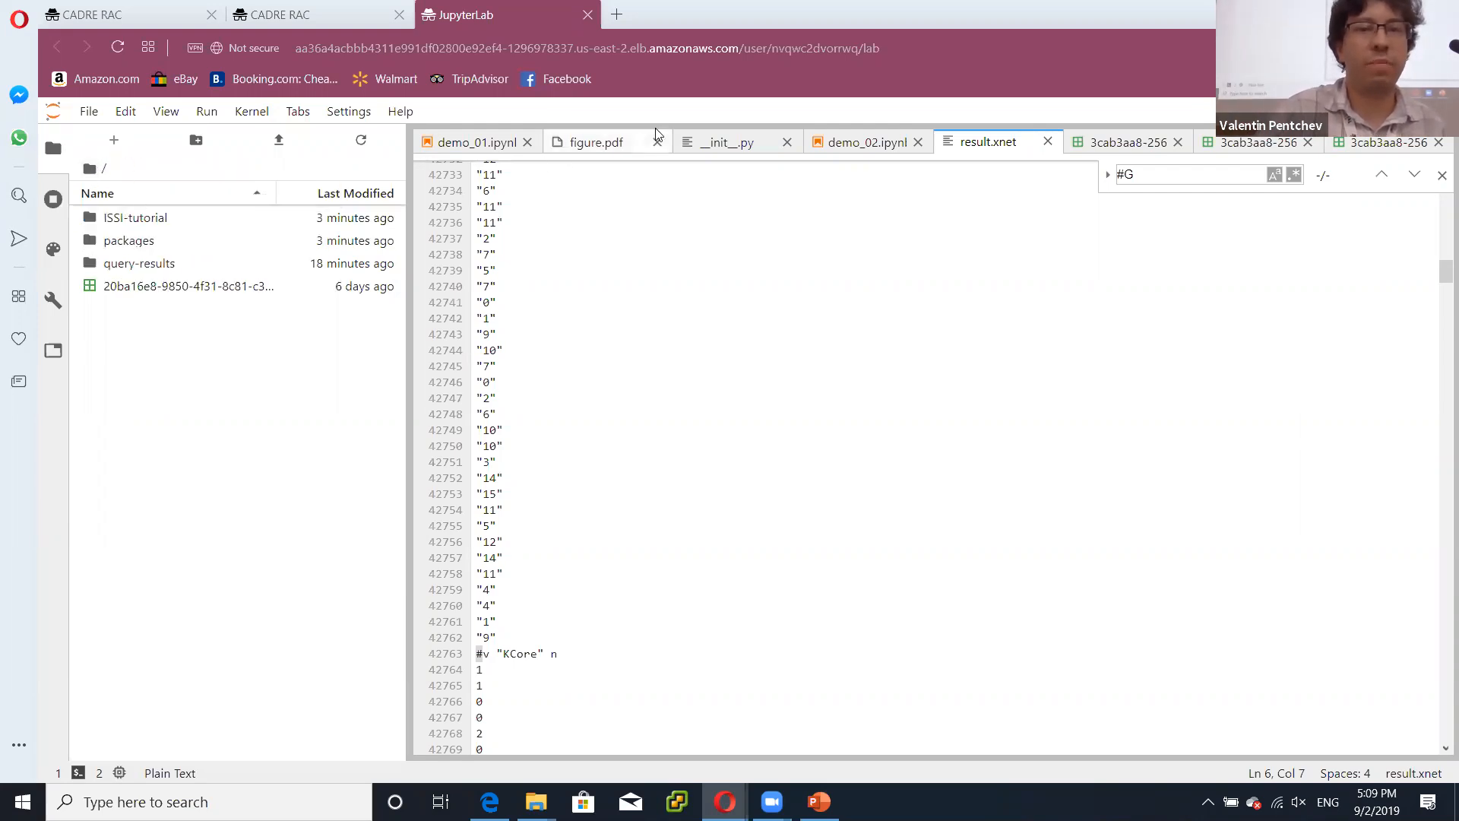
# - Run the Xnet Word Cloud package on results.xnet to make word_cloud.pdf and check job statuses
pyautogui.click(314, 13)
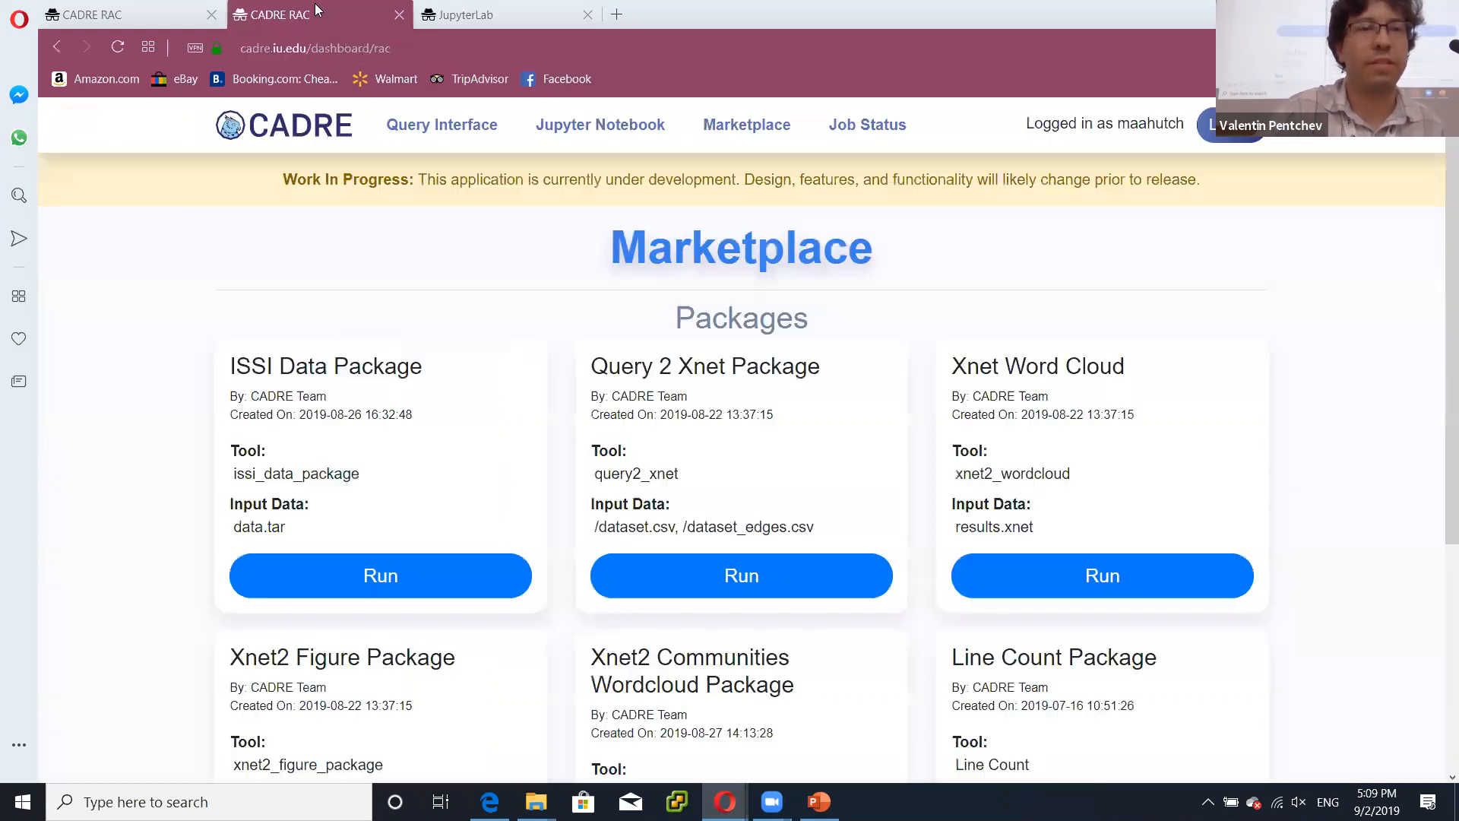
pyautogui.scroll(-3, 647, 336)
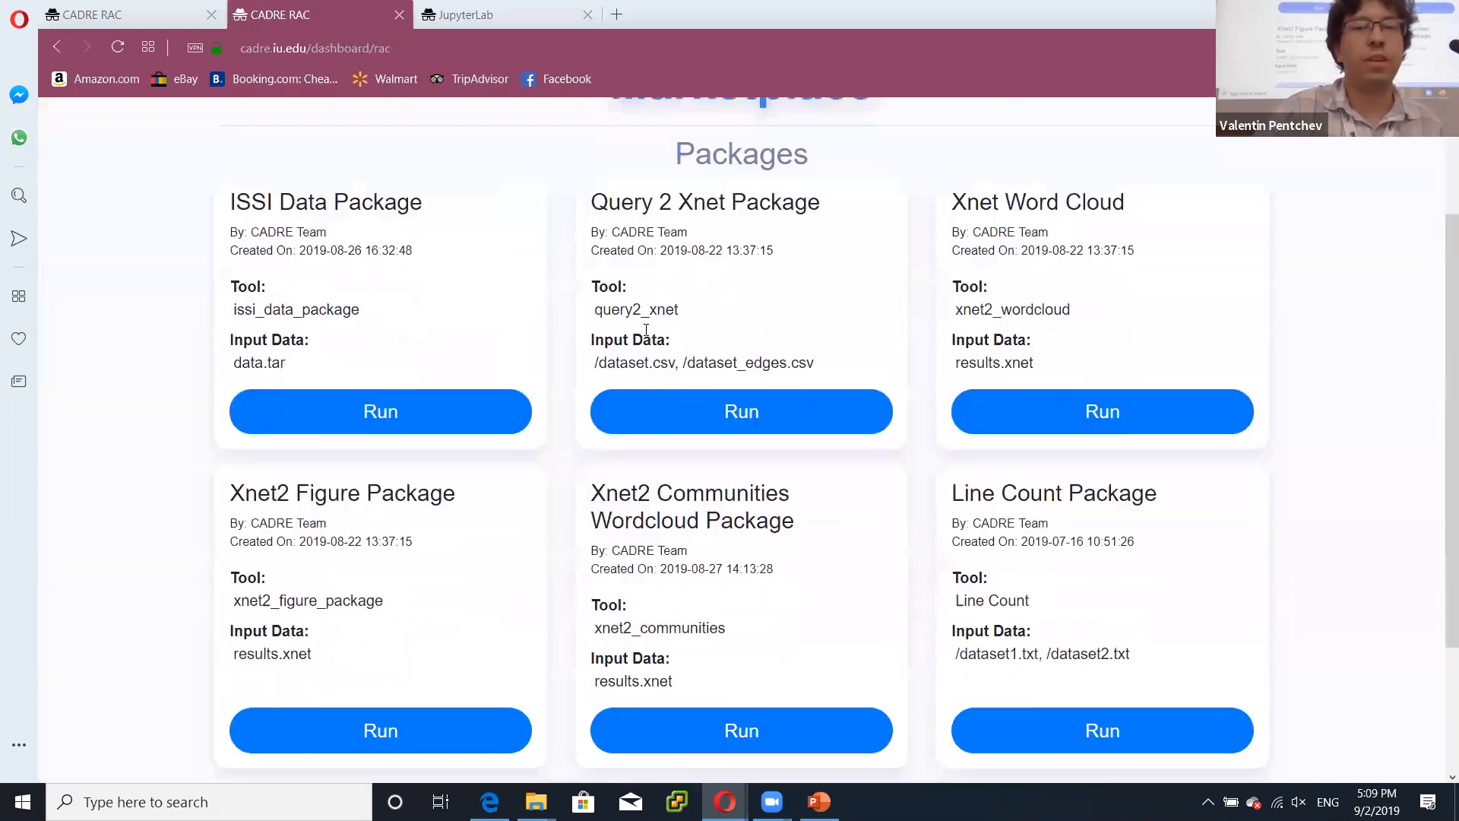
pyautogui.scroll(1, 688, 301)
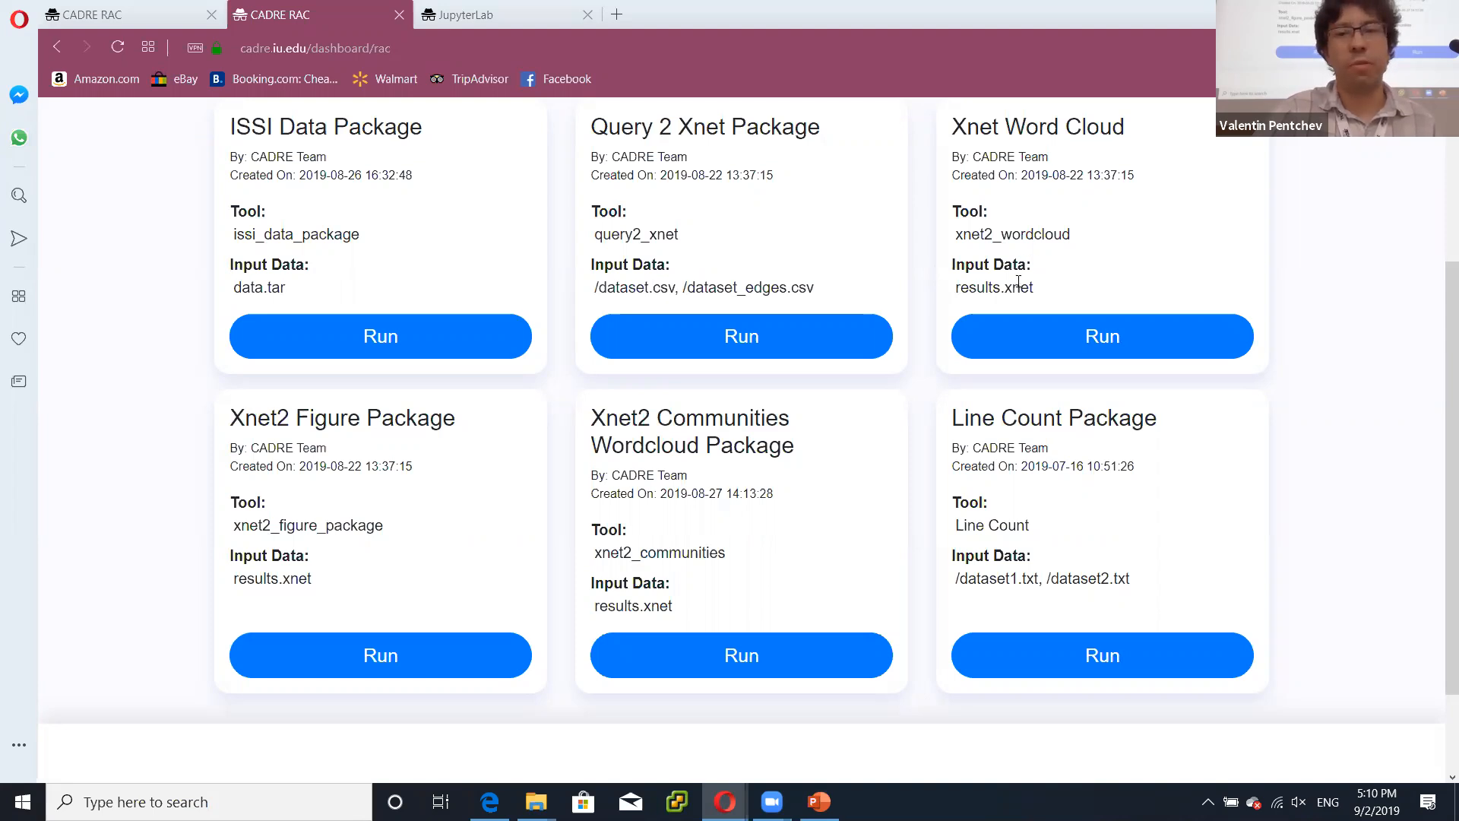
pyautogui.click(1025, 360)
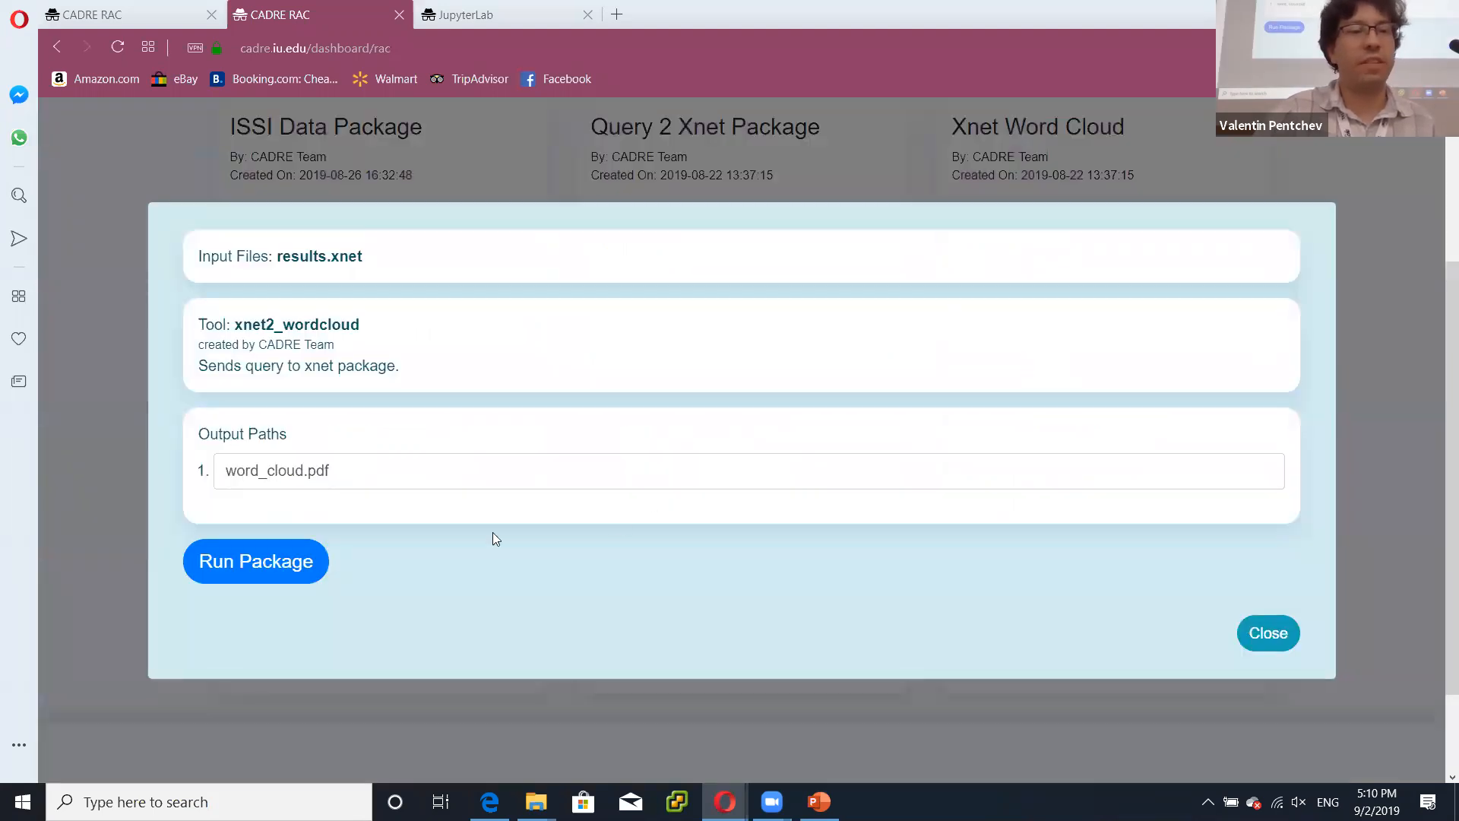
pyautogui.click(286, 558)
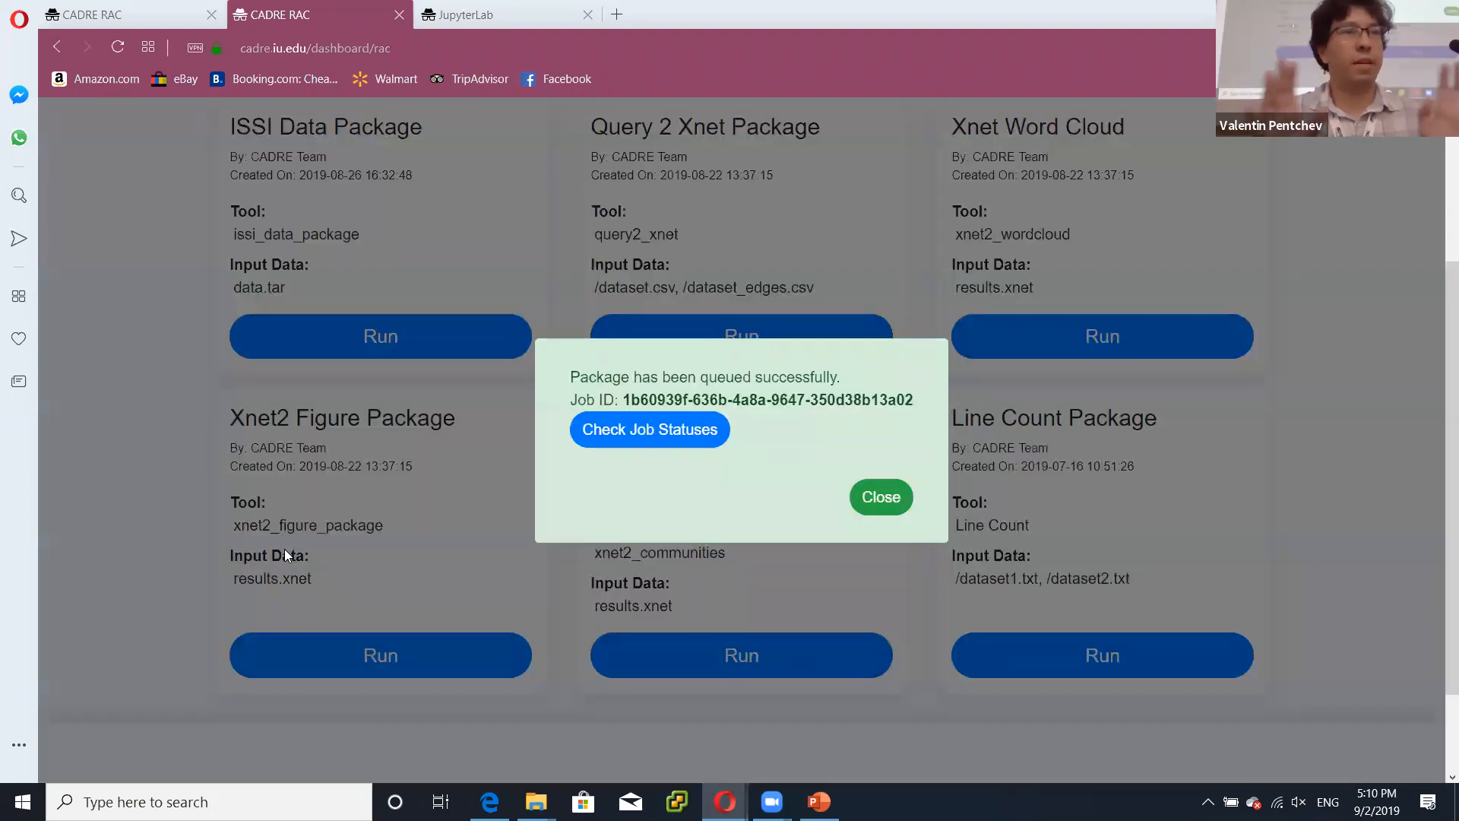
pyautogui.click(649, 433)
pyautogui.click(515, 18)
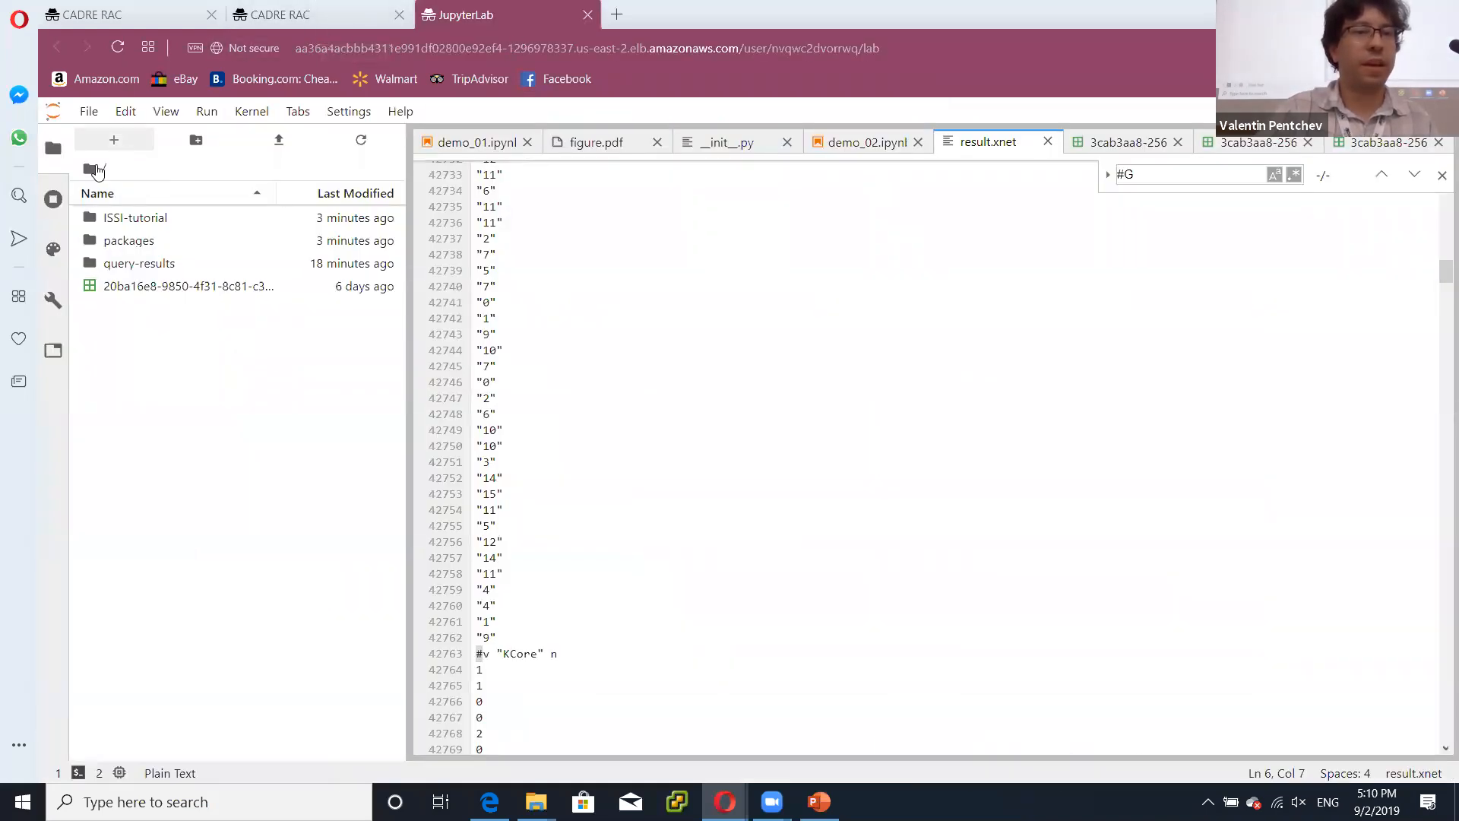
# - Open word_cloud.pdf from packages/xnet2_wordcloud_package/output_files to view the word cloud
pyautogui.doubleClick(103, 241)
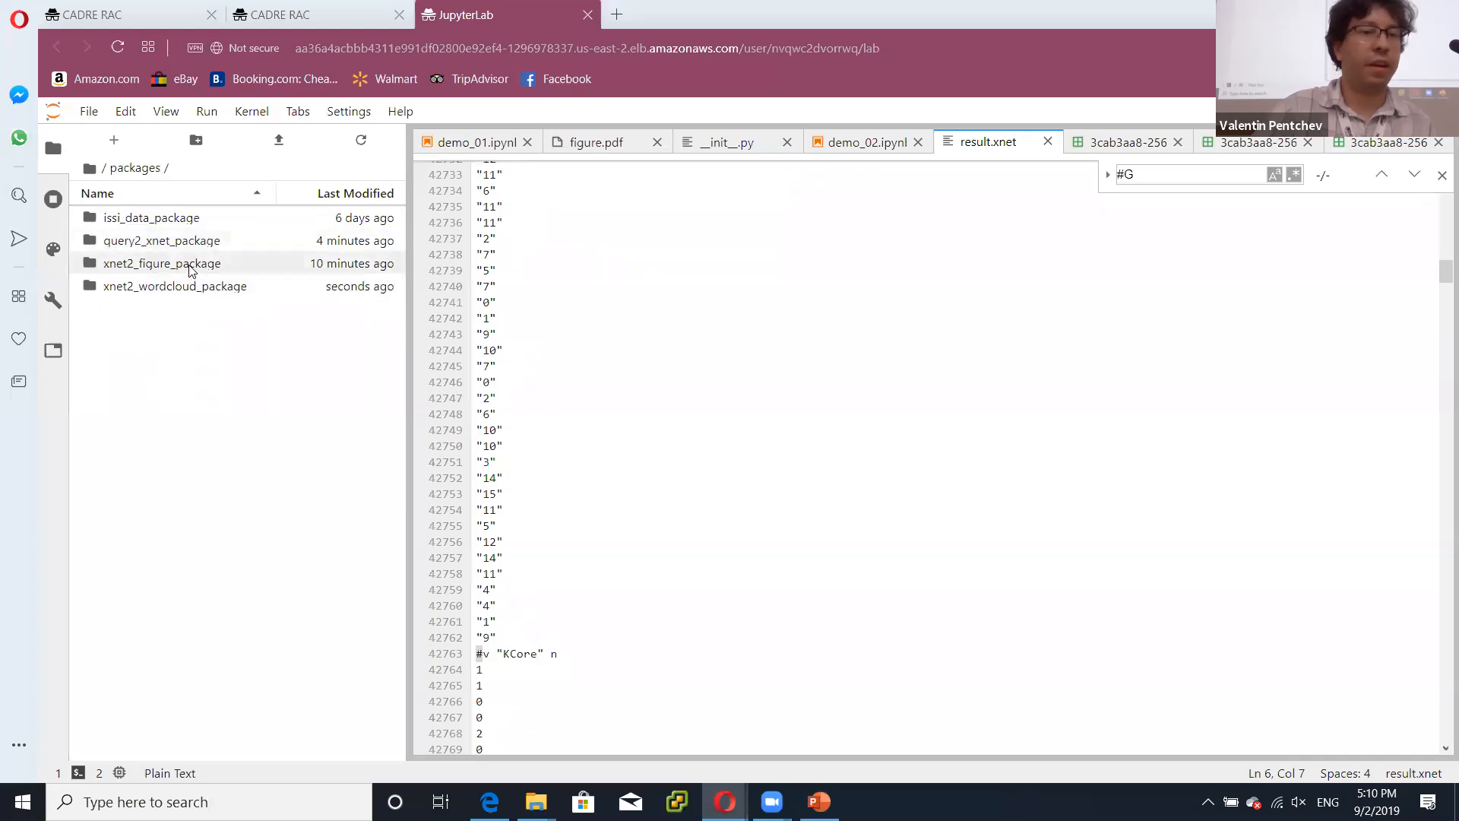
pyautogui.doubleClick(176, 284)
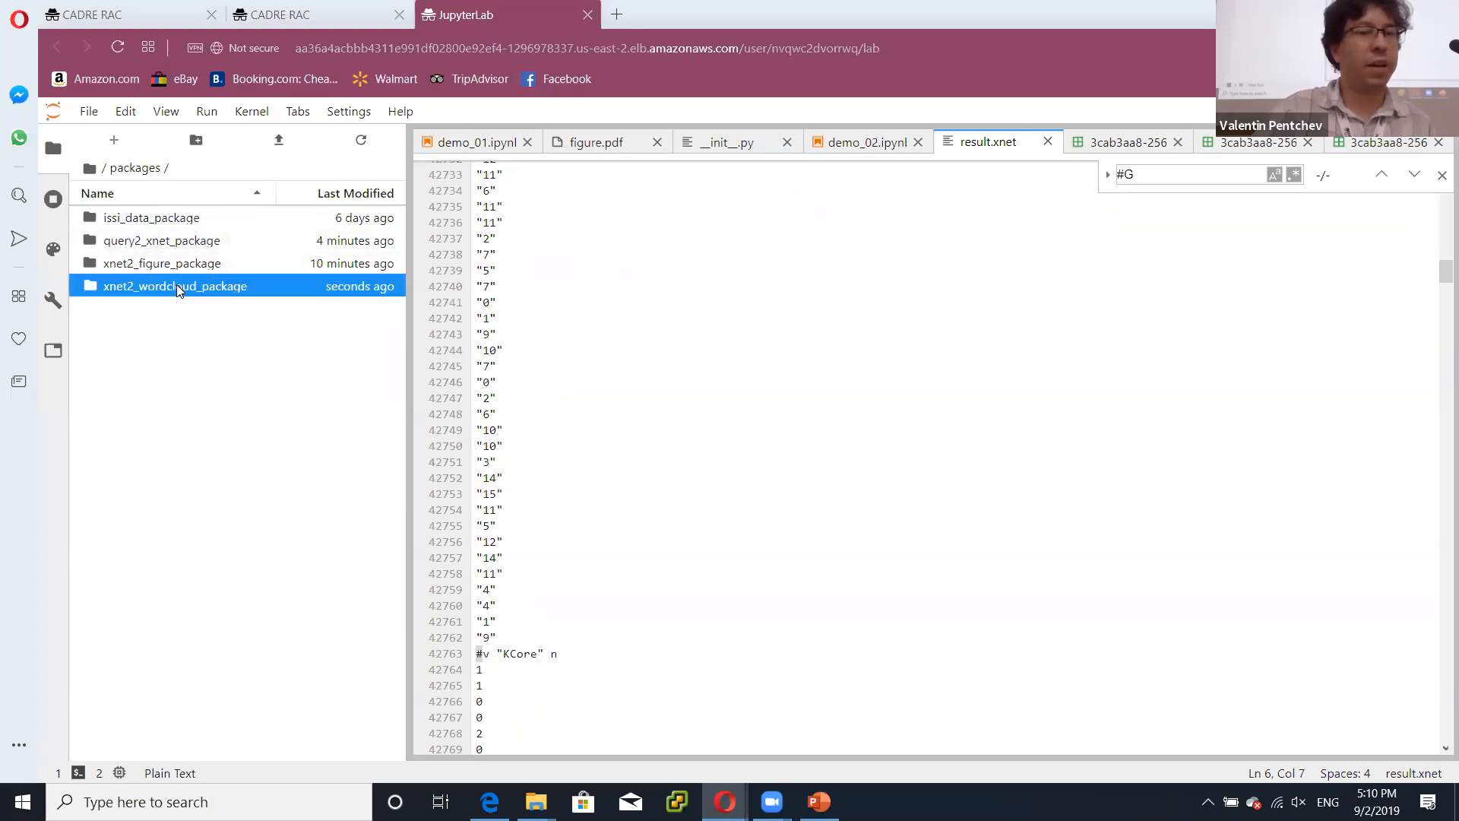
pyautogui.doubleClick(143, 243)
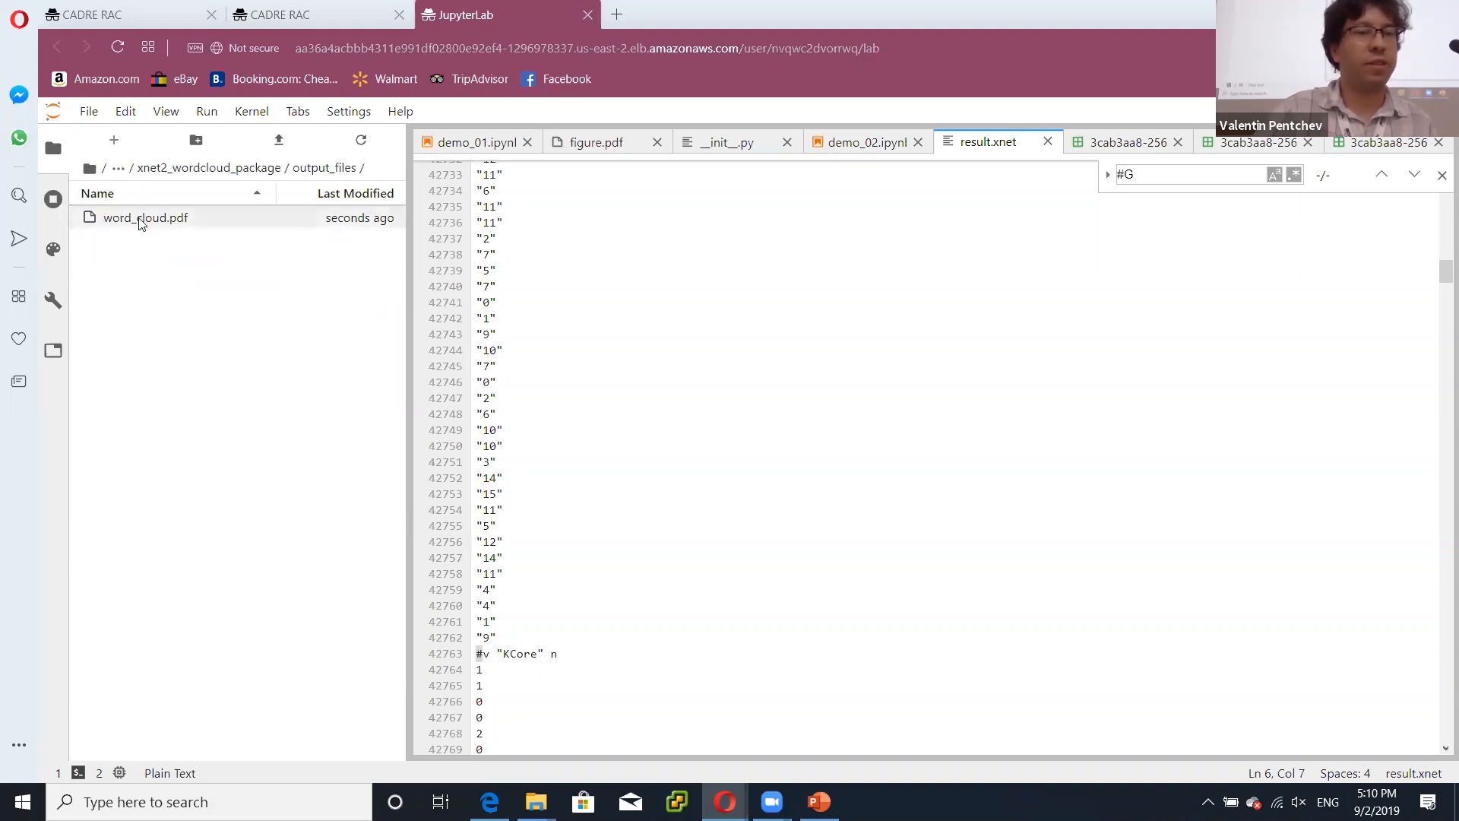
pyautogui.doubleClick(138, 218)
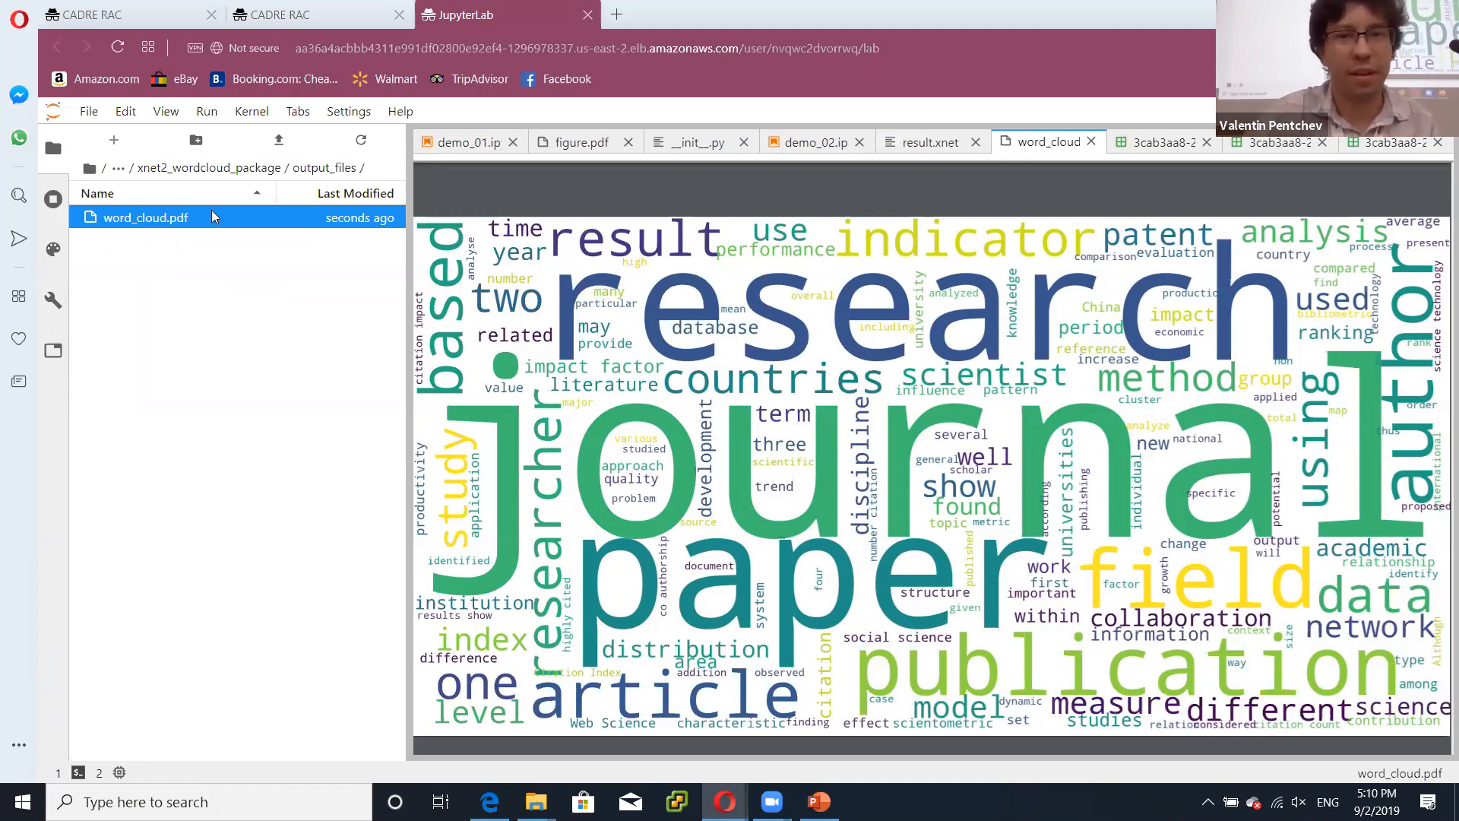
# - Close the word cloud, result.xnet, dataset table and CSV data tabs
pyautogui.click(1091, 142)
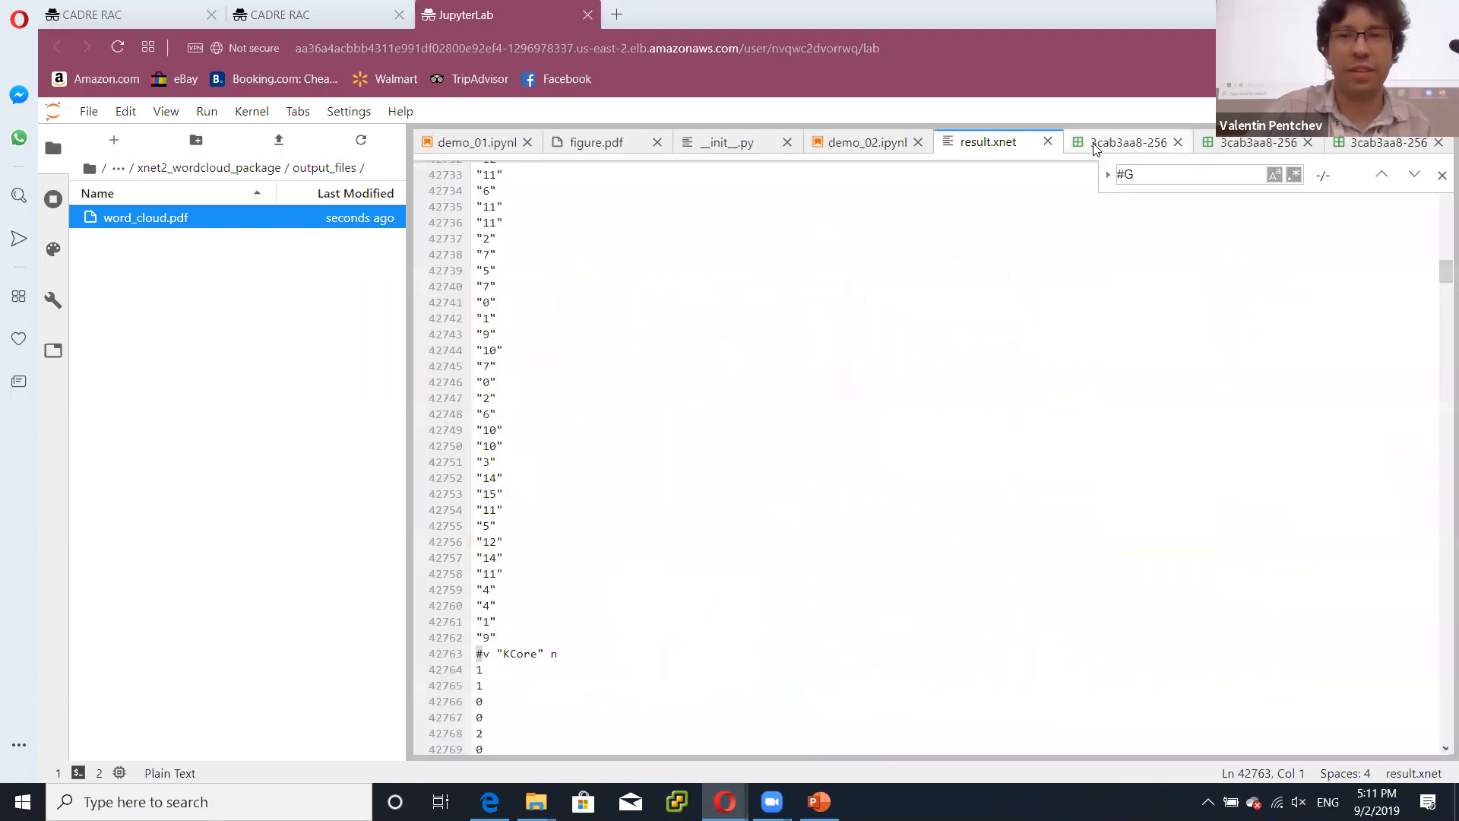
pyautogui.click(1048, 142)
pyautogui.click(1142, 142)
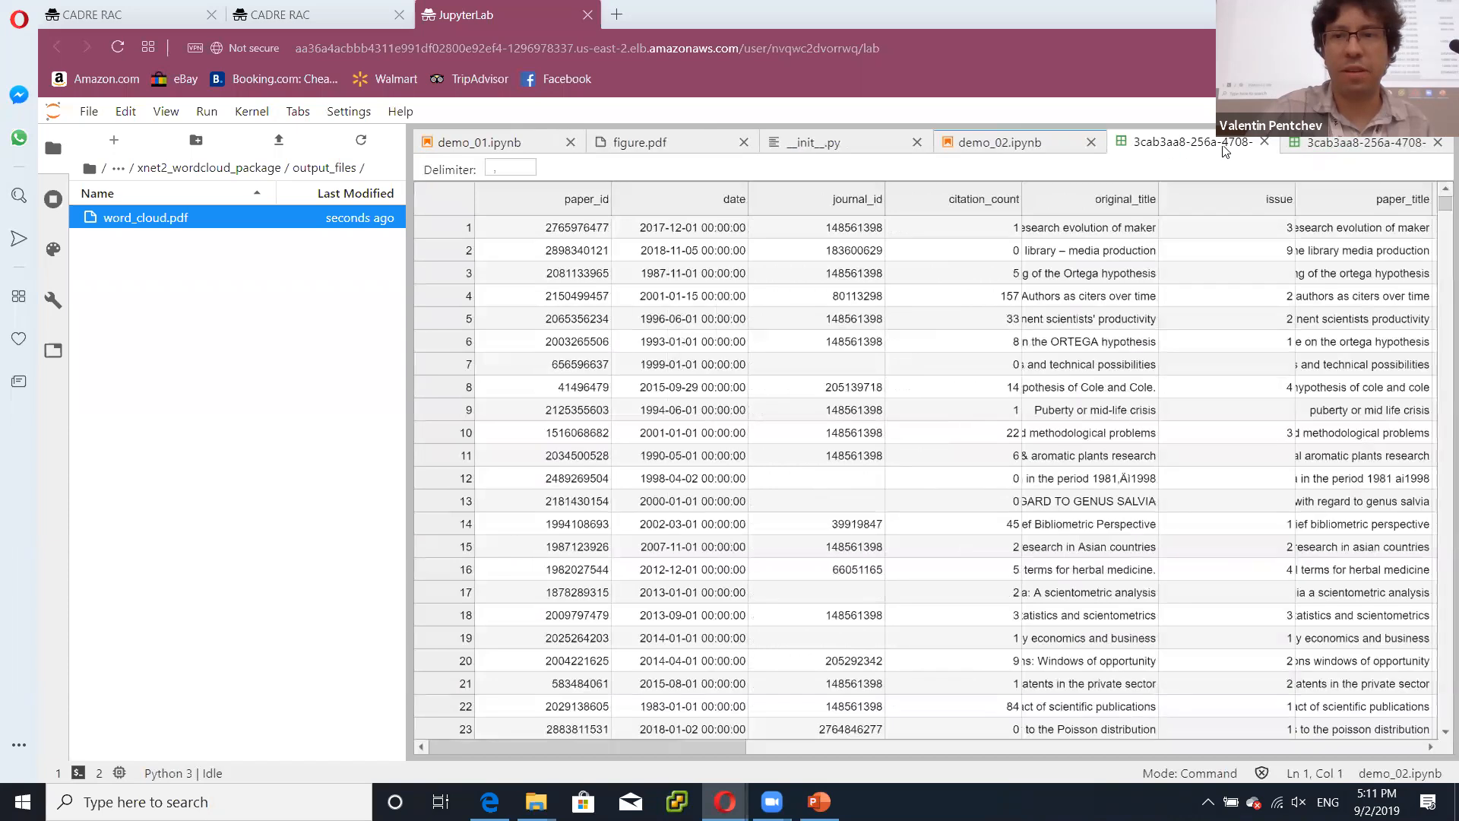
pyautogui.click(1266, 143)
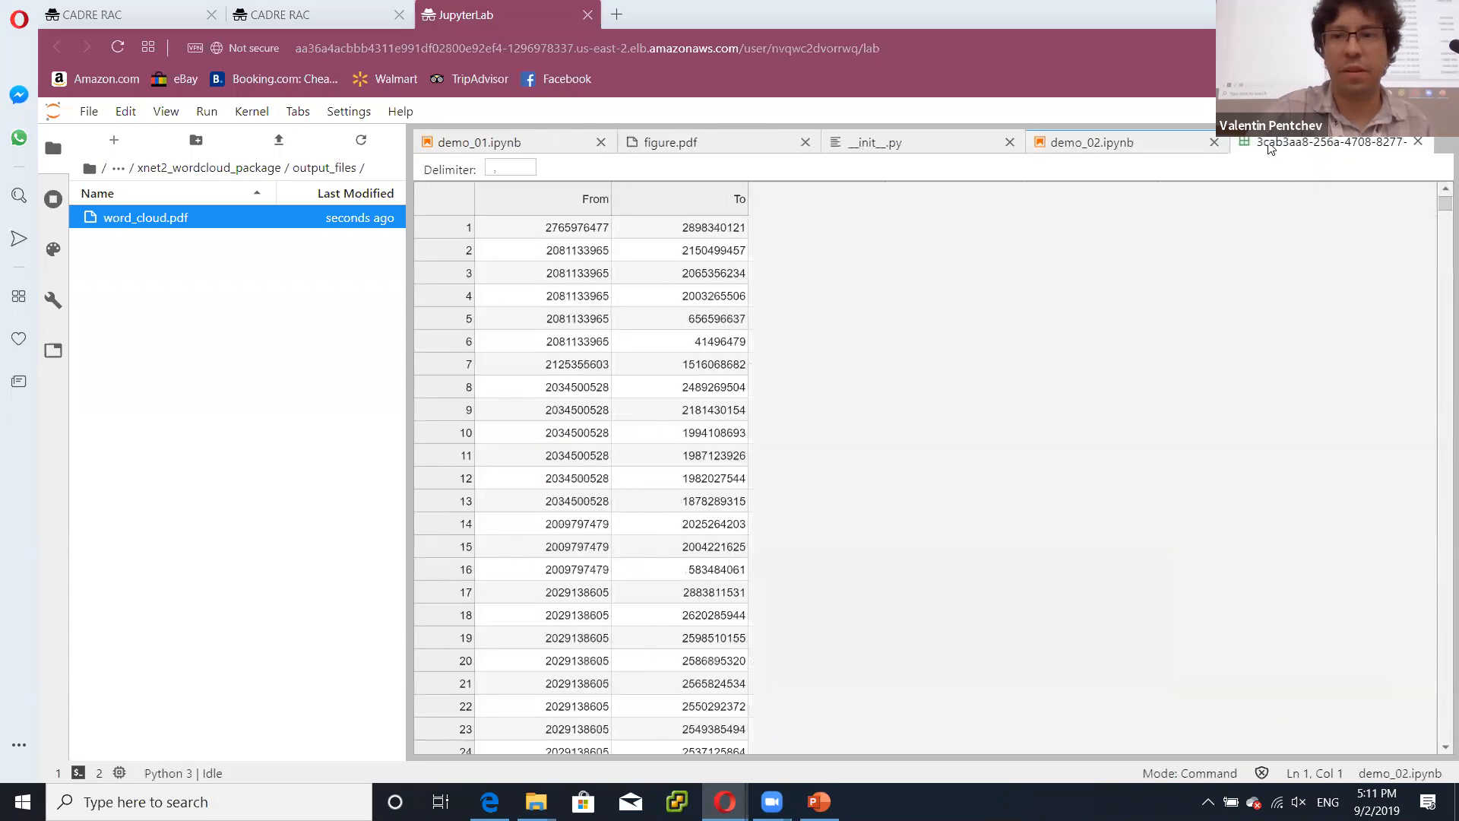
pyautogui.click(1419, 142)
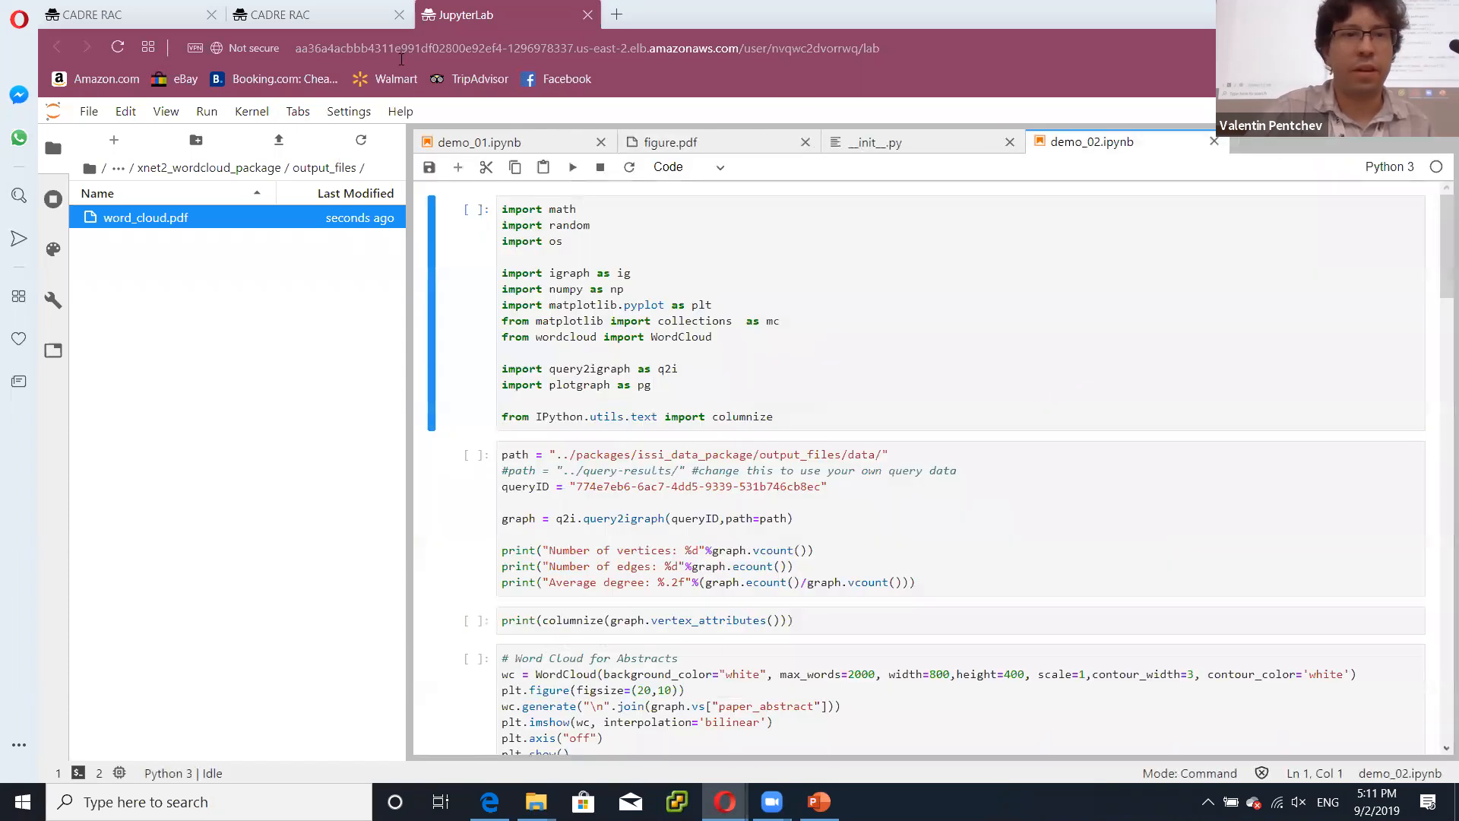
pyautogui.click(348, 13)
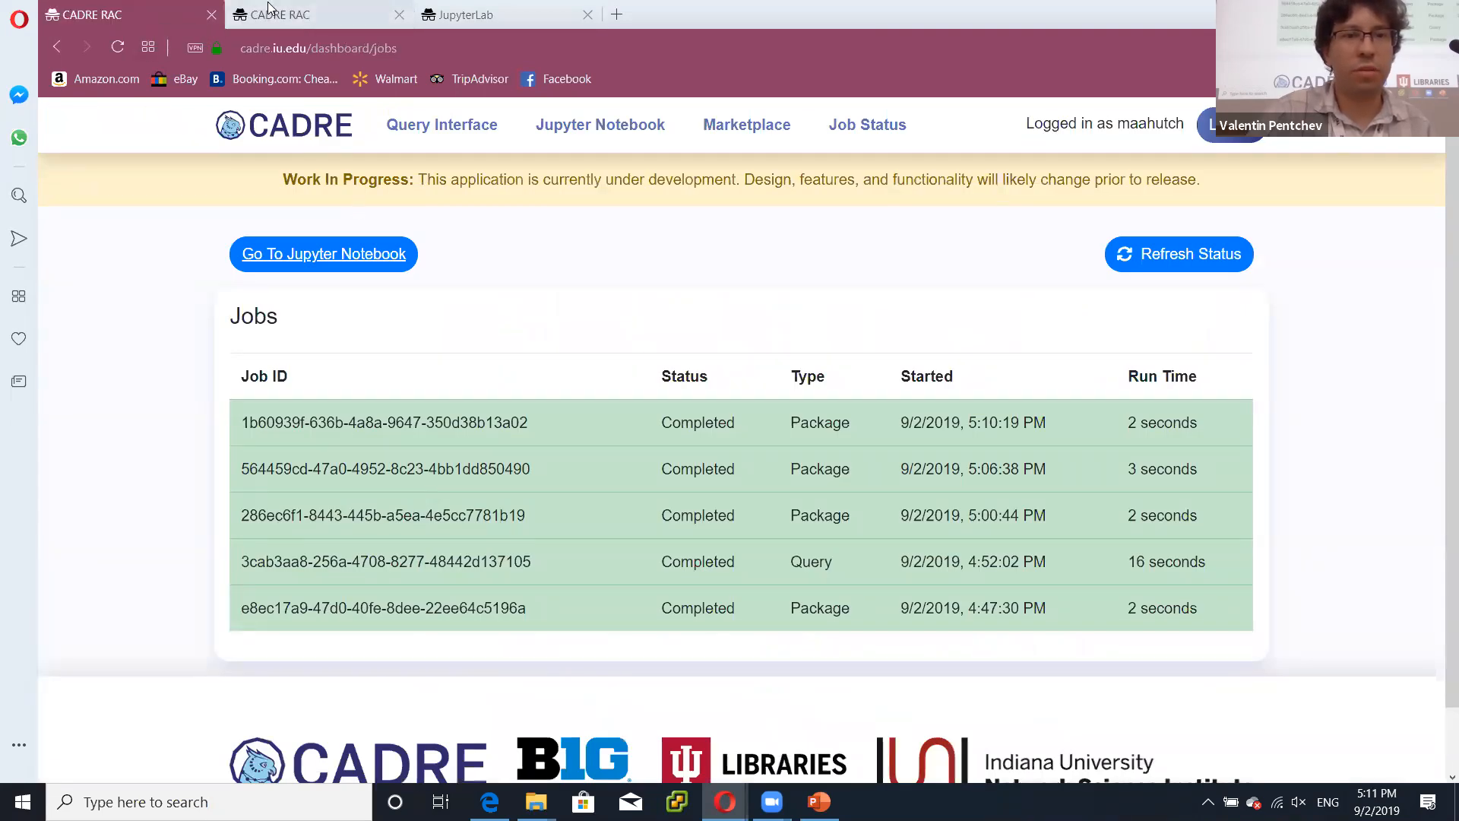
# - Scroll through the CADRE Marketplace packages, then open the packages folder from JupyterLab's root
pyautogui.click(714, 136)
pyautogui.scroll(-3, 582, 446)
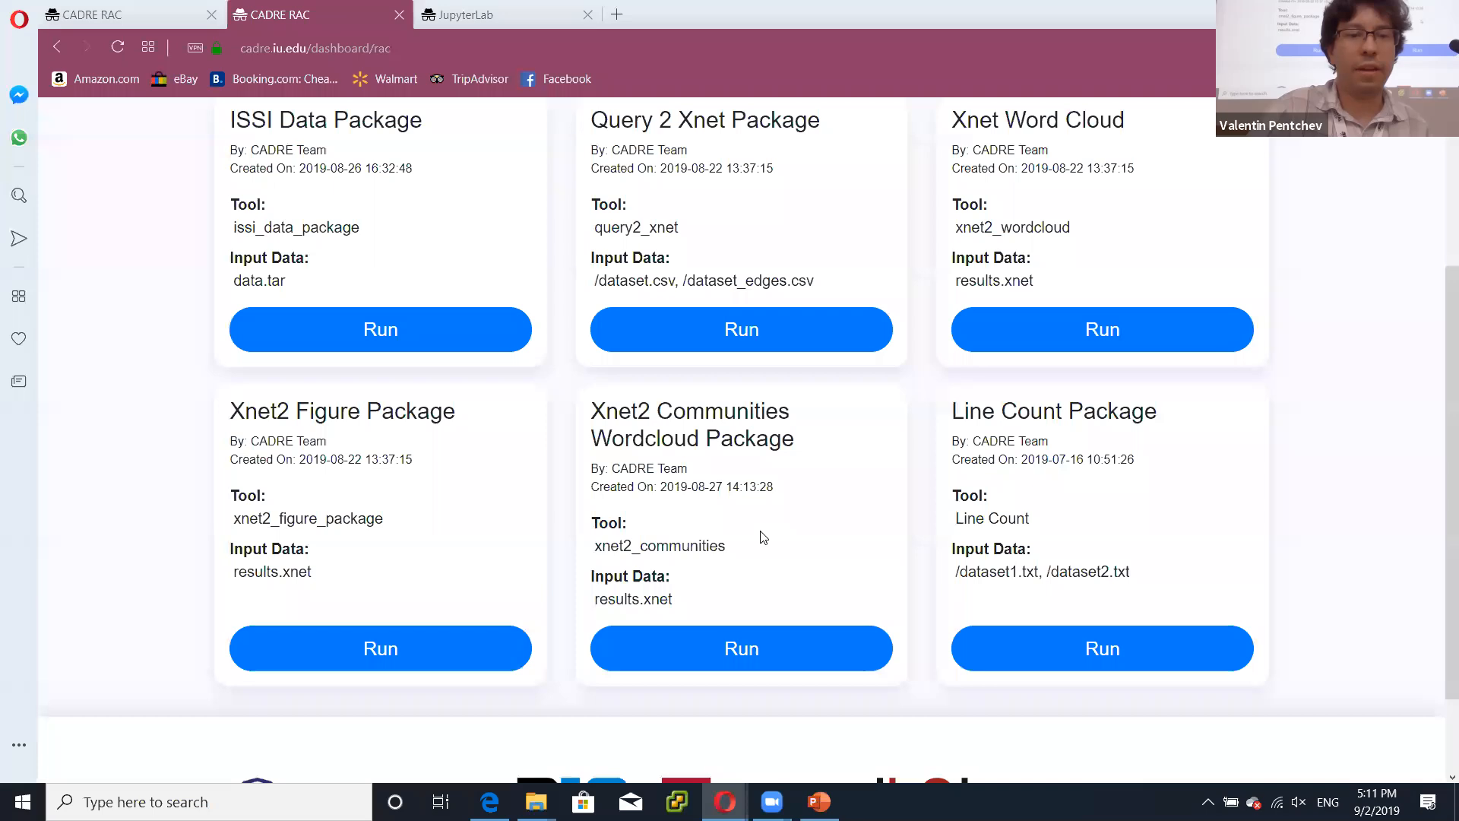
pyautogui.click(508, 18)
pyautogui.click(89, 170)
pyautogui.click(119, 250)
pyautogui.doubleClick(120, 249)
# - Open figure.pdf in xnet2_figure_package/output_files and scroll through the coloured network graph
pyautogui.click(156, 263)
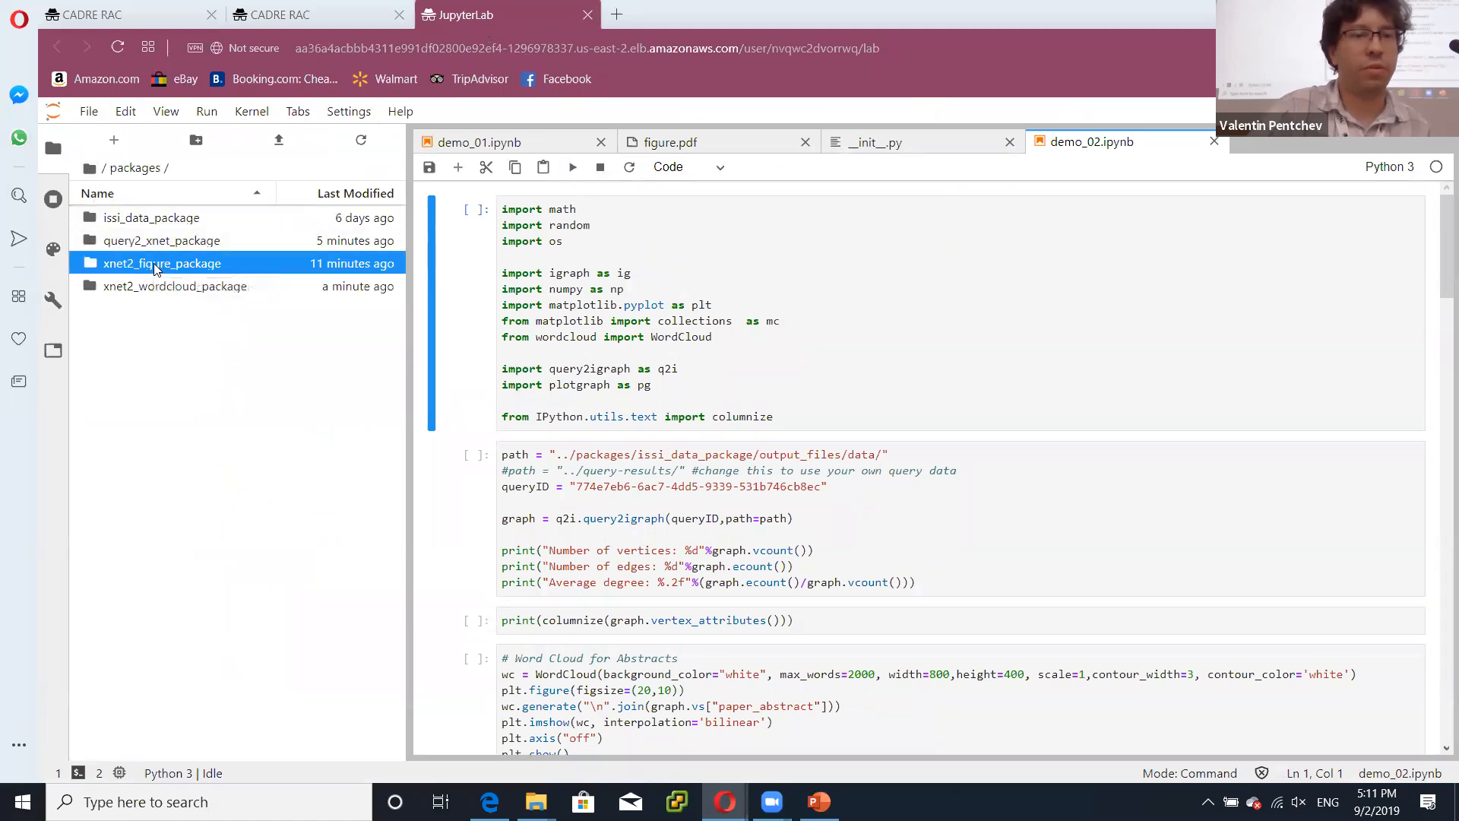
pyautogui.doubleClick(156, 263)
pyautogui.click(140, 239)
pyautogui.doubleClick(140, 239)
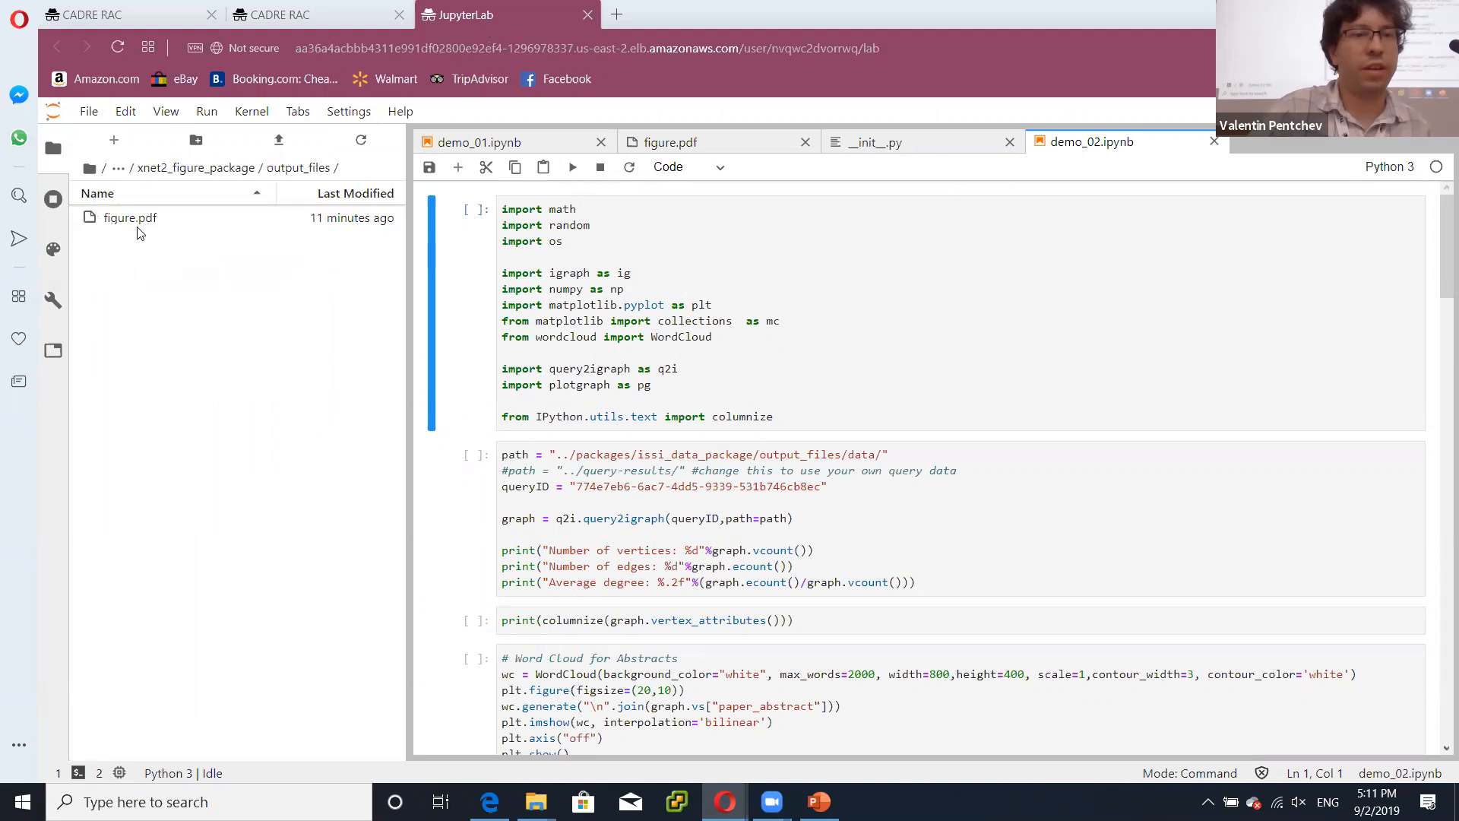
pyautogui.doubleClick(131, 219)
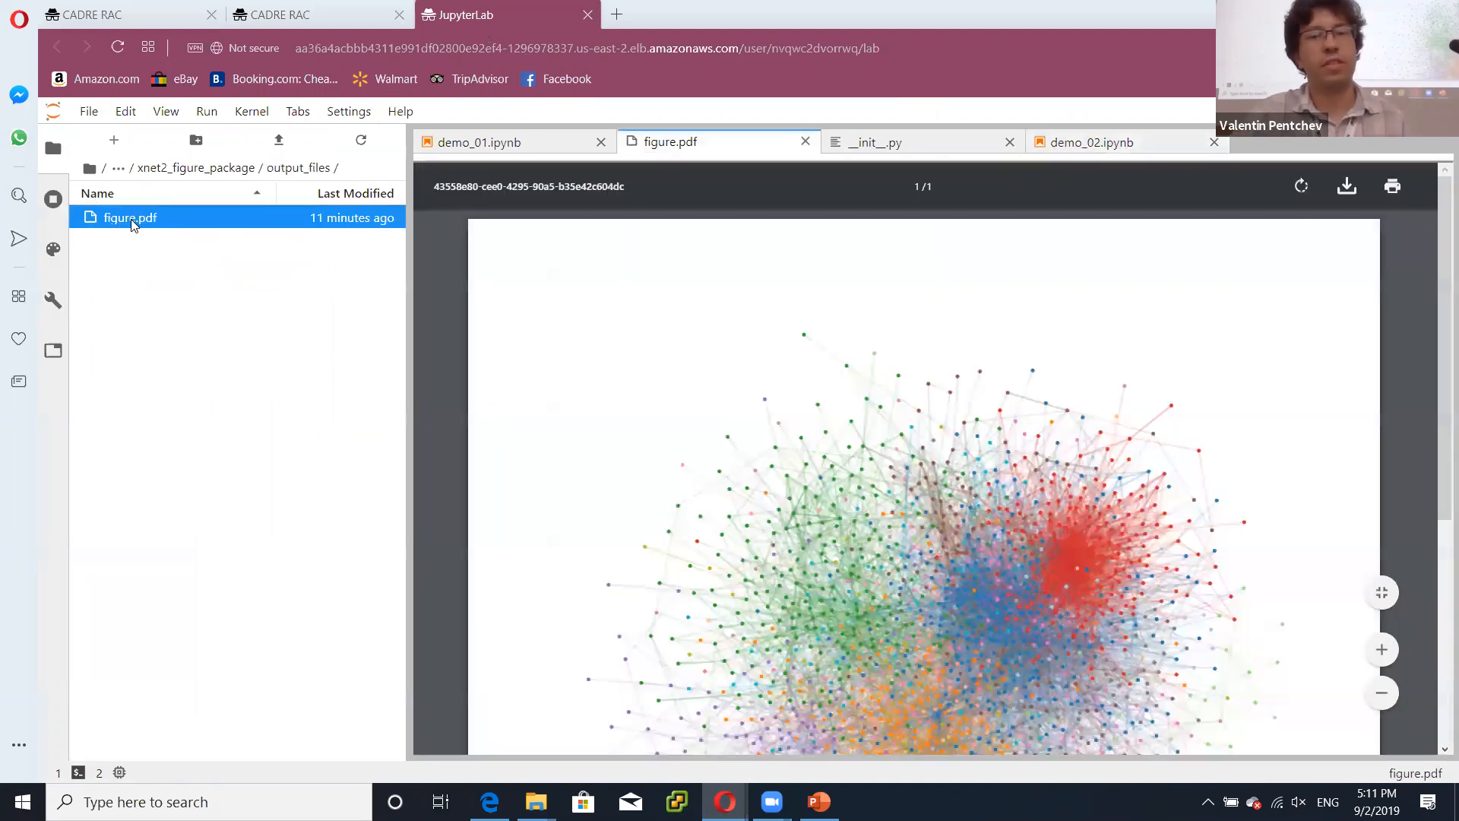
pyautogui.scroll(-2, 600, 489)
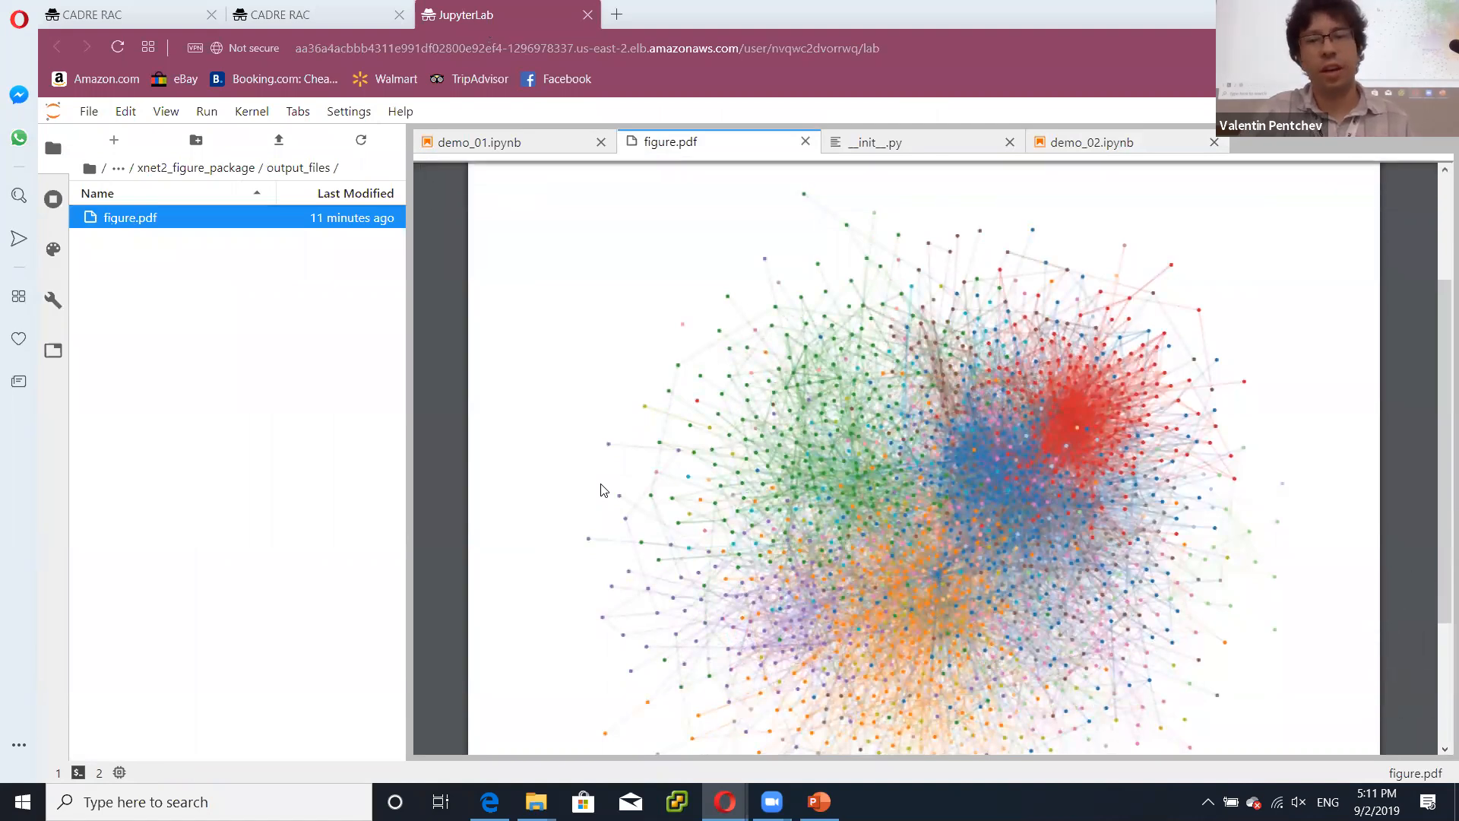
pyautogui.scroll(-1, 604, 490)
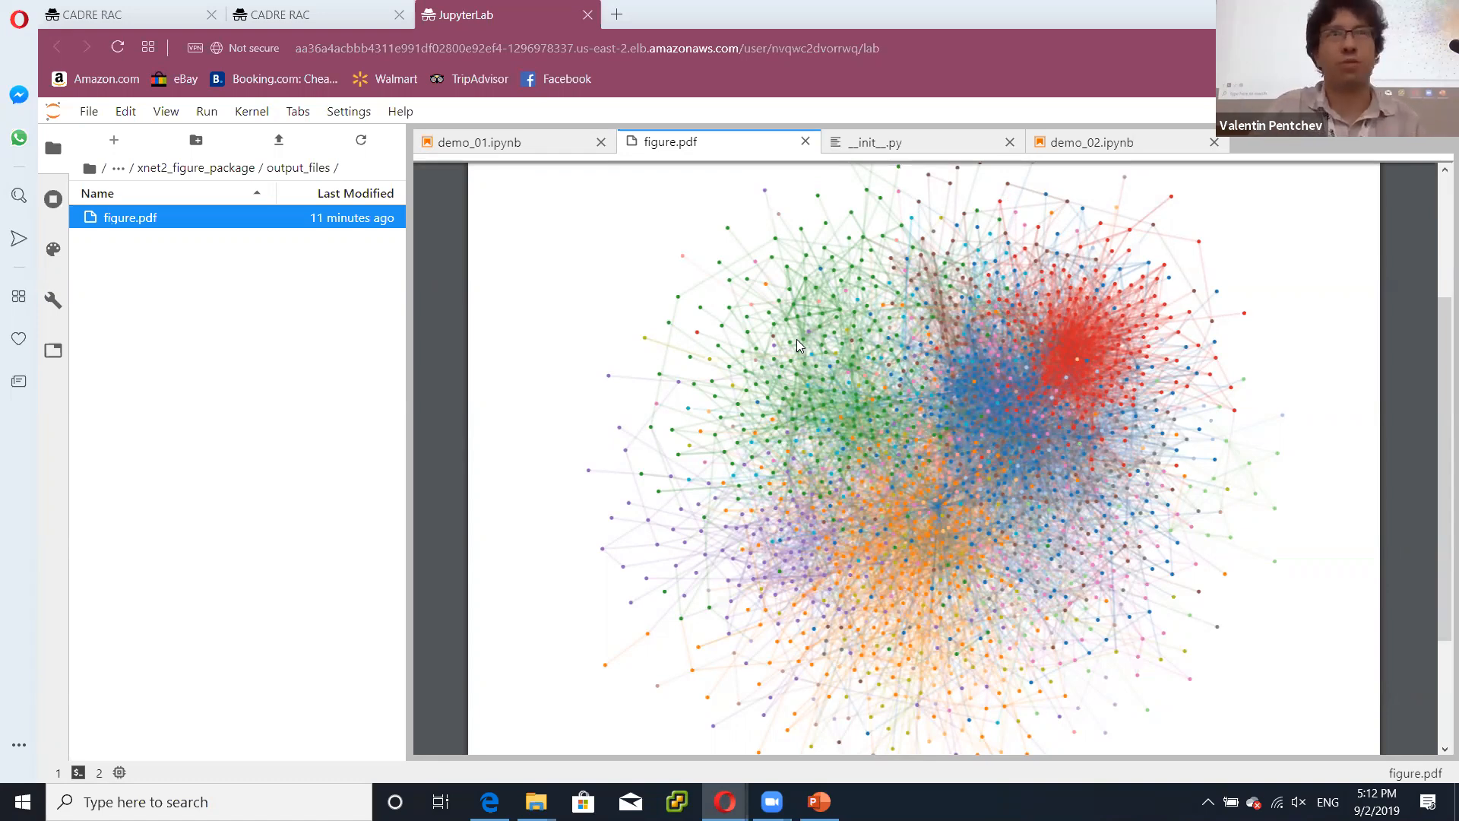
# - Queue the Xnet2 Communities Wordcloud Package on results.xnet and dismiss the success message
pyautogui.click(331, 13)
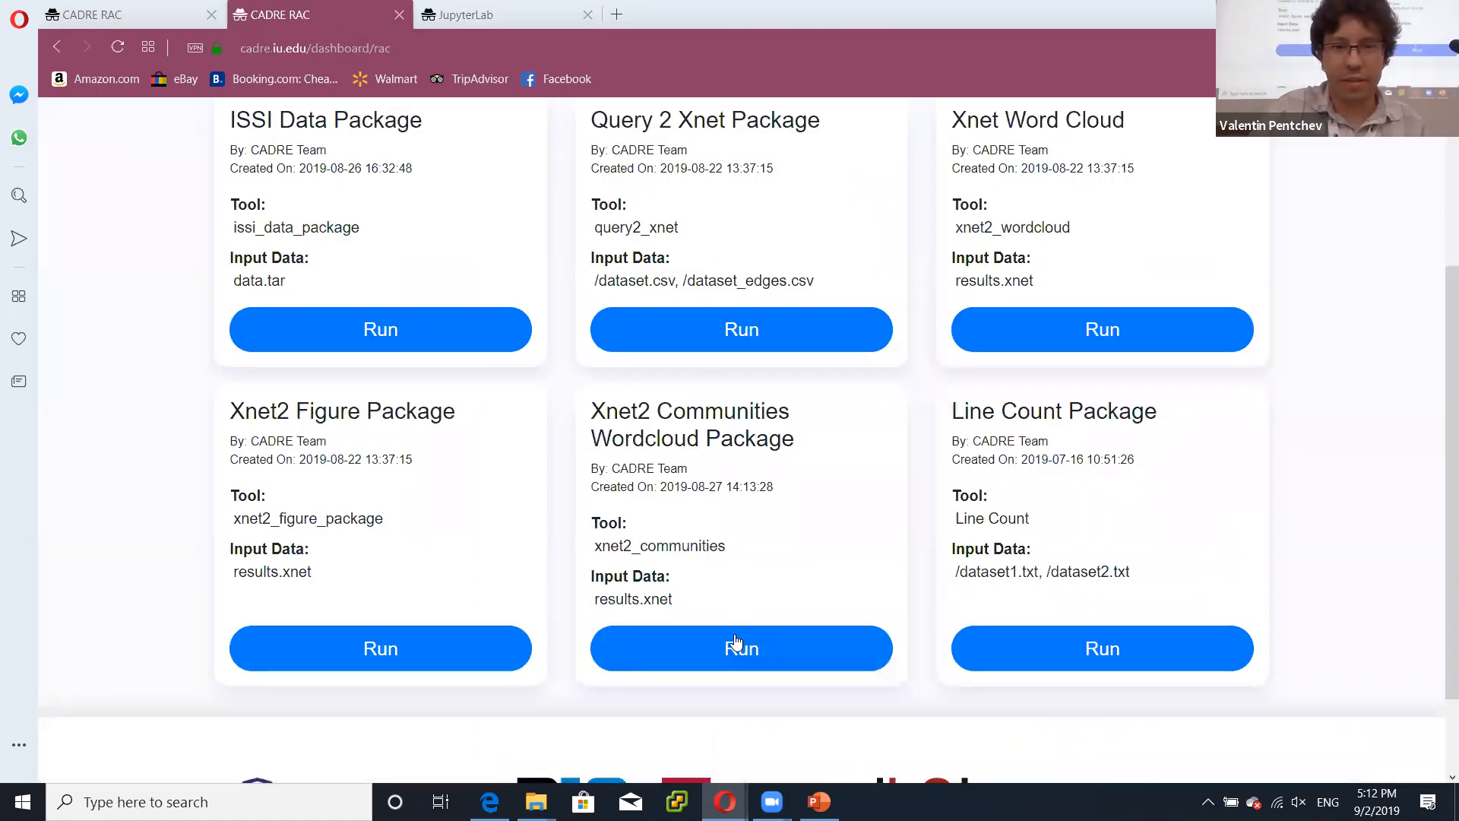
pyautogui.click(734, 634)
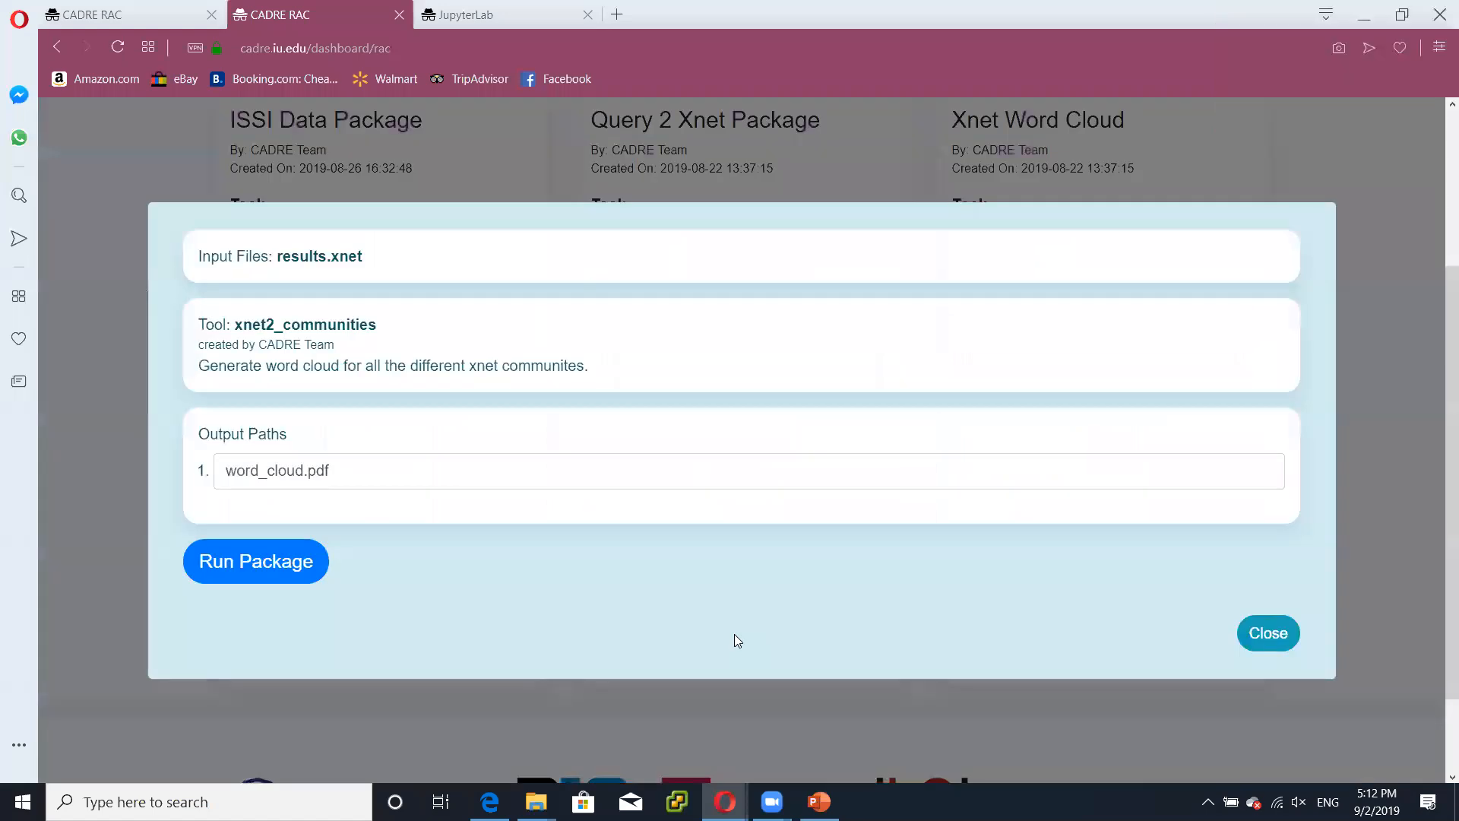
pyautogui.click(1266, 632)
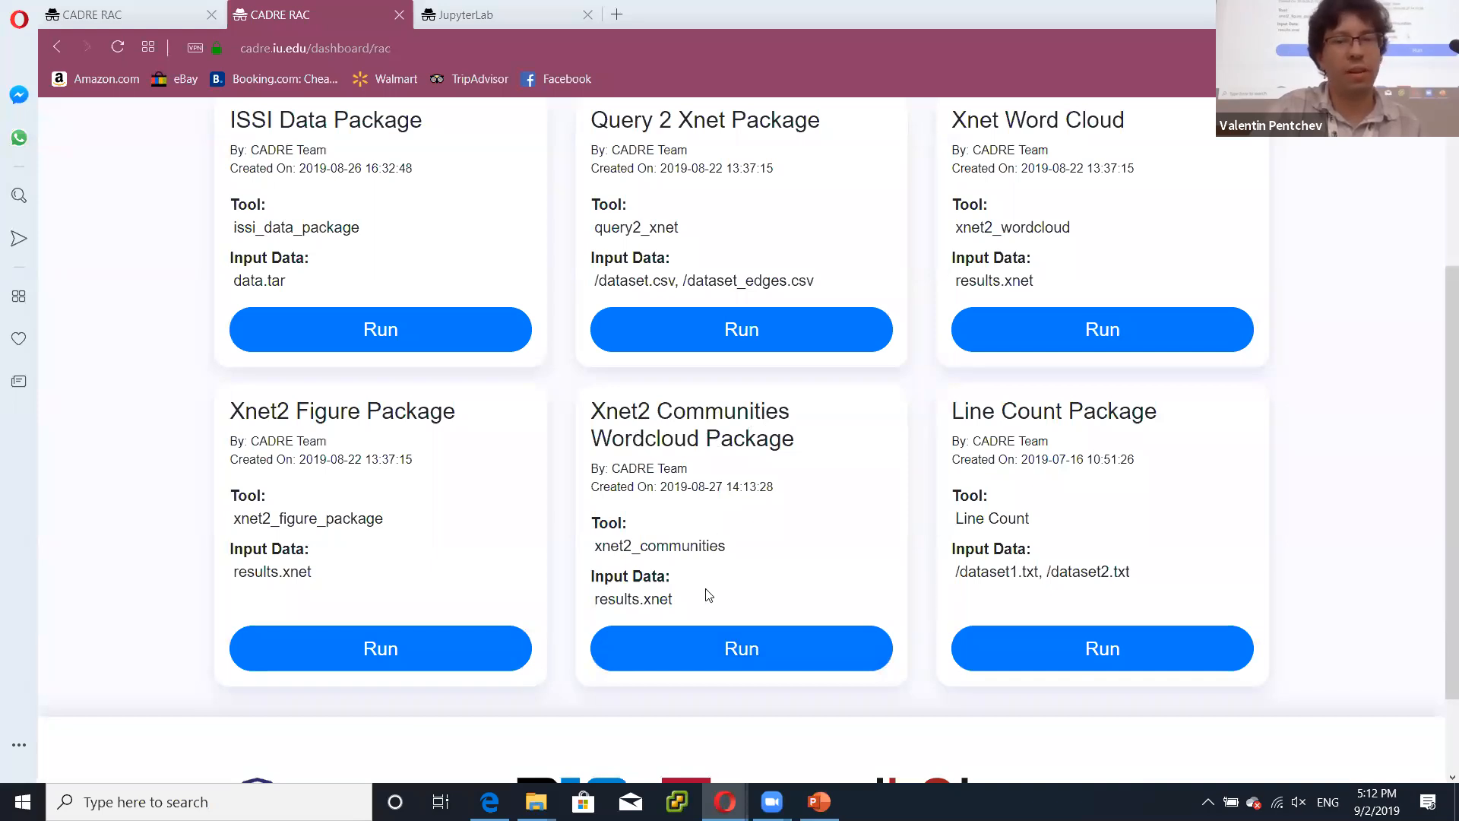
pyautogui.click(697, 650)
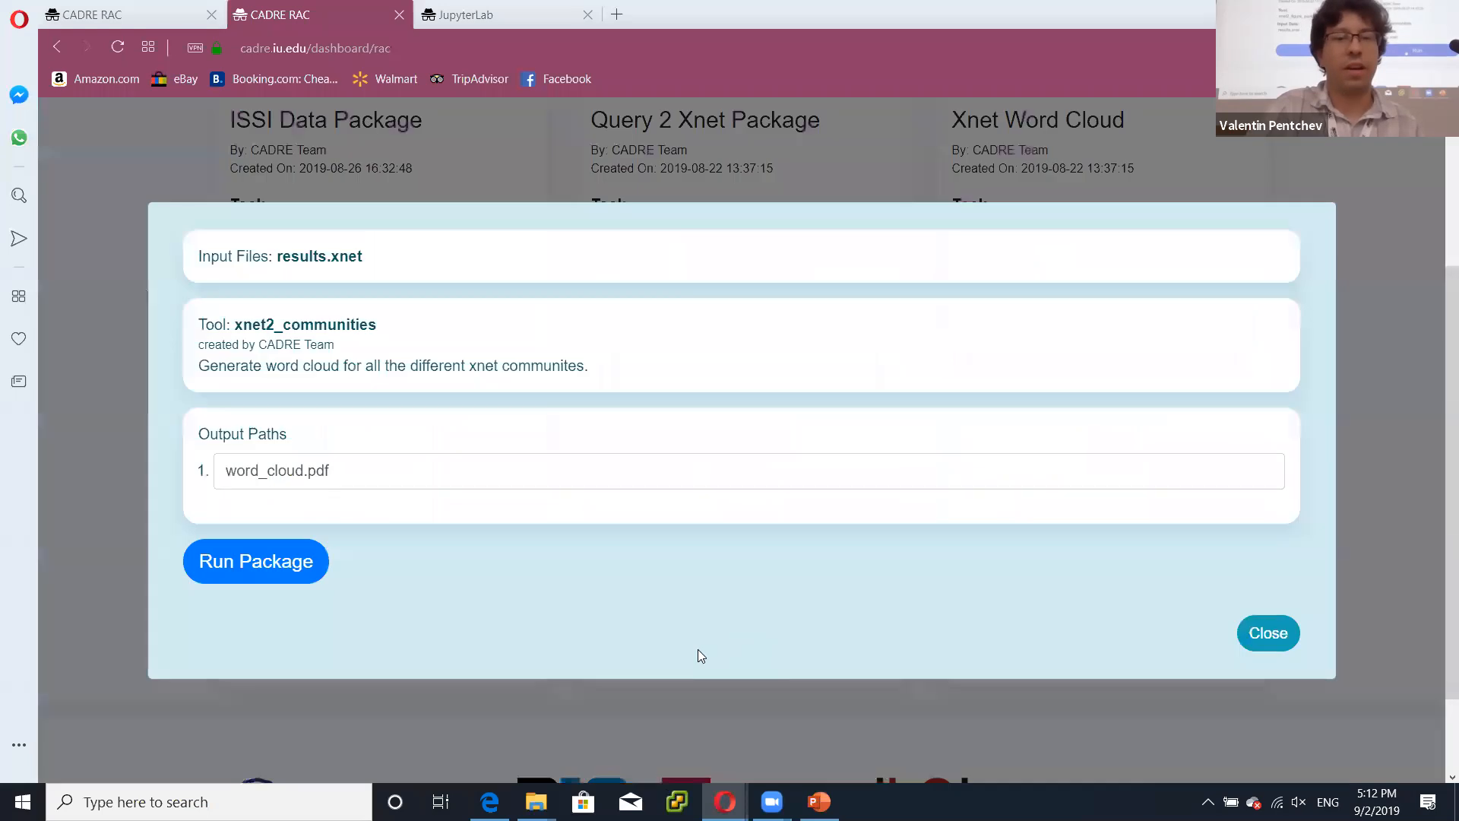
pyautogui.click(307, 576)
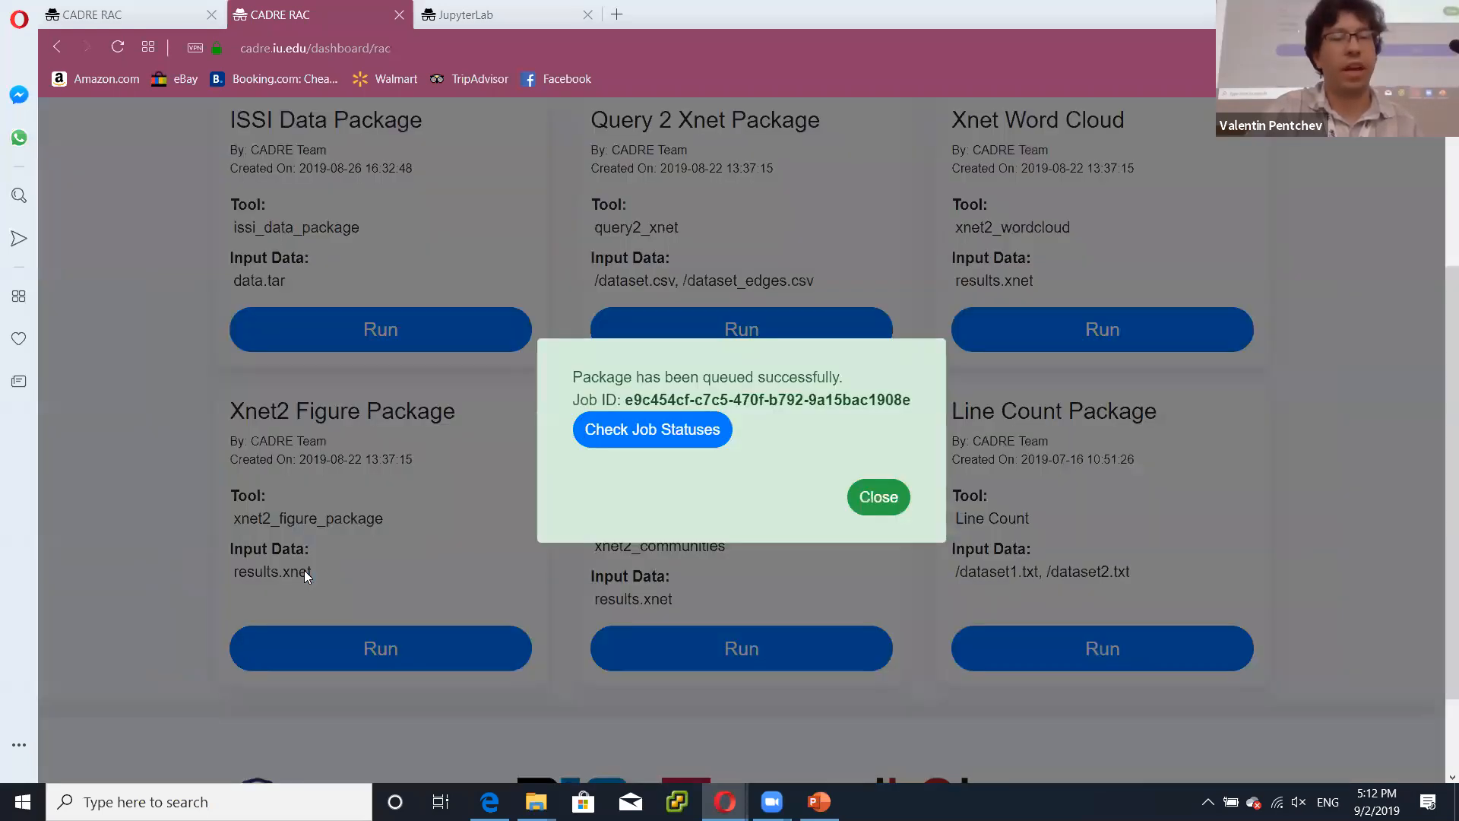
pyautogui.click(878, 496)
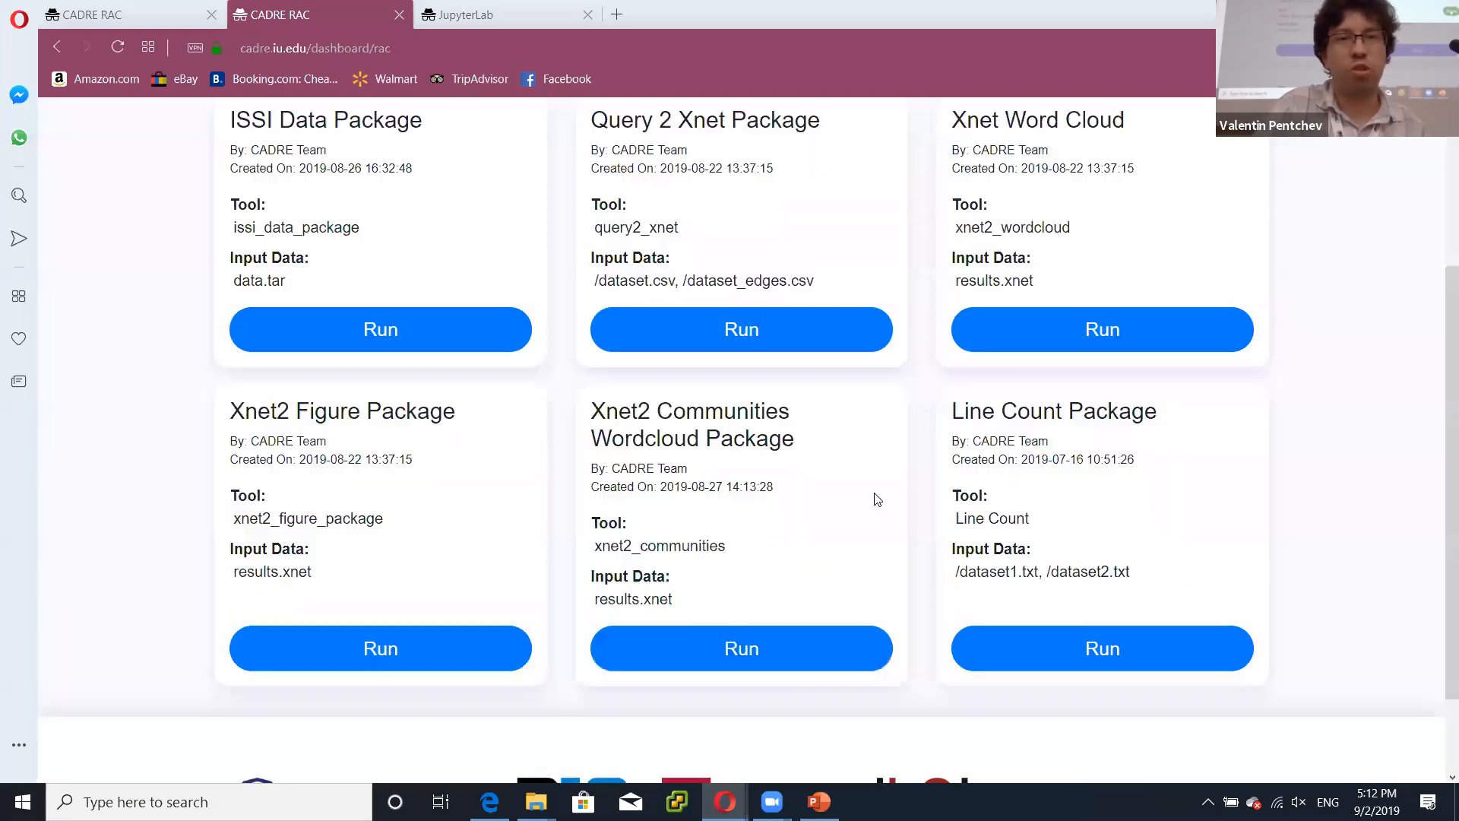
# - From the root, open packages/xnet2_communities_wordcloud/output_files/word_cloud.pdf
pyautogui.click(518, 22)
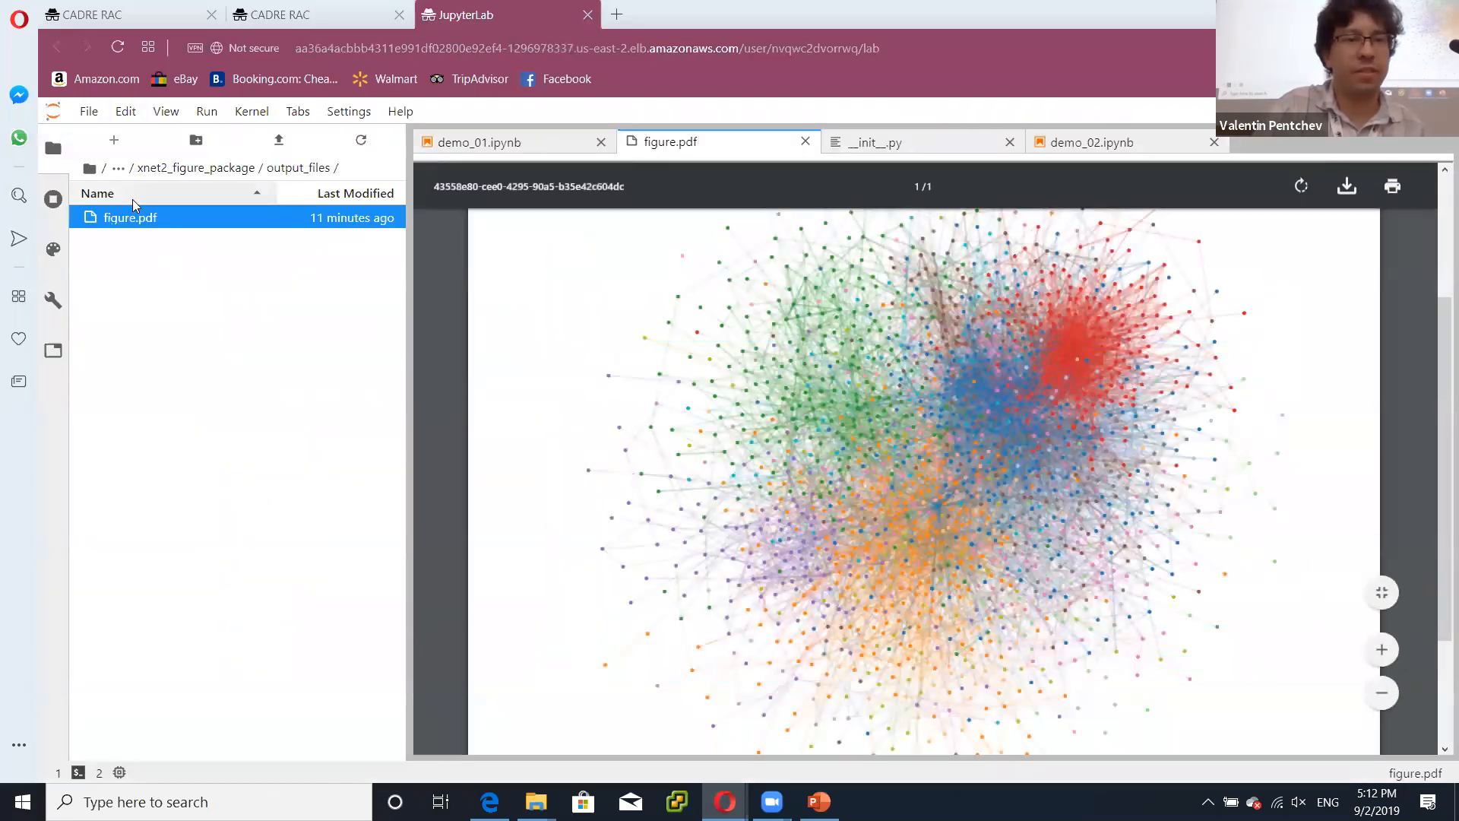
pyautogui.click(97, 175)
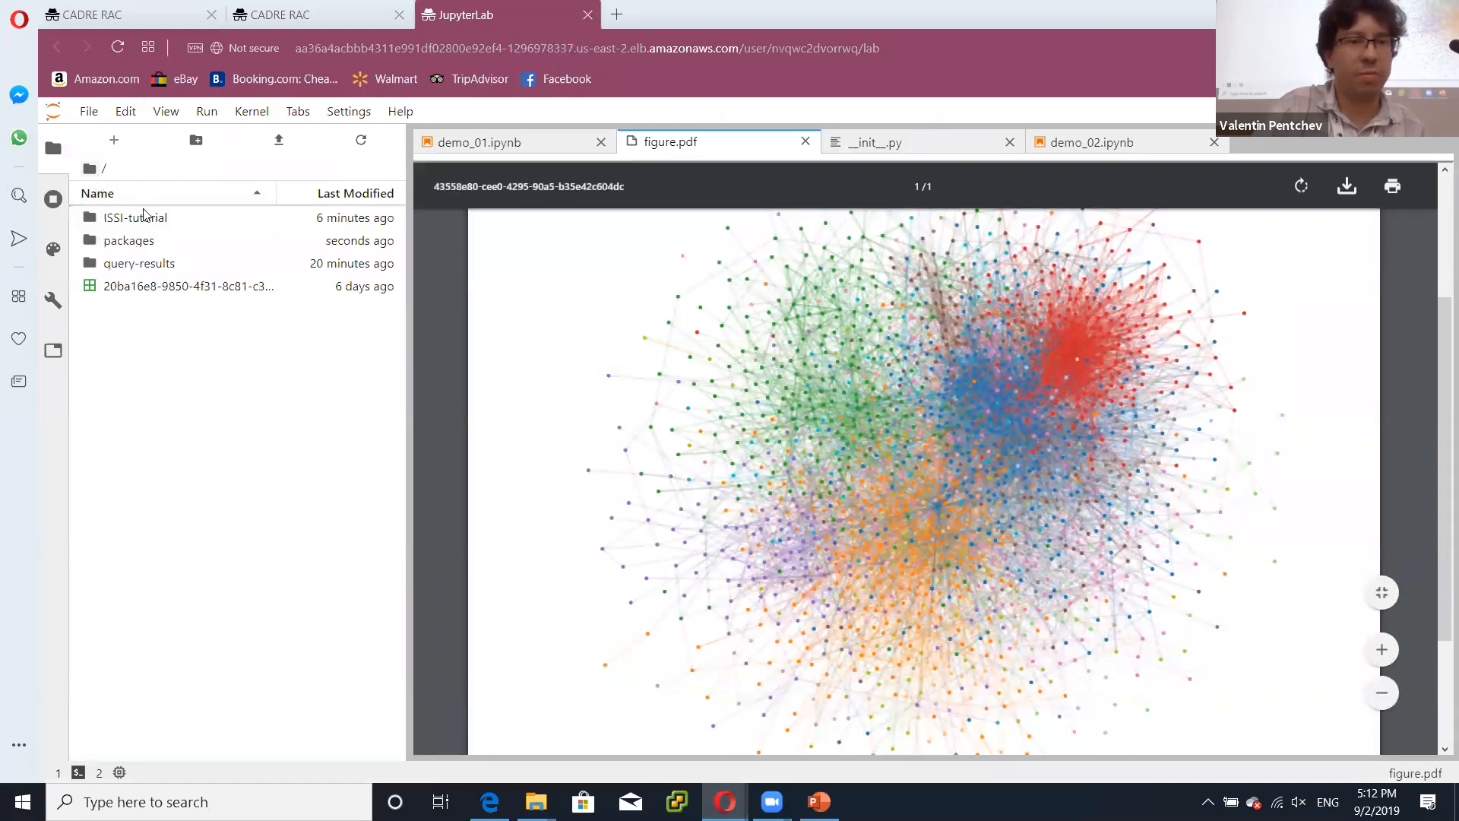
pyautogui.click(140, 247)
pyautogui.doubleClick(141, 247)
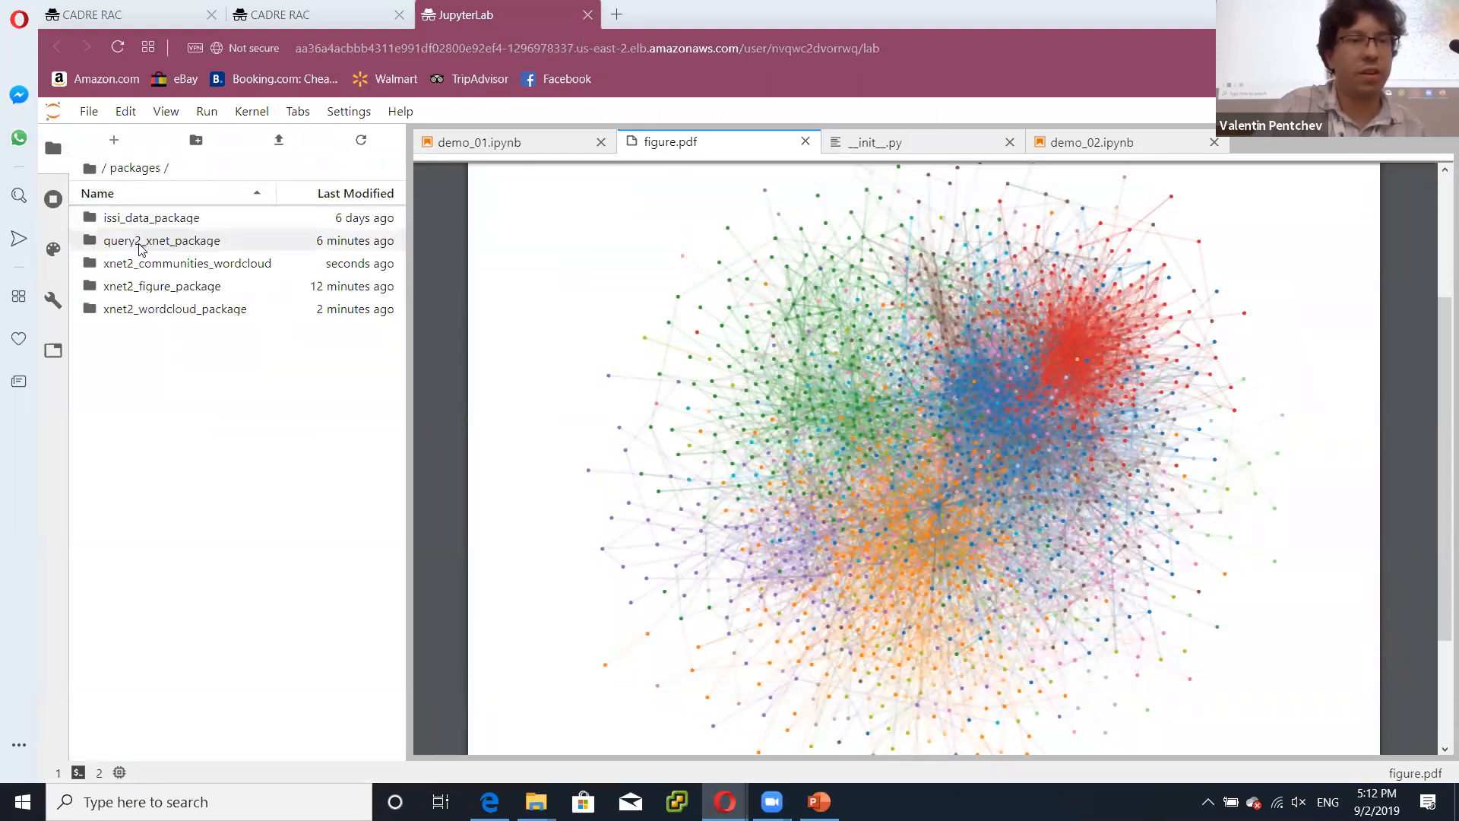
pyautogui.doubleClick(252, 266)
pyautogui.click(148, 241)
pyautogui.doubleClick(147, 241)
pyautogui.doubleClick(141, 217)
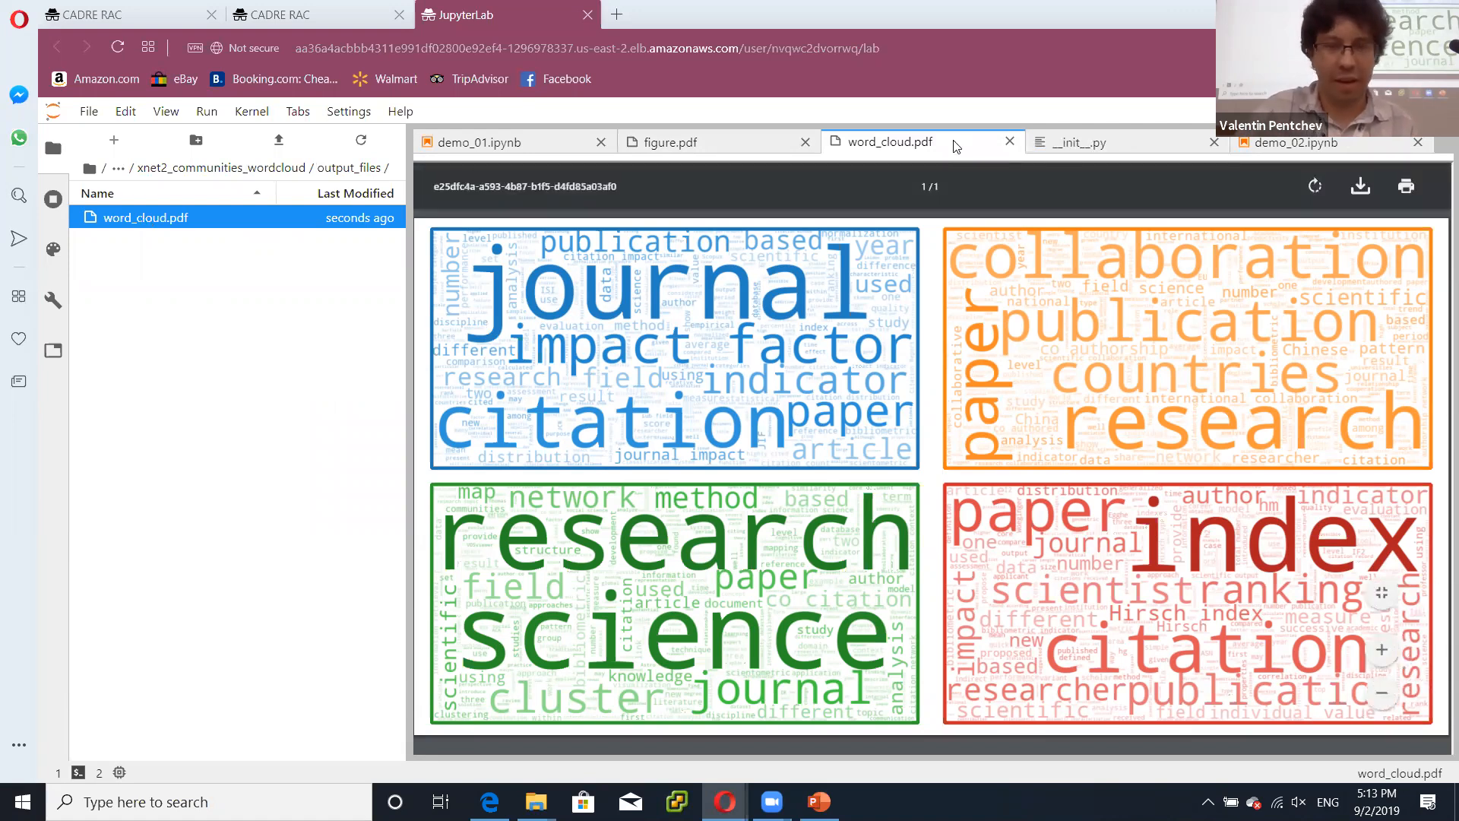
# - Dock word_cloud.pdf beside figure.pdf, narrow the file browser, and zoom out to fit all four clouds
pyautogui.moveTo(955, 146); pyautogui.dragTo(1379, 244)
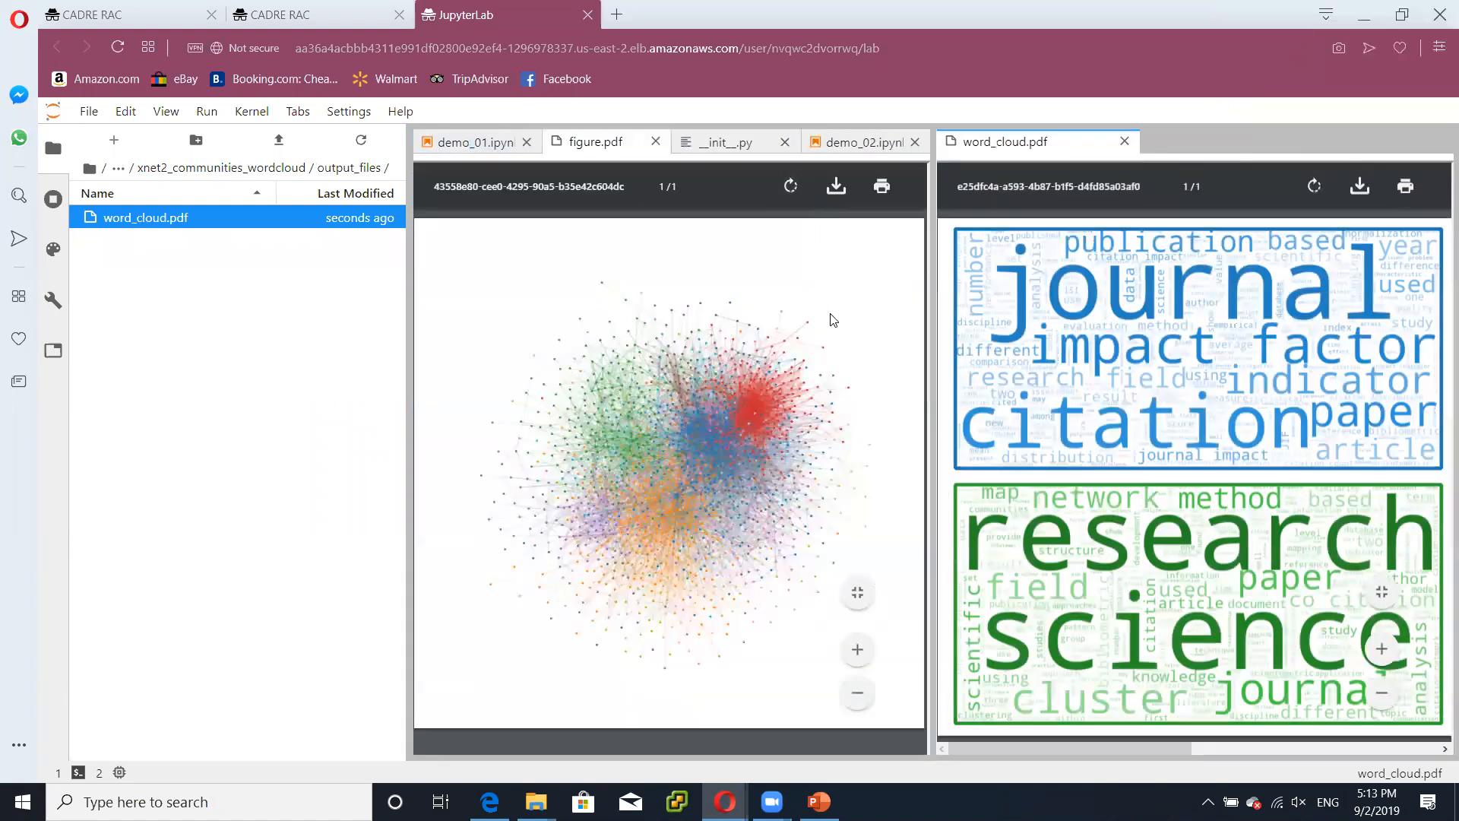
pyautogui.moveTo(400, 348); pyautogui.dragTo(167, 370)
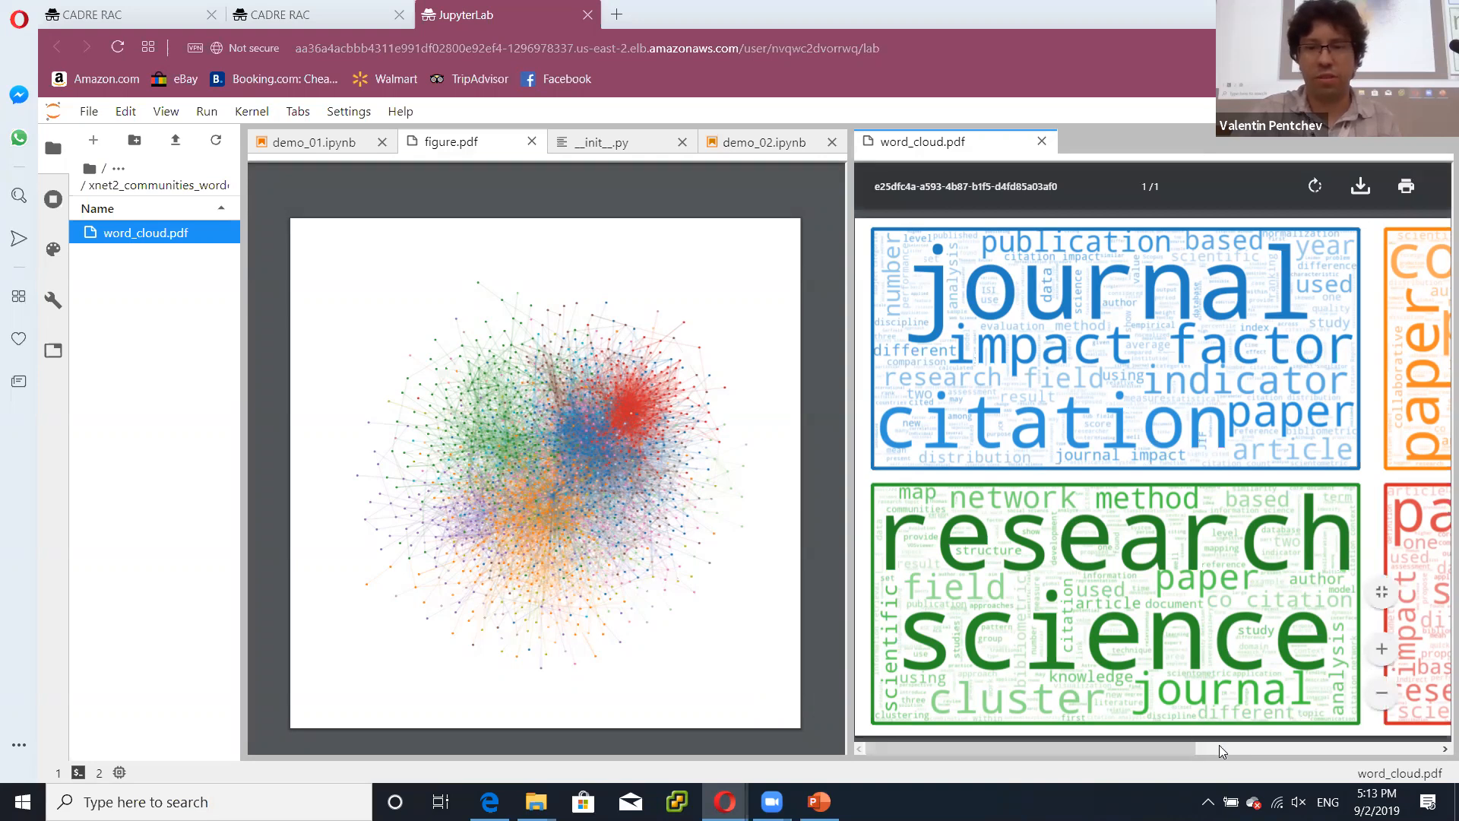
pyautogui.click(1240, 749)
pyautogui.click(1378, 697)
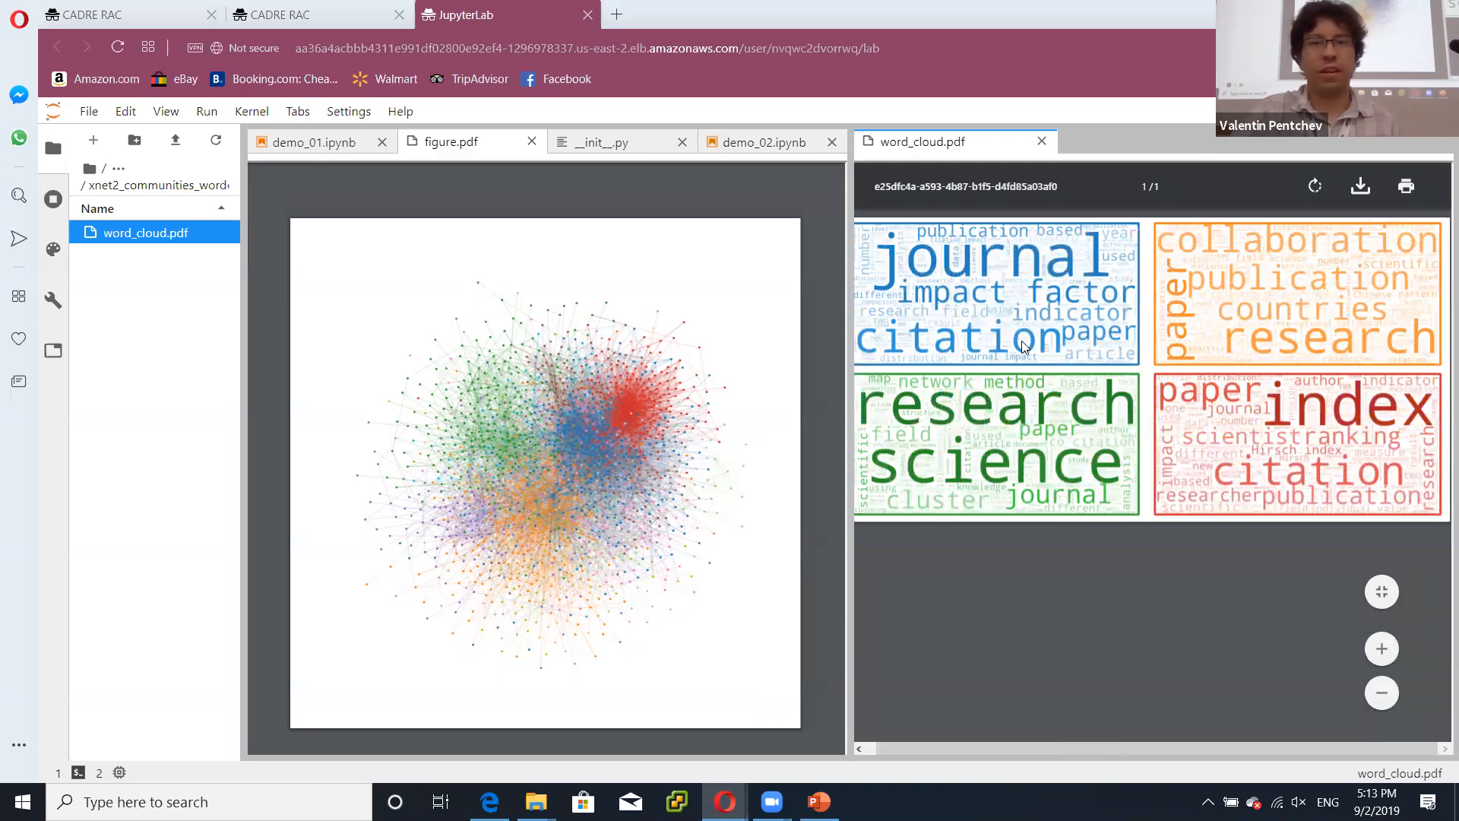
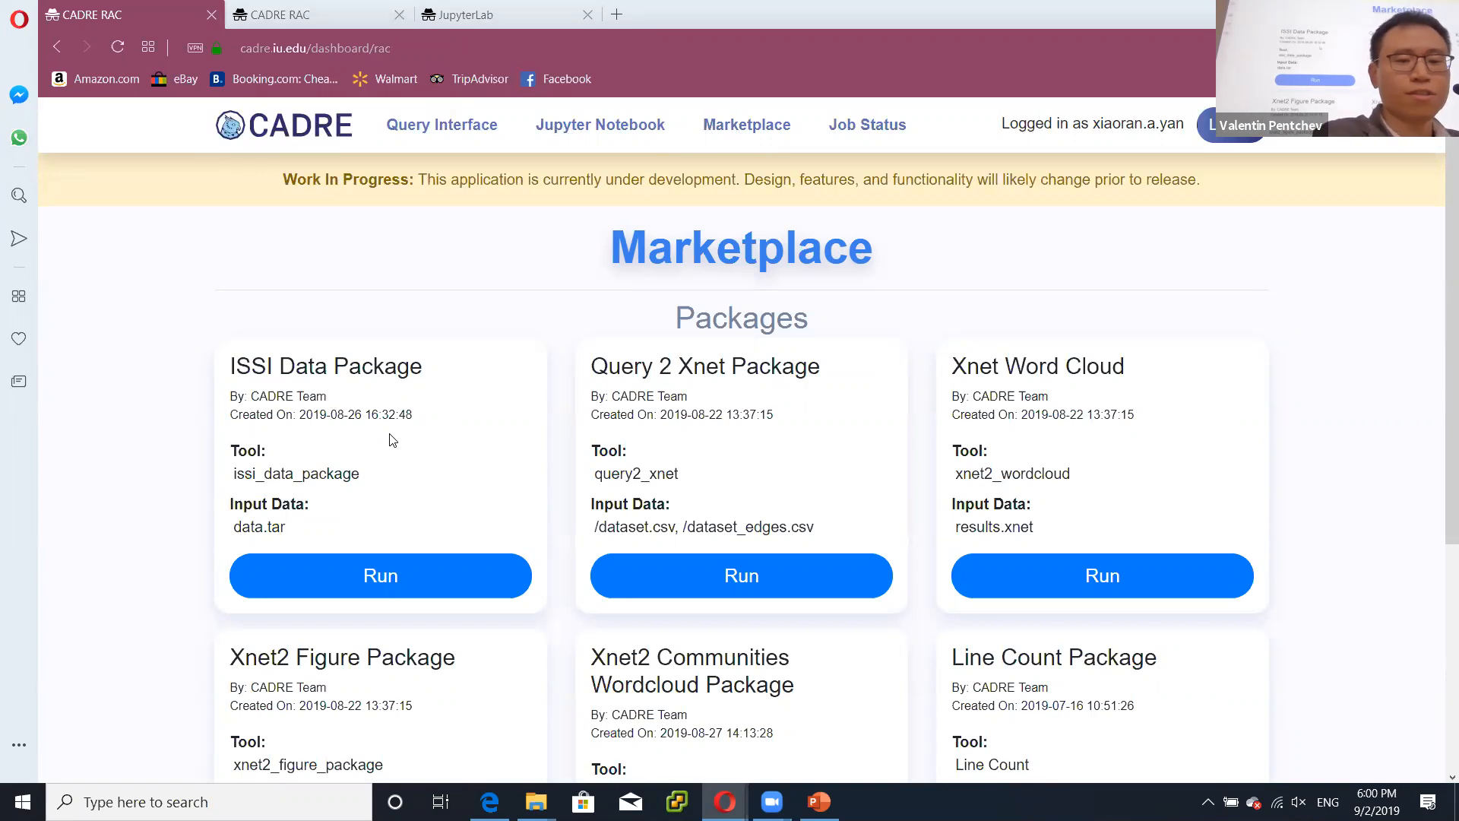
# - Queue an ISSI Data Package run on data.tar, then return to JupyterLab
pyautogui.click(403, 573)
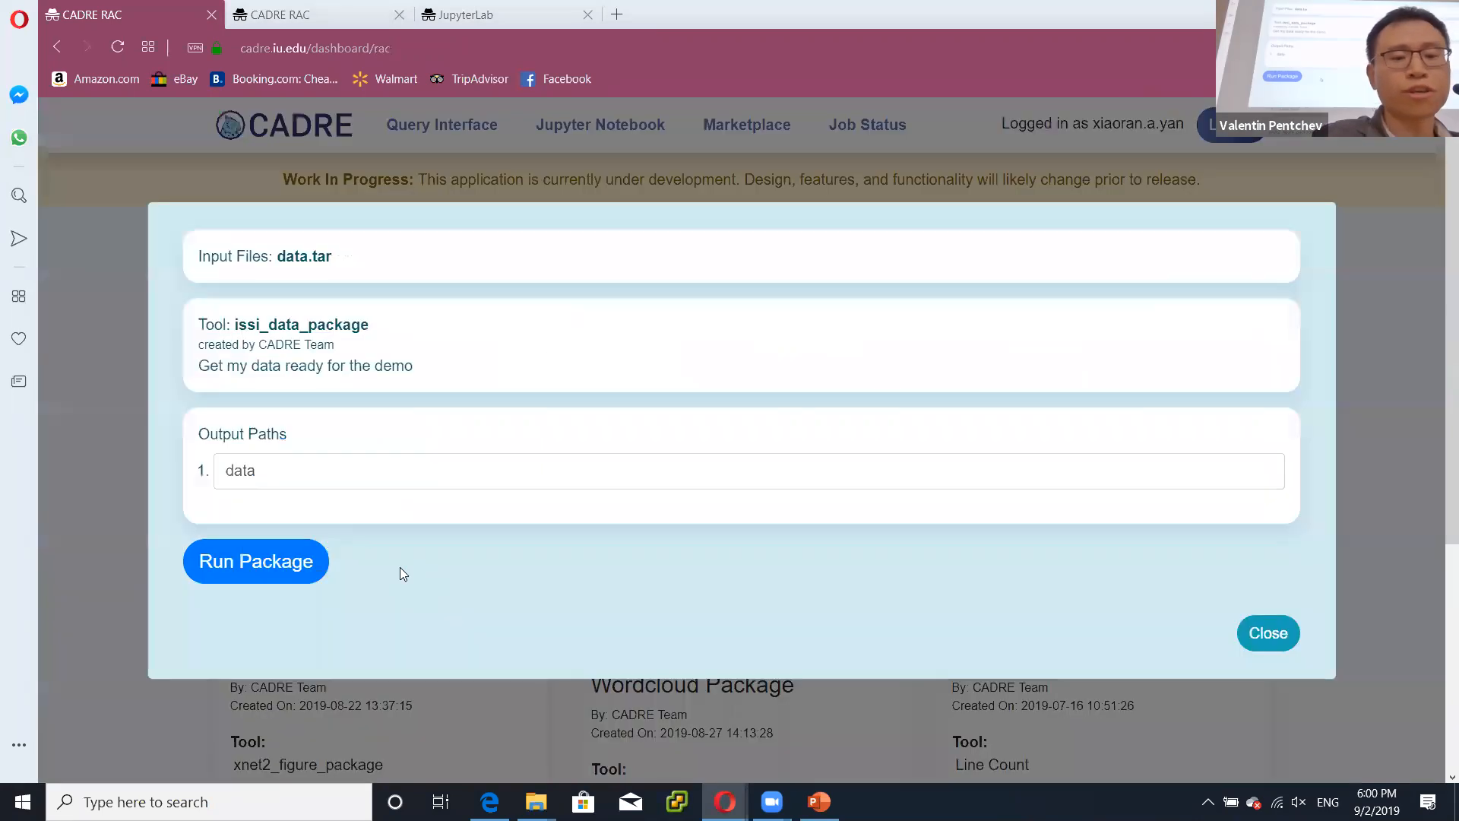
pyautogui.click(292, 563)
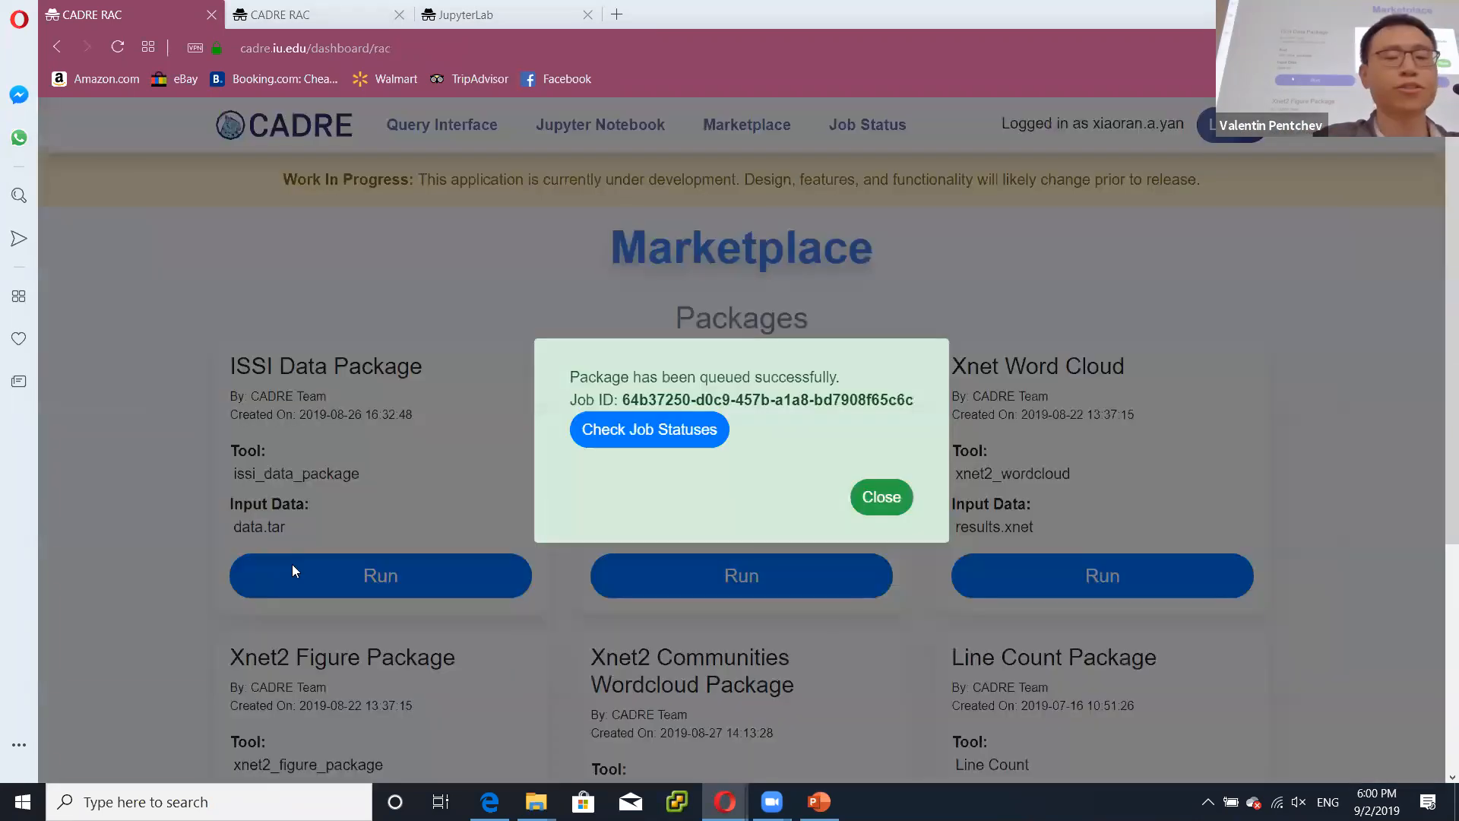
pyautogui.click(906, 496)
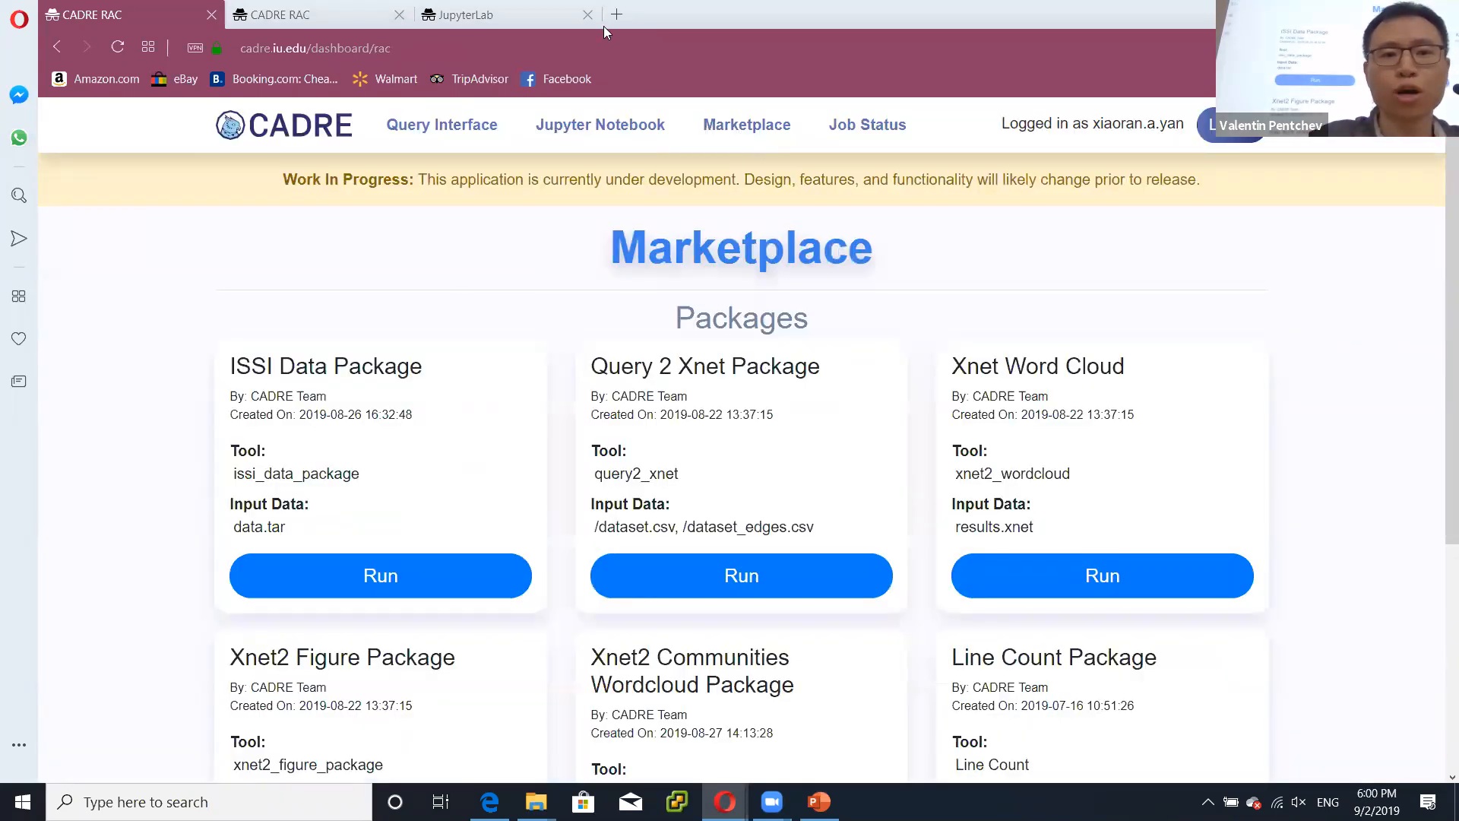
pyautogui.click(540, 27)
# - From the top of demo_03.ipynb, launch the Classic Notebook view via Help
pyautogui.scroll(15, 544, 250)
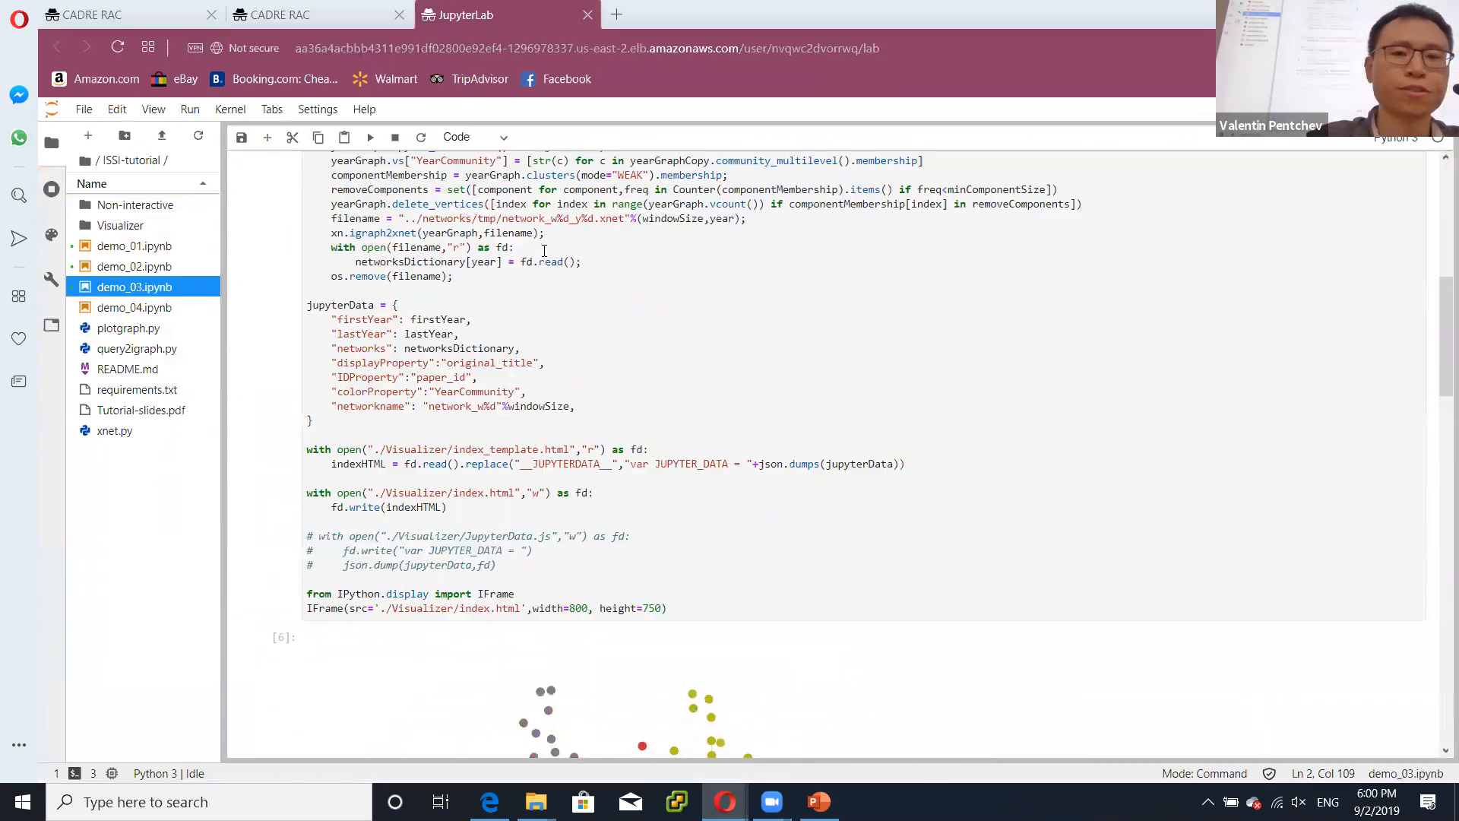
pyautogui.scroll(8, 544, 250)
pyautogui.click(366, 110)
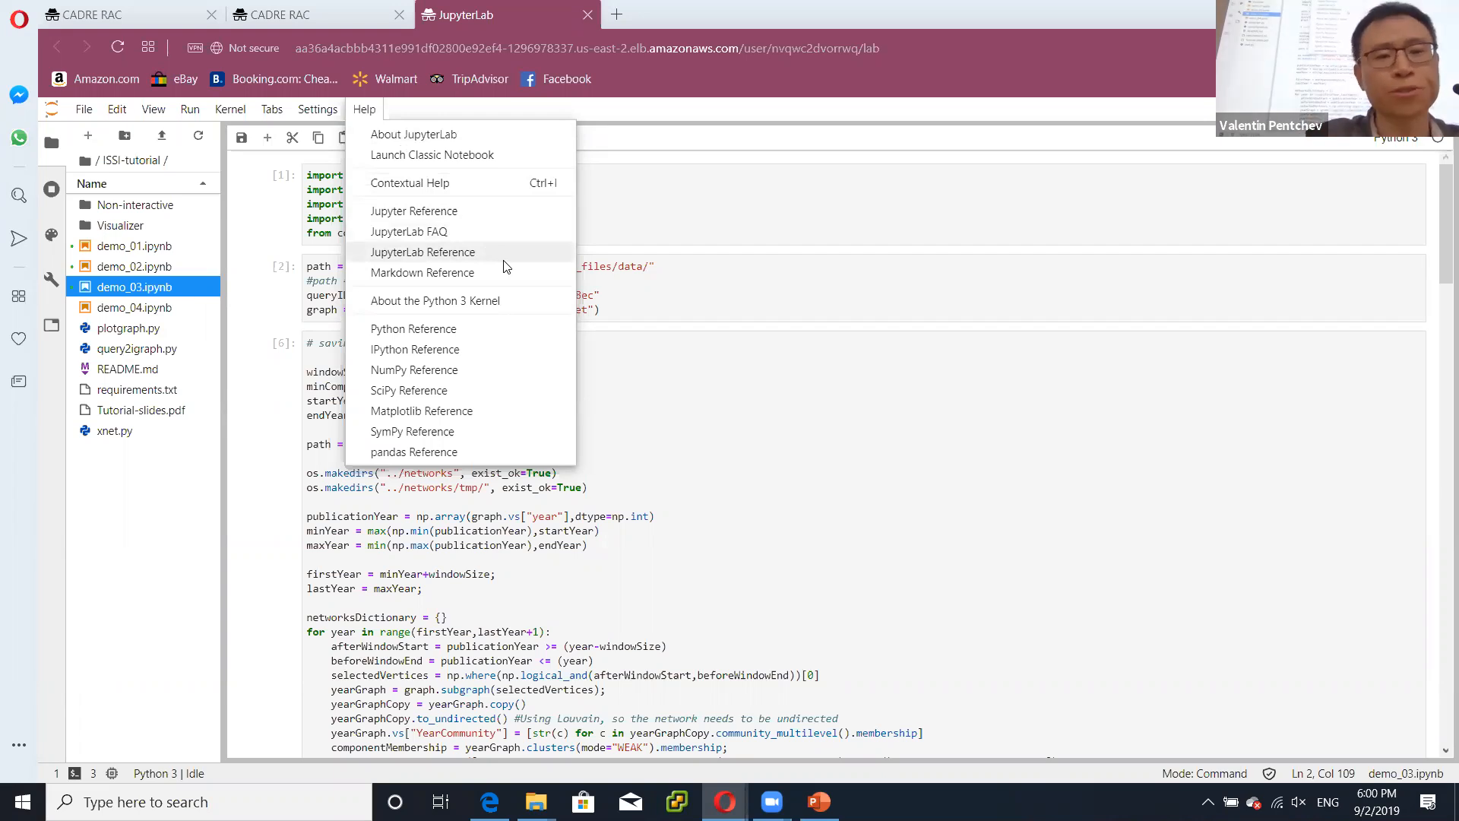
pyautogui.click(445, 155)
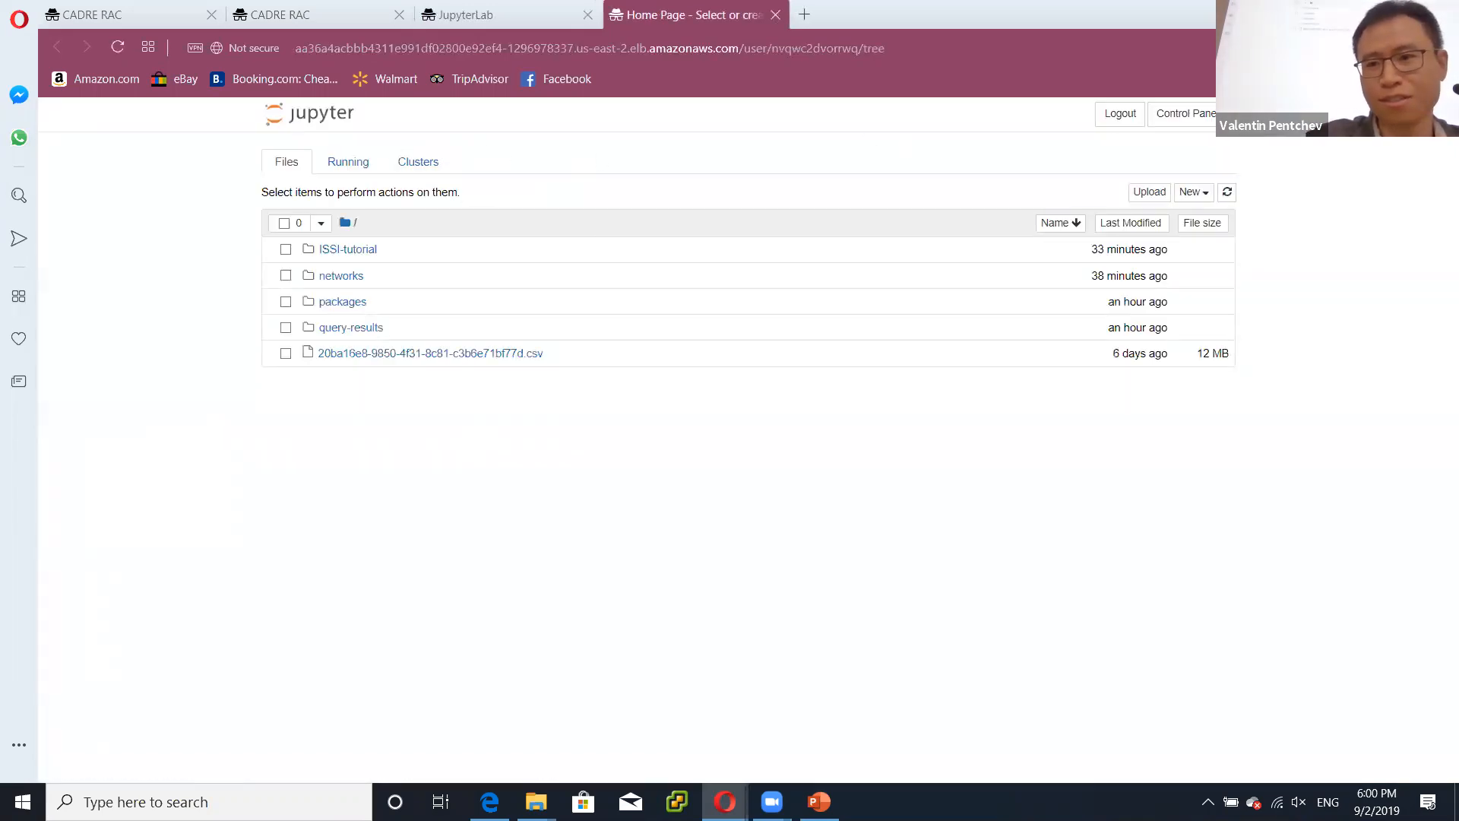
# - Log out and sign back in to JupyterHub with the tester account's username and password
pyautogui.click(1120, 113)
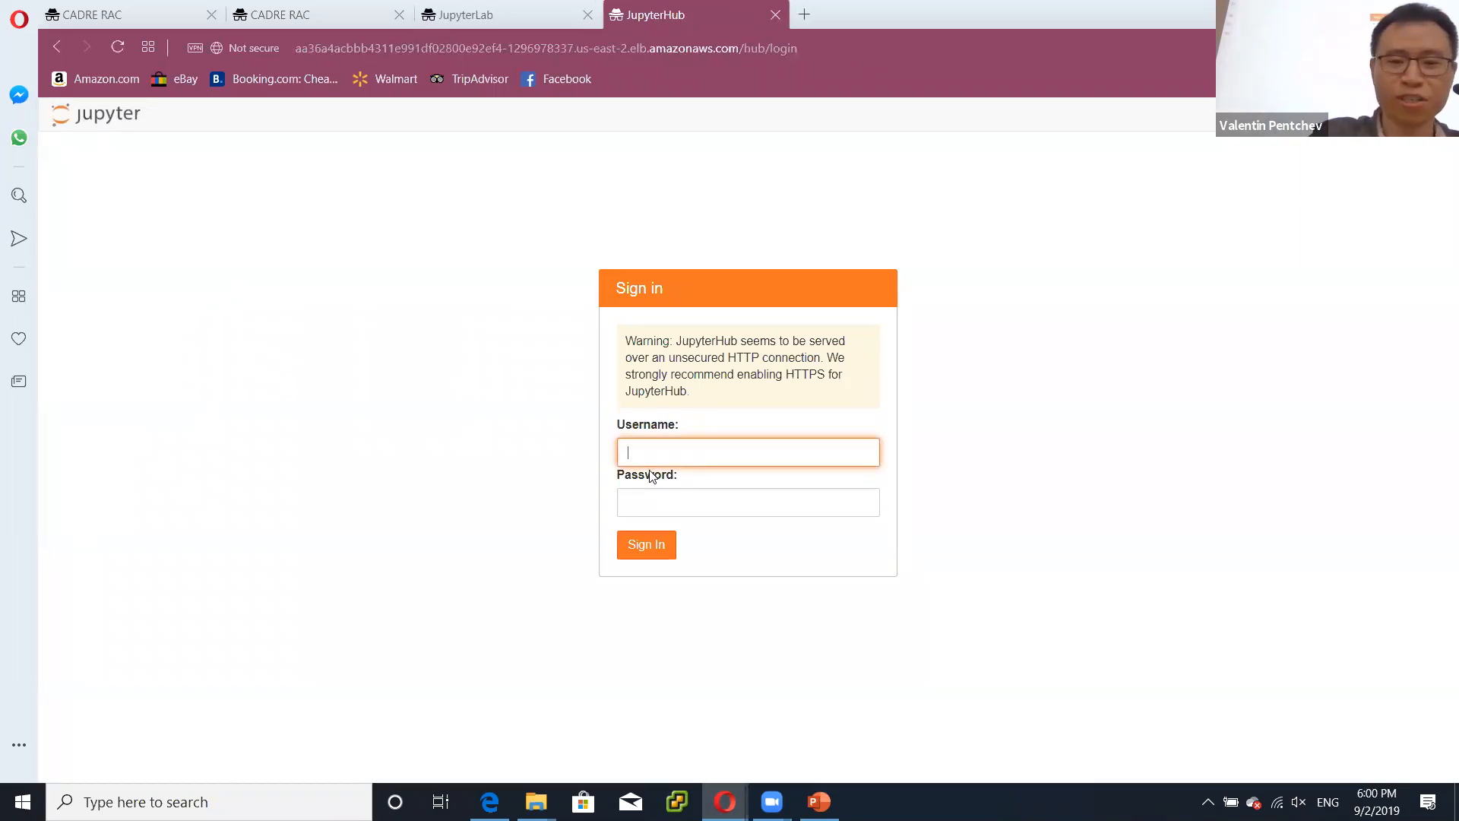
pyautogui.write('iu')
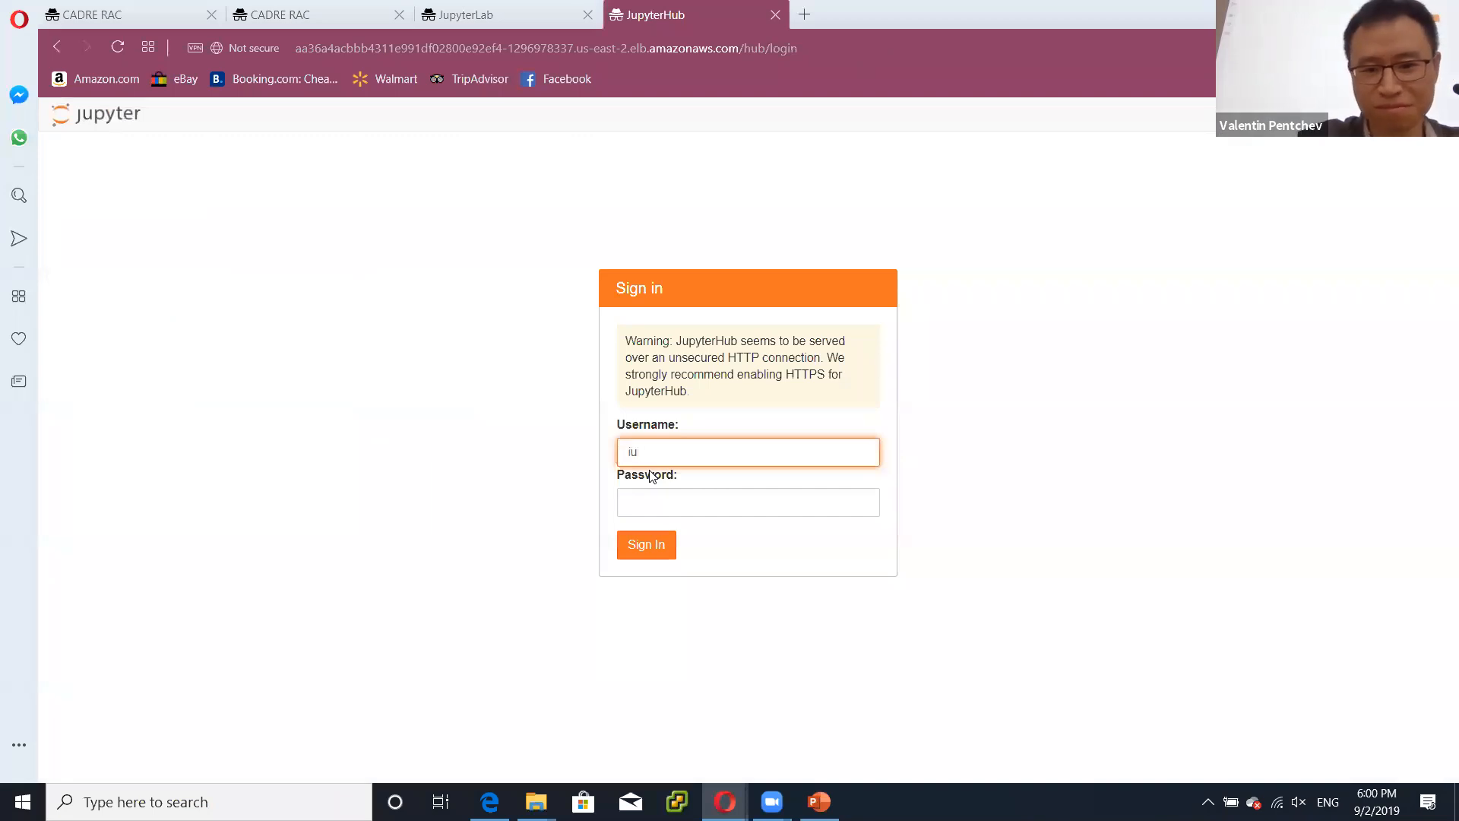
pyautogui.write('nitester')
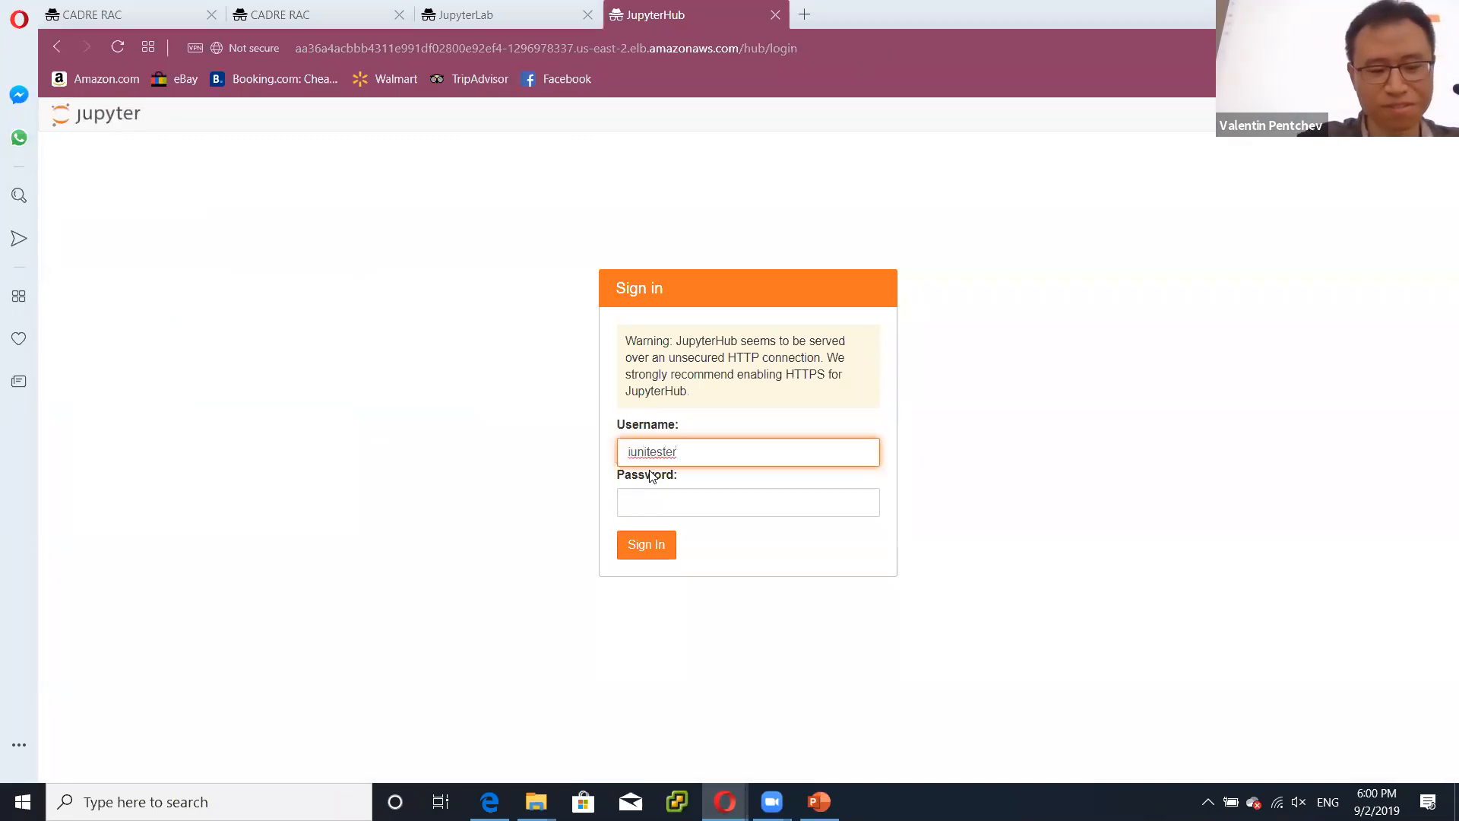
pyautogui.press('Tab')
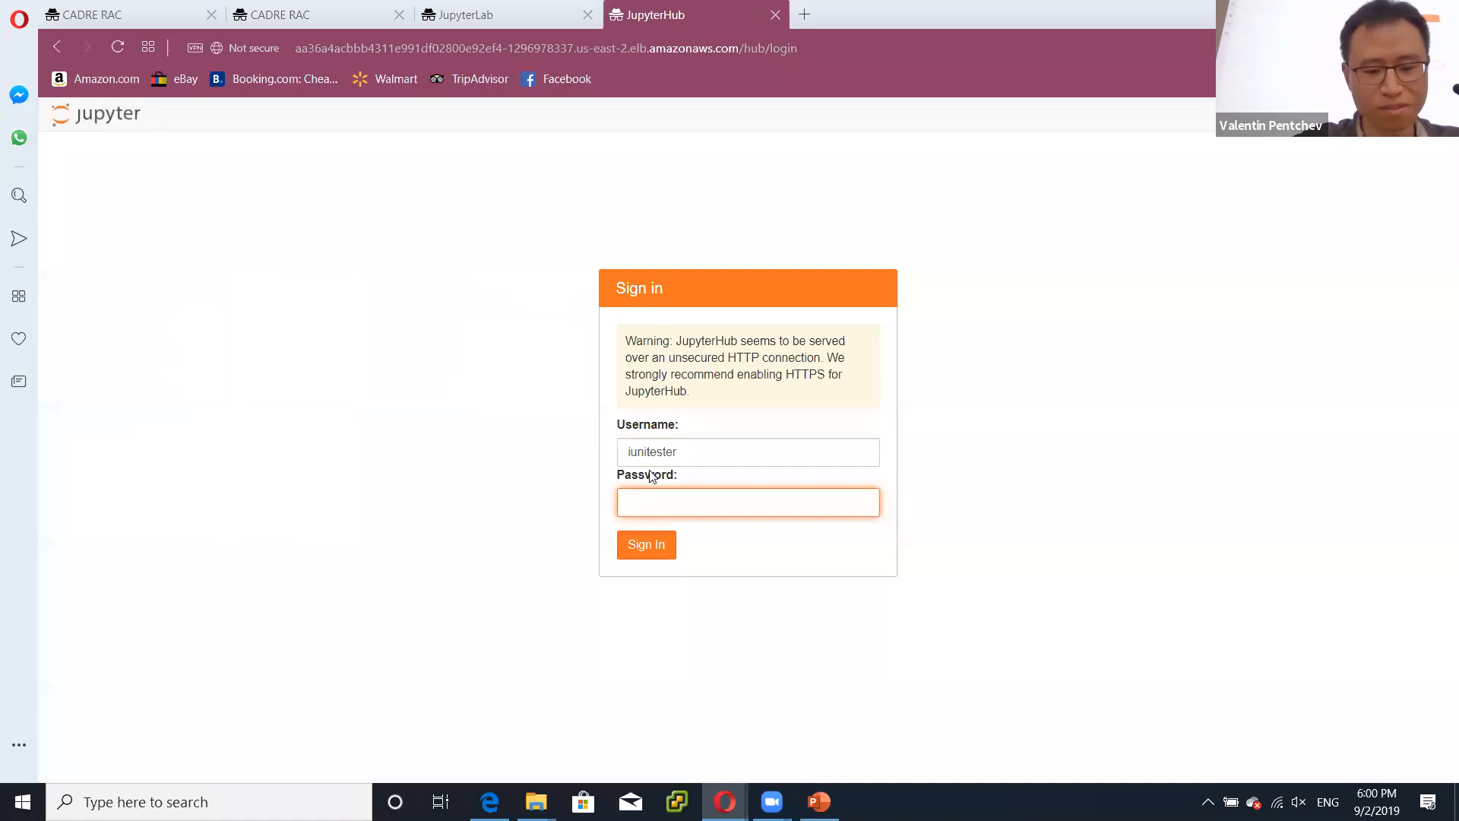
pyautogui.write('•••••')
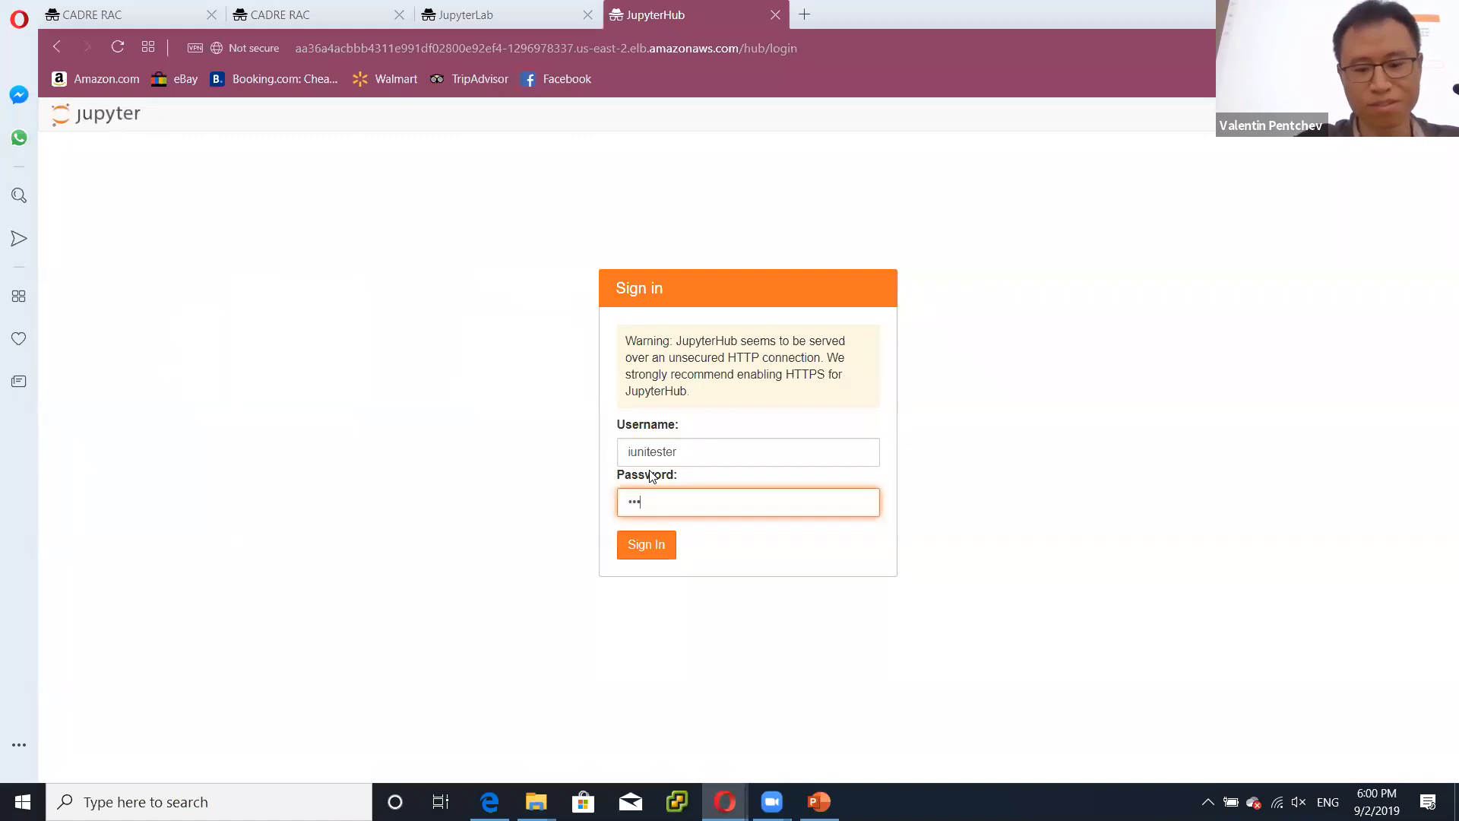
pyautogui.click(651, 558)
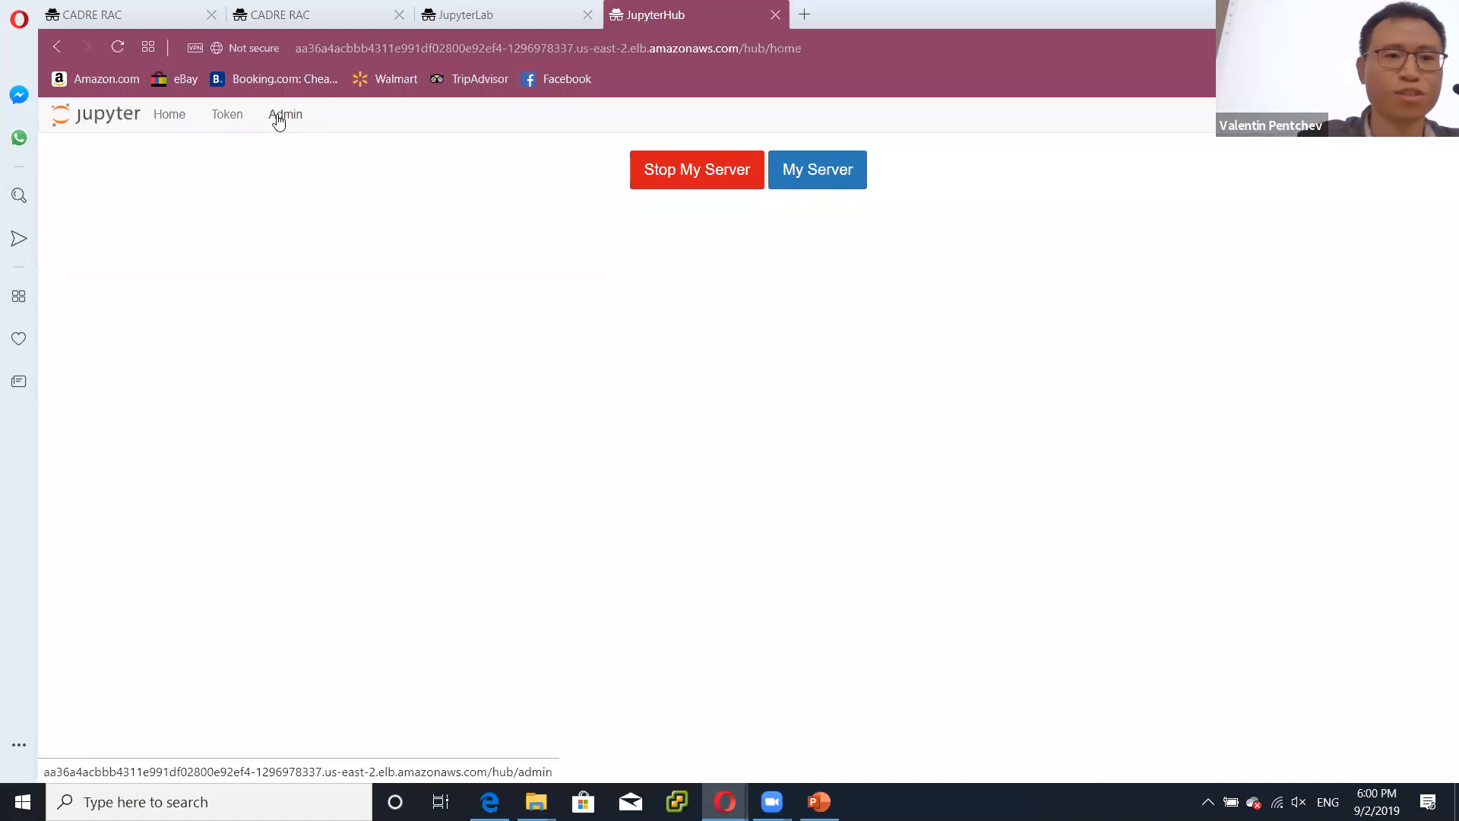
# - From the Admin user list, open a user's running server
pyautogui.click(280, 117)
pyautogui.scroll(-10, 760, 411)
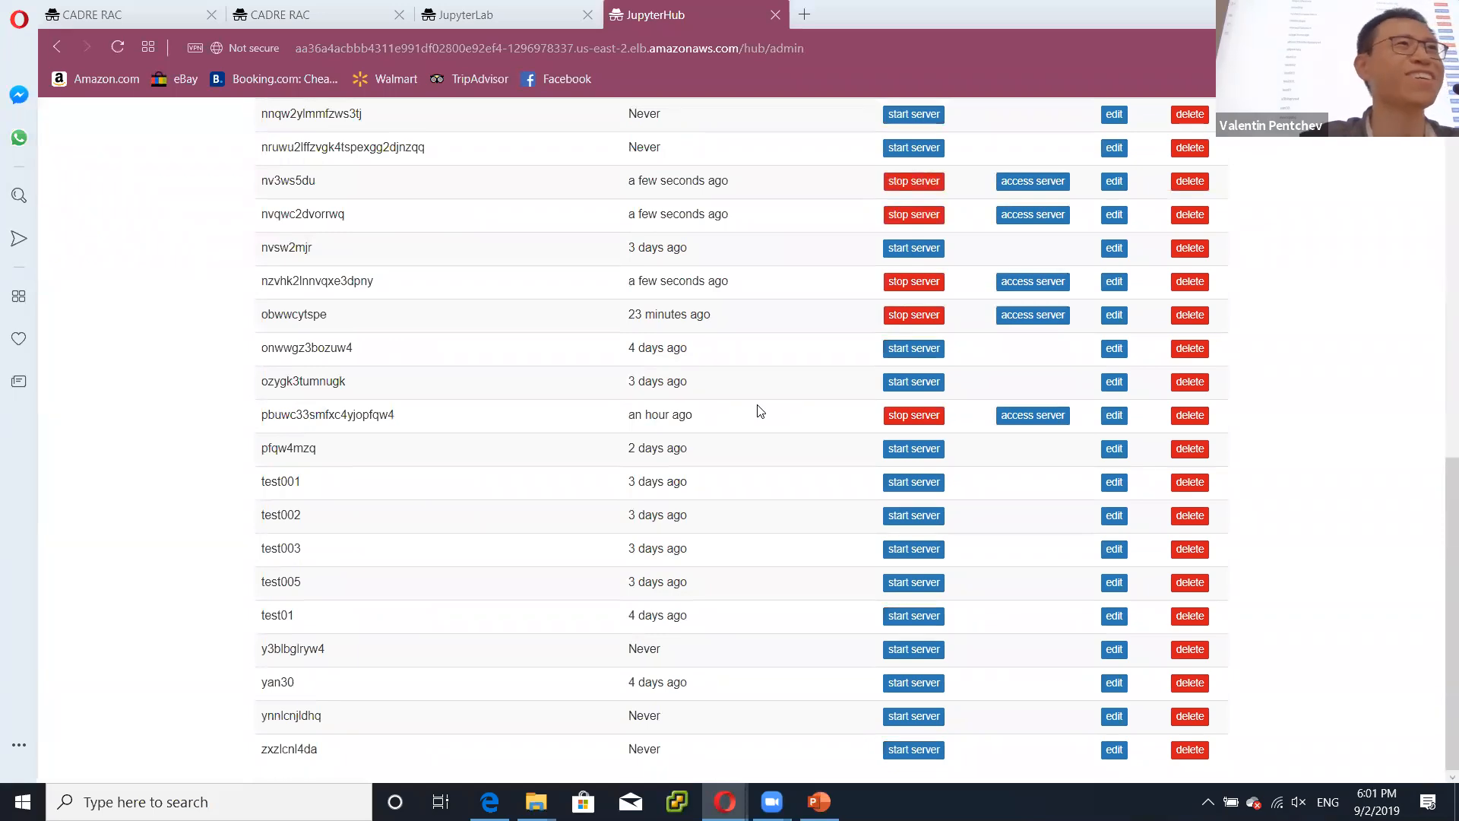
pyautogui.scroll(2, 760, 411)
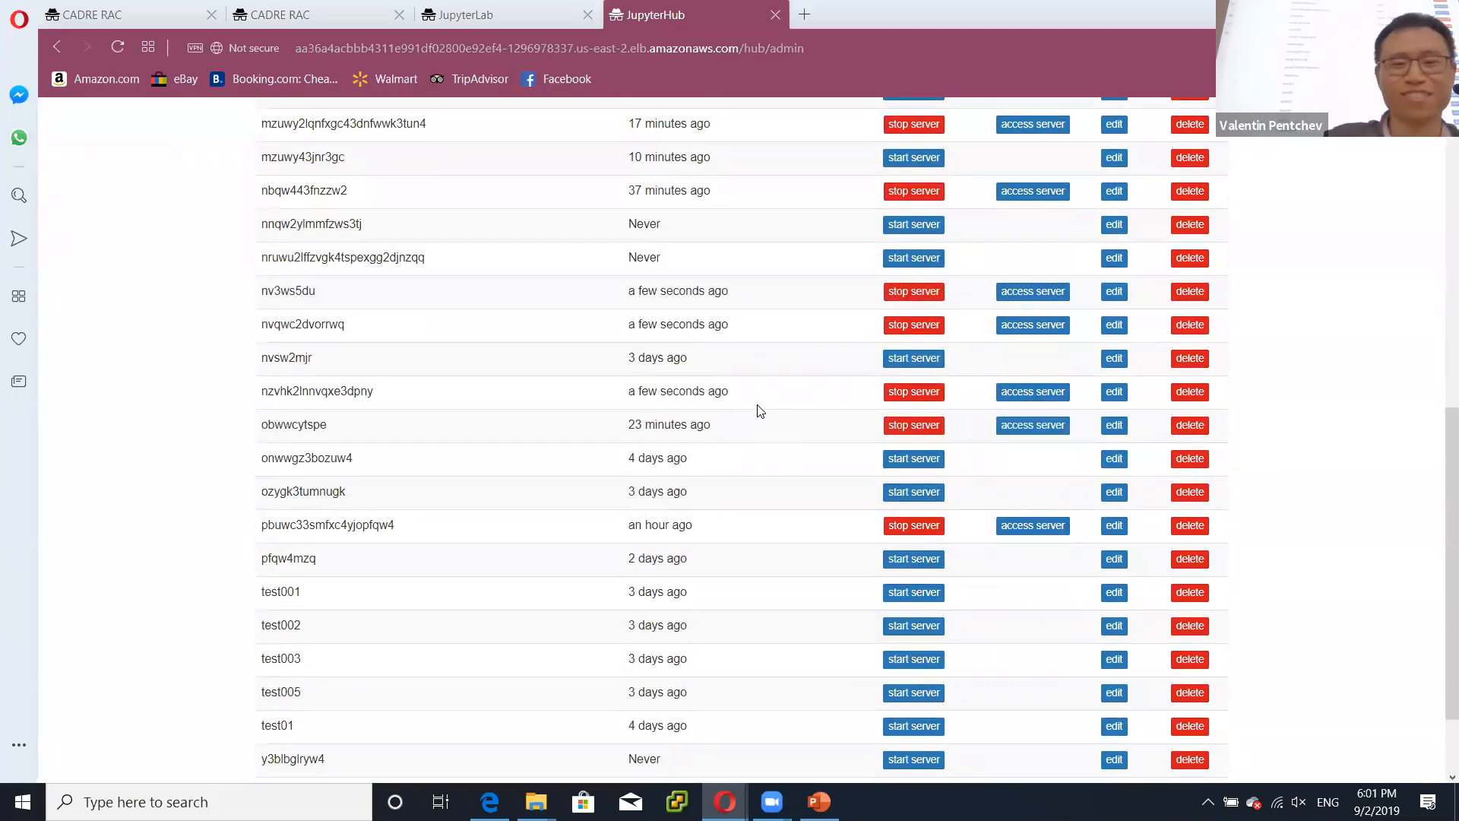
pyautogui.click(1033, 525)
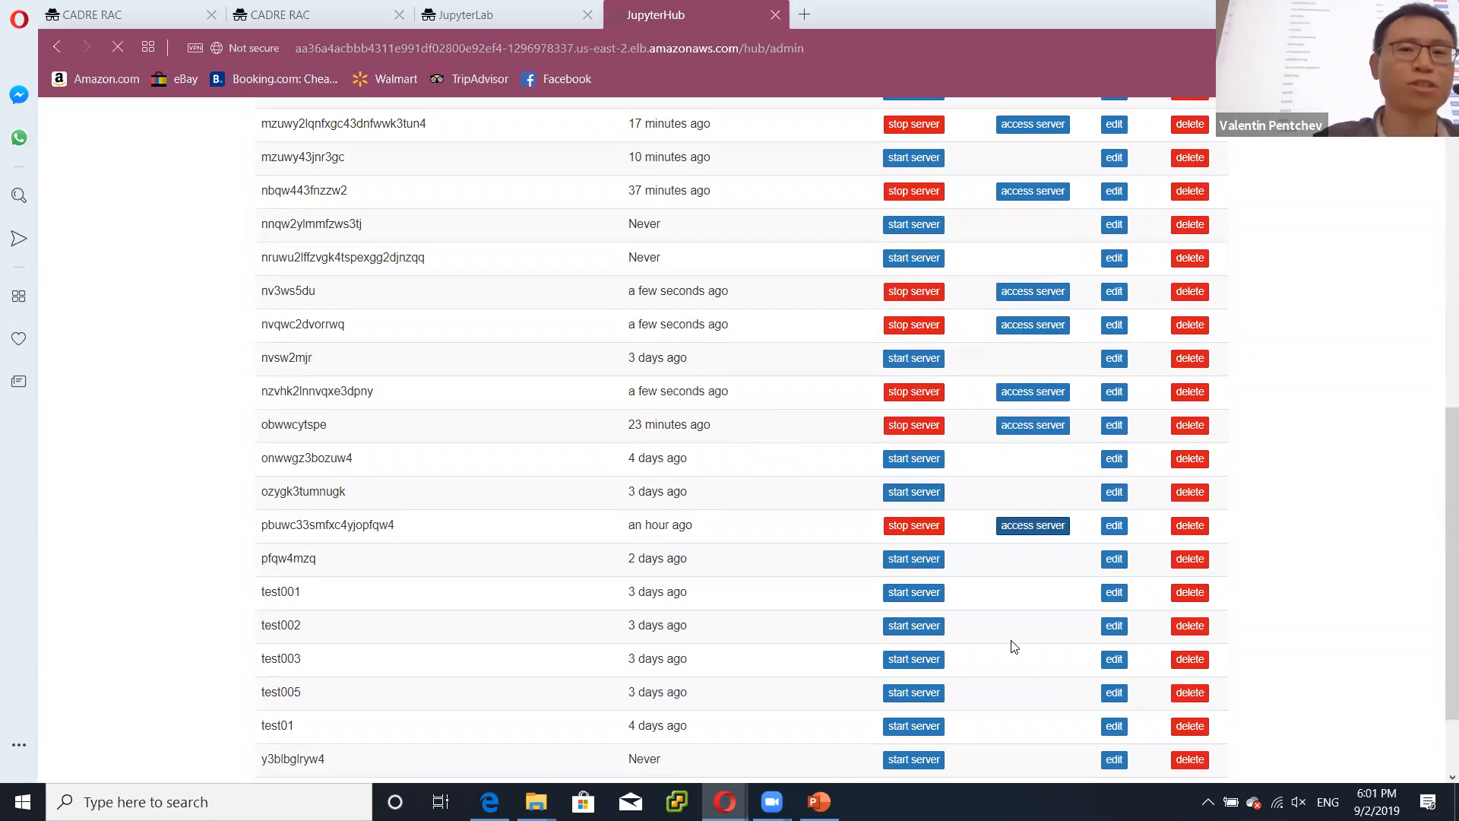
pyautogui.click(1024, 534)
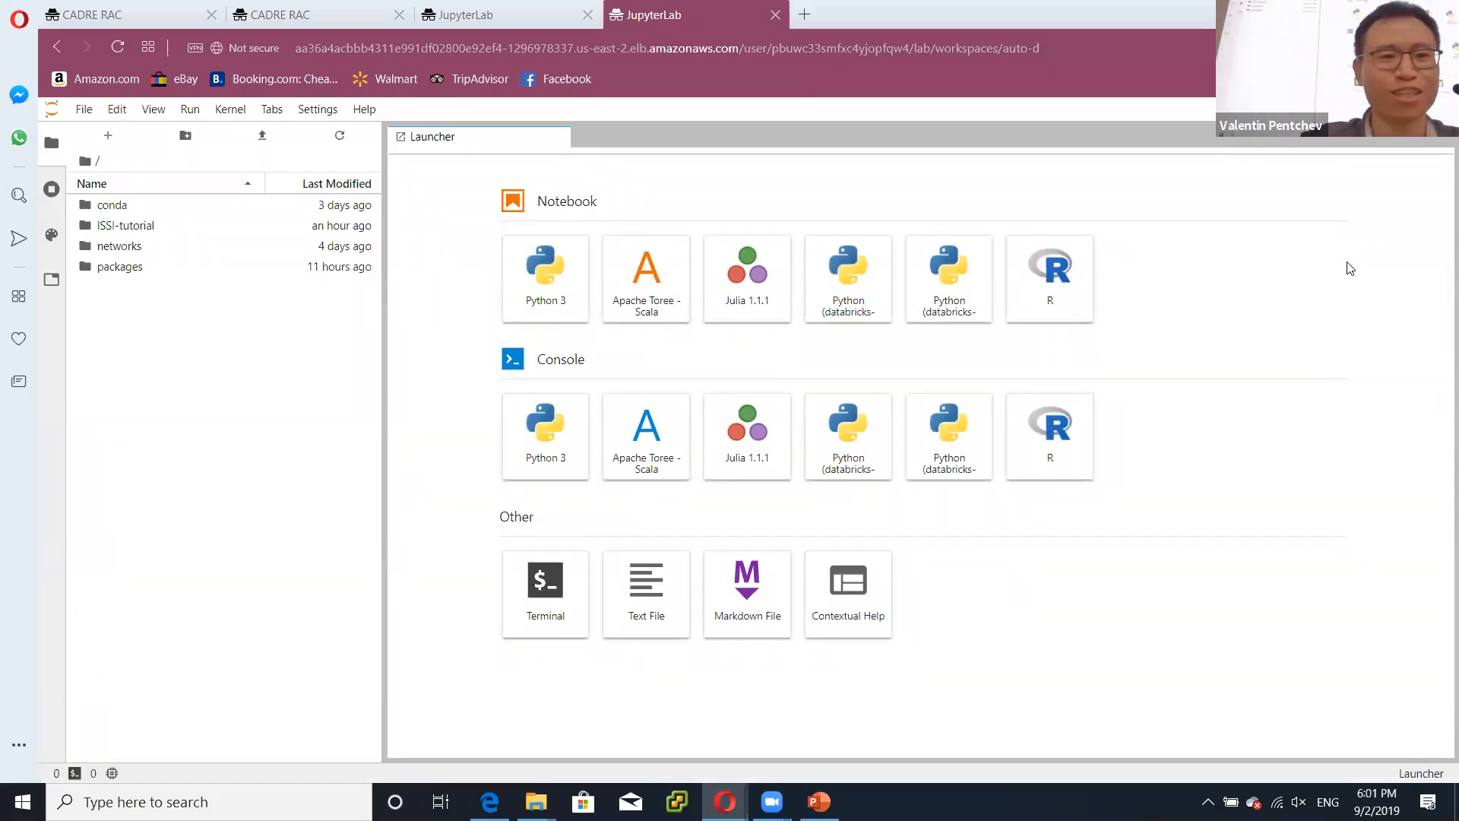
# - Open 2nd-degree-analysis.ipynb from the ISSI-tutorial/Non-interactive folder
pyautogui.doubleClick(120, 225)
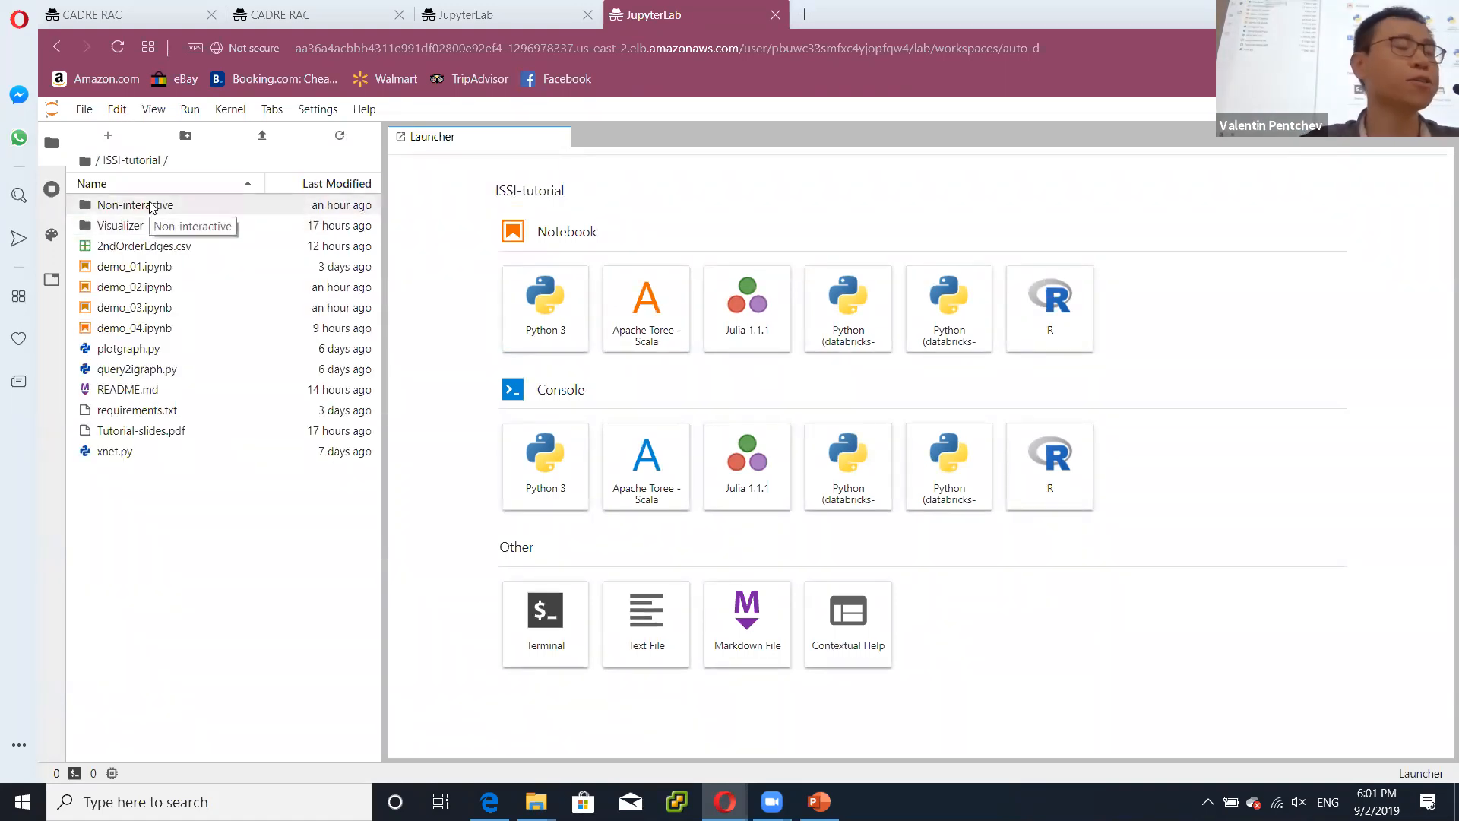
pyautogui.click(151, 208)
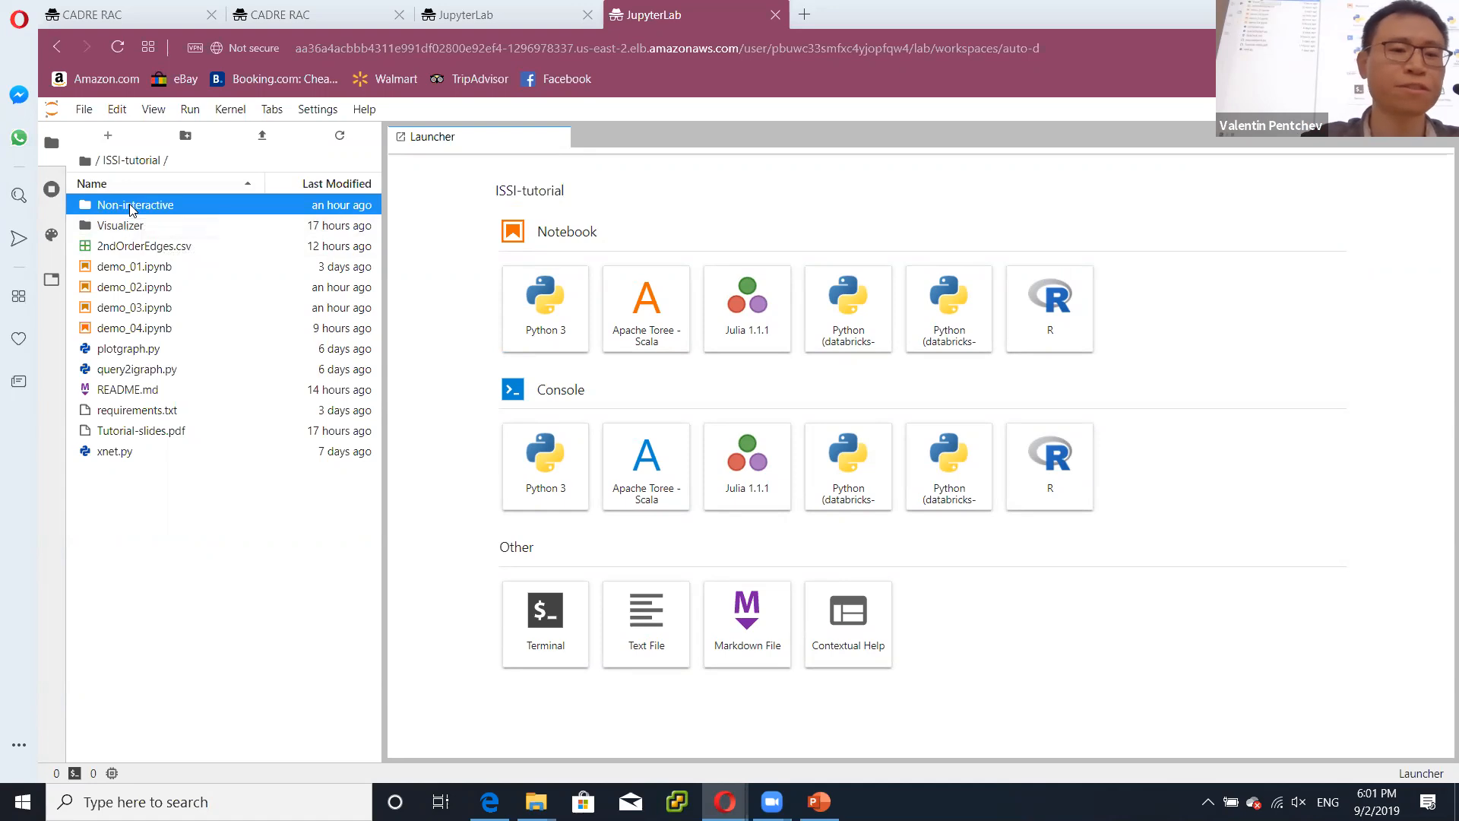
pyautogui.doubleClick(131, 210)
pyautogui.click(209, 225)
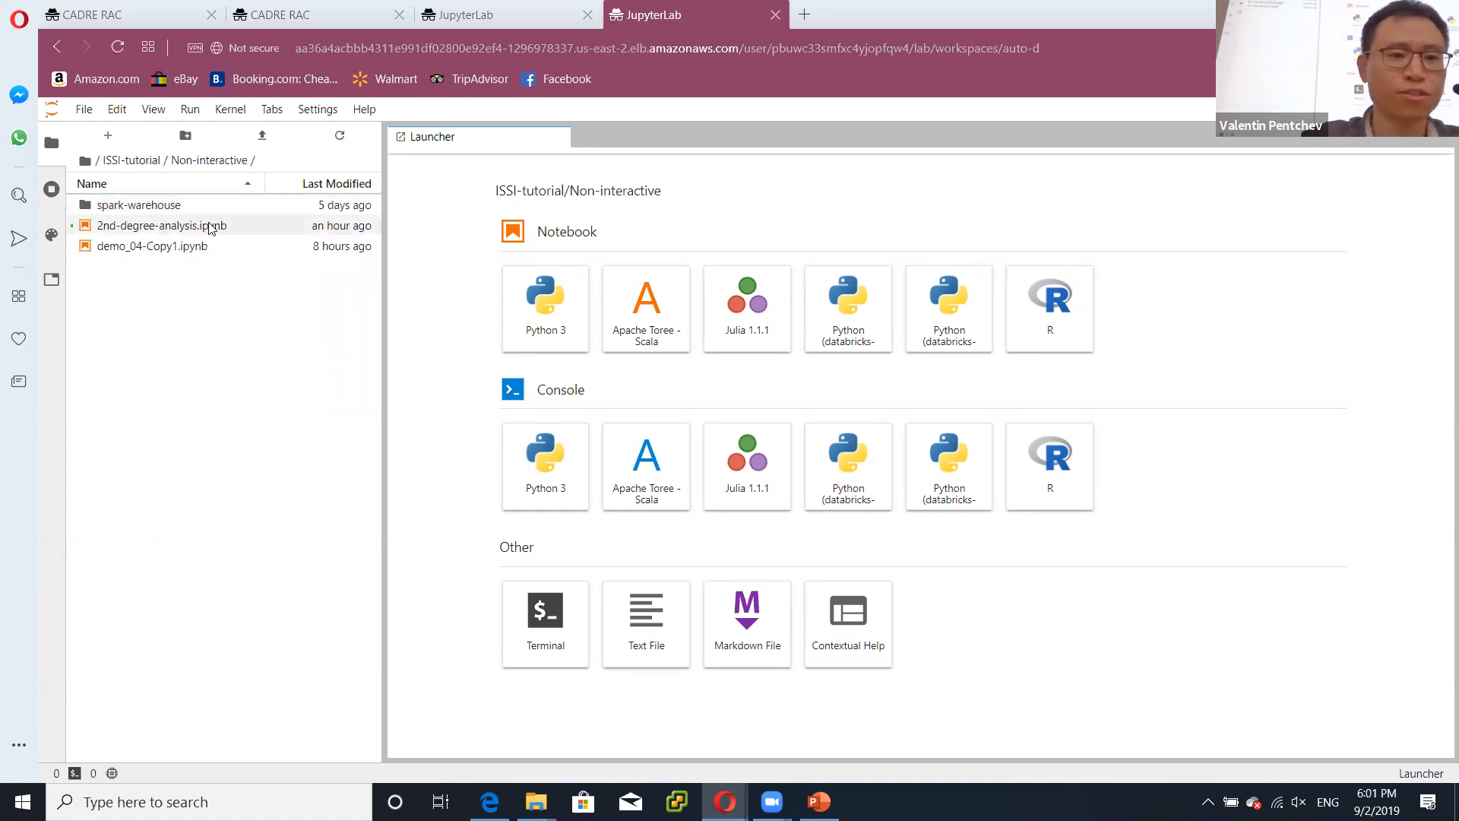
pyautogui.doubleClick(208, 223)
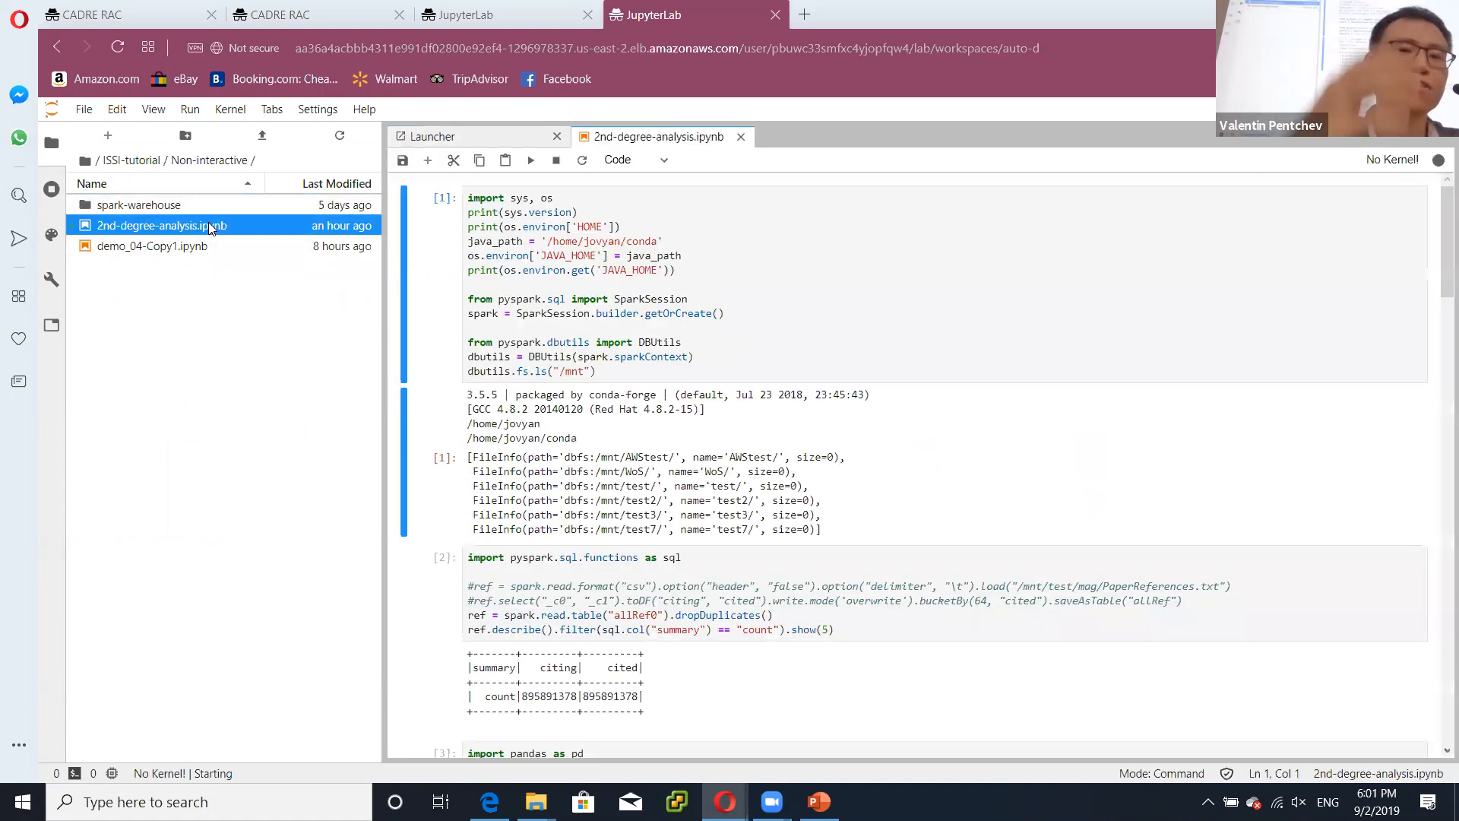
pyautogui.click(1394, 158)
# - Attach the notebook to the Python (databricks-backend) kernel and run its first cell
pyautogui.click(709, 445)
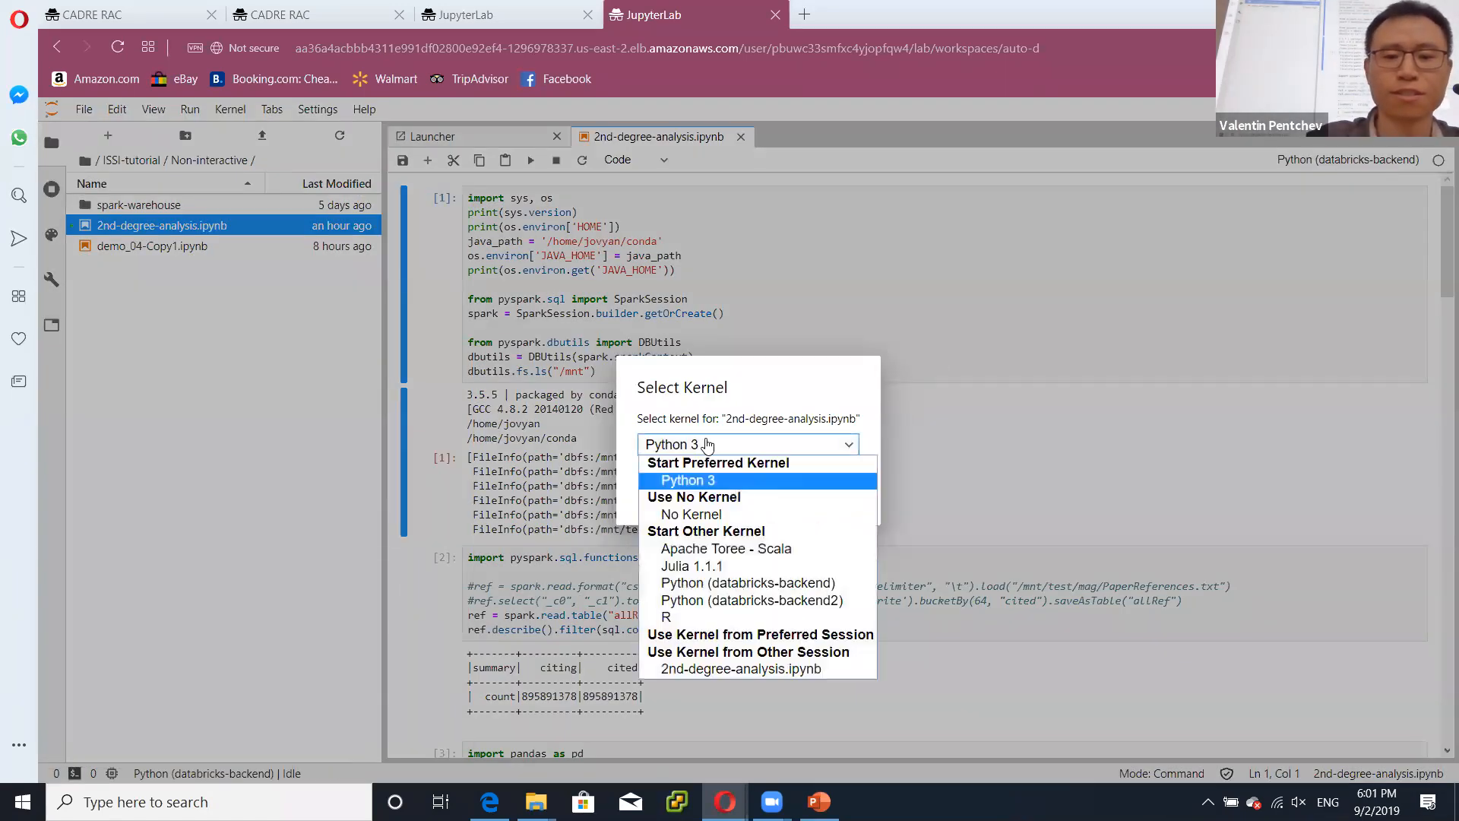
pyautogui.click(696, 583)
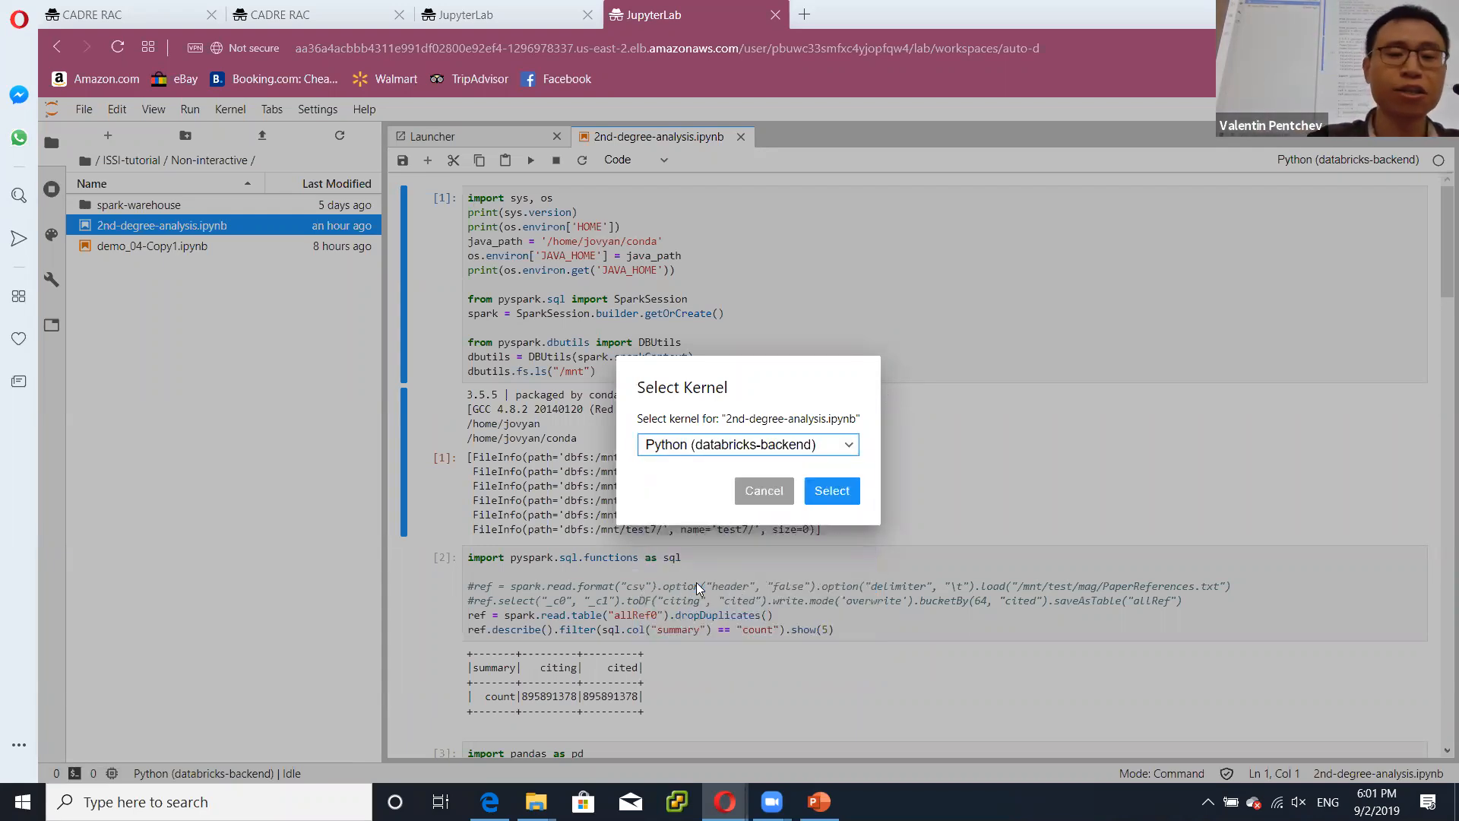
pyautogui.click(833, 491)
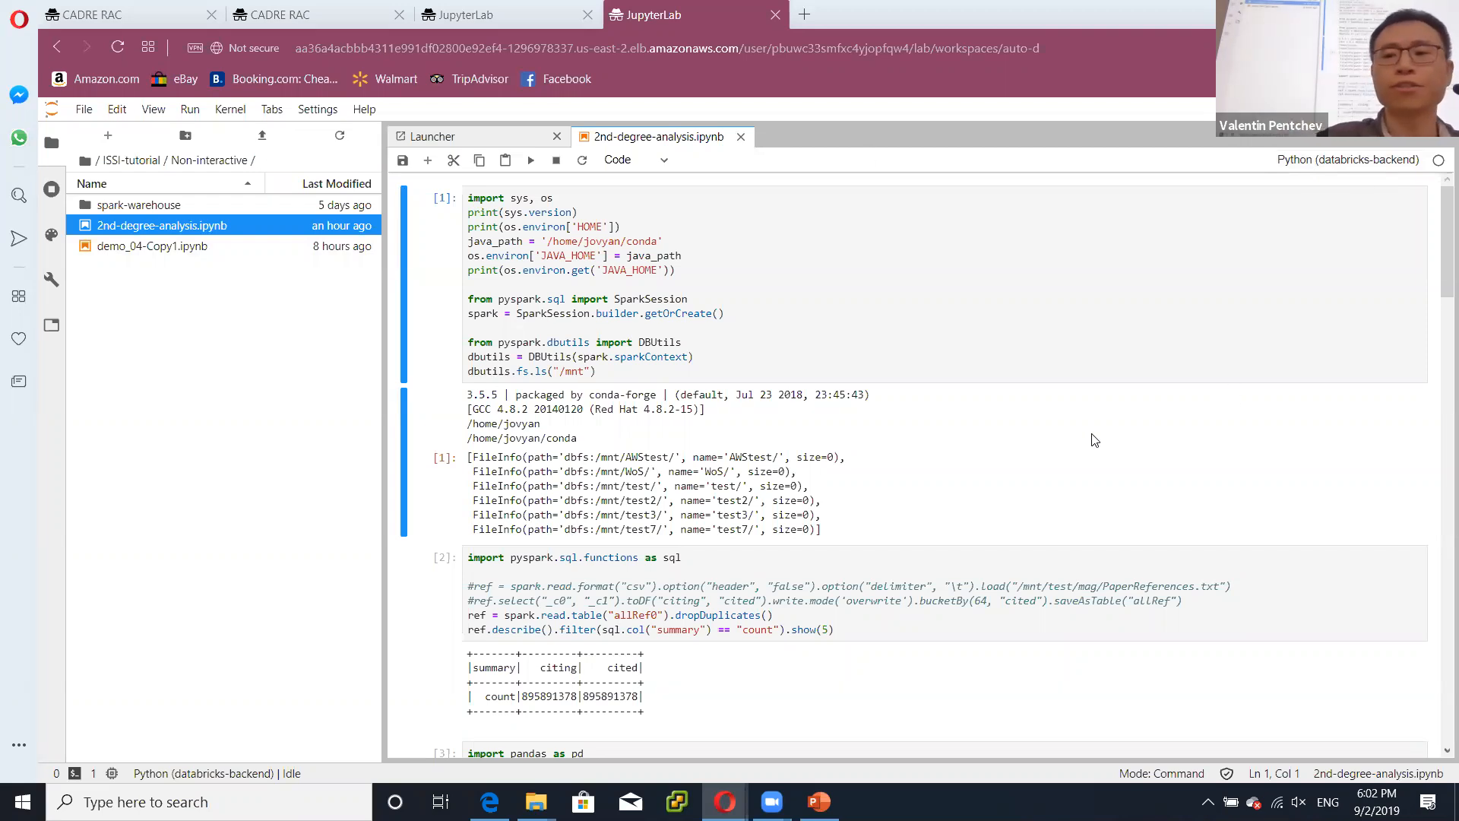
pyautogui.click(771, 285)
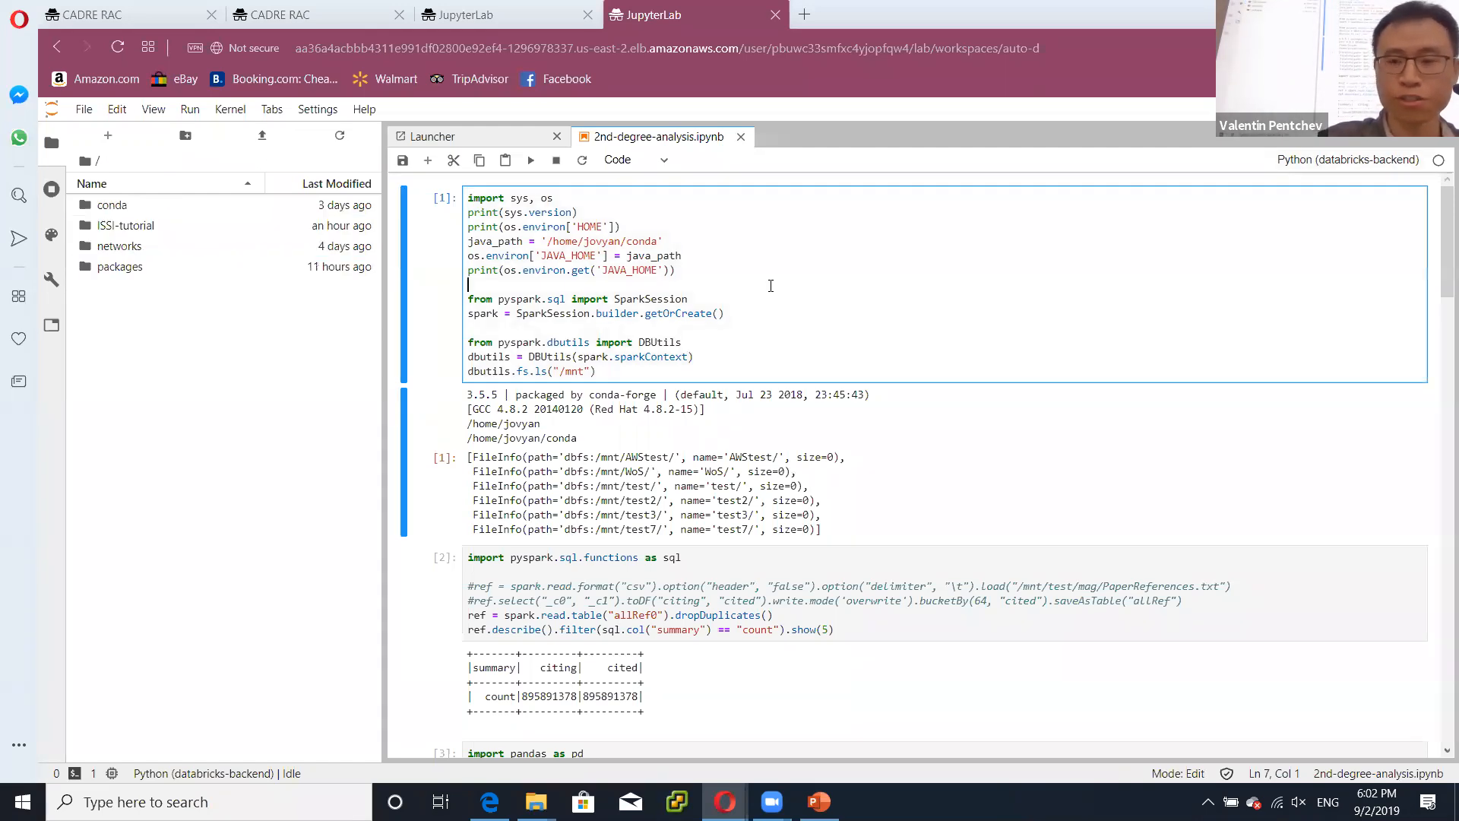
pyautogui.hotkey('shift', 'Return')
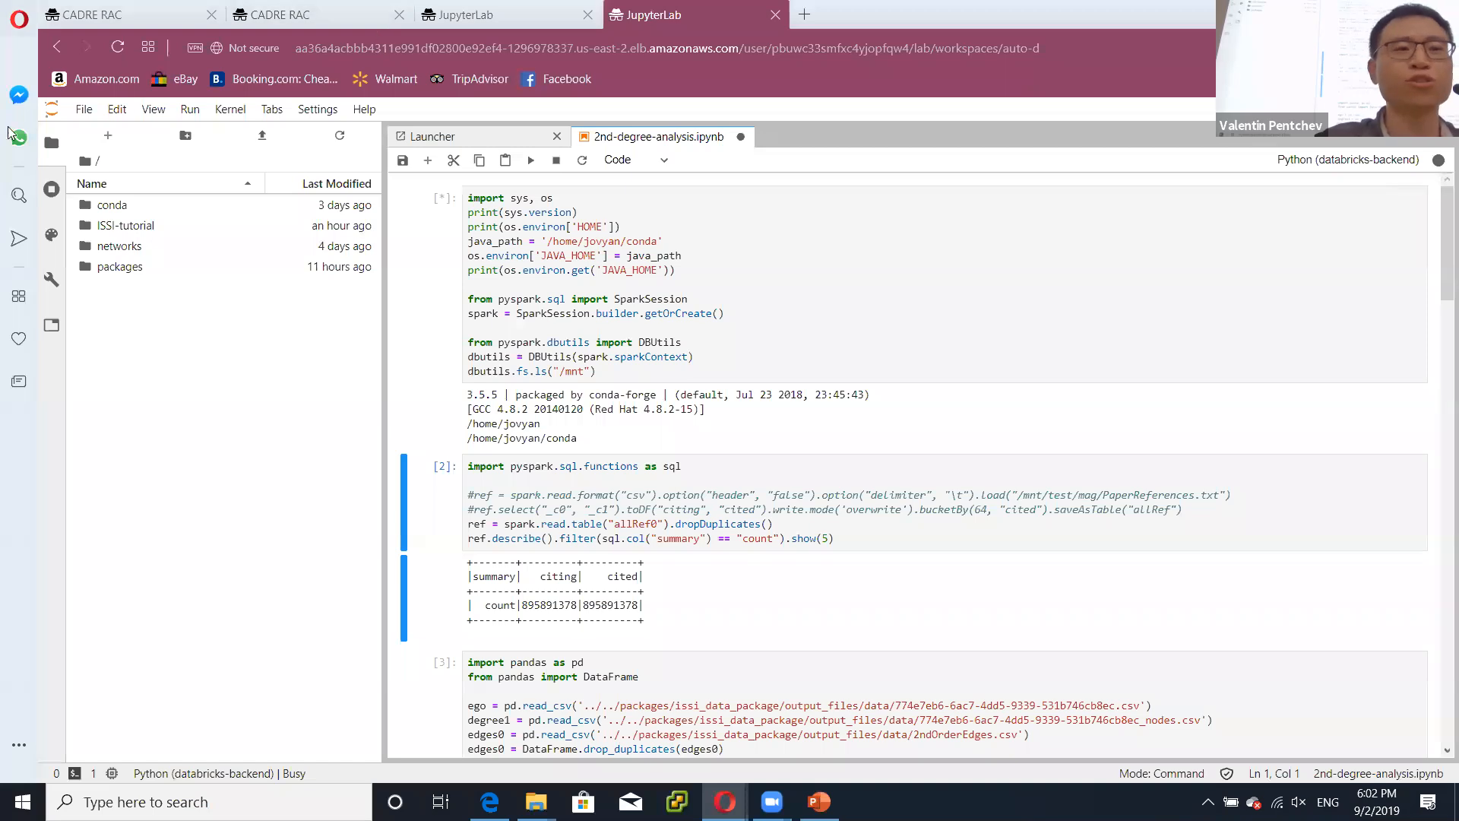
# - Switch to the browser window showing the CADRE Resources page
pyautogui.moveTo(725, 802)
pyautogui.click(793, 766)
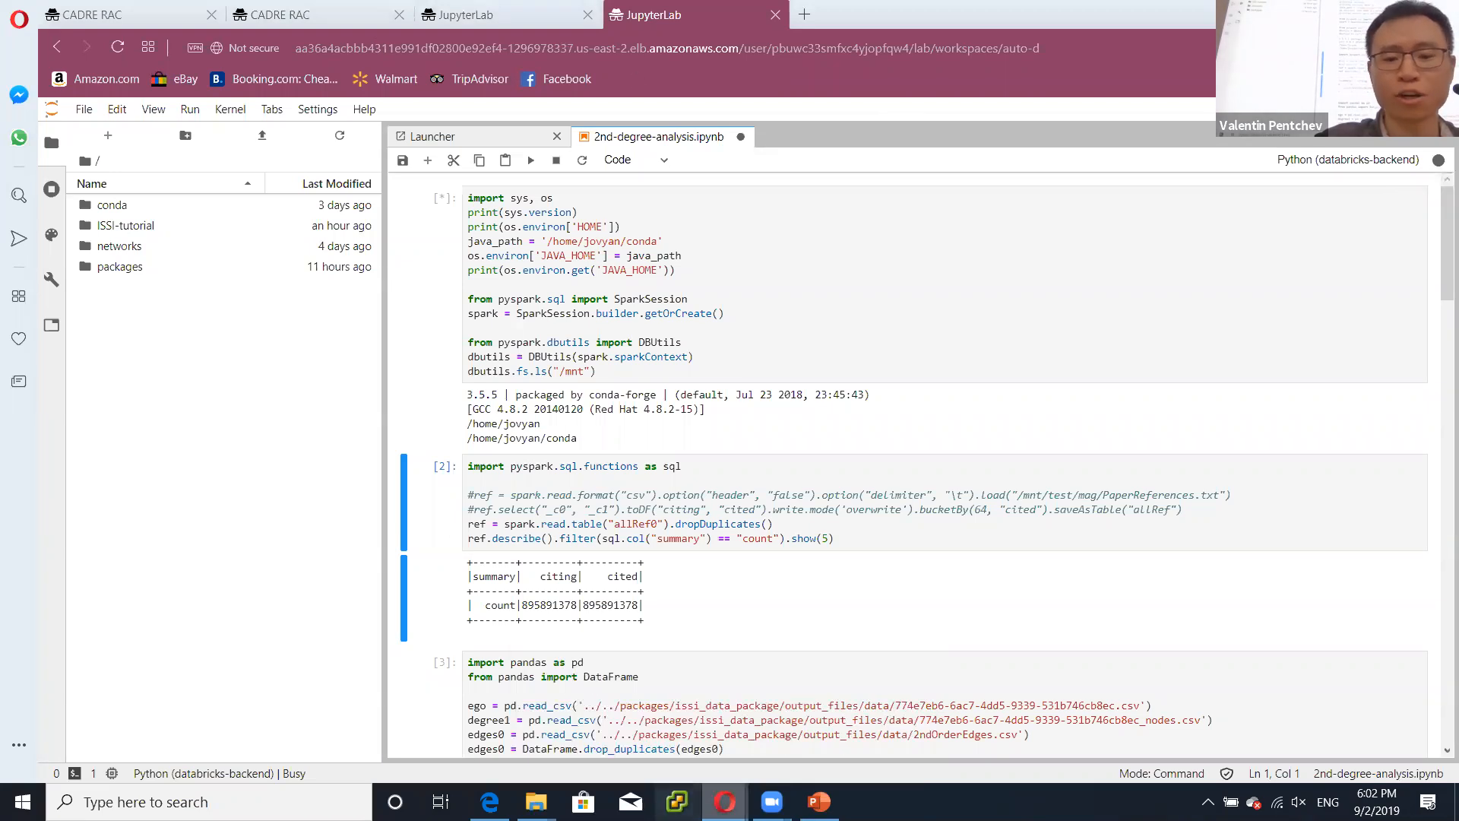
pyautogui.moveTo(725, 802)
pyautogui.click(617, 724)
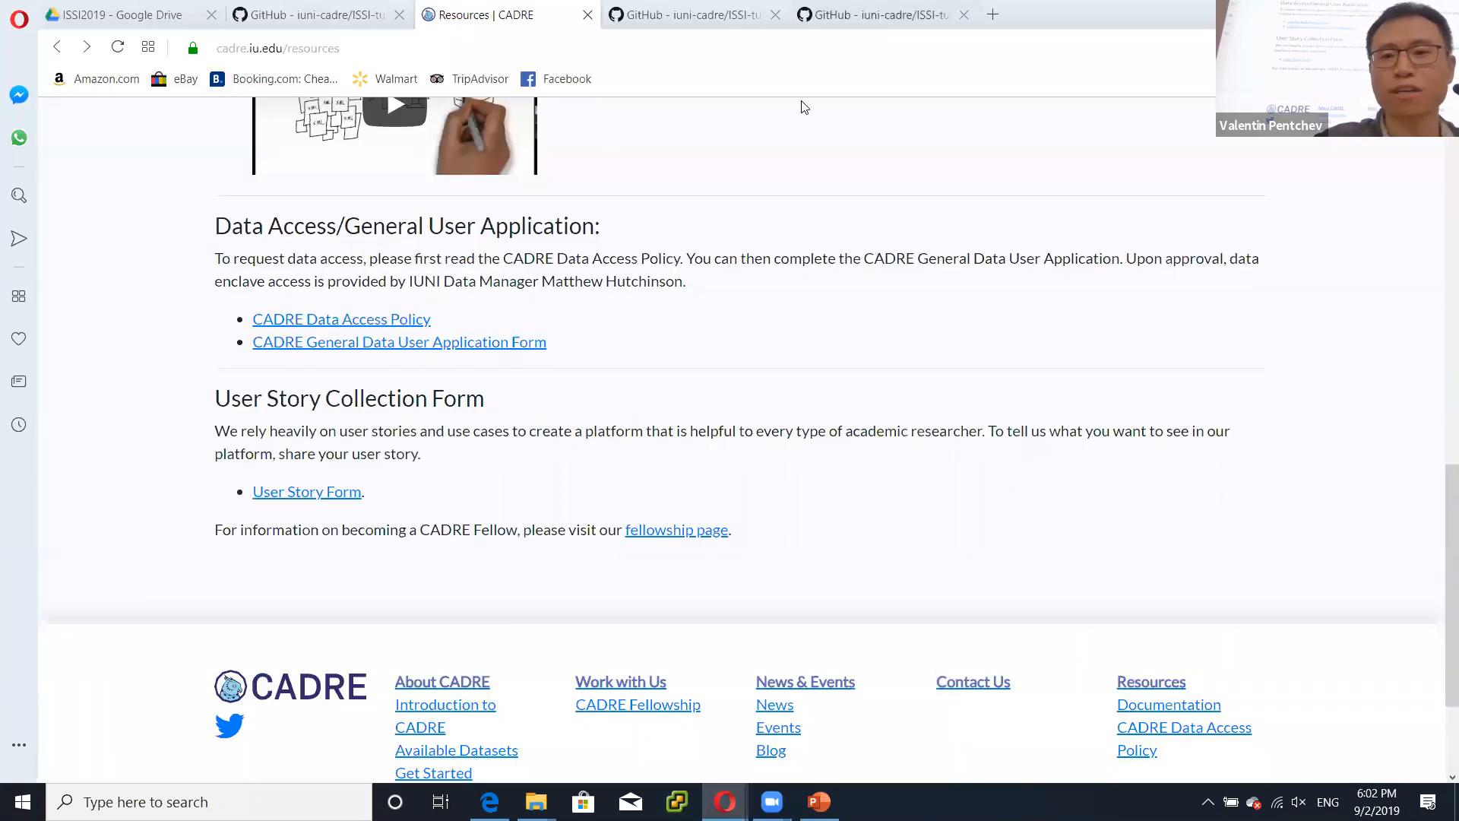
# - Search 'Azure portal' in a new tab and open the Microsoft Azure Portal result
pyautogui.hotkey('ctrl', 't')
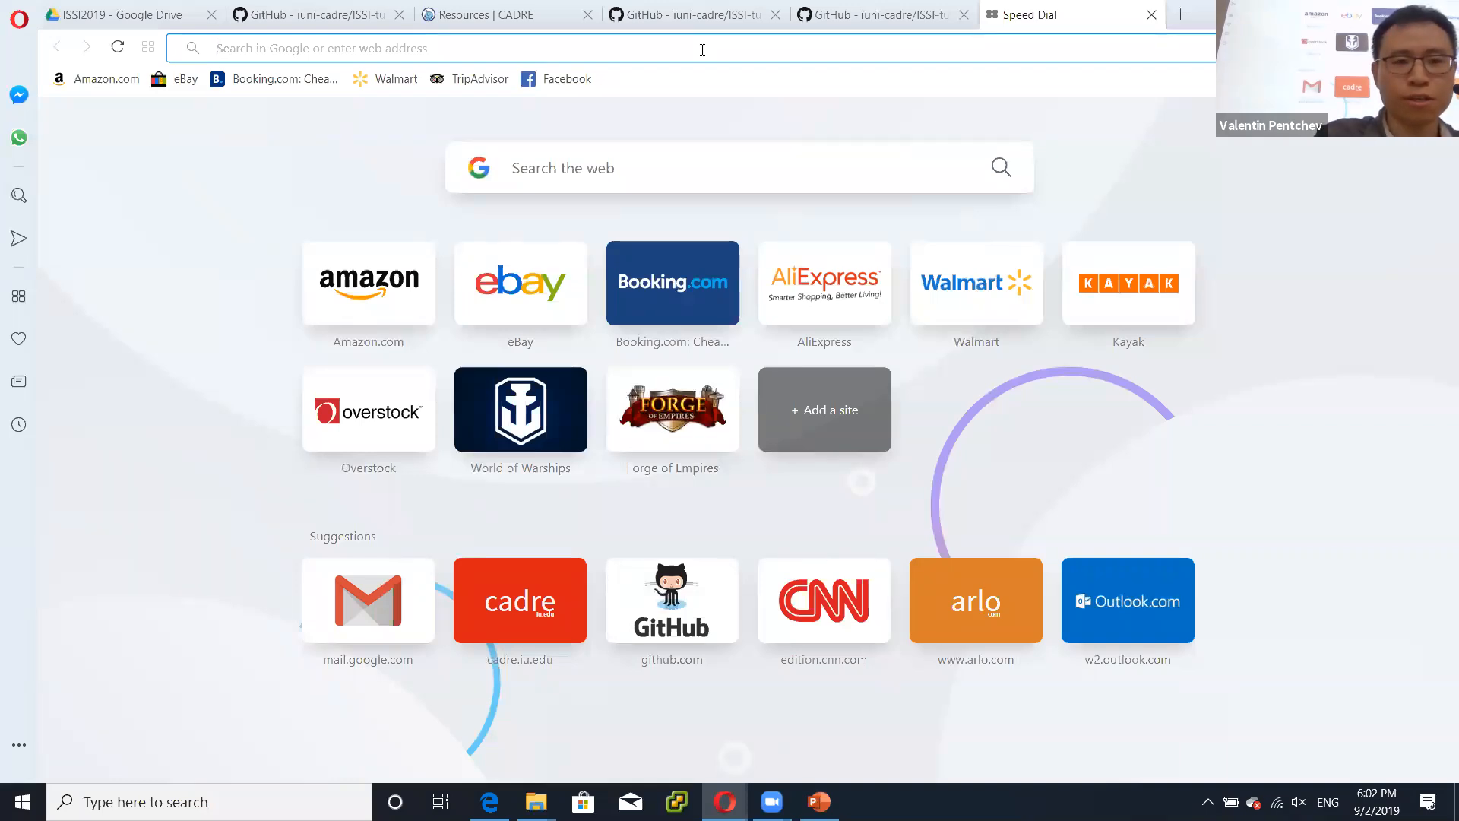
pyautogui.write('A')
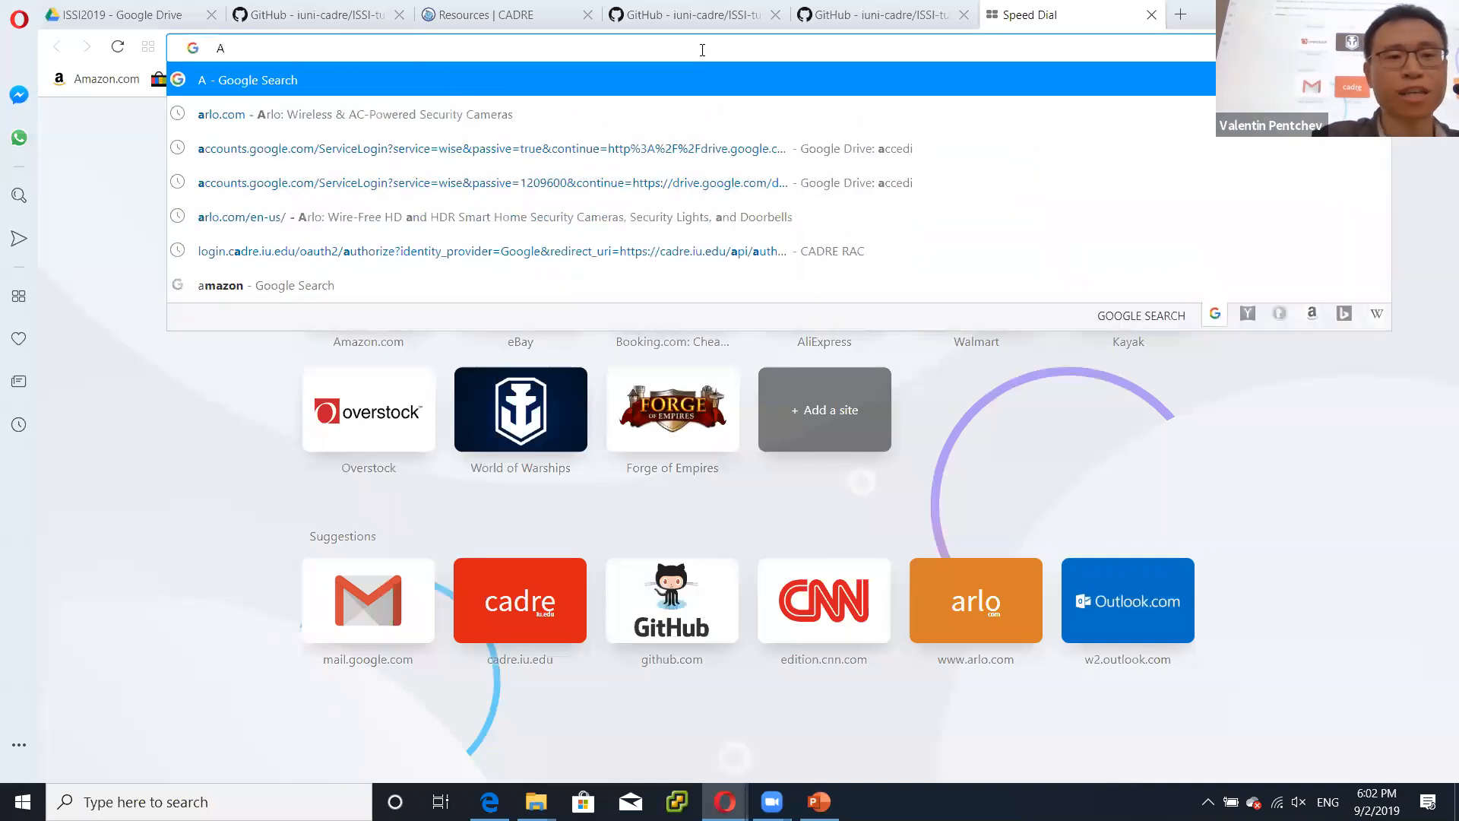
pyautogui.write('zure')
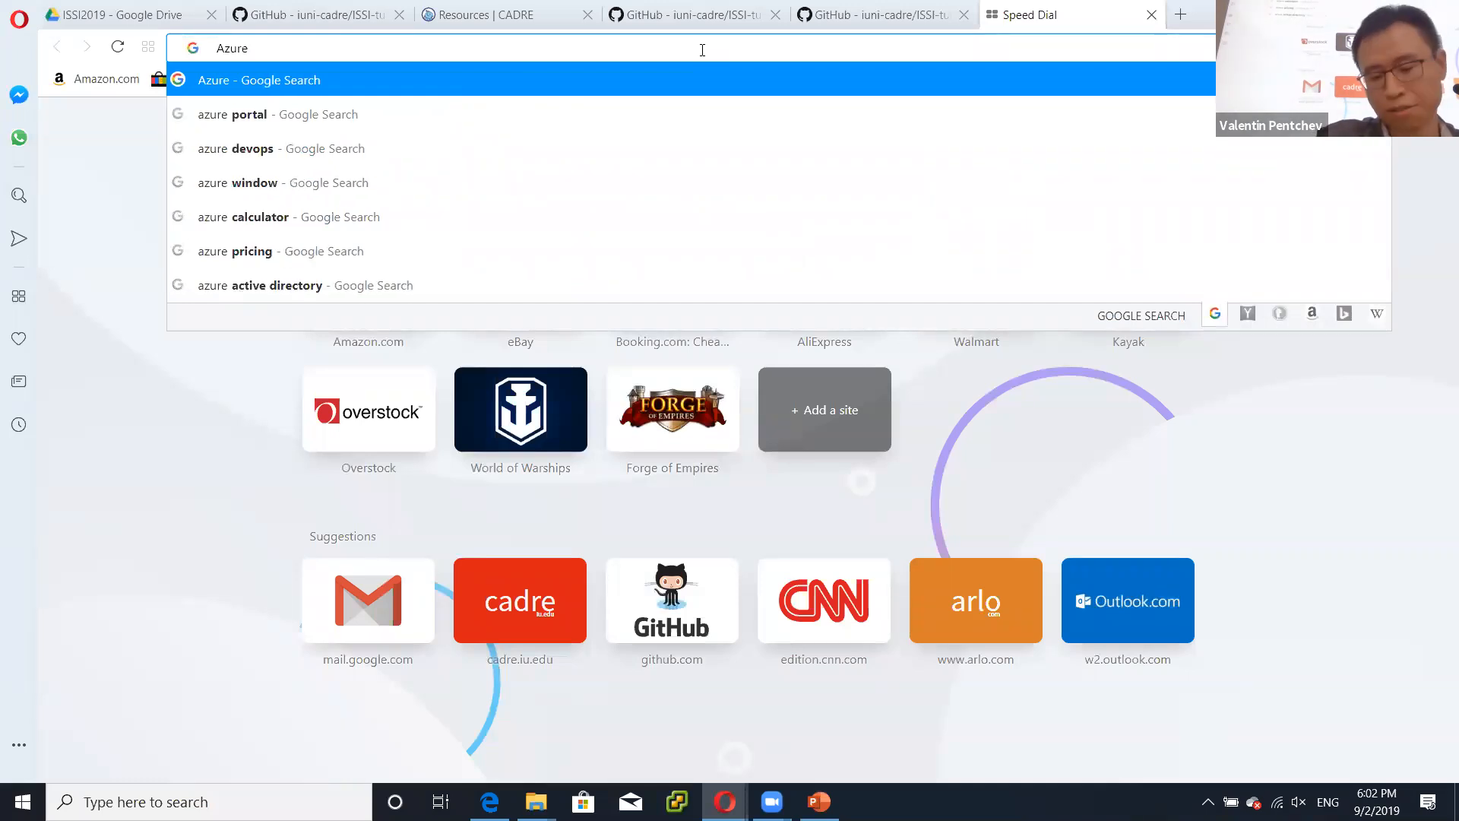
pyautogui.write(' porta')
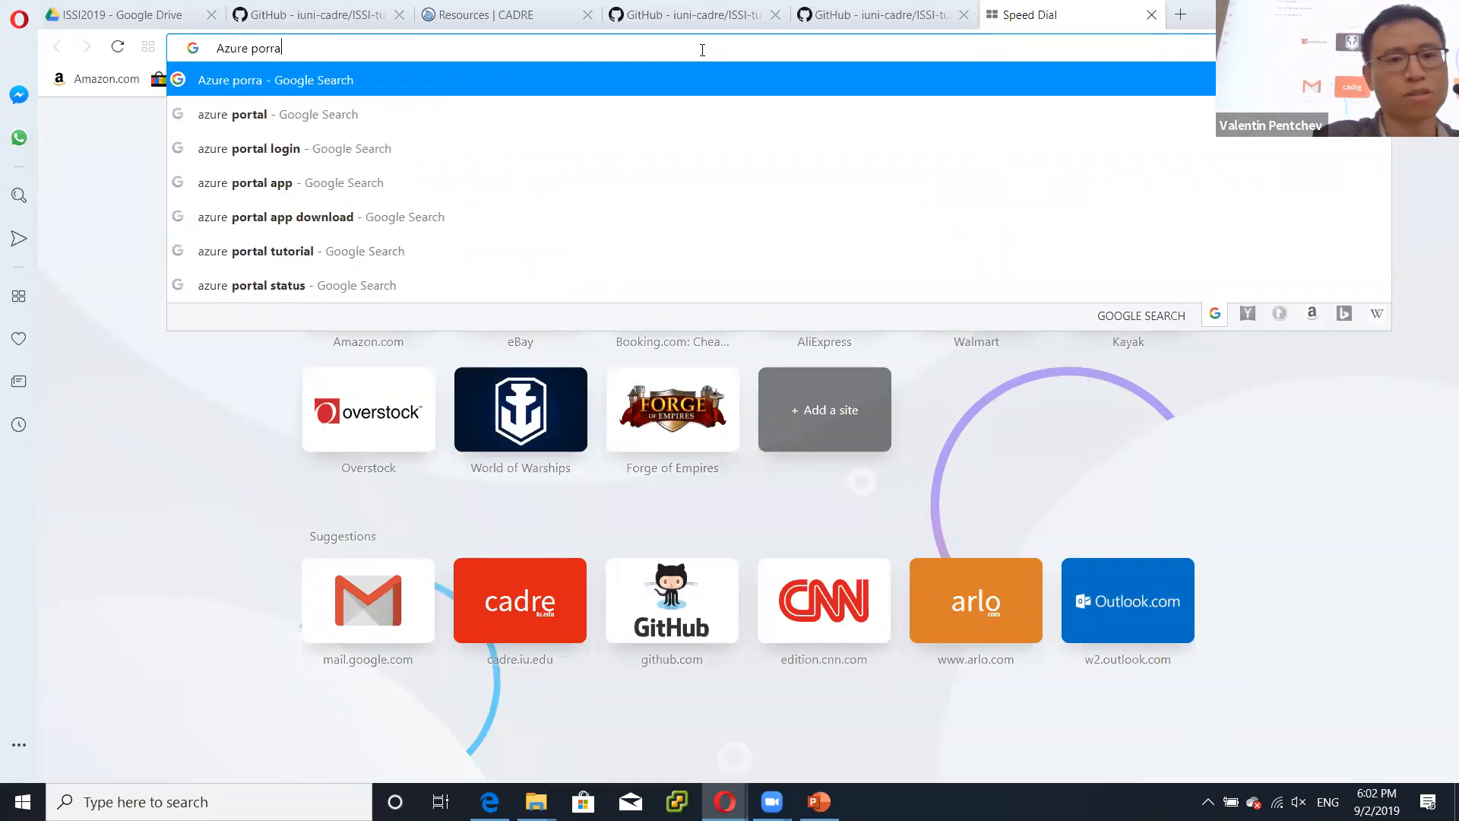
pyautogui.write('l')
pyautogui.press('Return')
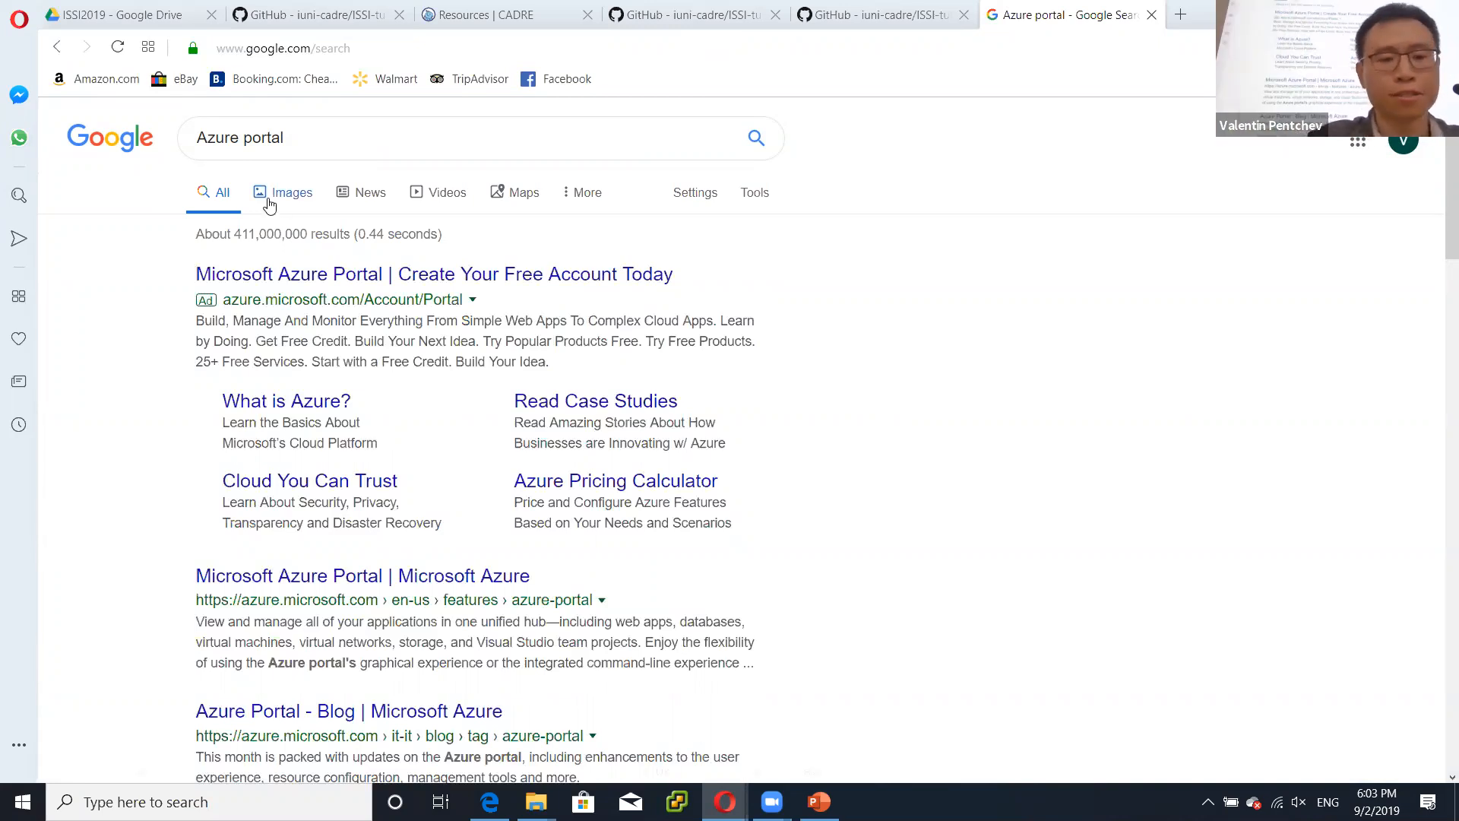
pyautogui.click(405, 577)
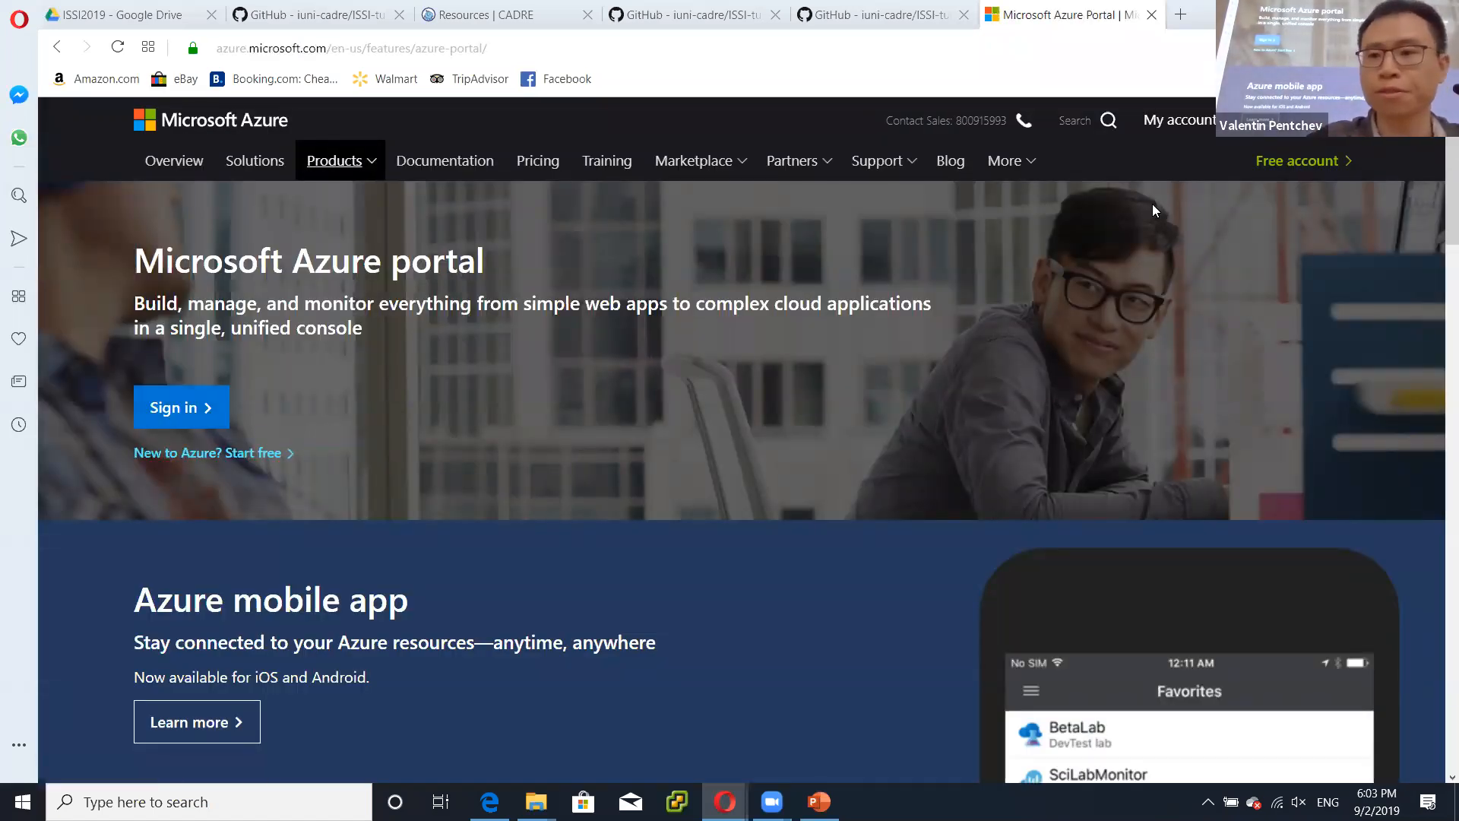
# - Start Azure sign-in with the university e-mail, then submit the IU Login username and passphrase
pyautogui.click(1326, 120)
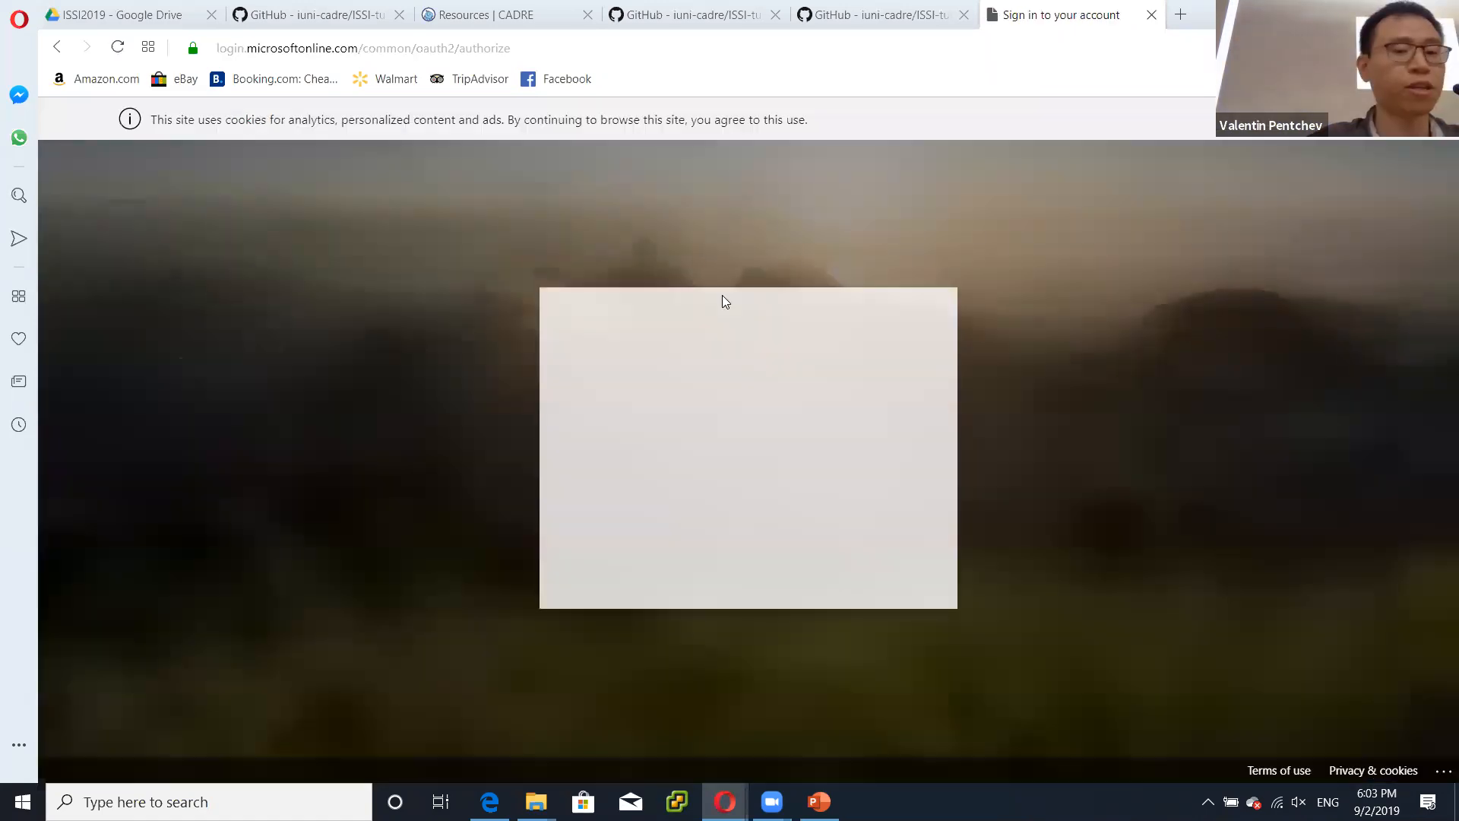
pyautogui.press('Return')
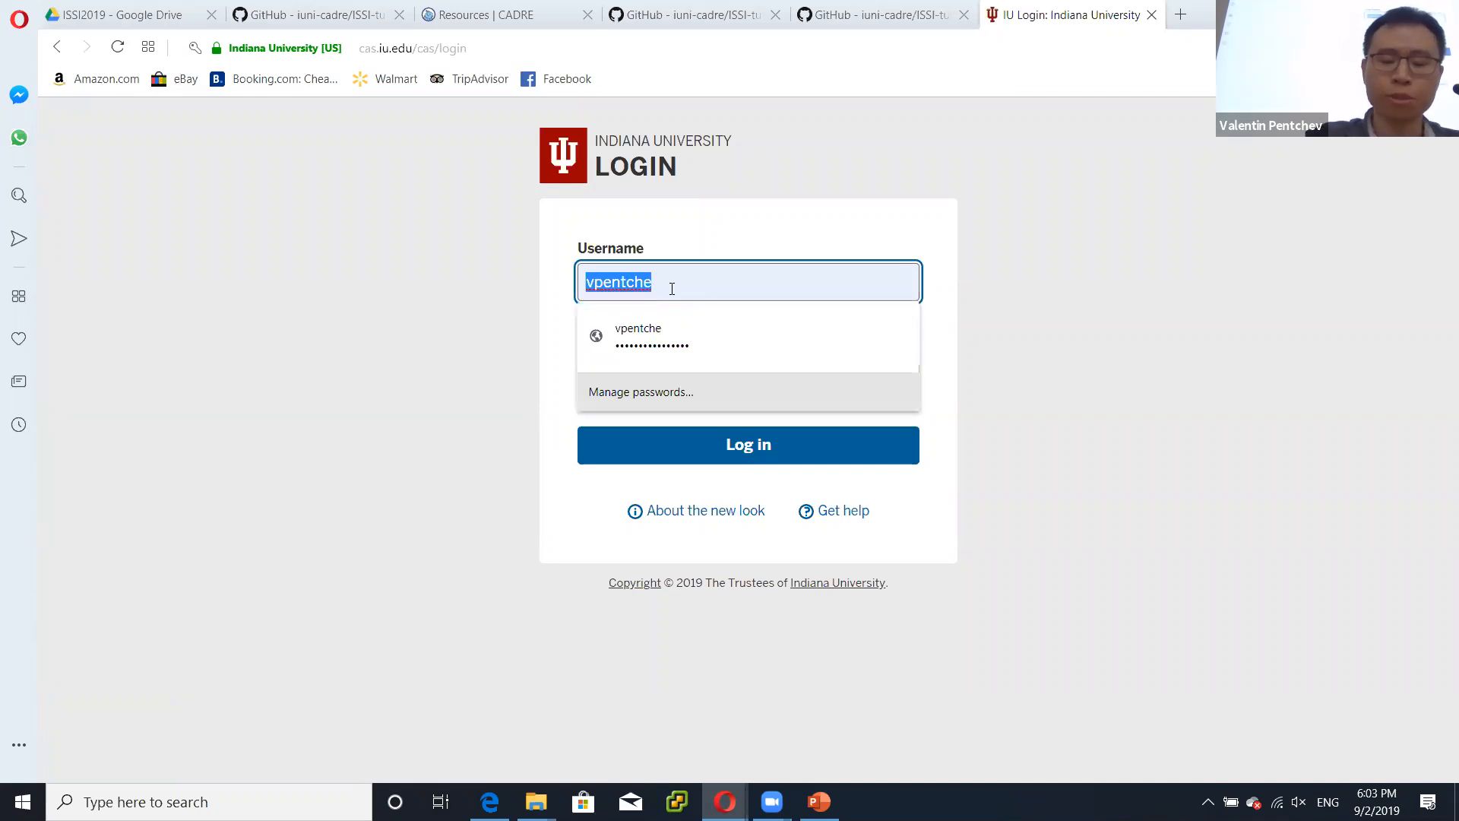
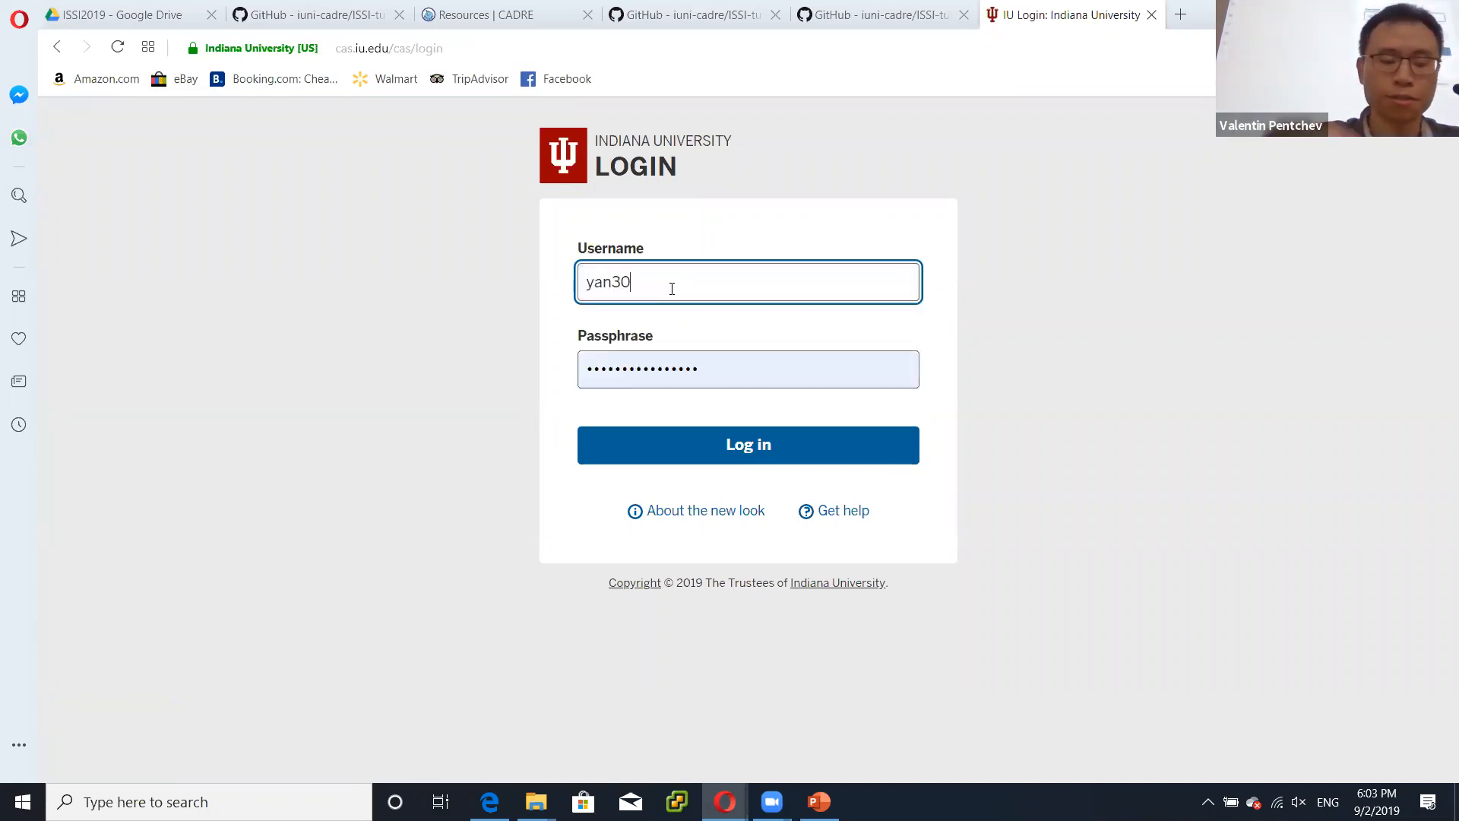
pyautogui.doubleClick(681, 371)
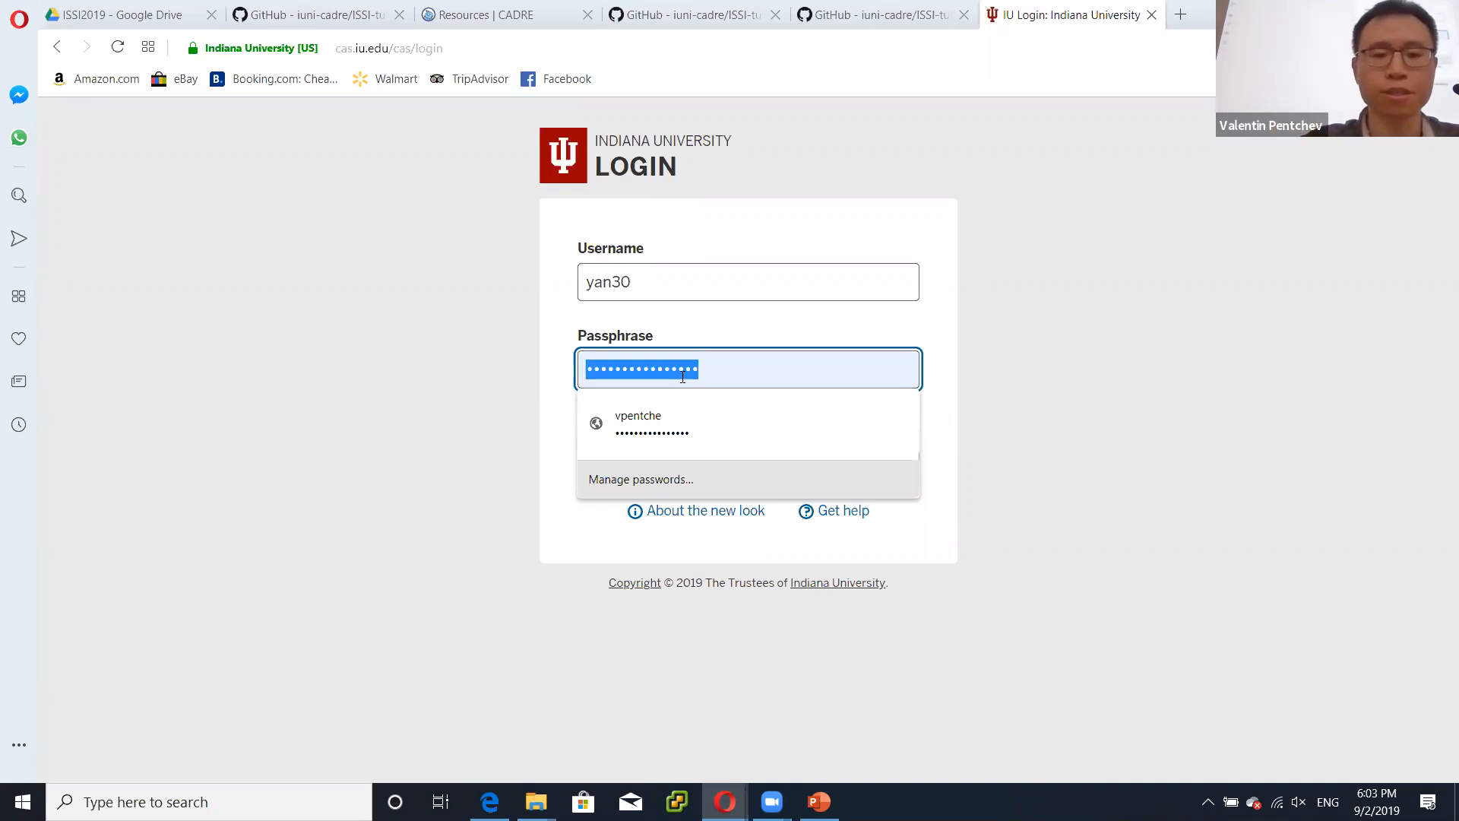
pyautogui.write('••')
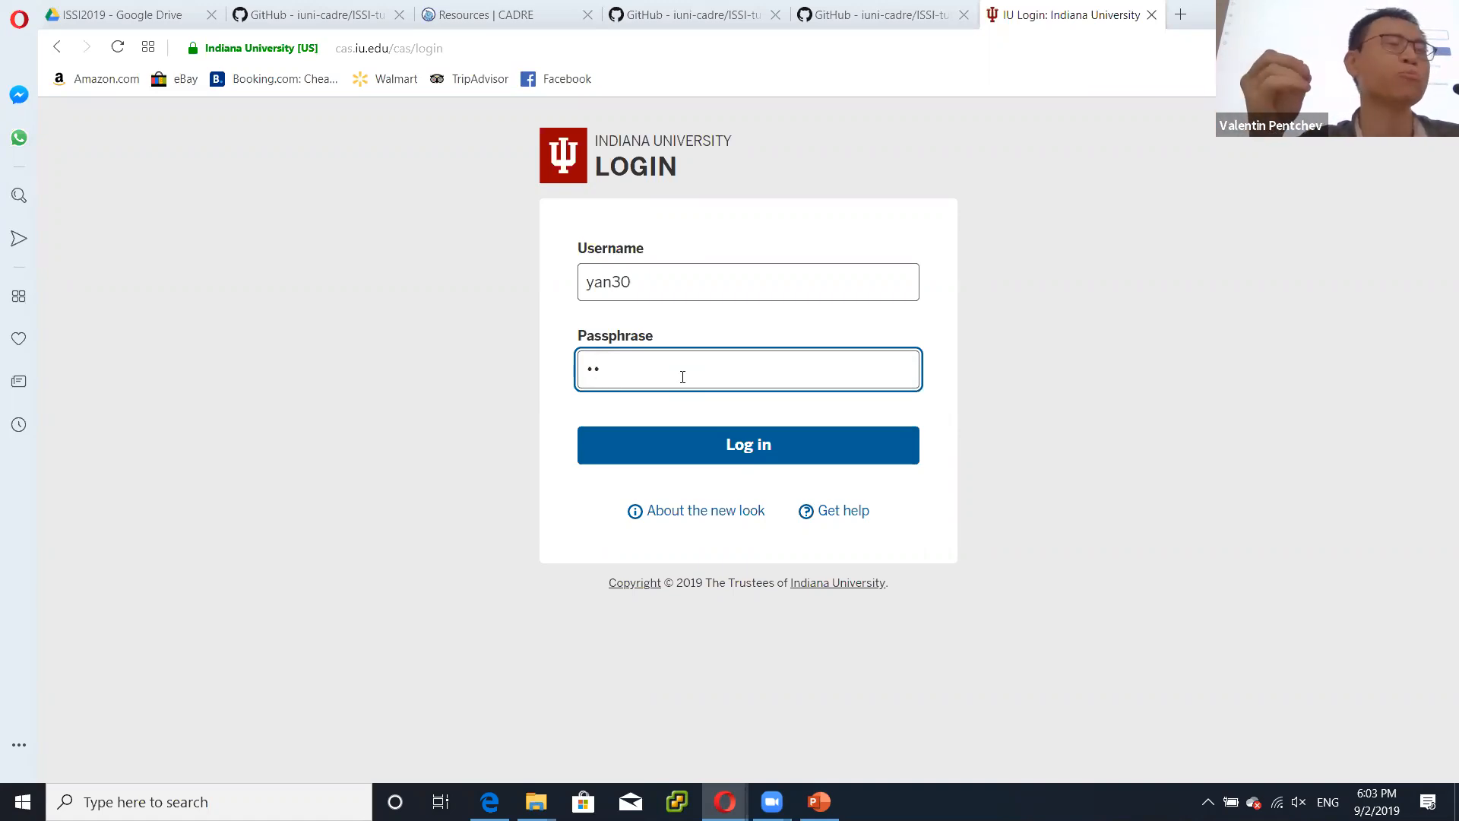
pyautogui.write('********')
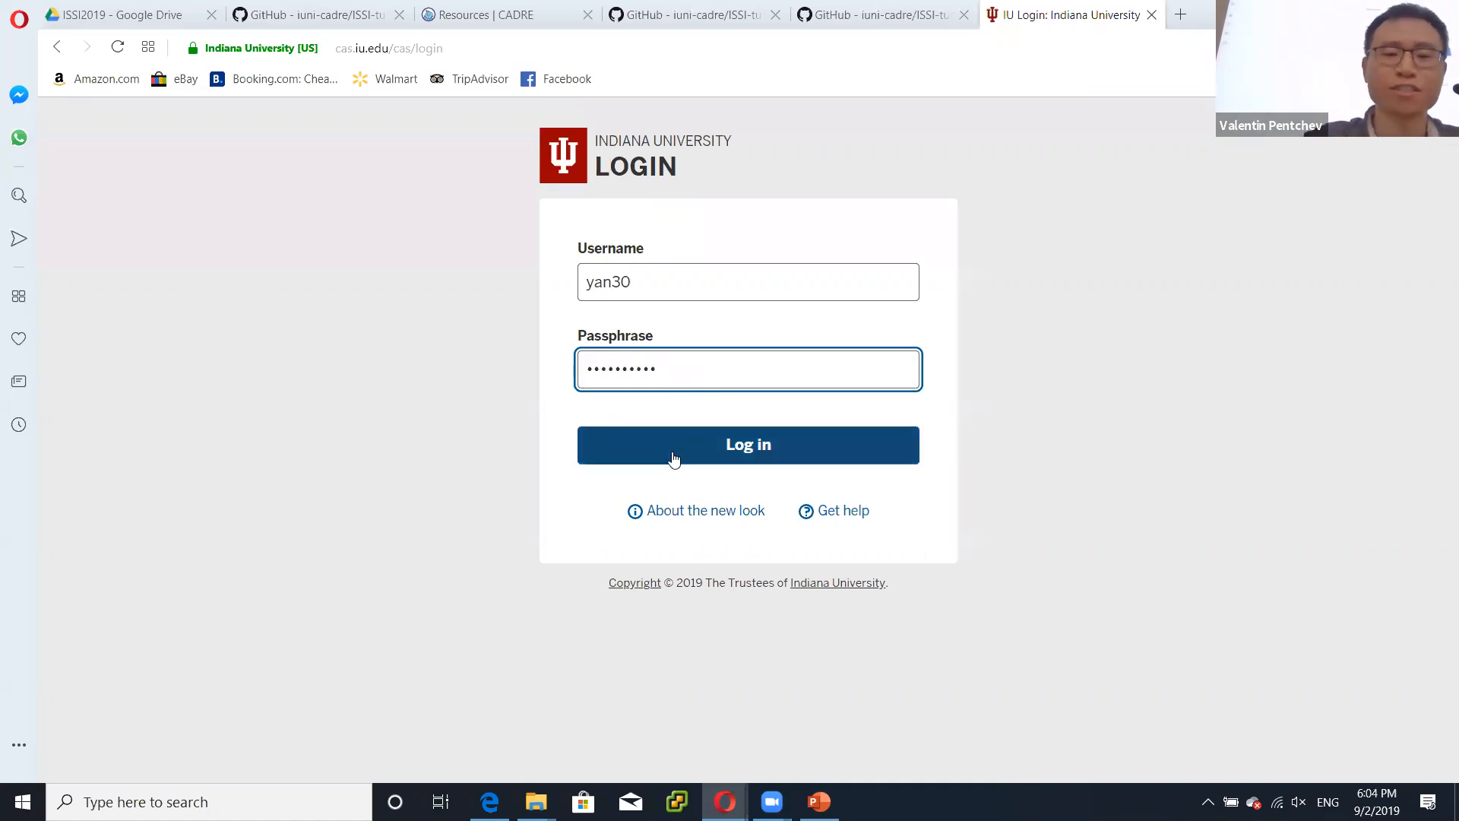
pyautogui.click(672, 457)
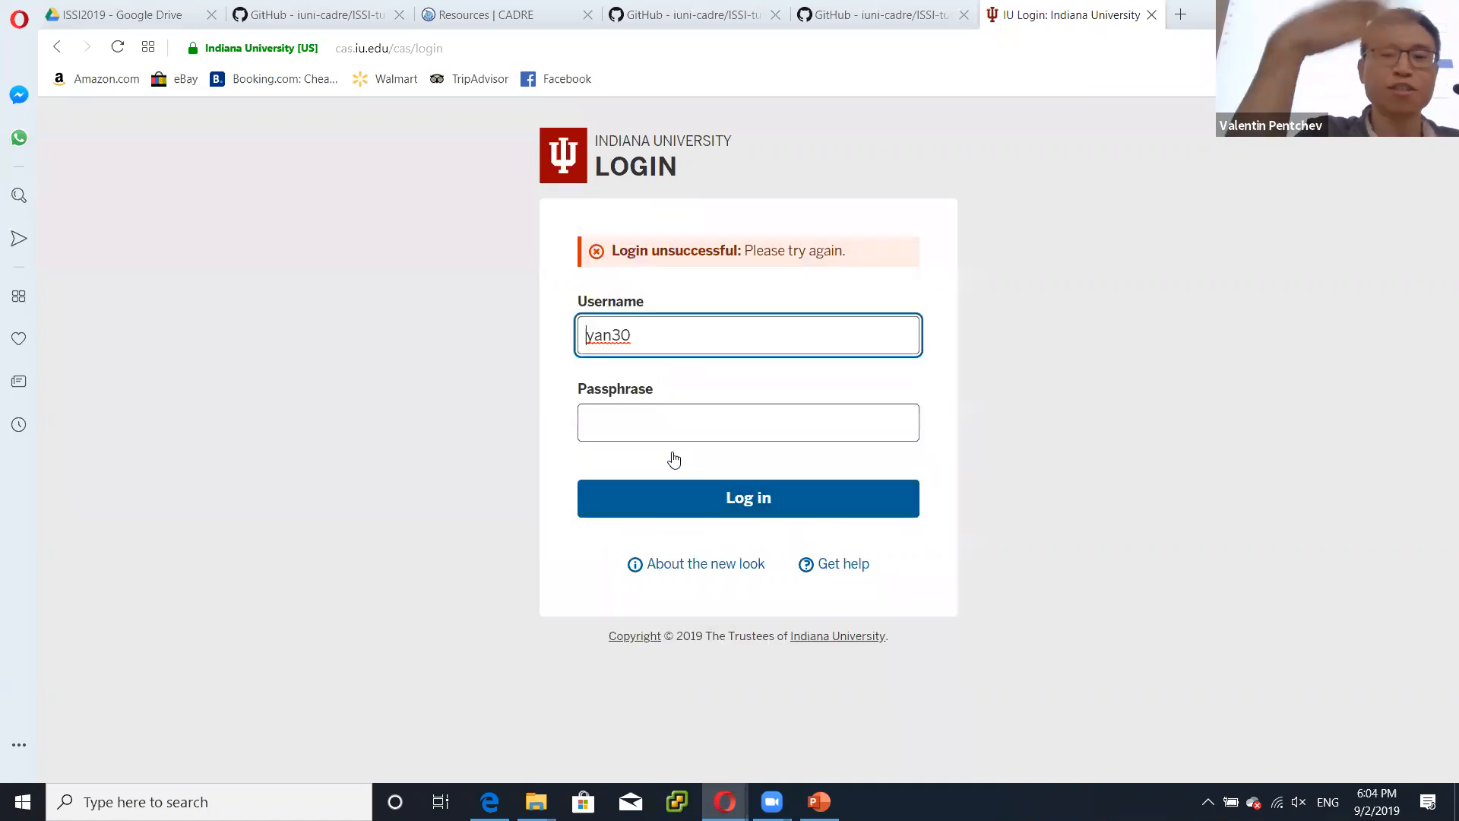
# - Retype the mistyped passphrase and resubmit the IU login
pyautogui.click(685, 433)
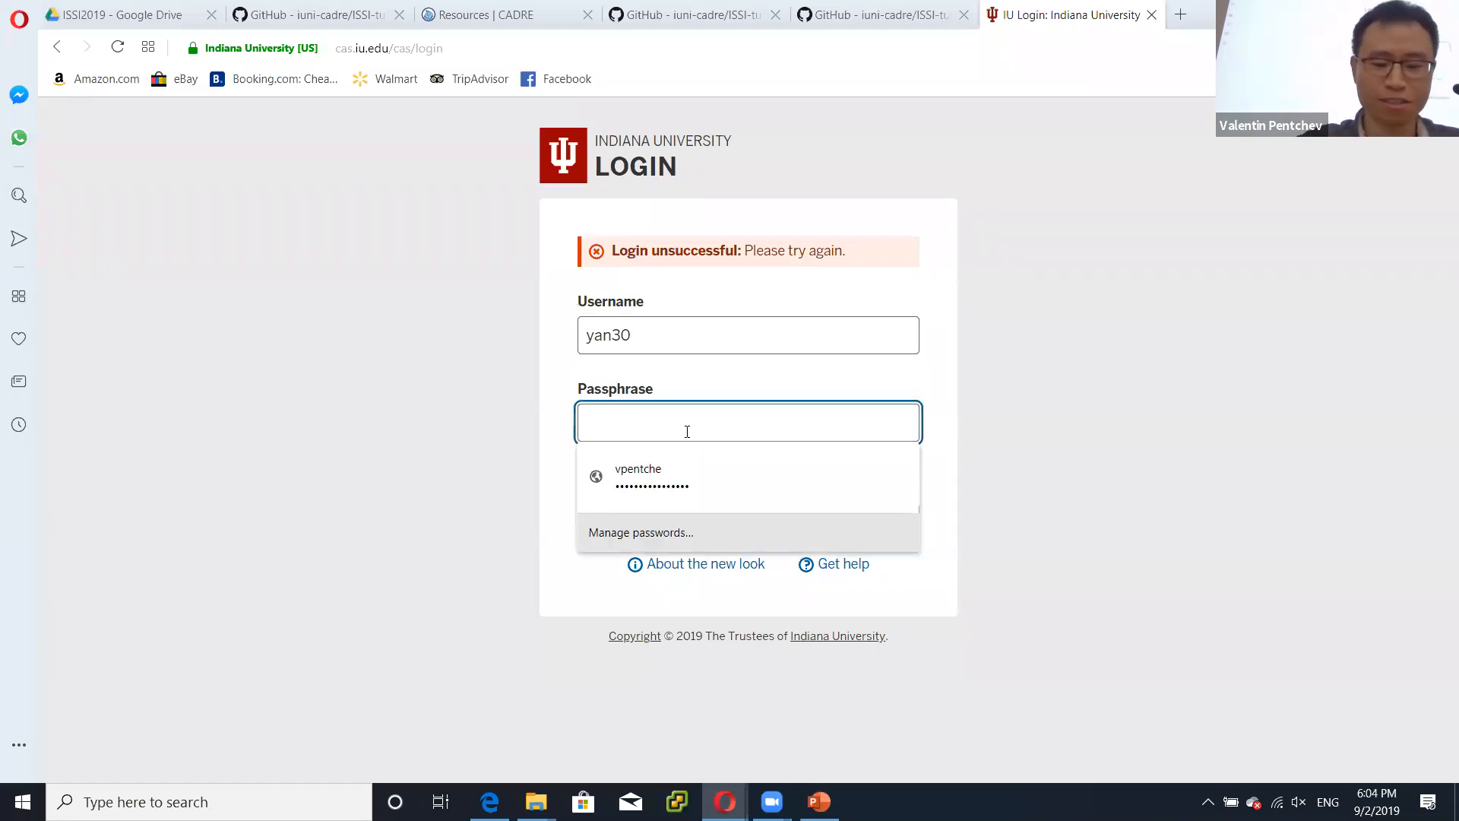
pyautogui.write('*********')
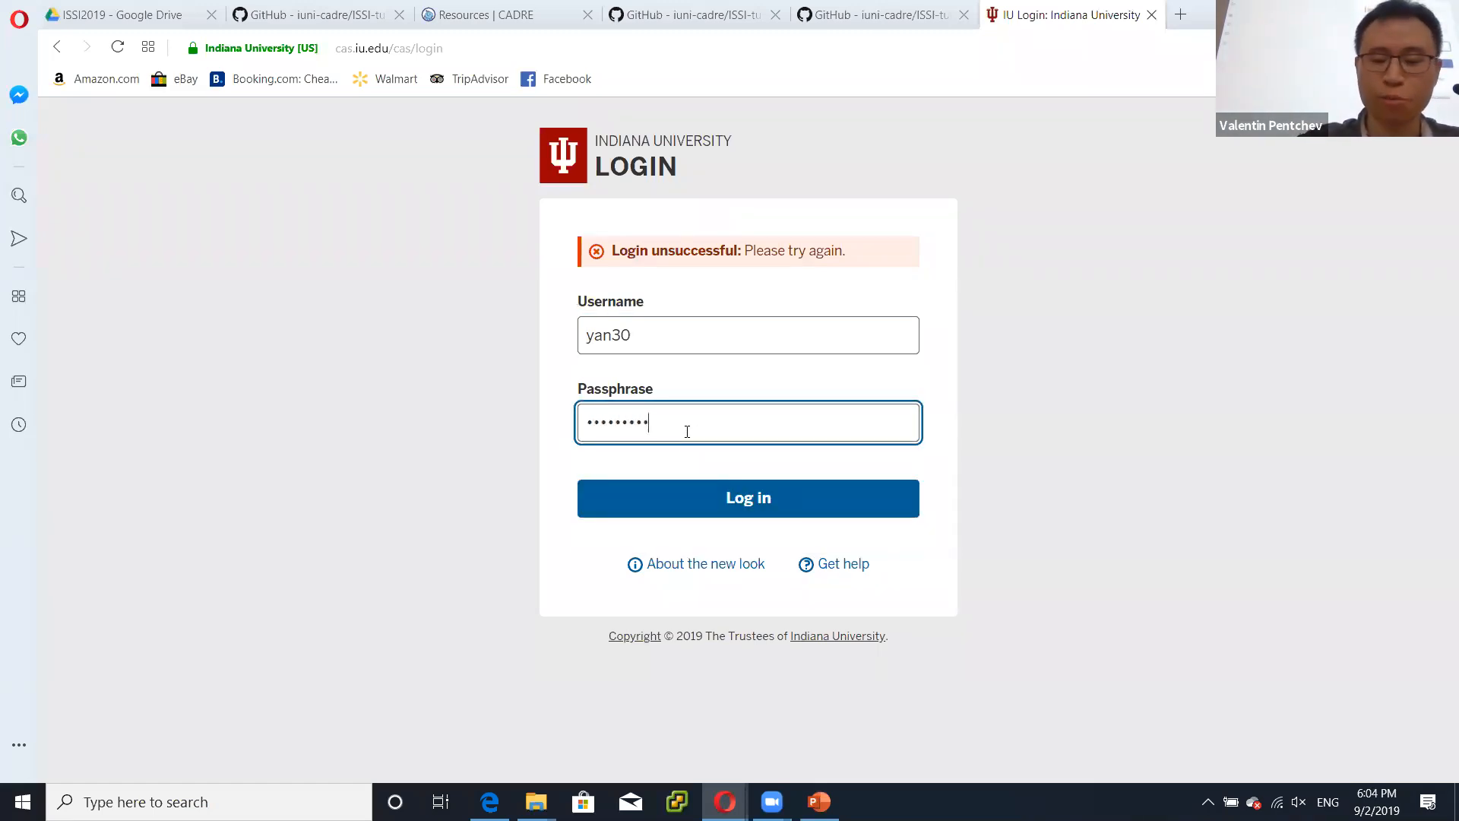
pyautogui.press('BackSpace')
pyautogui.press('BackSpace')
pyautogui.press('BackSpace')
pyautogui.press('BackSpace')
pyautogui.press('BackSpace')
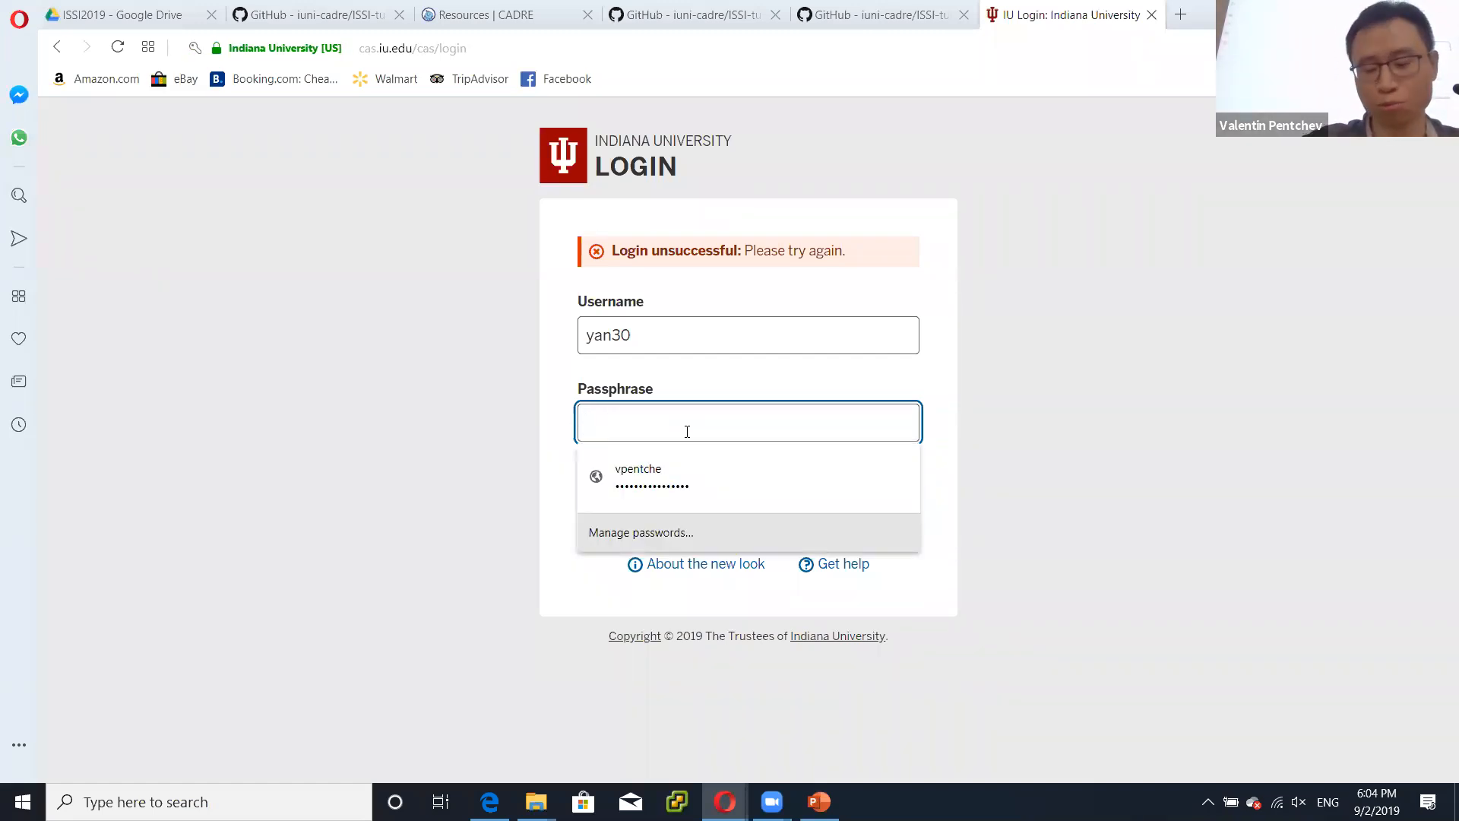
pyautogui.write('********')
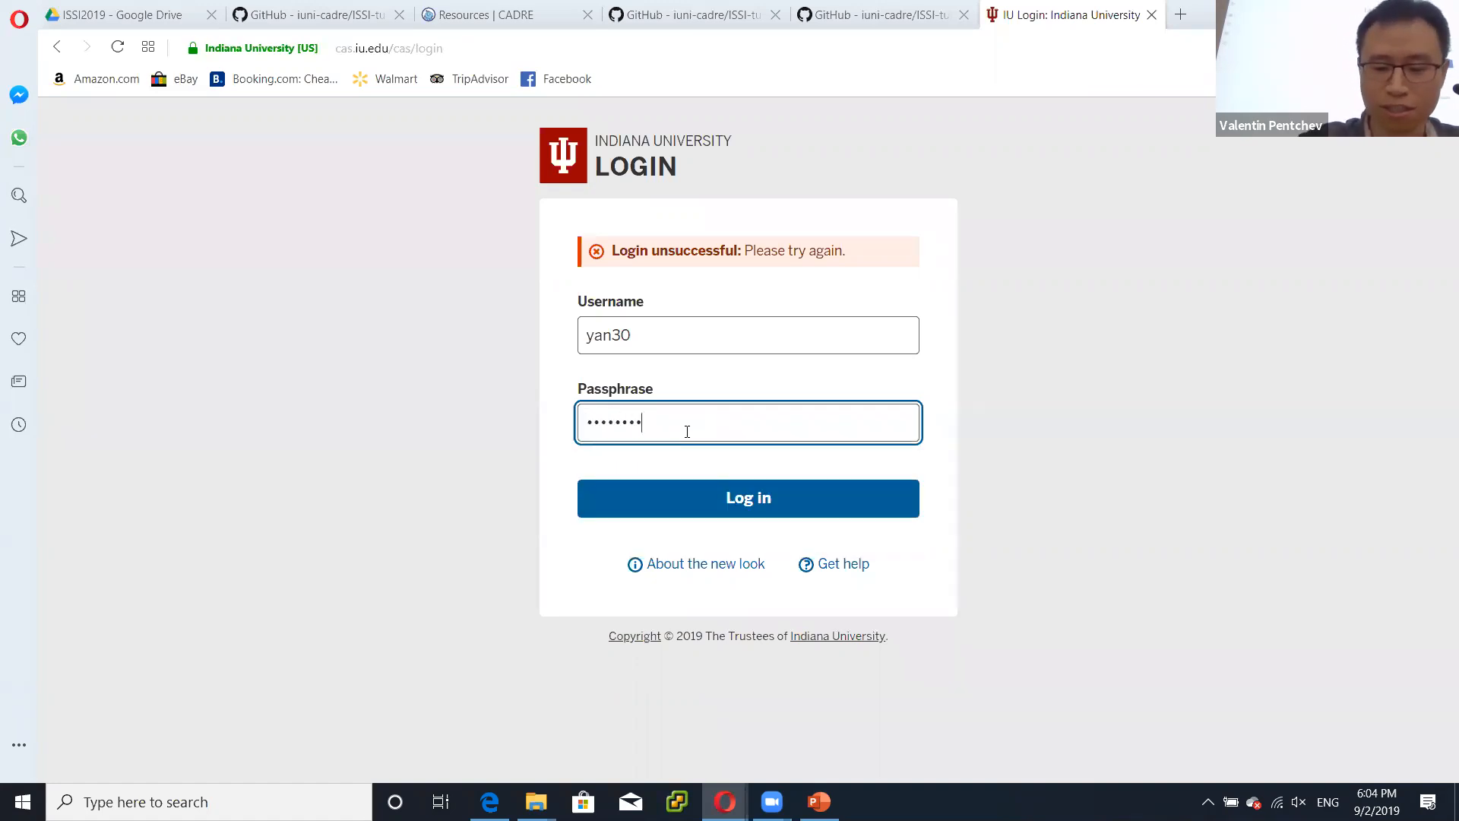
pyautogui.press('BackSpace')
pyautogui.press('BackSpace')
pyautogui.press('BackSpace')
pyautogui.press('BackSpace')
pyautogui.press('BackSpace')
pyautogui.write('********')
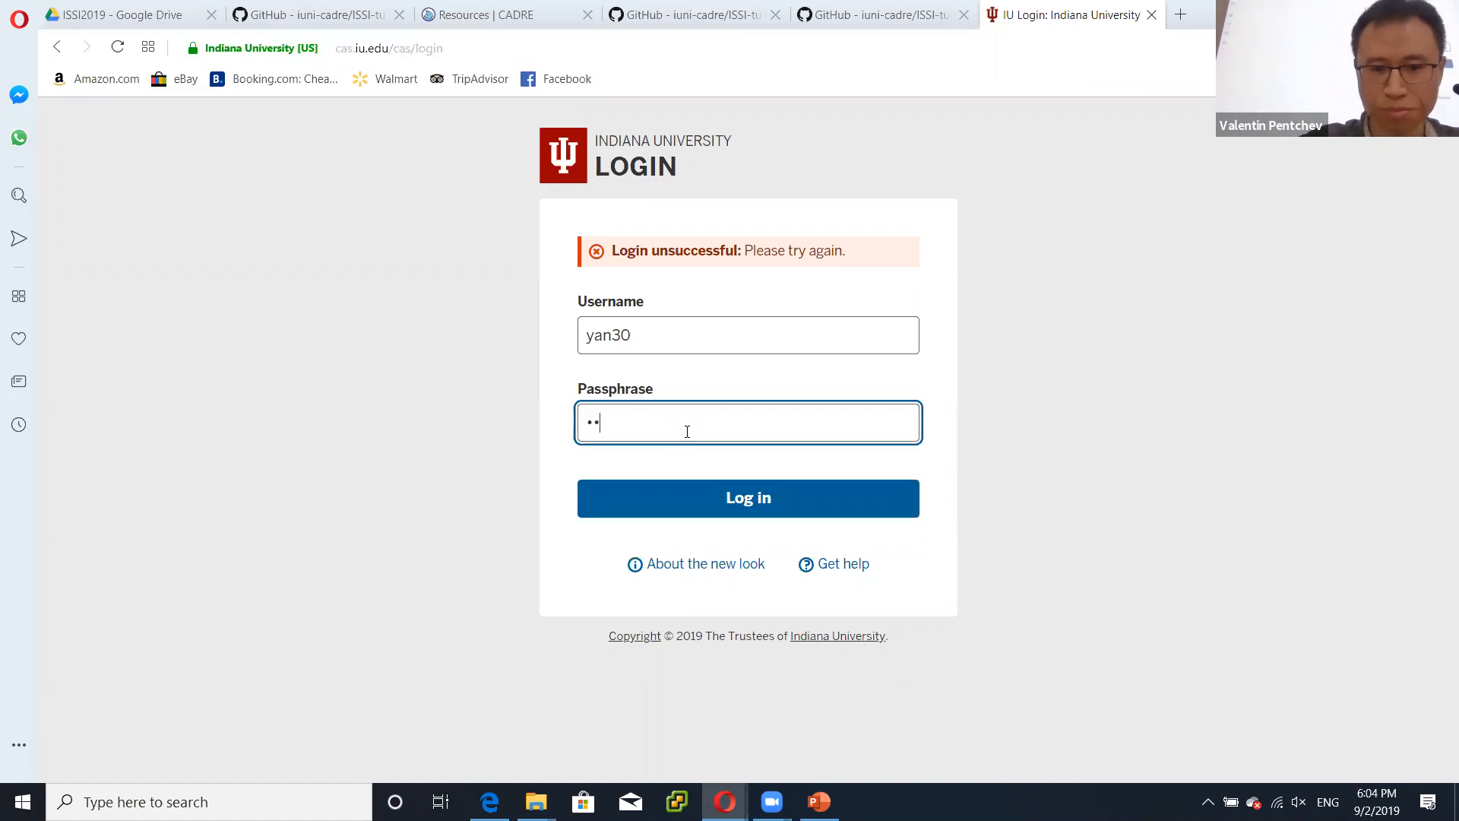
pyautogui.write('******')
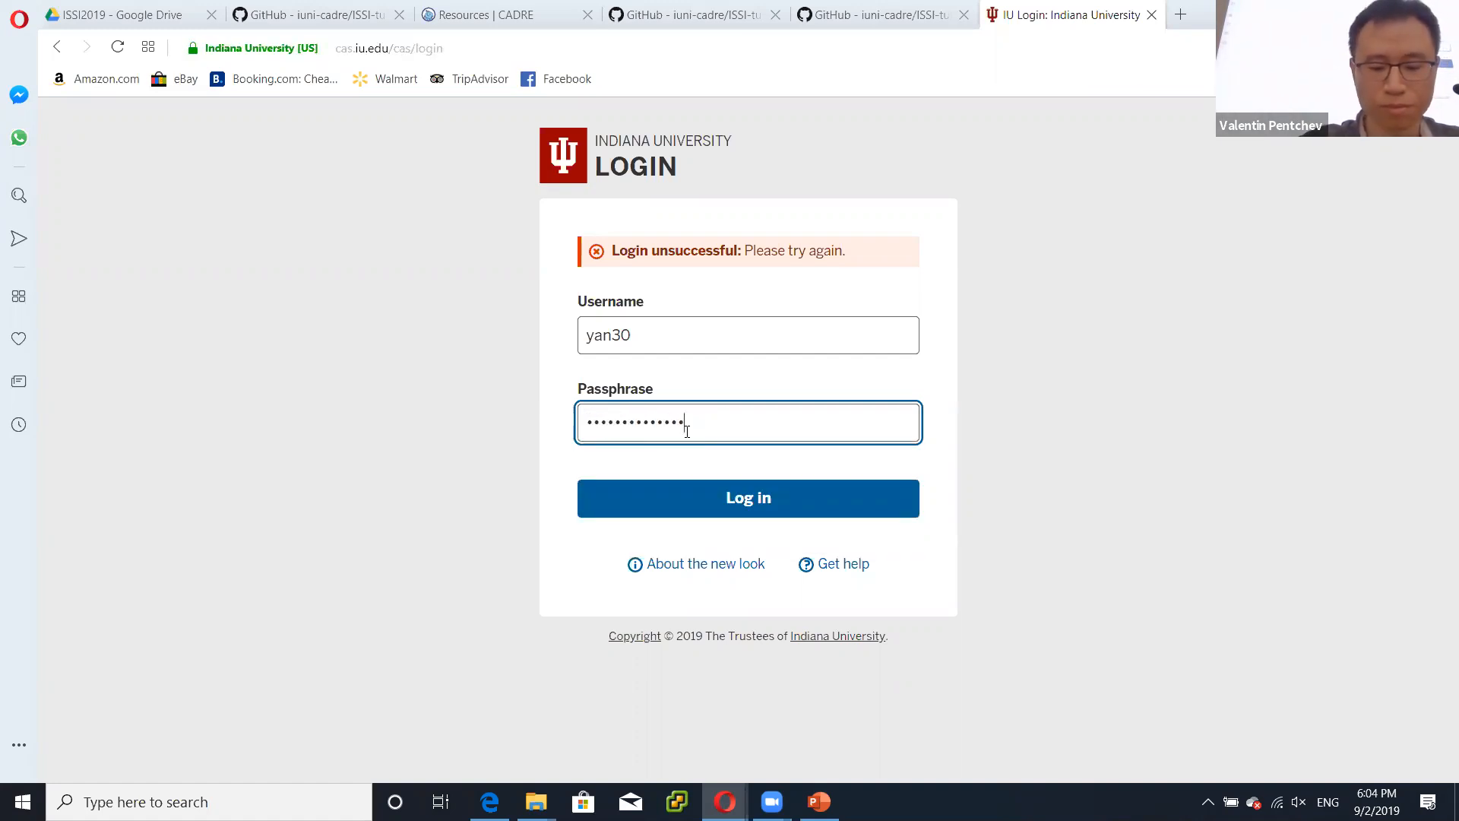
pyautogui.write('***')
pyautogui.press('Return')
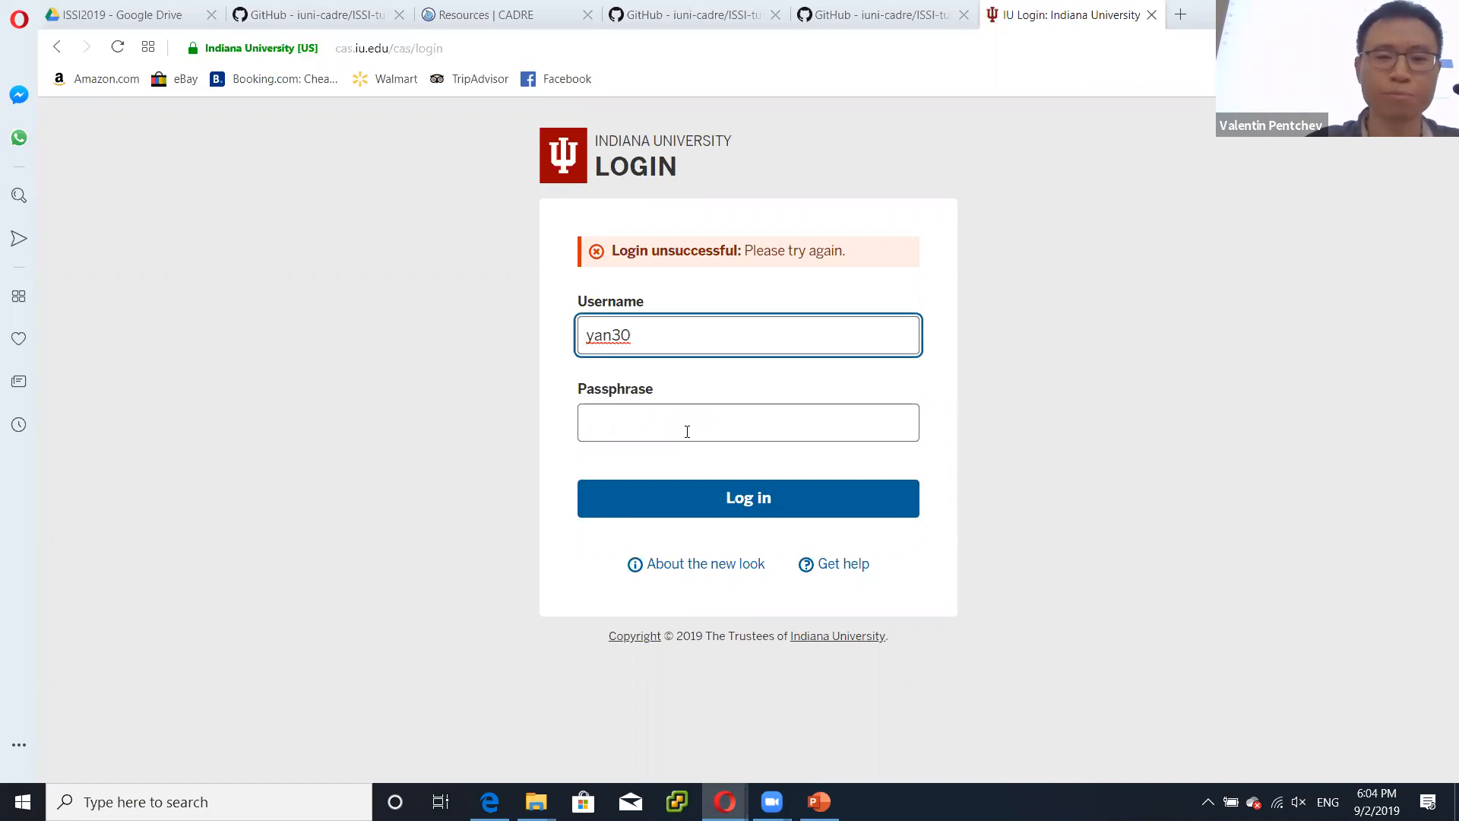
# - Retry the IU login with a freshly entered passphrase until it is accepted
pyautogui.click(687, 431)
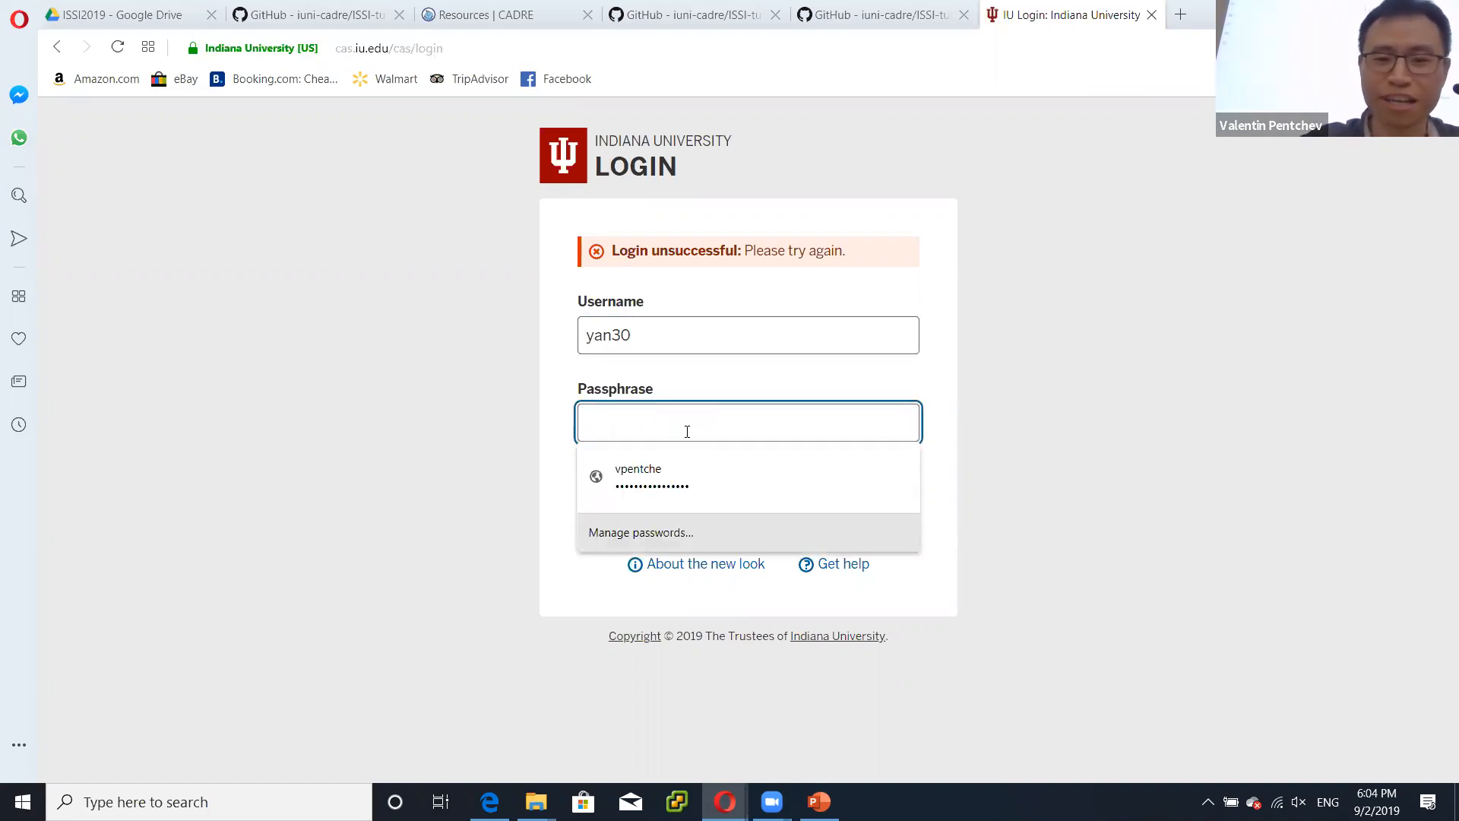
pyautogui.write('***********')
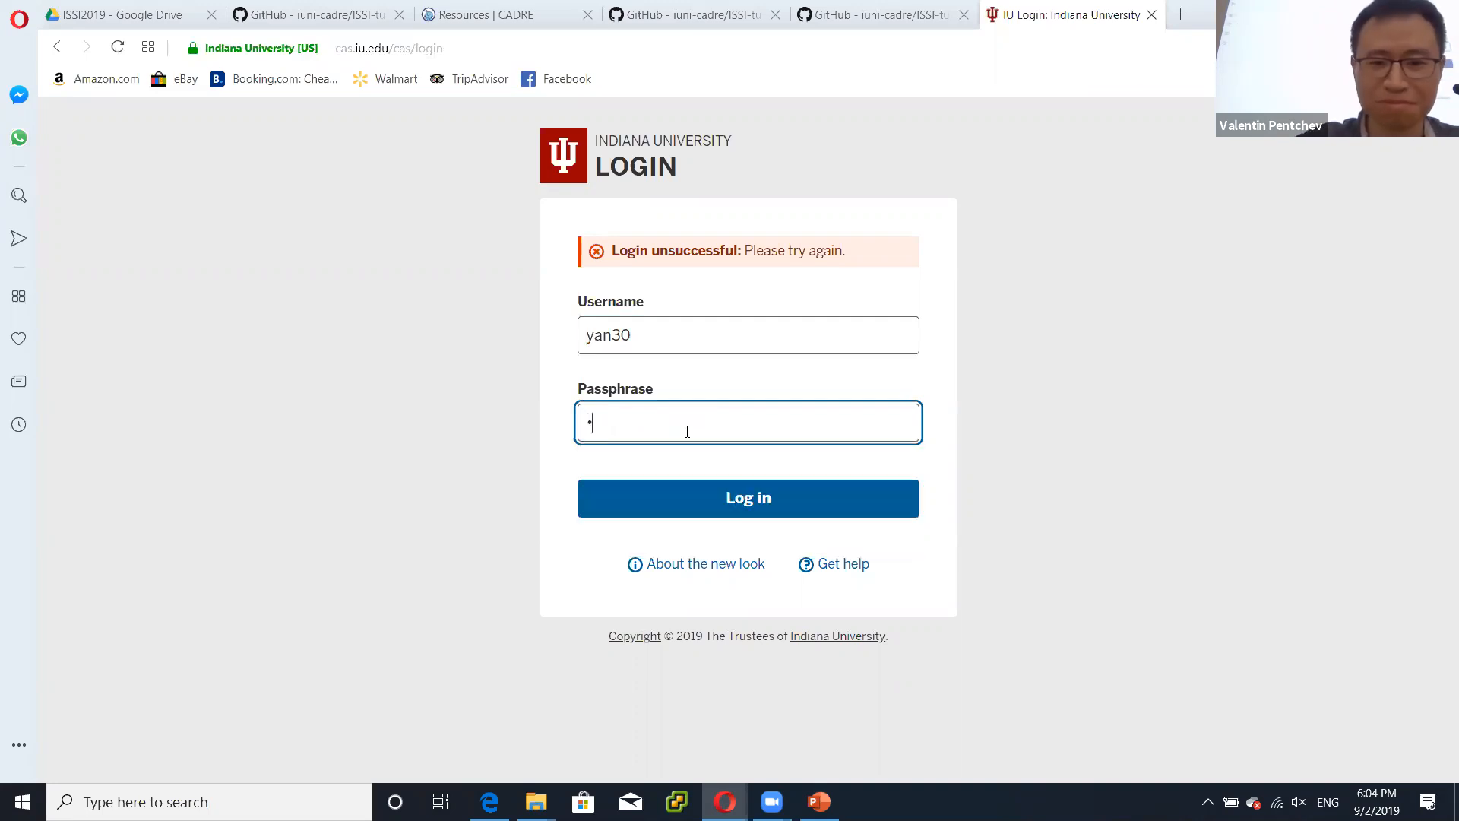
pyautogui.write('******')
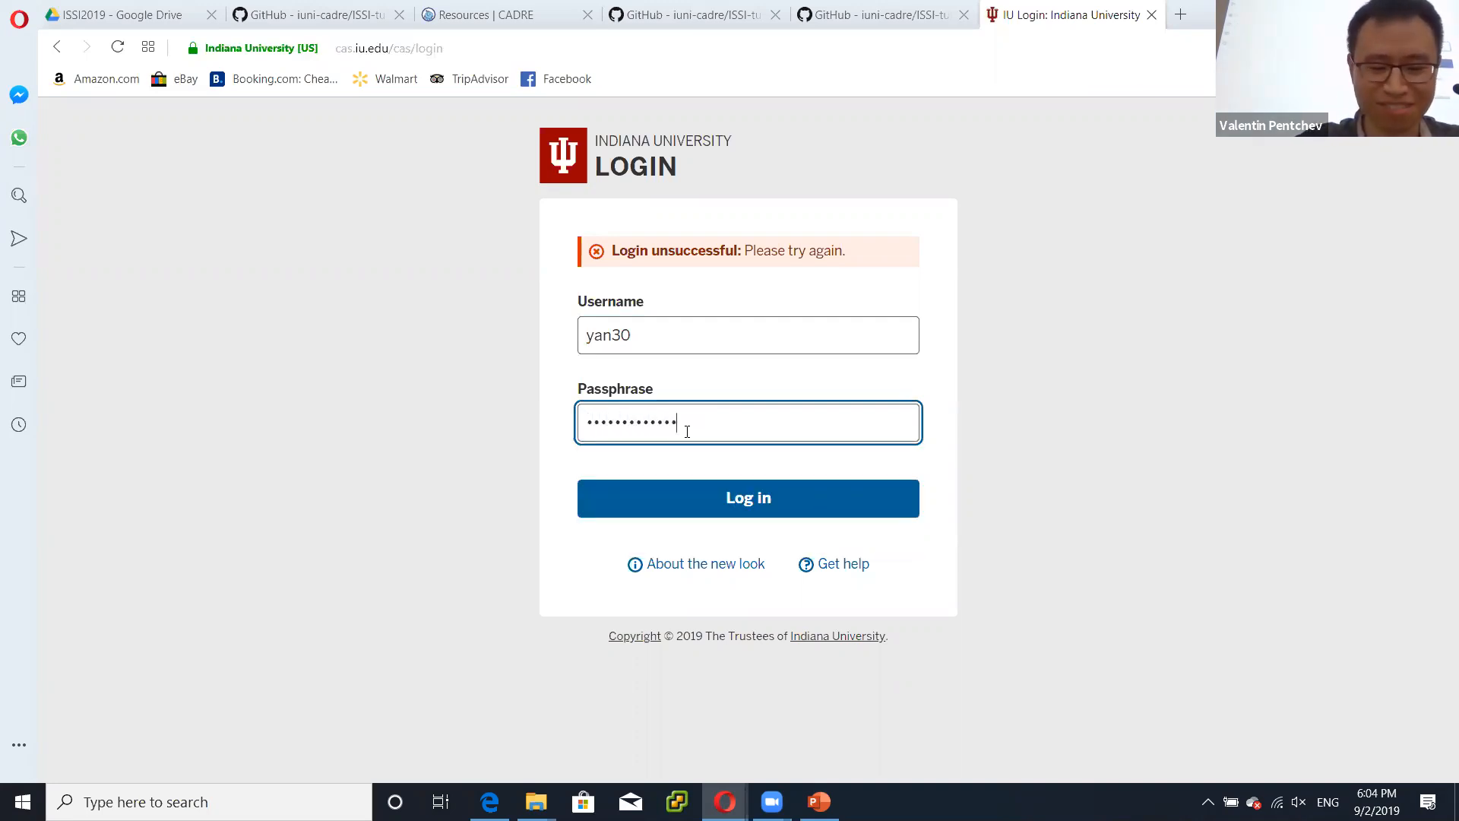
pyautogui.press('Return')
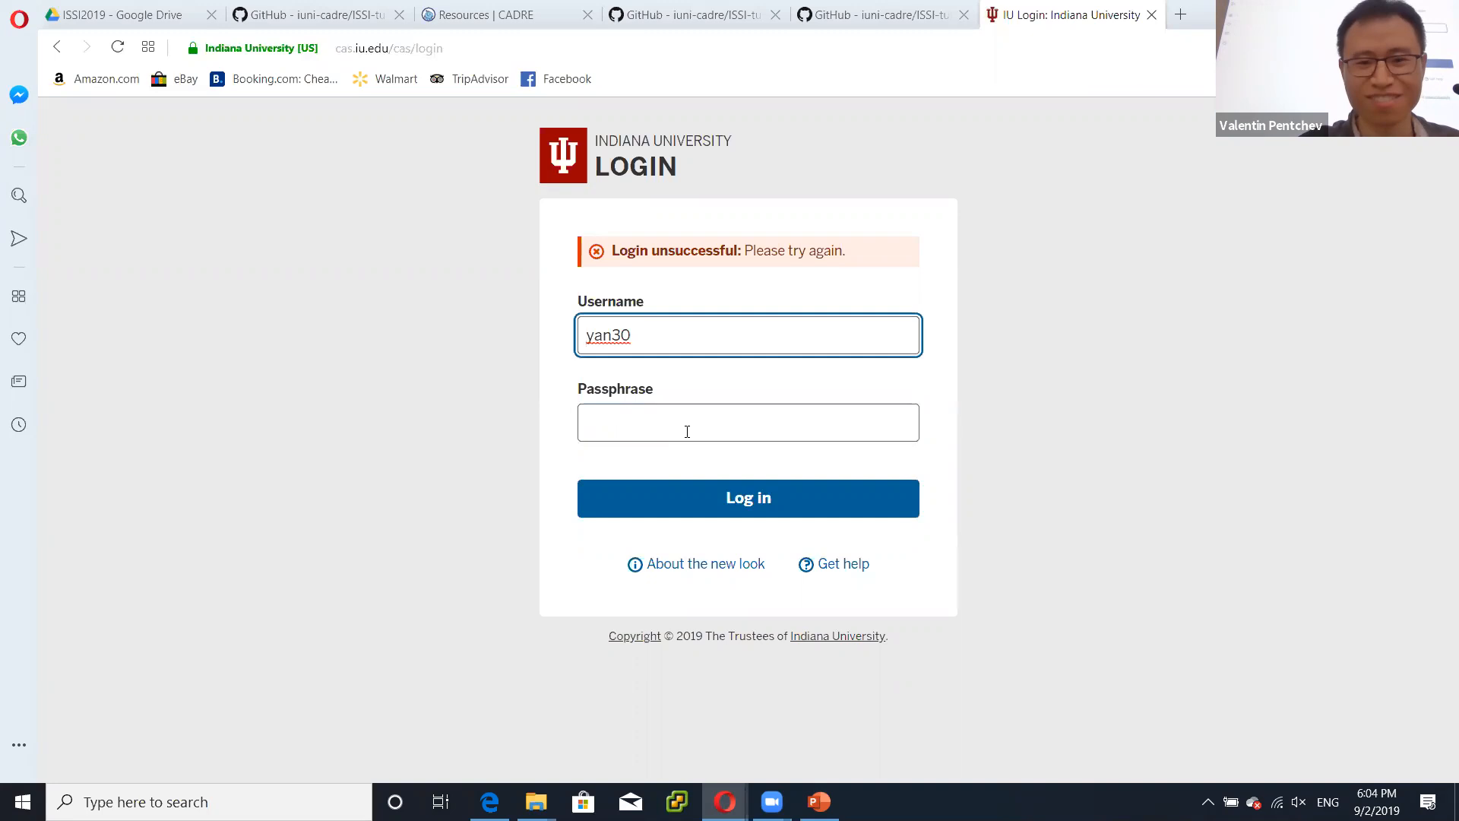
pyautogui.doubleClick(654, 332)
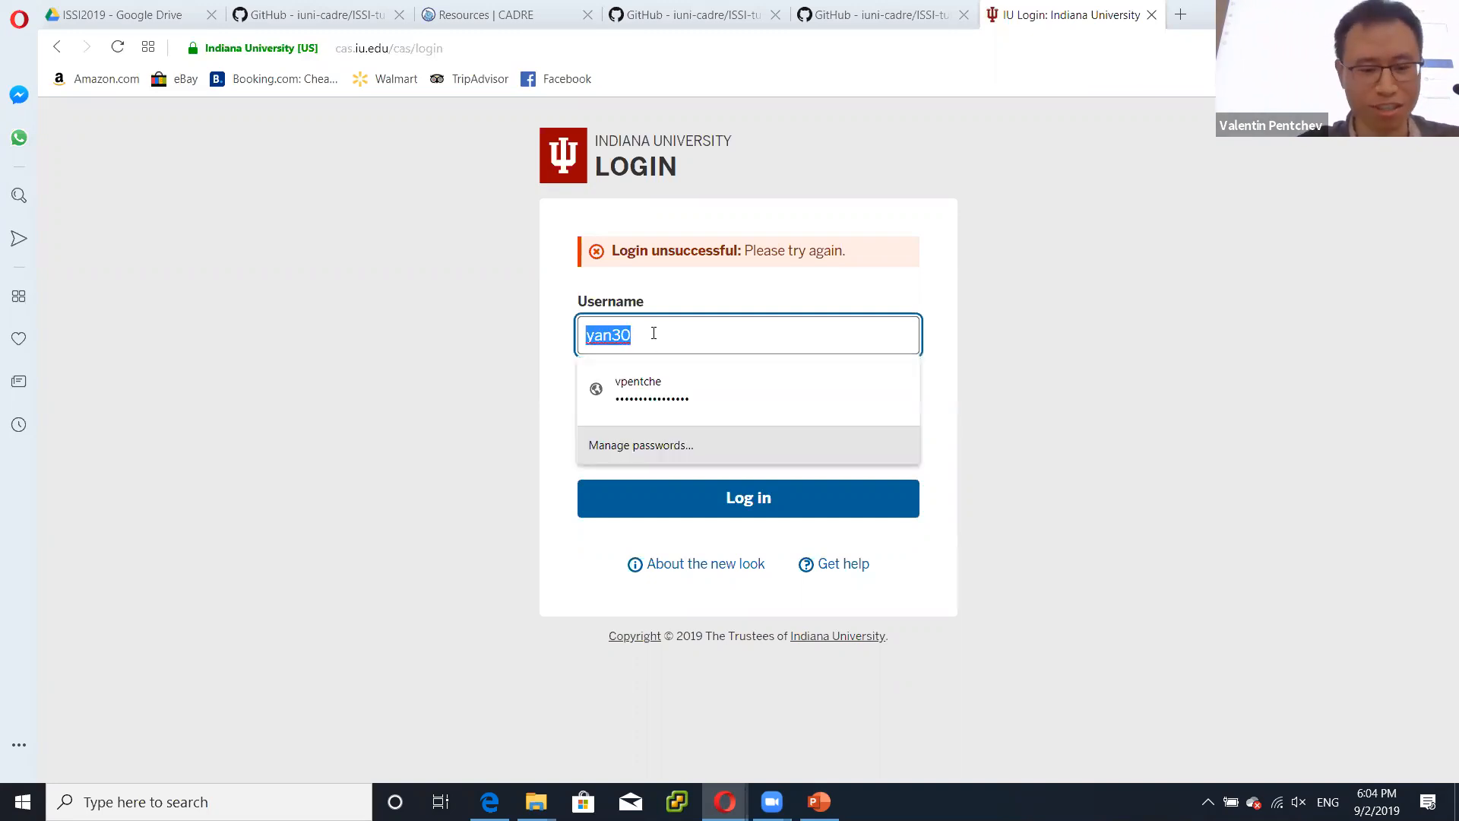
pyautogui.click(436, 497)
pyautogui.click(661, 432)
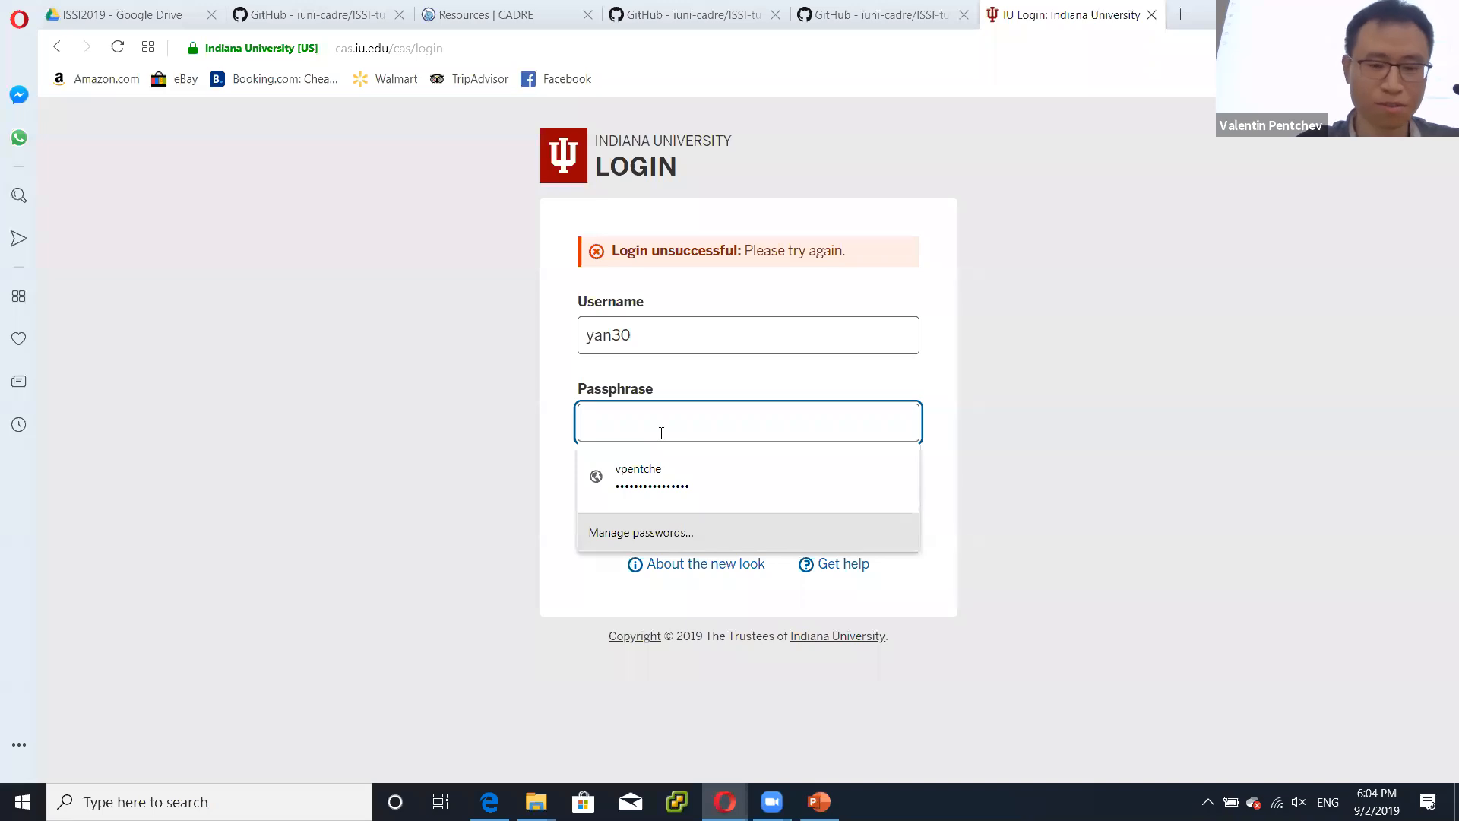
pyautogui.write('************')
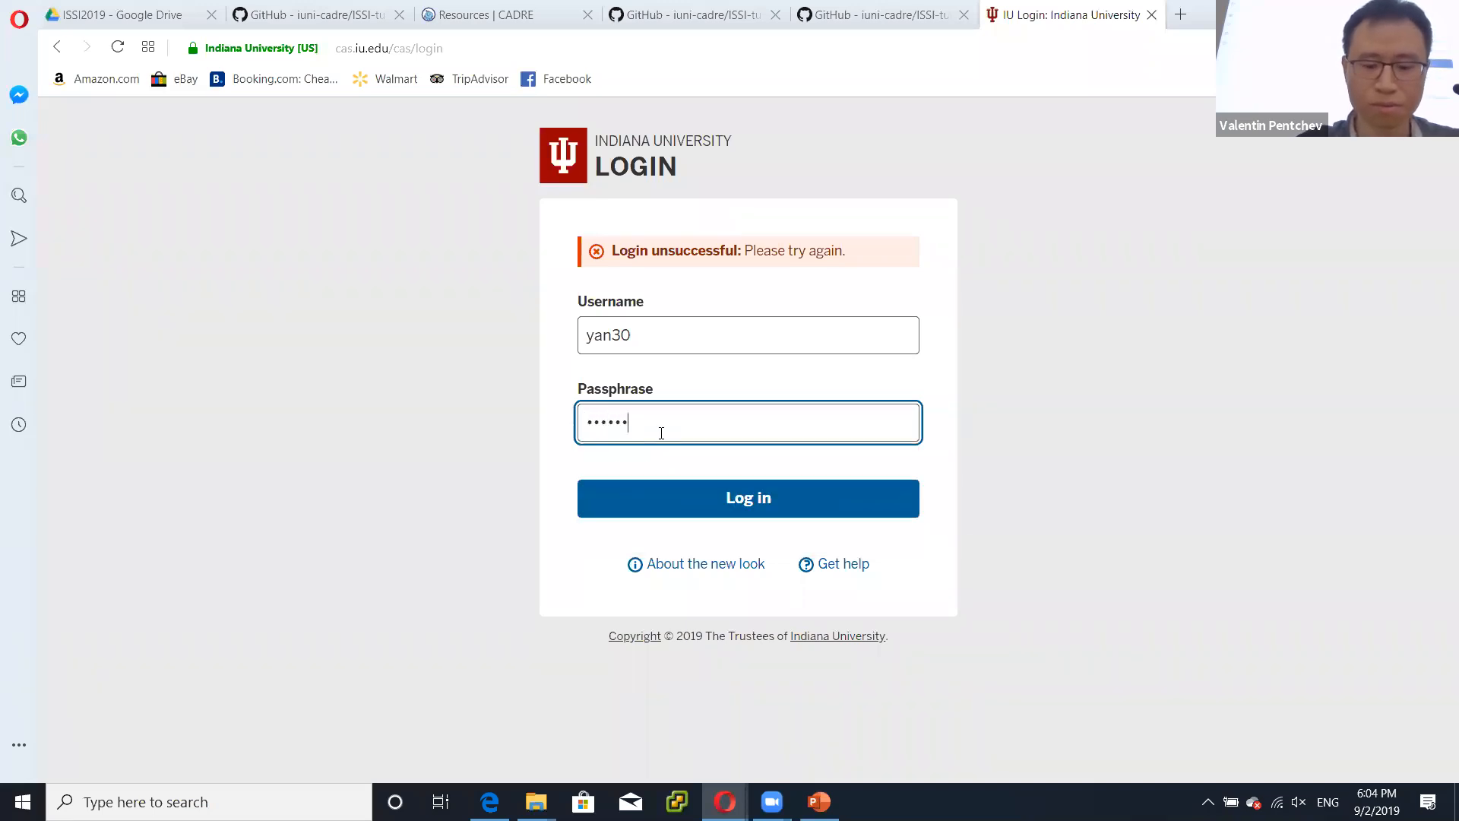
pyautogui.write('******')
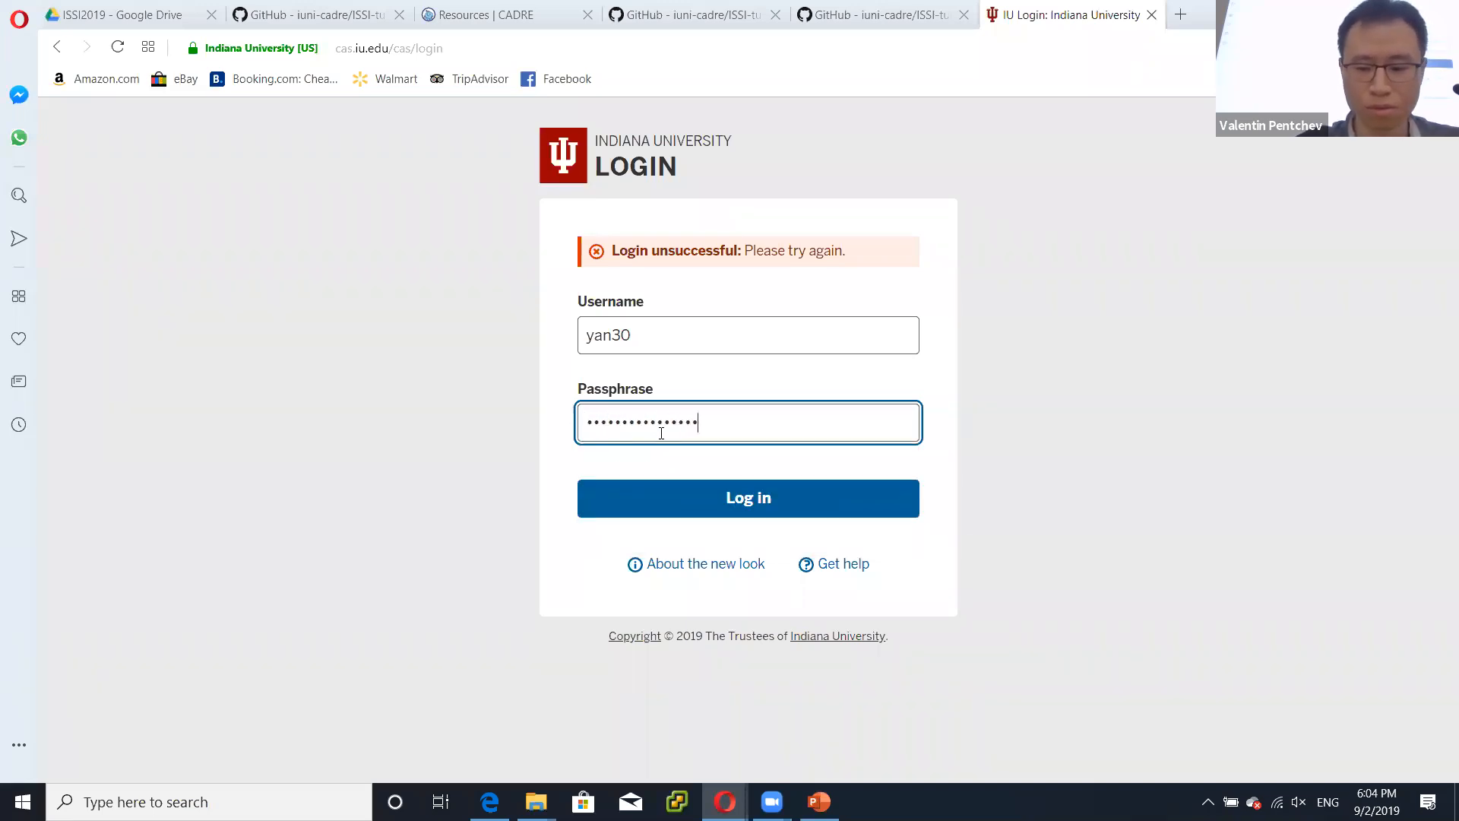
pyautogui.press('Return')
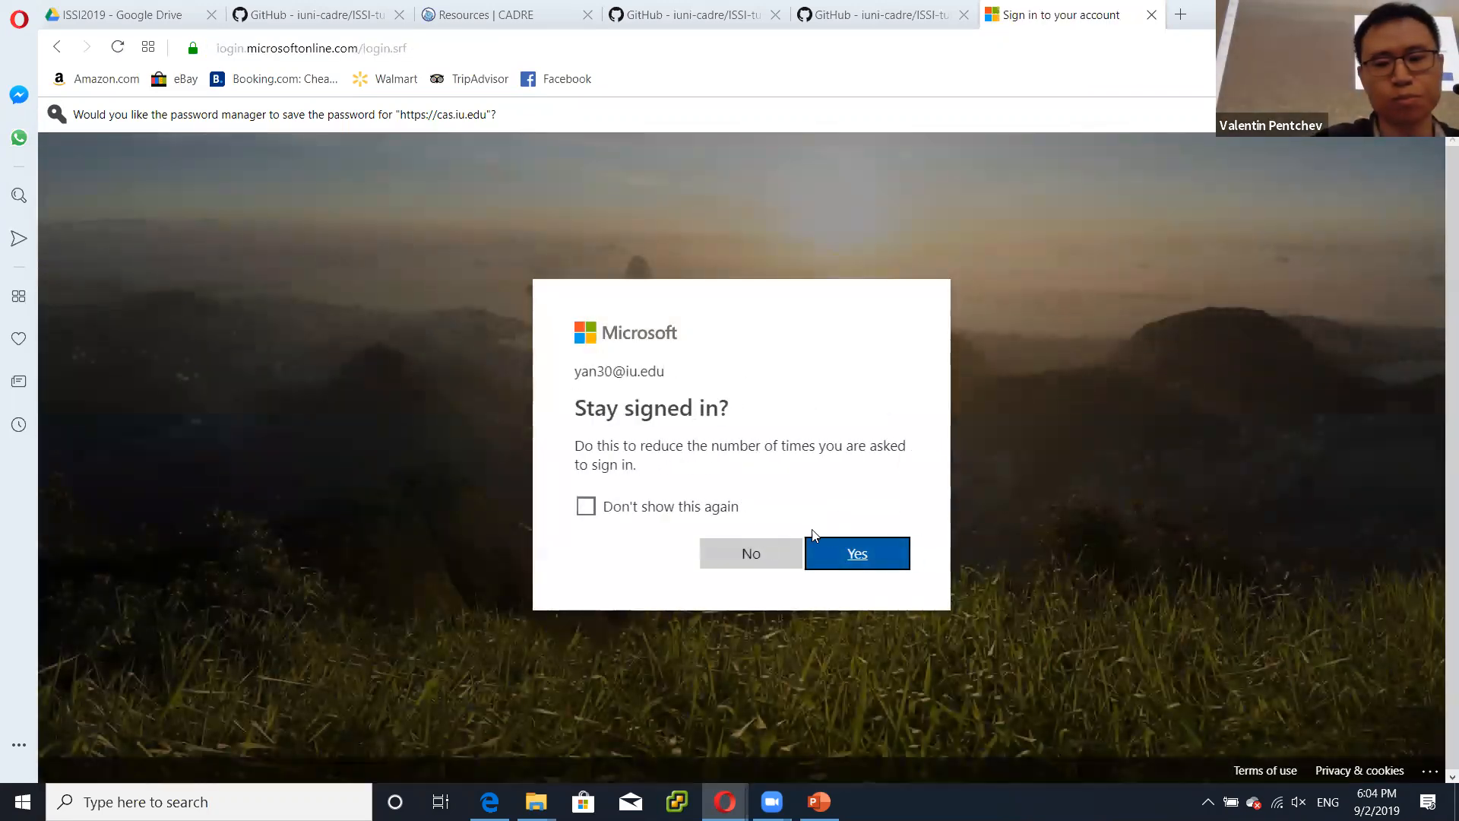
# - Decline staying signed in, then reach the Azure portal home through a new 'azure portal' search
pyautogui.click(750, 553)
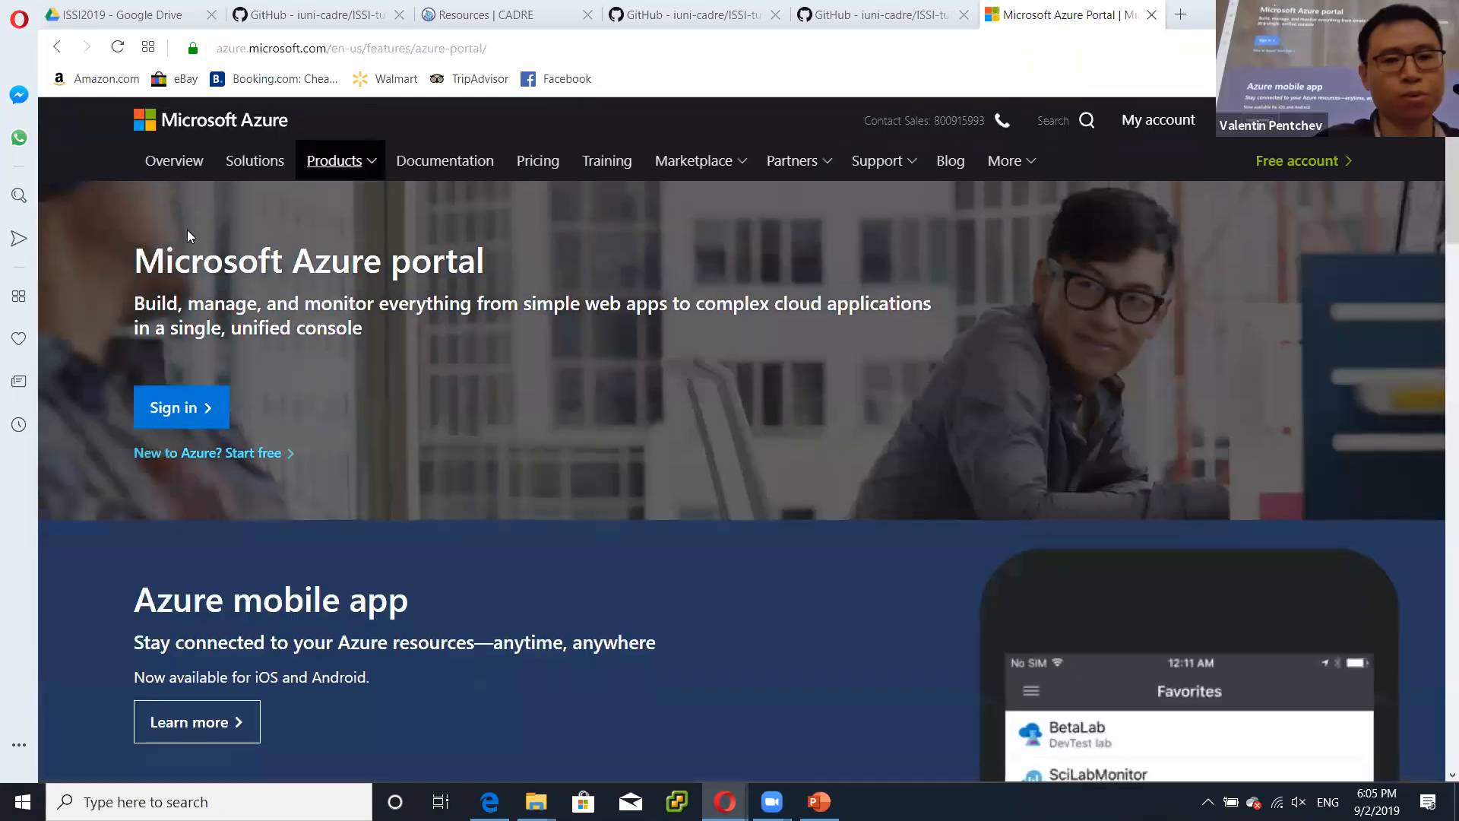
pyautogui.click(1186, 130)
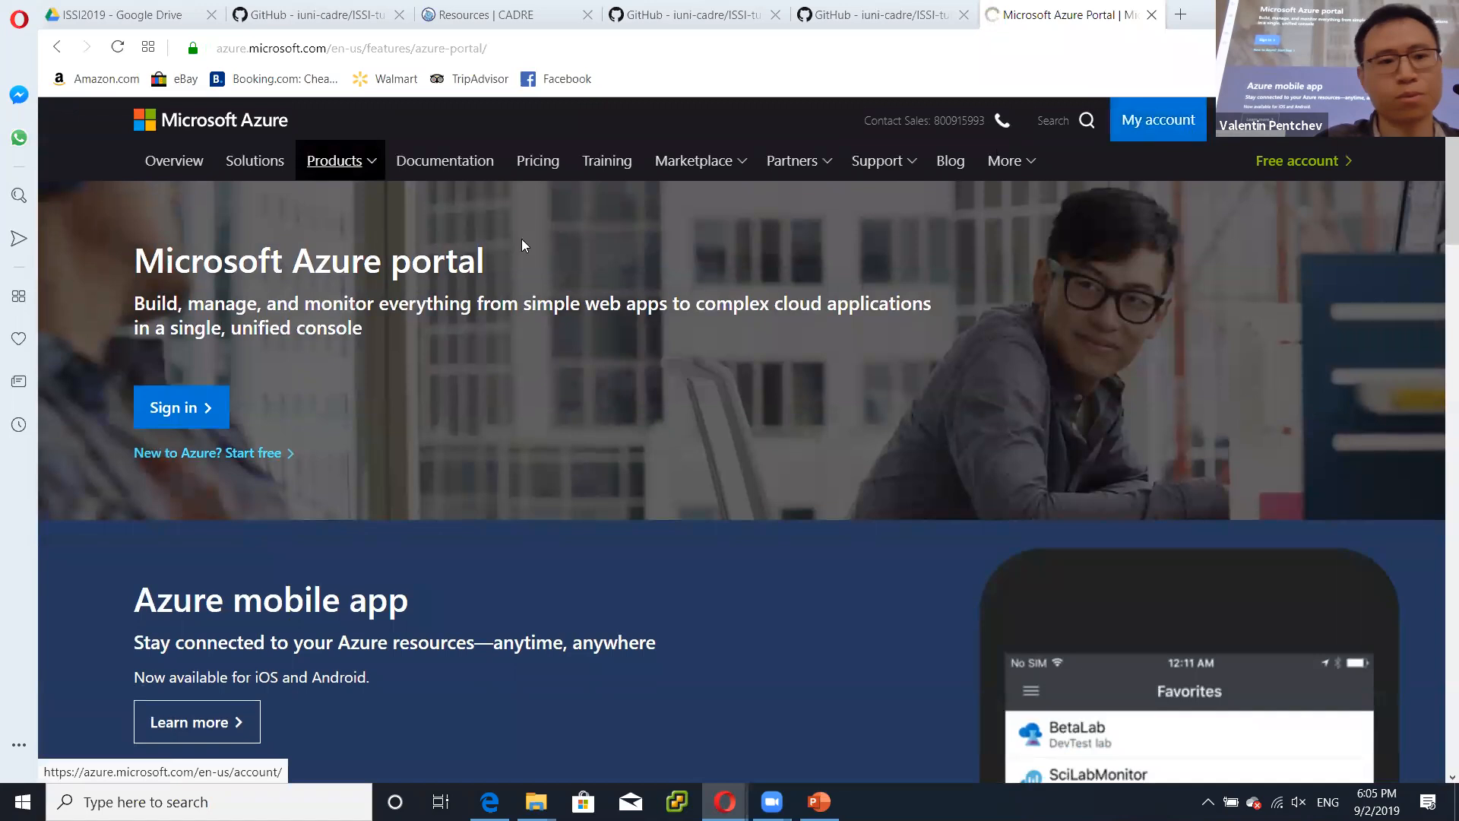
pyautogui.click(1182, 16)
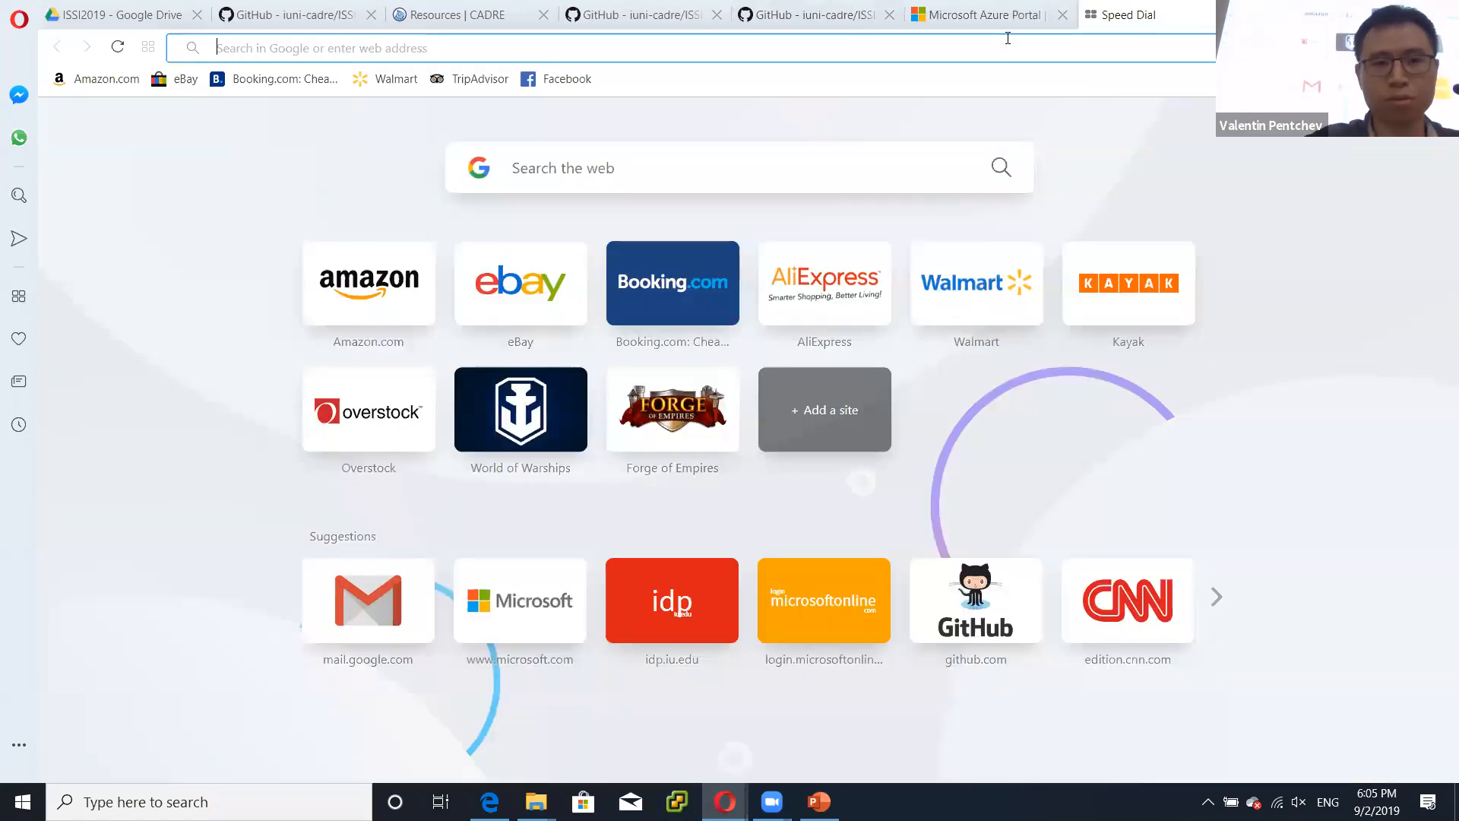
pyautogui.write('azure porta')
pyautogui.press('Return')
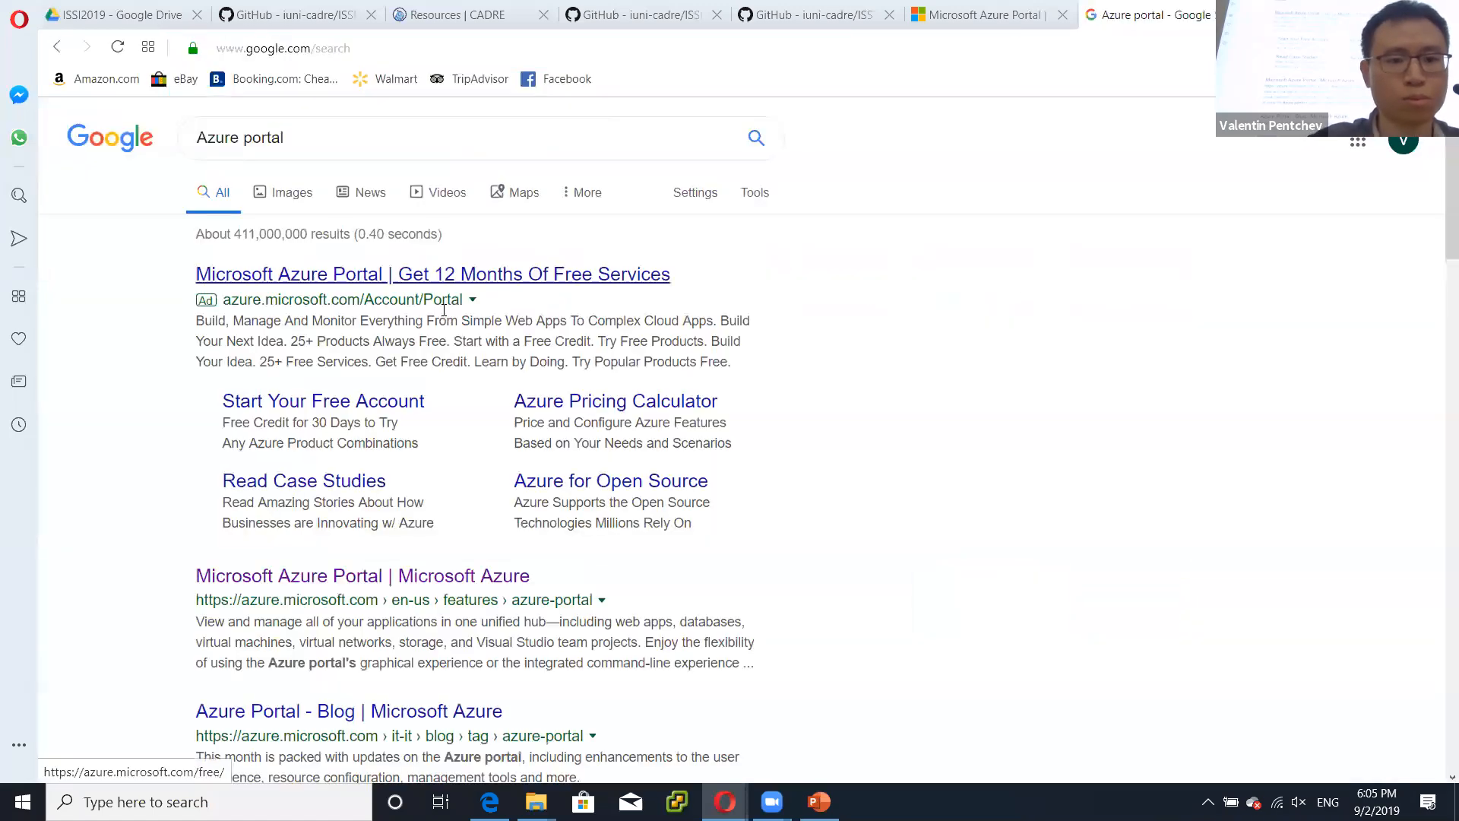
pyautogui.click(350, 582)
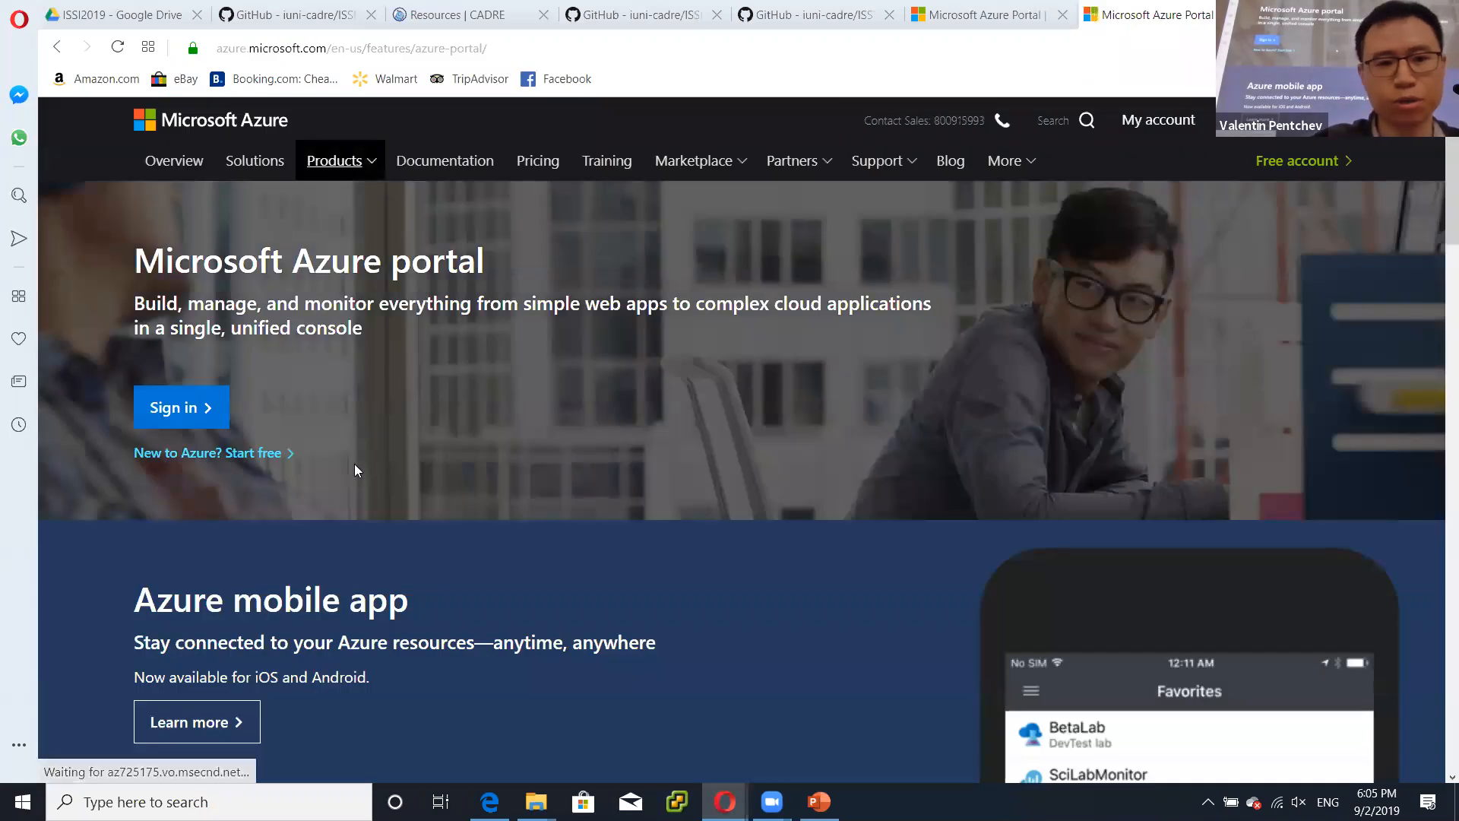
pyautogui.click(200, 413)
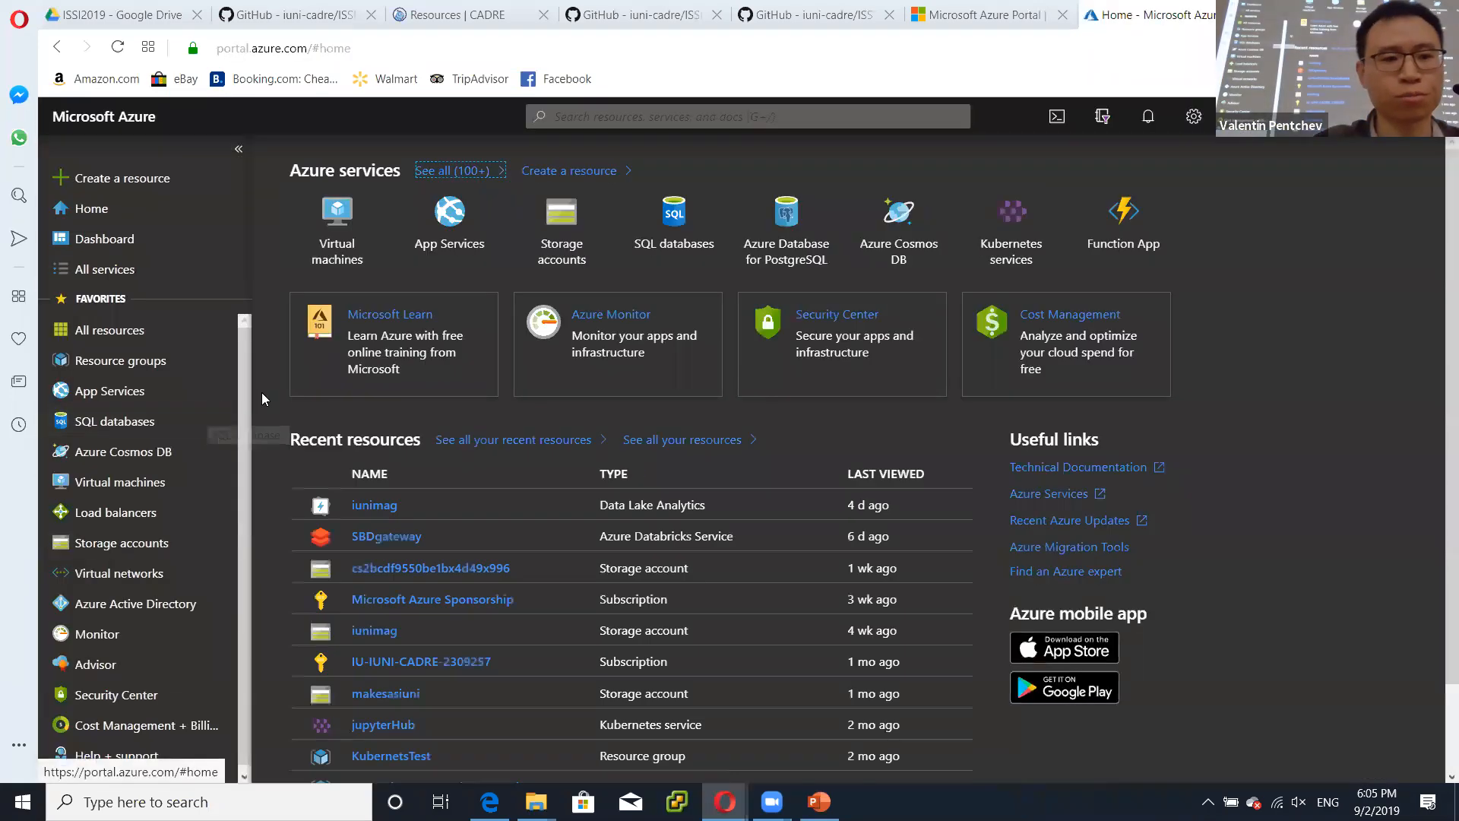
# - Open the SBDgateway resource from Recent resources and launch its Databricks workspace
pyautogui.click(379, 538)
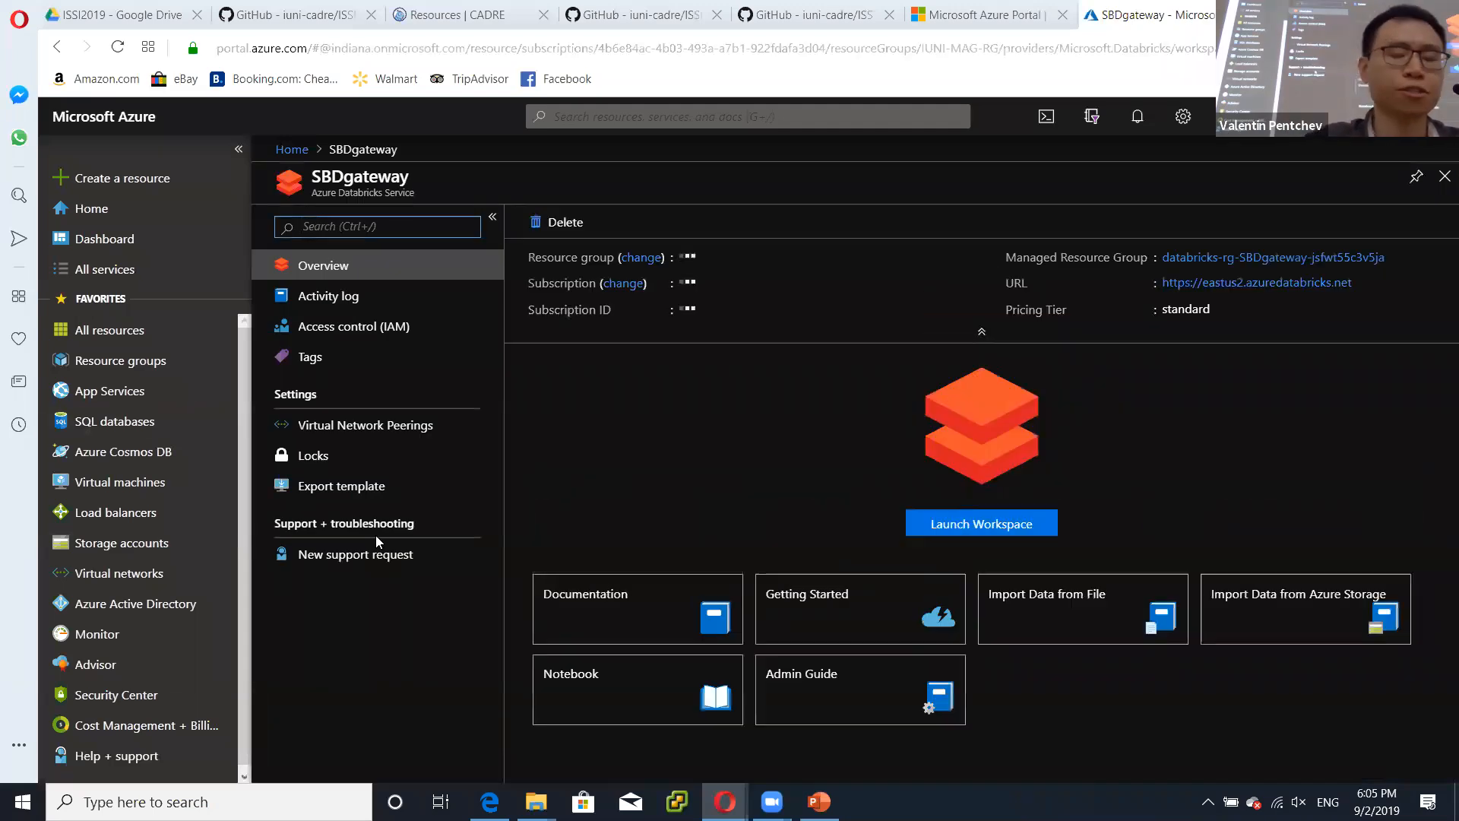
pyautogui.click(1009, 534)
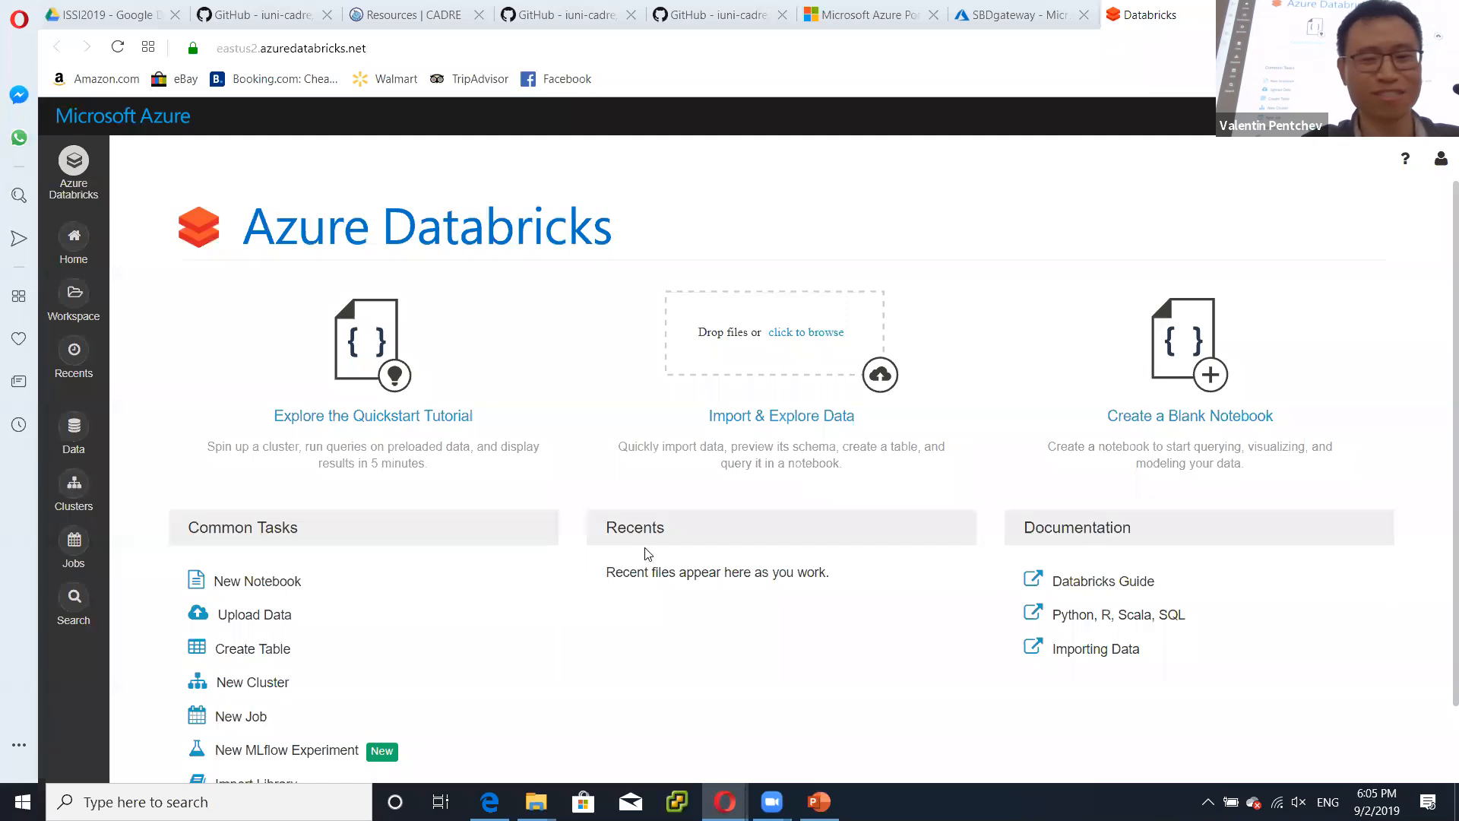
# - Check that the ExternalTest cluster is running, then return to the JupyterLab notebook window
pyautogui.click(73, 490)
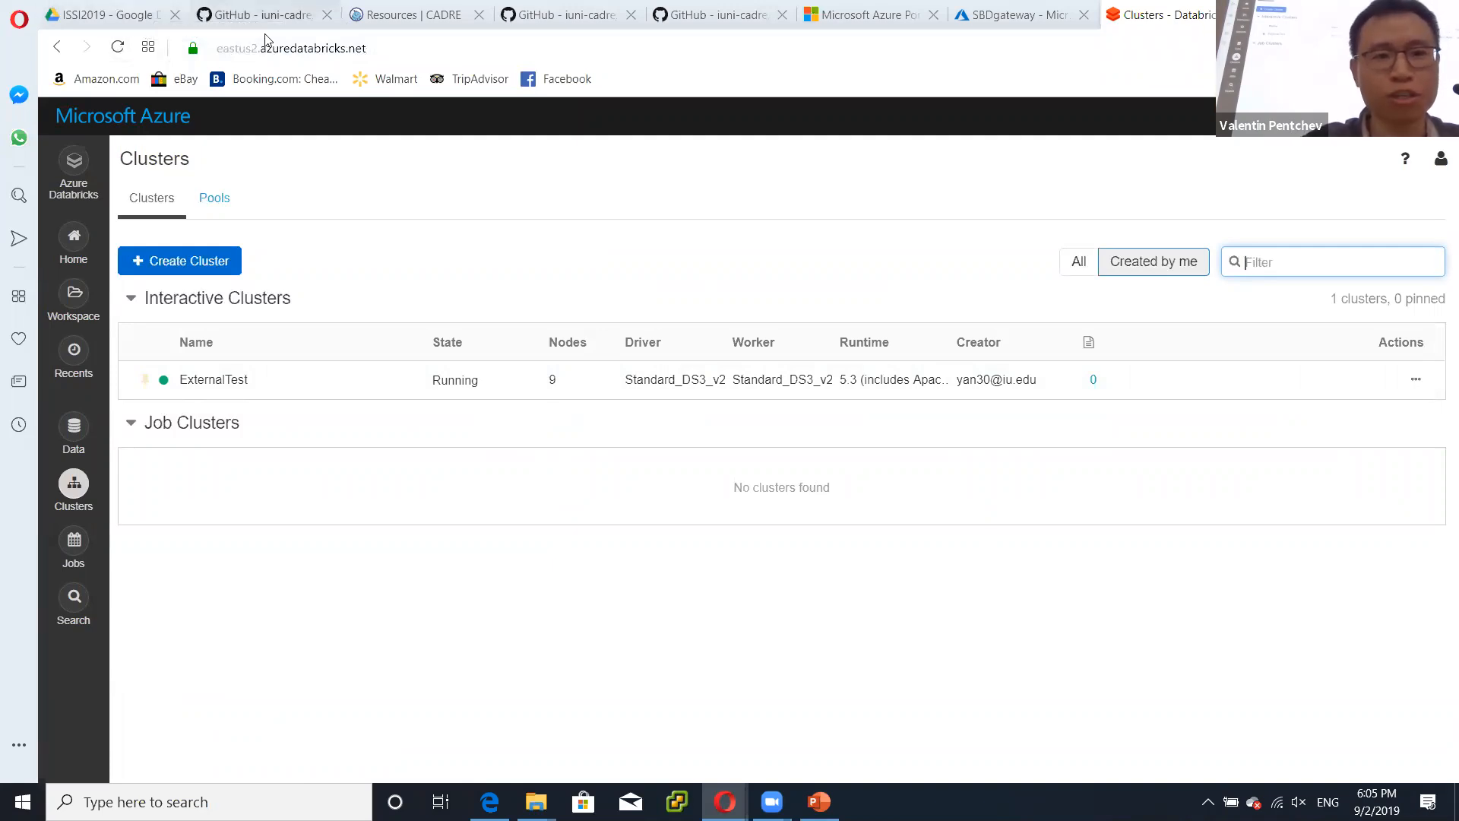
pyautogui.click(281, 14)
pyautogui.click(1072, 17)
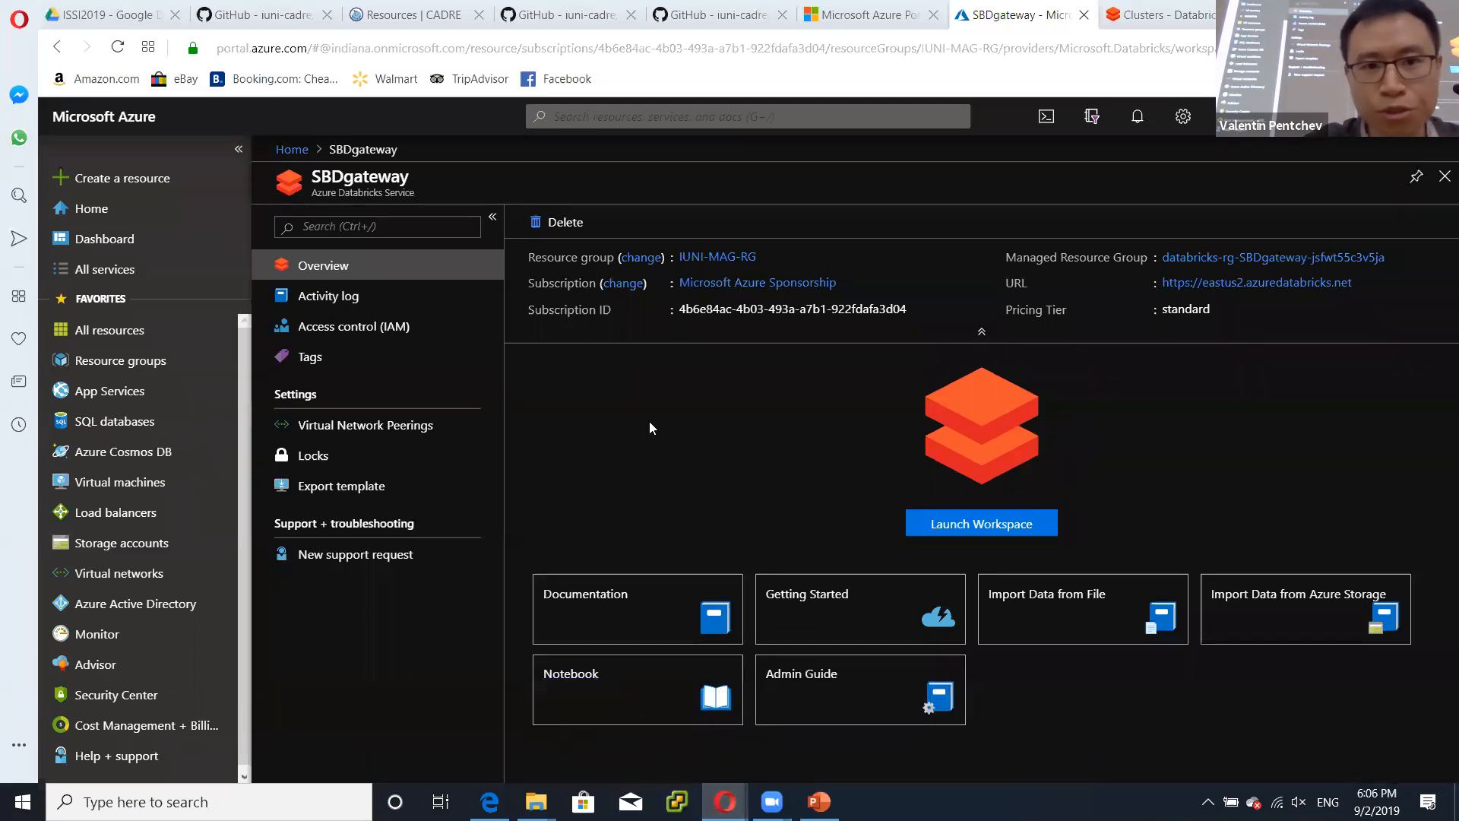
pyautogui.hotkey('ctrl', 'Tab')
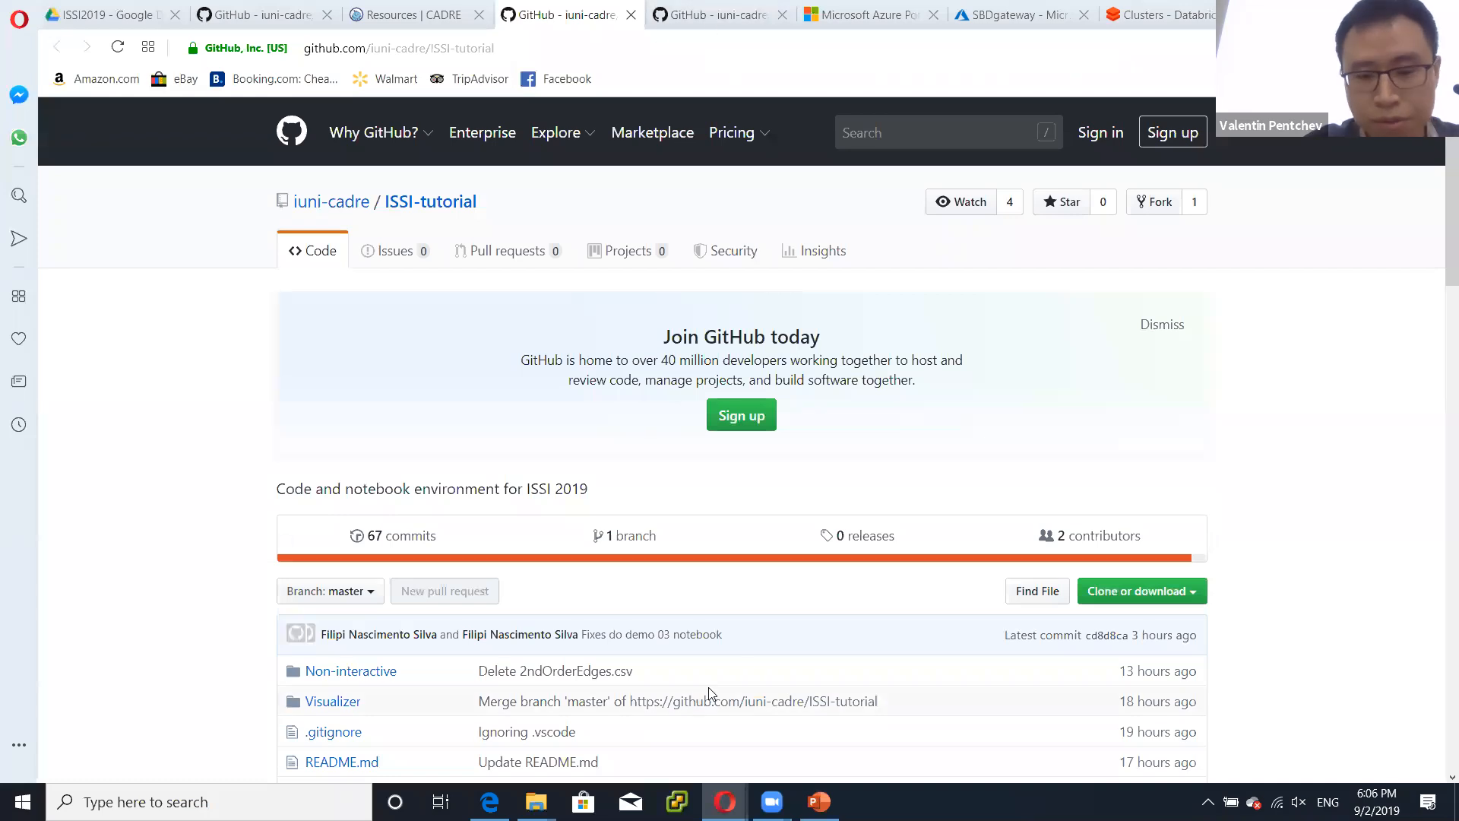
pyautogui.moveTo(725, 801)
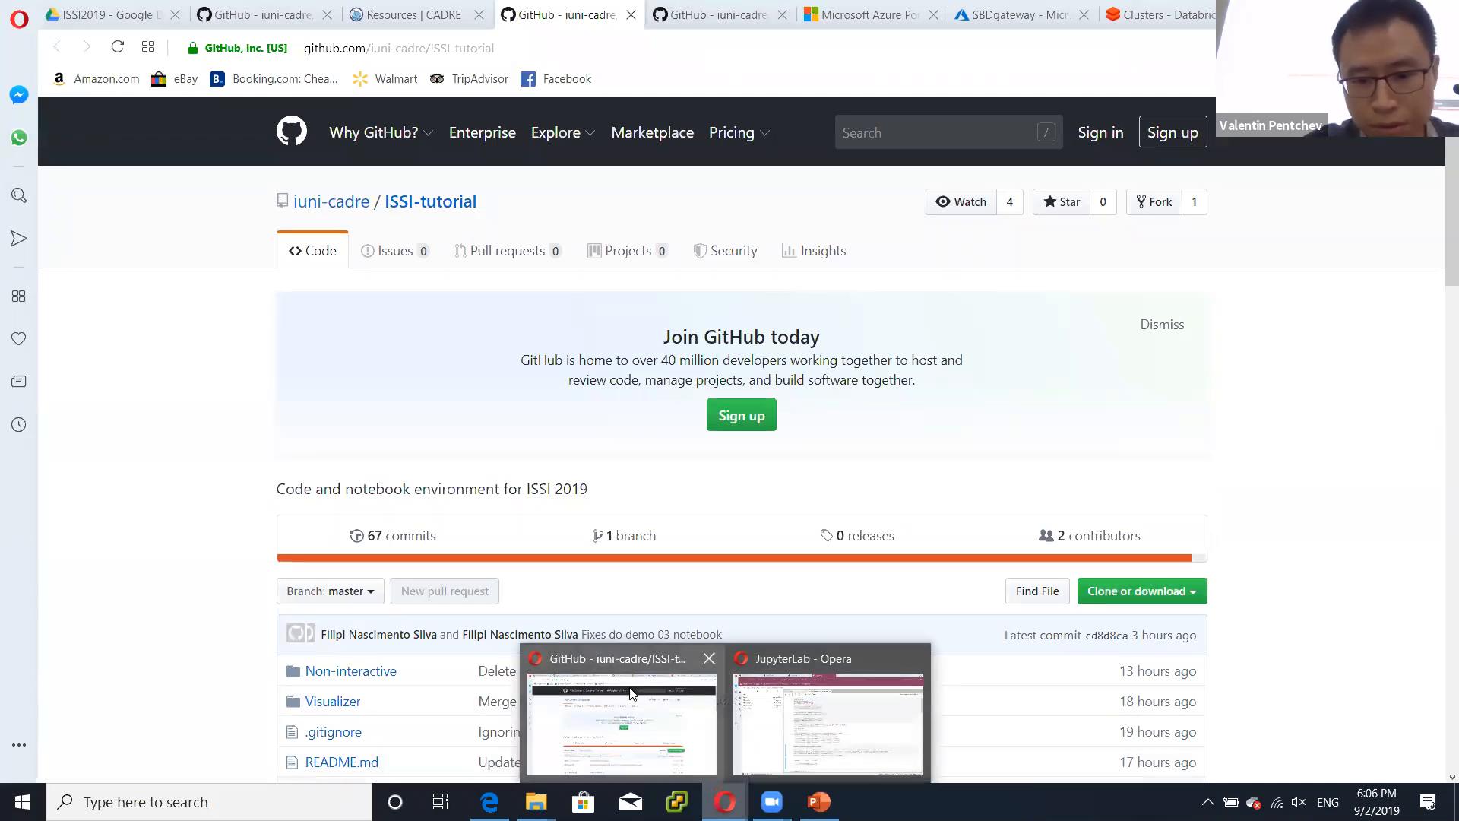
pyautogui.click(770, 715)
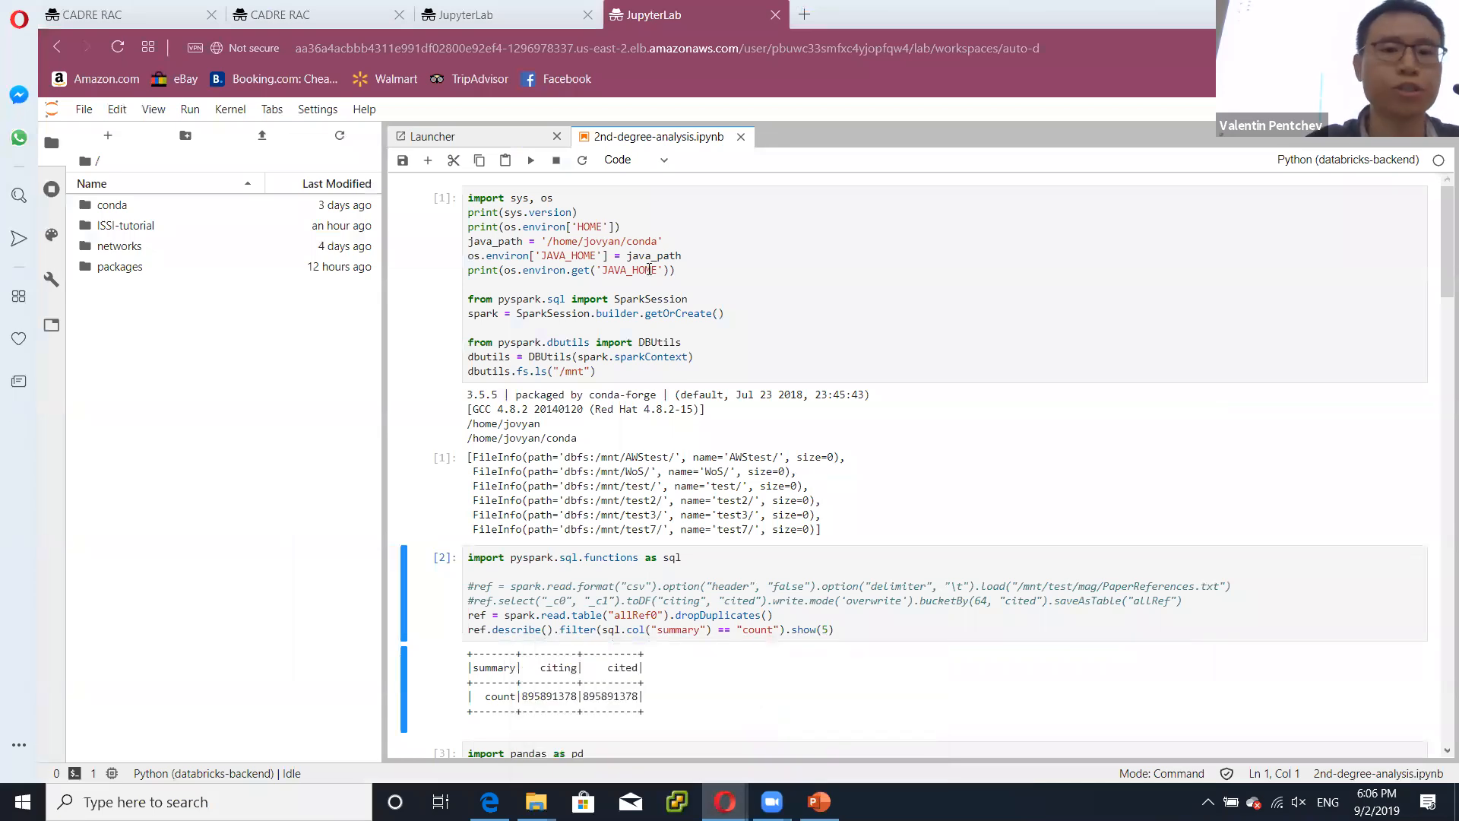
# - Rerun cell [2] that reads the allRef0 table and counts its citing and cited rows
pyautogui.click(693, 357)
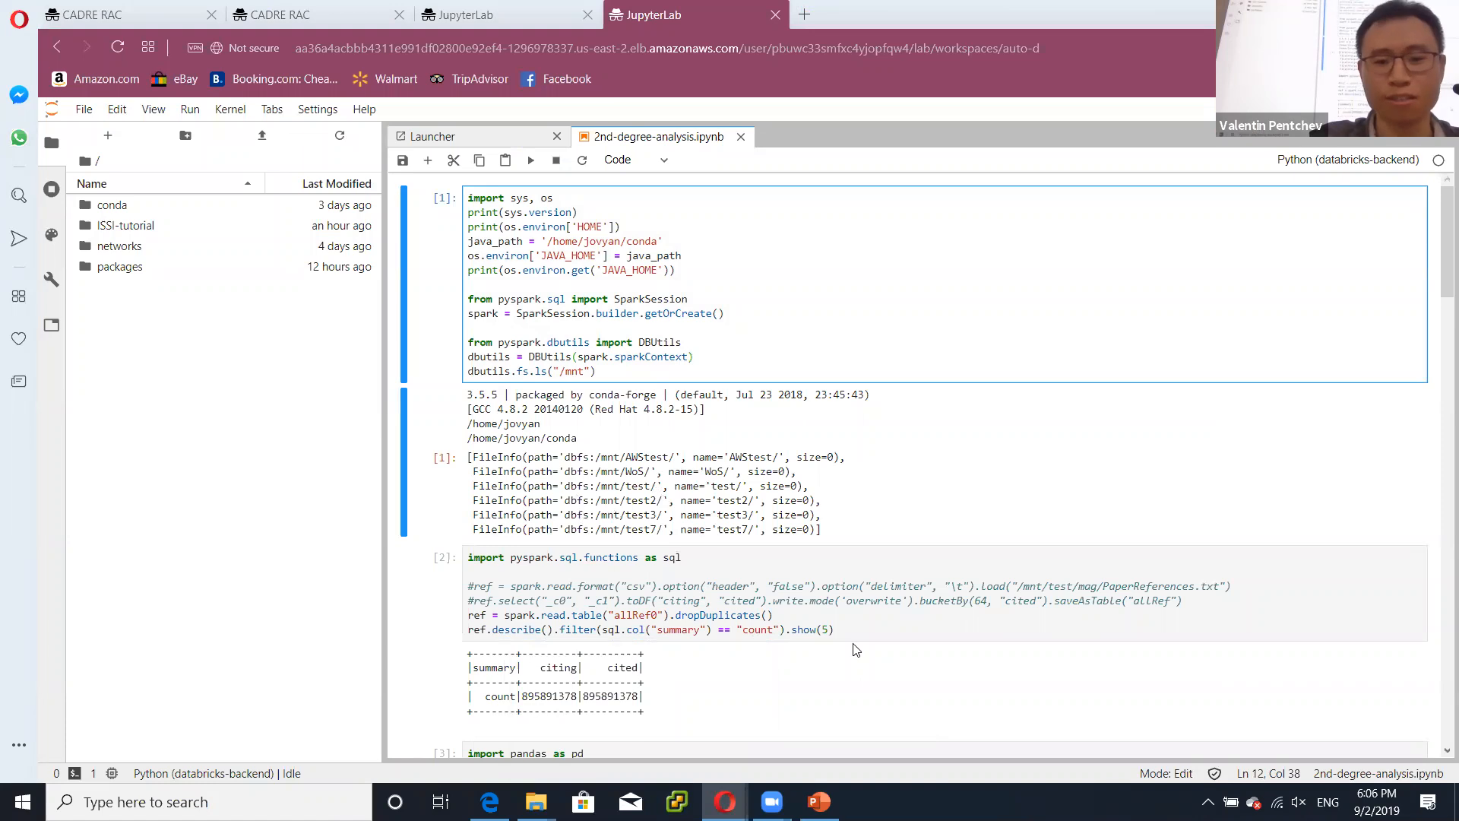
pyautogui.scroll(-2, 855, 646)
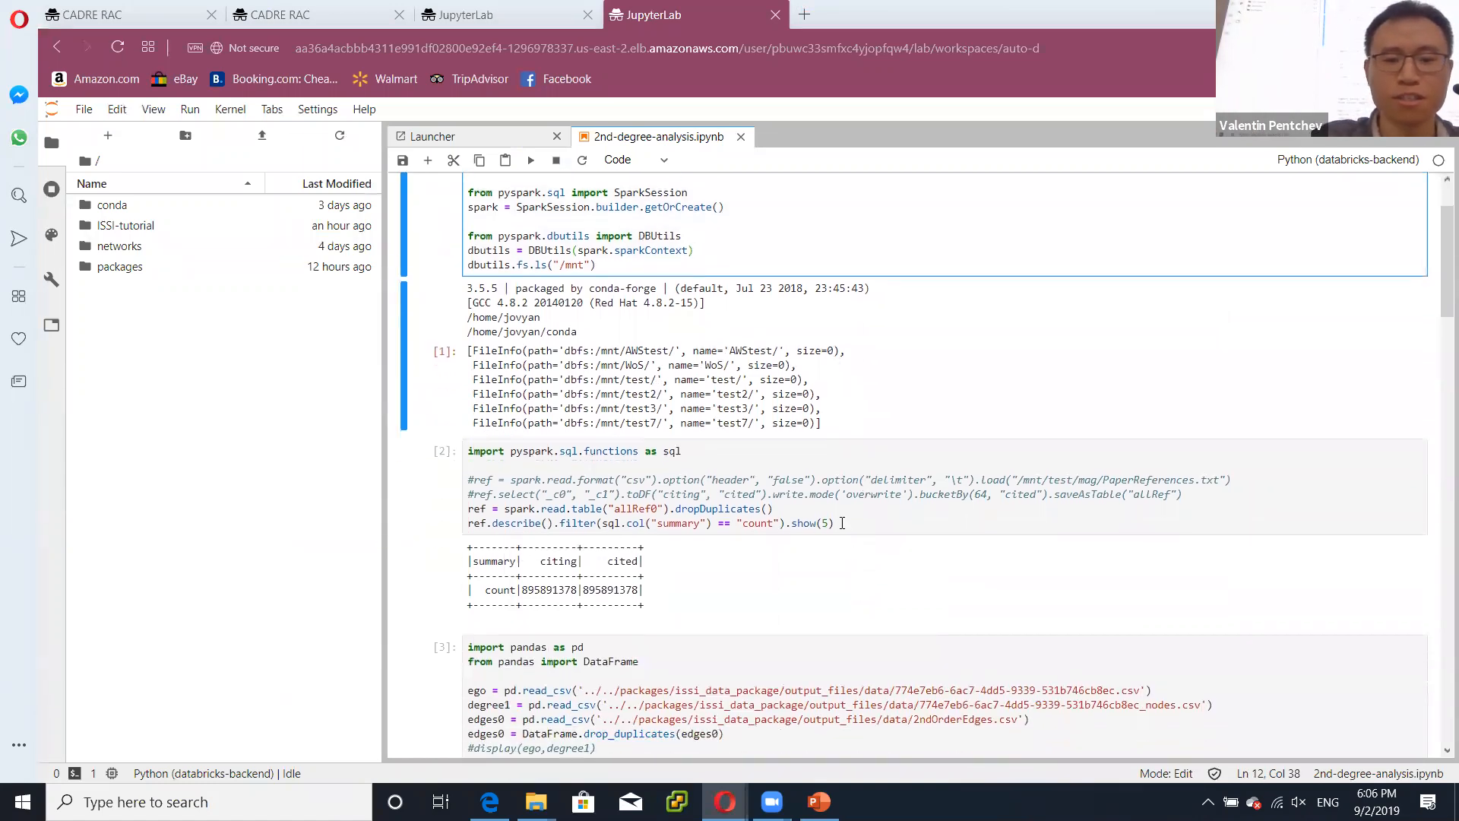
pyautogui.click(841, 524)
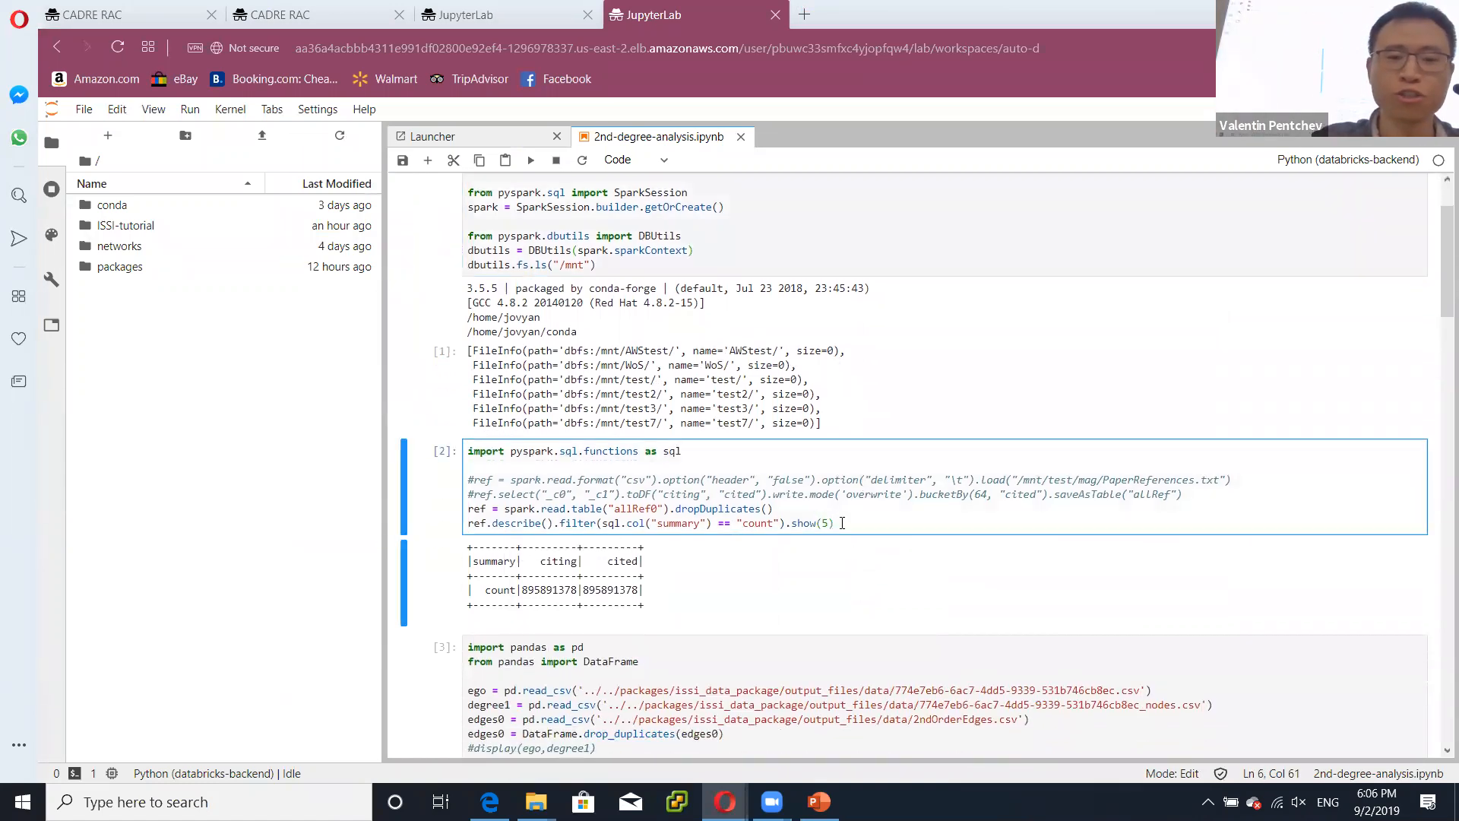
pyautogui.hotkey('shift', 'Return')
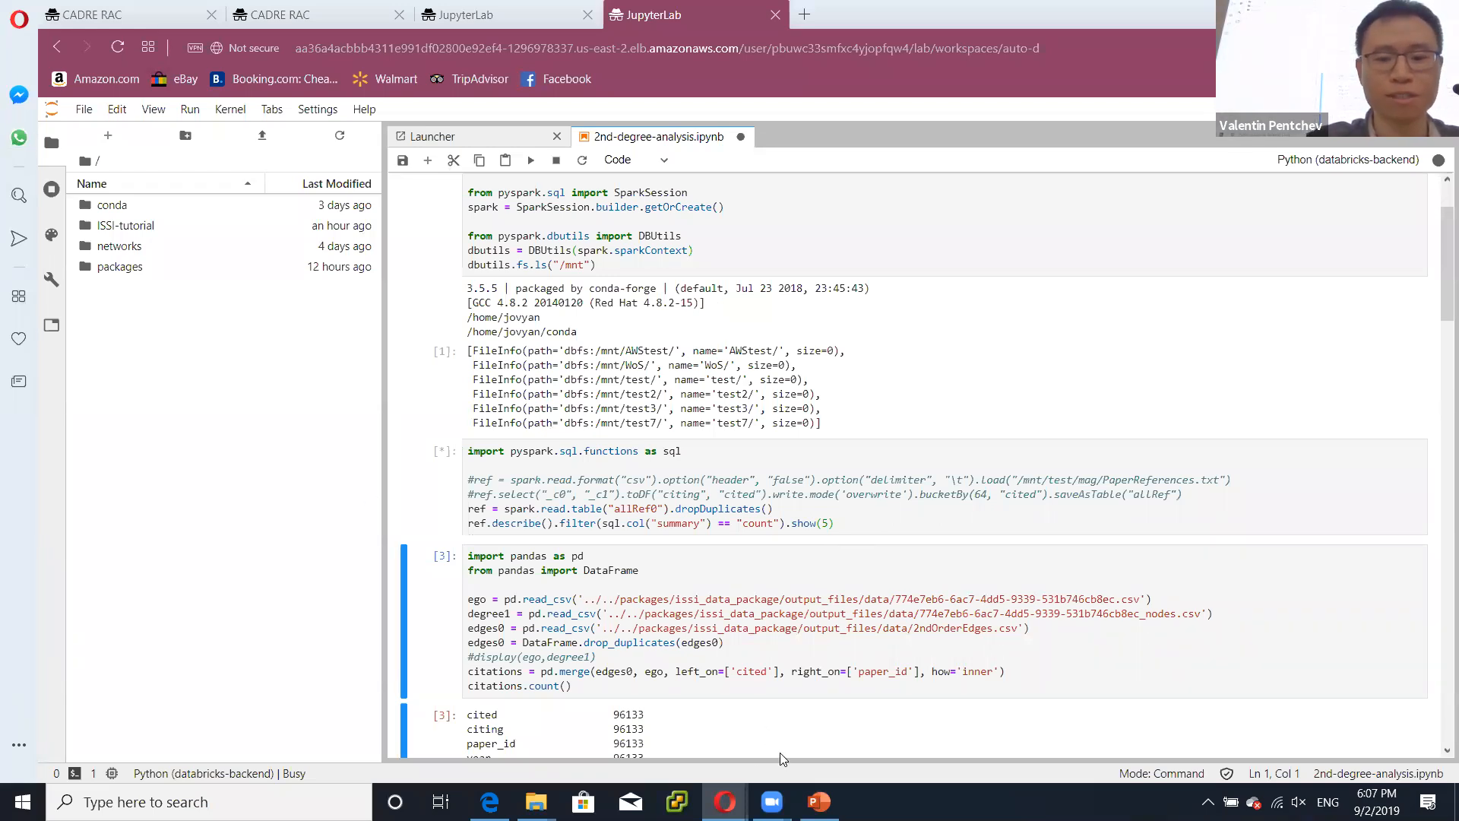
pyautogui.moveTo(724, 800)
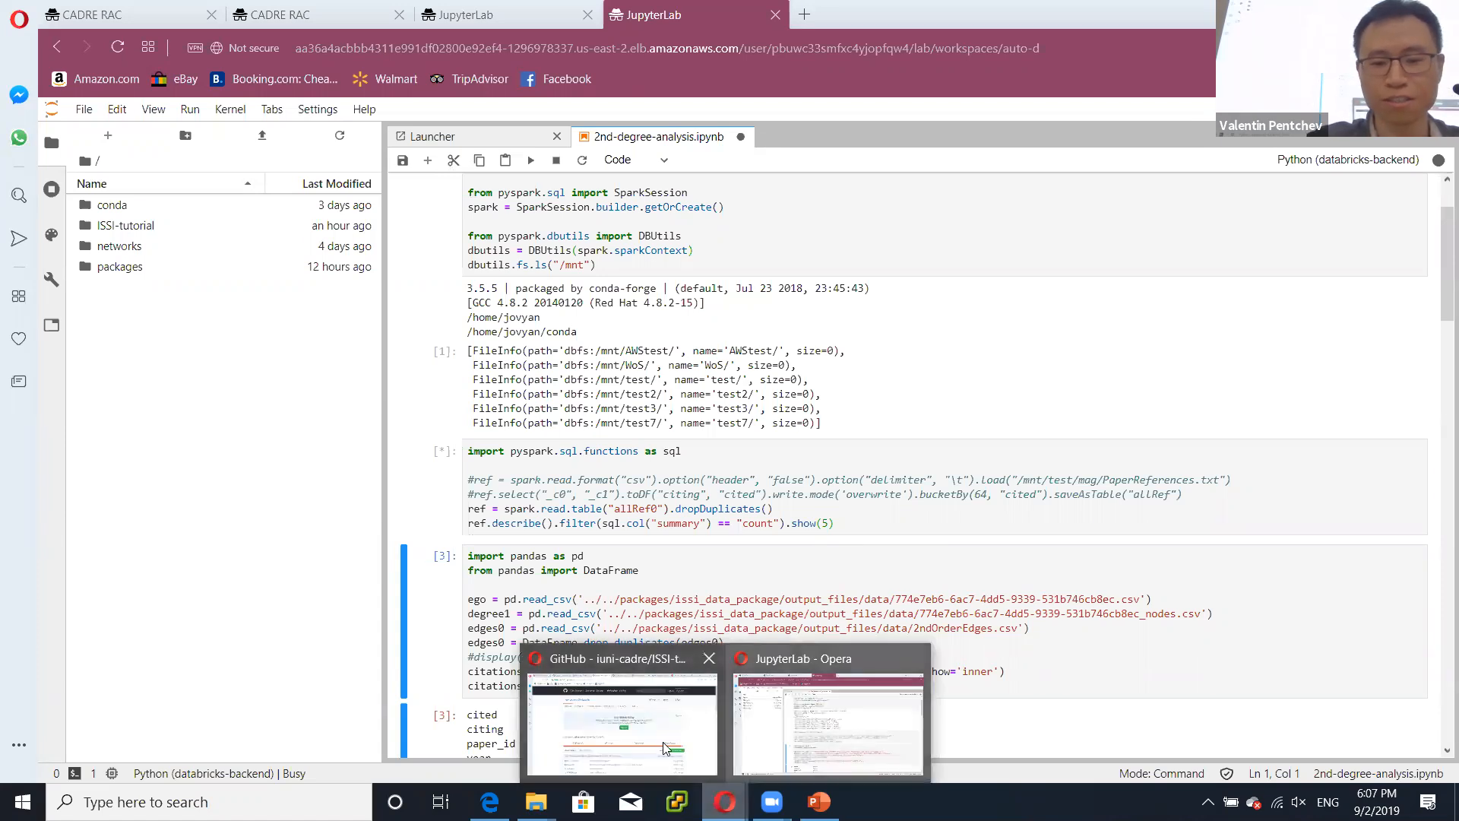
pyautogui.click(662, 742)
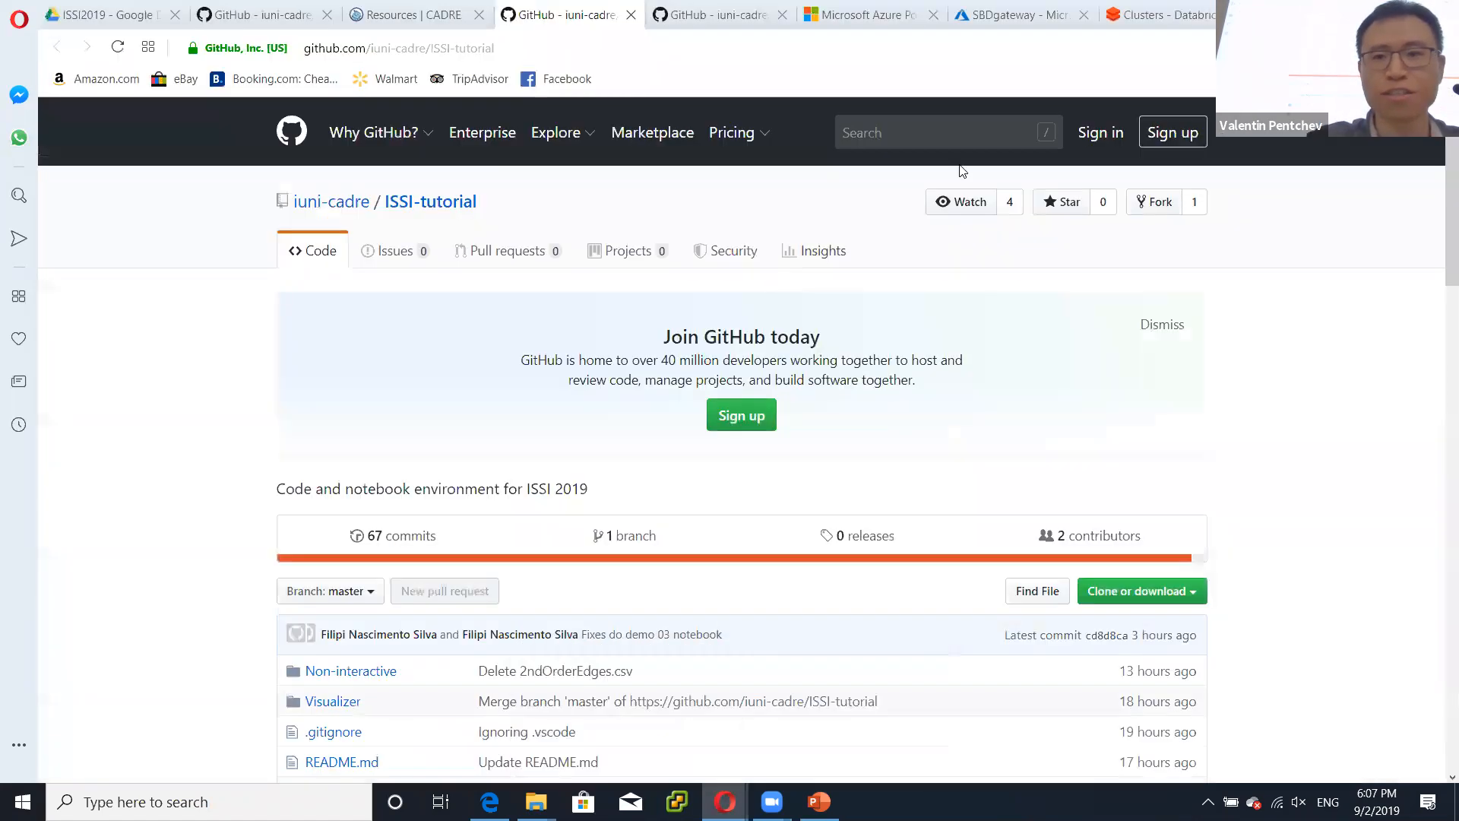
pyautogui.click(1150, 23)
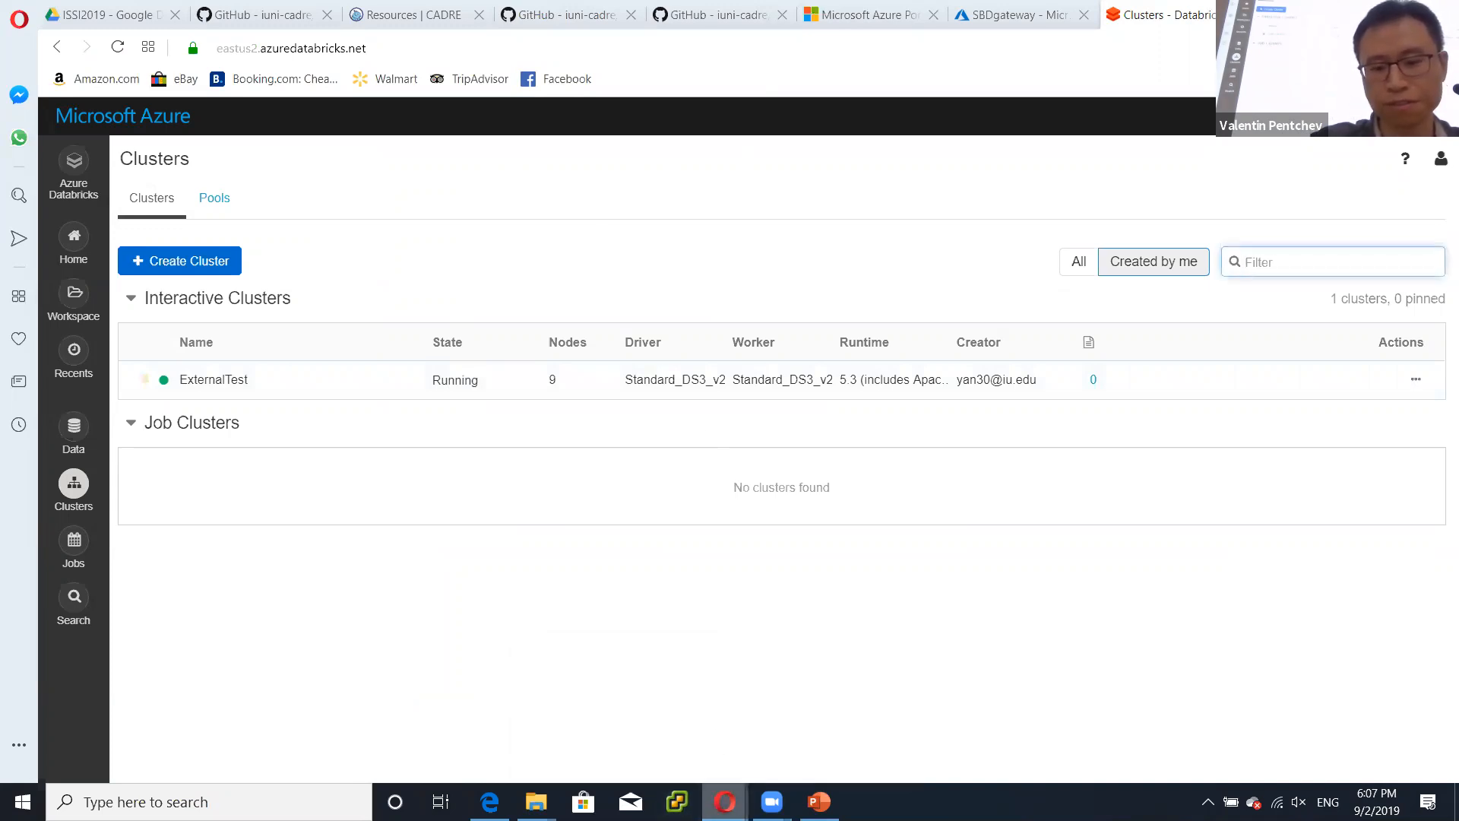
pyautogui.moveTo(724, 802)
pyautogui.click(829, 722)
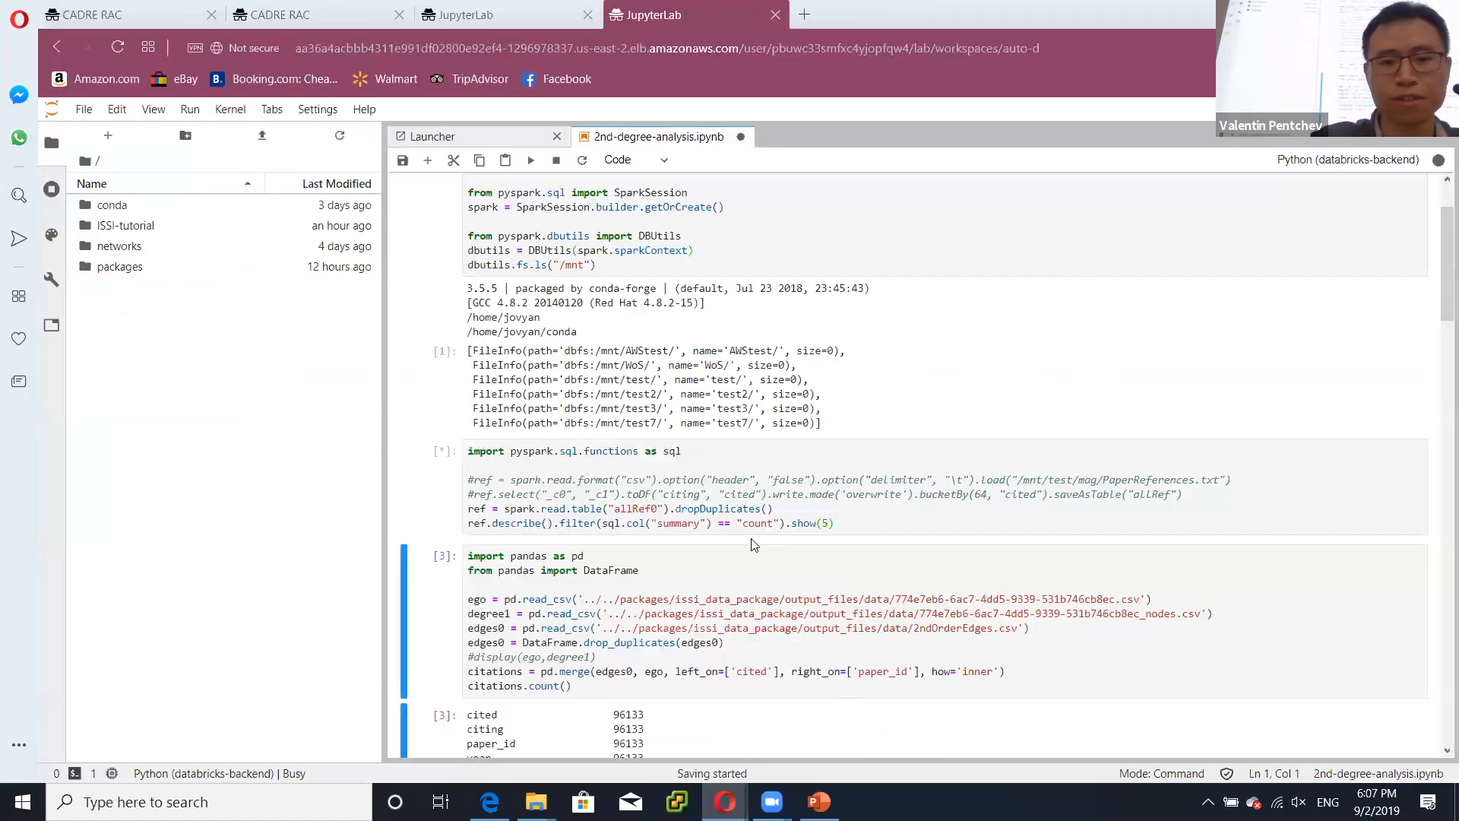
pyautogui.scroll(-4, 753, 545)
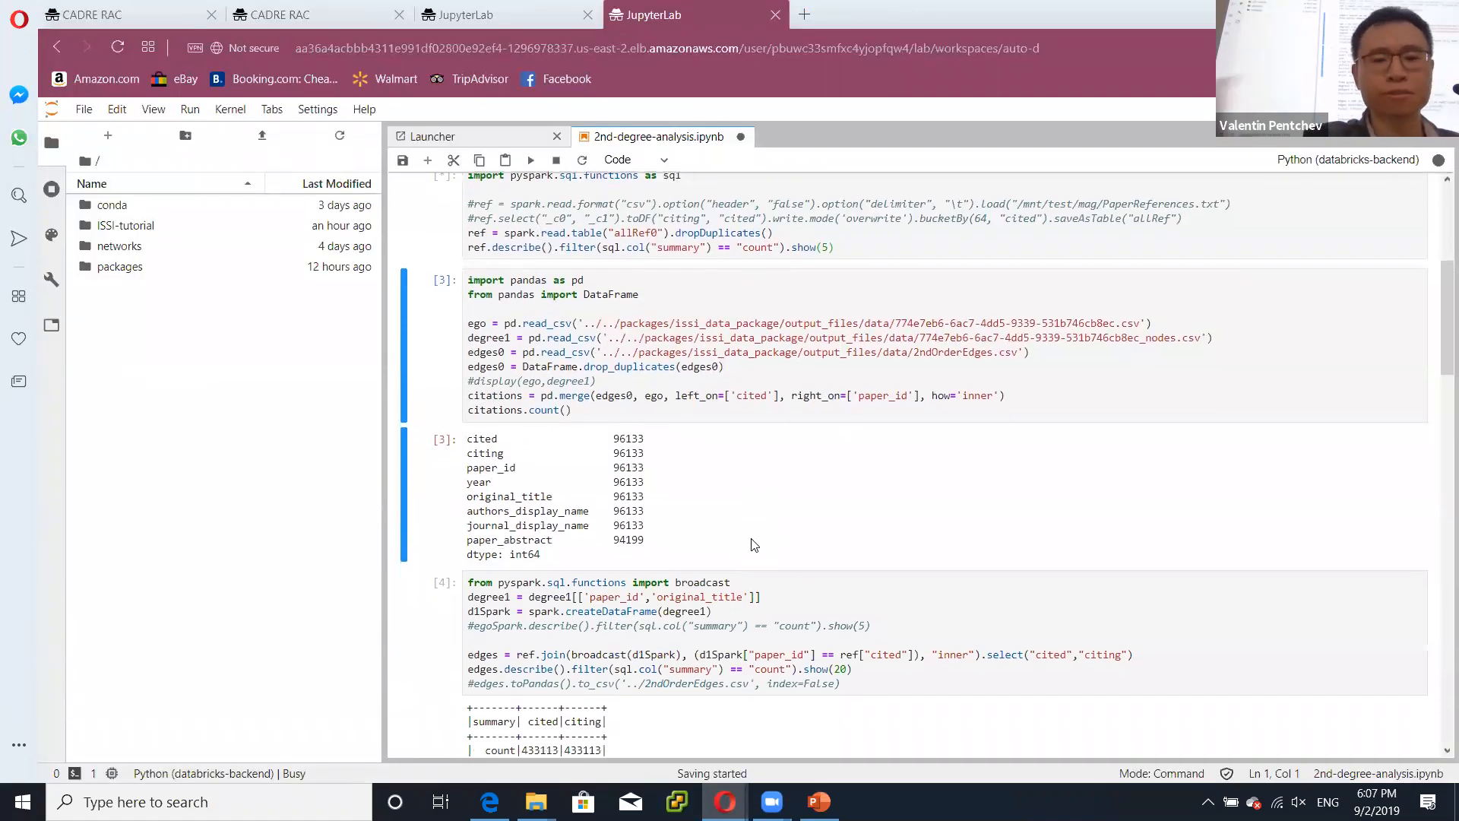
pyautogui.scroll(-1, 754, 544)
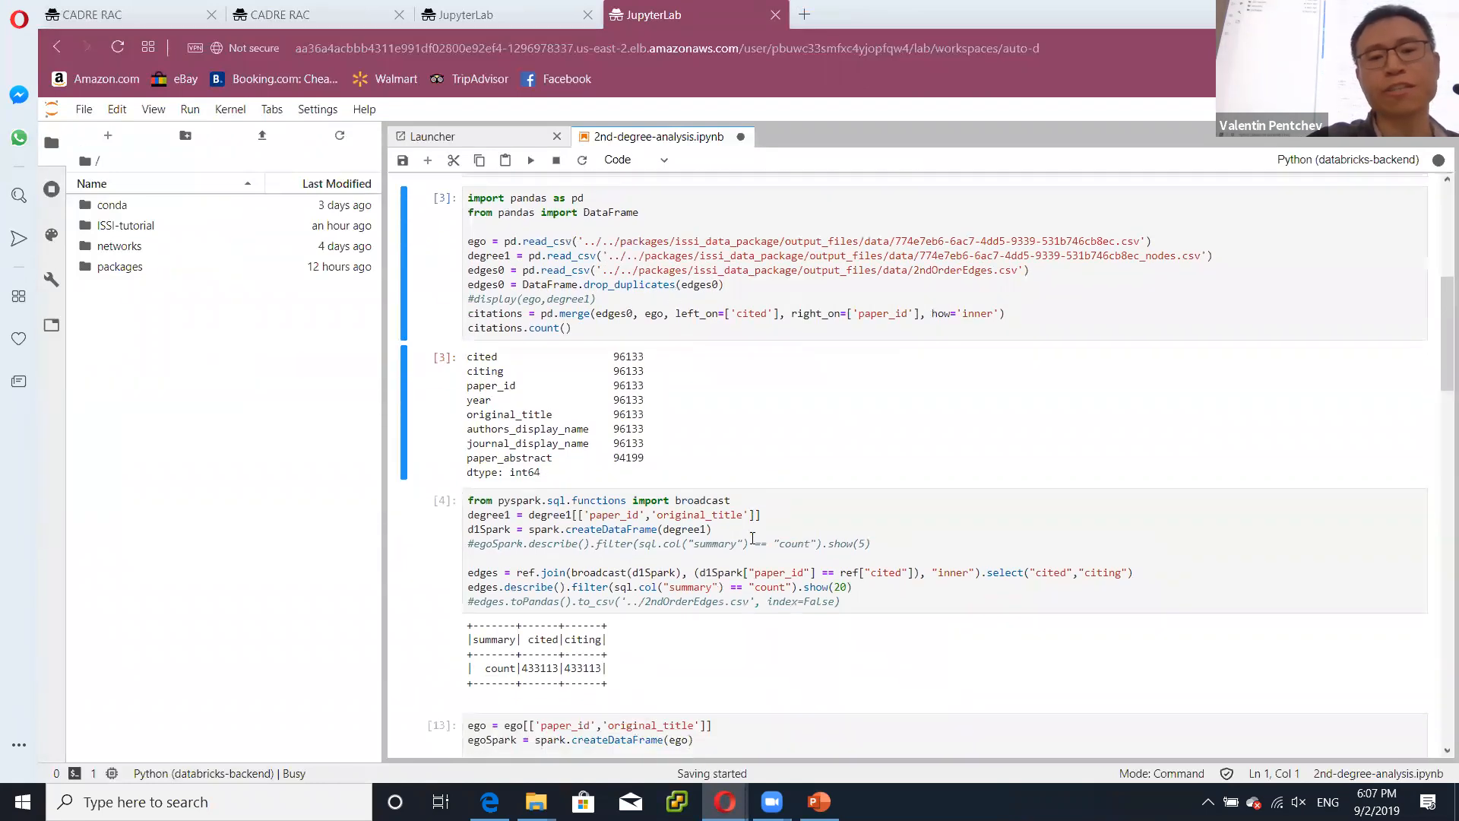
pyautogui.scroll(-3, 752, 537)
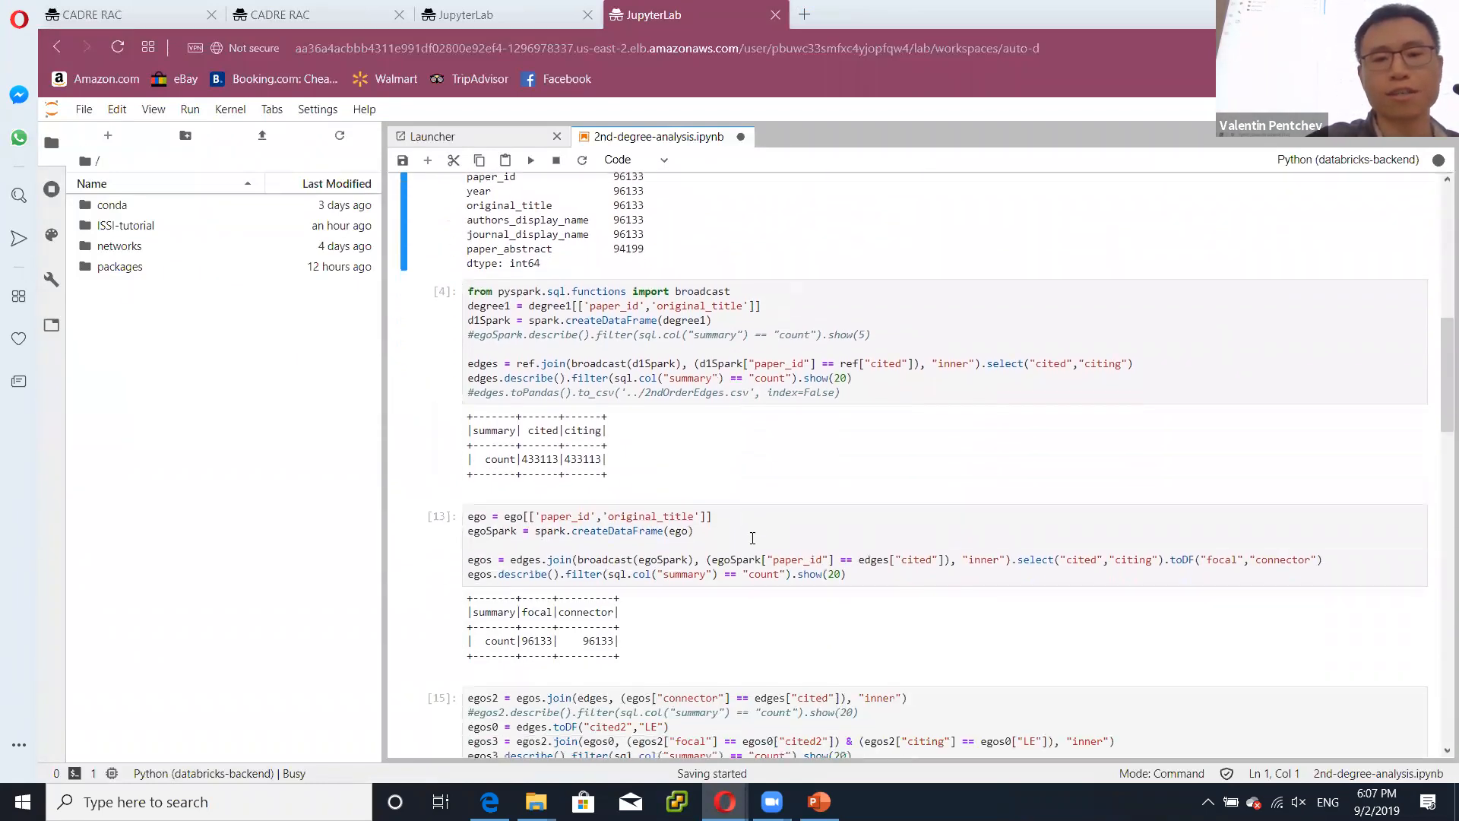
pyautogui.scroll(2, 753, 540)
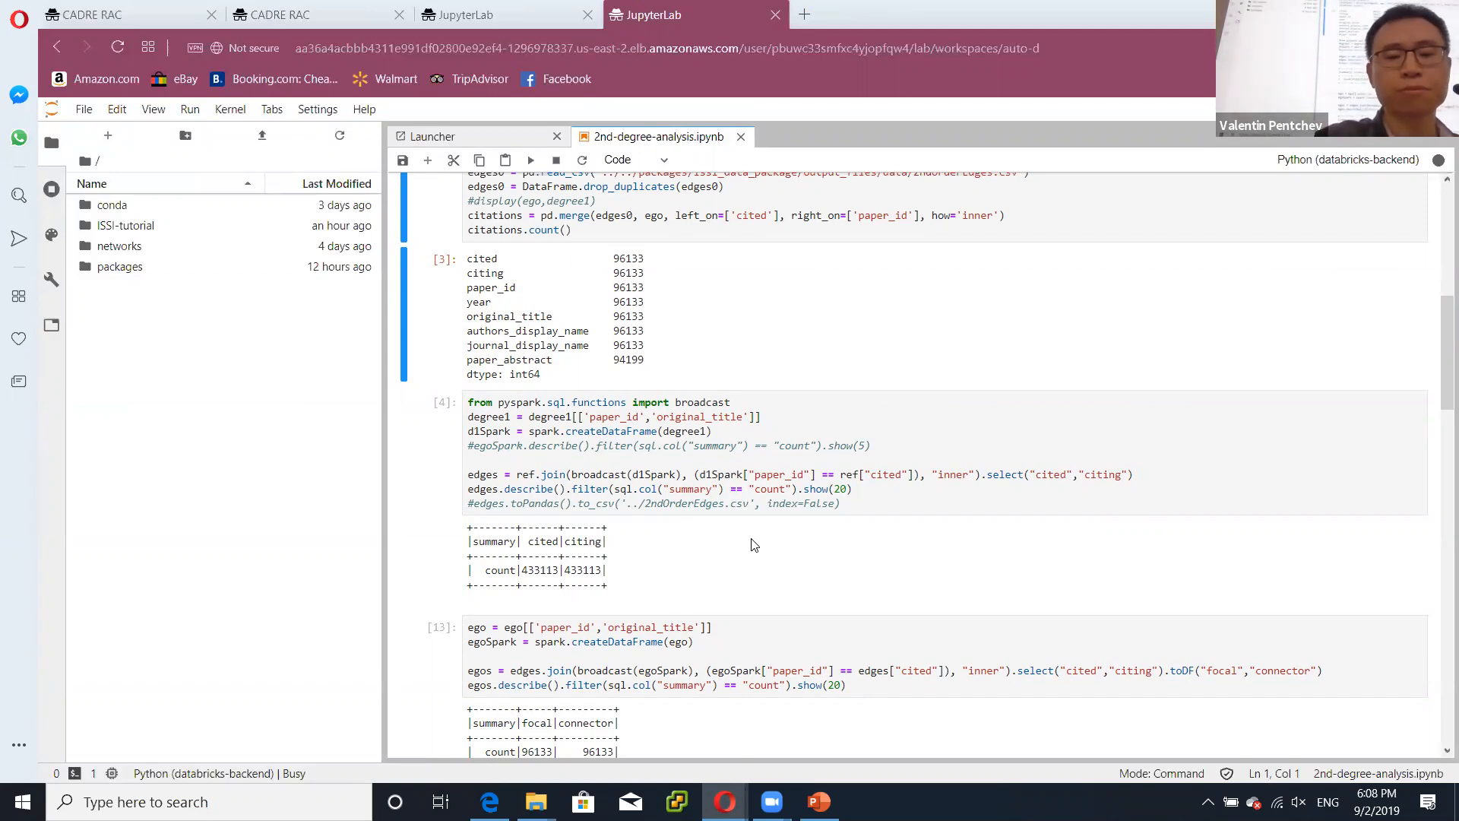
pyautogui.scroll(-5, 754, 544)
pyautogui.scroll(-4, 754, 545)
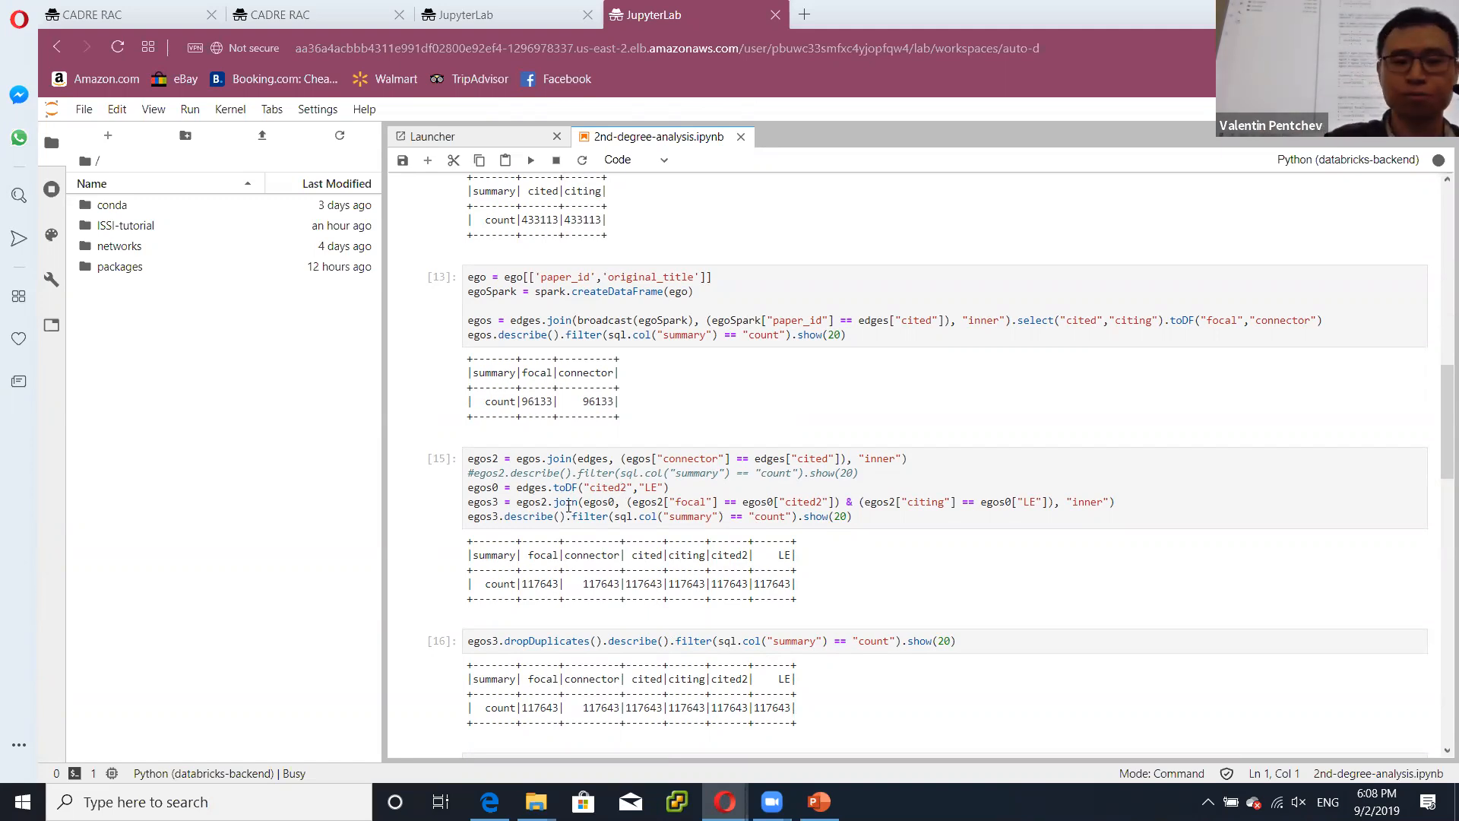
pyautogui.scroll(5, 568, 505)
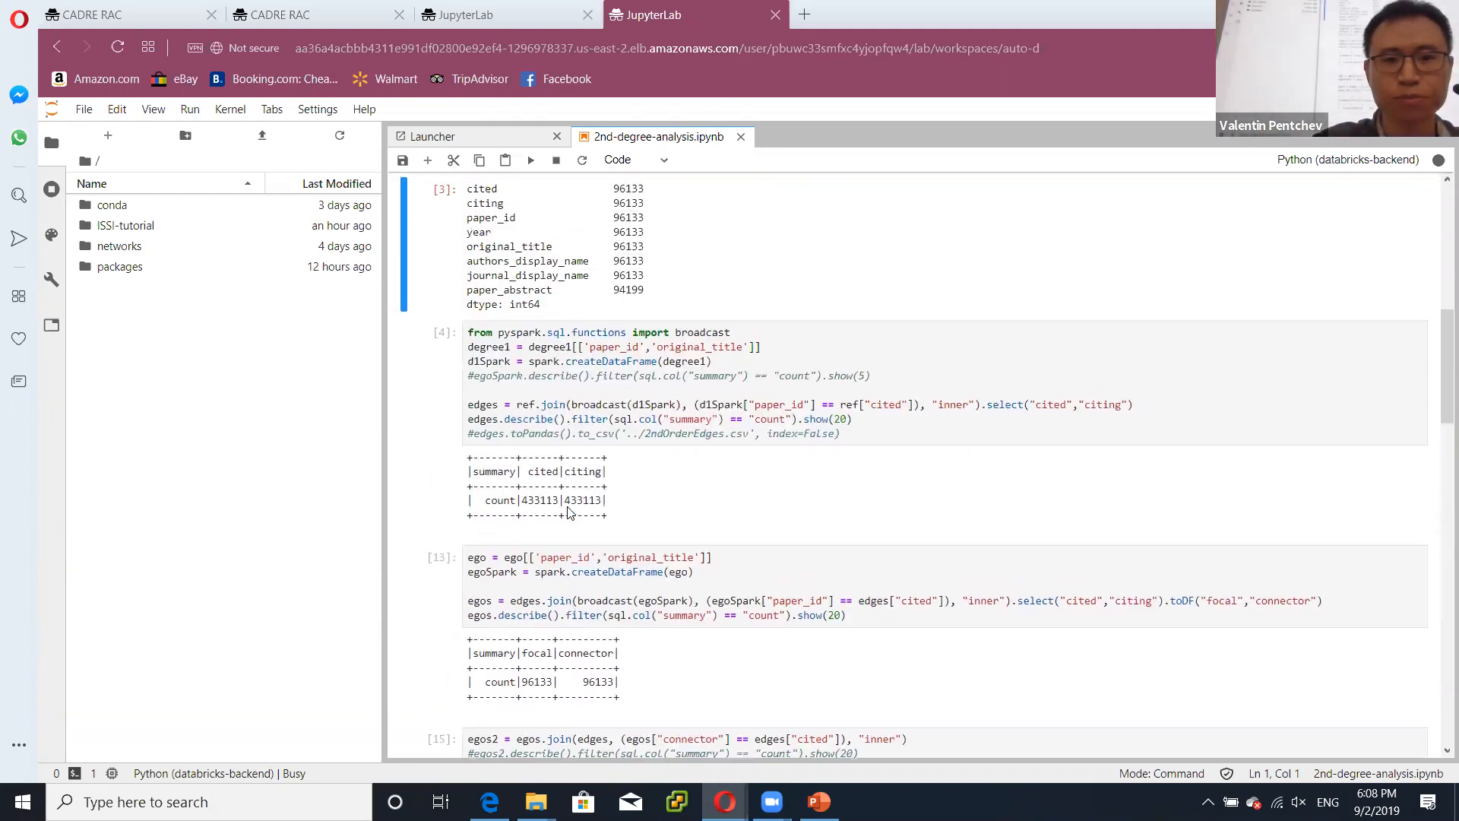
pyautogui.scroll(4, 570, 511)
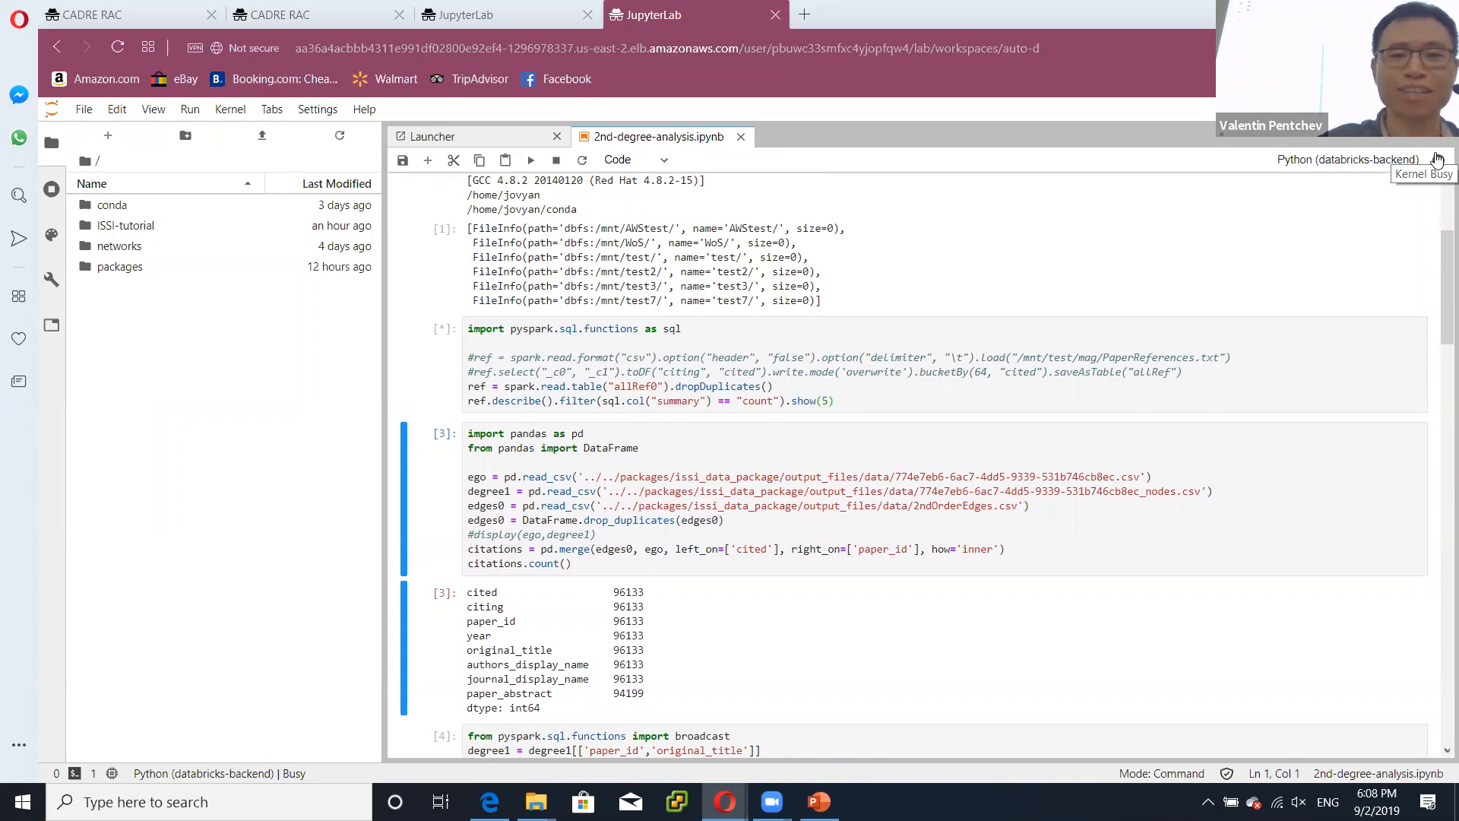
pyautogui.scroll(-15, 903, 476)
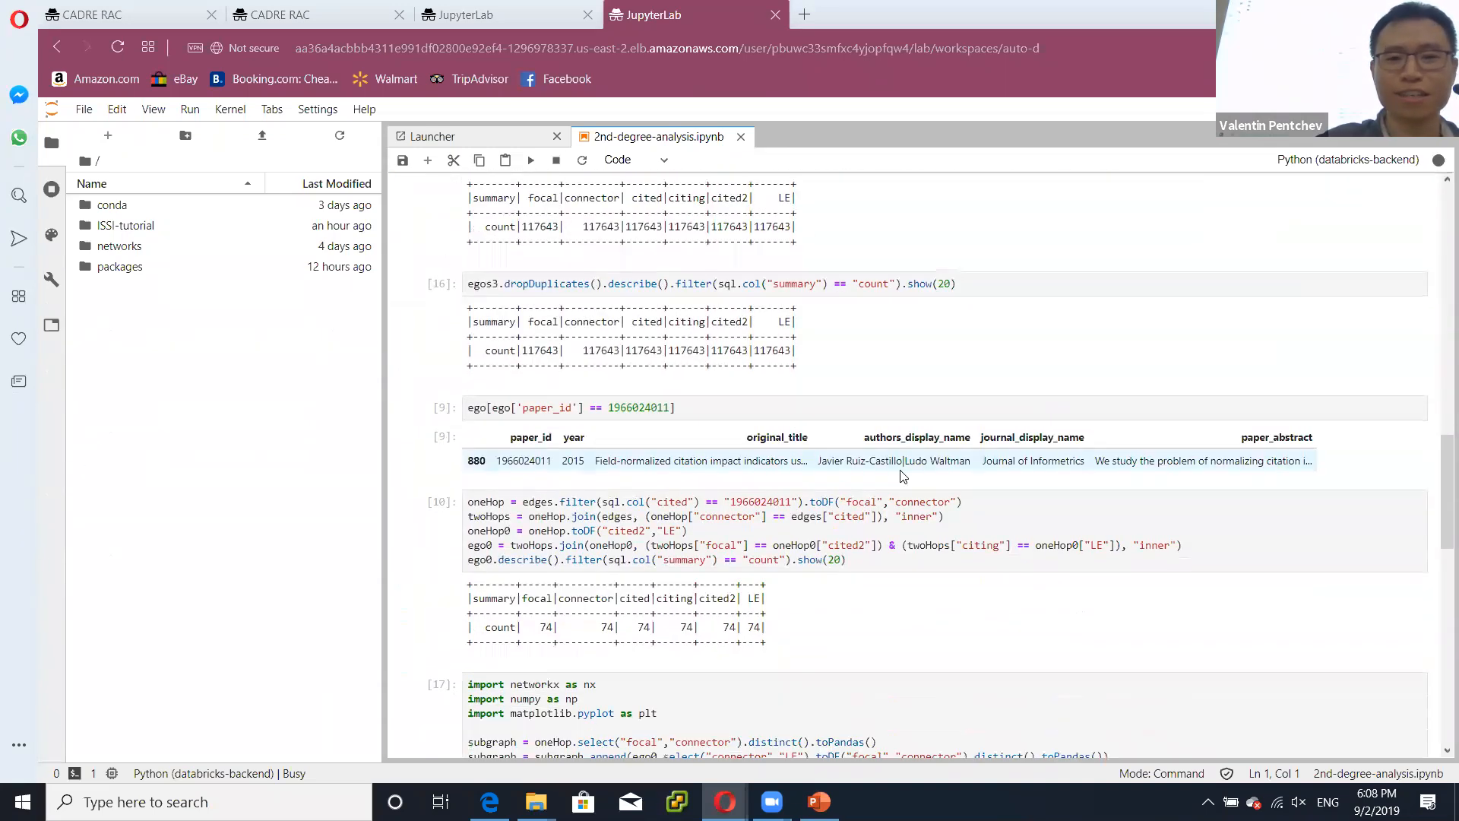
pyautogui.scroll(-4, 903, 475)
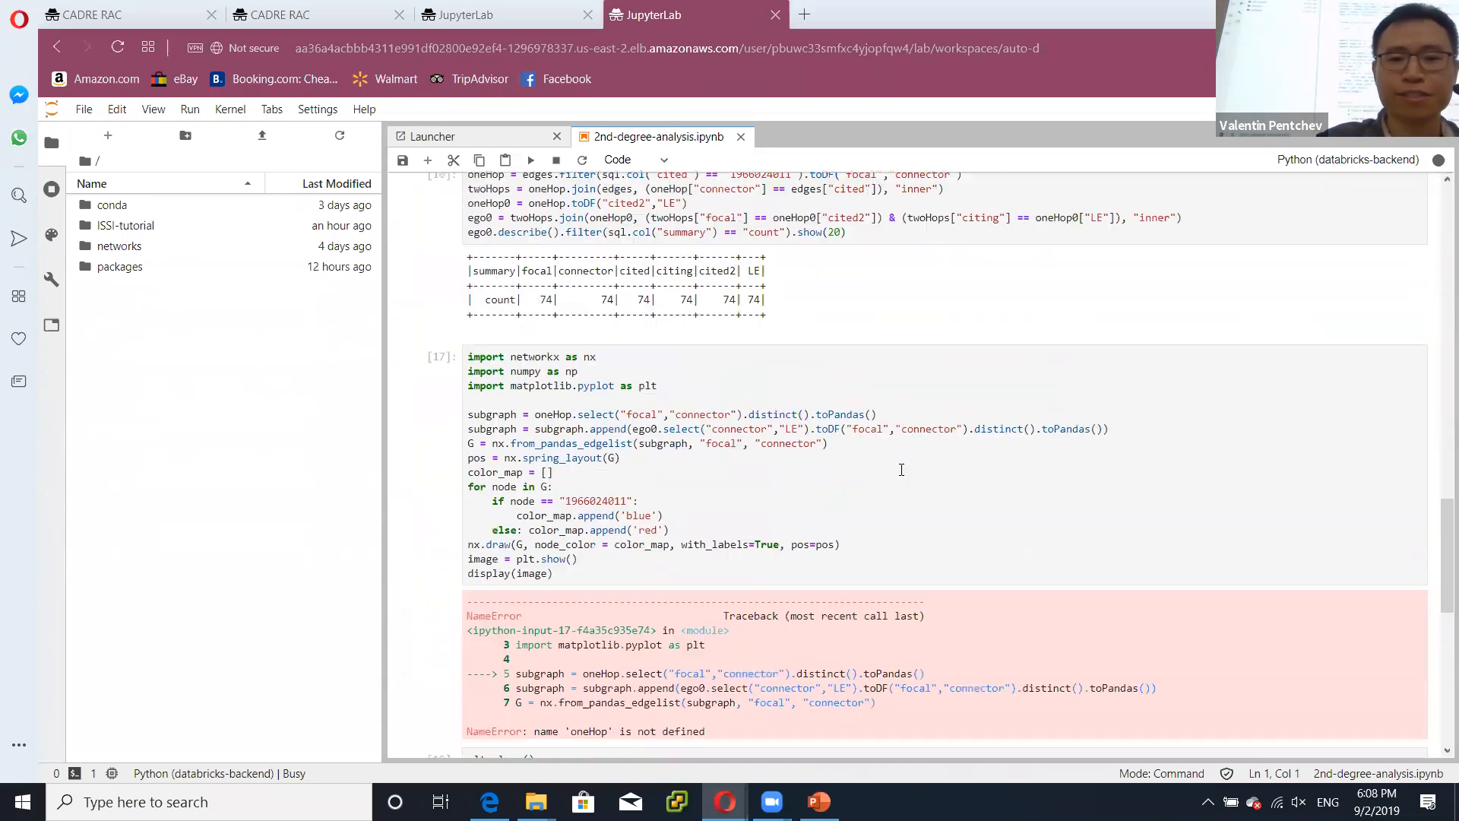
pyautogui.scroll(-2, 903, 476)
pyautogui.scroll(-3, 900, 471)
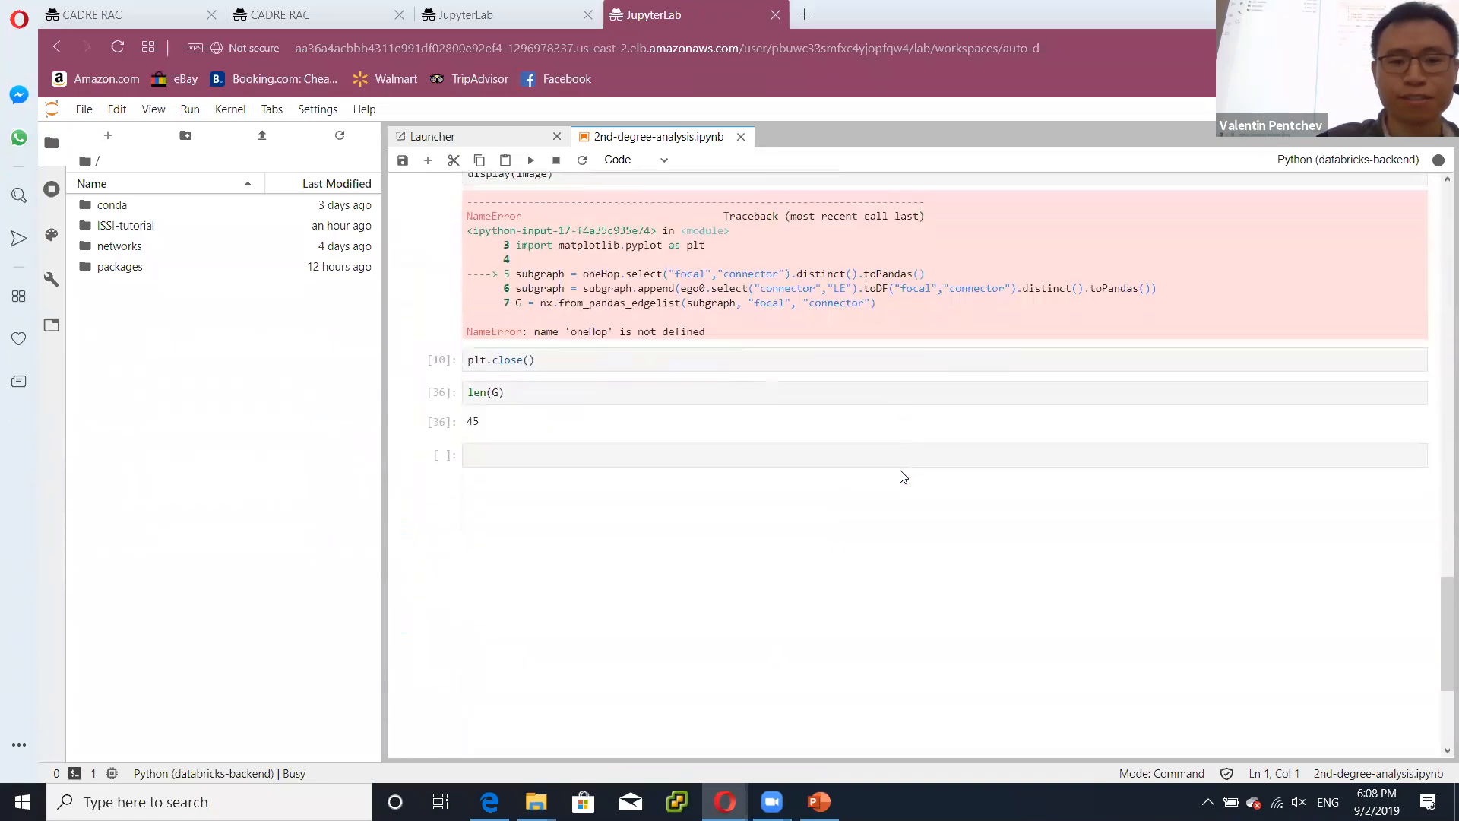
pyautogui.scroll(5, 901, 469)
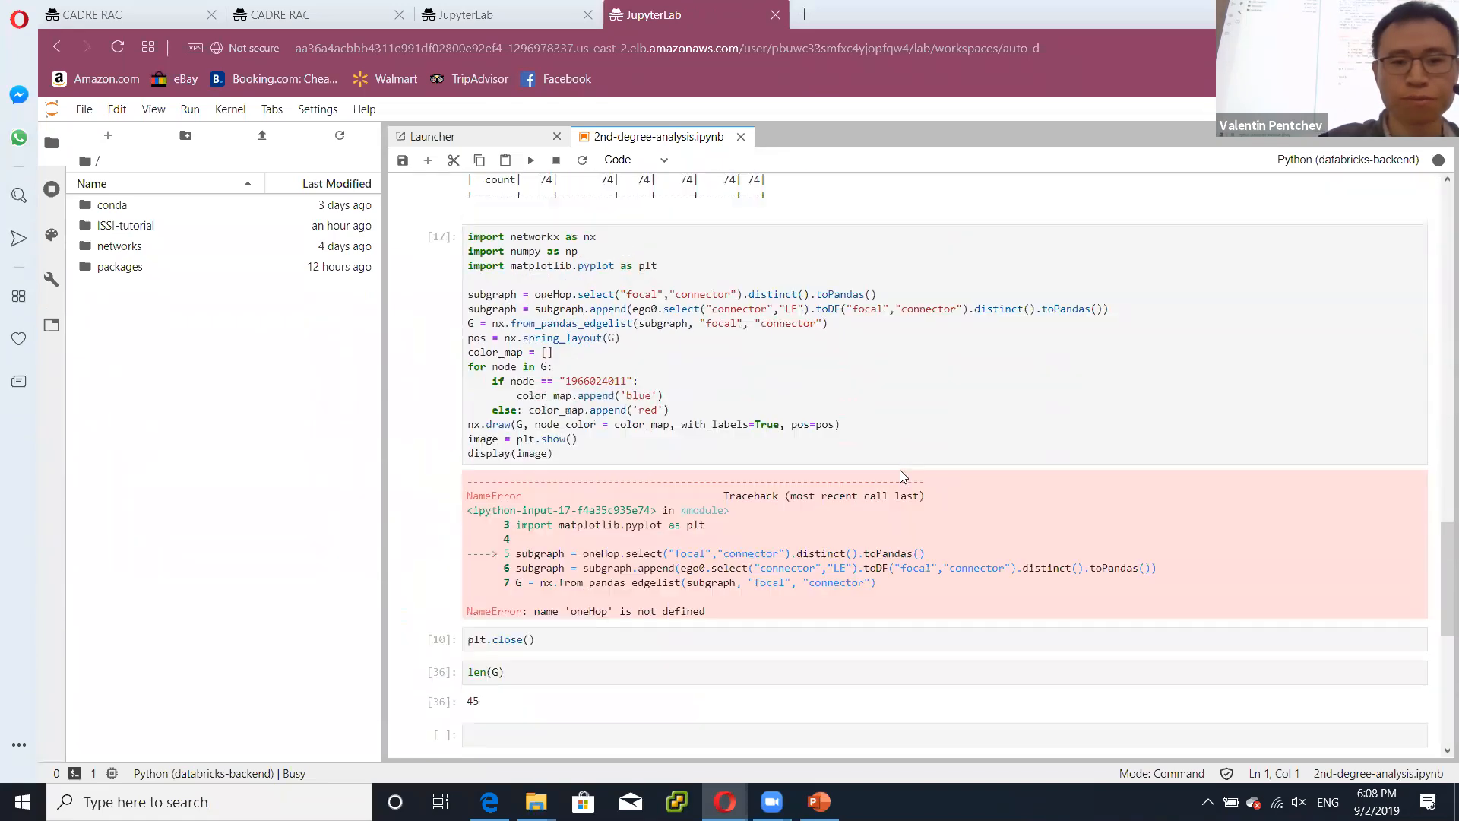
pyautogui.scroll(20, 902, 473)
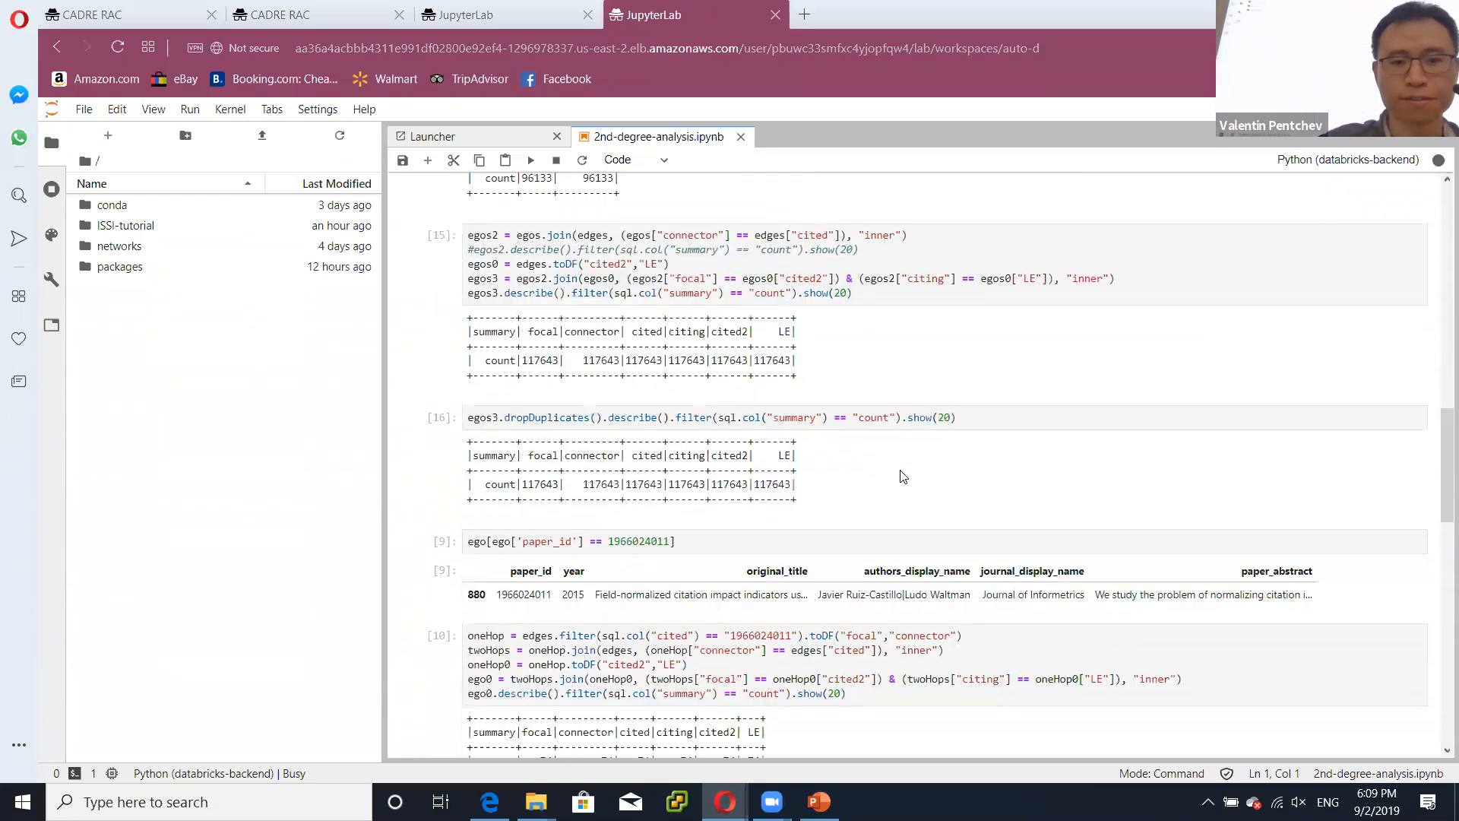
pyautogui.scroll(3, 902, 477)
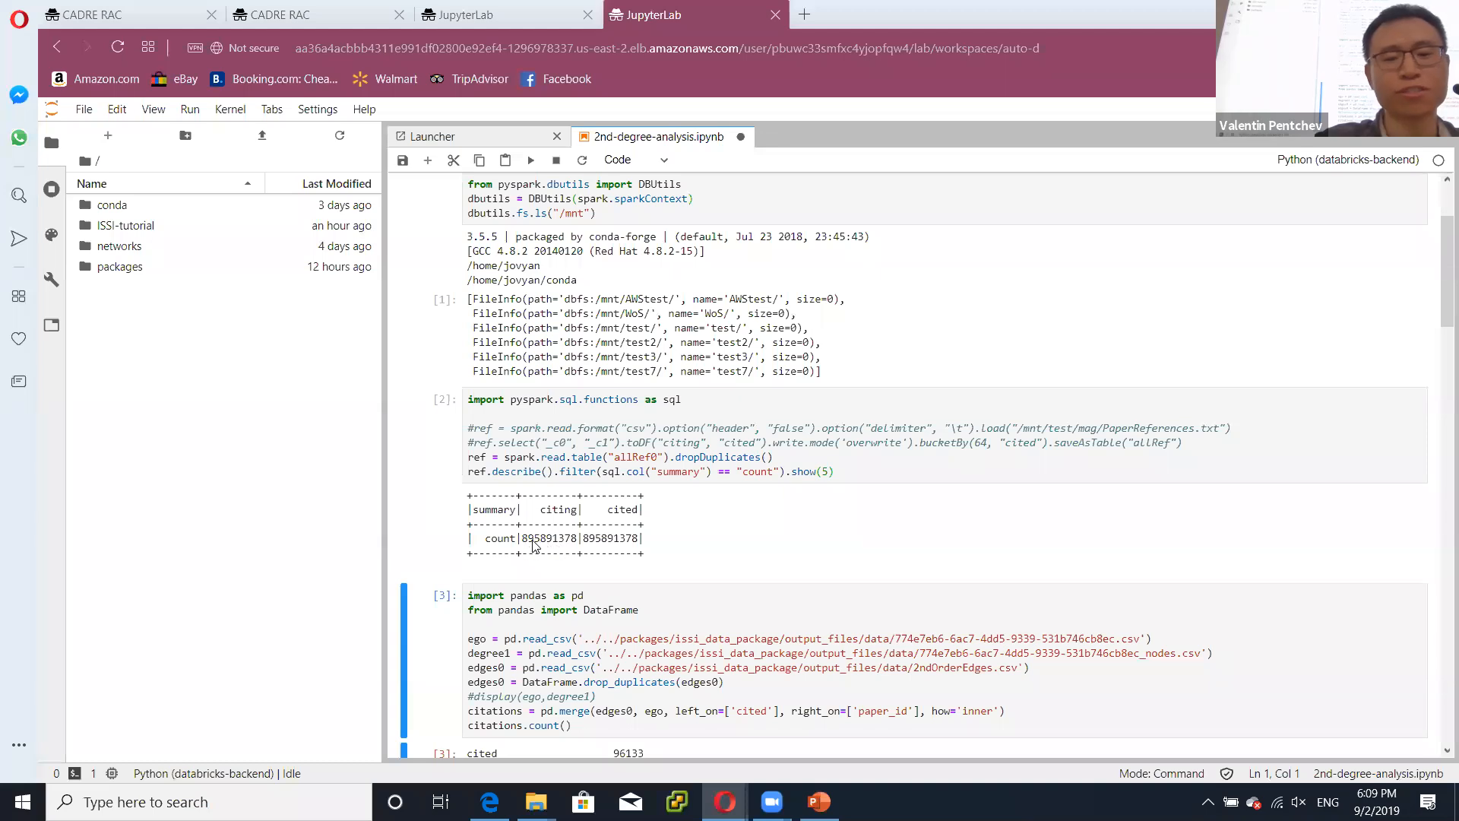
pyautogui.moveTo(540, 541); pyautogui.dragTo(522, 541)
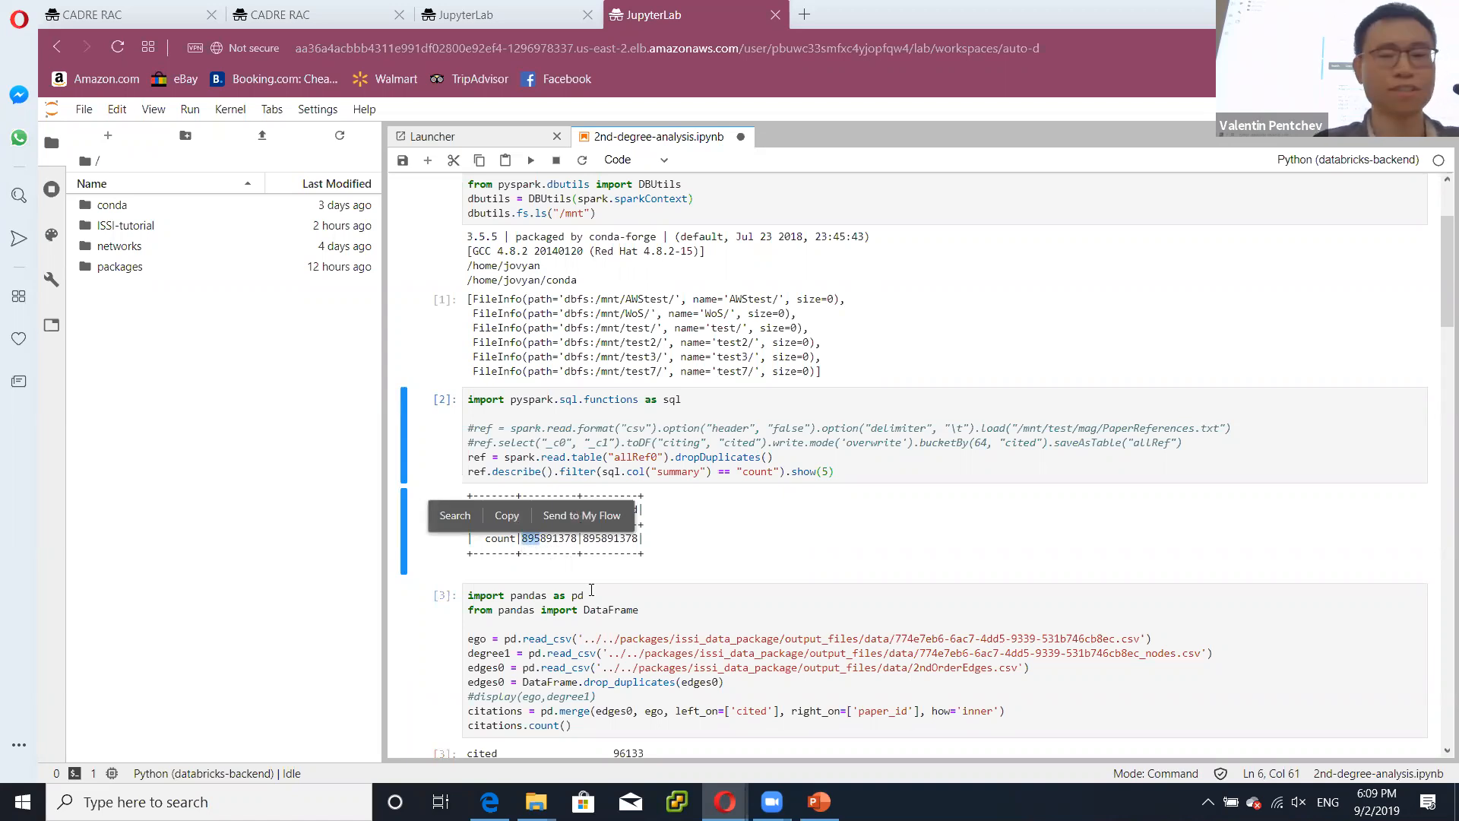
pyautogui.click(591, 591)
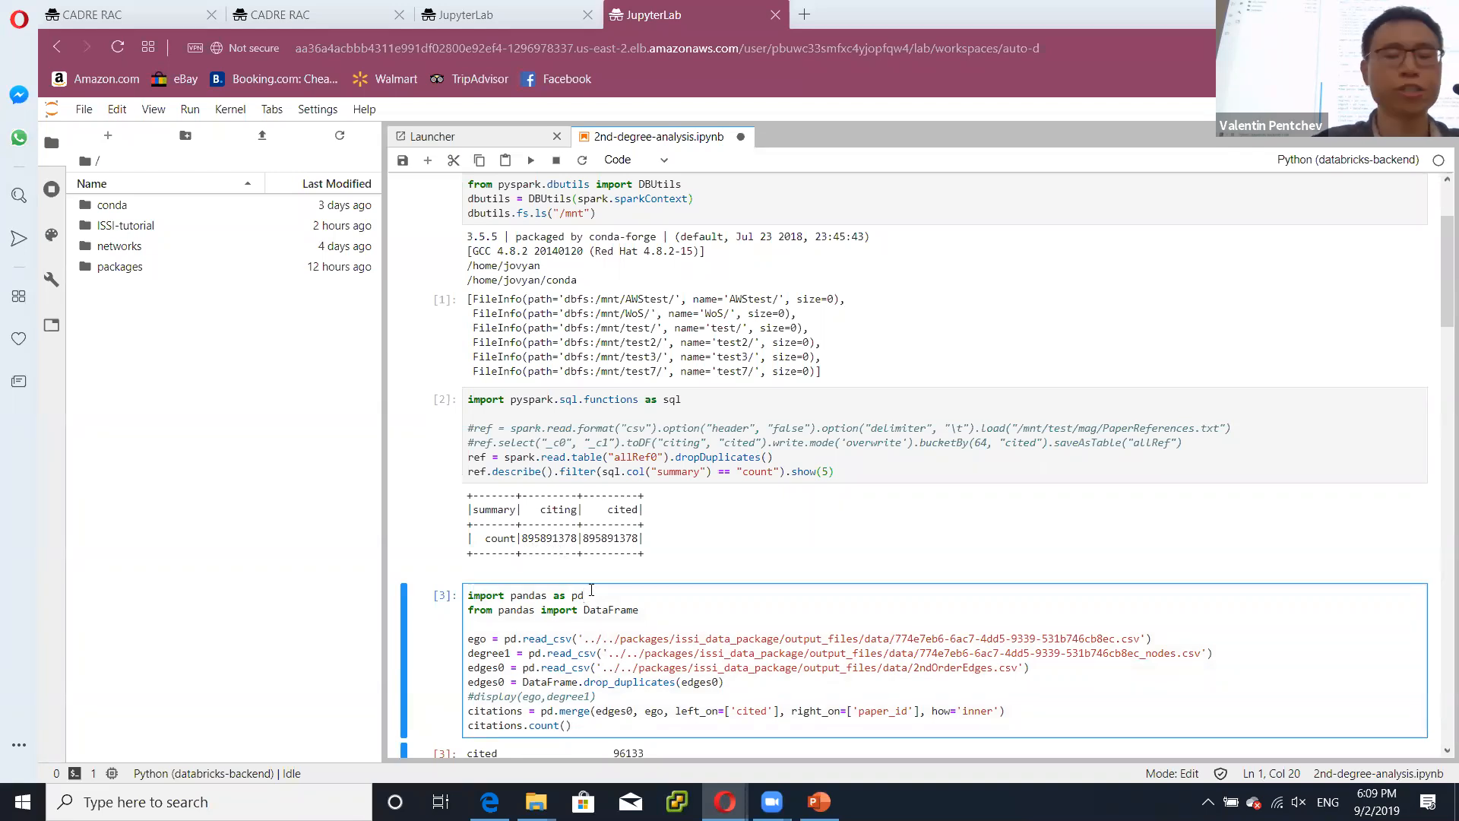
pyautogui.scroll(-5, 690, 538)
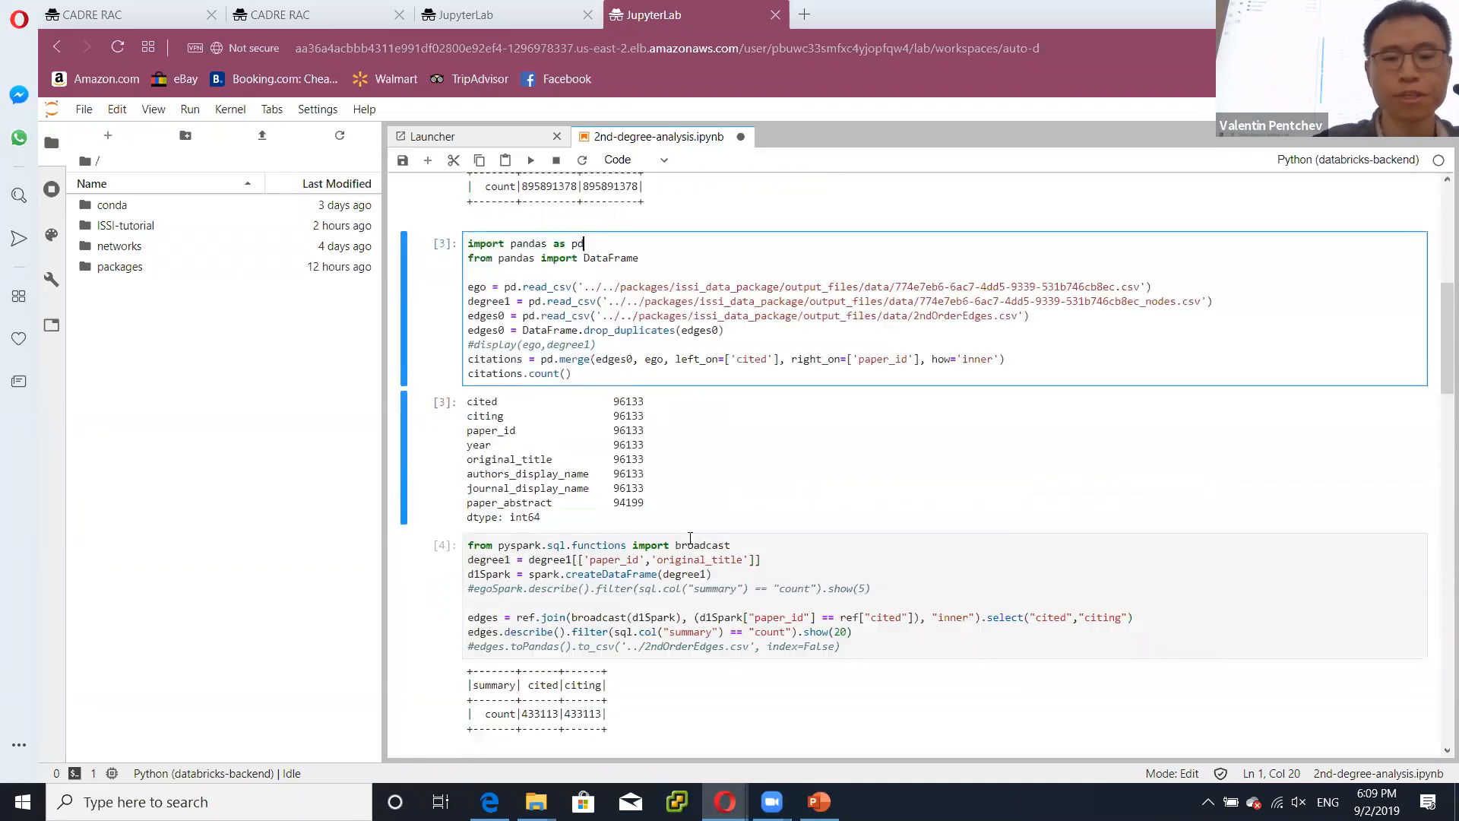
pyautogui.scroll(-1, 690, 538)
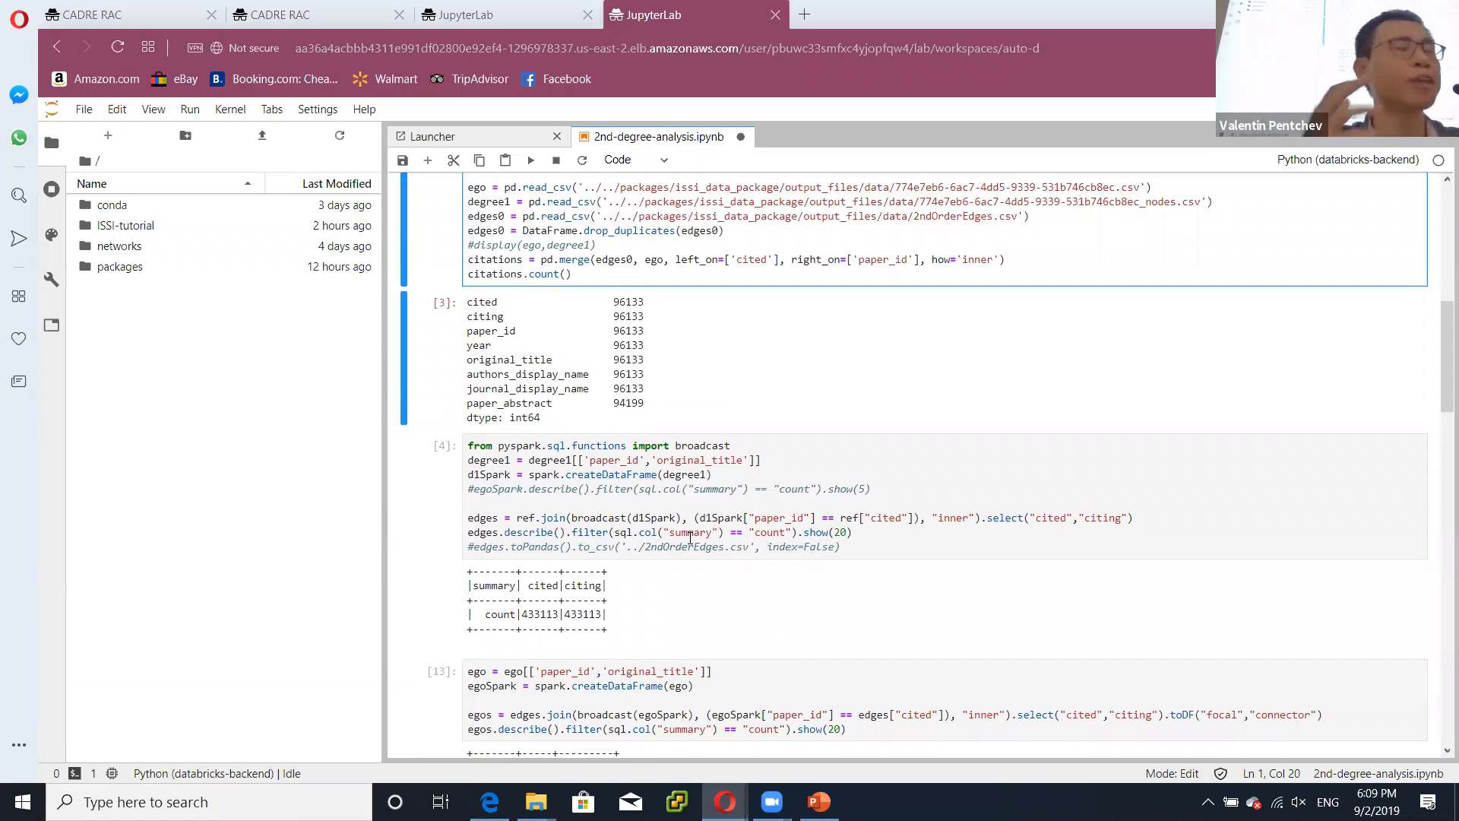
pyautogui.scroll(-7, 690, 538)
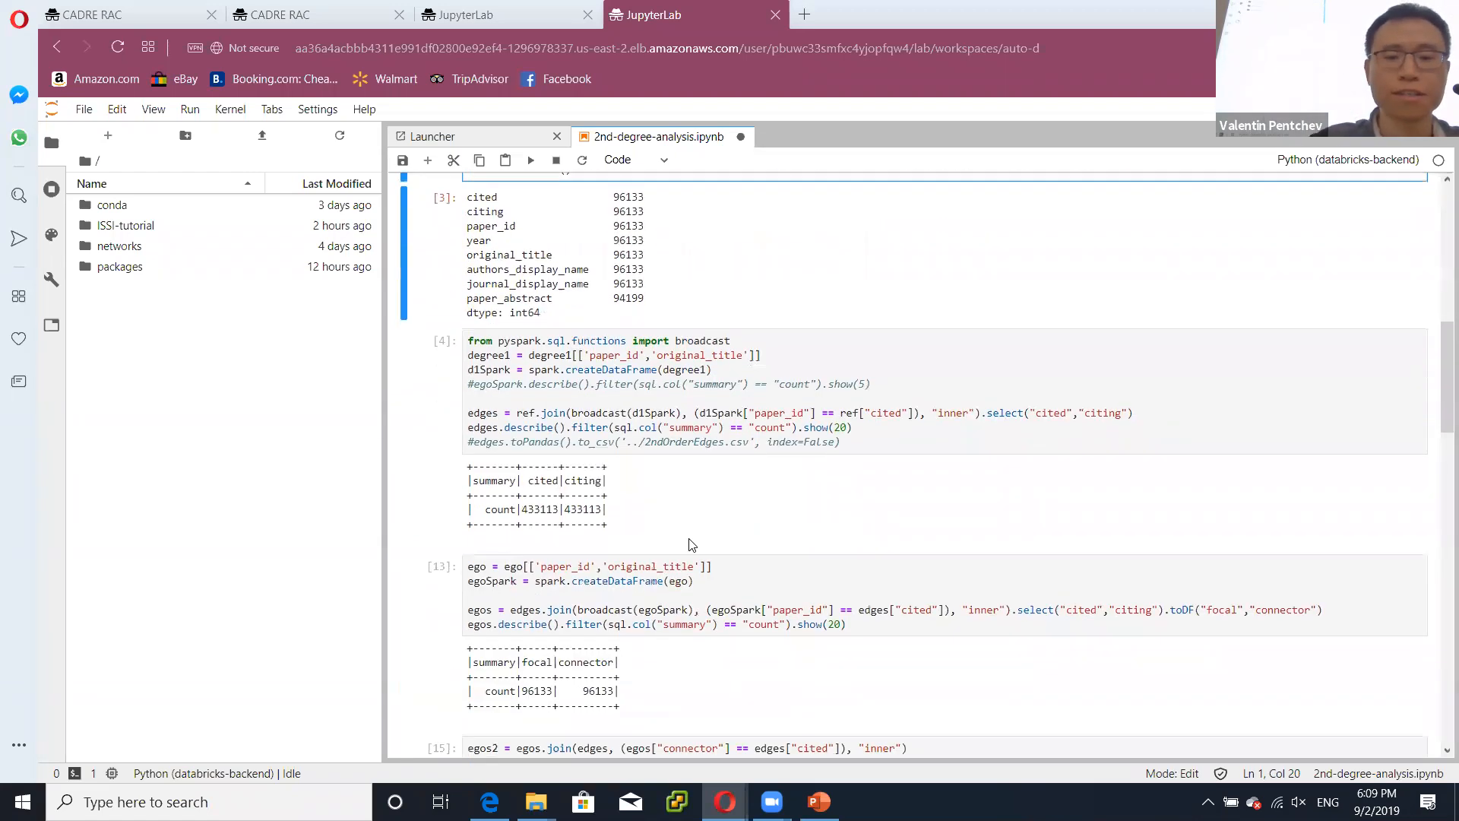
pyautogui.scroll(-5, 690, 544)
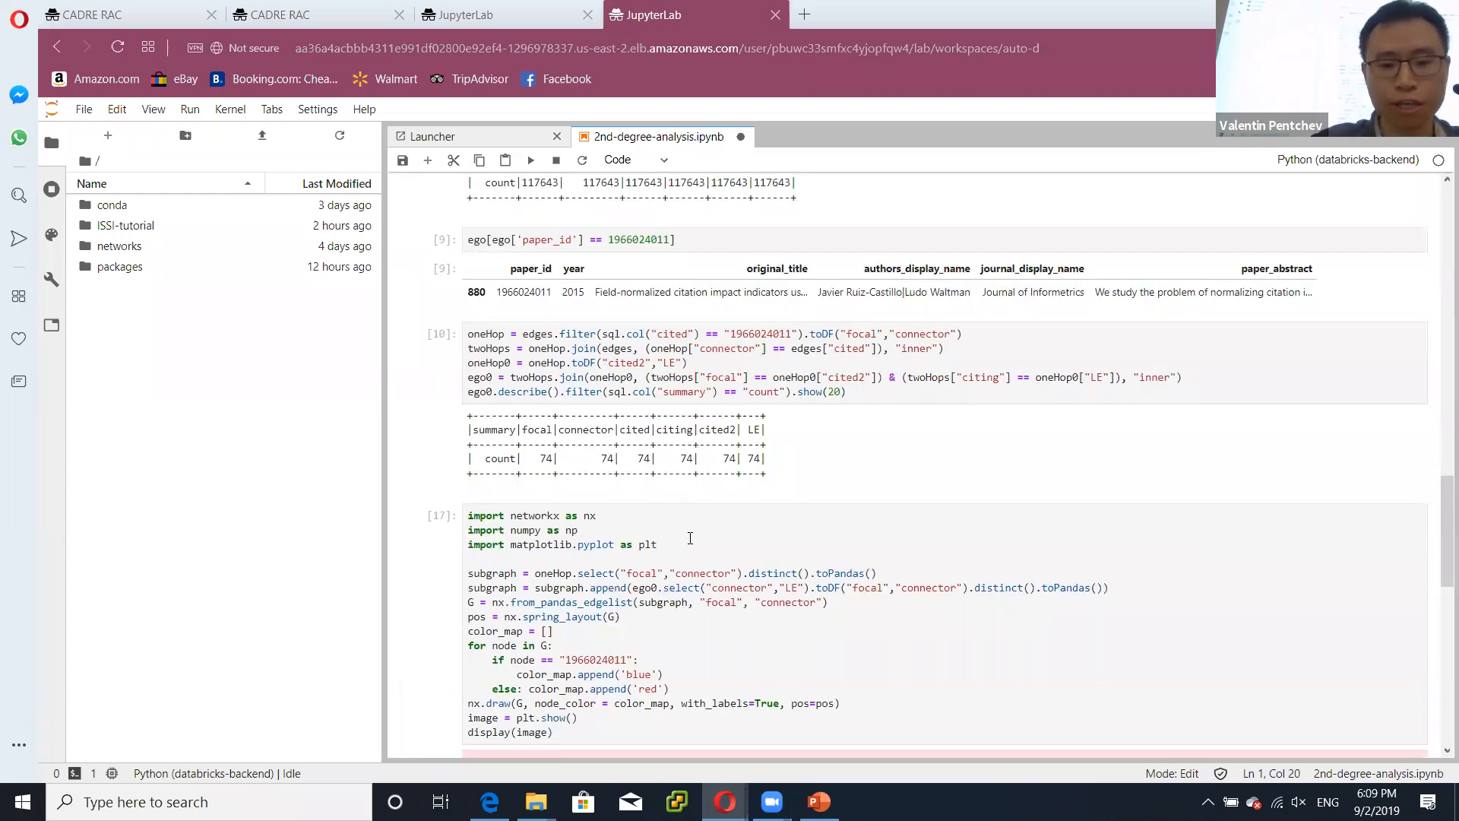
pyautogui.scroll(5, 690, 538)
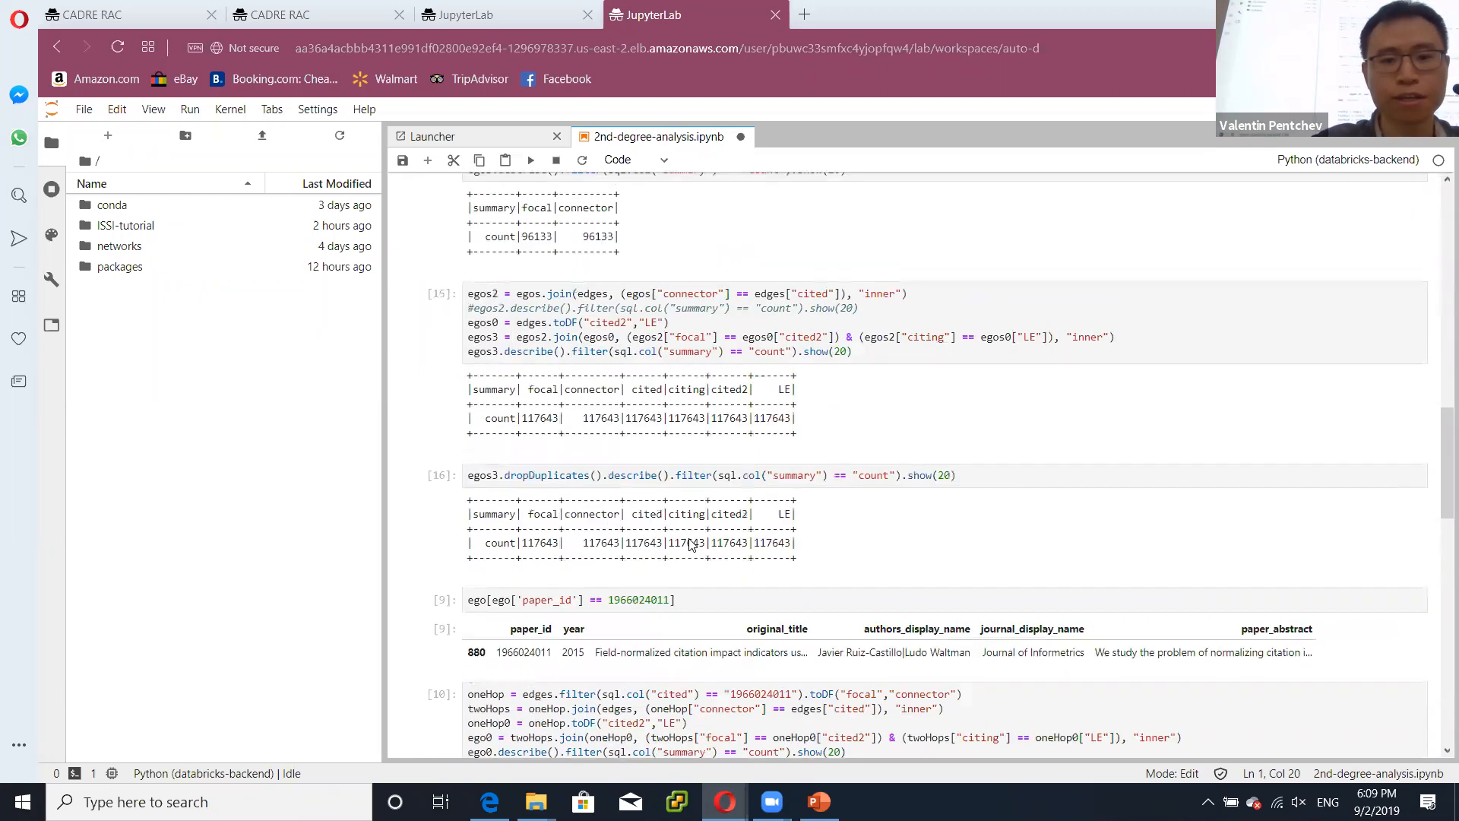
pyautogui.scroll(1, 690, 544)
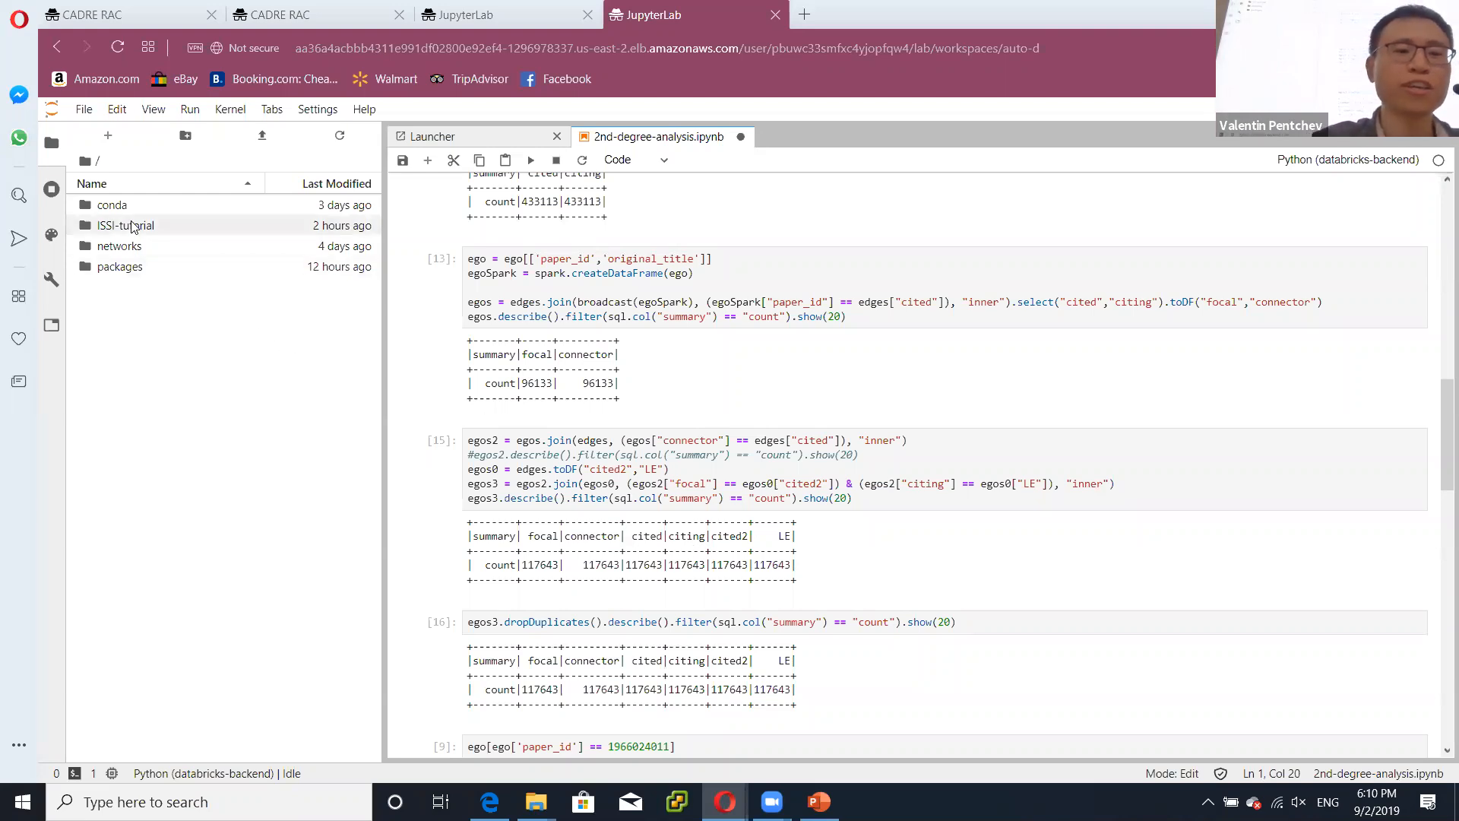
# - Open the packages folder and scroll through the 2nd-degree-analysis notebook's cells
pyautogui.doubleClick(139, 272)
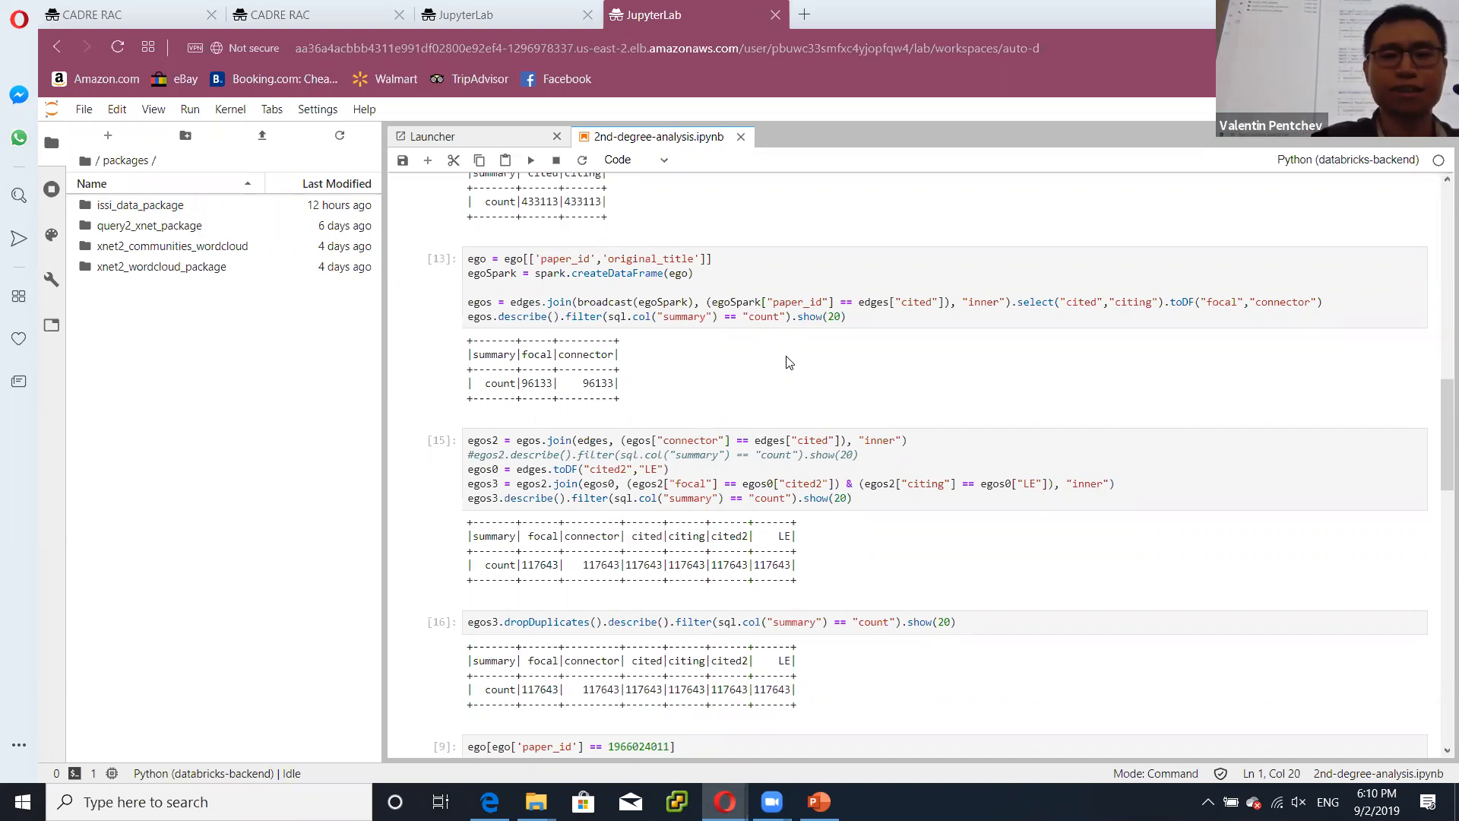
pyautogui.scroll(-8, 851, 426)
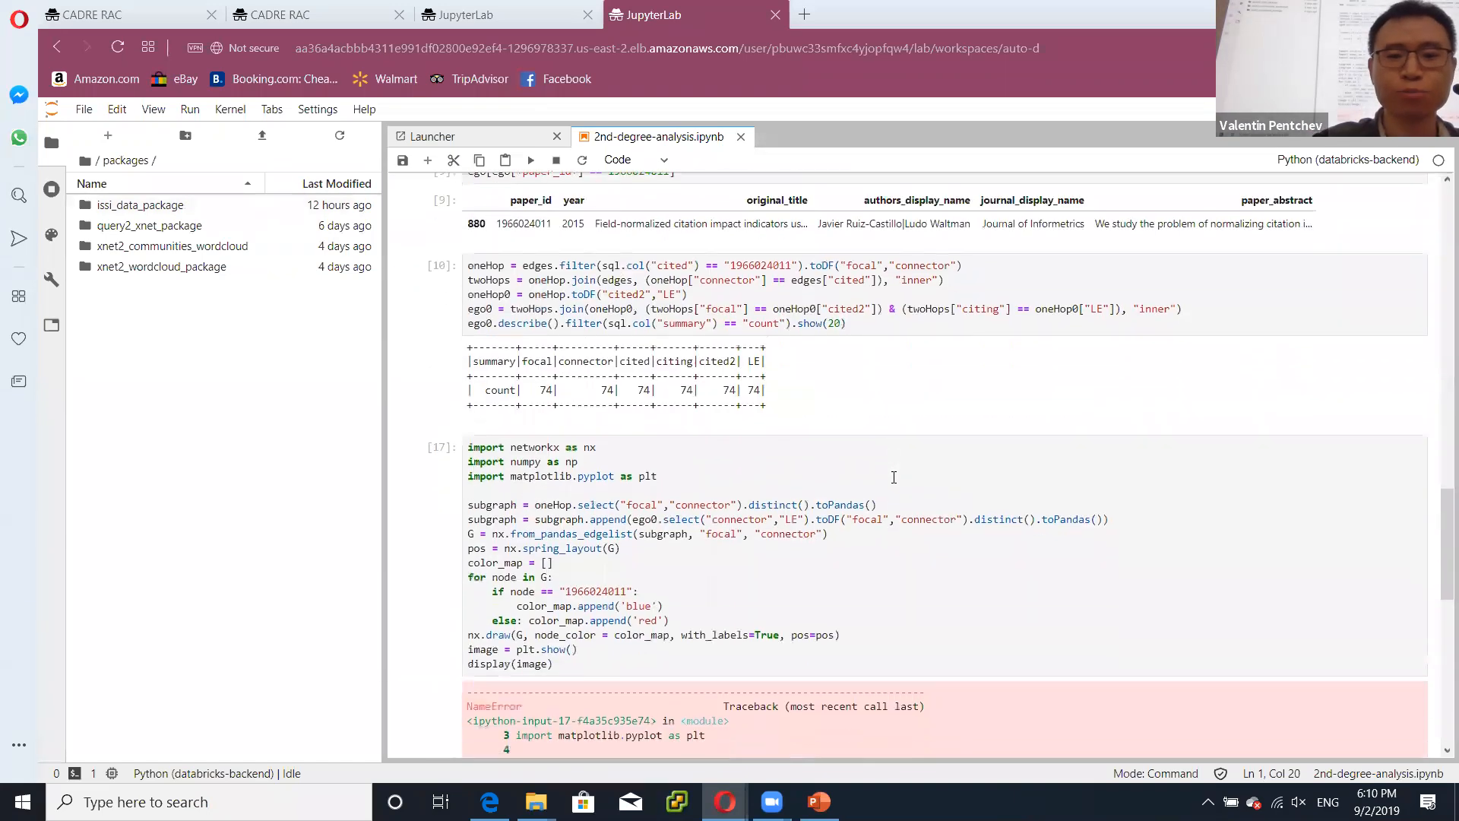
pyautogui.scroll(-3, 894, 477)
pyautogui.scroll(6, 894, 477)
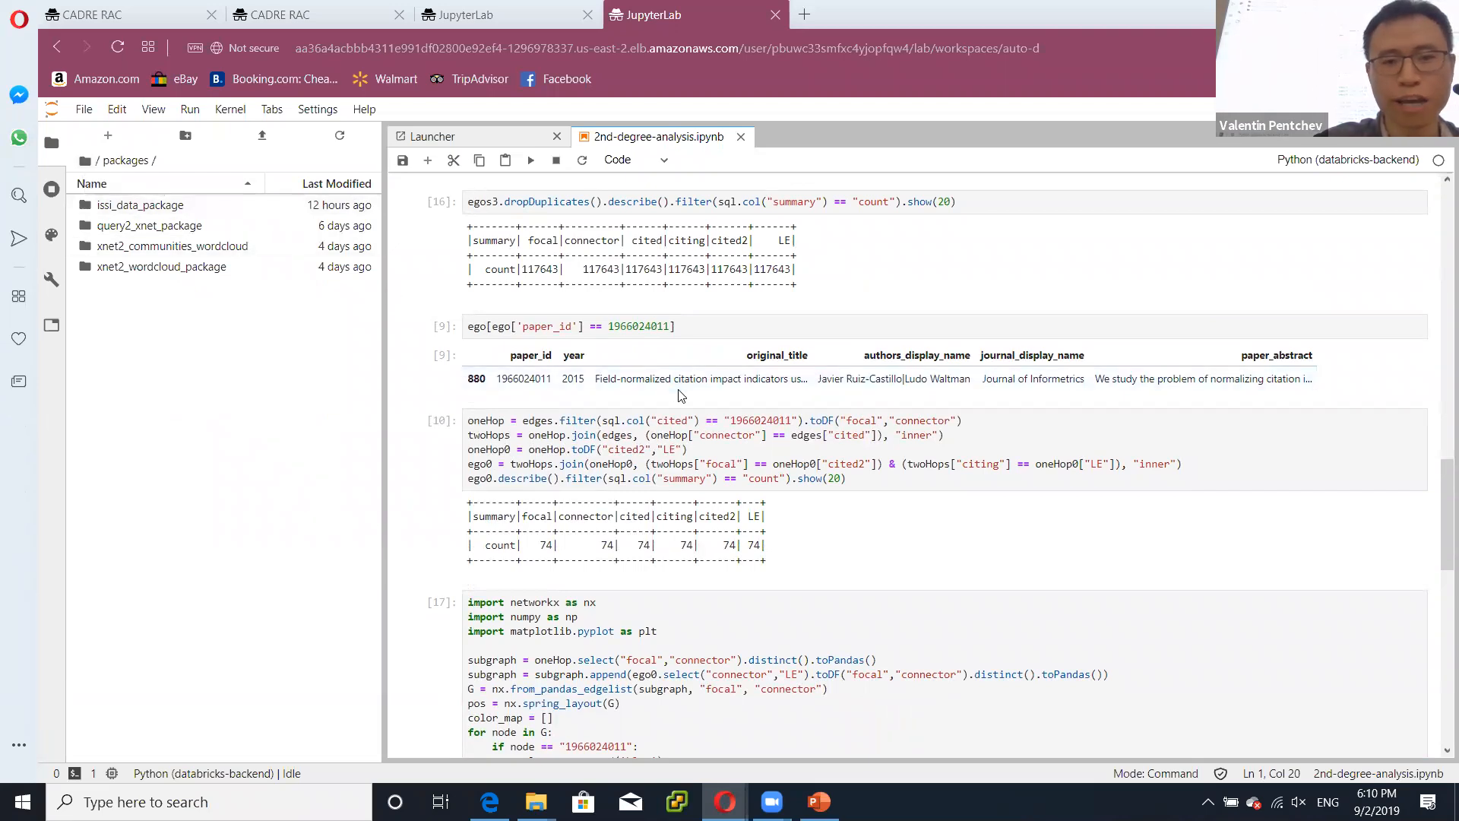
pyautogui.scroll(10, 681, 395)
pyautogui.scroll(-2, 679, 390)
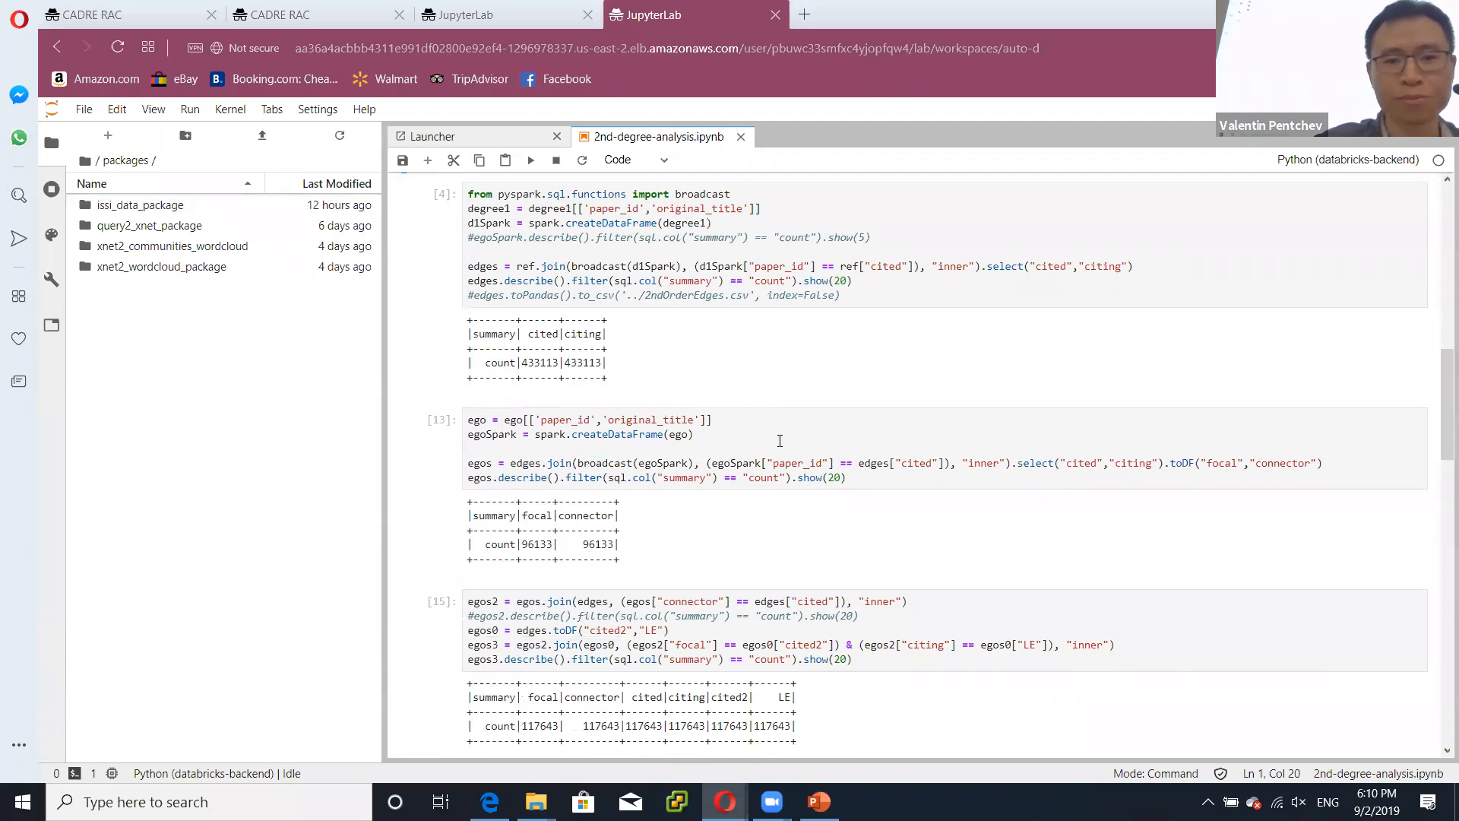
pyautogui.scroll(5, 779, 441)
# - Rerun the pandas loading cell [3] and the broadcast join cell [4]
pyautogui.click(721, 396)
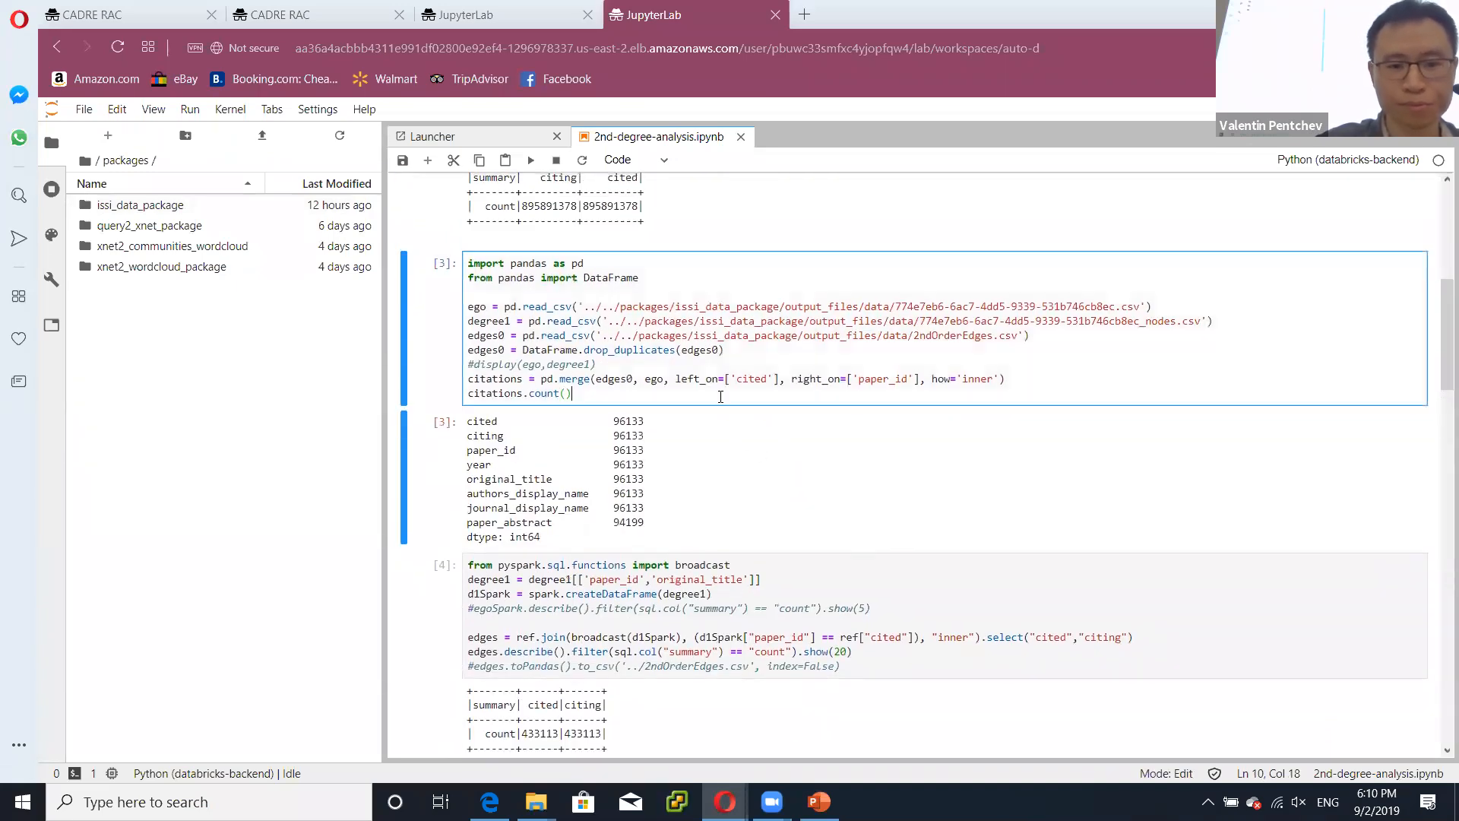
pyautogui.hotkey('shift', 'Return')
pyautogui.click(750, 525)
pyautogui.hotkey('shift', 'Return')
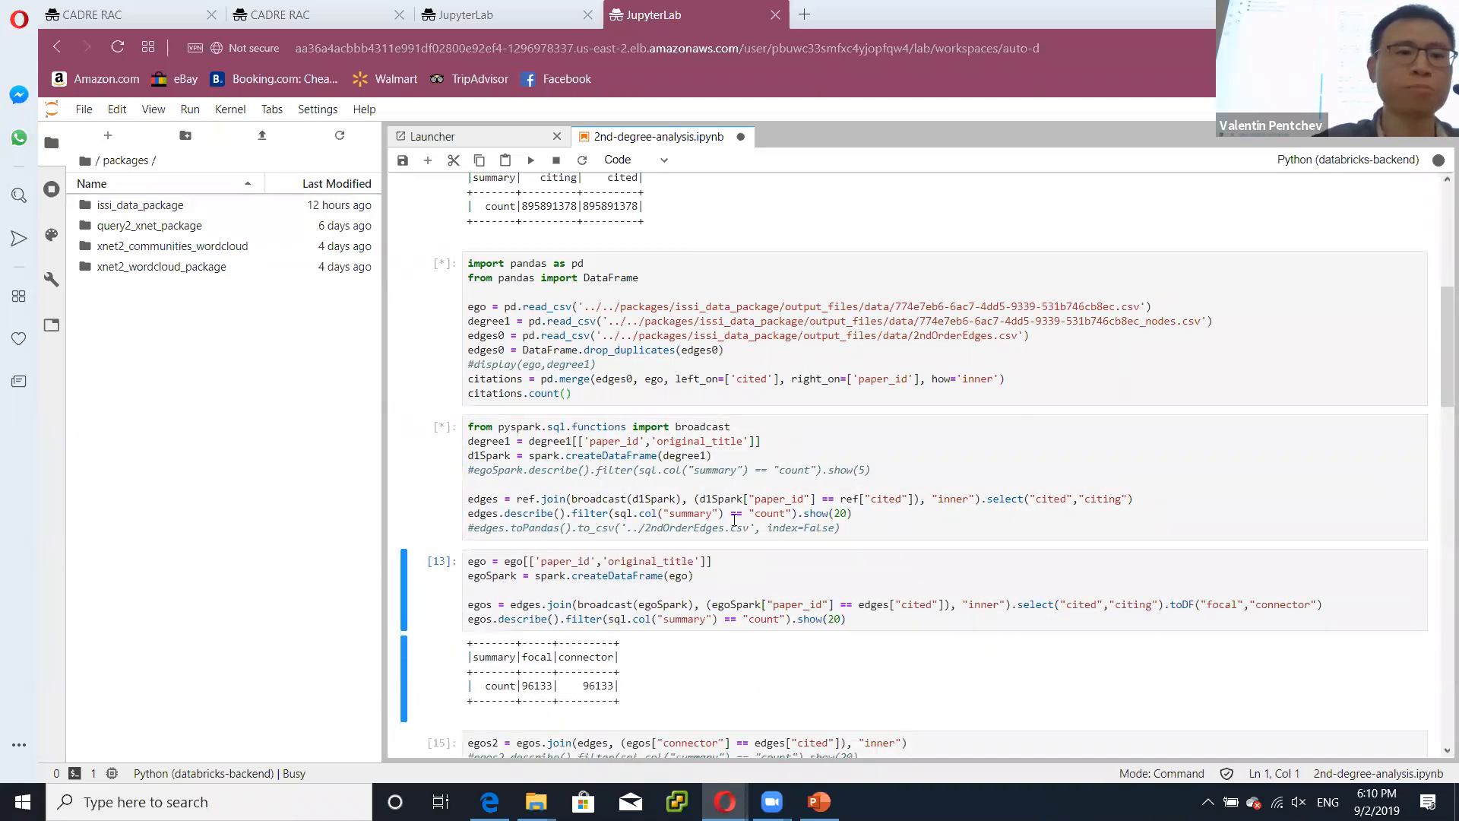
# - Look inside issi_data_package, then return to the root and open the ISSI-tutorial folder
pyautogui.click(161, 213)
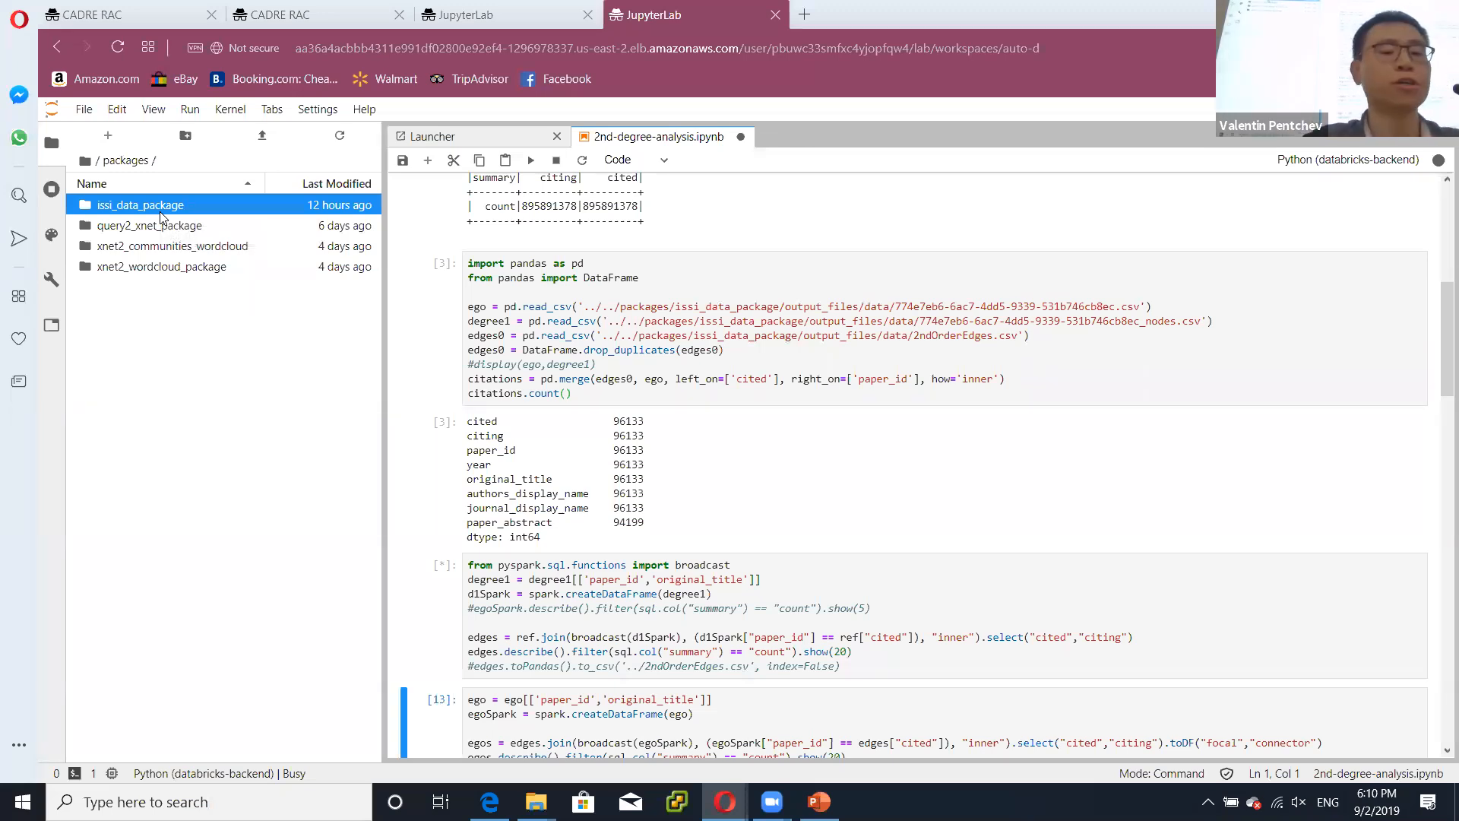
pyautogui.doubleClick(102, 205)
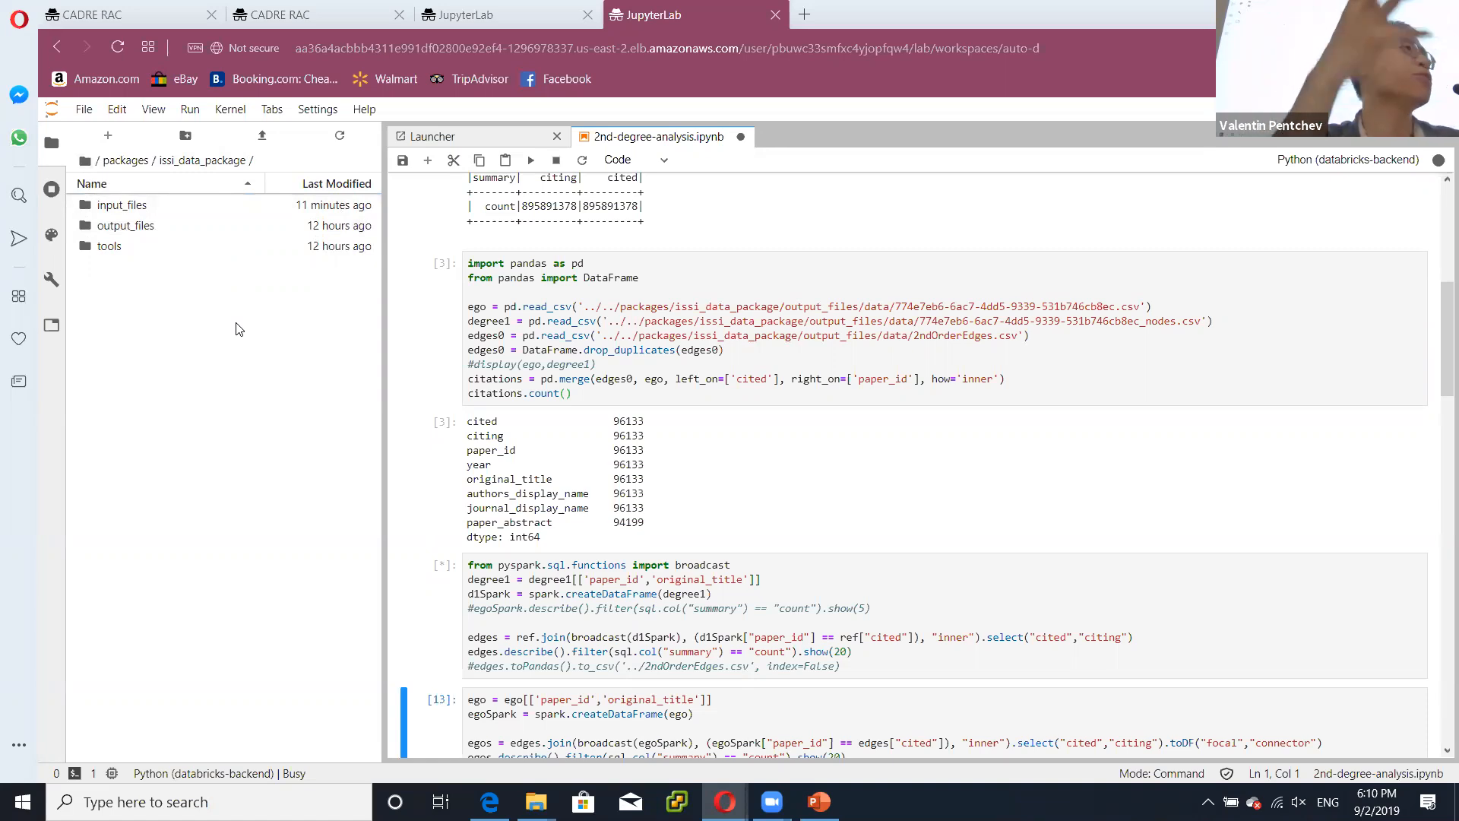
pyautogui.click(85, 161)
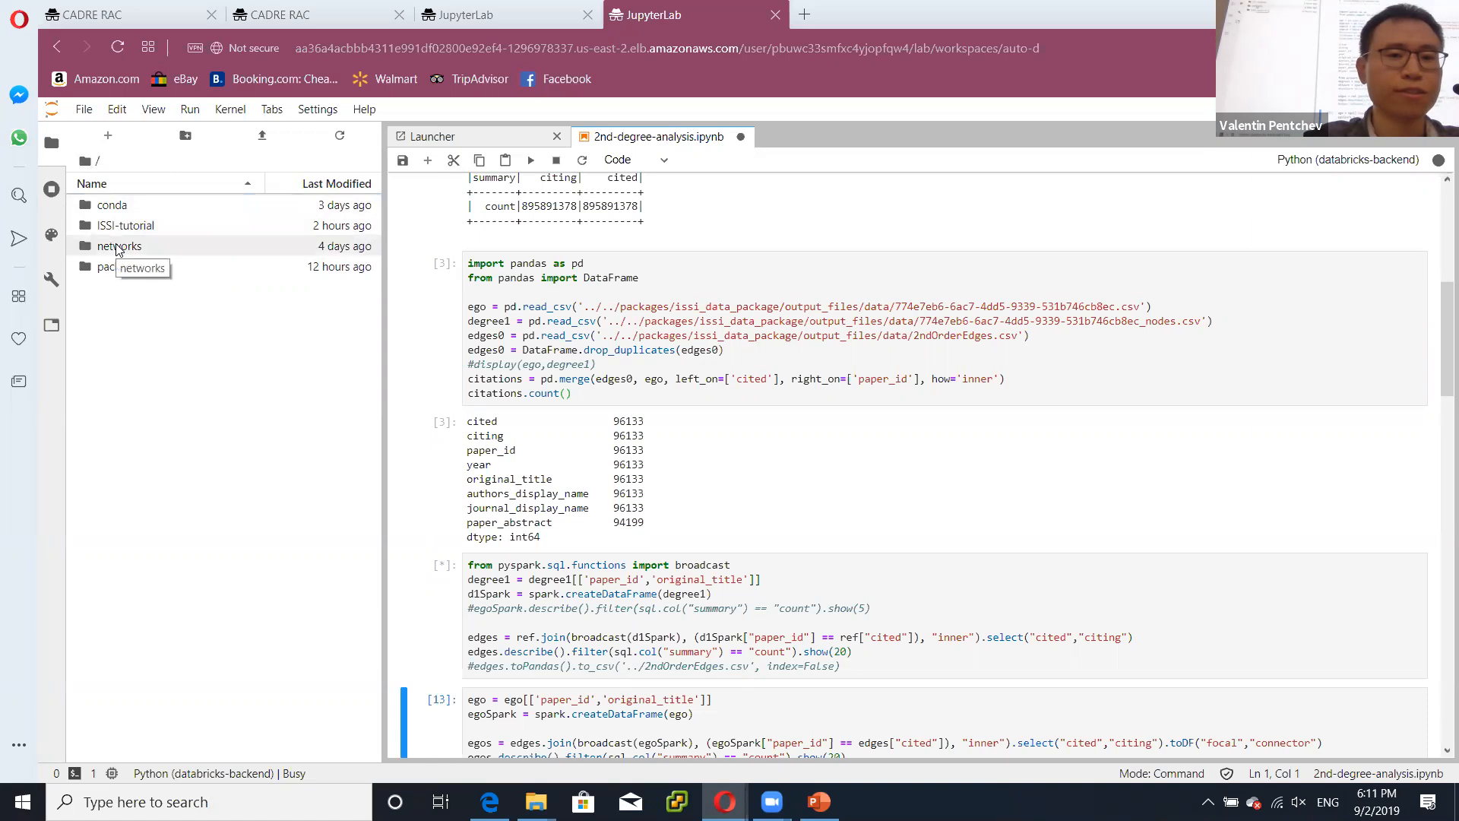
pyautogui.doubleClick(112, 225)
pyautogui.click(85, 161)
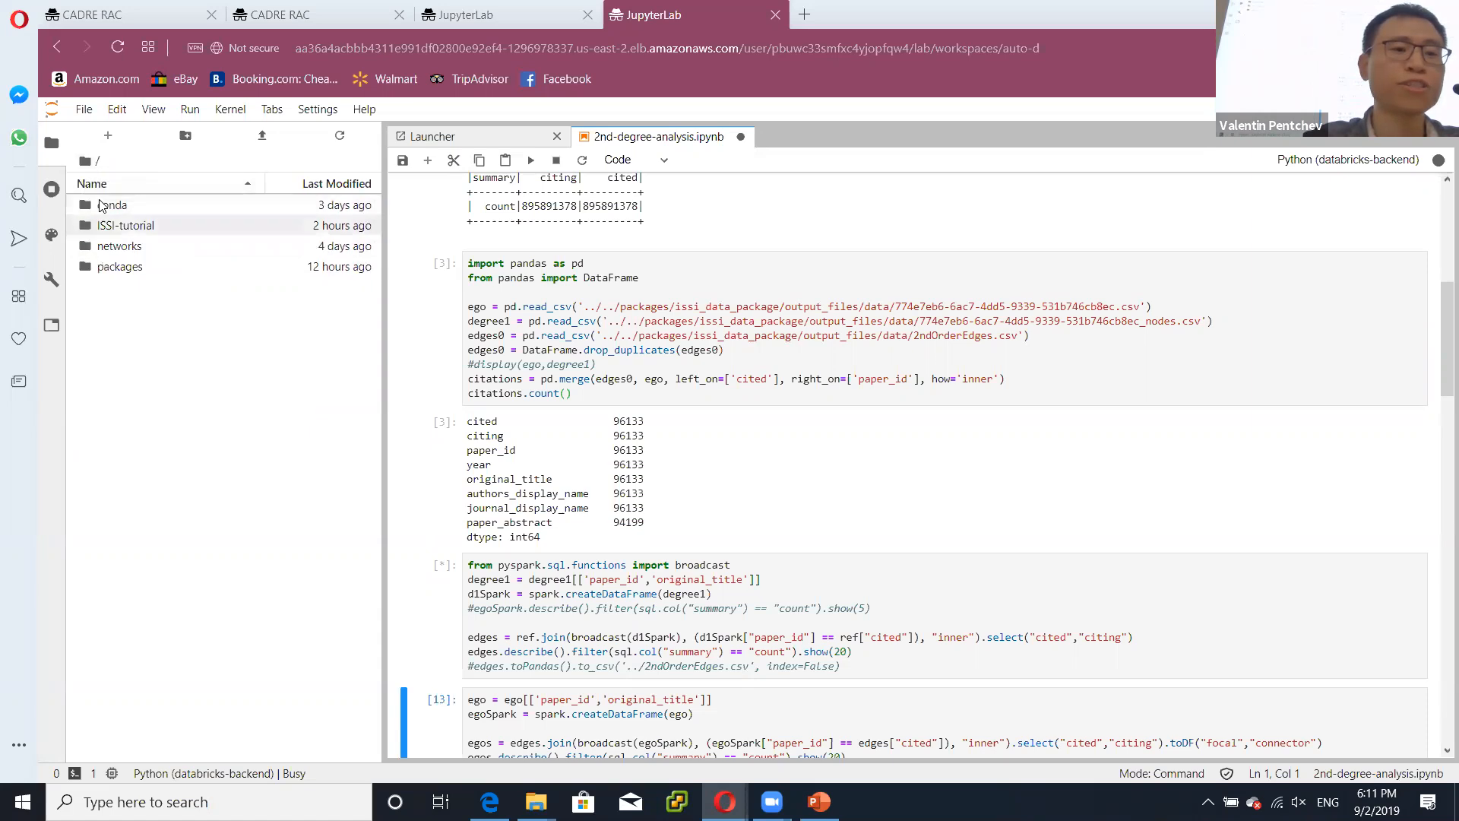
pyautogui.click(141, 231)
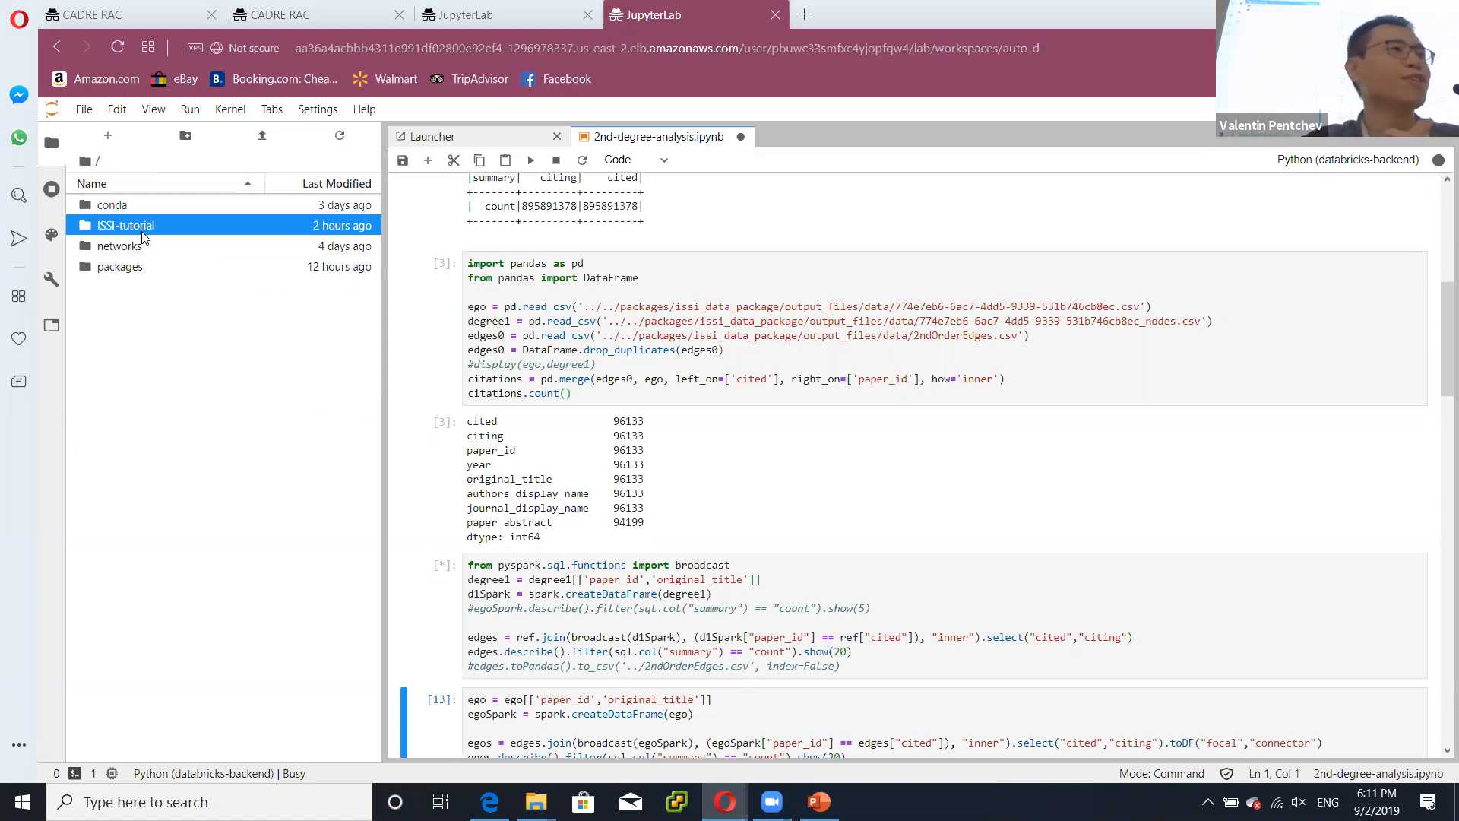
pyautogui.doubleClick(141, 234)
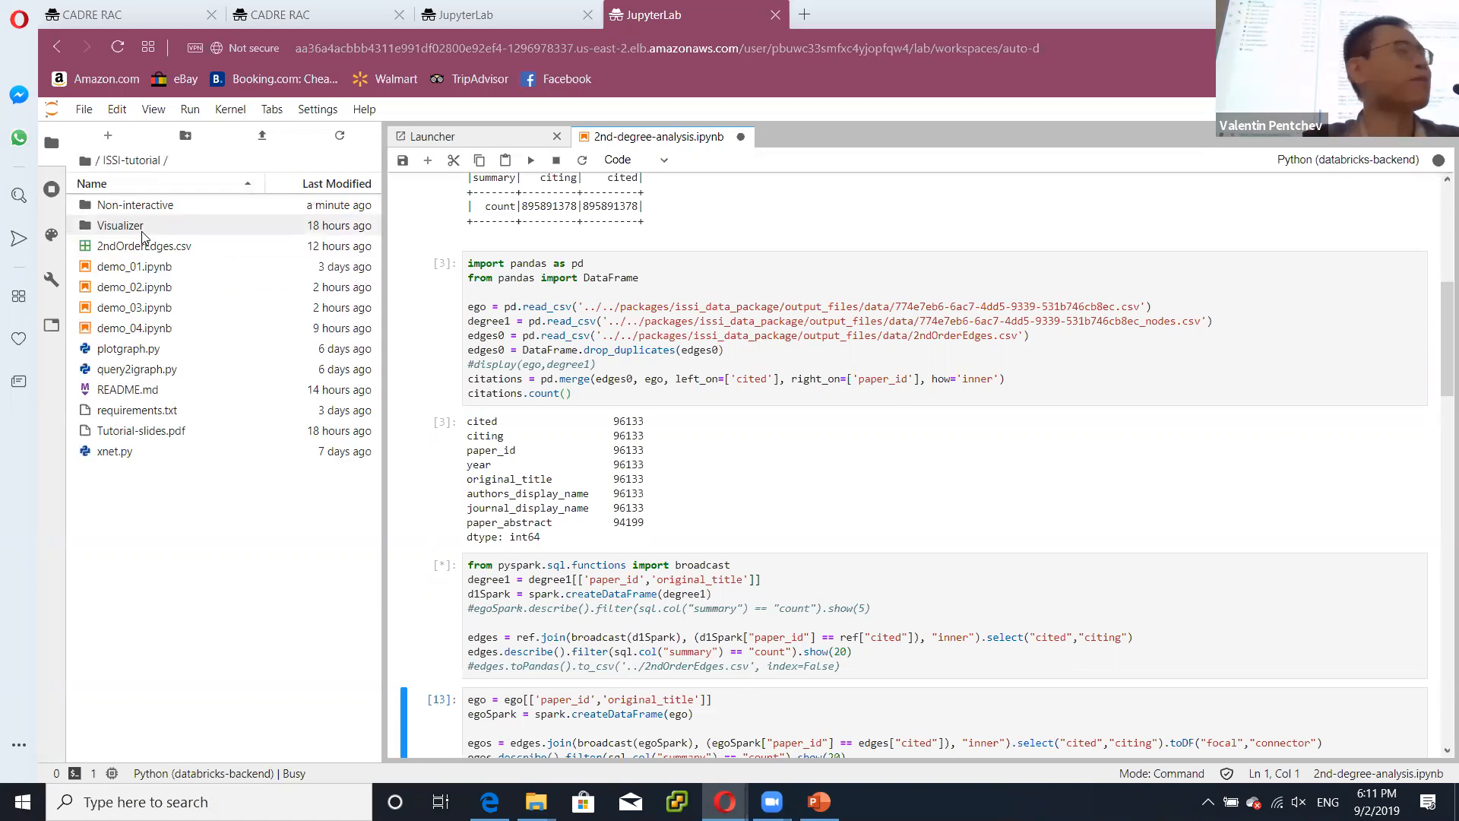
# - Open demo_04.ipynb and run its first cell to display the ego papers
pyautogui.doubleClick(134, 327)
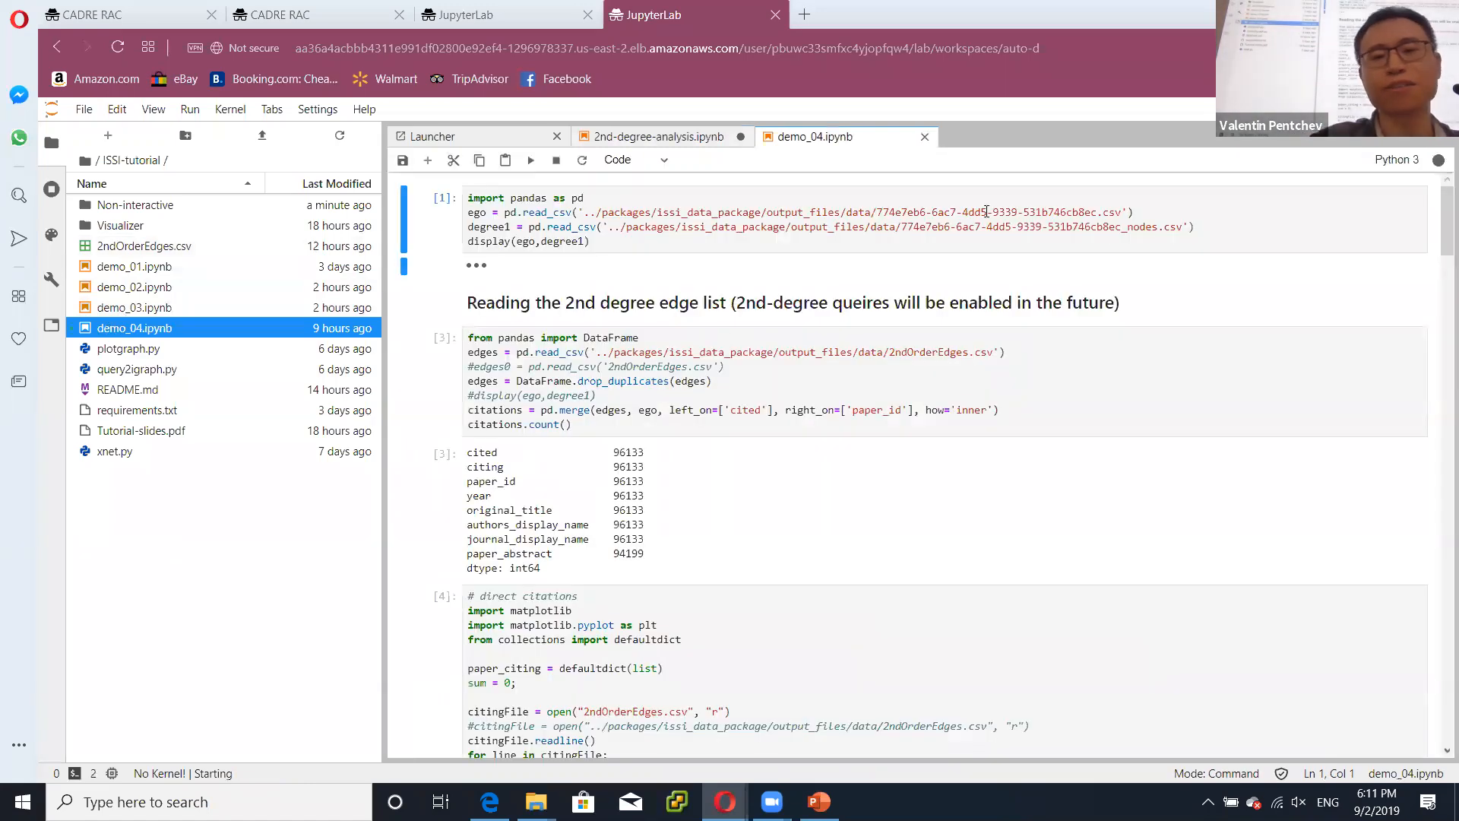
pyautogui.click(629, 238)
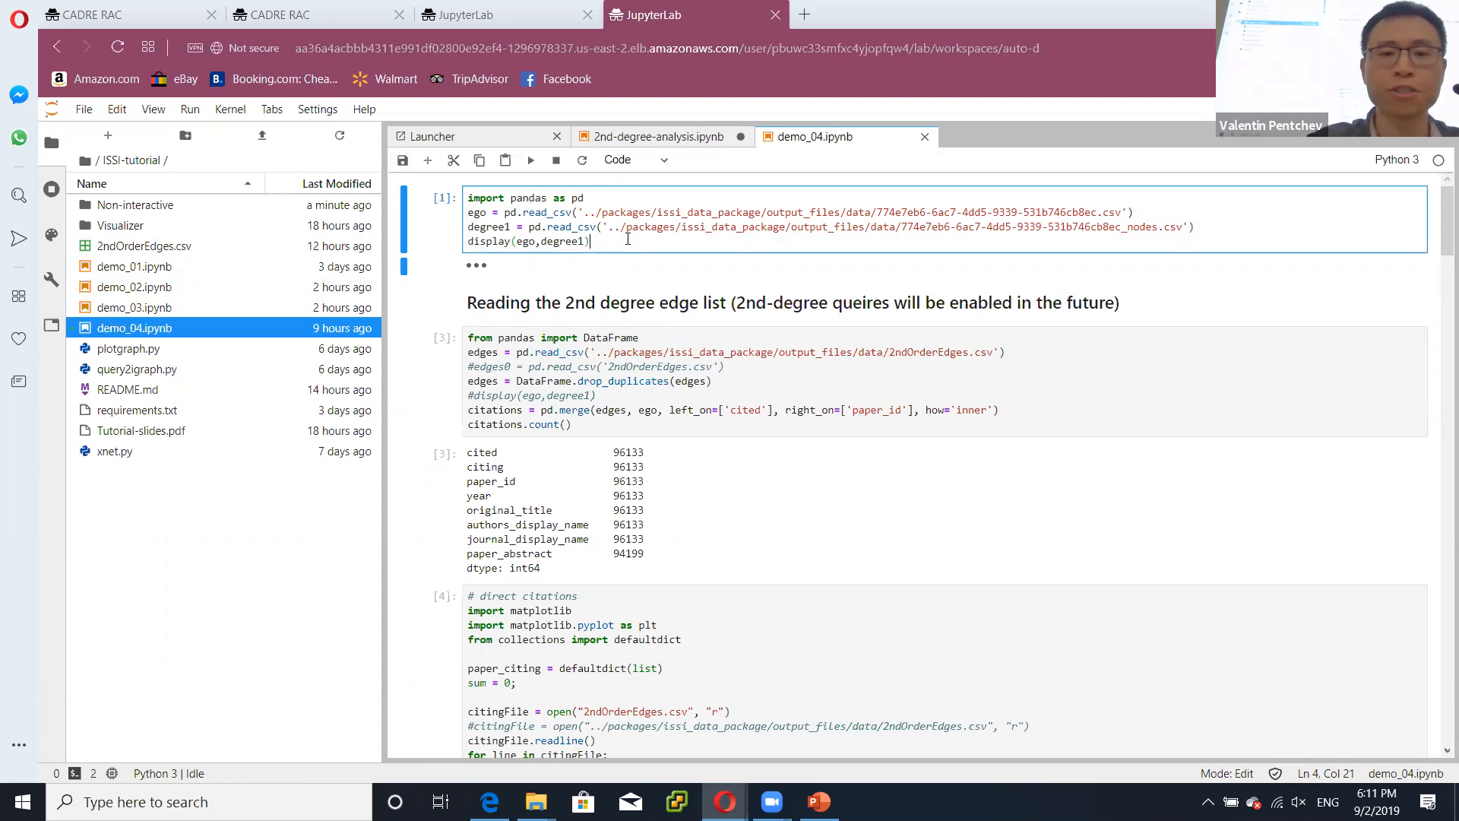
pyautogui.hotkey('shift', 'Return')
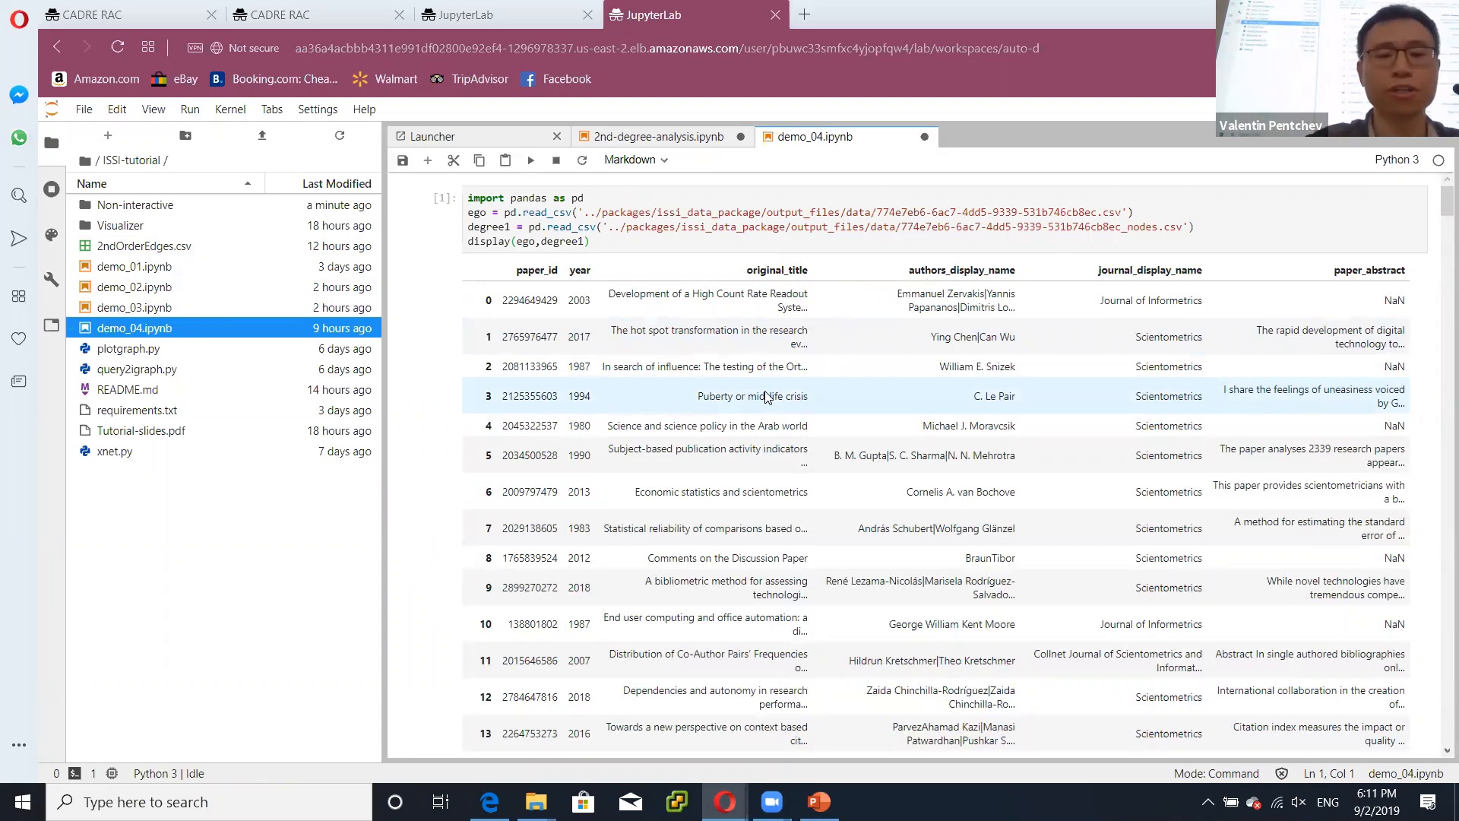
# - Run the cell reading 2ndOrderEdges.csv and merging with ego, giving 96133 rows per column
pyautogui.scroll(-9, 766, 395)
pyautogui.scroll(-8, 766, 396)
pyautogui.scroll(-10, 663, 601)
pyautogui.click(665, 600)
pyautogui.scroll(-14, 663, 600)
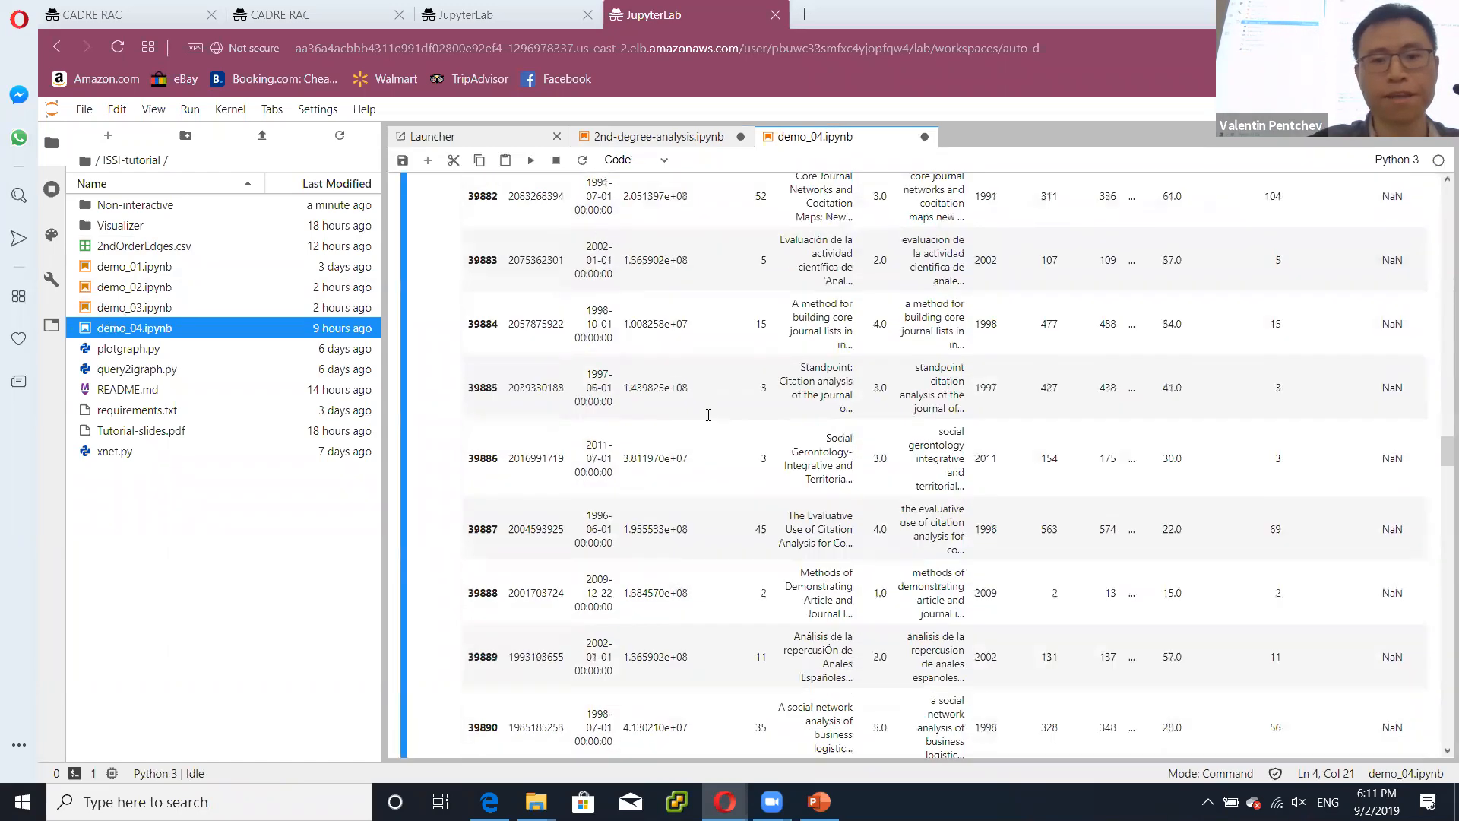
pyautogui.scroll(-15, 708, 414)
pyautogui.click(920, 372)
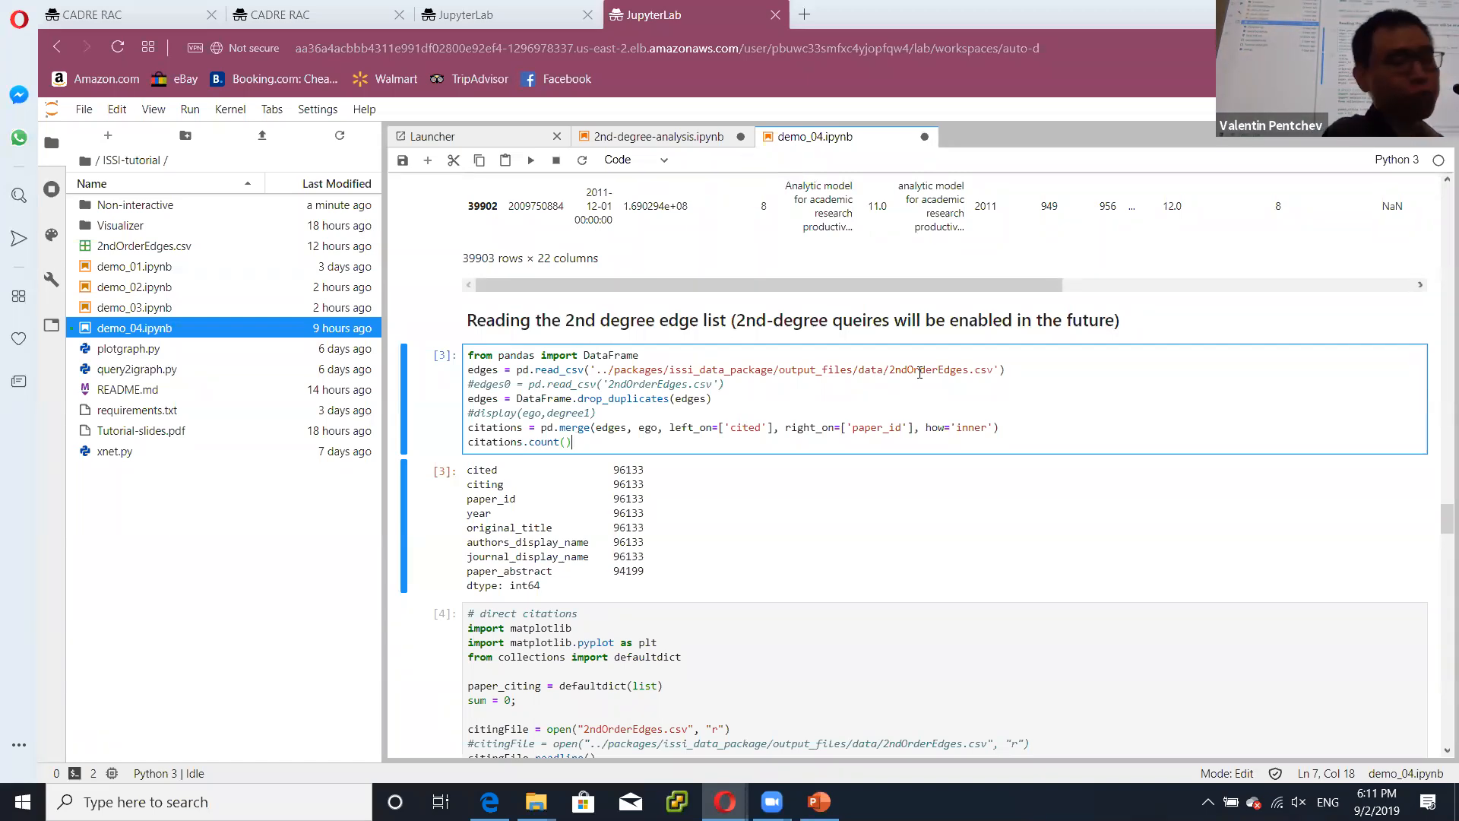
pyautogui.hotkey('shift', 'Return')
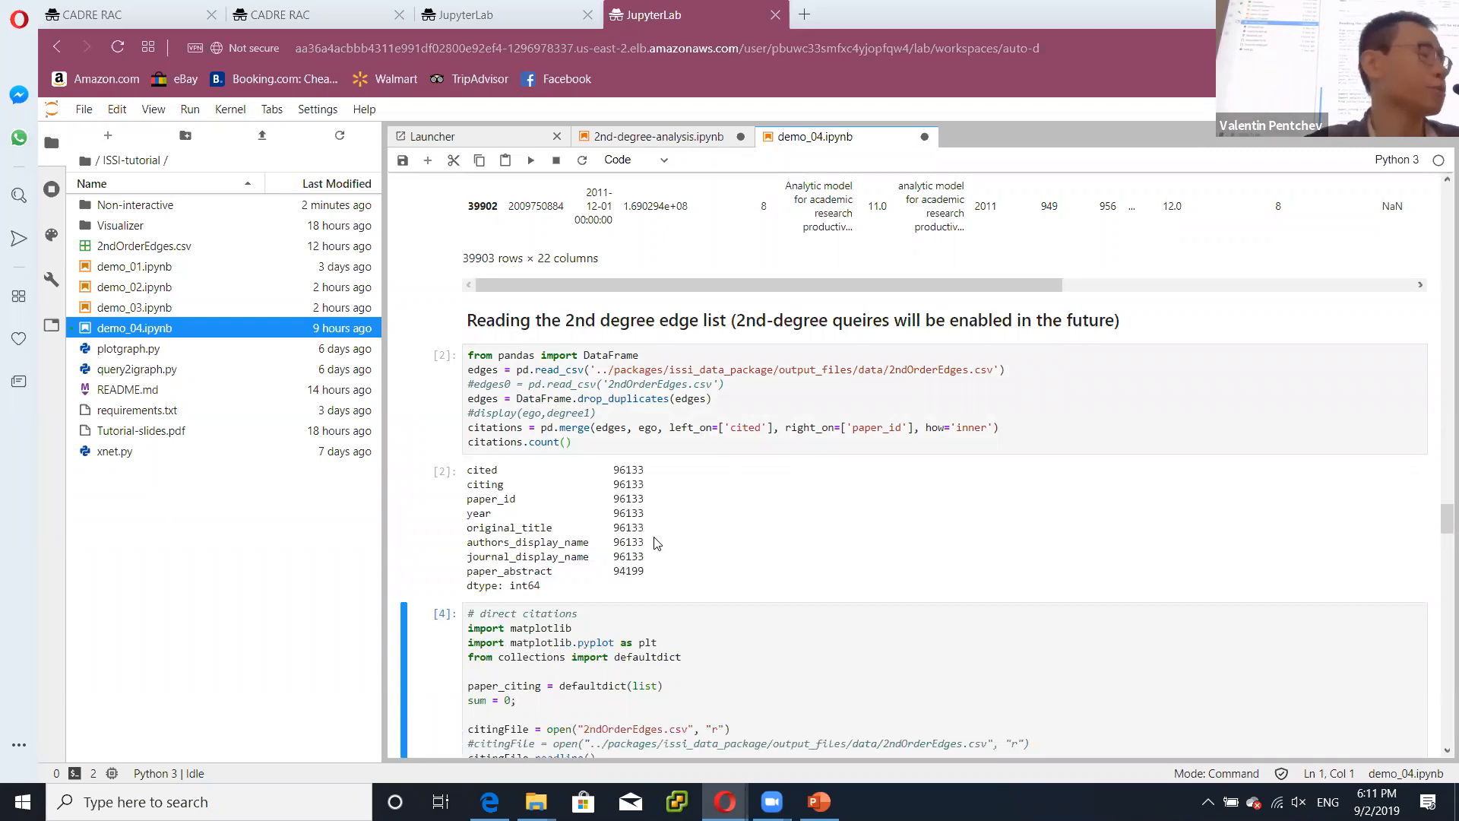
pyautogui.scroll(-2, 655, 538)
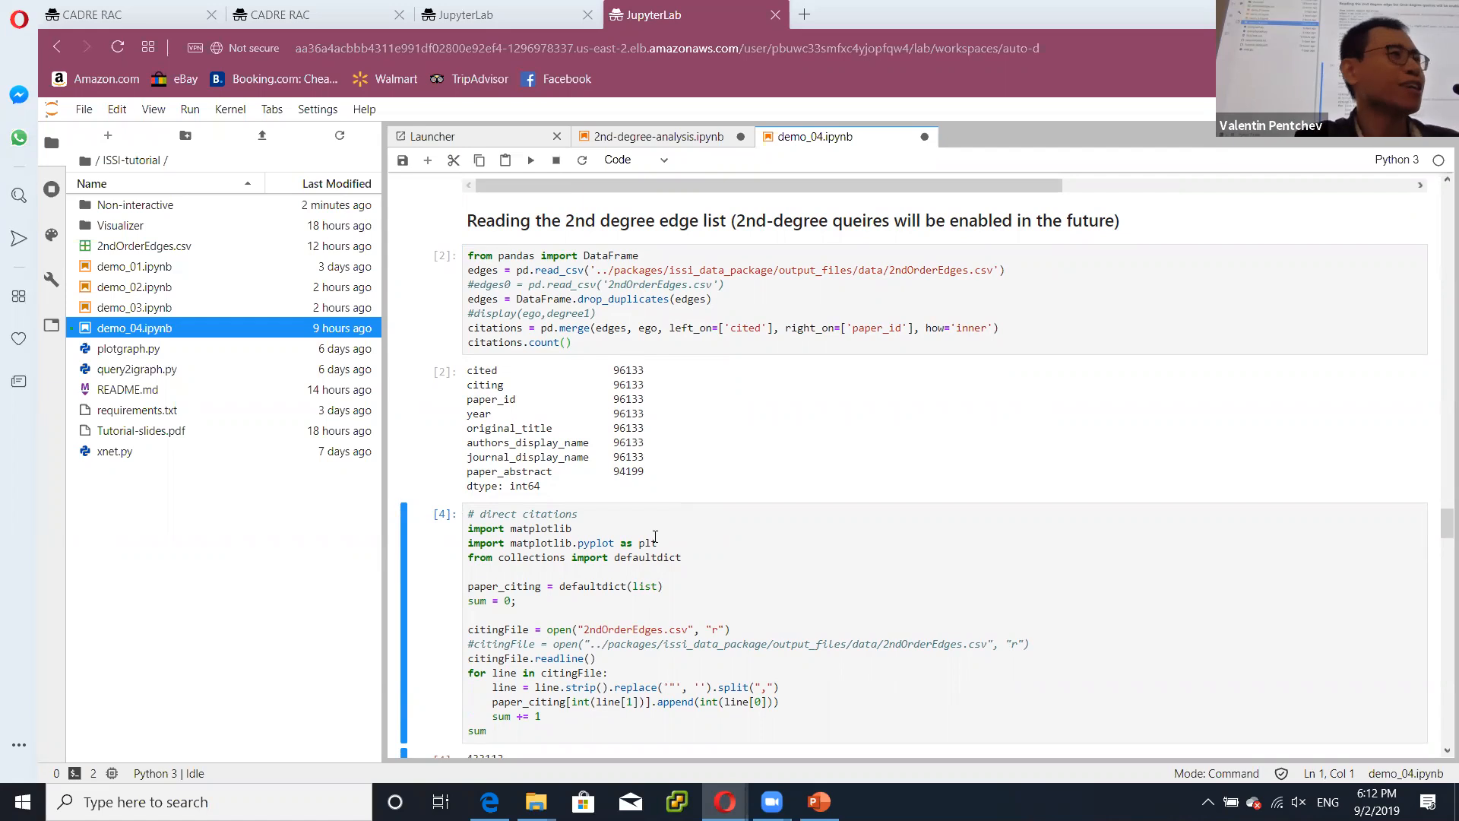
# - Rerun the direct citations cell to get the 433113 total
pyautogui.scroll(-4, 655, 538)
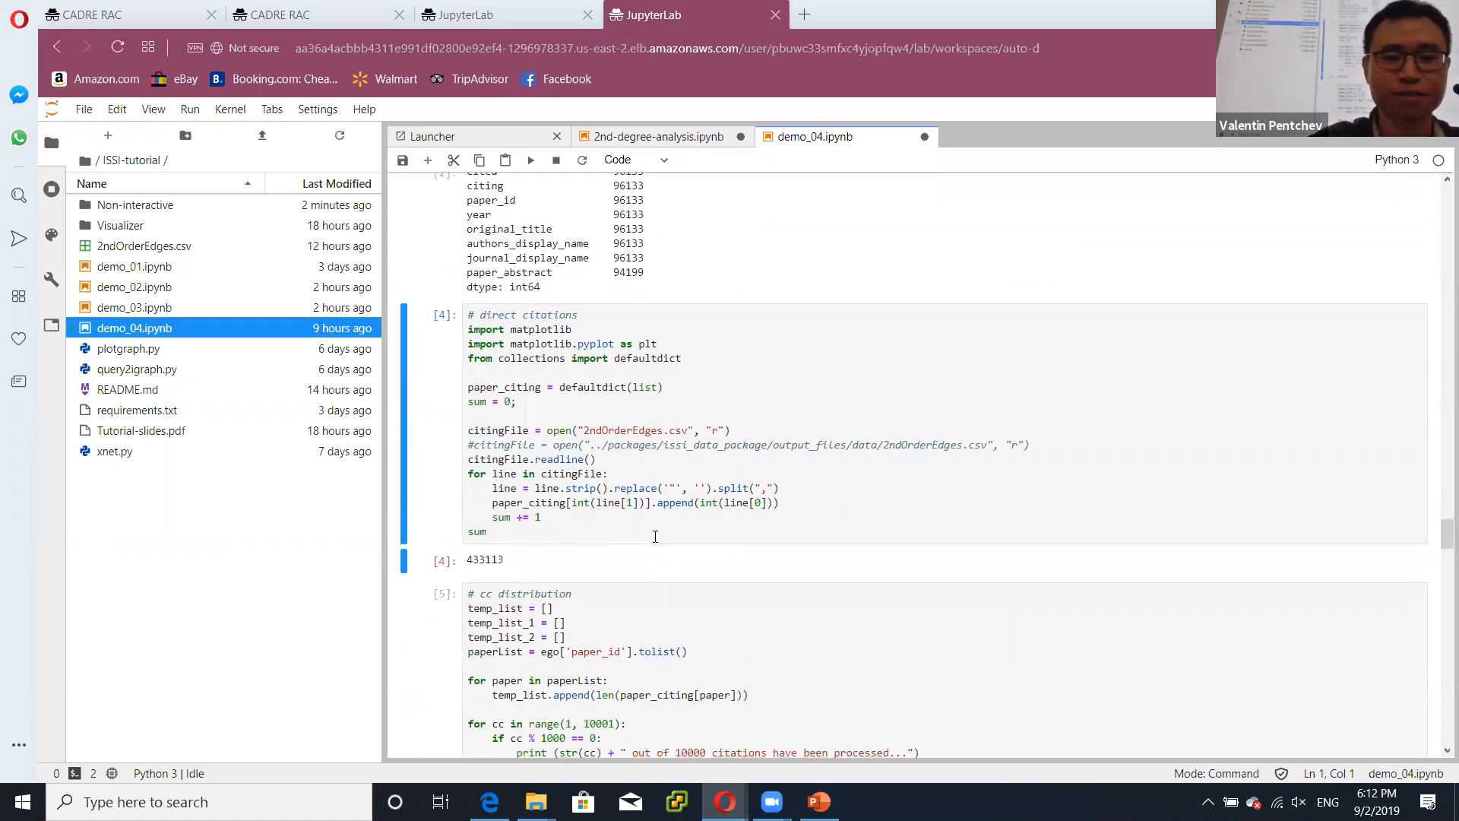
pyautogui.click(573, 516)
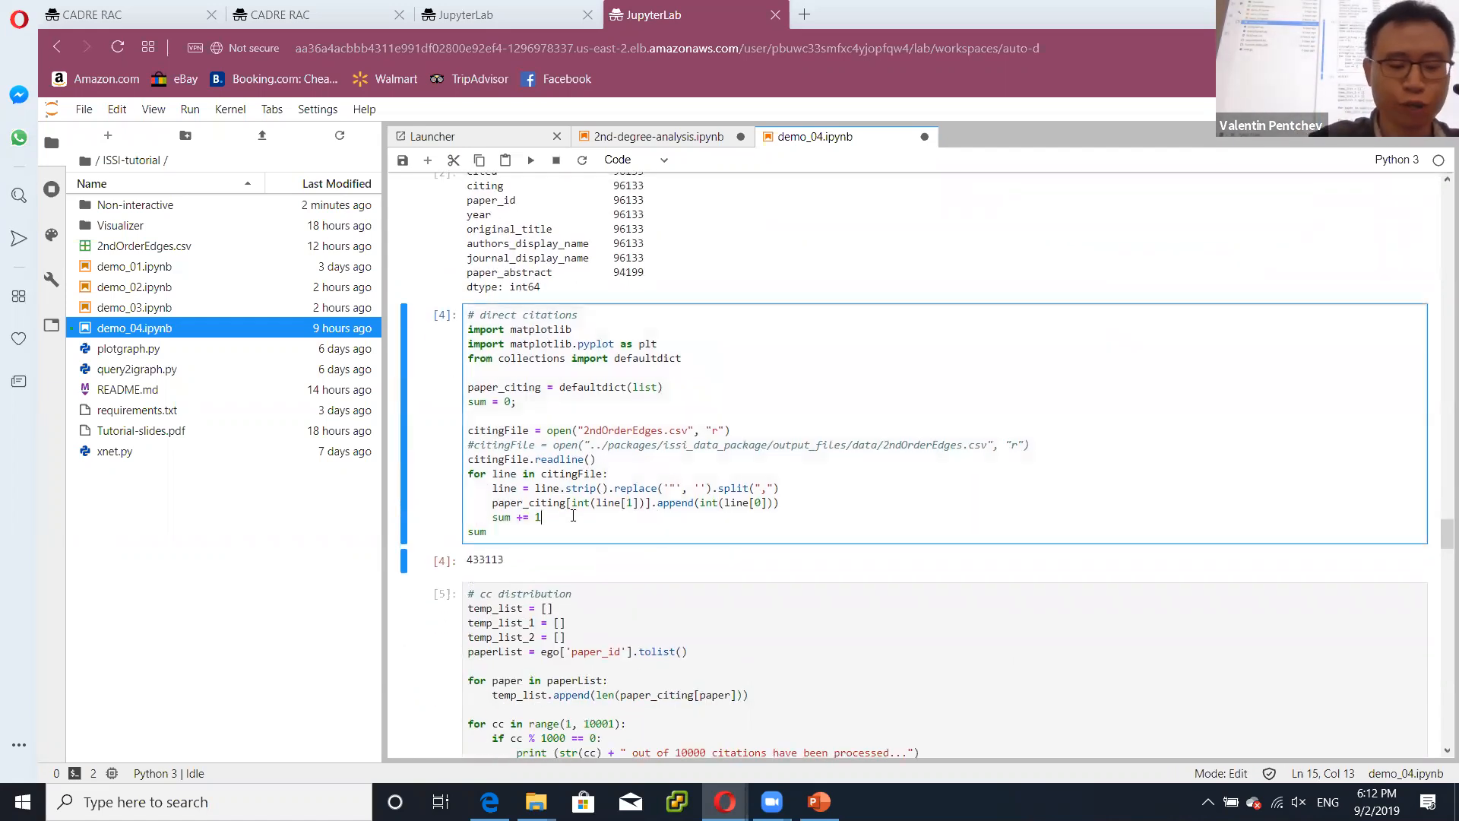
pyautogui.hotkey('shift', 'Return')
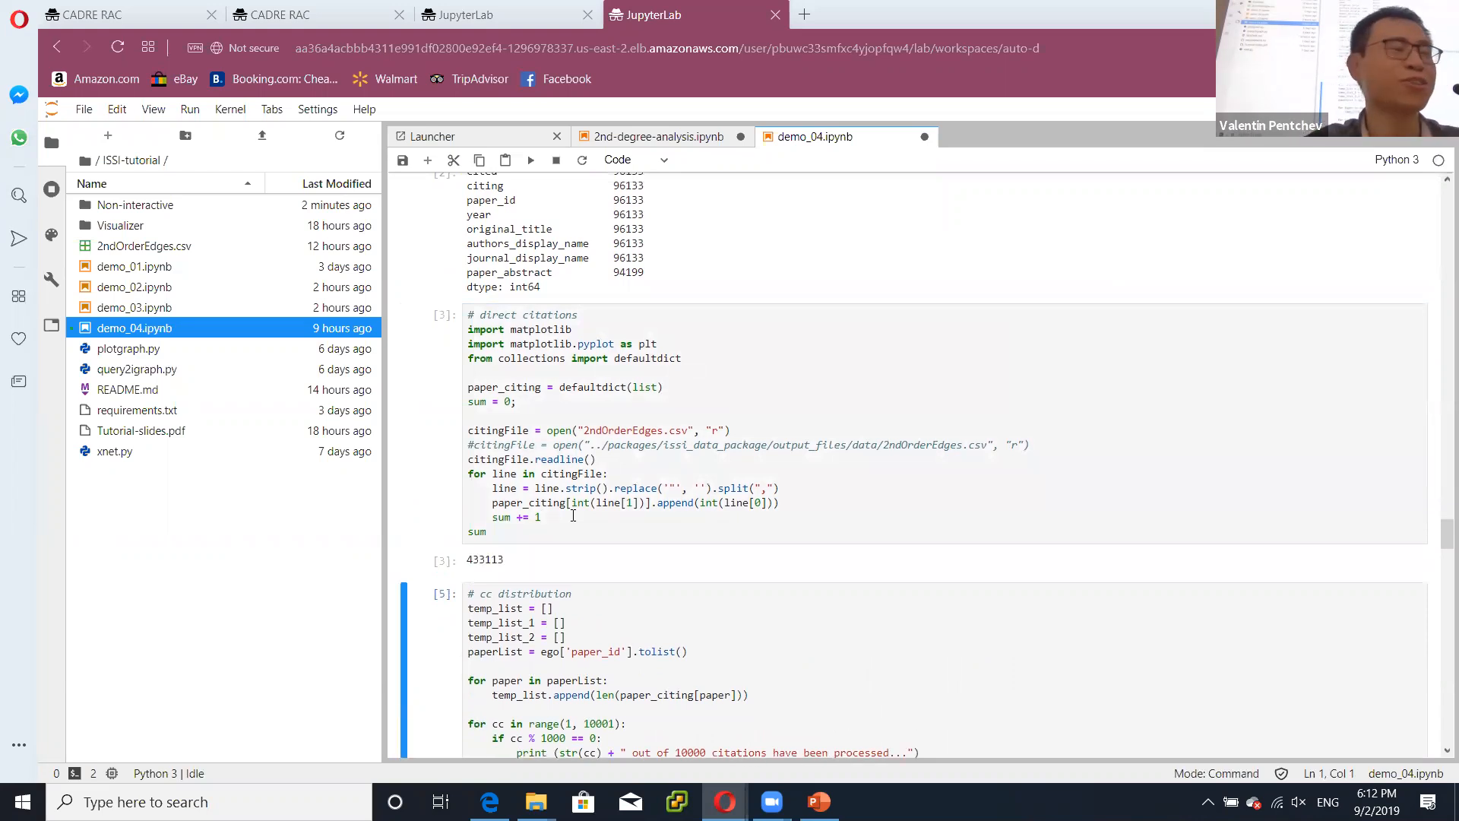
# - Rerun the cc distribution and PDF histogram cells to redraw the PDF and CCDF plots
pyautogui.scroll(-5, 573, 516)
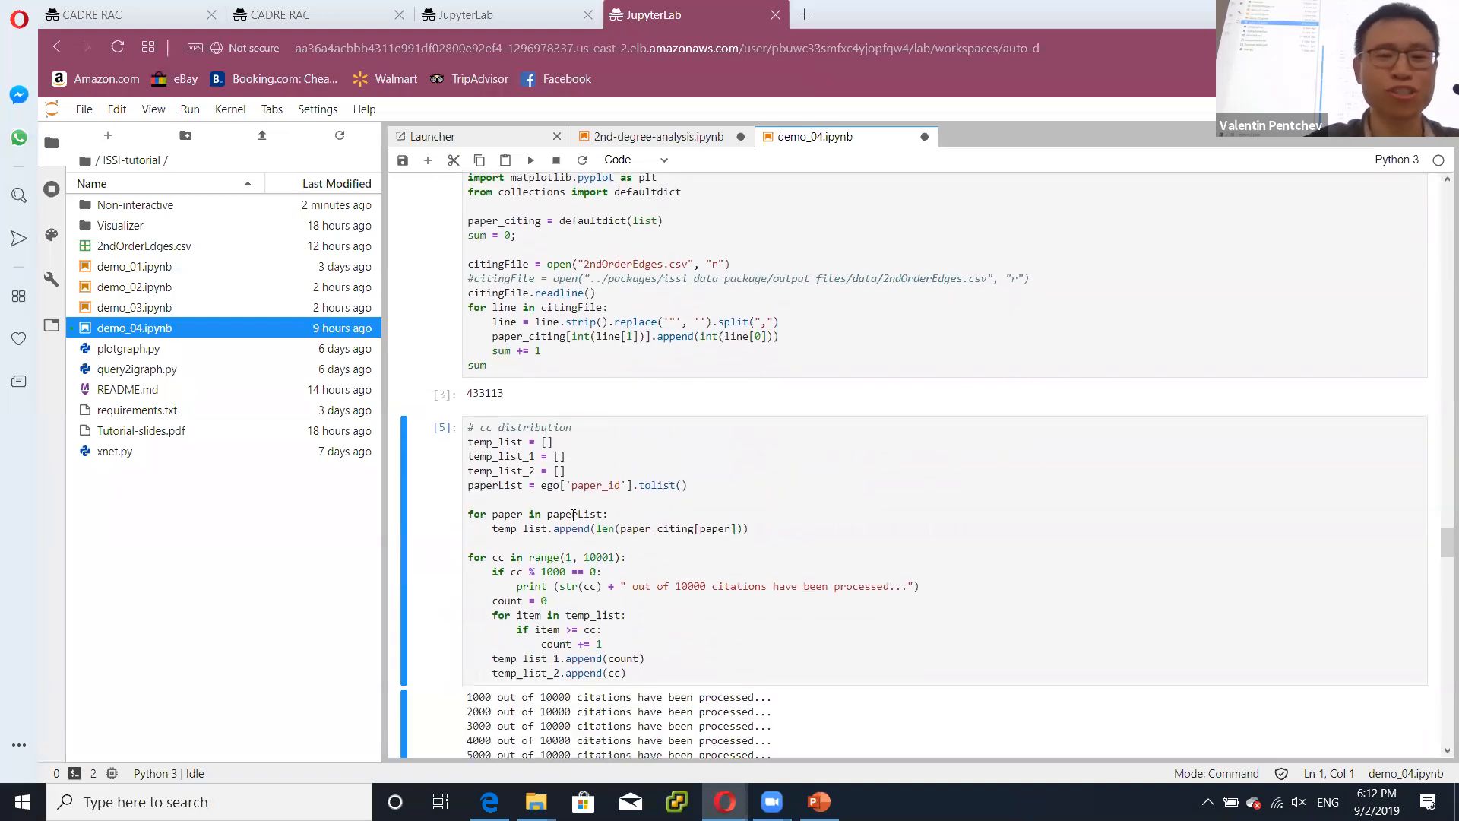
pyautogui.click(704, 424)
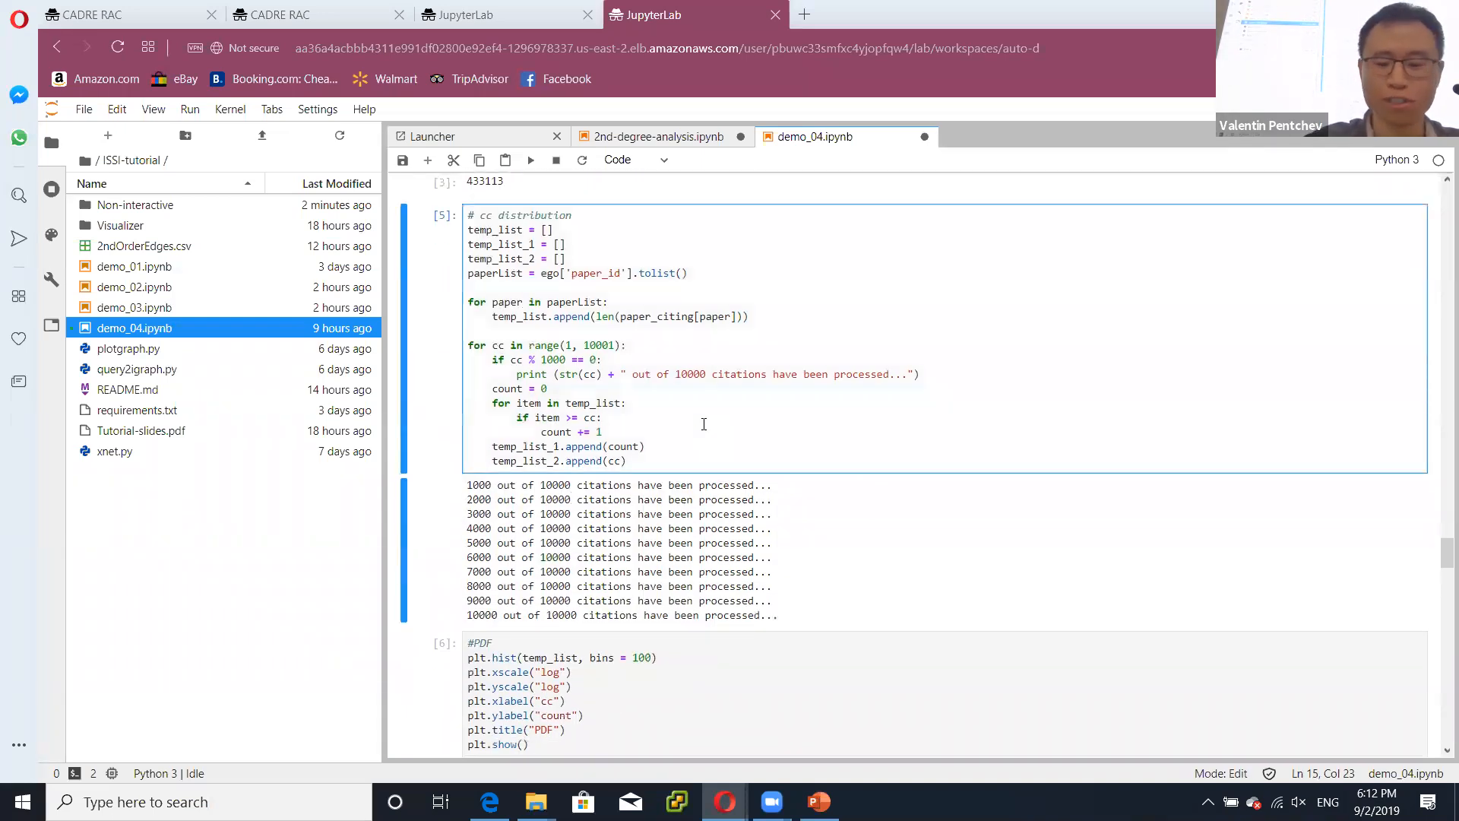
pyautogui.hotkey('shift', 'Return')
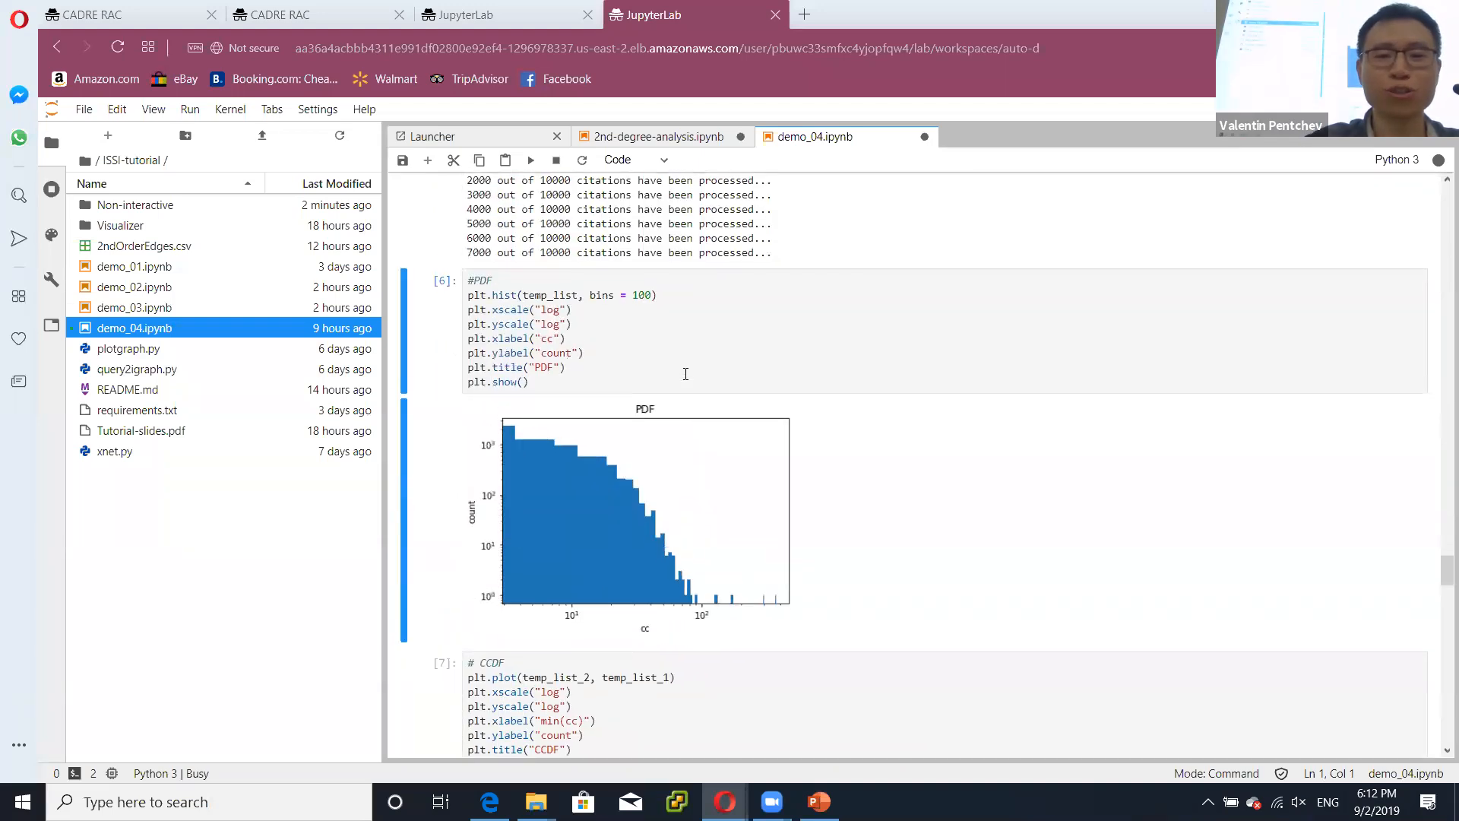
pyautogui.click(685, 376)
pyautogui.hotkey('shift', 'Return')
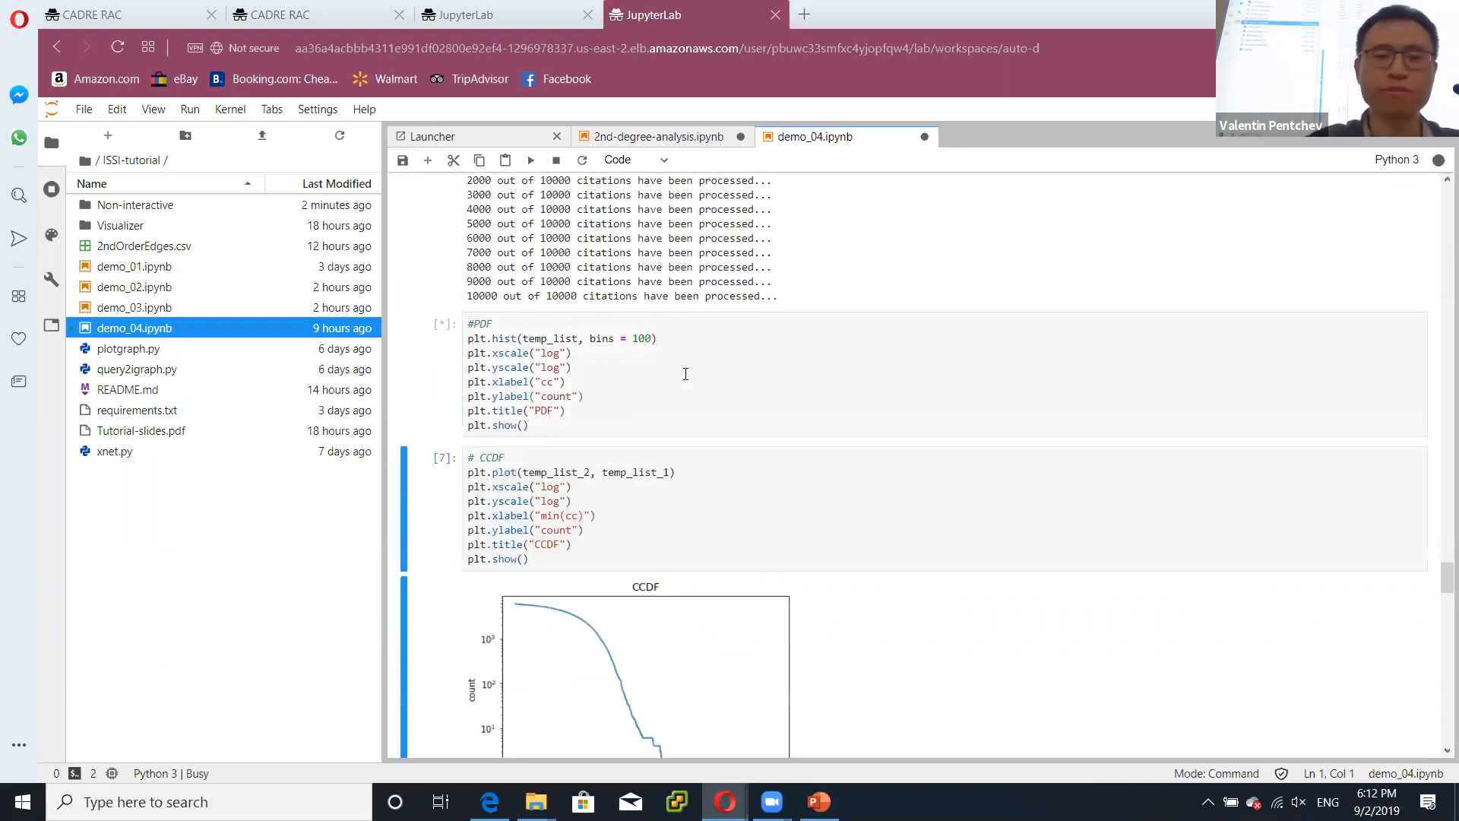
pyautogui.scroll(-1, 687, 377)
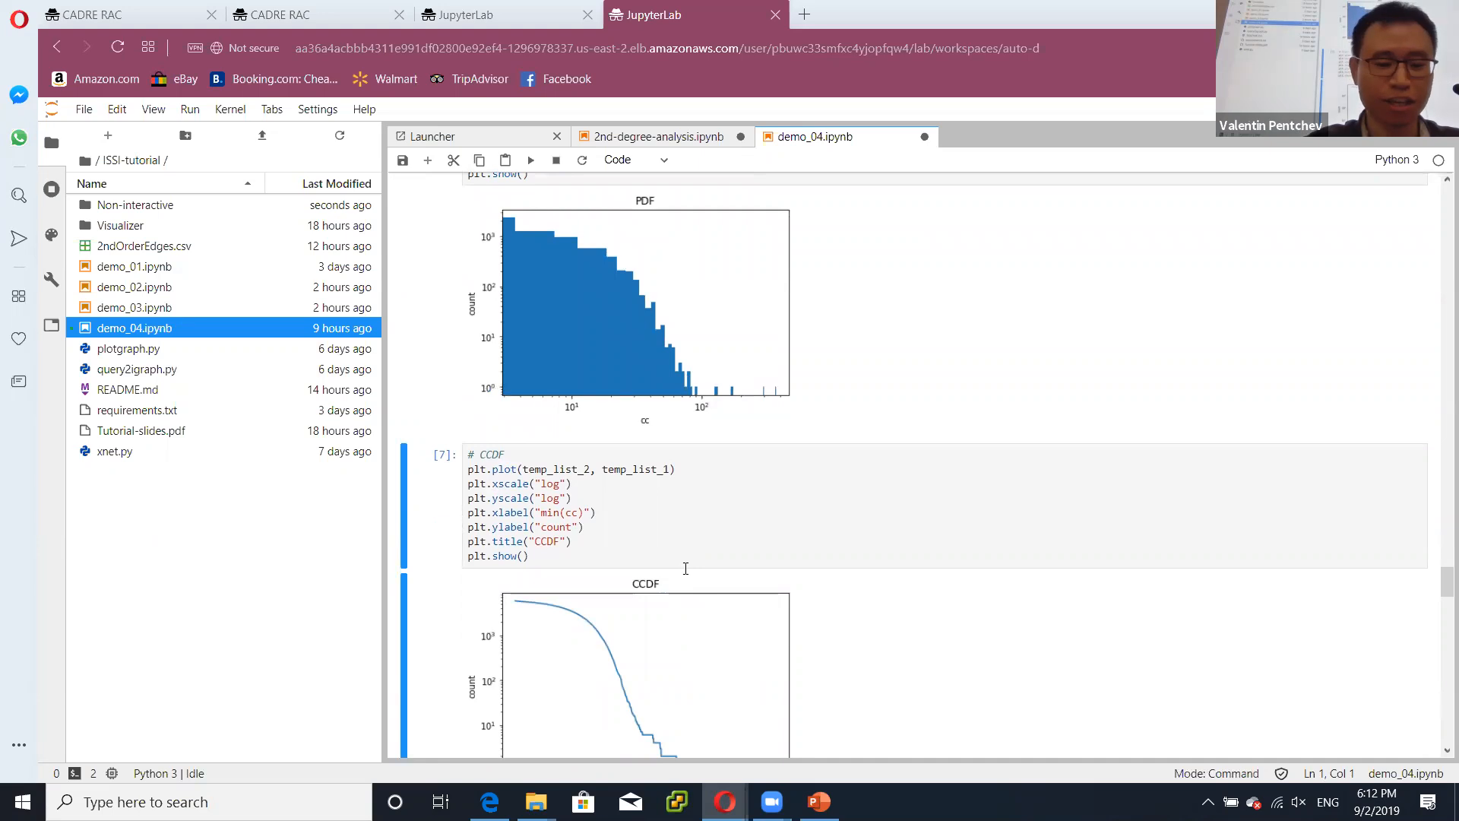
pyautogui.scroll(-6, 686, 570)
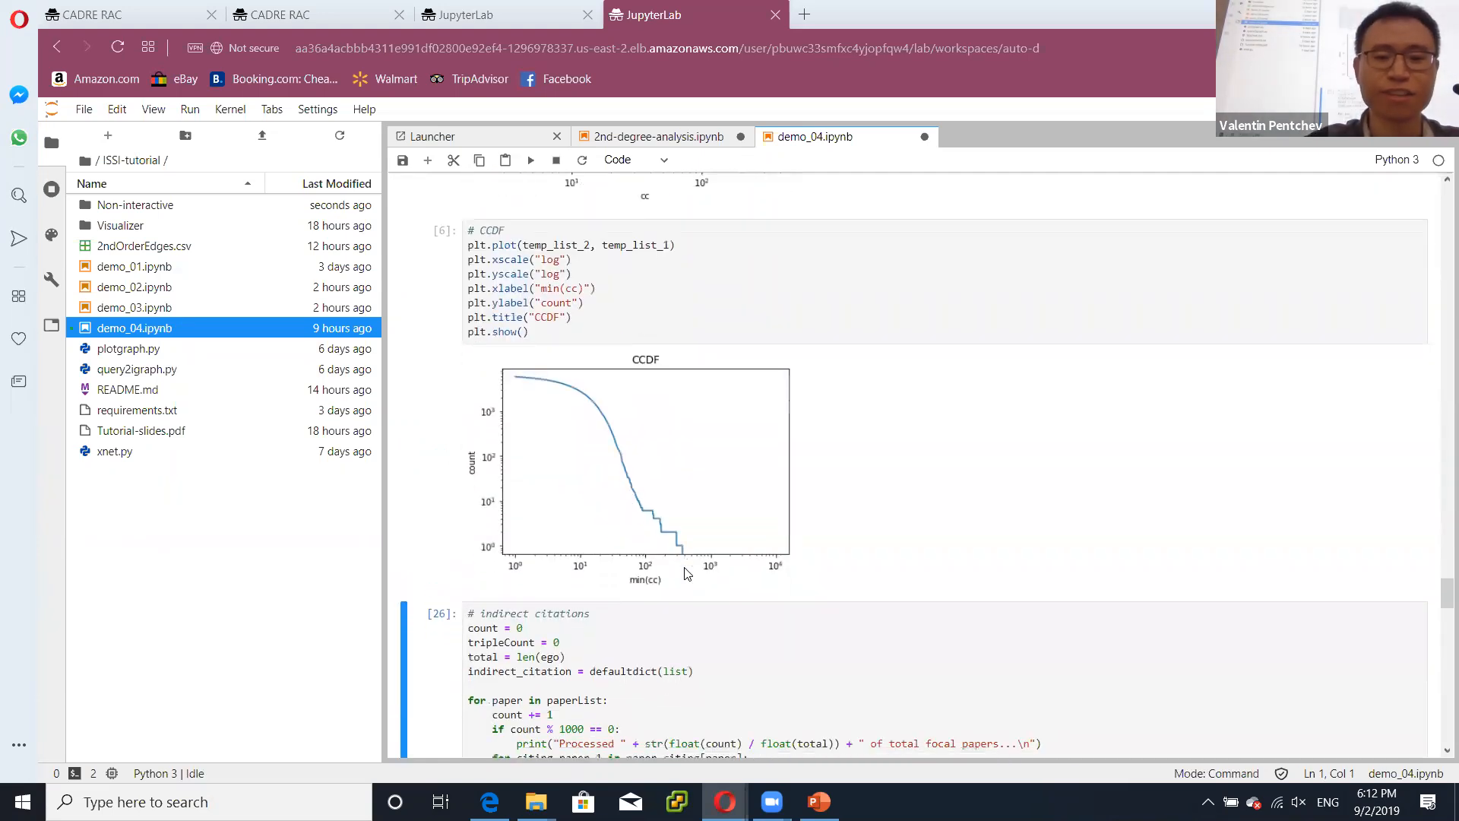
pyautogui.scroll(-1, 685, 574)
pyautogui.click(881, 509)
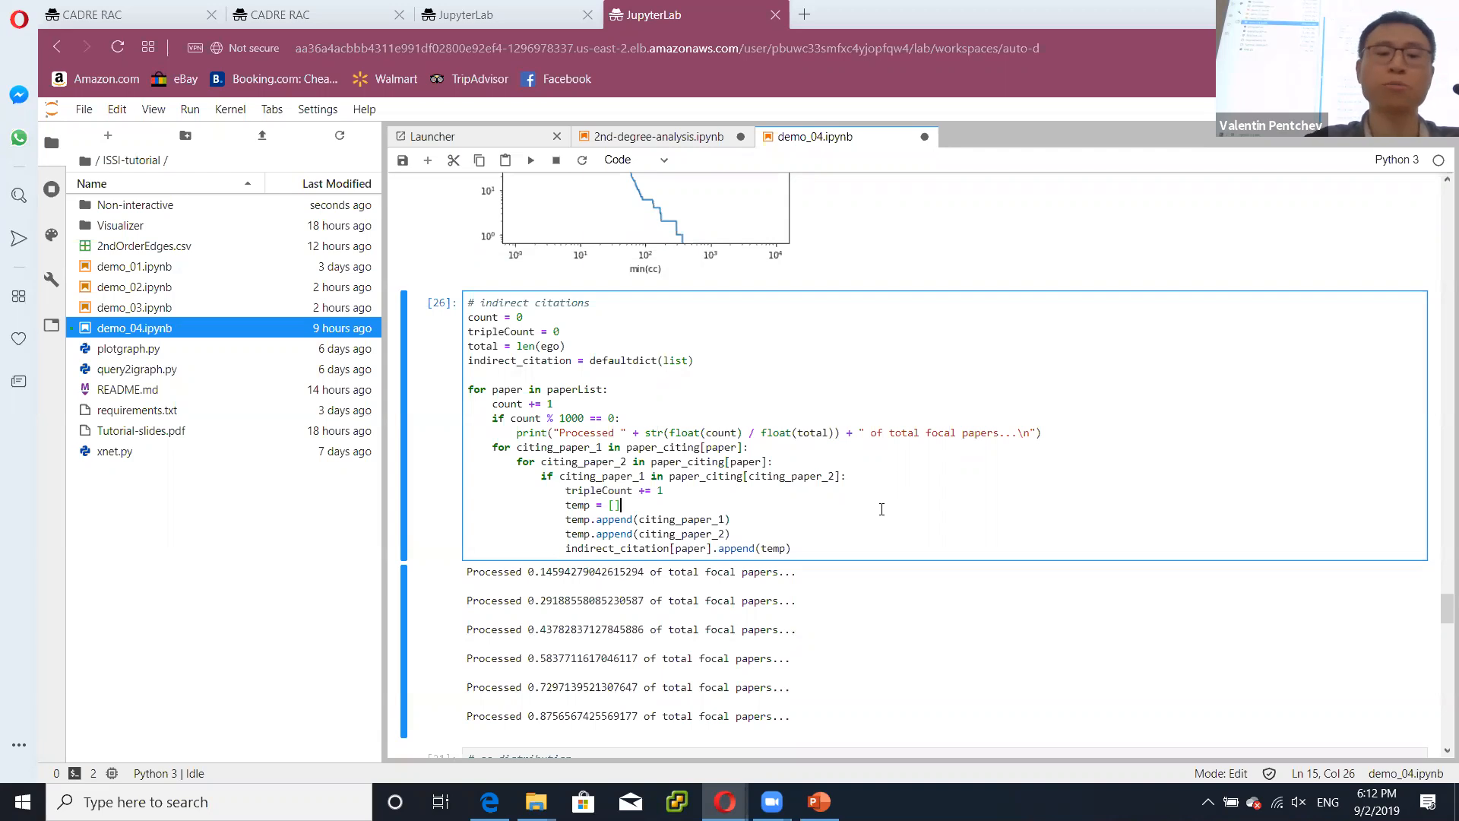
# - Run the indirect citations cell and save demo_04.ipynb
pyautogui.hotkey('shift', 'Return')
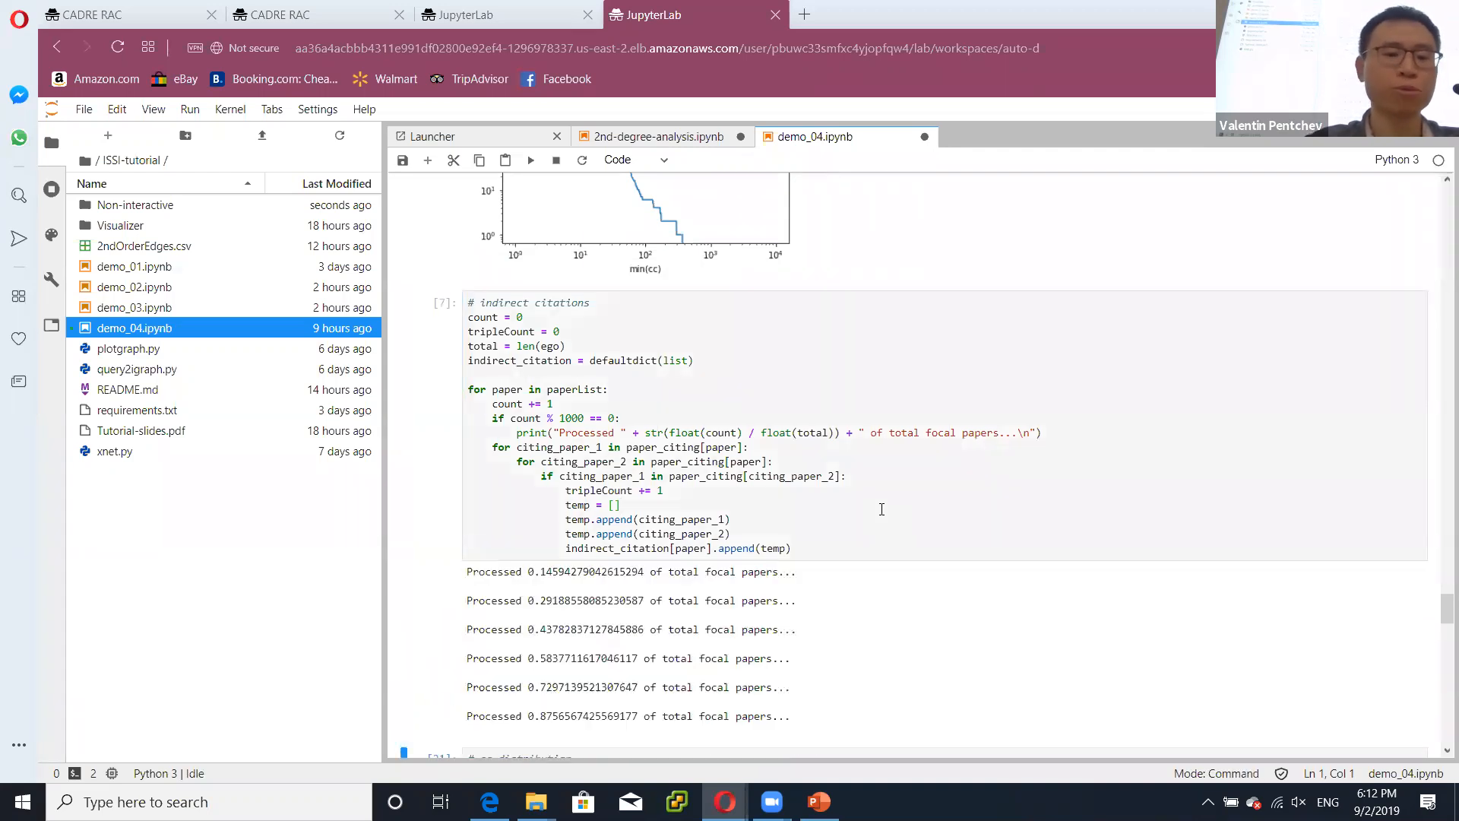
pyautogui.scroll(-1, 882, 509)
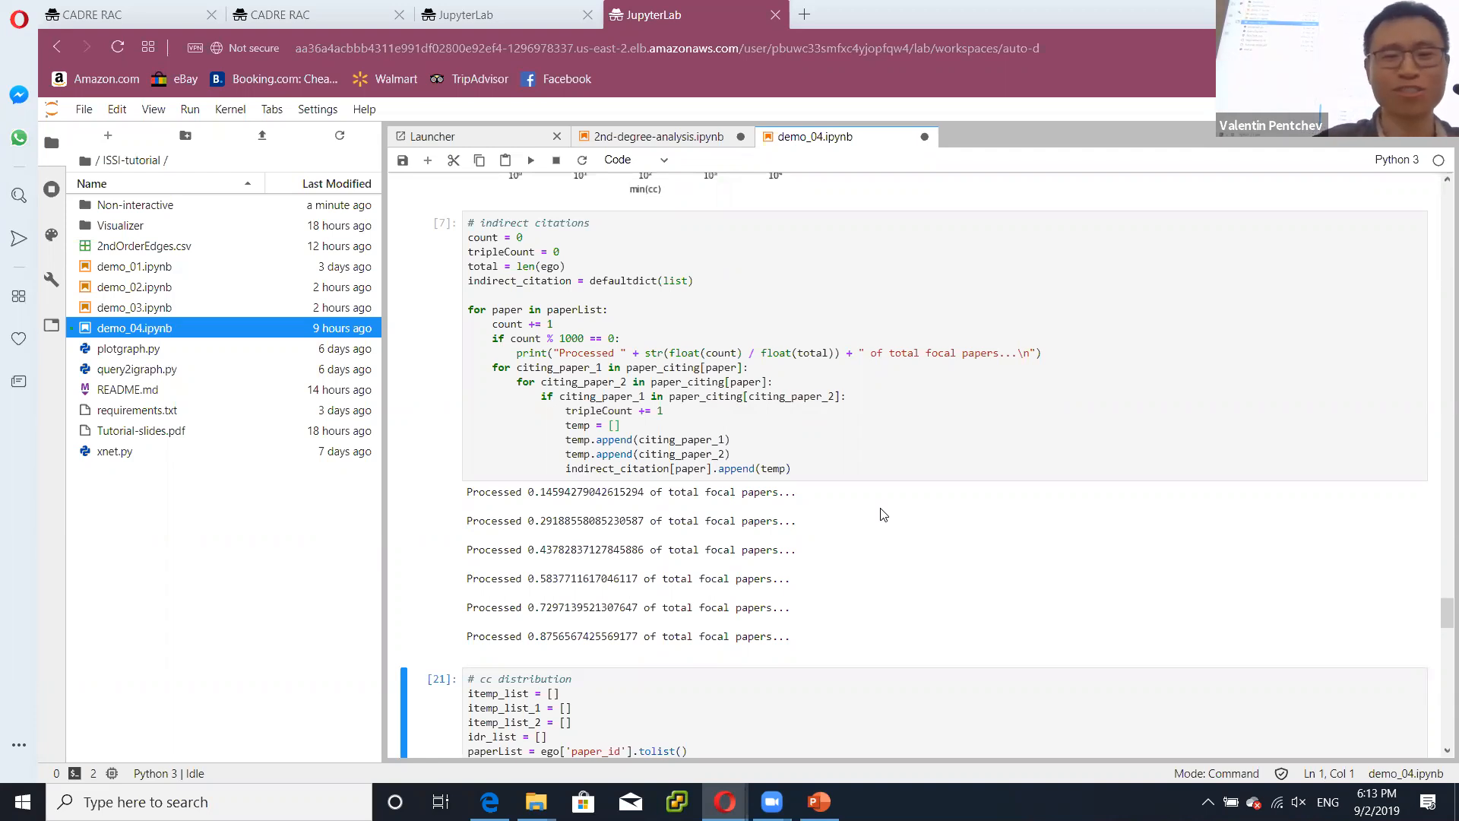
pyautogui.hotkey('ctrl', 's')
# - Rerun the second cc distribution cell to plot count against min(cc) on log scale
pyautogui.scroll(-6, 884, 515)
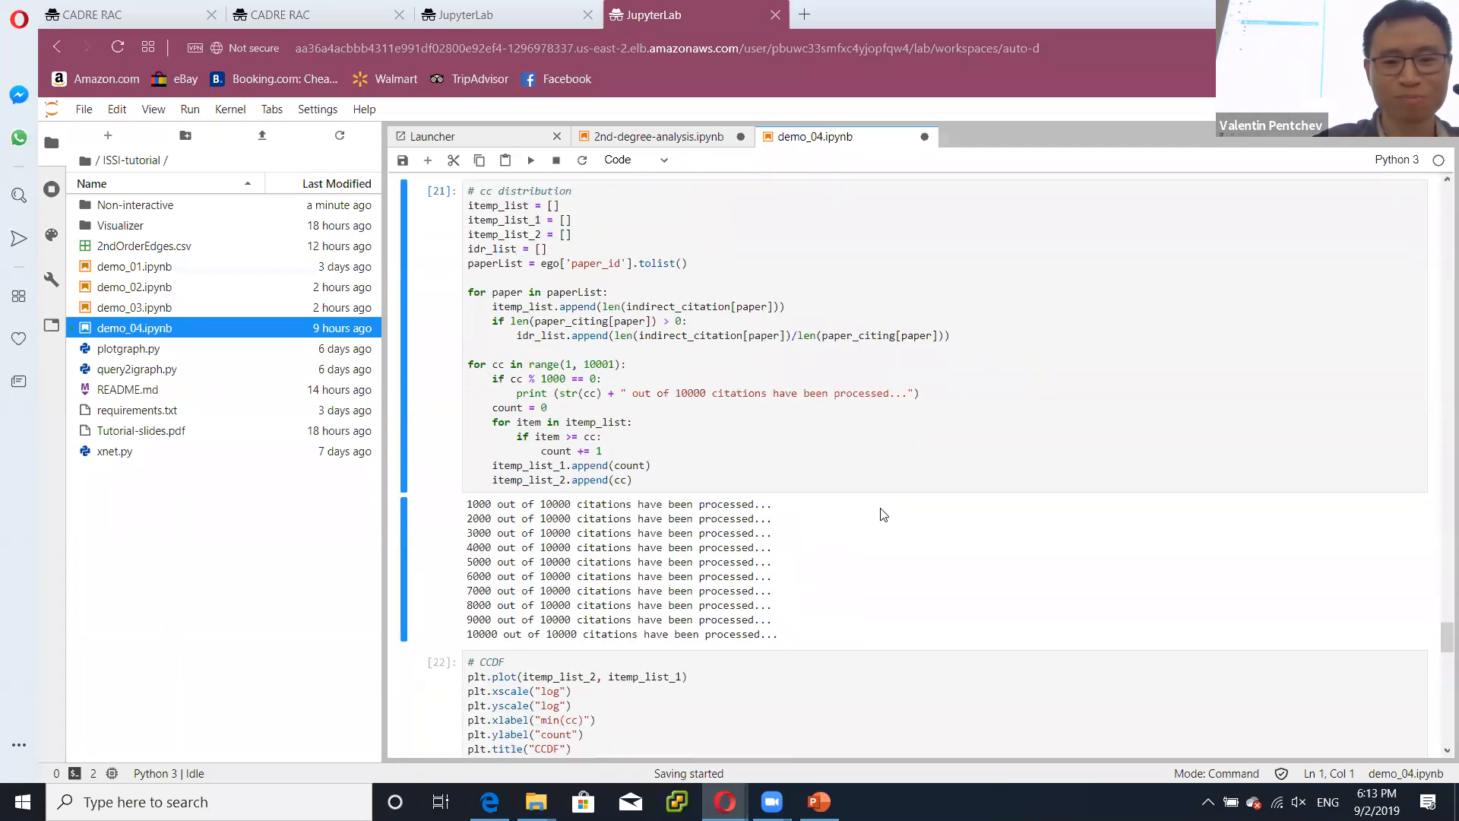
pyautogui.scroll(-1, 884, 515)
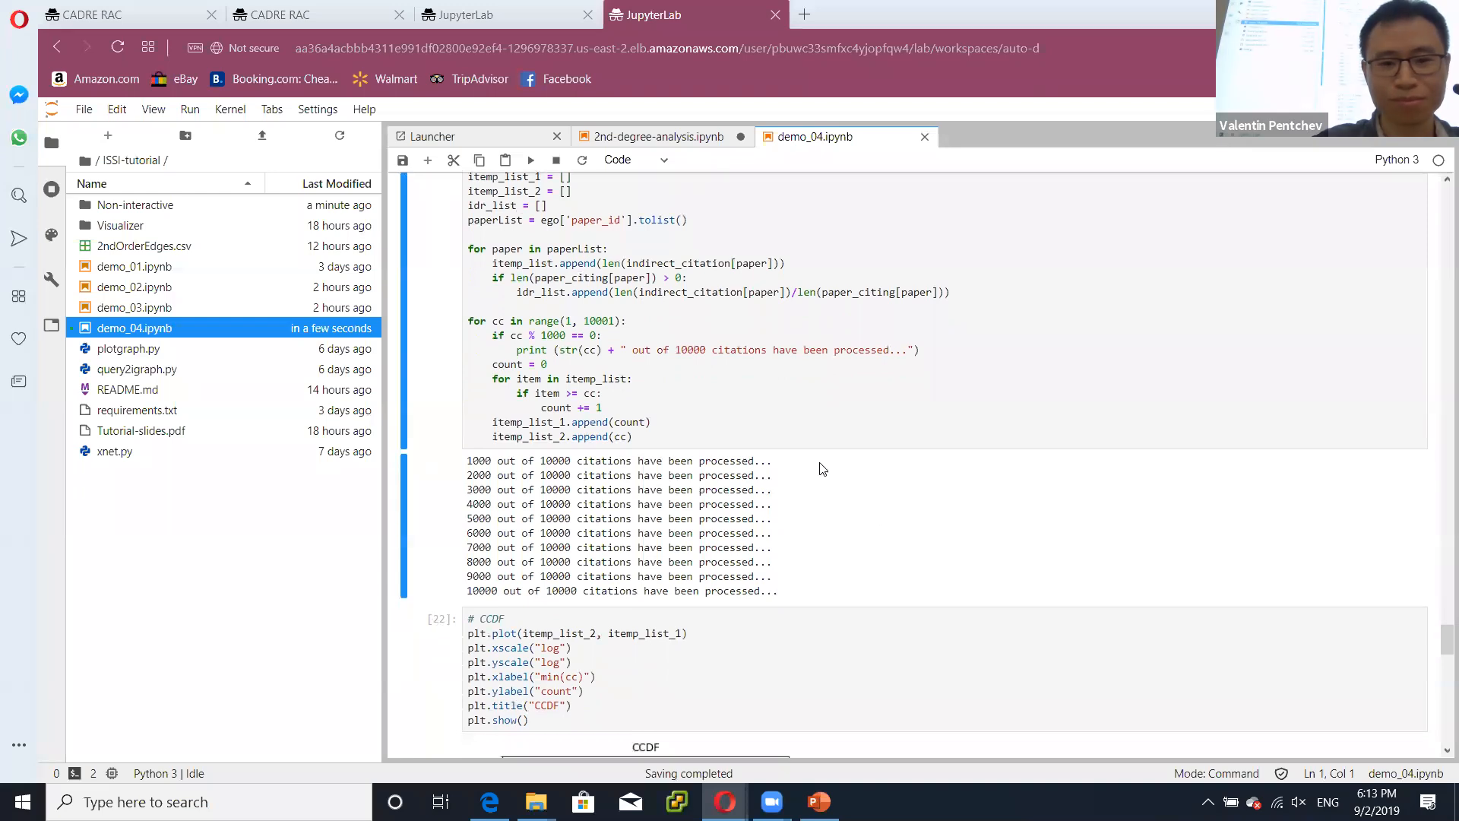
pyautogui.click(806, 437)
pyautogui.hotkey('shift', 'Return')
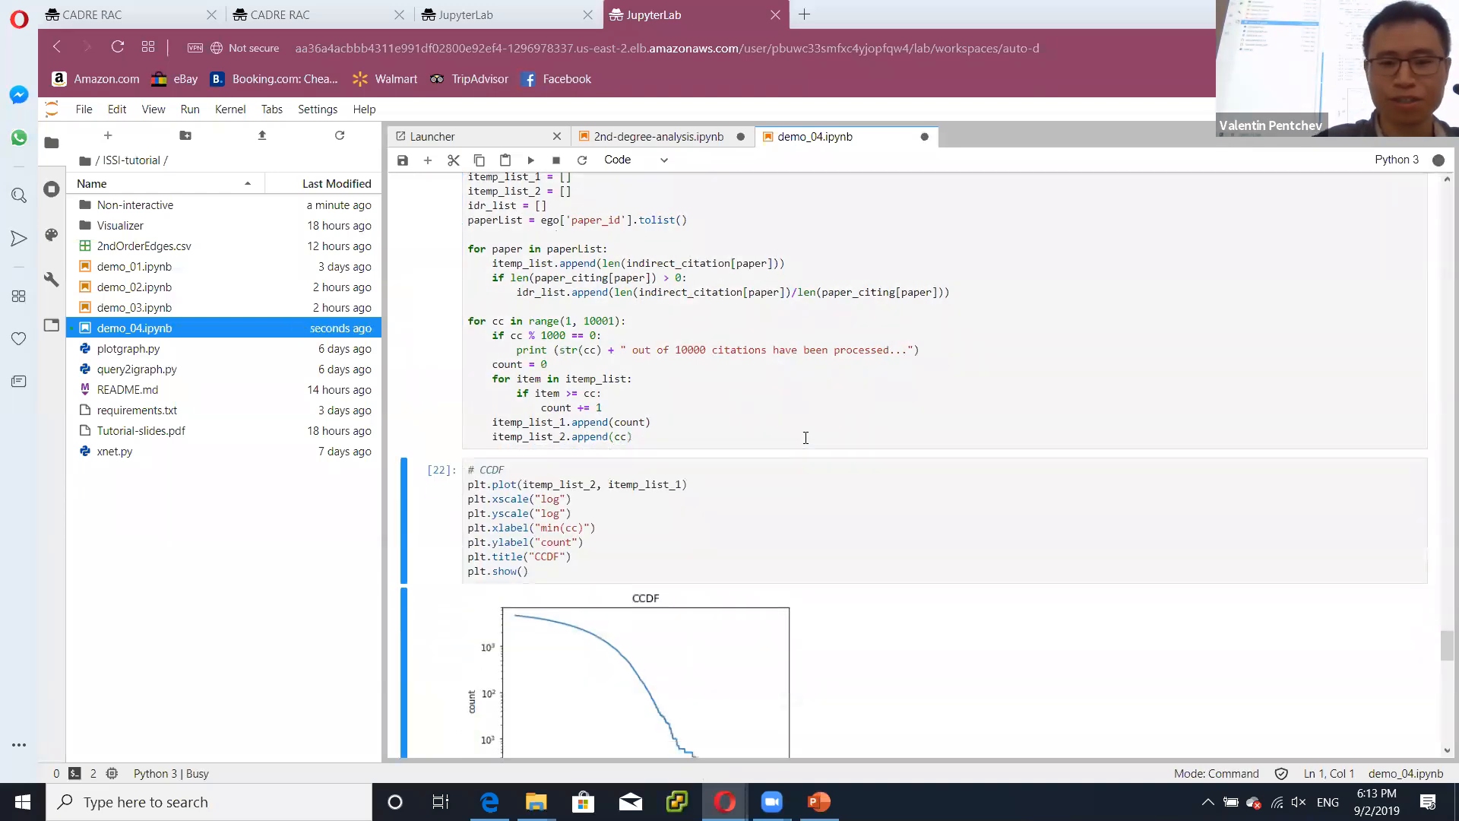
pyautogui.scroll(-8, 805, 438)
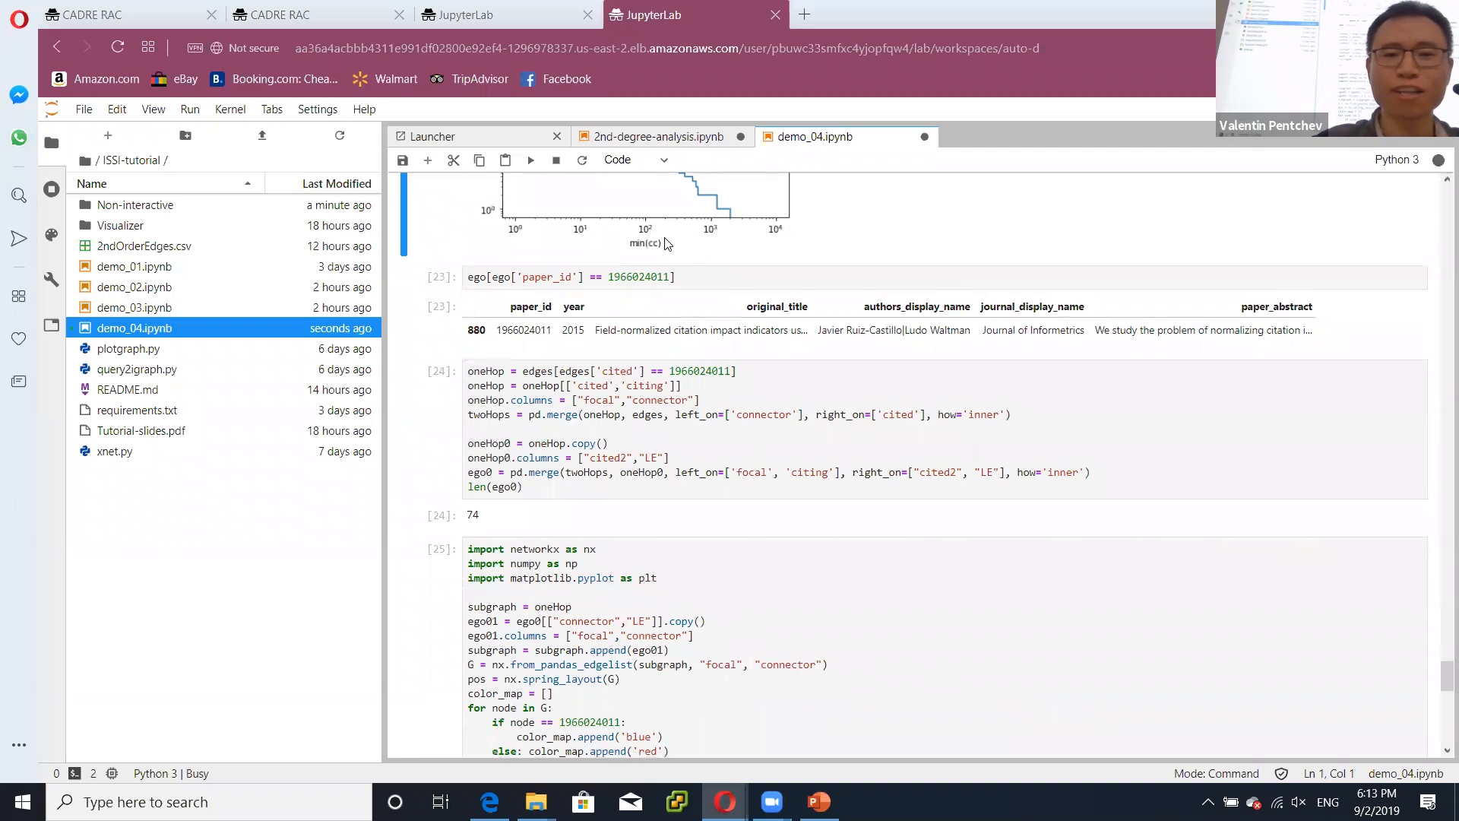
pyautogui.click(525, 161)
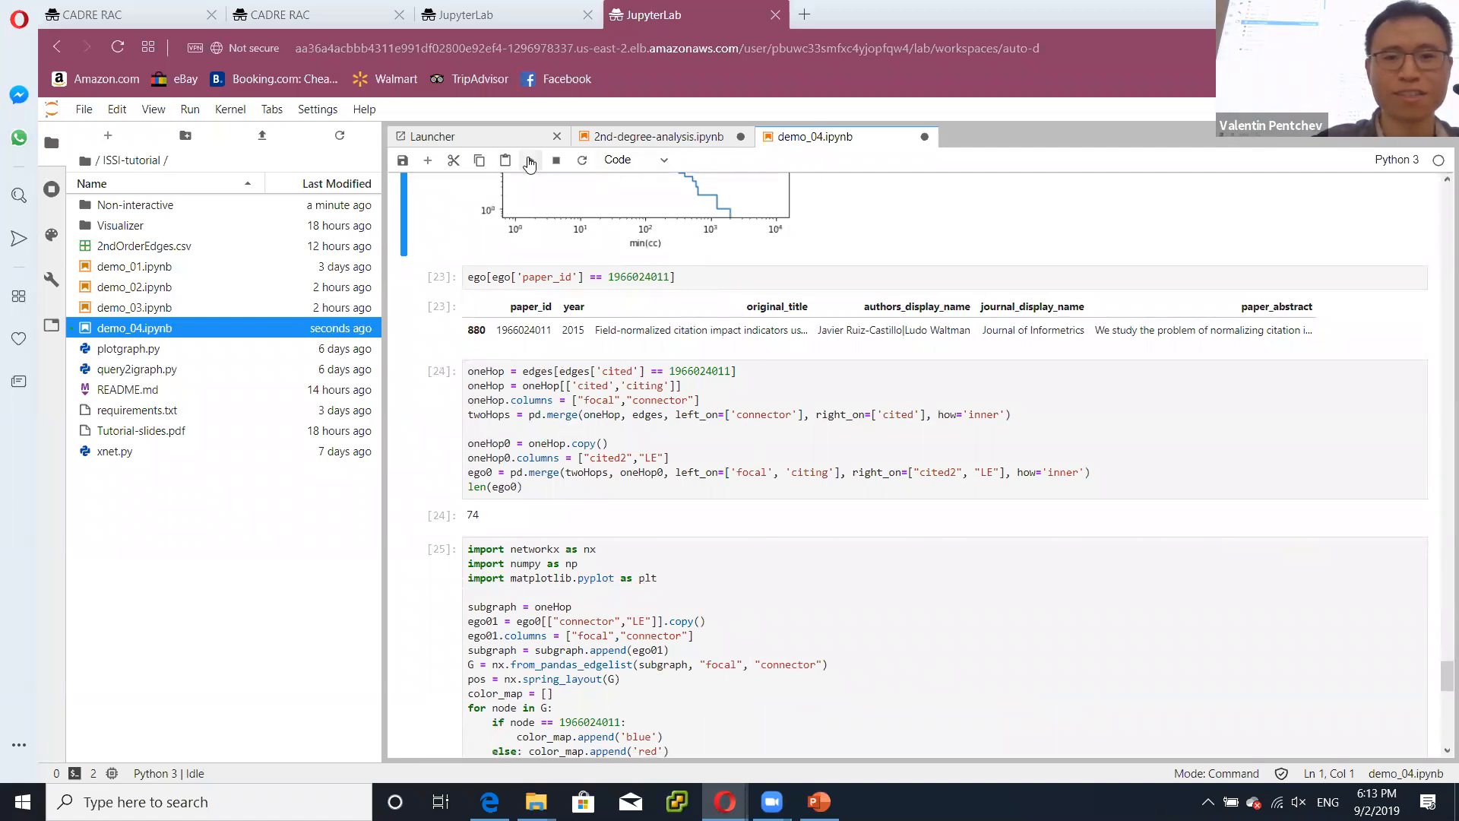
pyautogui.click(529, 163)
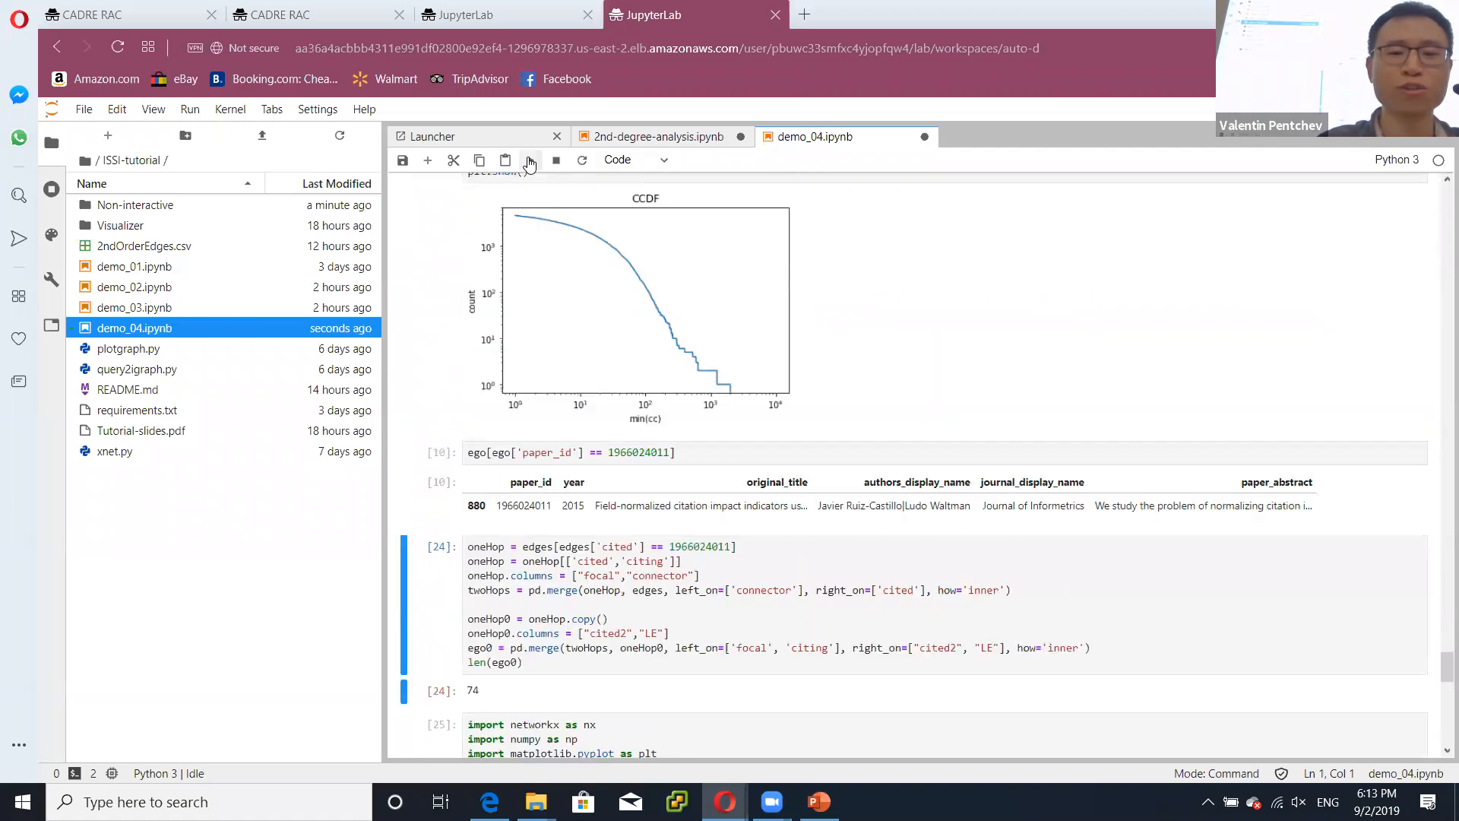
pyautogui.click(530, 163)
pyautogui.click(529, 163)
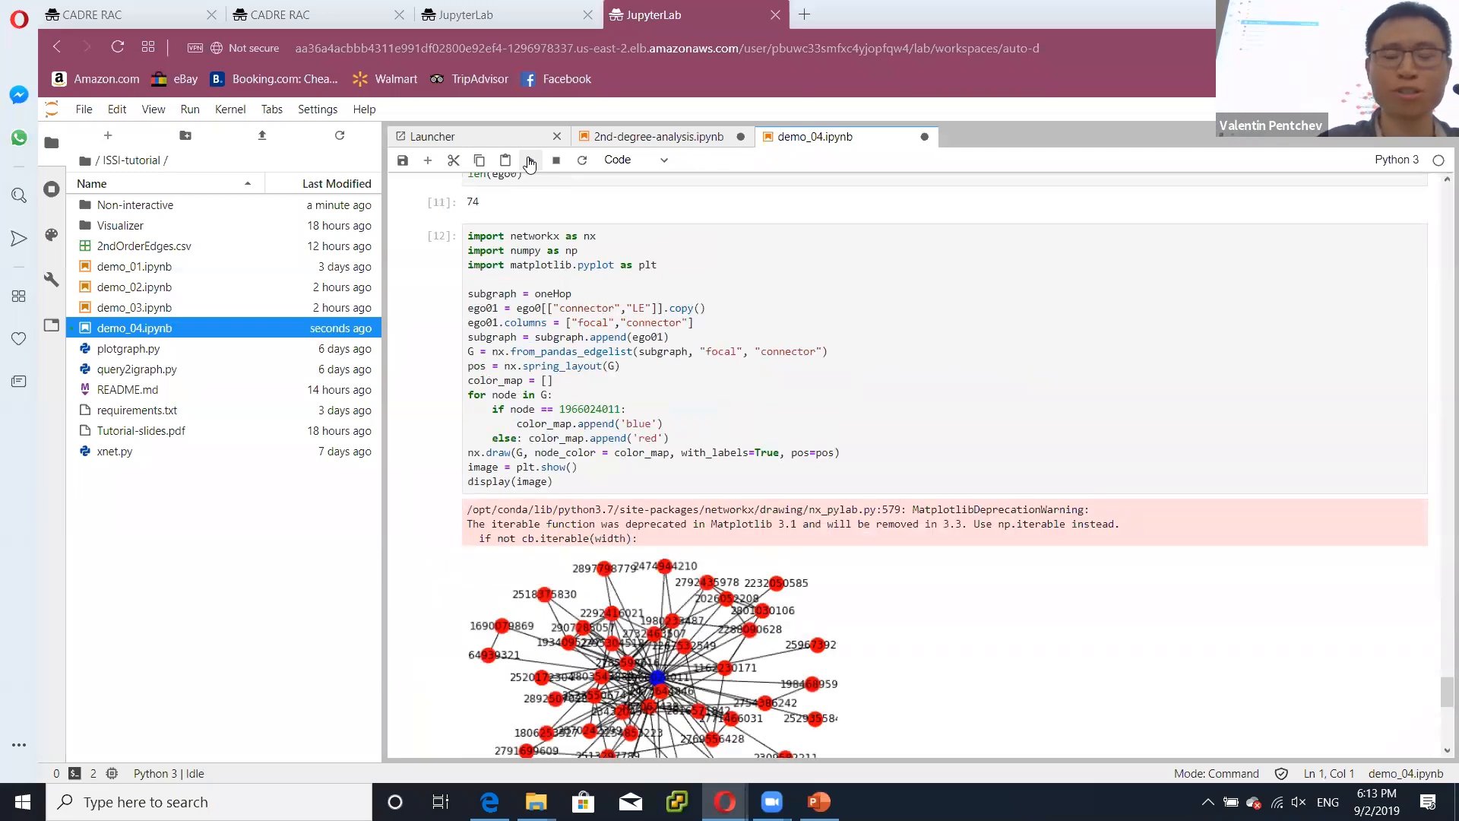
pyautogui.scroll(-1, 682, 449)
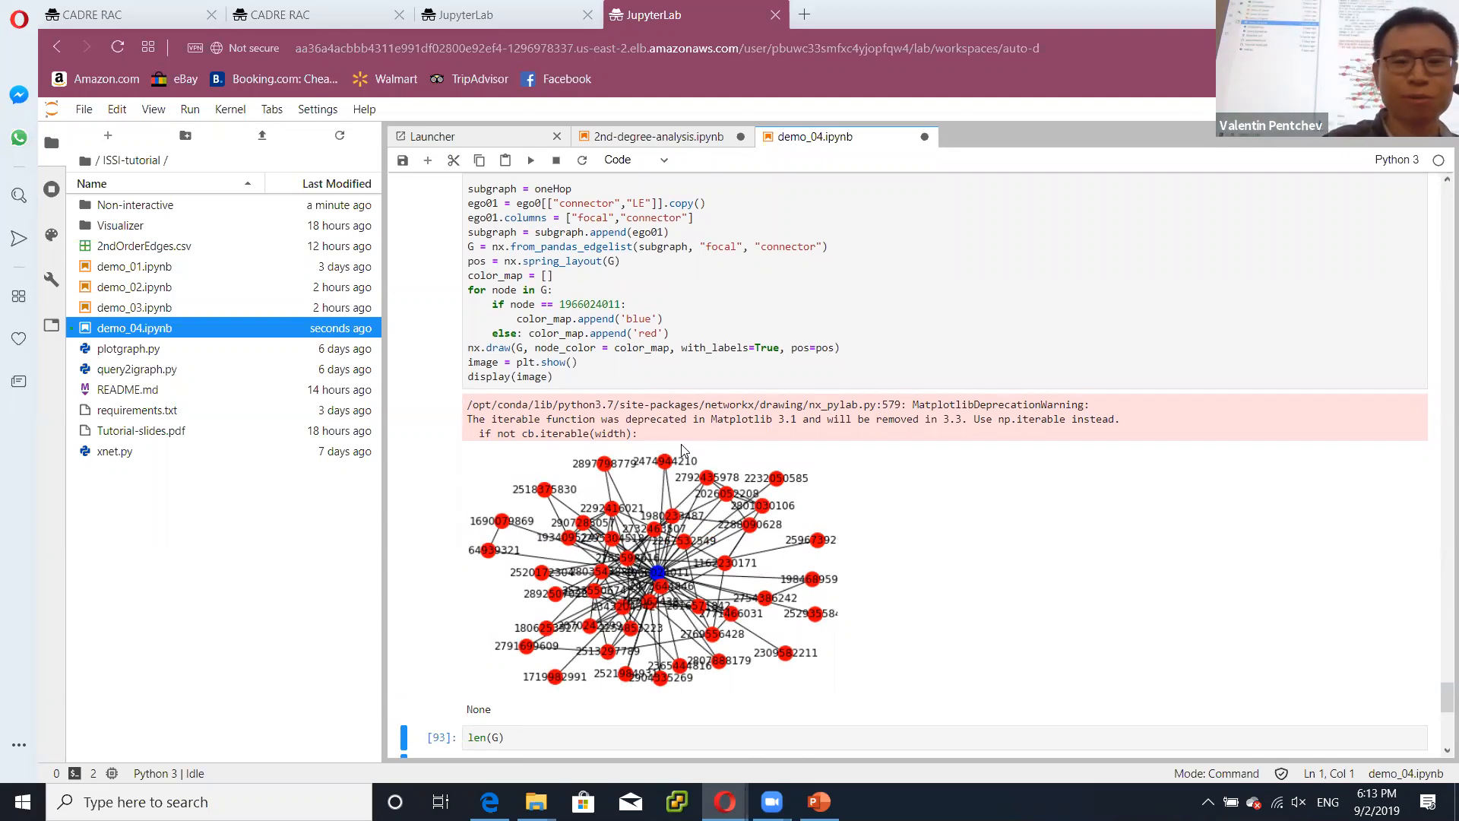
pyautogui.scroll(4, 681, 450)
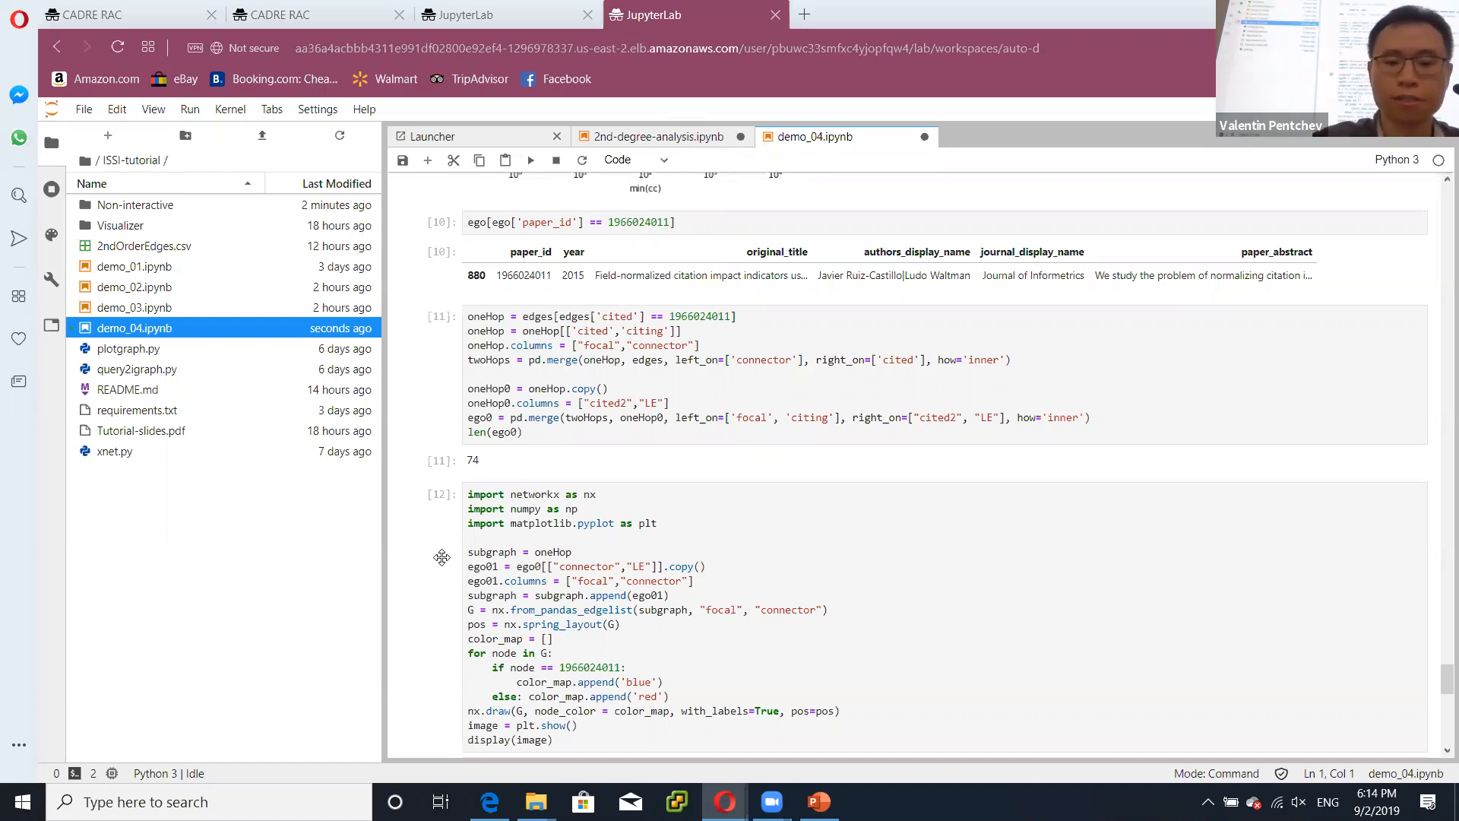
# - In the Tutorial-slides deck, go from the Questions? slide to slide 58, CADRE's solution
pyautogui.click(818, 802)
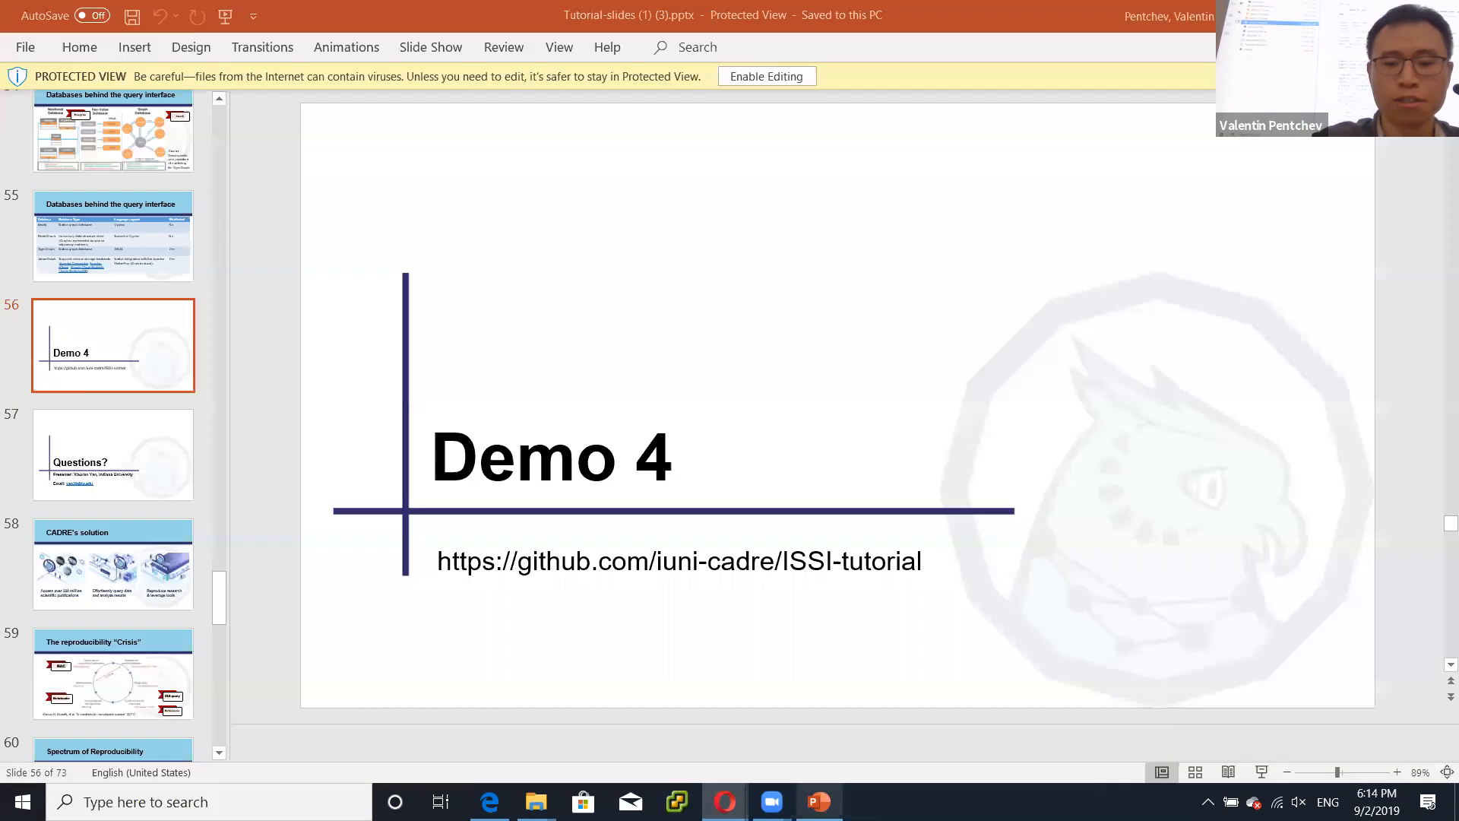
pyautogui.click(128, 463)
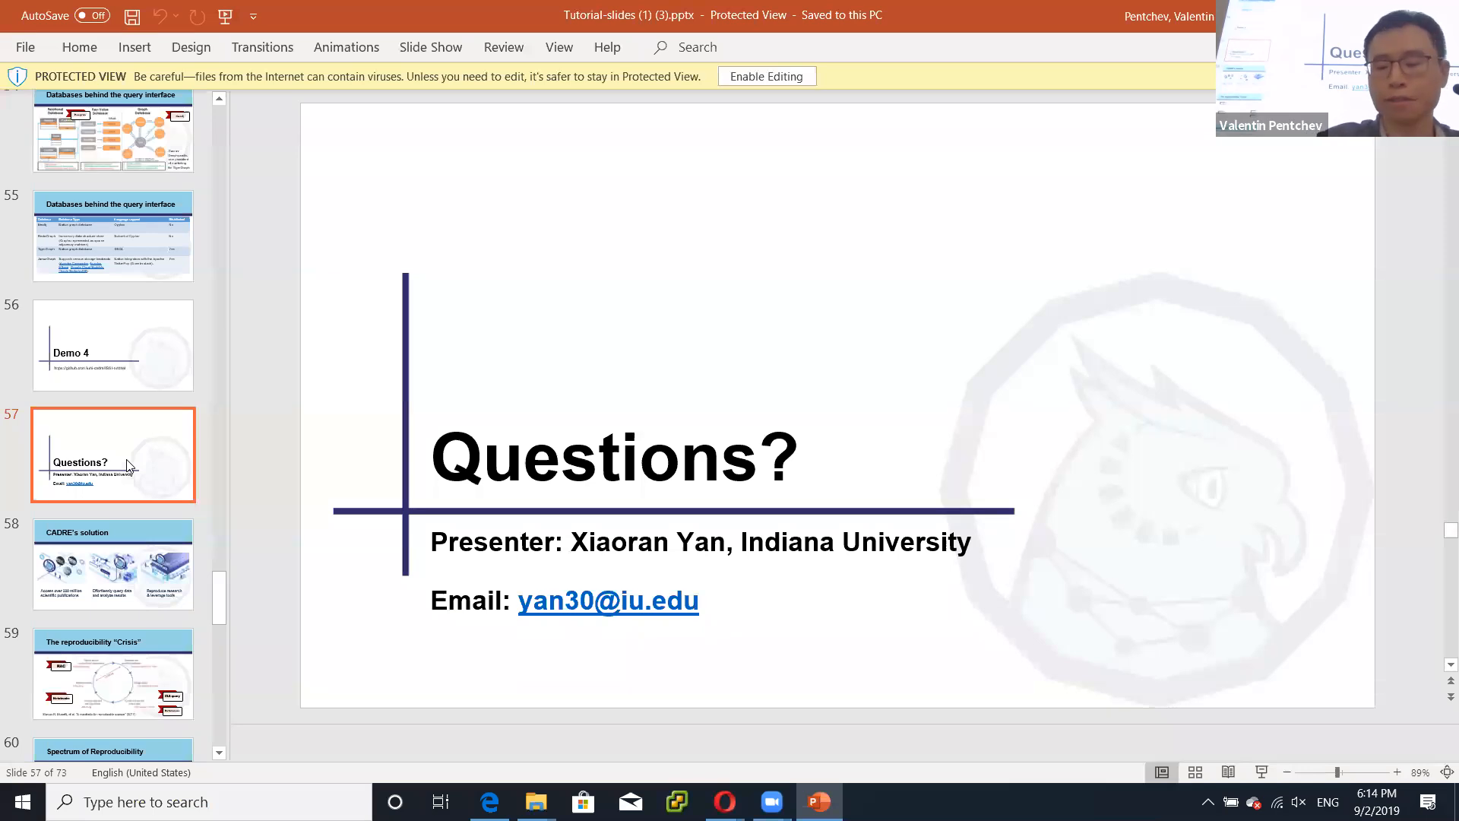
pyautogui.press('Down')
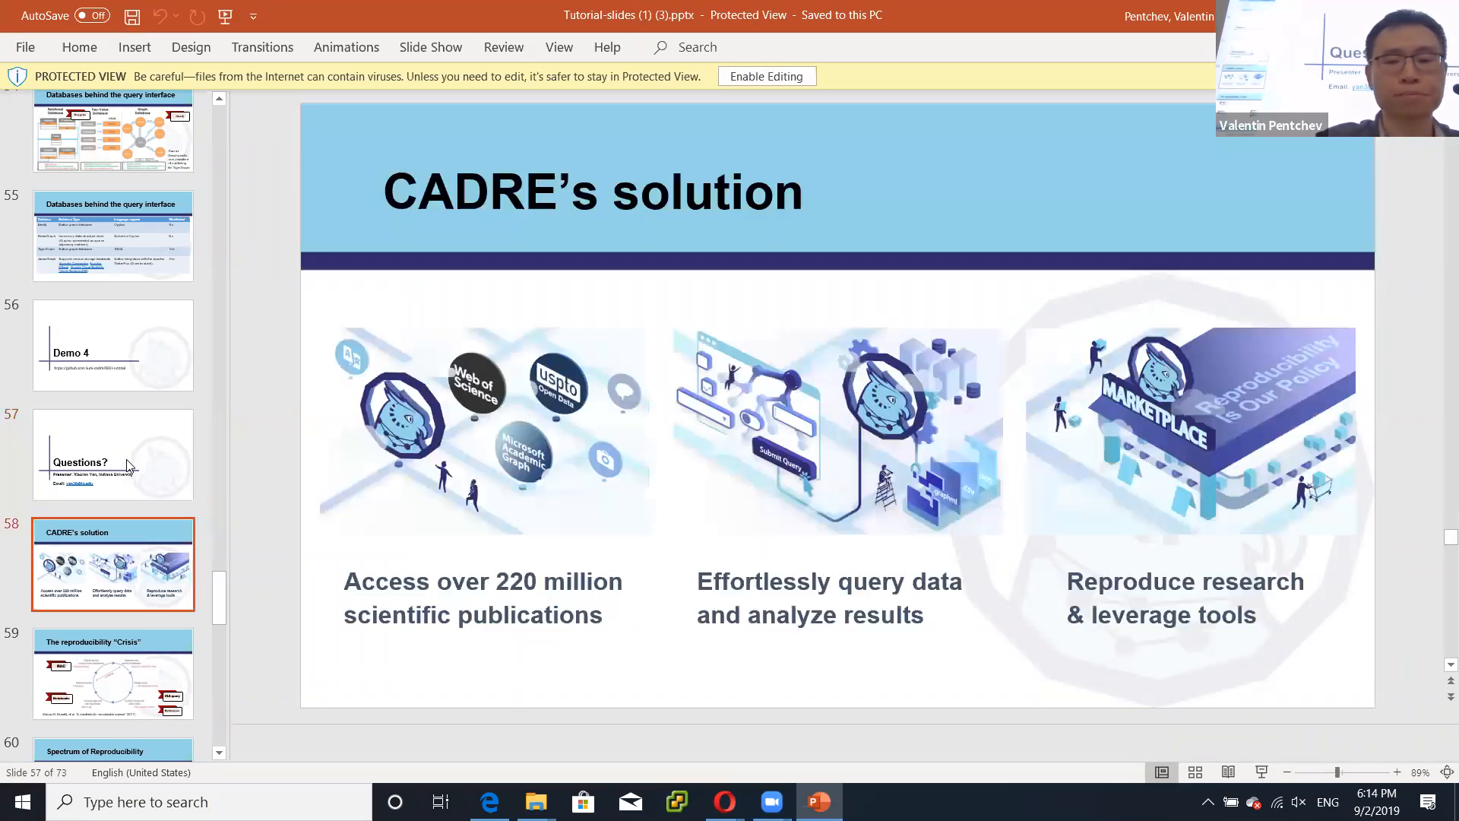